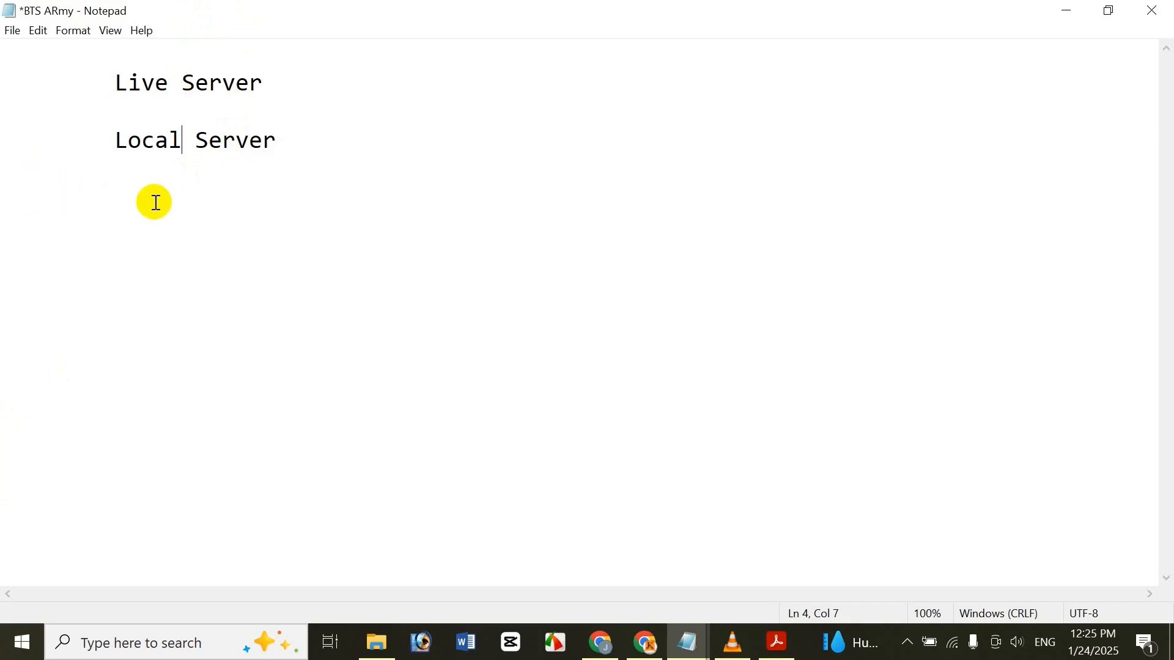
Open prothomalo.com in Chrome and dismiss the Google sign-in prompt.
left_click(603, 645)
left_click(246, 66)
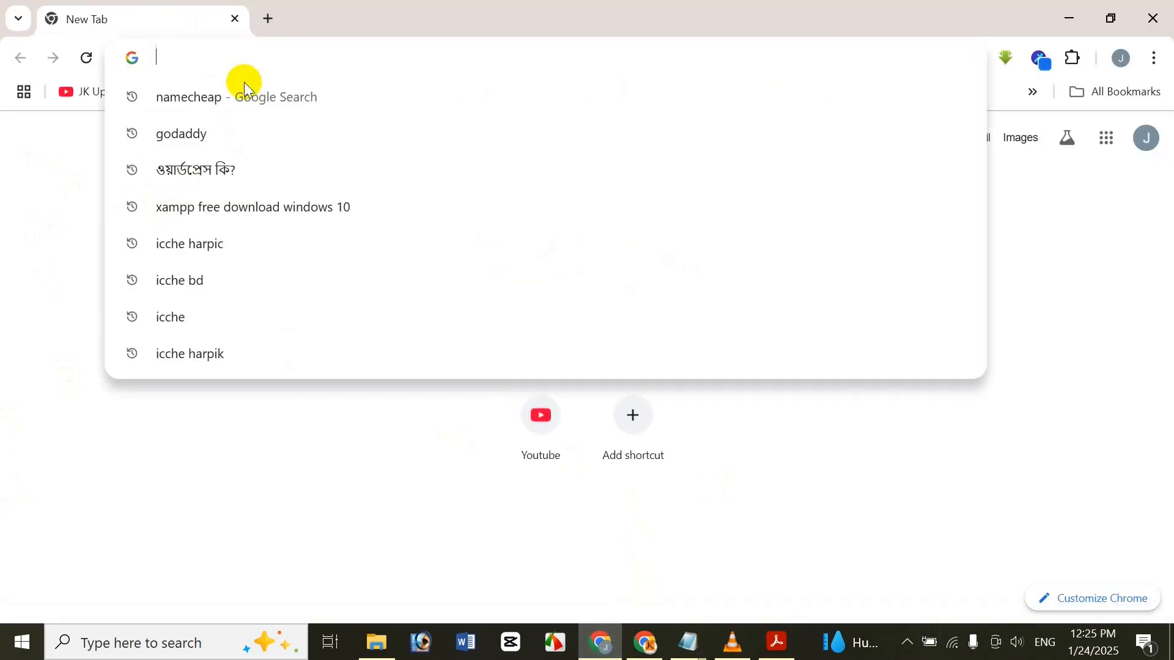
type("prothomalo.com")
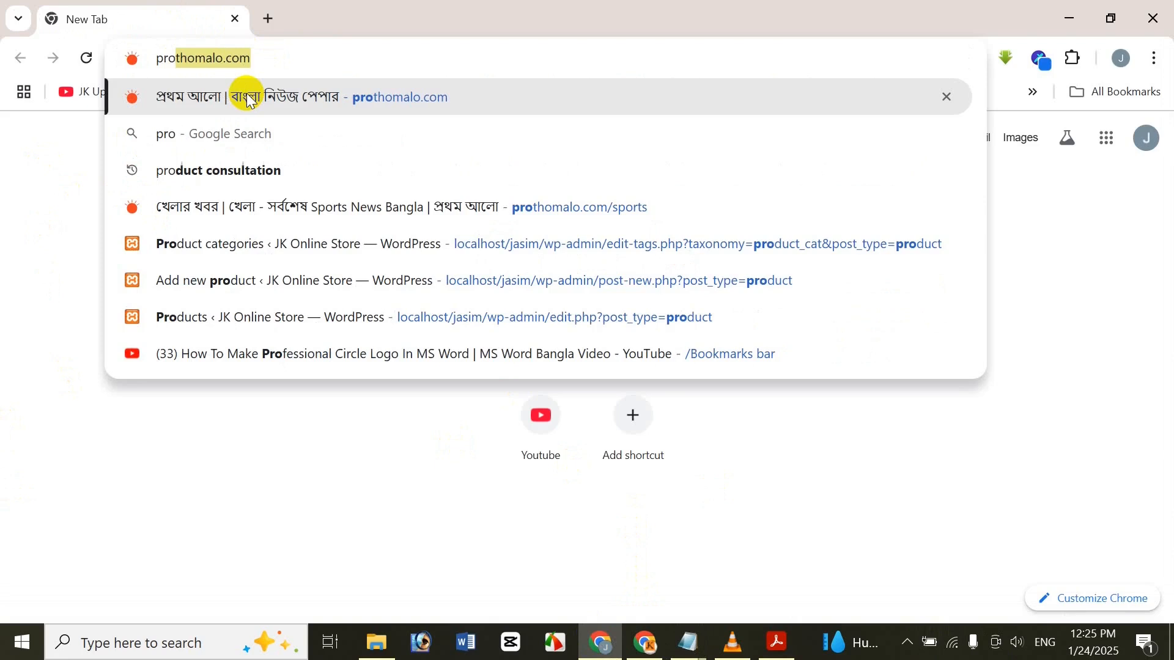
left_click(249, 100)
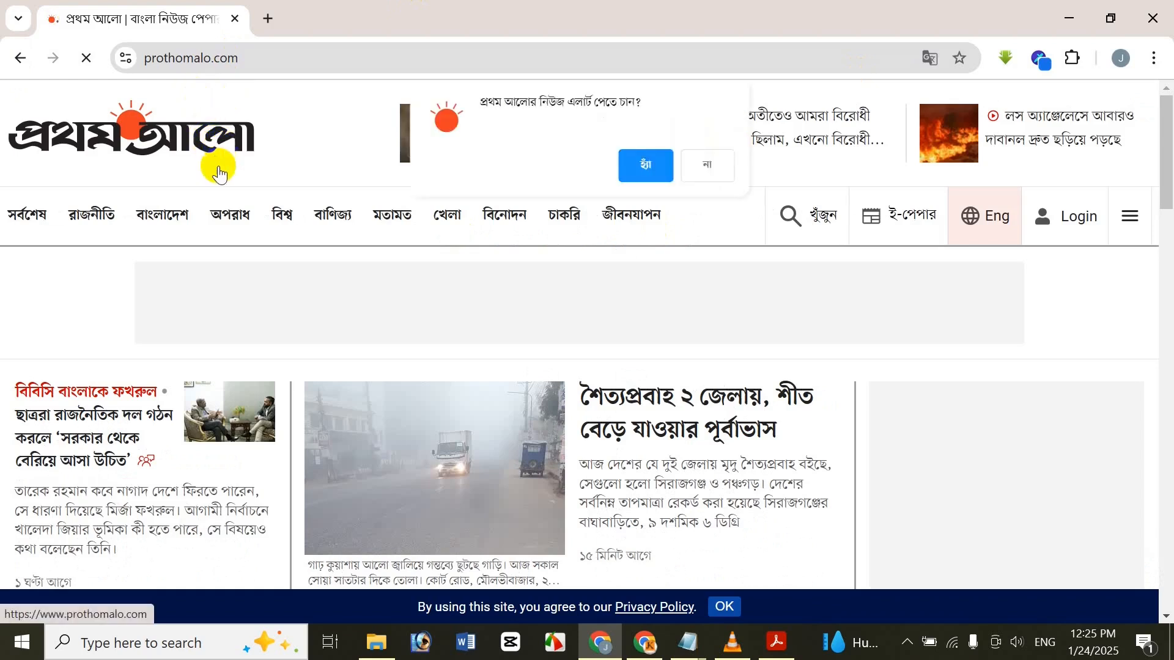
mouse_move(1167, 146)
left_mouse_down()
mouse_move(1168, 161)
mouse_move(1168, 136)
left_mouse_up()
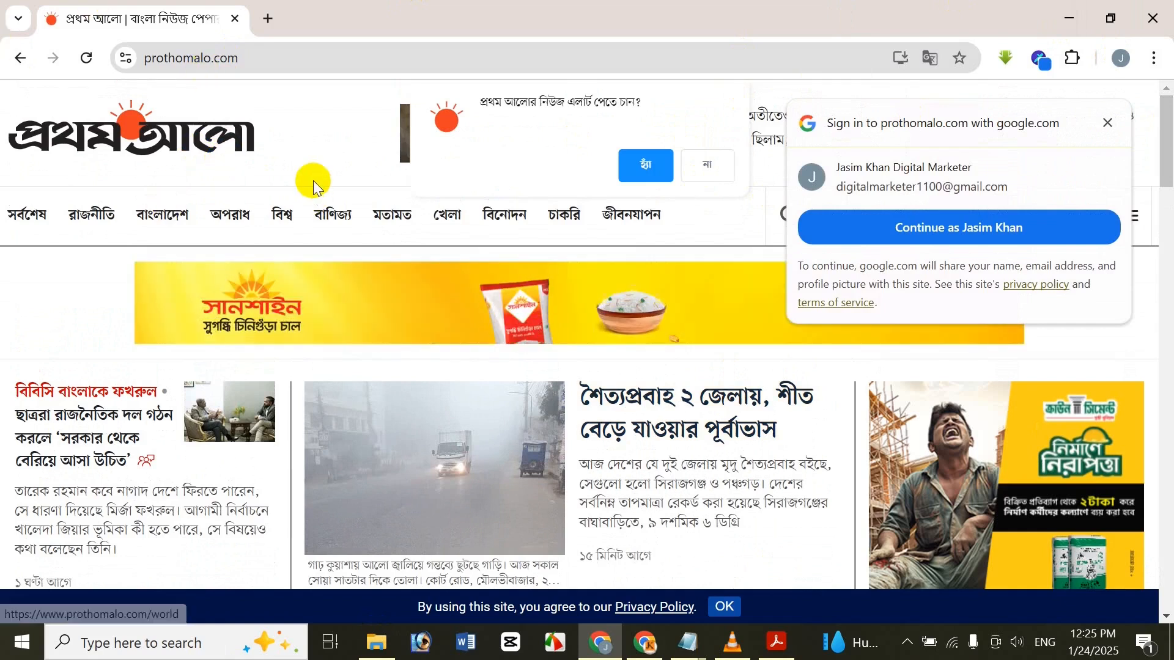
left_click(1107, 123)
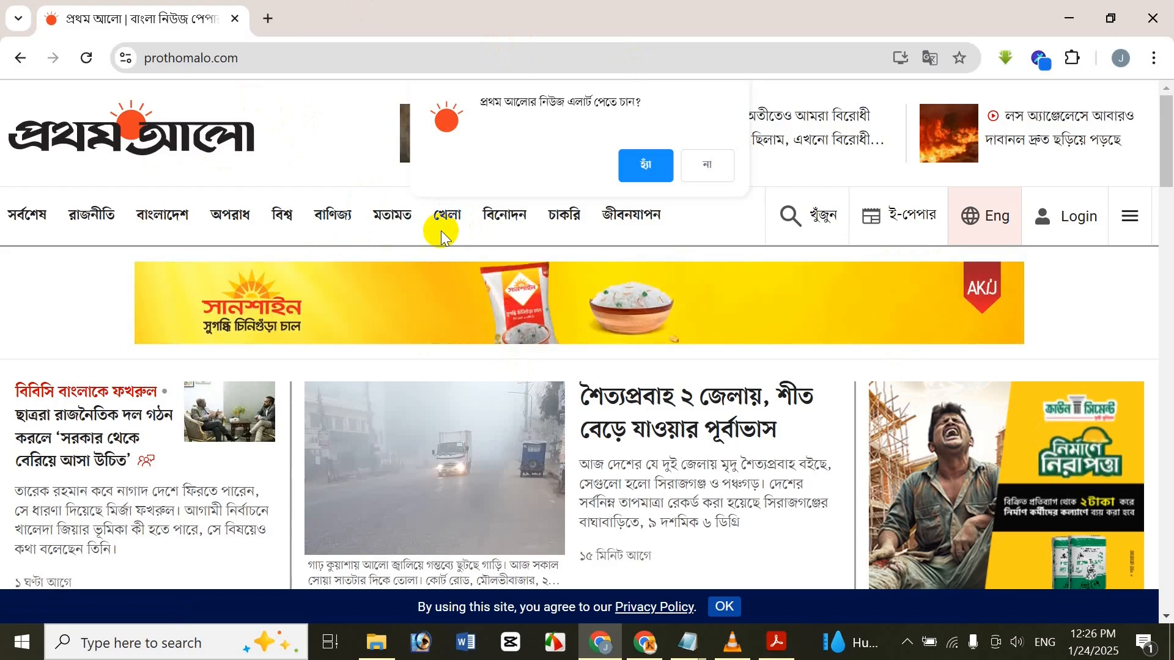
Select the prothomalo.com address, then bring the BTS ARmy notes back to the front.
left_click(183, 58)
left_click_drag(216, 65, 211, 67)
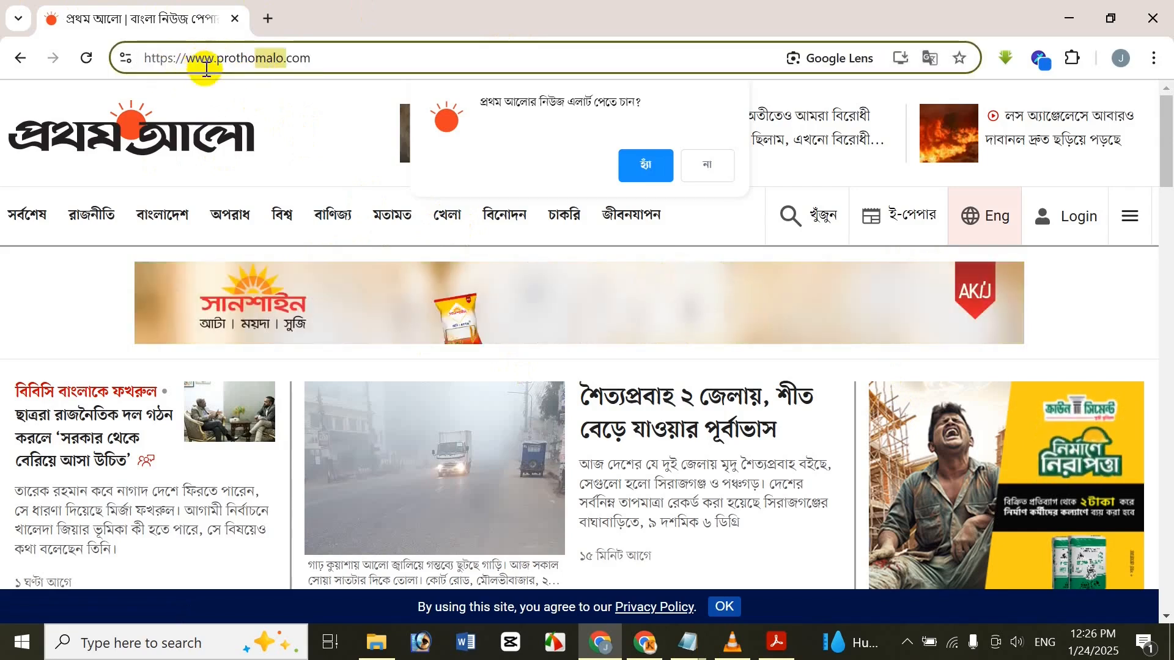
left_click_drag(331, 59, 149, 44)
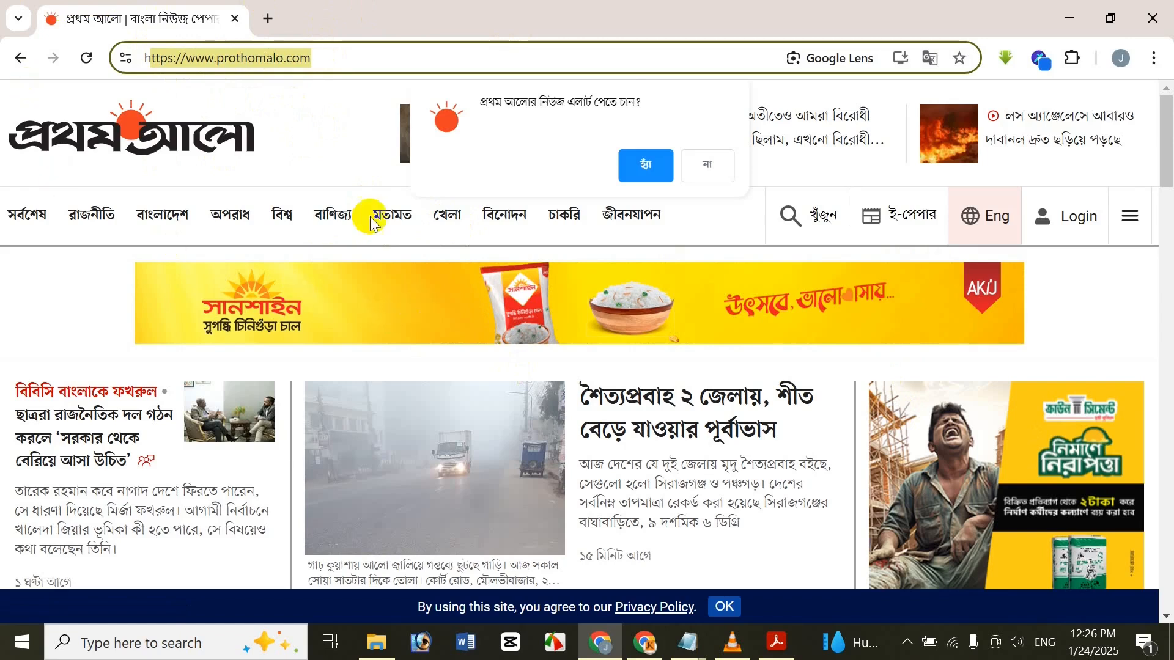
left_click(291, 114)
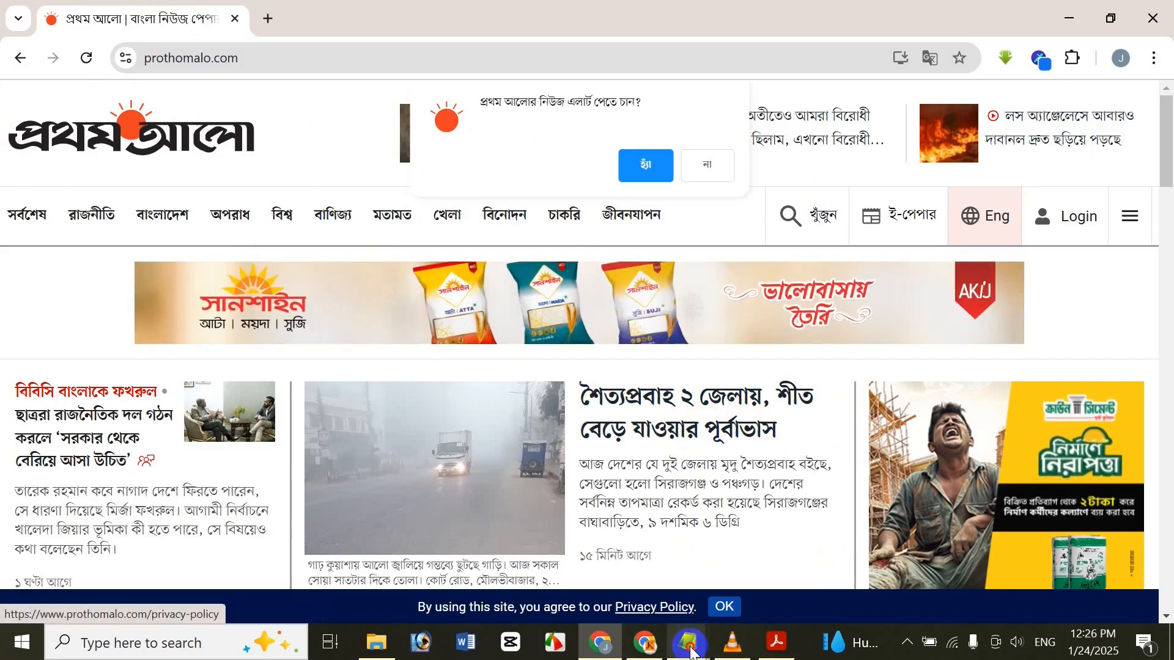
mouse_move(688, 642)
left_click(742, 548)
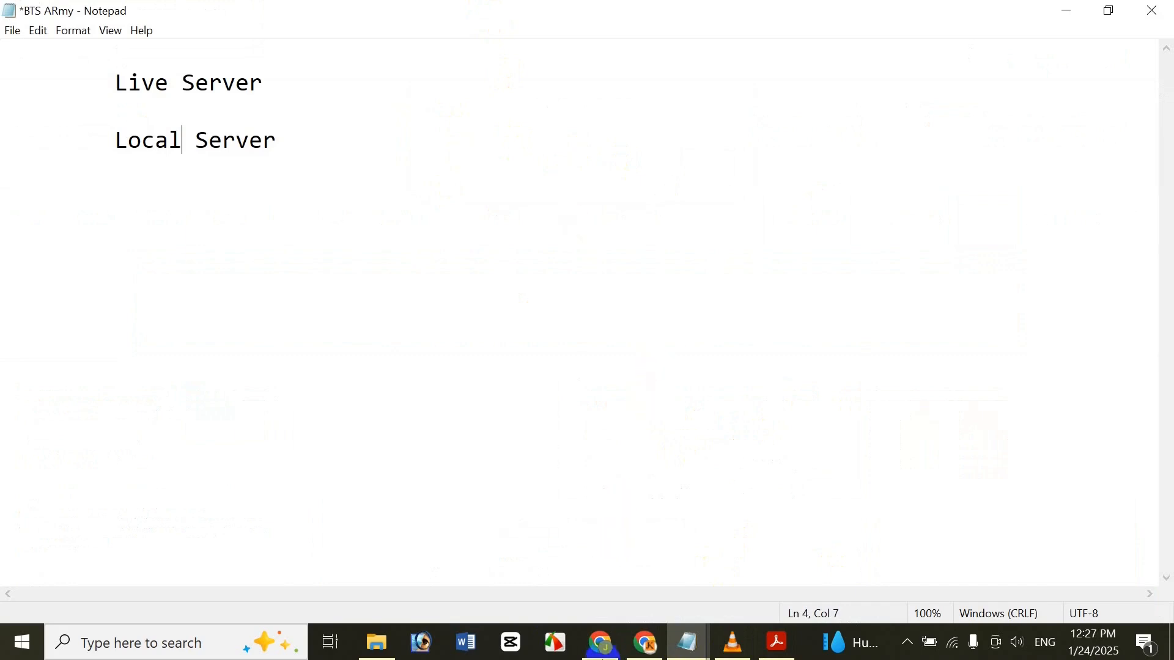
Switch back to Chrome and open a new tab beside the Prothom Alo page.
left_click(601, 641)
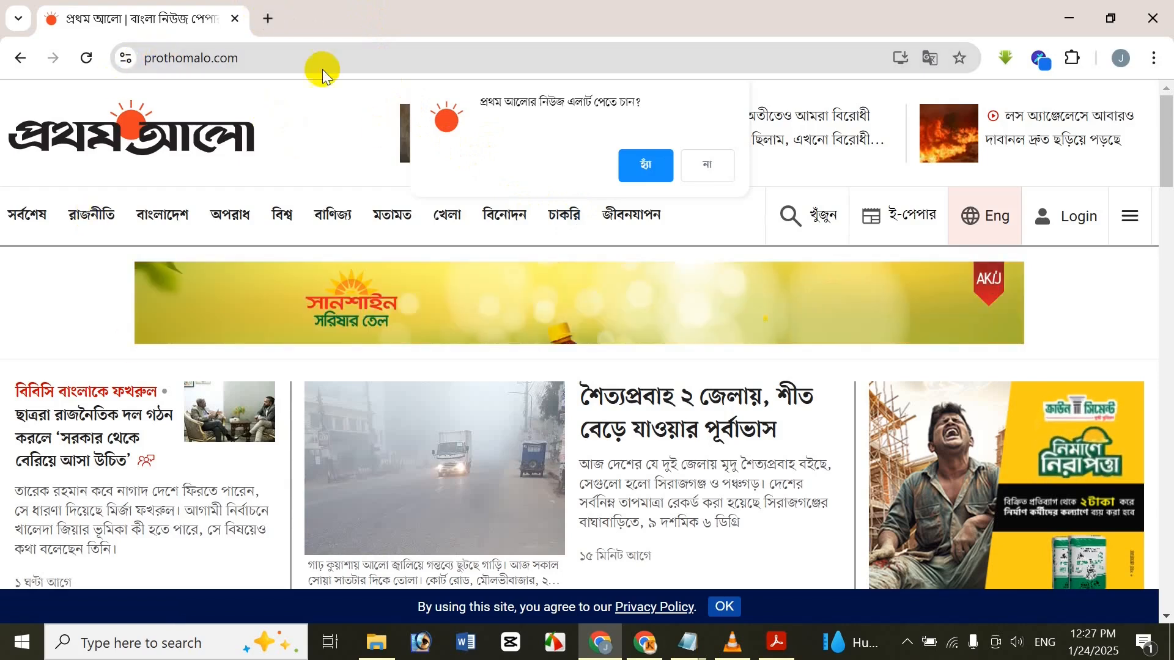
left_click(271, 13)
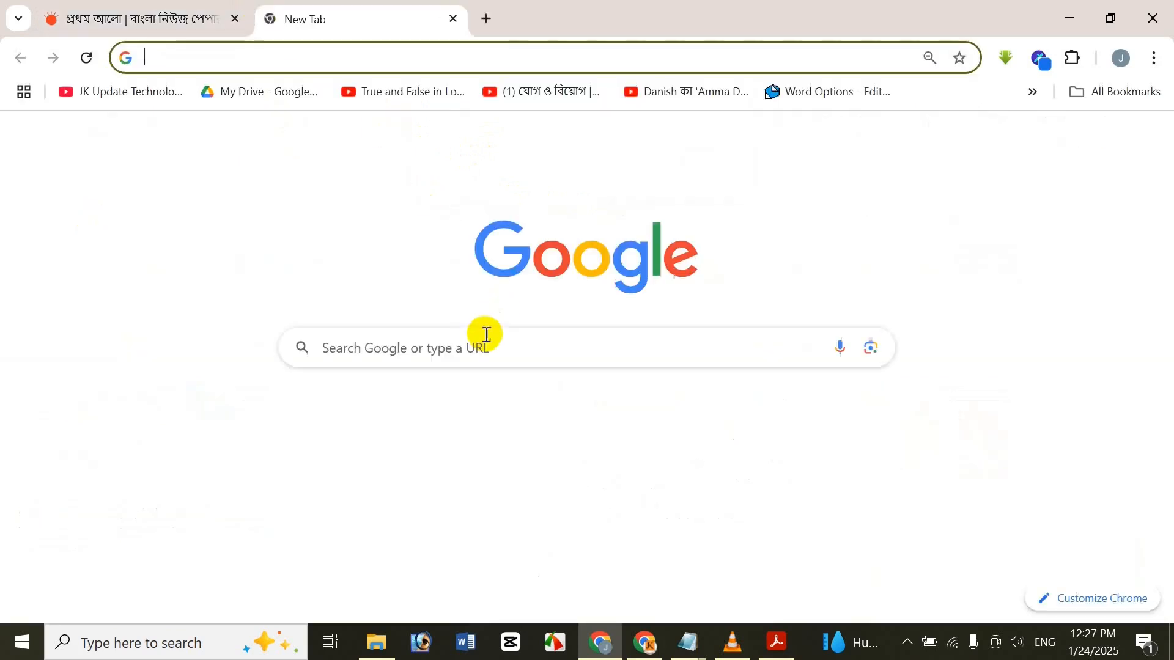
Search Google for namecheap and open the Namecheap domains and hosting site.
left_click(485, 347)
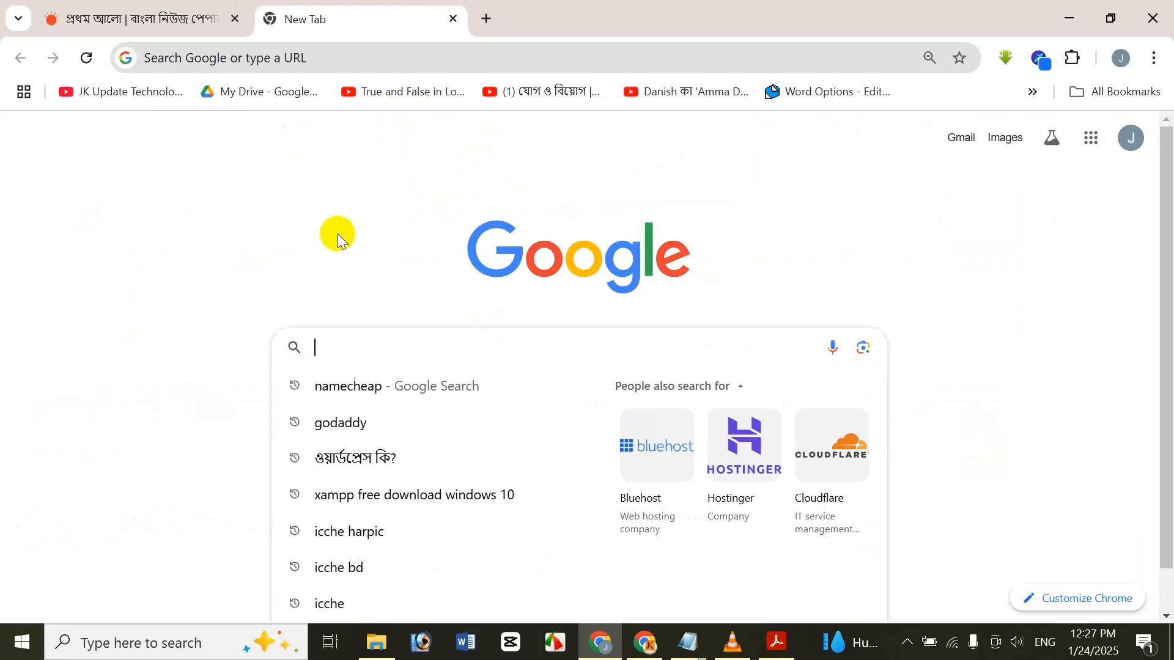
type("n")
key("Return")
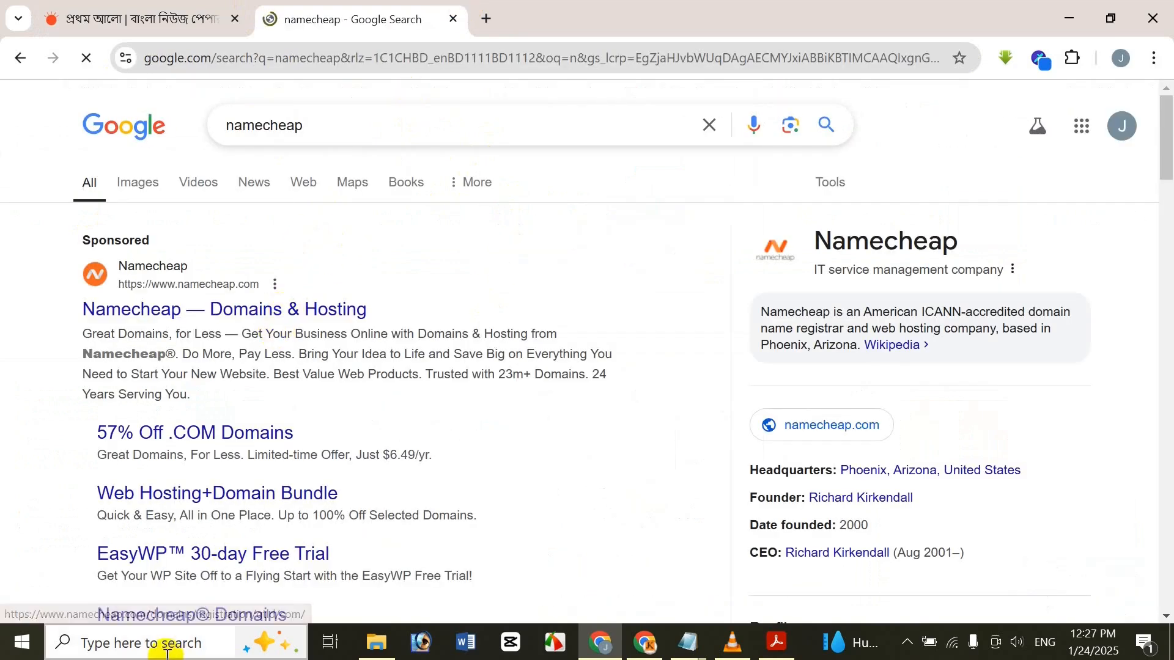
left_click(366, 313)
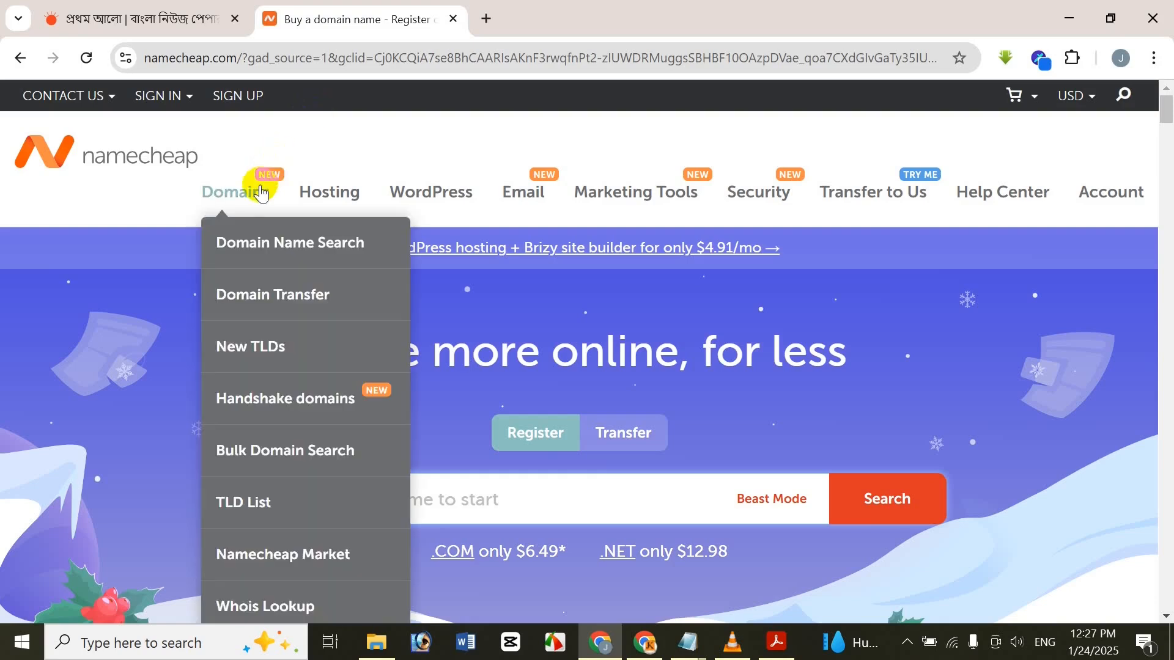
mouse_move(302, 185)
mouse_move(192, 96)
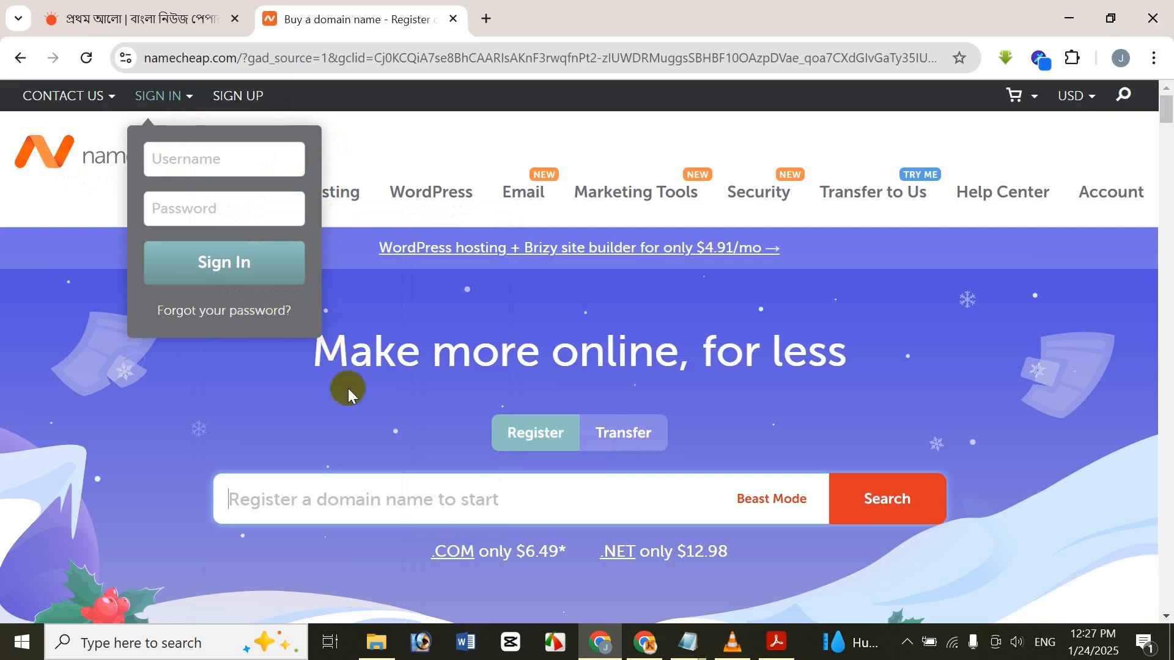
mouse_move(250, 205)
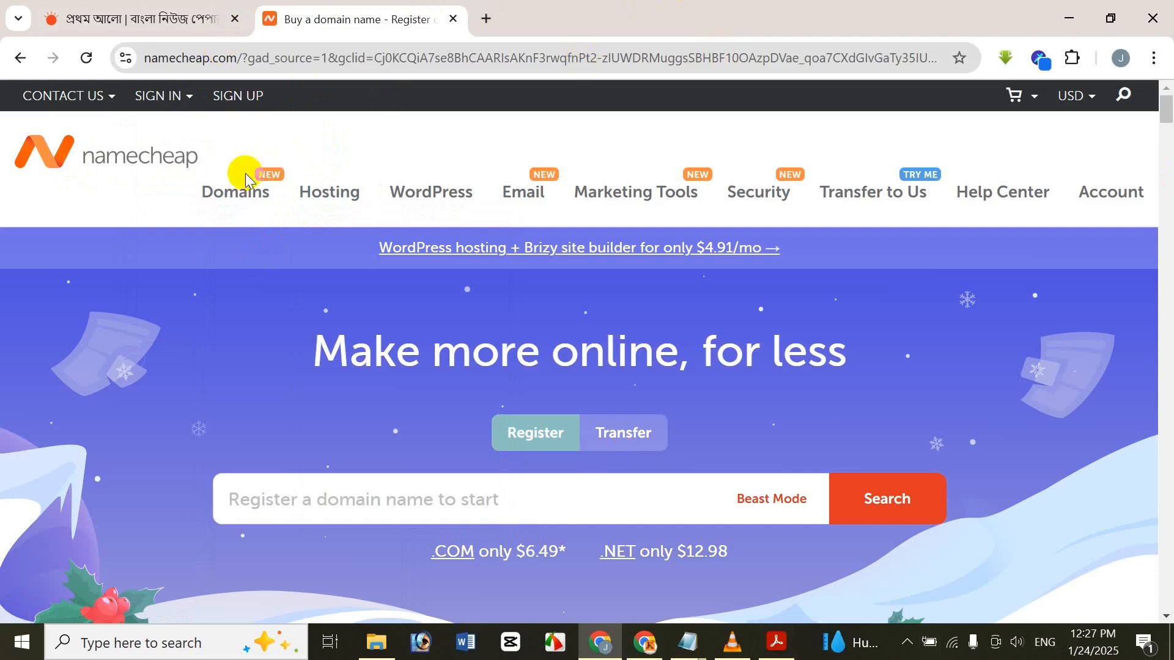
In a new tab, search for bluehost and open the Bluehost web hosting offer page.
left_click(487, 16)
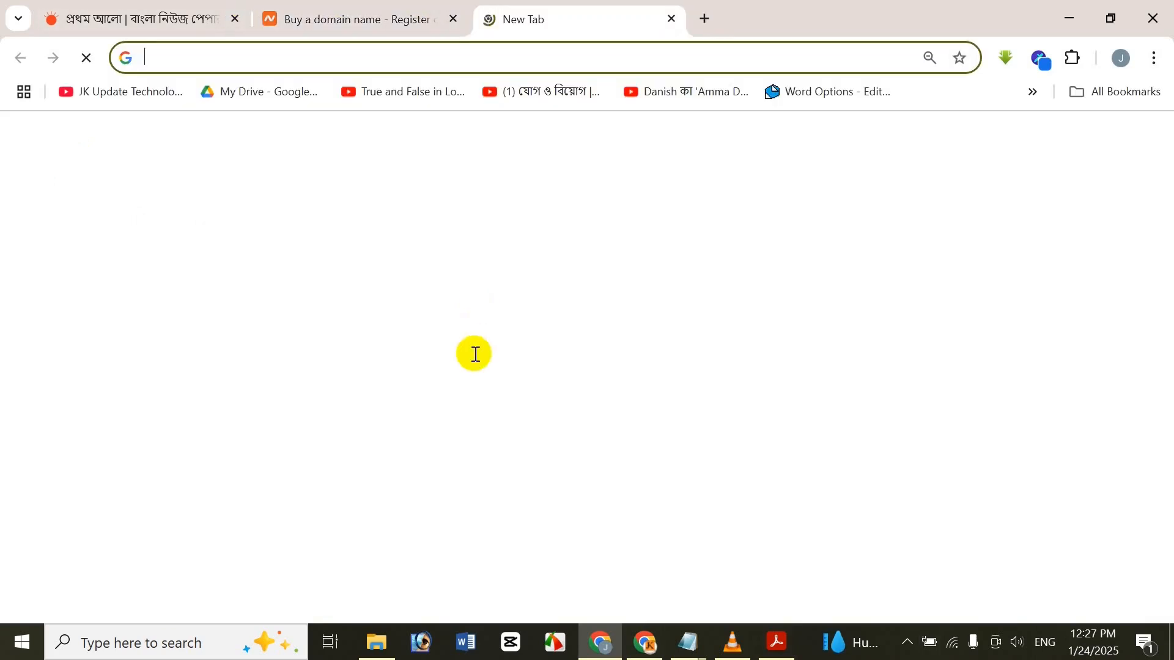
left_click(472, 340)
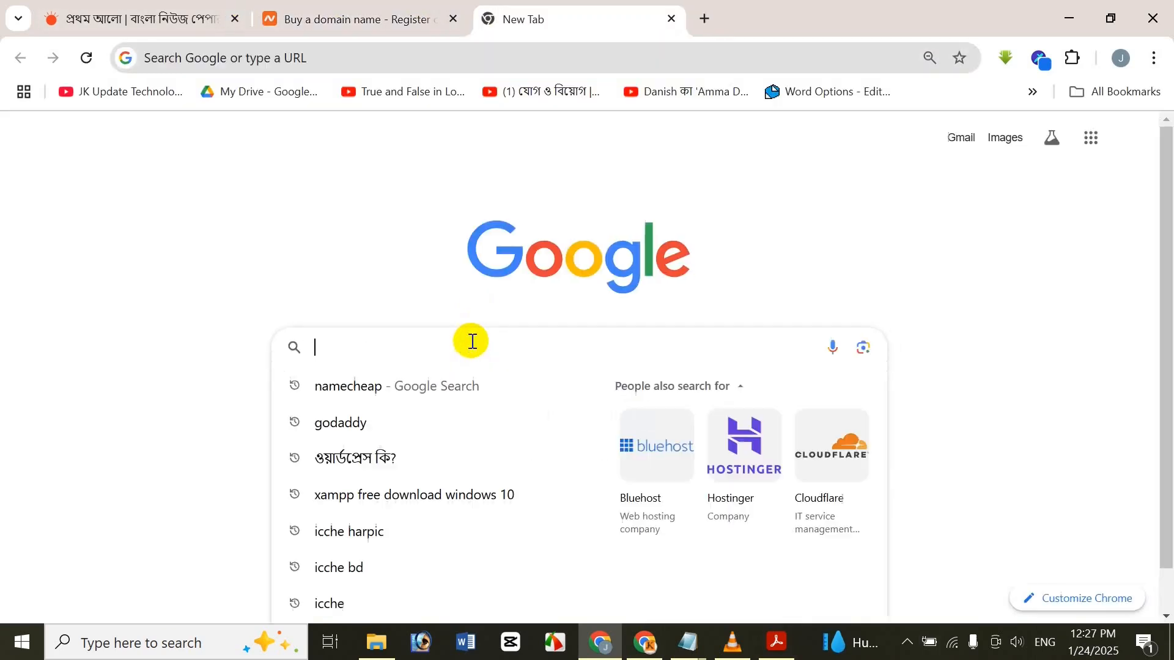
type("B")
left_click(385, 401)
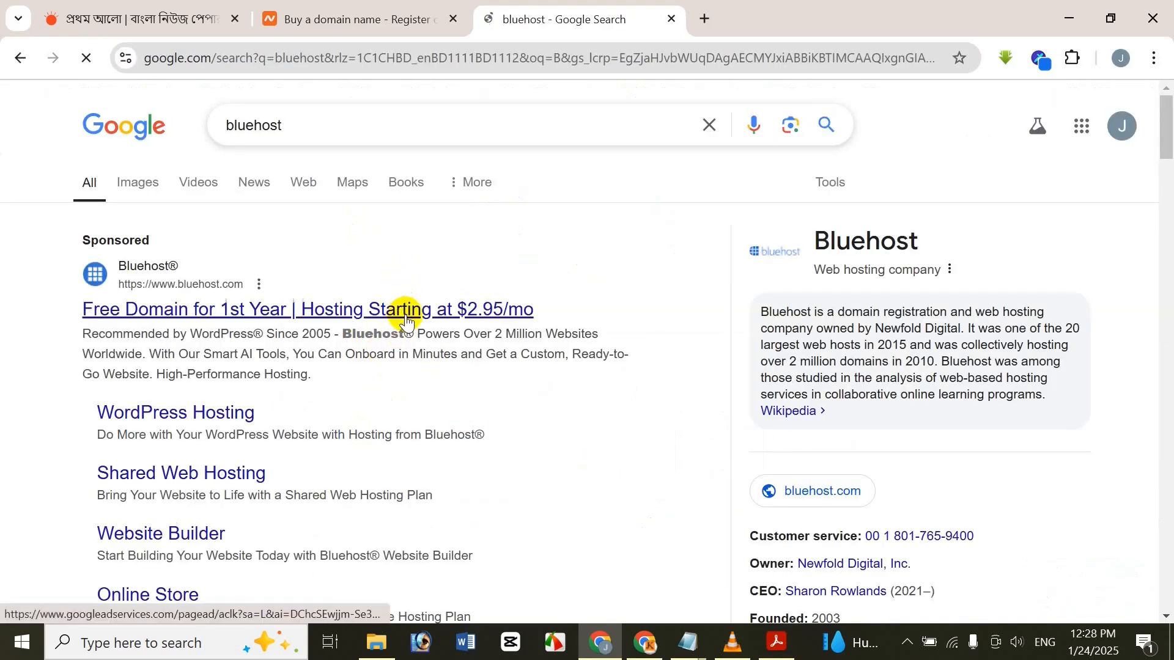
left_click(411, 285)
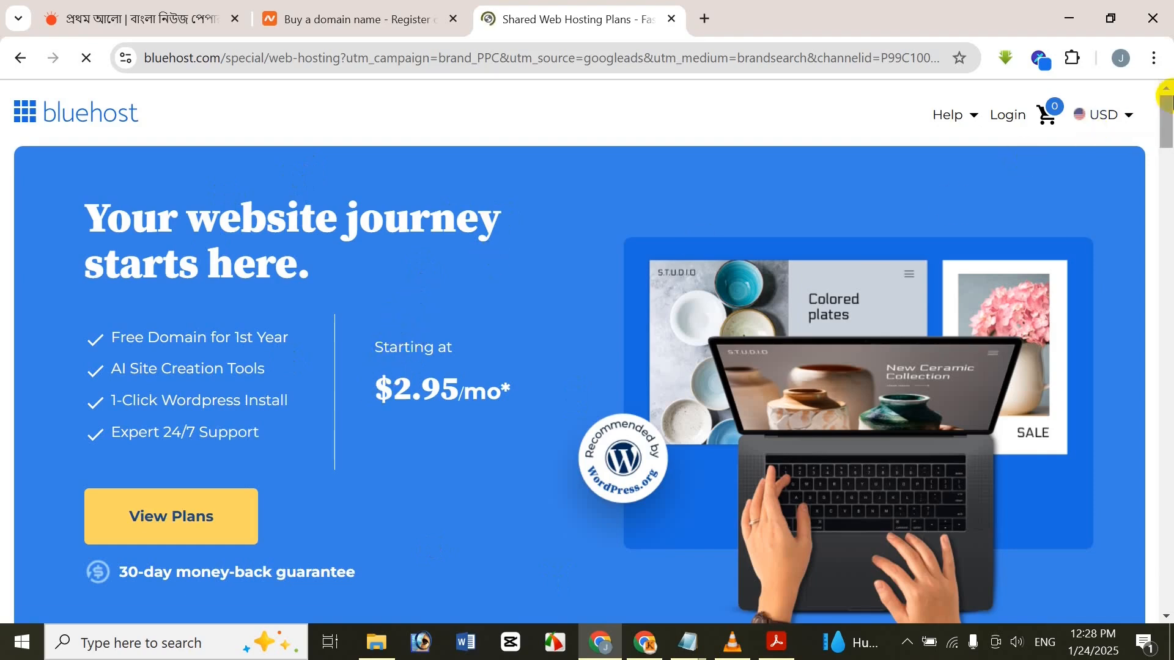
scroll(1154, 150, "down", 10)
scroll(1154, 150, "up", 10)
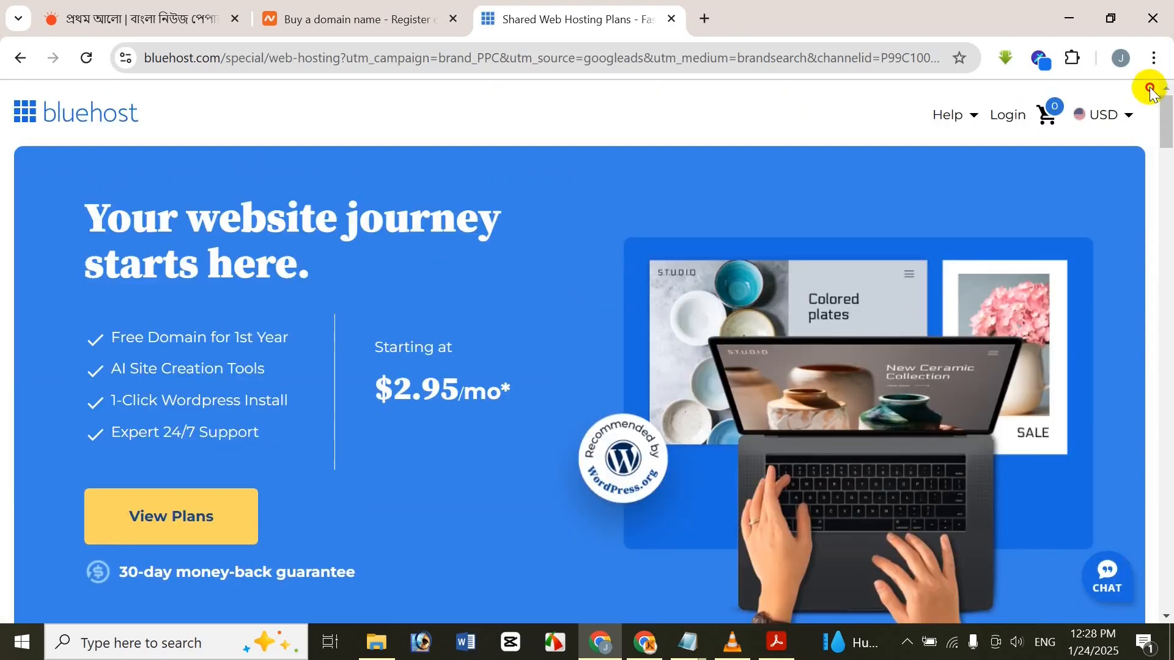
In another tab, search for godaddy, open the GoDaddy domain page, then return to Prothom Alo.
left_click(704, 18)
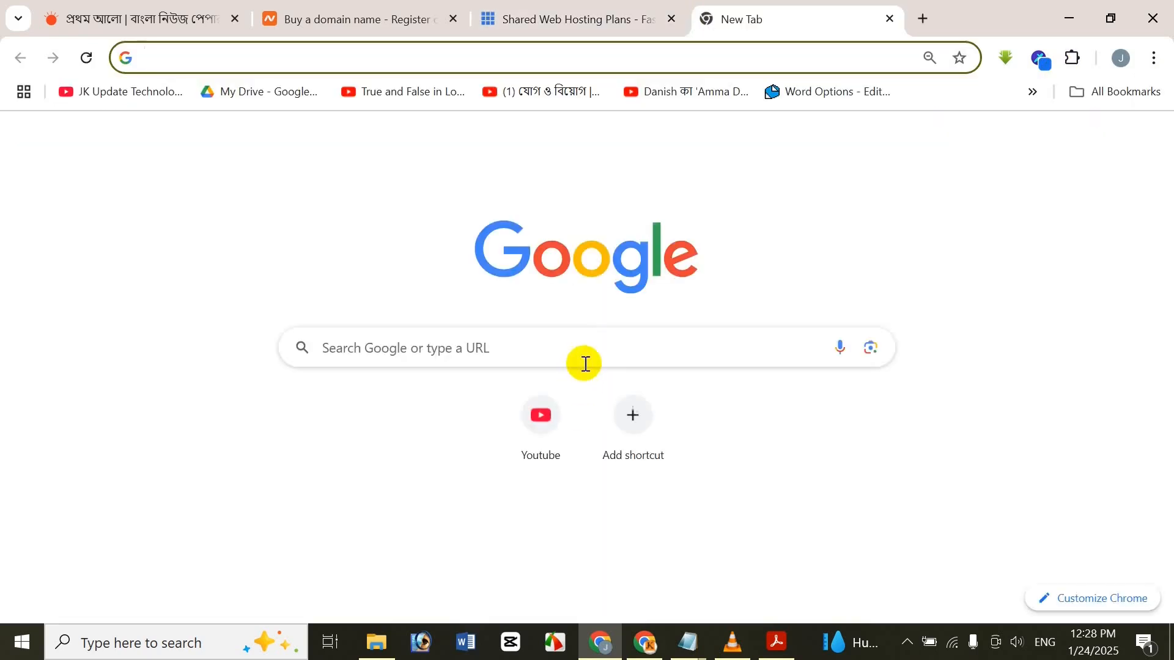
left_click(584, 358)
type("g")
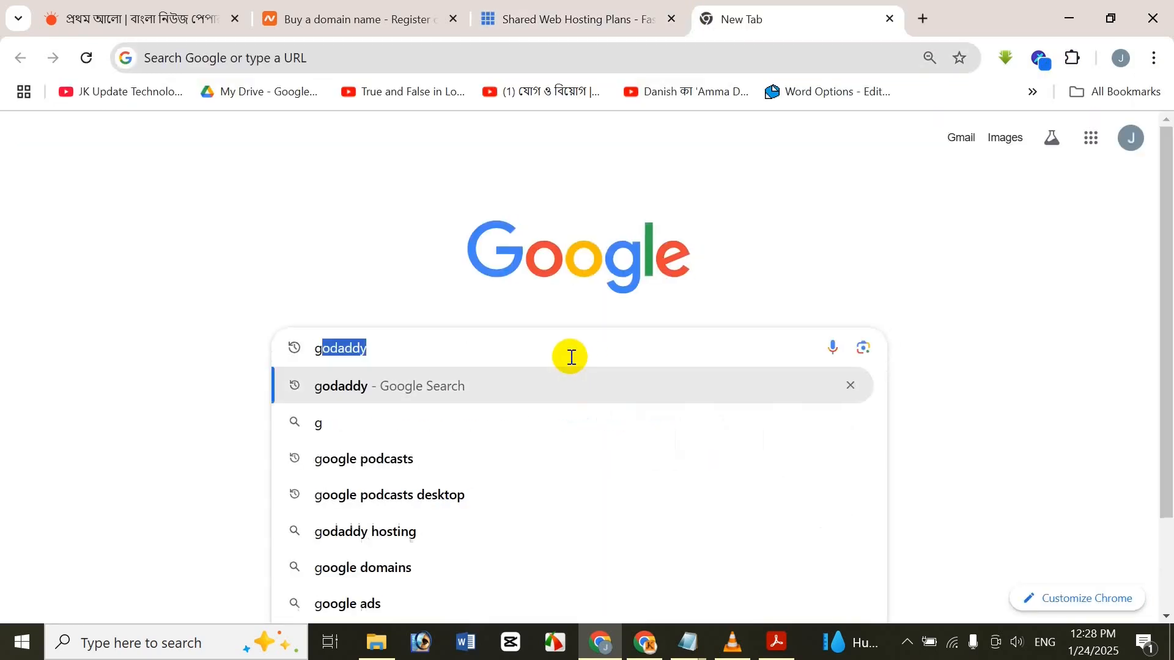
key("Return")
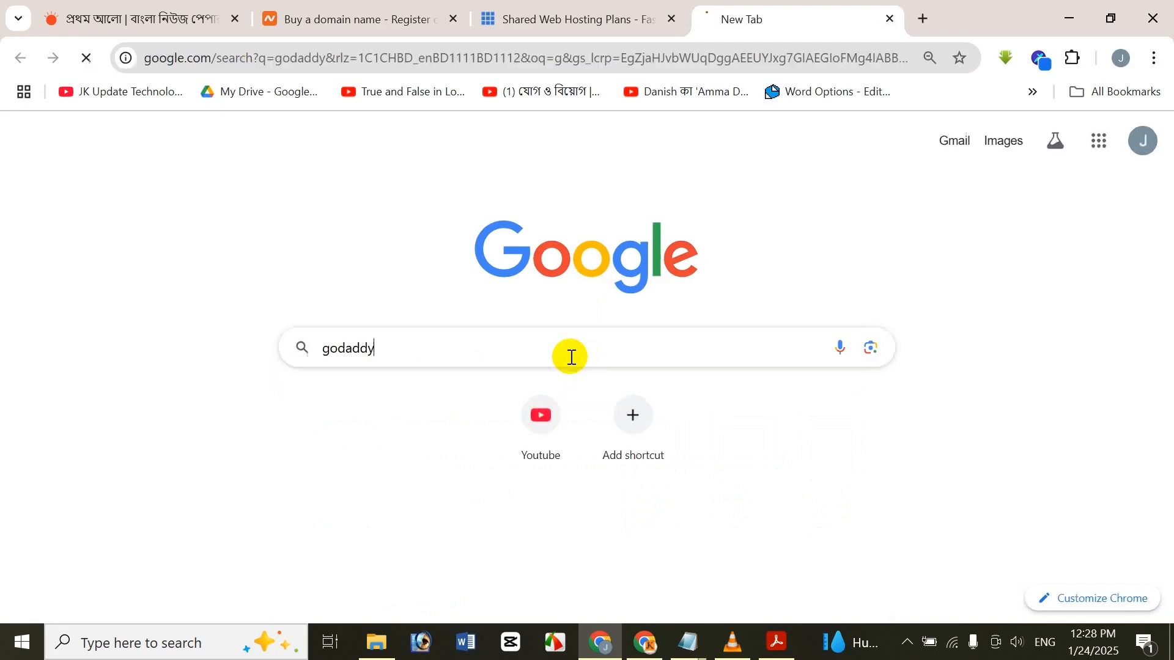
left_click(453, 310)
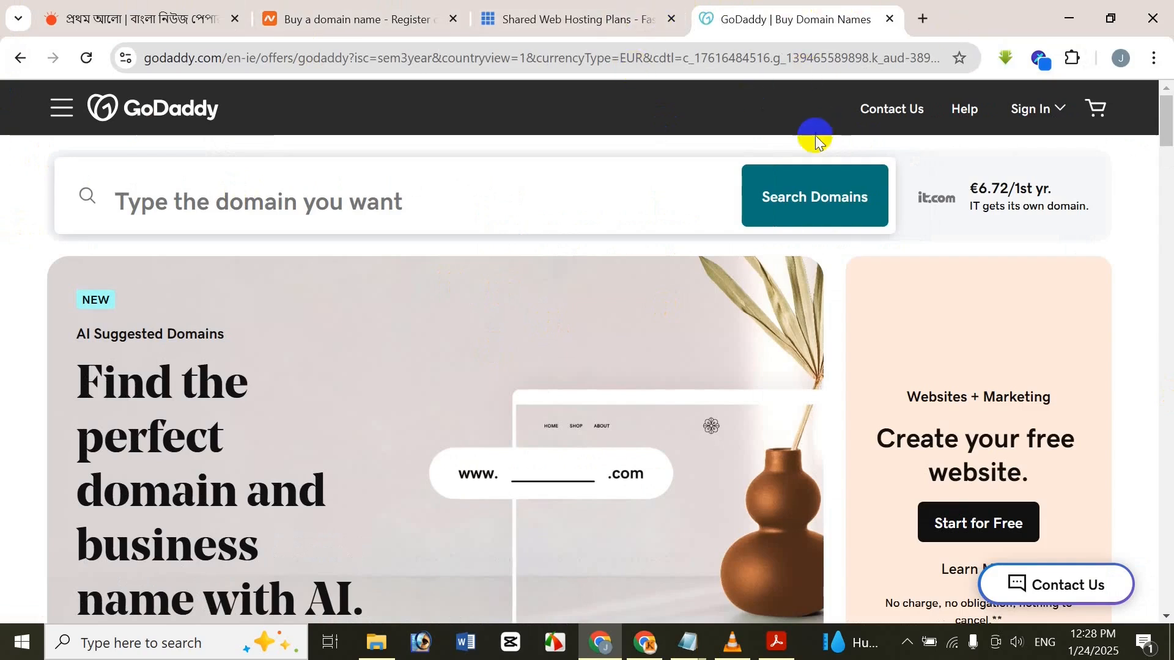
left_click(131, 8)
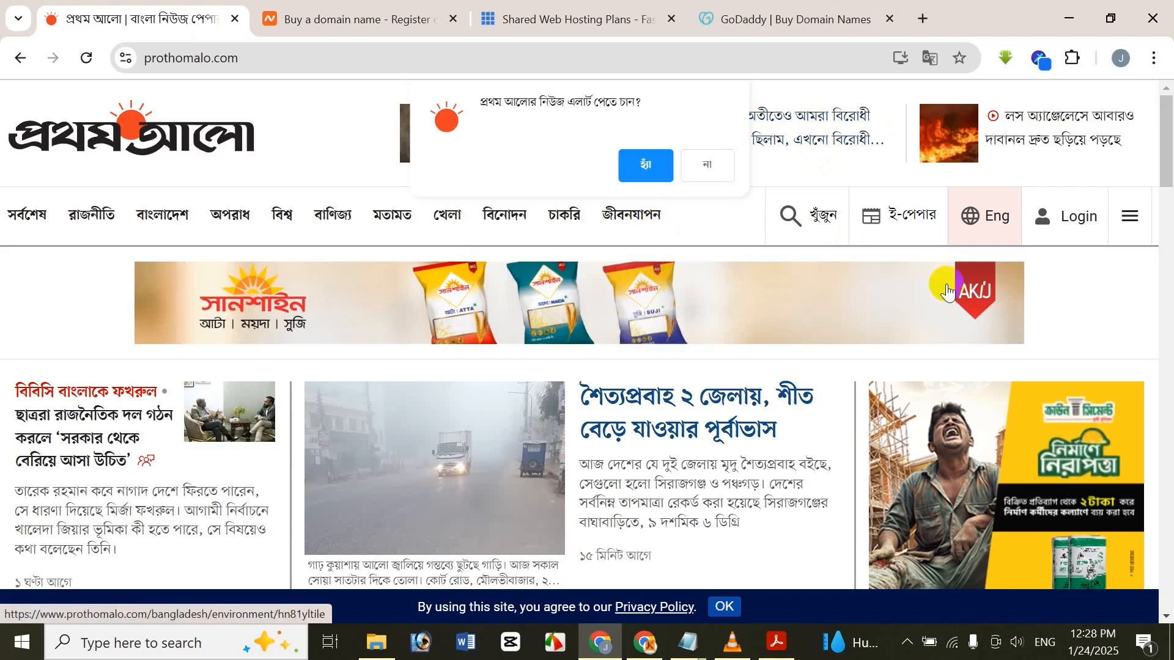
mouse_move(687, 642)
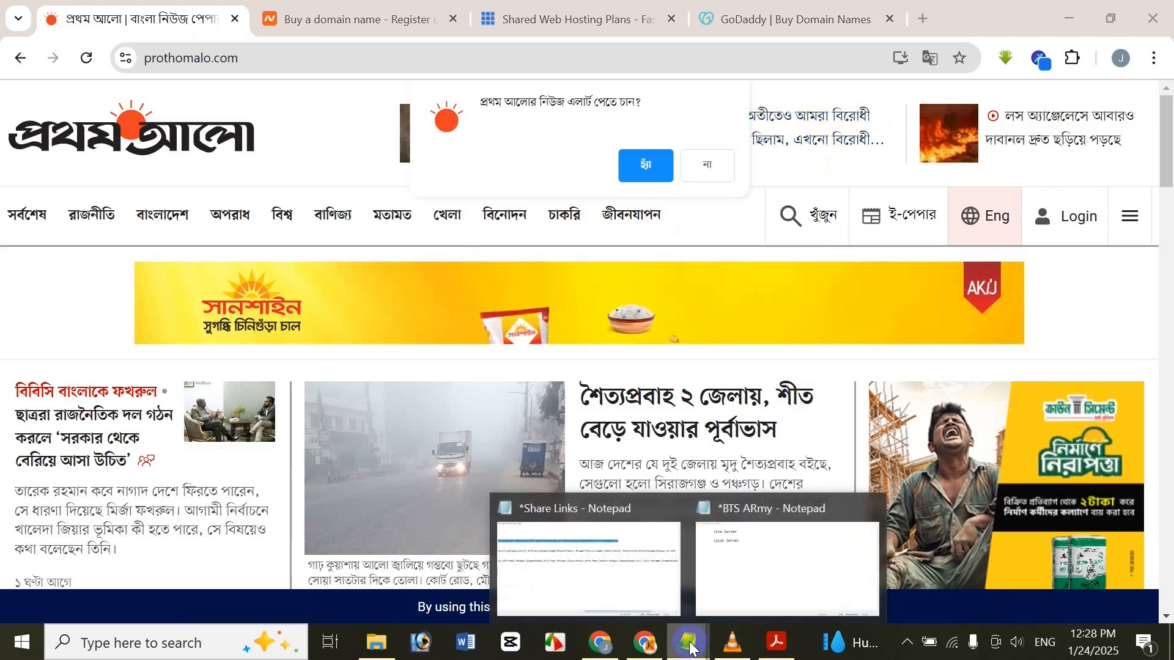
left_click(821, 562)
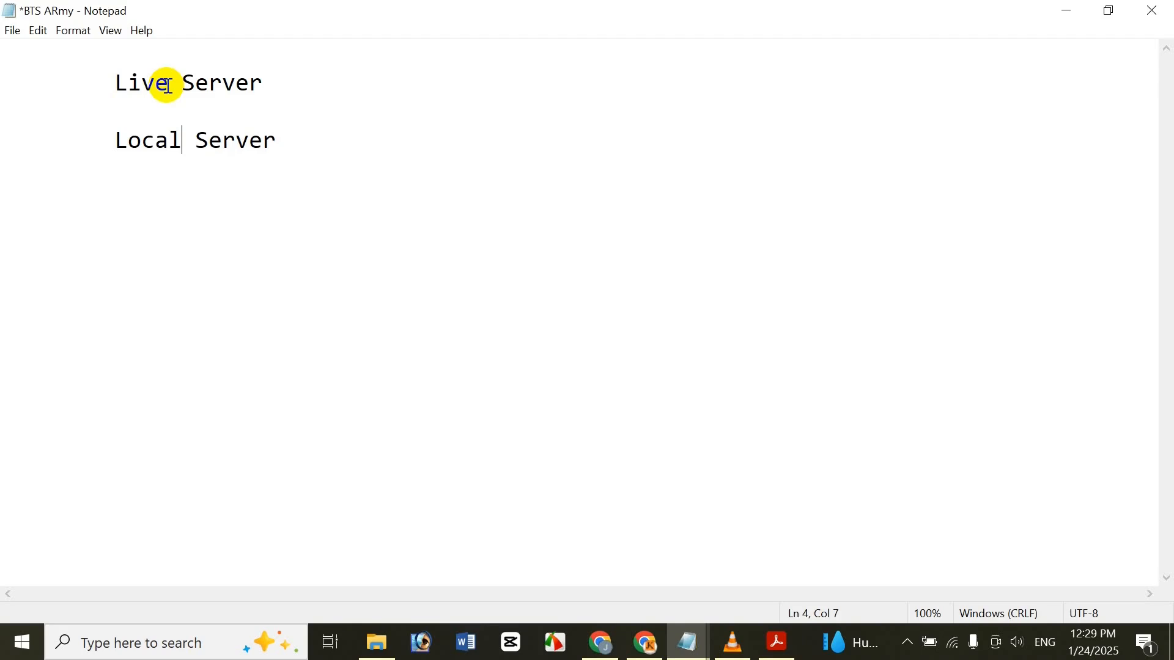
left_click(599, 643)
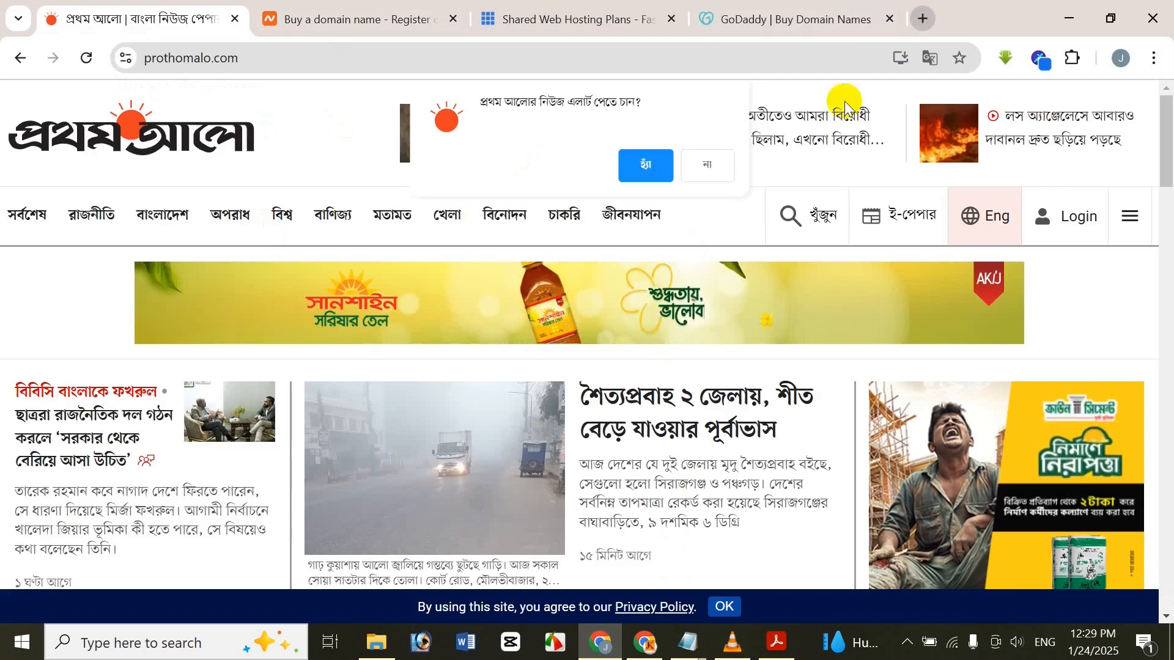
Search Google for xampp in a new tab and open the apachefriends.org XAMPP page.
key("ctrl+t")
left_click(605, 352)
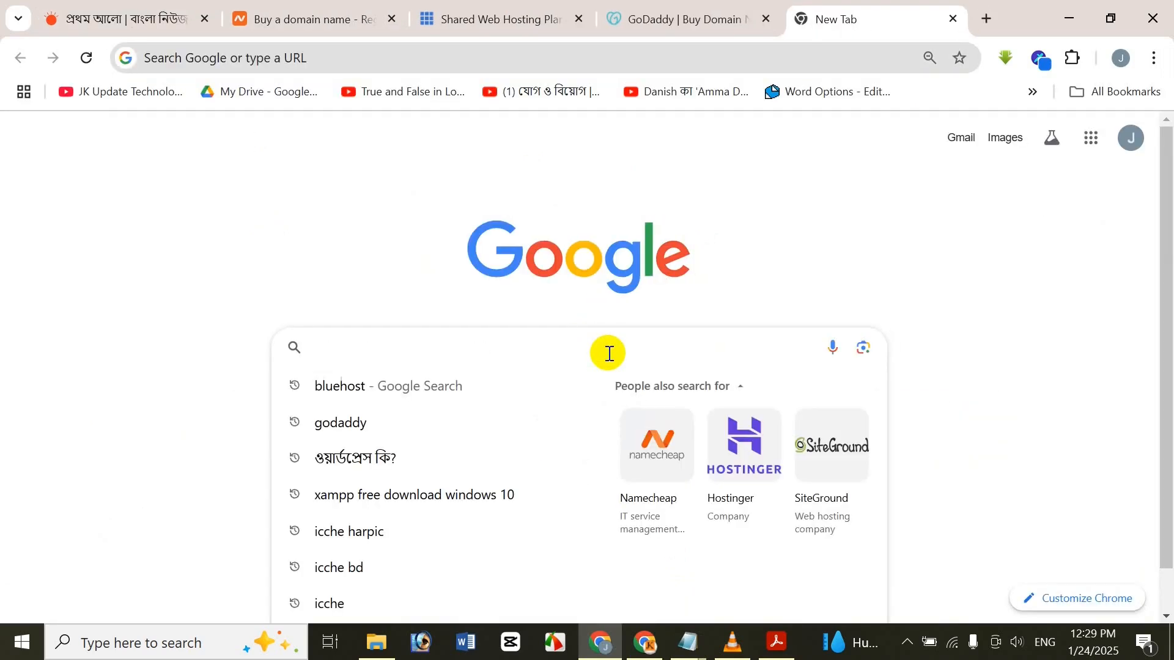
type("xampp")
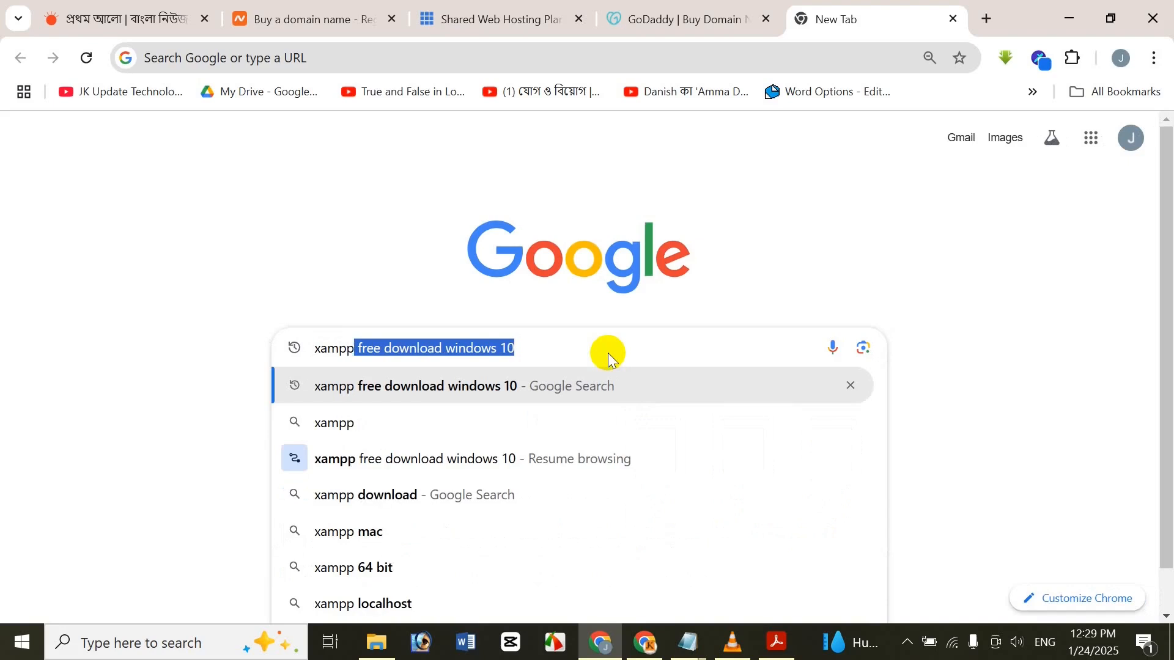
key("BackSpace")
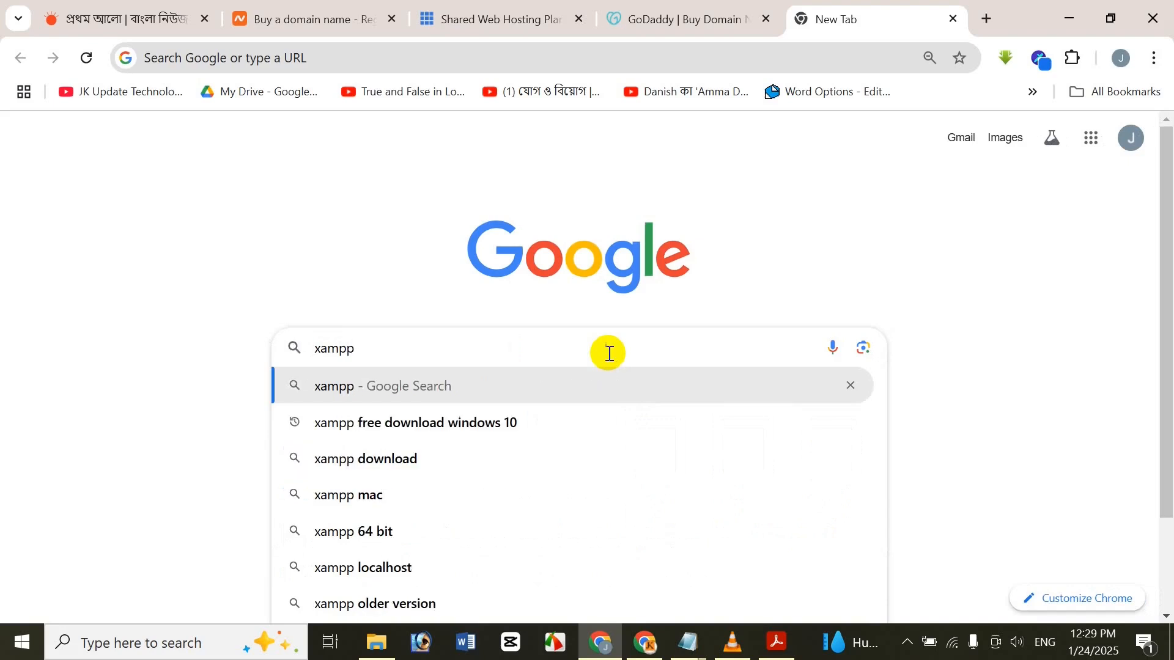
key("Return")
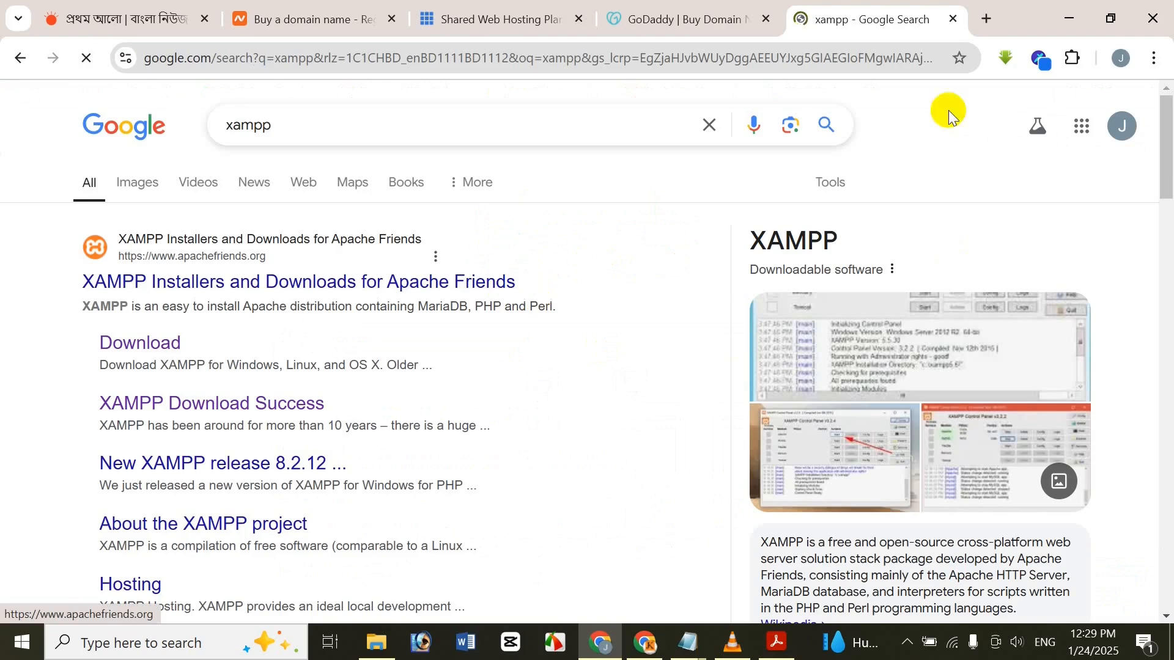
left_click(233, 287)
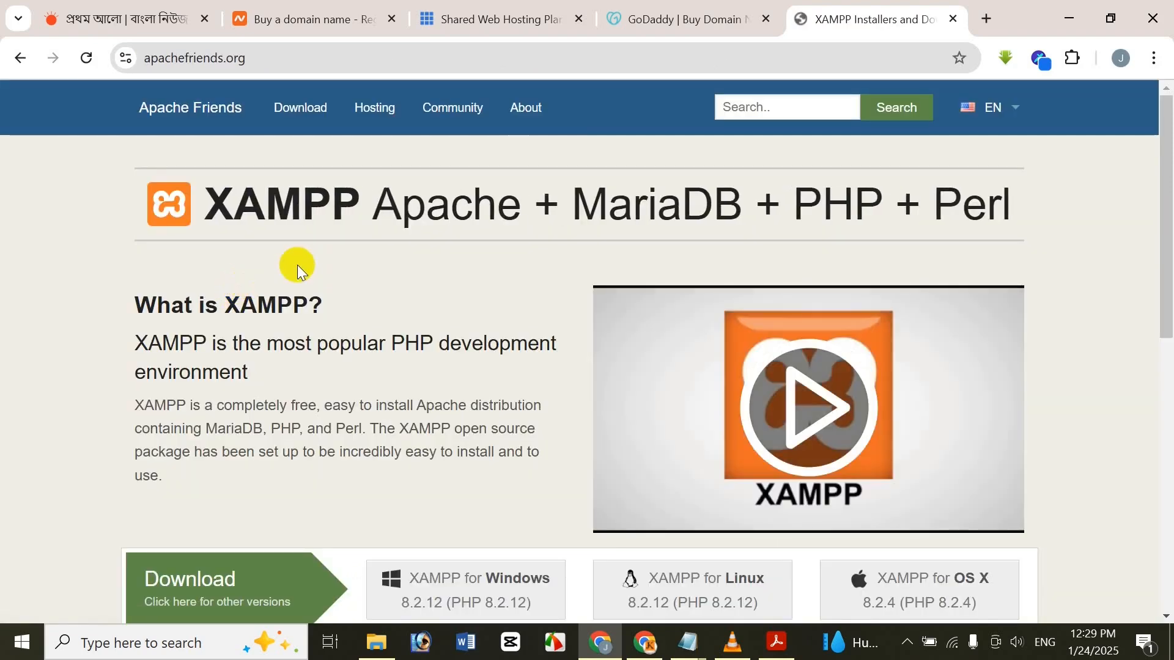
scroll(1005, 222, "down", 2)
scroll(1003, 220, "up", 2)
scroll(223, 504, "down", 3)
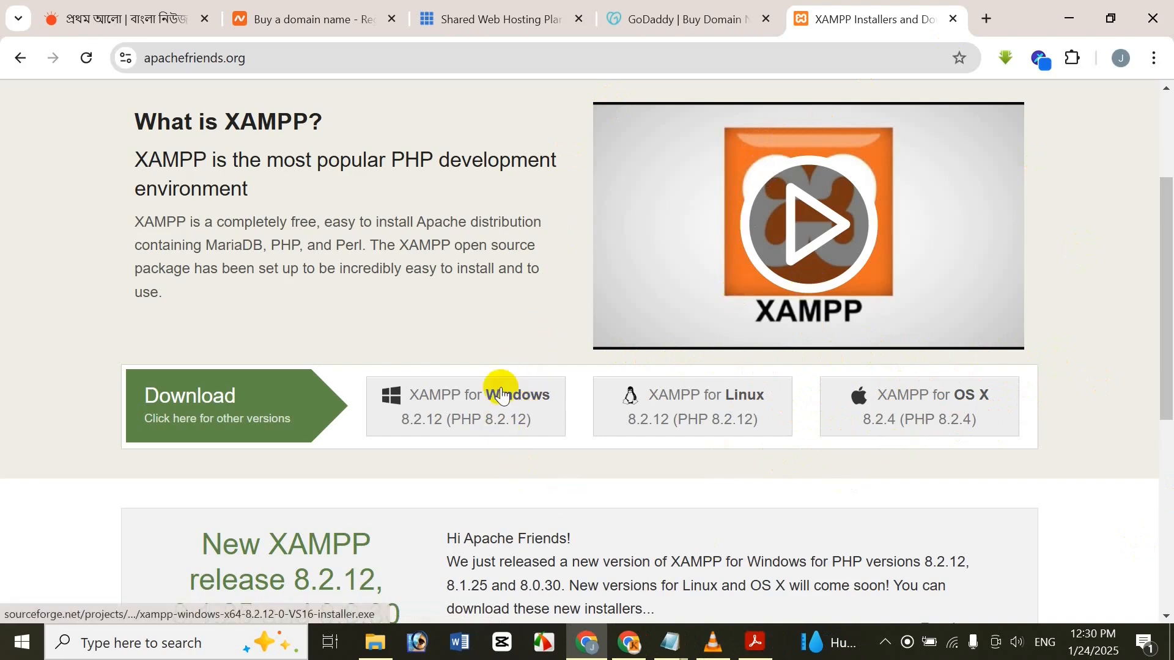
left_click_drag(1168, 227, 1122, 157)
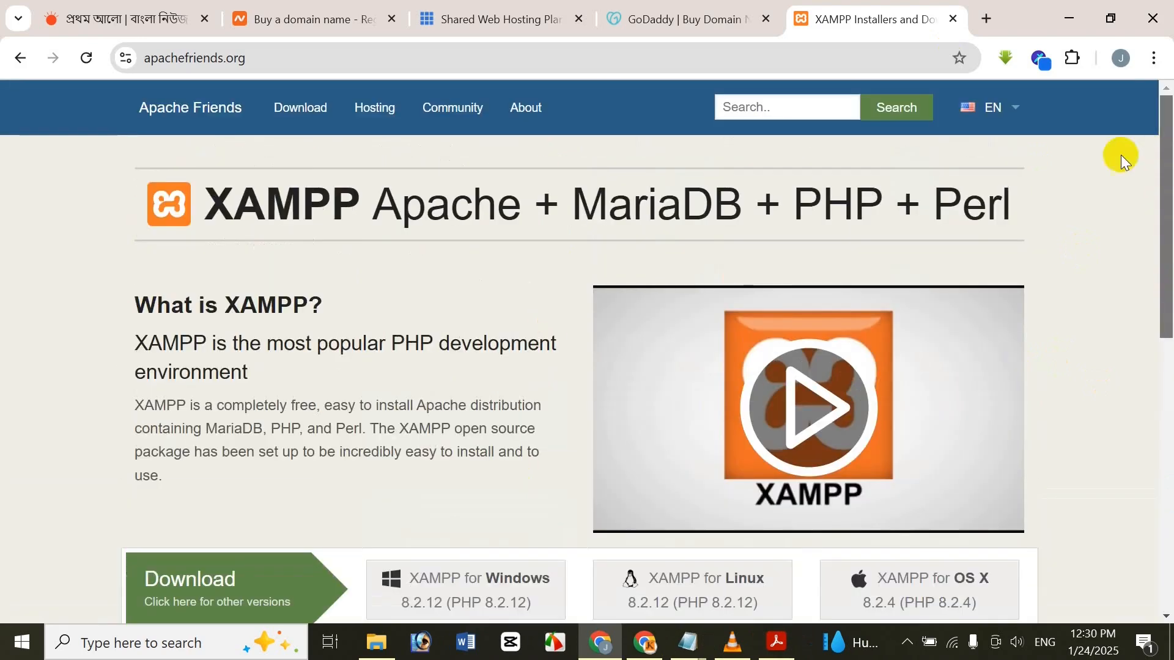
Open apachefriends.org's Download page and scroll through the Windows, Linux and OS X version tables.
left_click(296, 109)
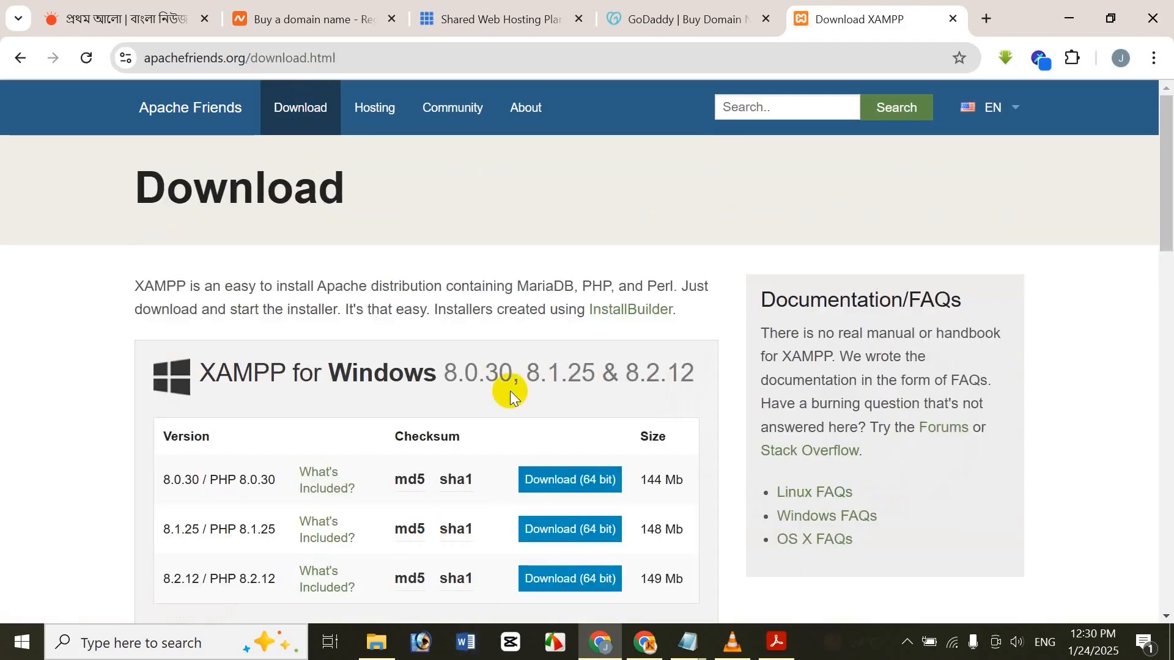
scroll(510, 387, "down", 4)
scroll(446, 226, "up", 3)
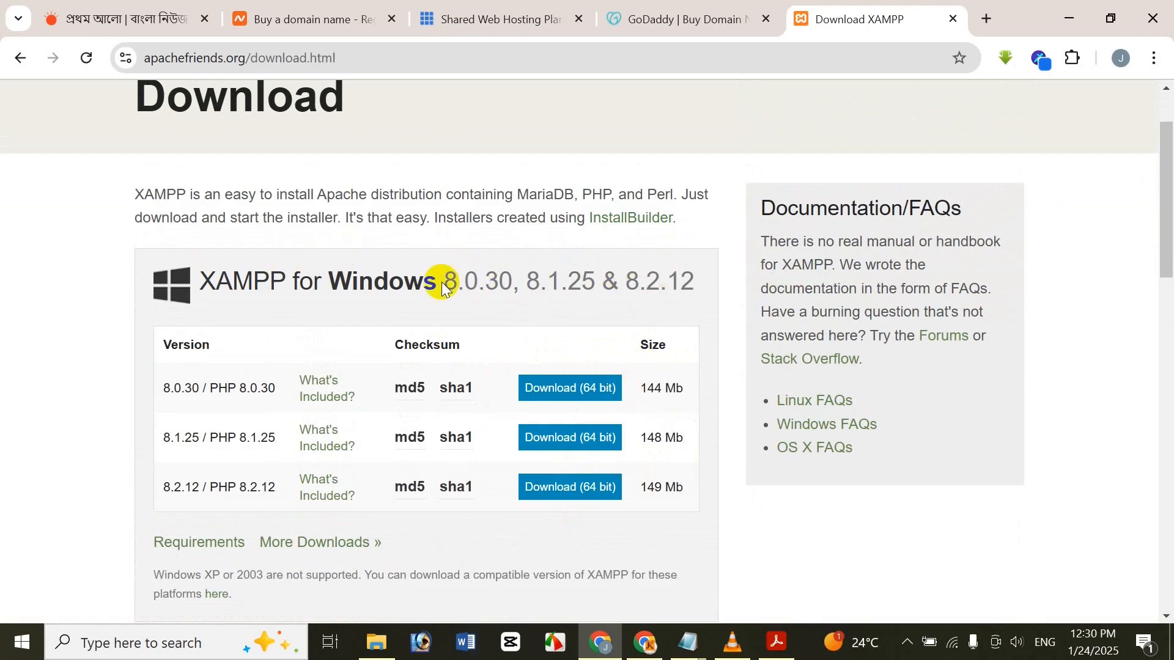
scroll(427, 284, "down", 6)
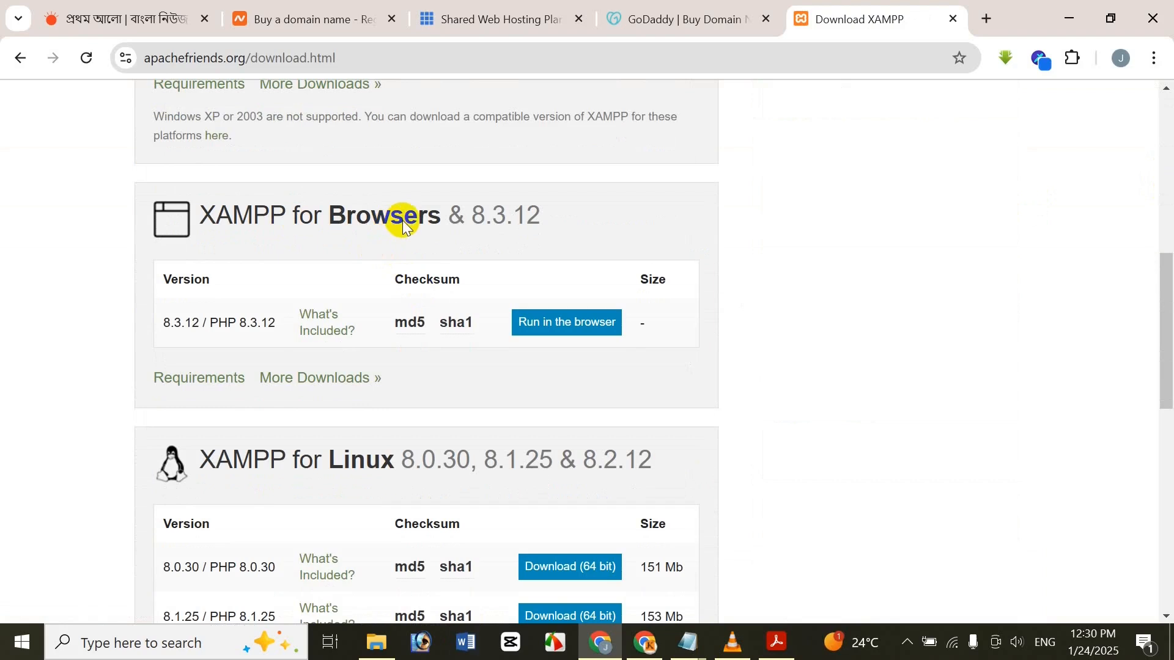
scroll(722, 242, "down", 4)
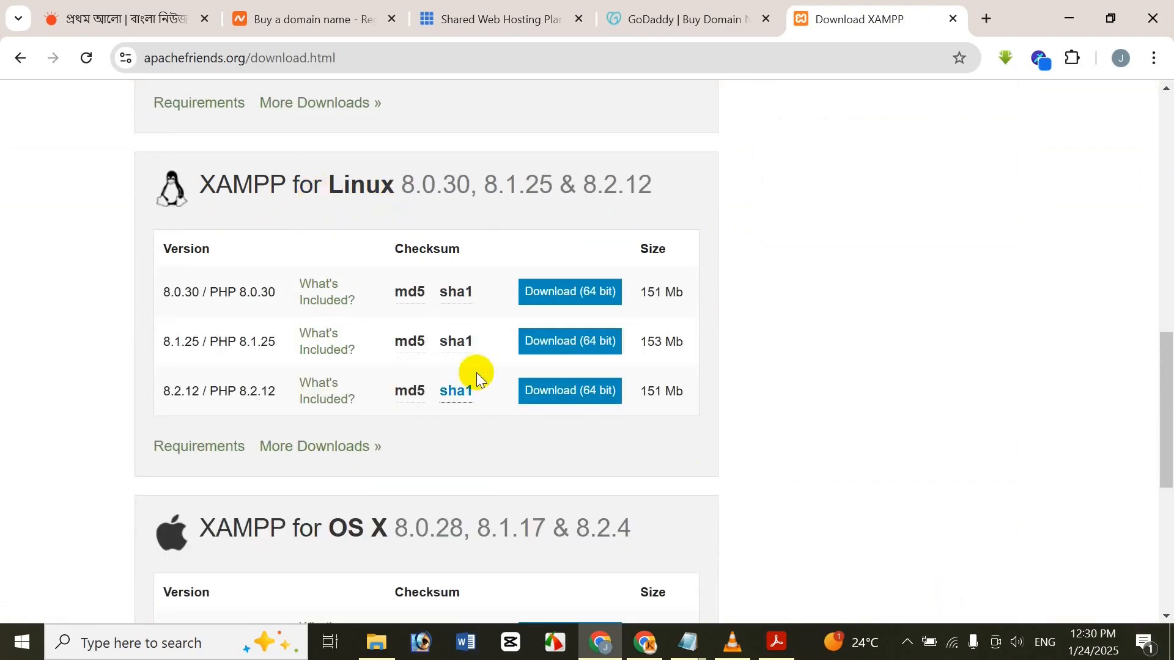
scroll(475, 372, "down", 4)
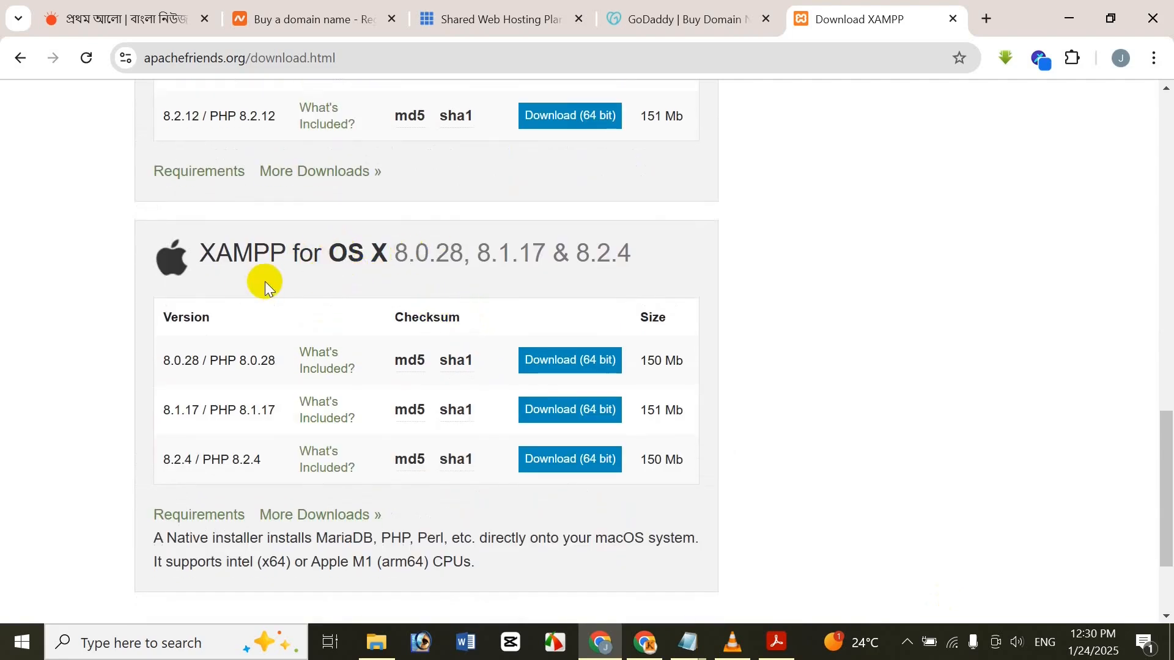
scroll(602, 461, "up", 12)
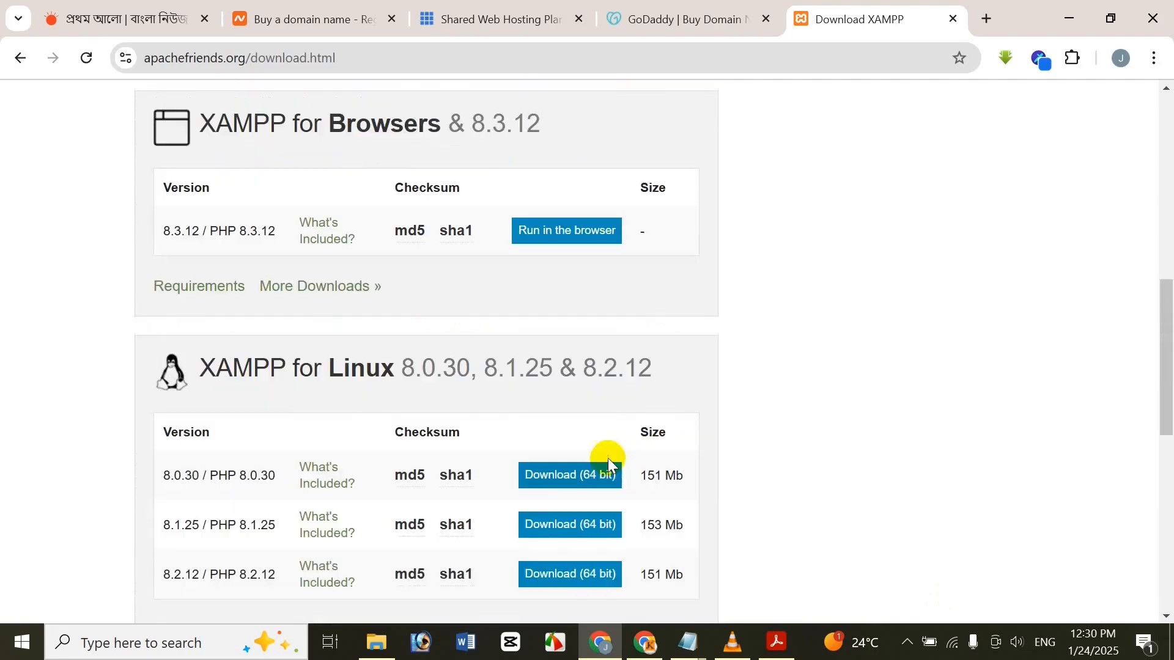
scroll(607, 454, "up", 1)
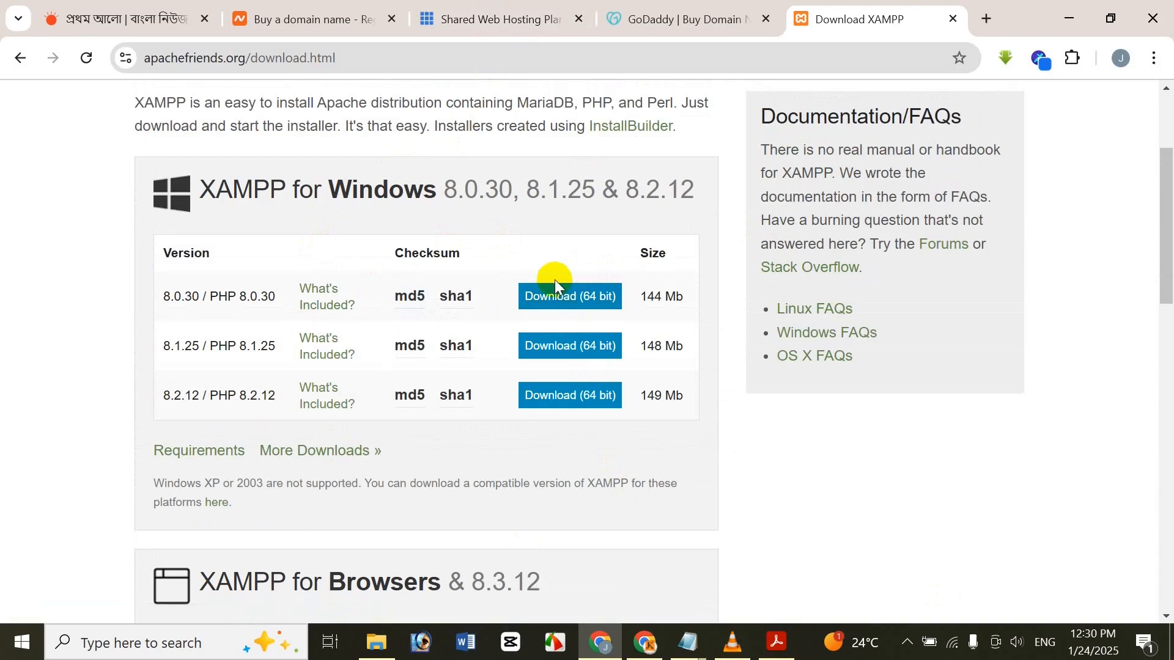
Download the XAMPP 8.0.30 64-bit Windows installer and check its progress (4.7 of 145 MB).
left_click(553, 296)
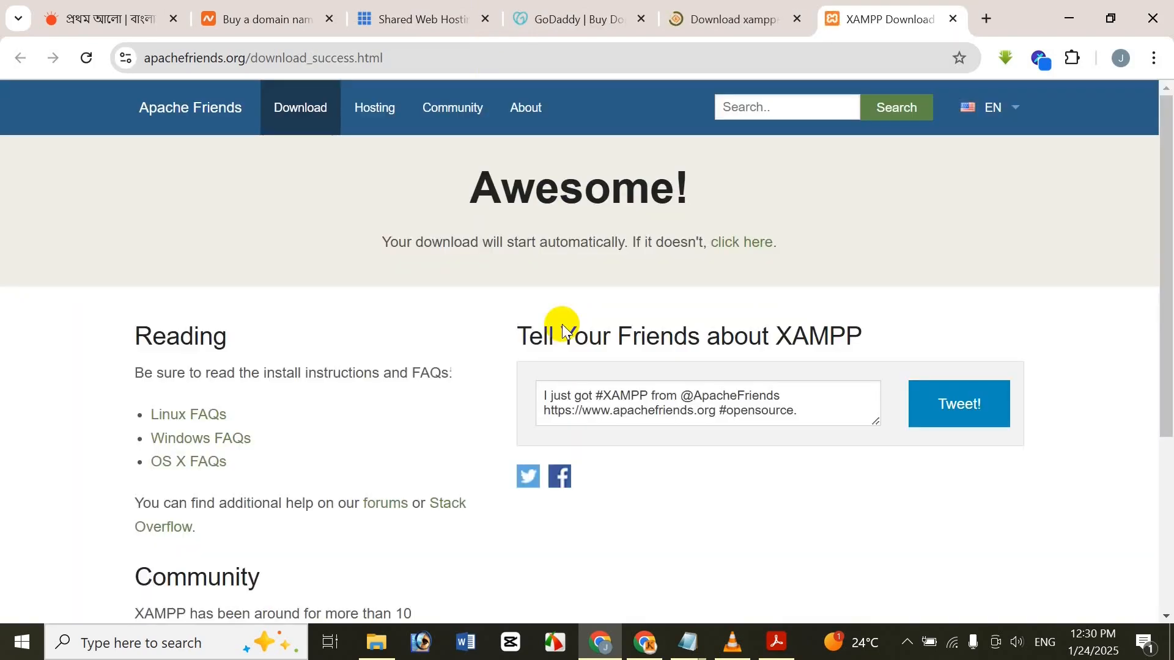
left_click_drag(1164, 240, 867, 57)
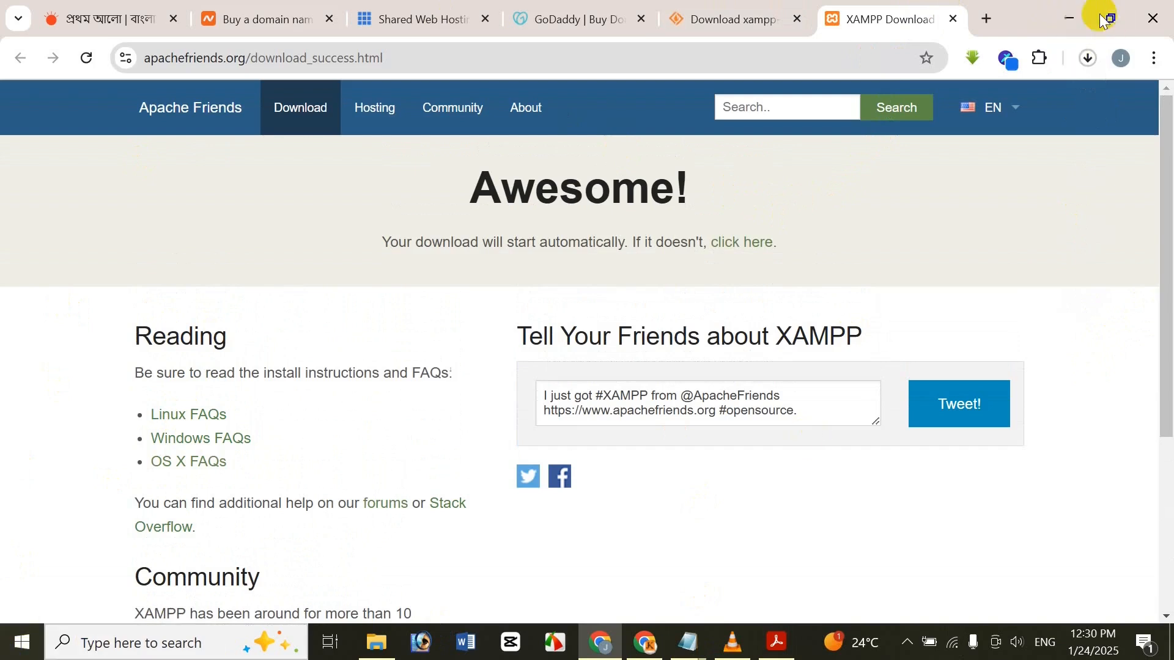
left_click(1087, 62)
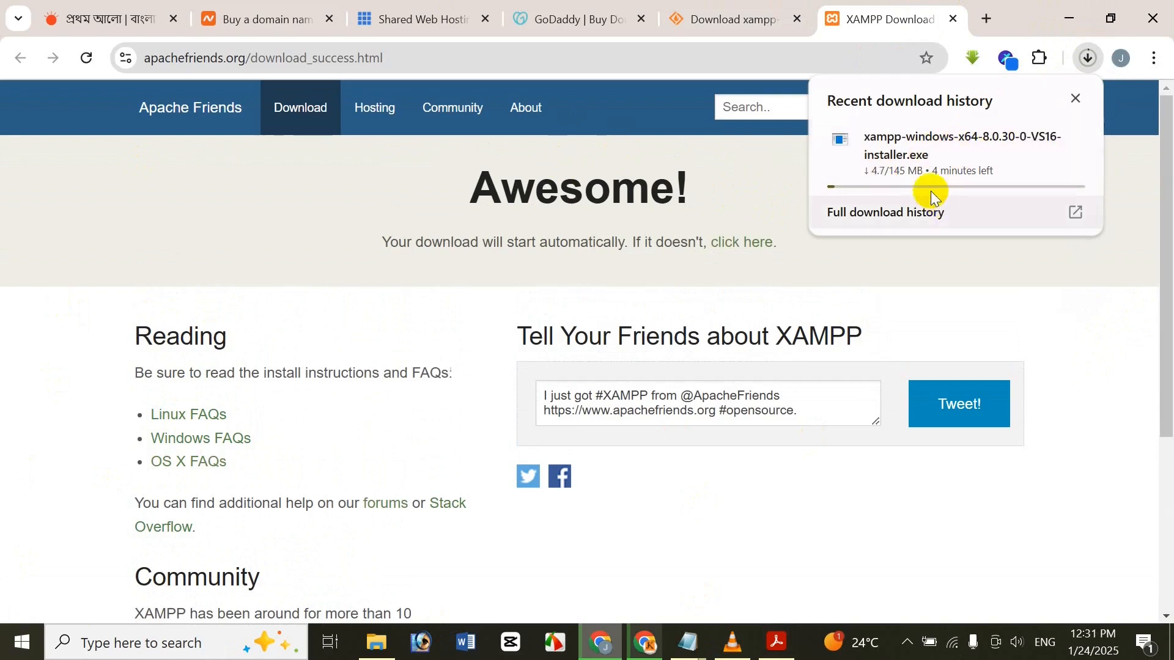
mouse_move(941, 176)
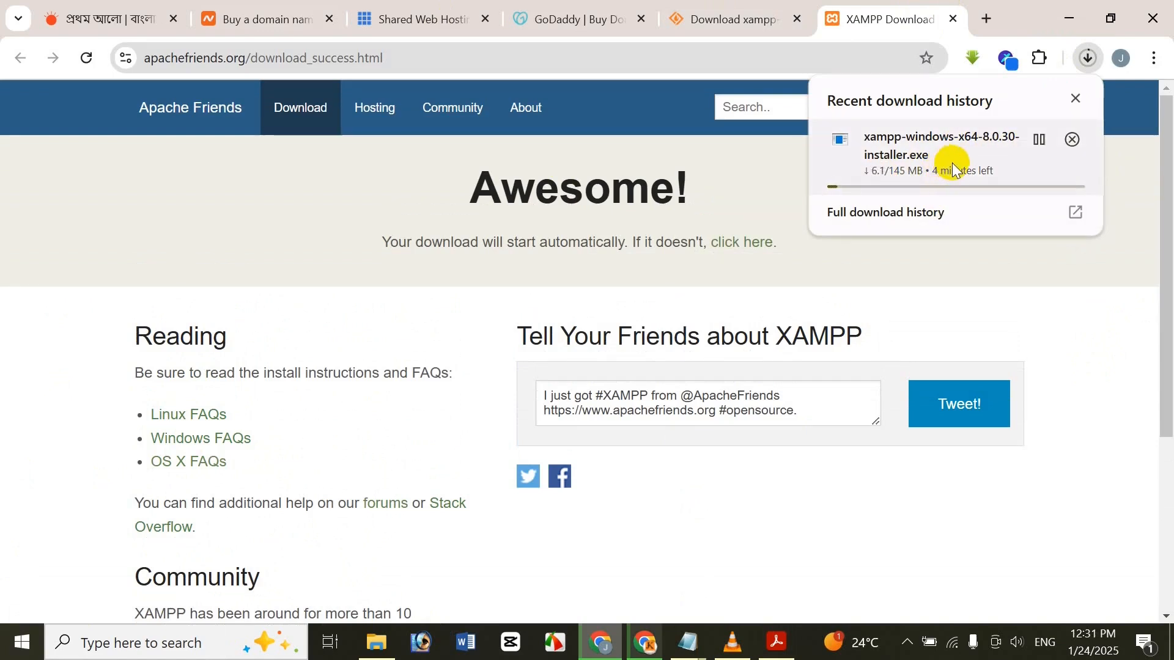
Open the full download history and show the completed 145 MB XAMPP installer in Downloads.
left_click(985, 222)
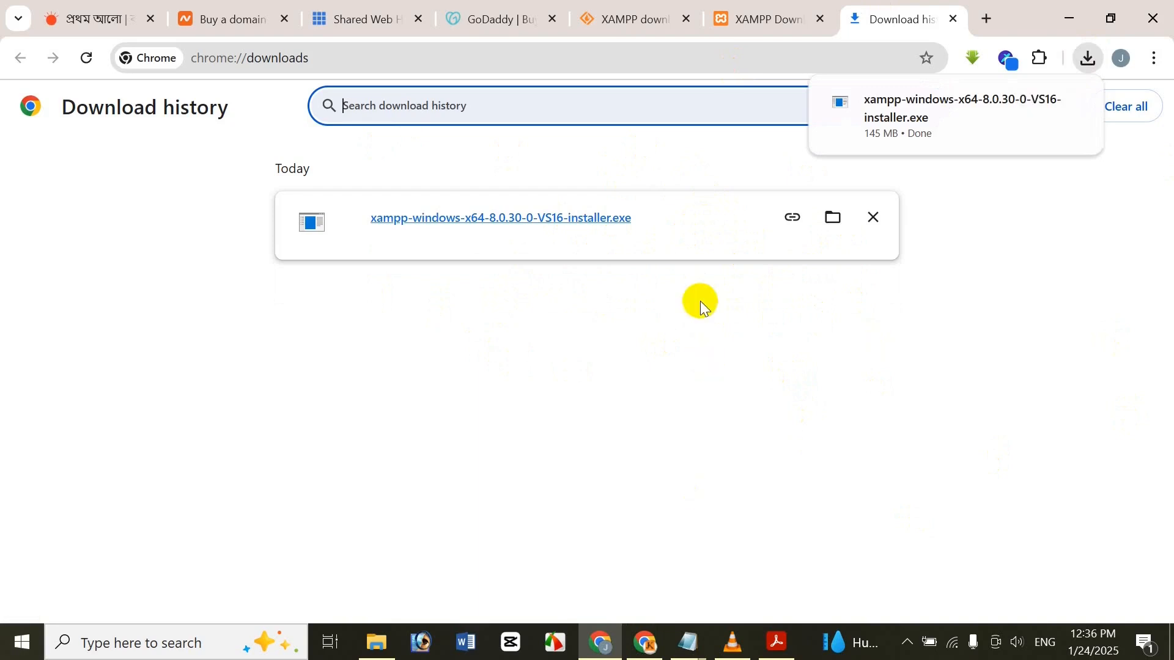
left_click(373, 658)
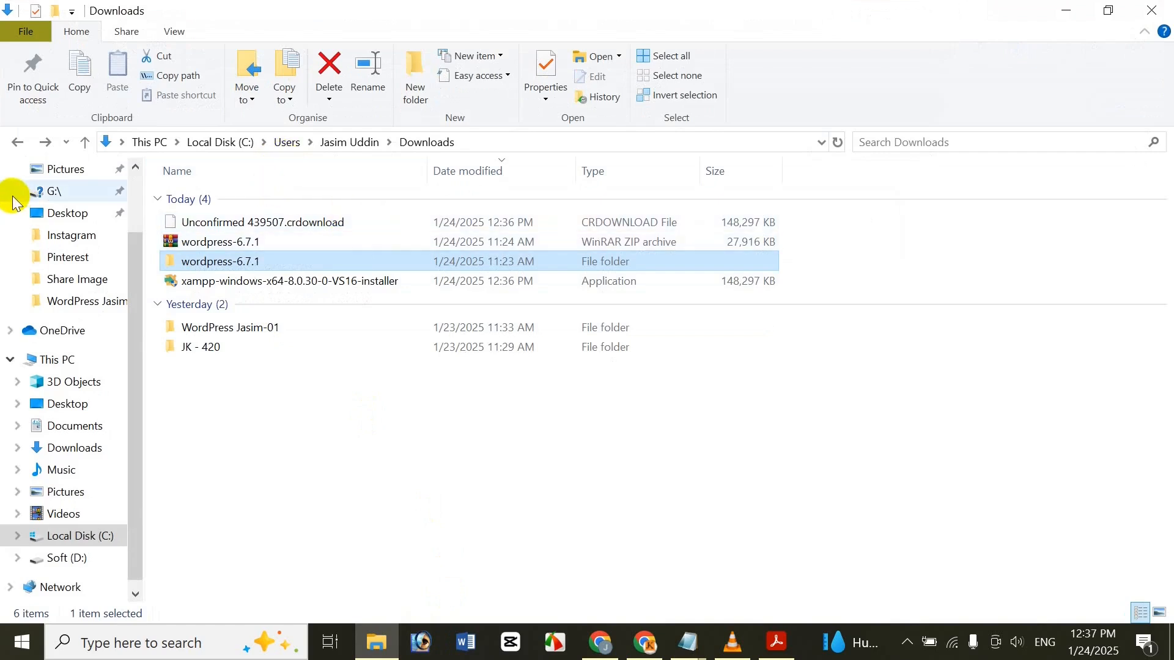
Run xampp-windows-x64-8.0.30-0-VS16-installer from the Downloads folder.
left_click(245, 283)
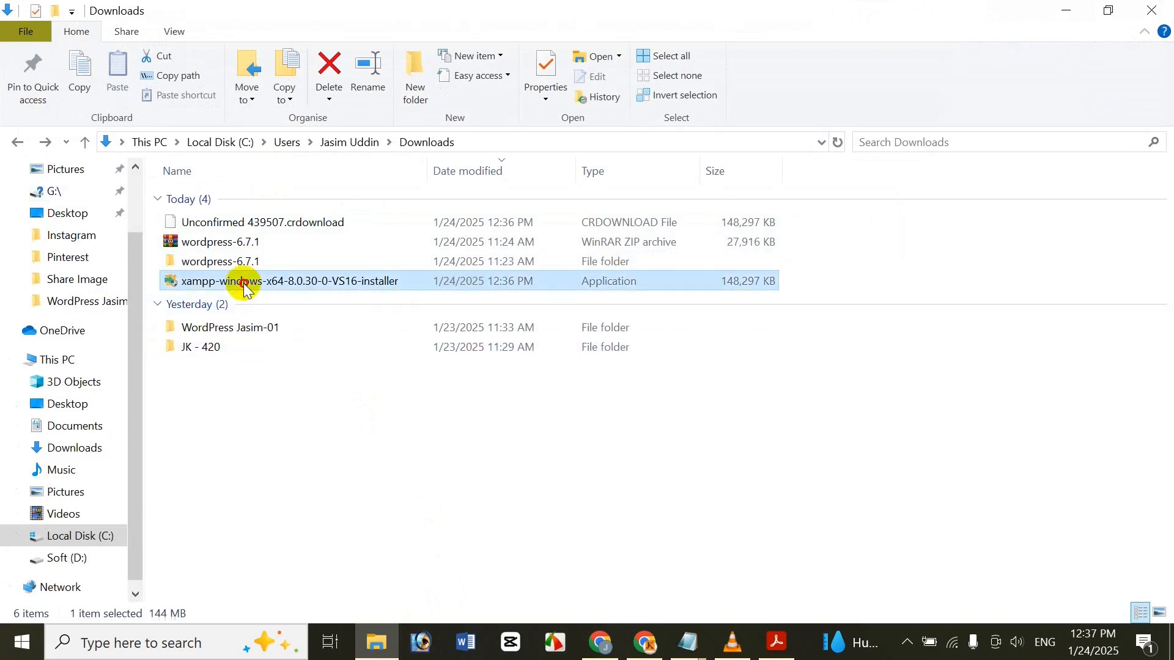
left_click(245, 282)
left_click(239, 412)
double_click(244, 277)
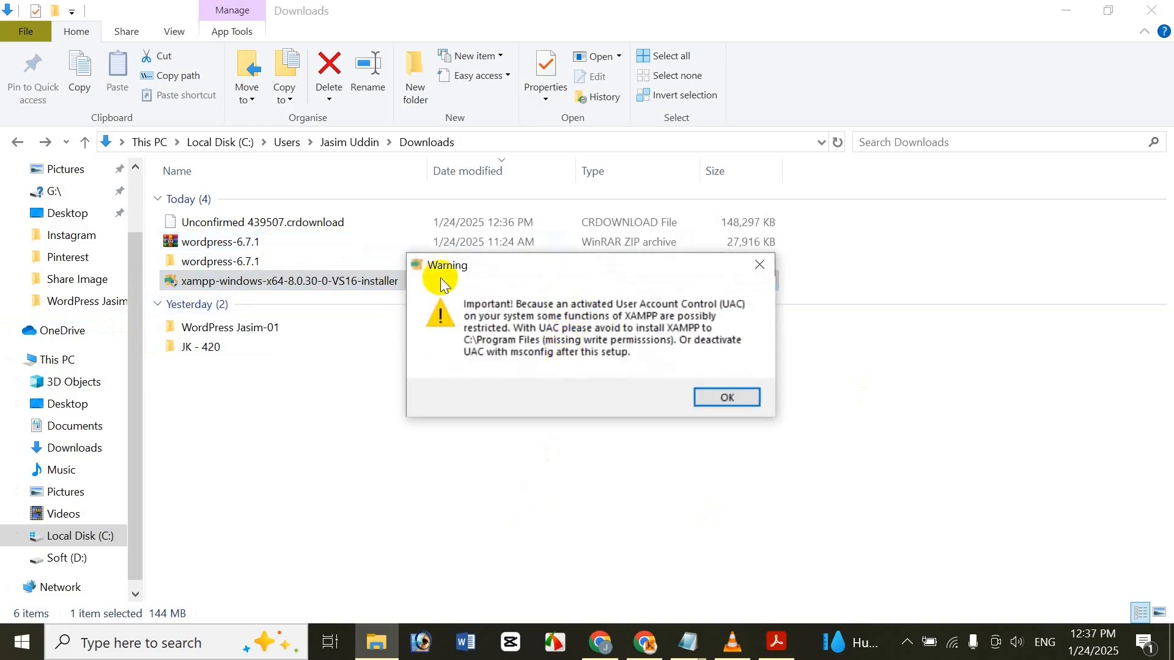
Dismiss the UAC warning and keep the default XAMPP components.
left_click(742, 397)
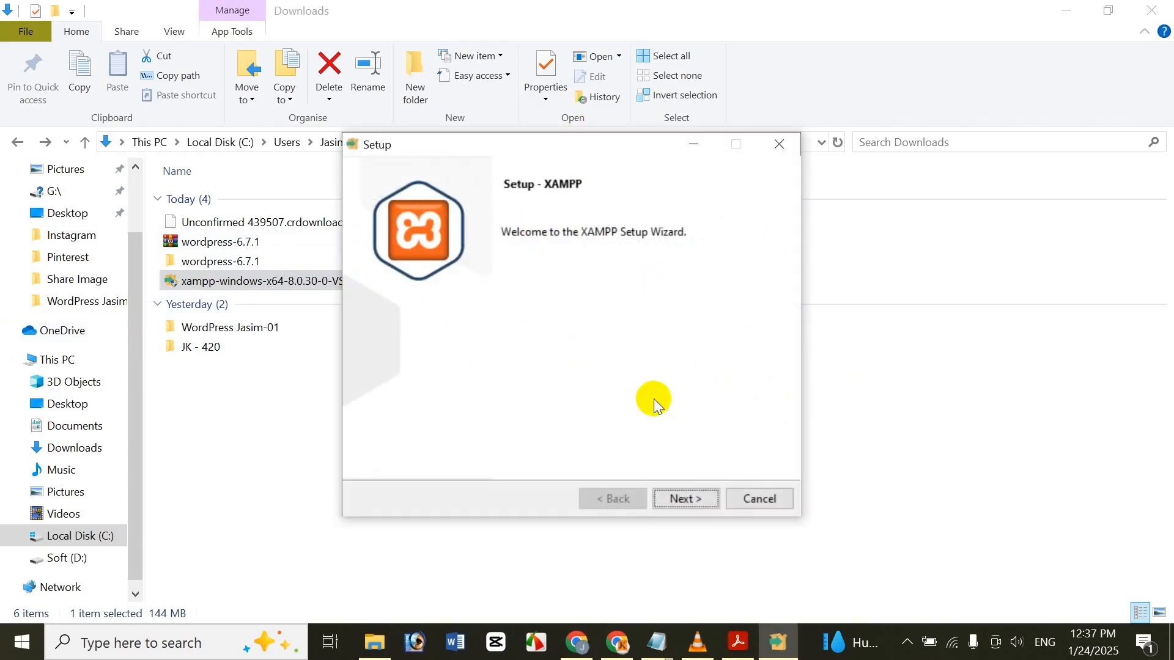
left_click(674, 497)
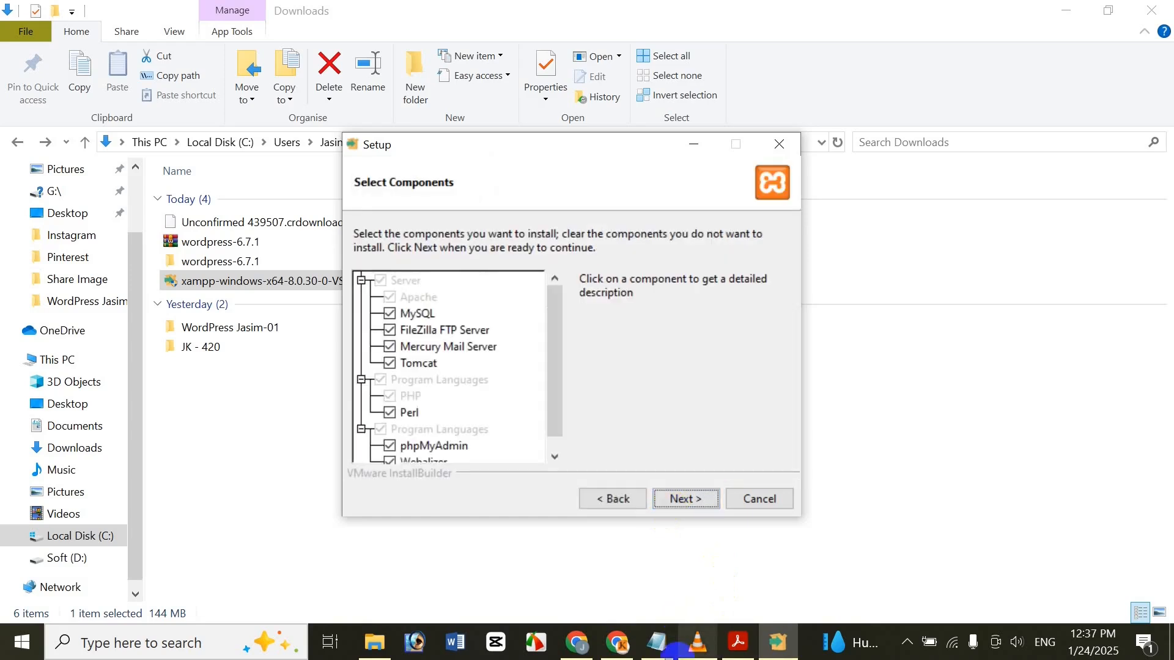
mouse_move(697, 642)
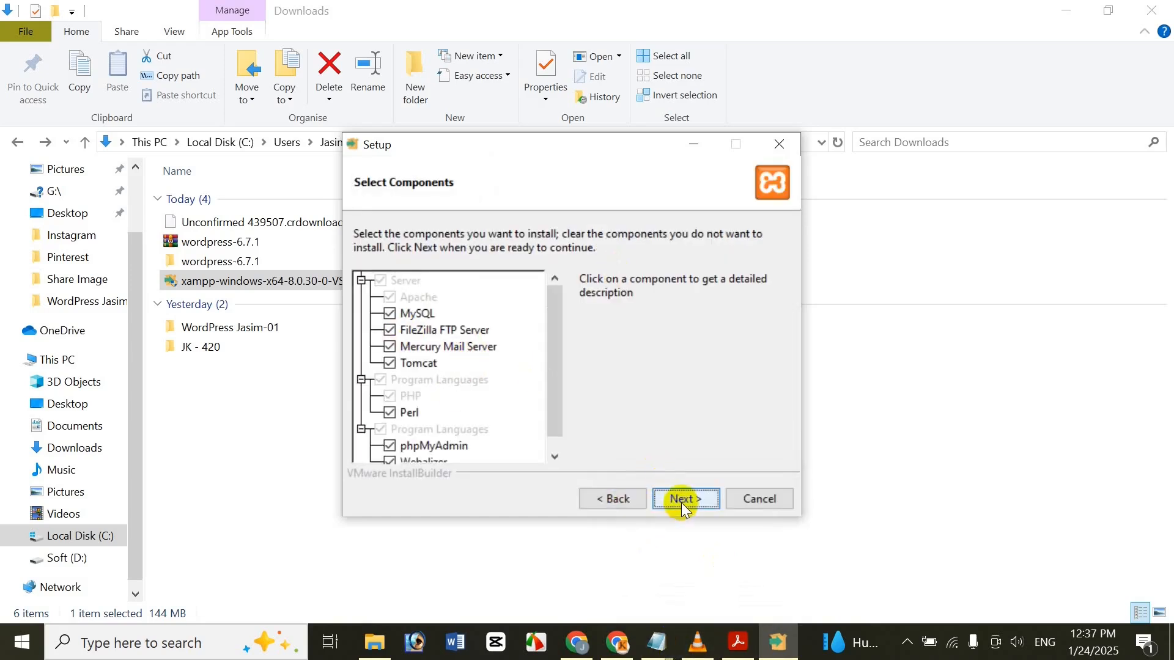
left_click(684, 498)
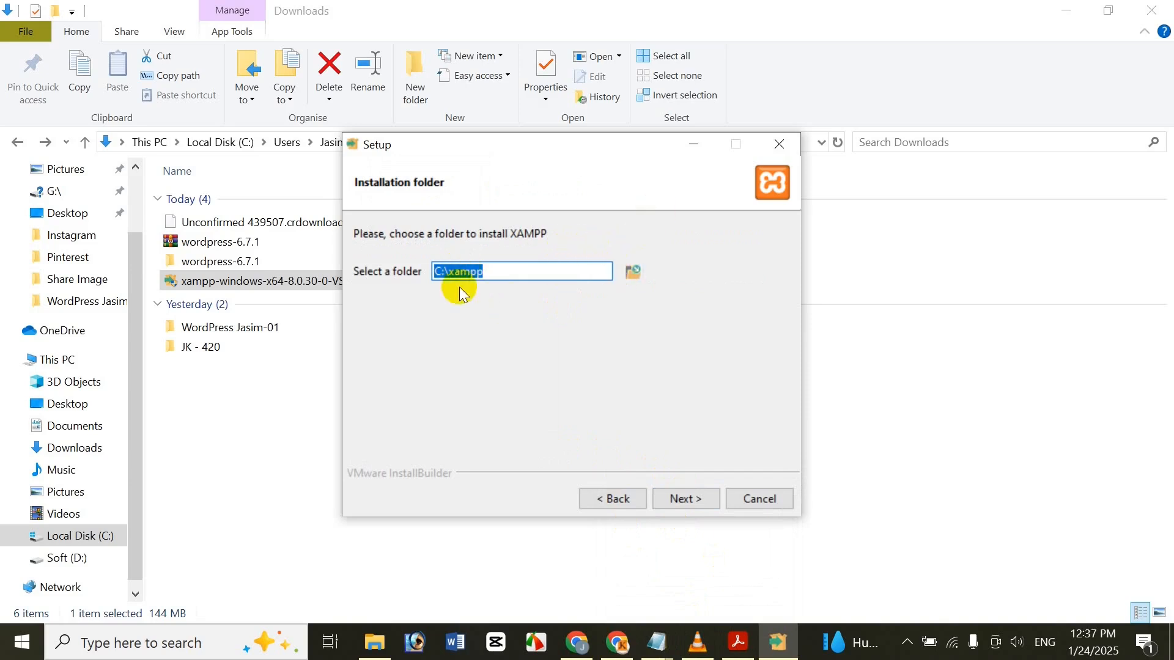
Keep C:\xampp as the install folder and English as the language, then start installing.
left_click(633, 271)
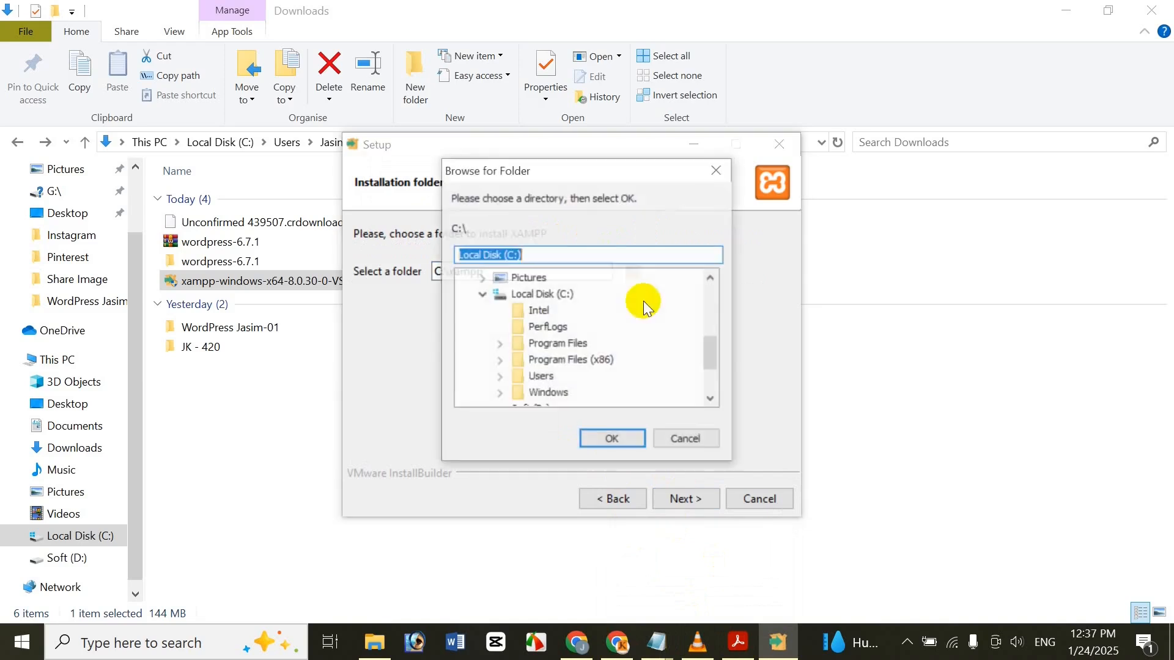
left_click(703, 445)
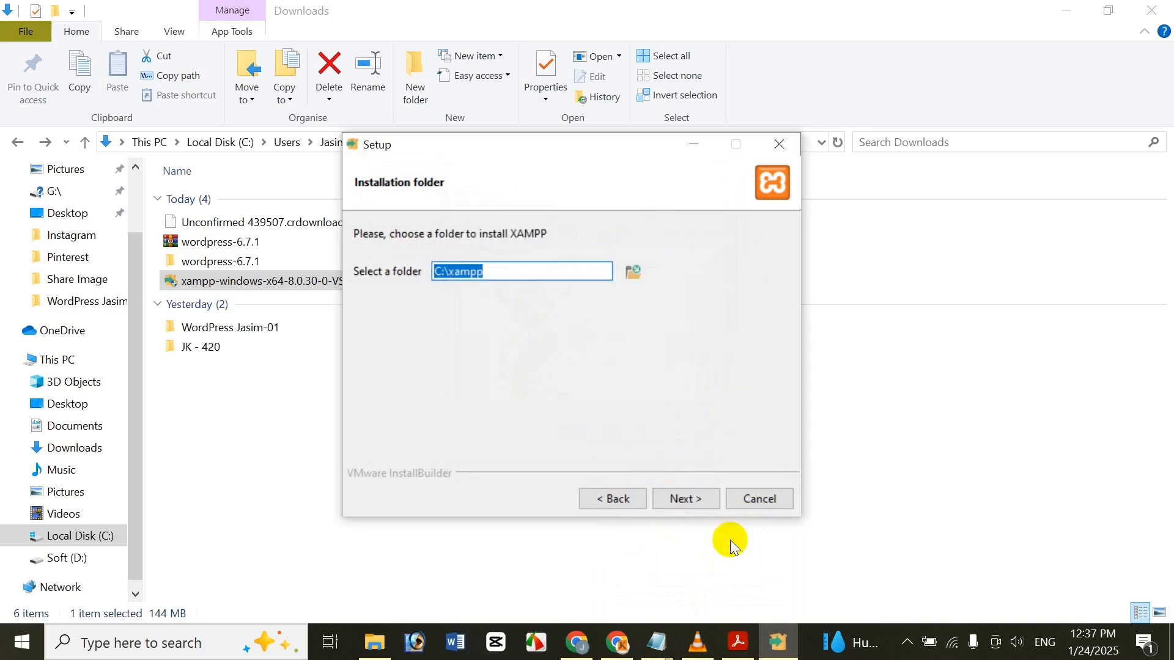
left_click(706, 500)
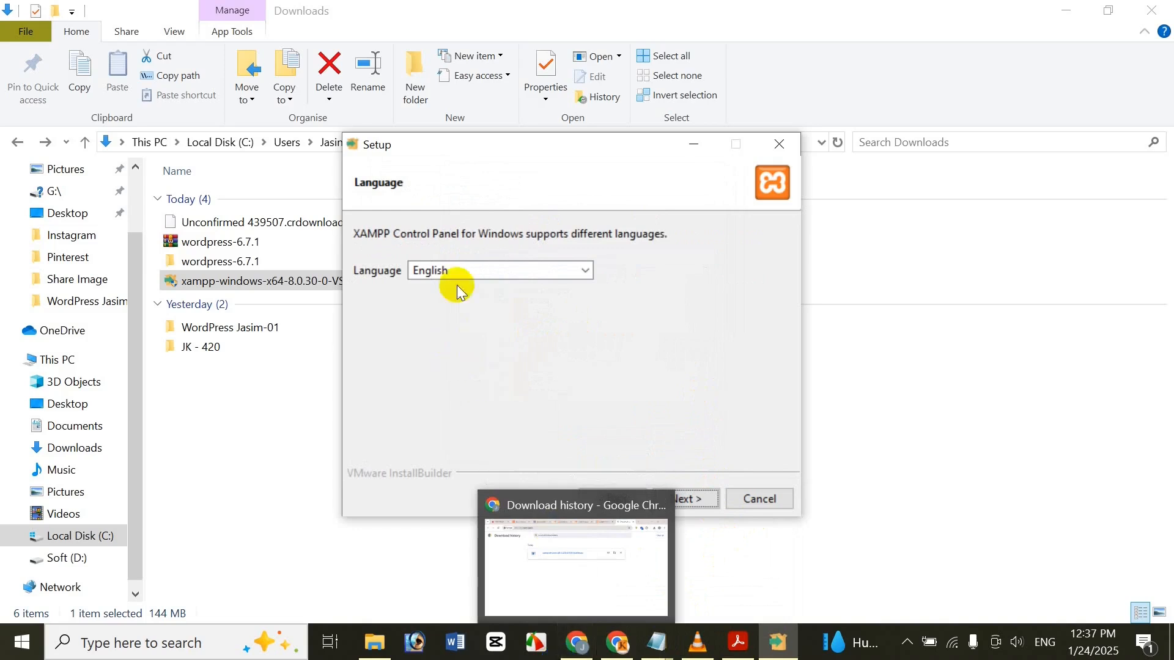
left_click(466, 272)
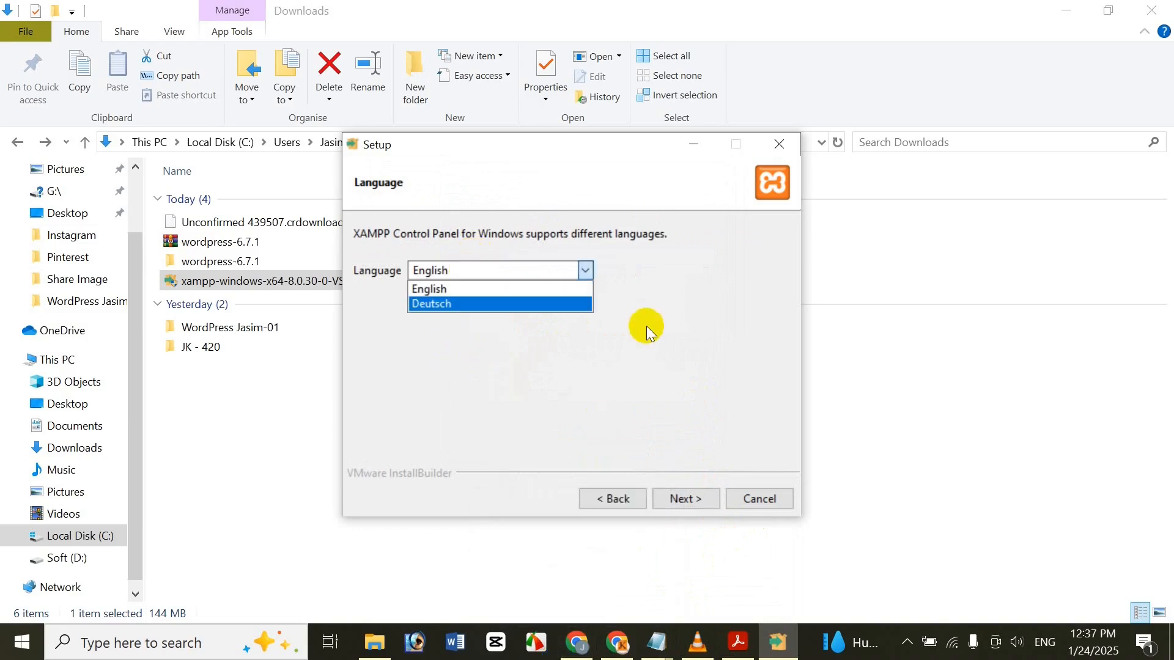
left_click(642, 267)
left_click(676, 501)
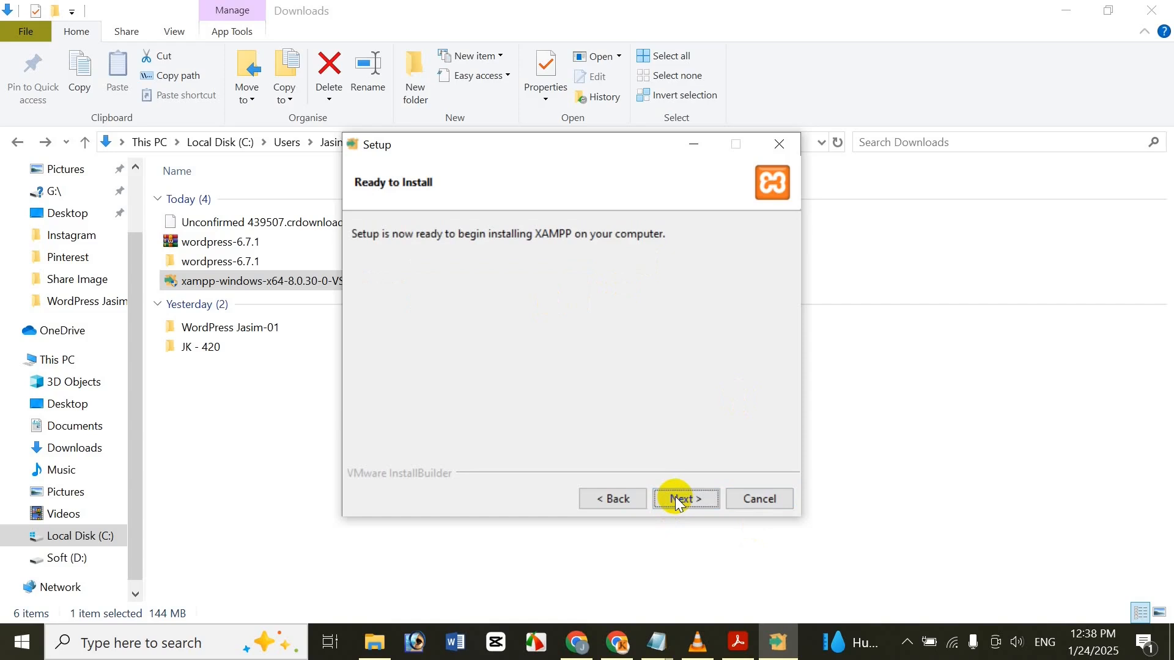
left_click(676, 502)
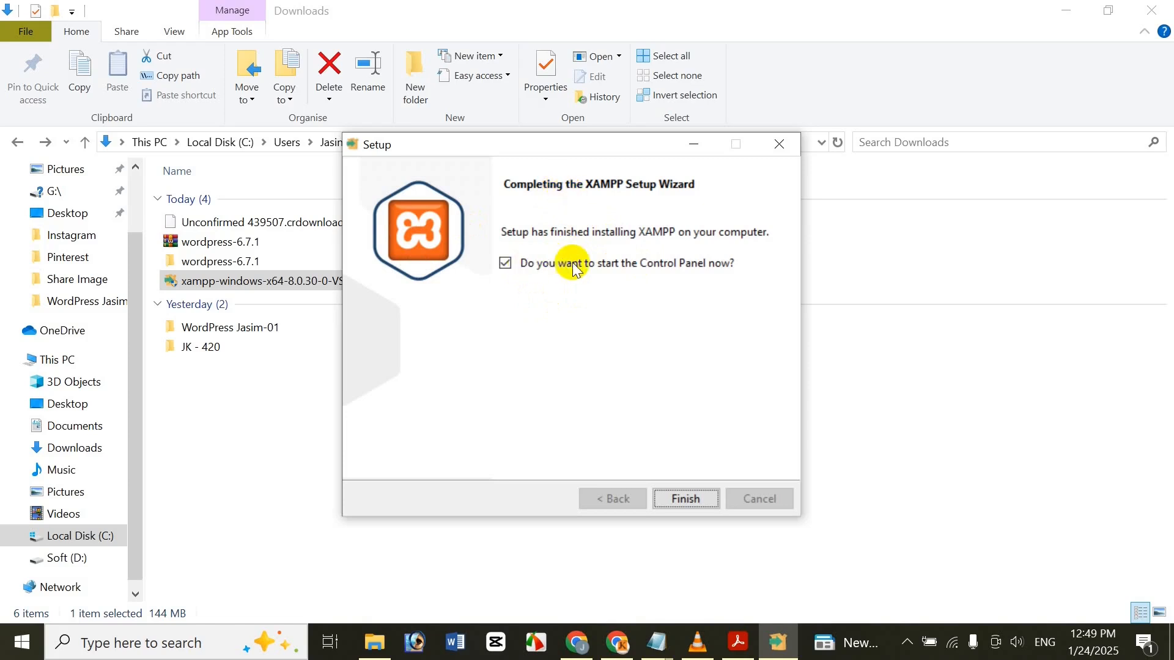
Finish setup to launch the Control Panel, then start Apache (ports 80, 443) and MySQL (3306).
left_click(696, 504)
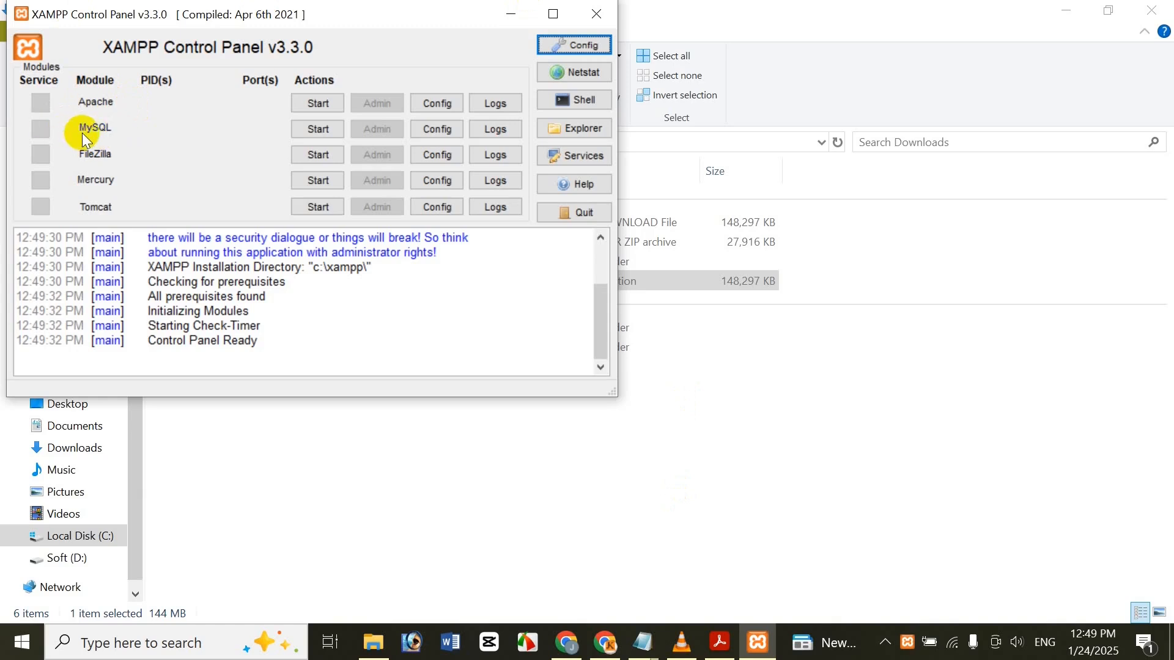
left_click(316, 103)
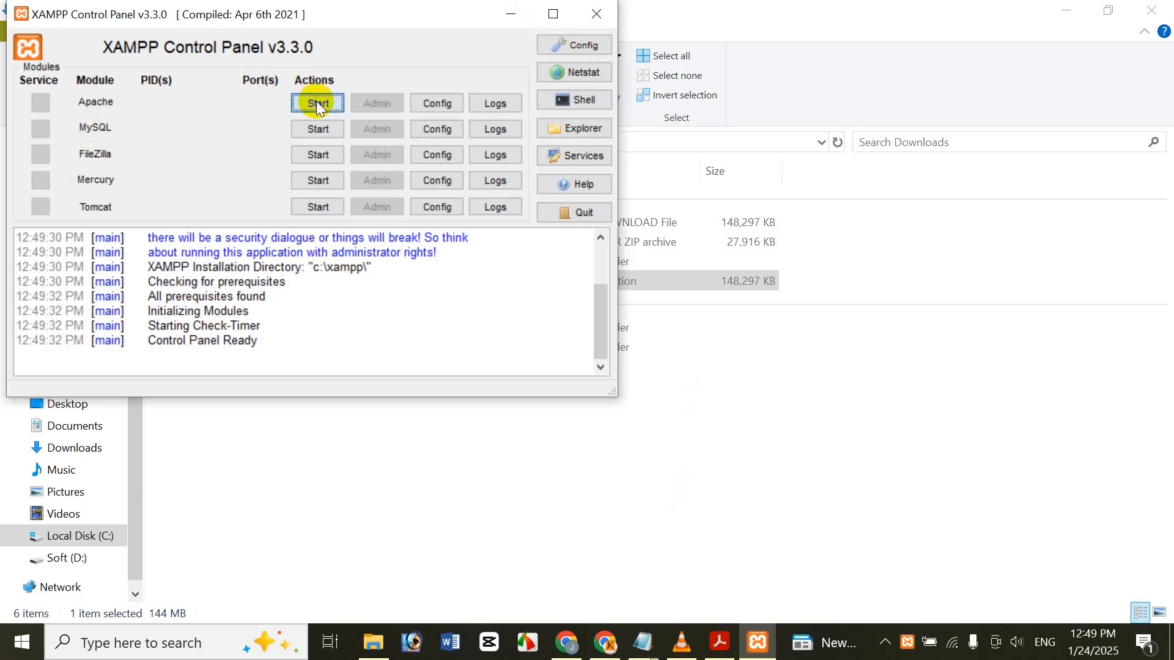
left_click(306, 132)
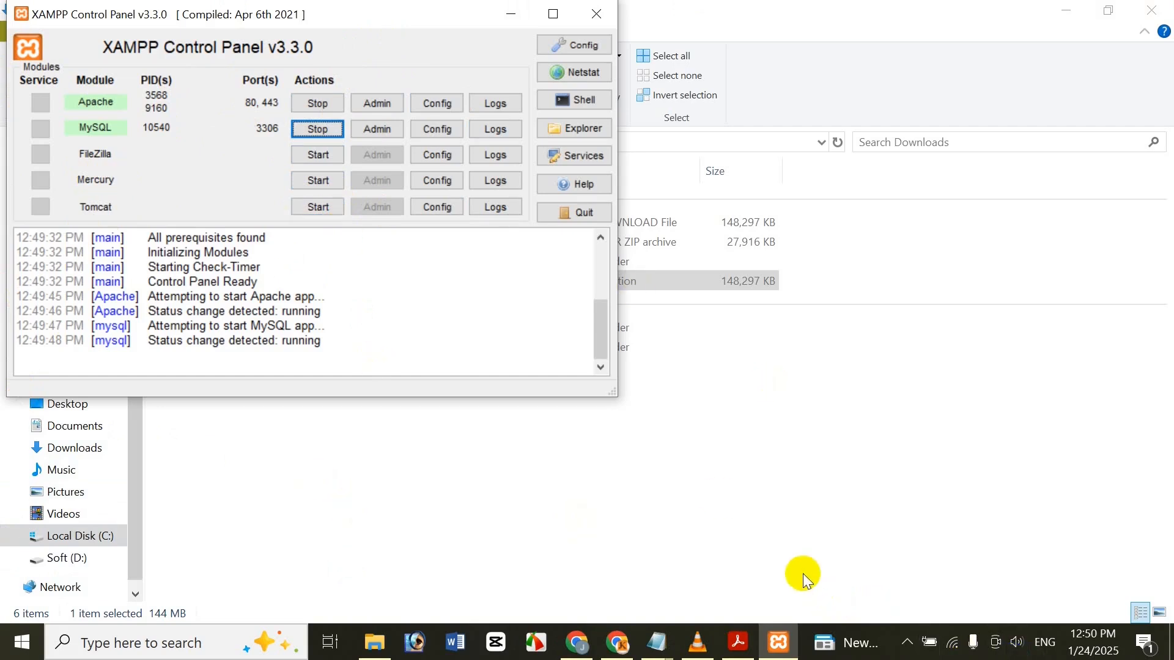
Search YouTube in a new Chrome tab for 'xampp mysql server not starting' and browse the results.
left_click(575, 651)
left_click(998, 8)
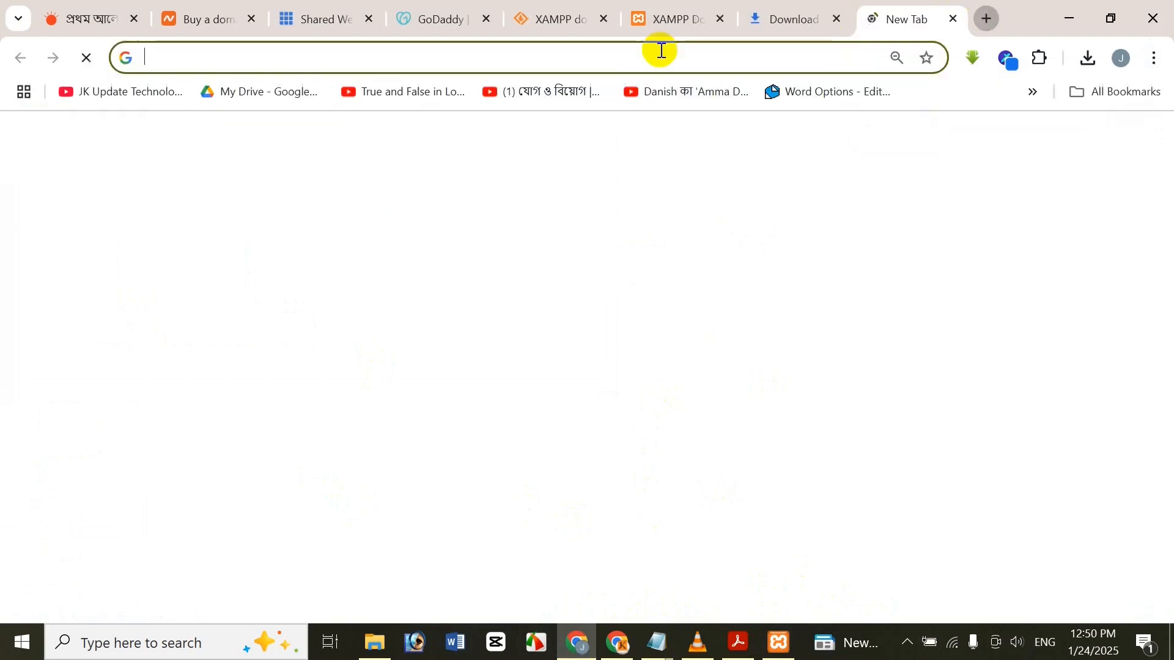
left_click(556, 81)
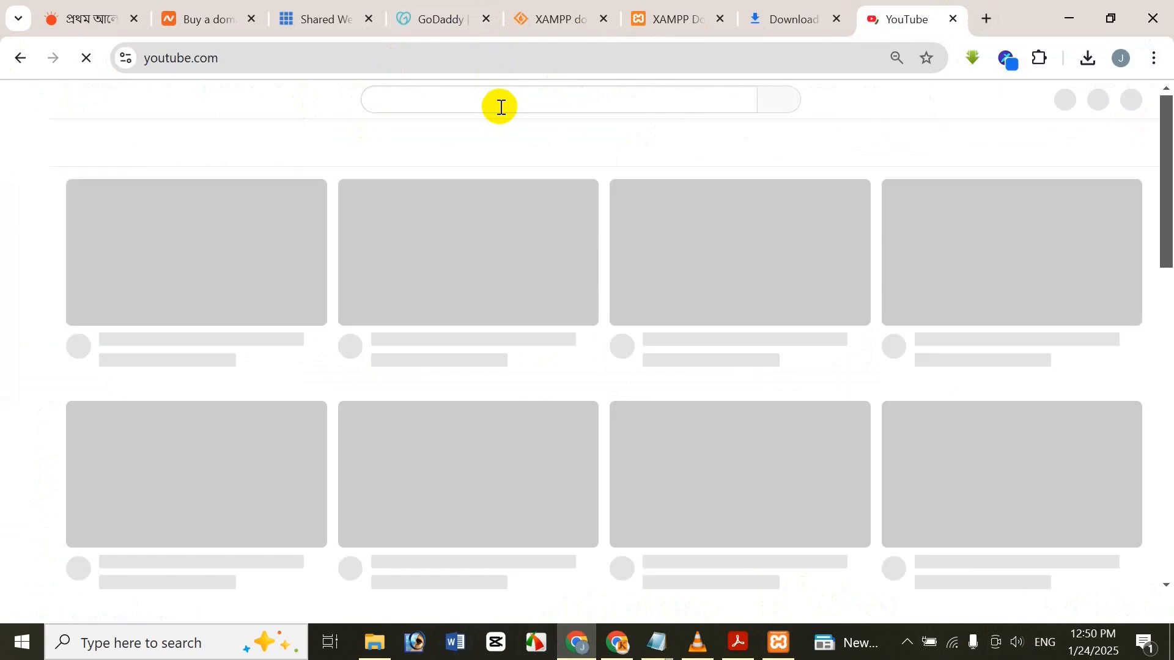
left_click(486, 105)
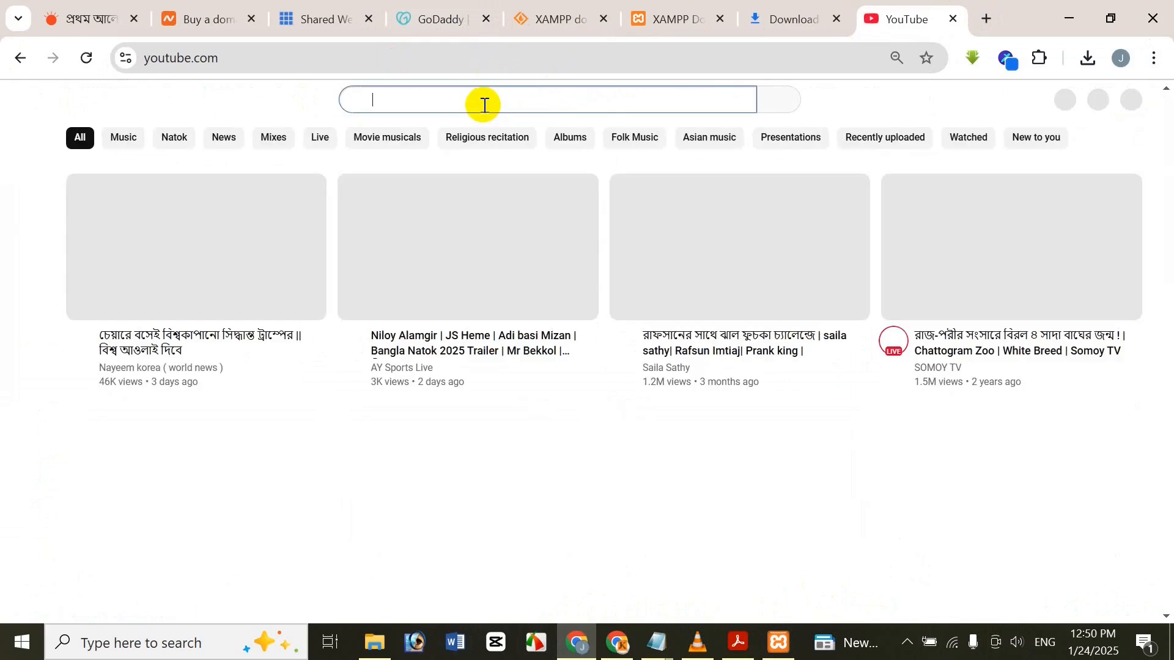
type("xampp mysql server not starting")
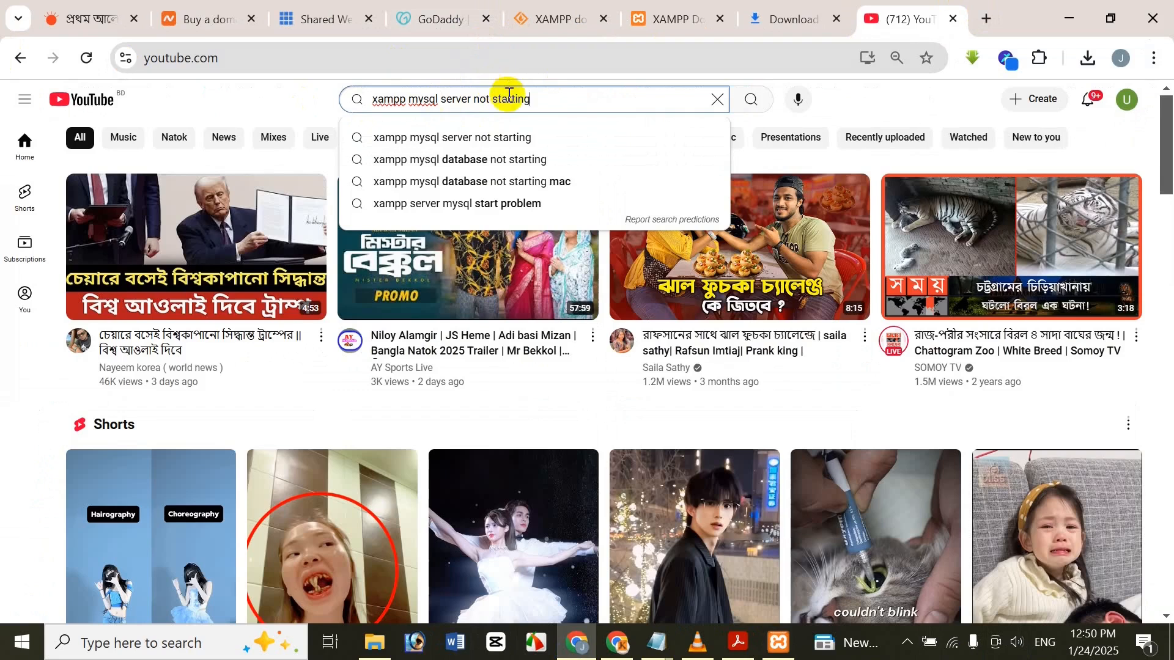
key("Return")
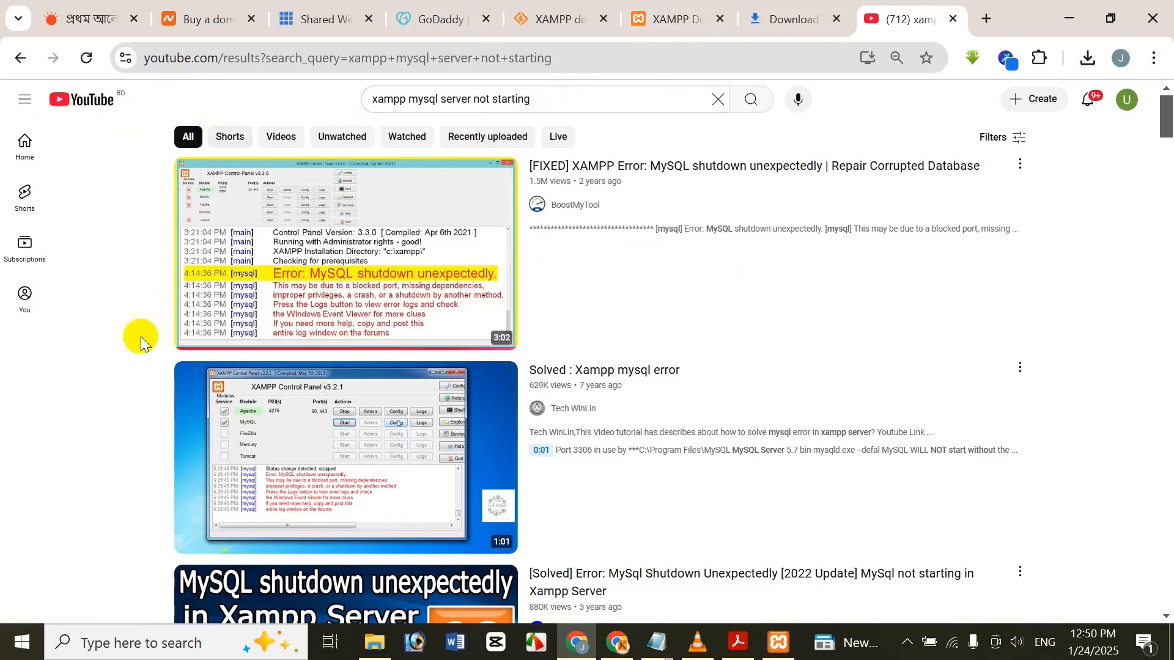
scroll(361, 415, "down", 2)
scroll(371, 422, "down", 4)
scroll(367, 407, "up", 6)
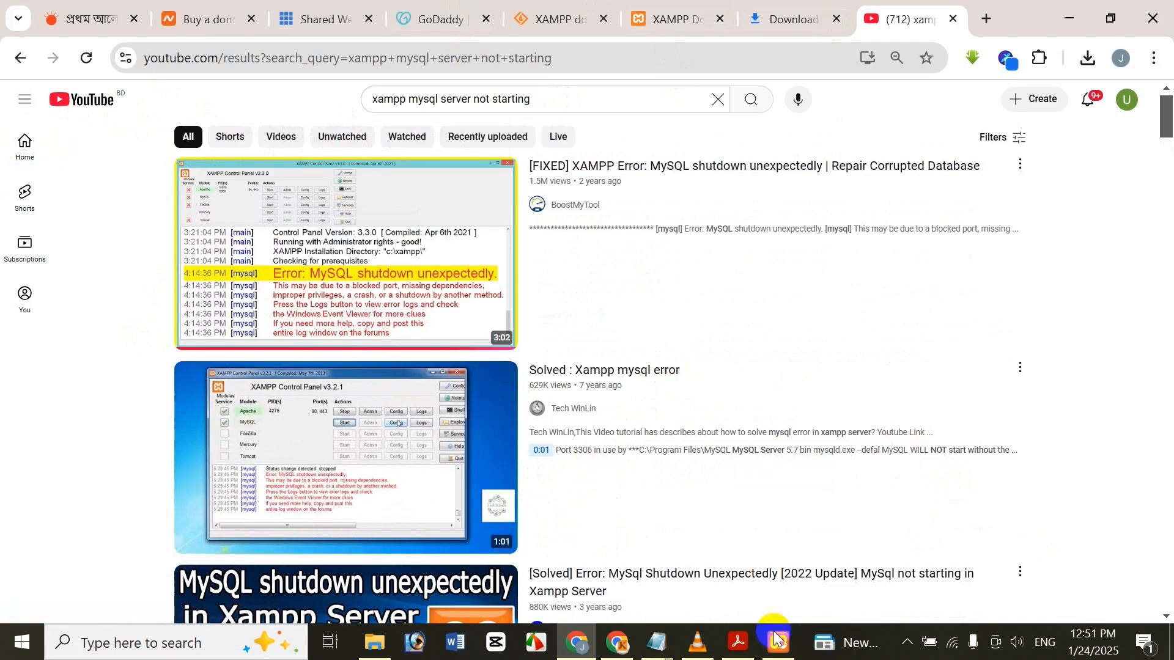
Minimize the XAMPP control panel to get back to File Explorer.
left_click(374, 642)
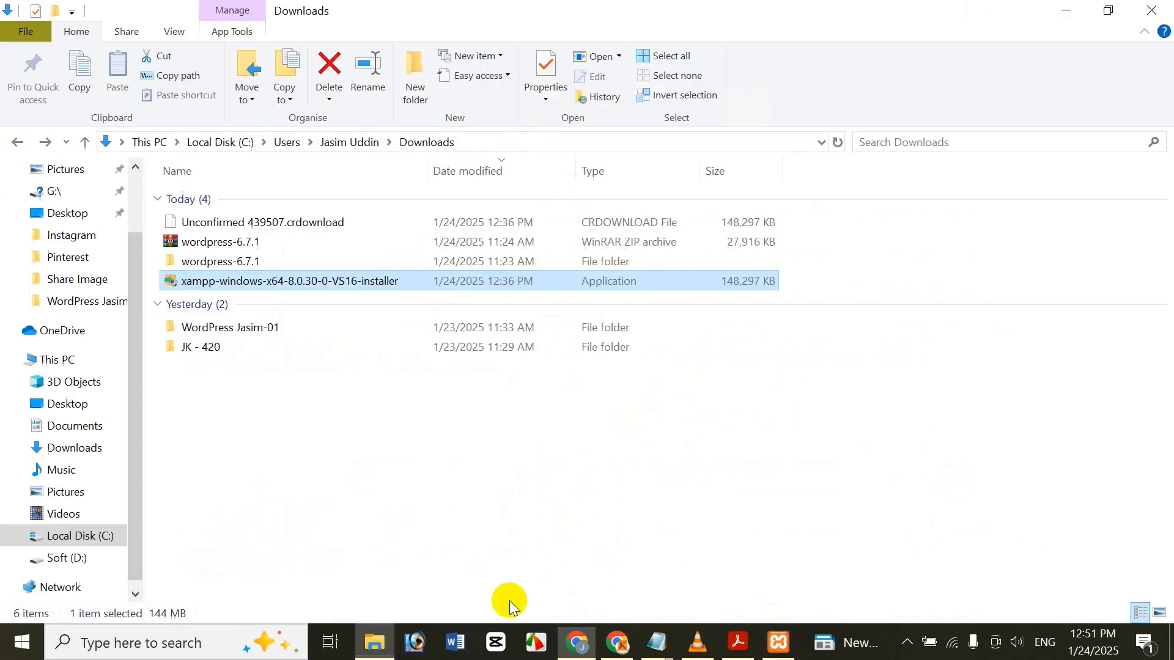
left_click(778, 642)
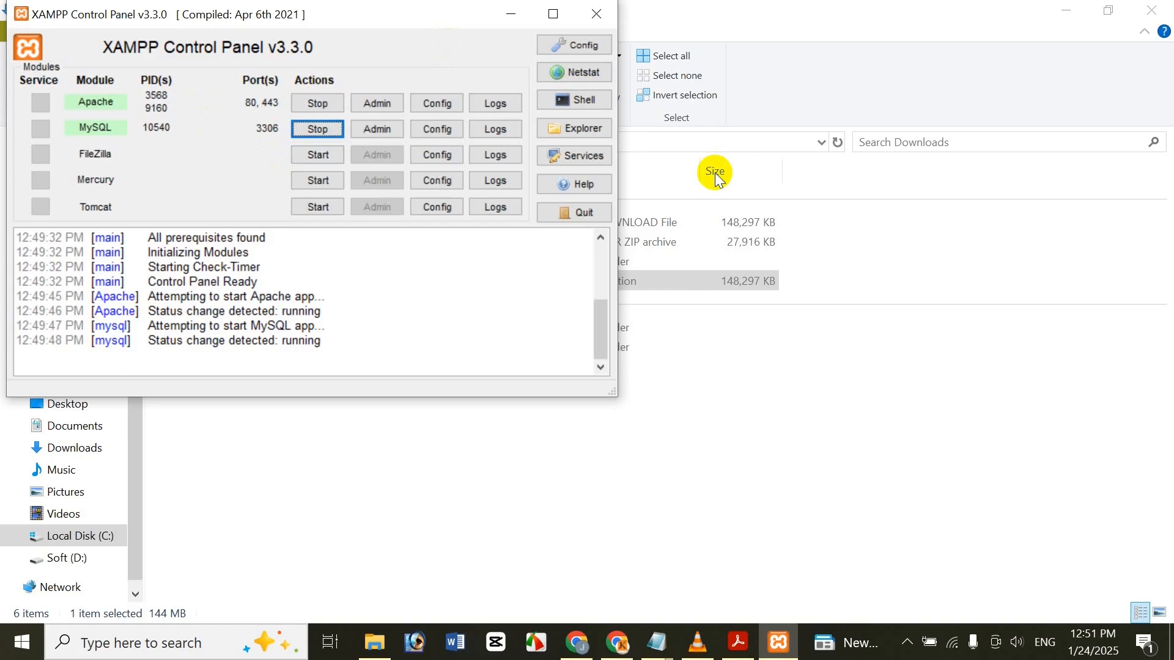
left_click(0, 659)
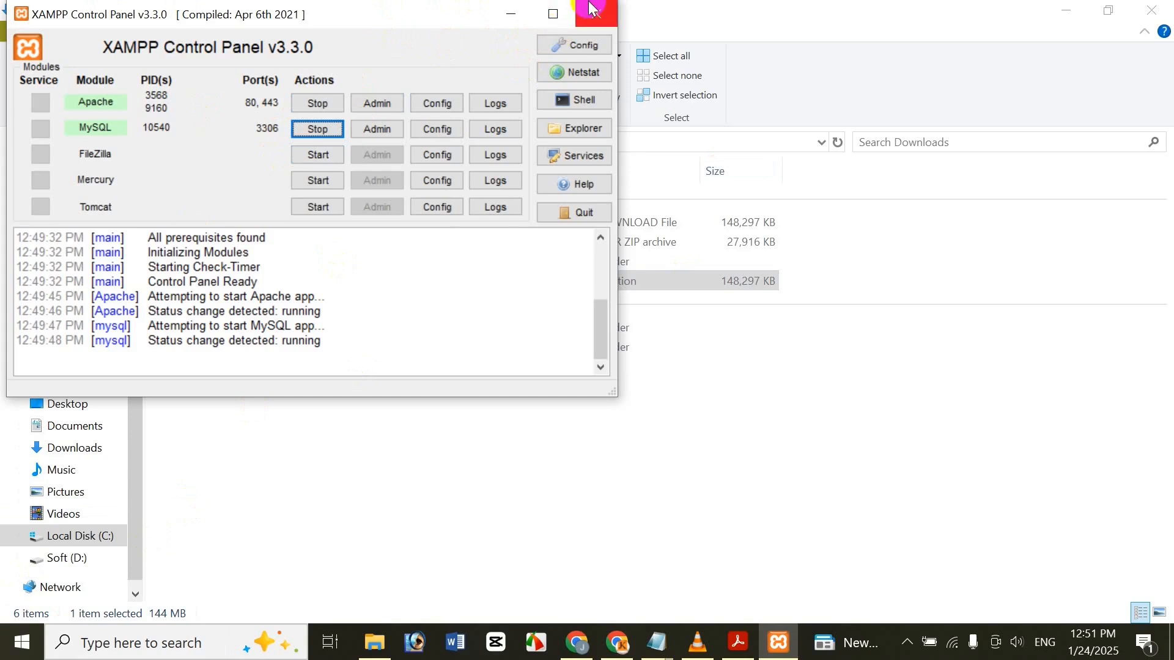
left_click(513, 14)
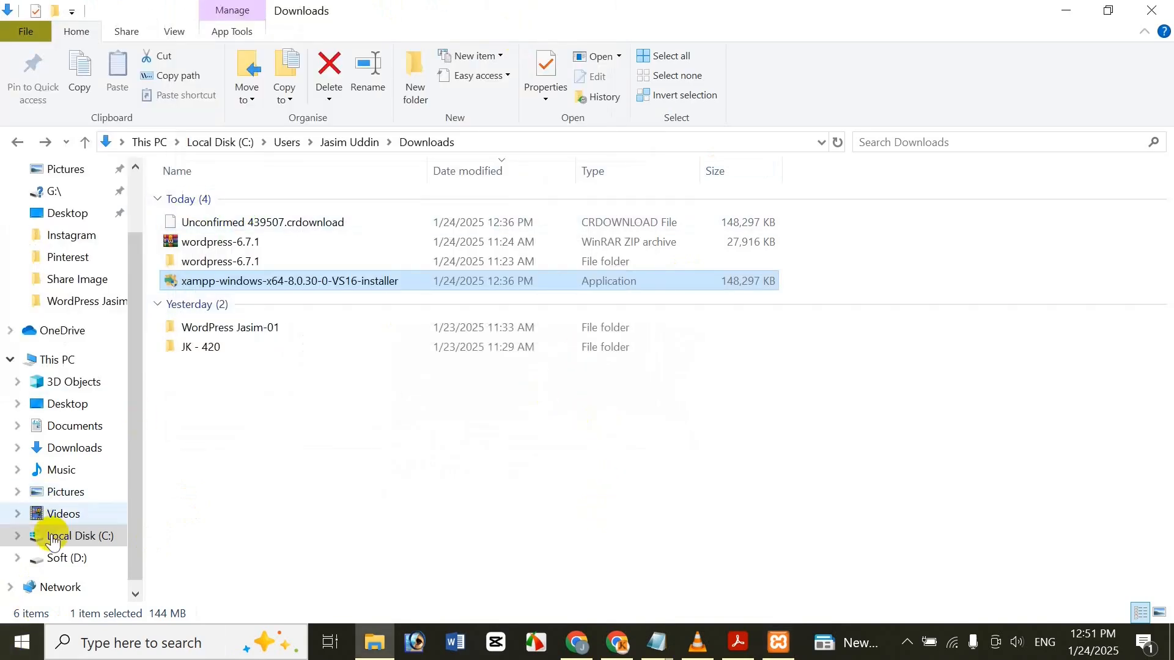
Browse through This PC and Local Disk (C:) to C:\xampp\htdocs.
scroll(74, 413, "down", 1)
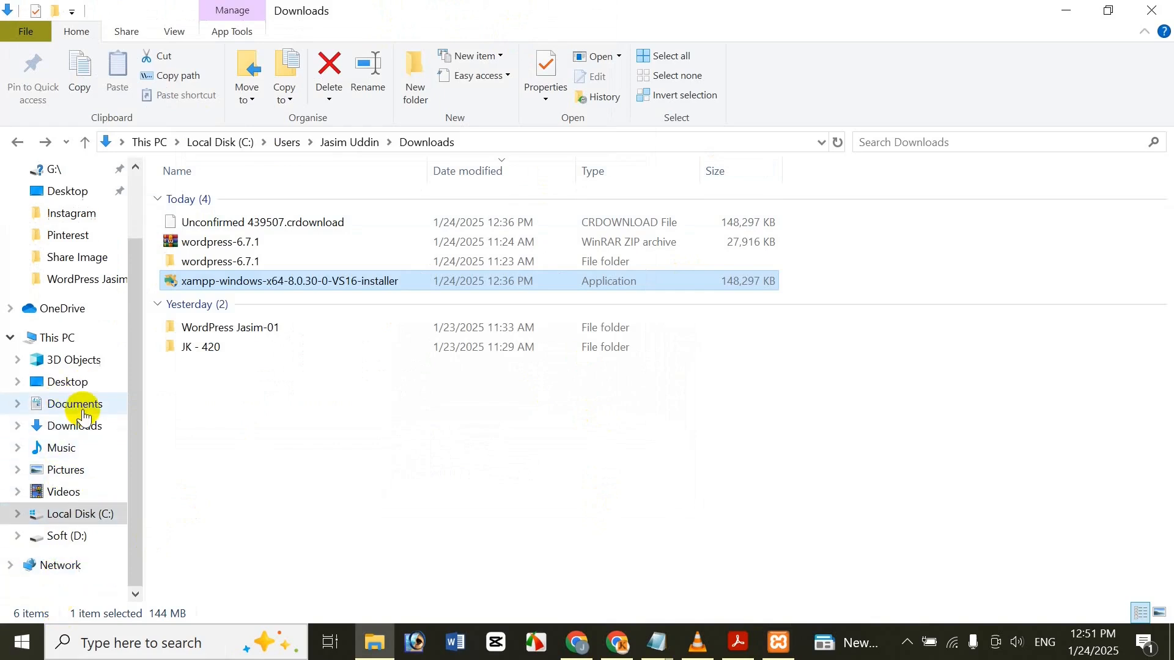
left_click(55, 337)
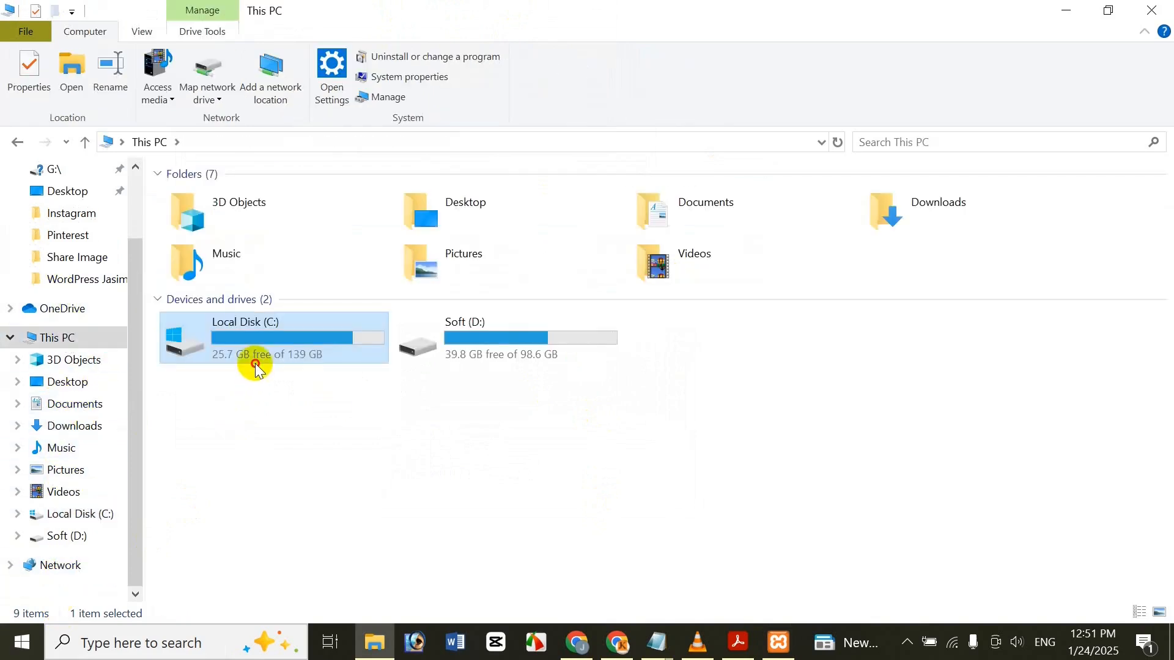
double_click(255, 365)
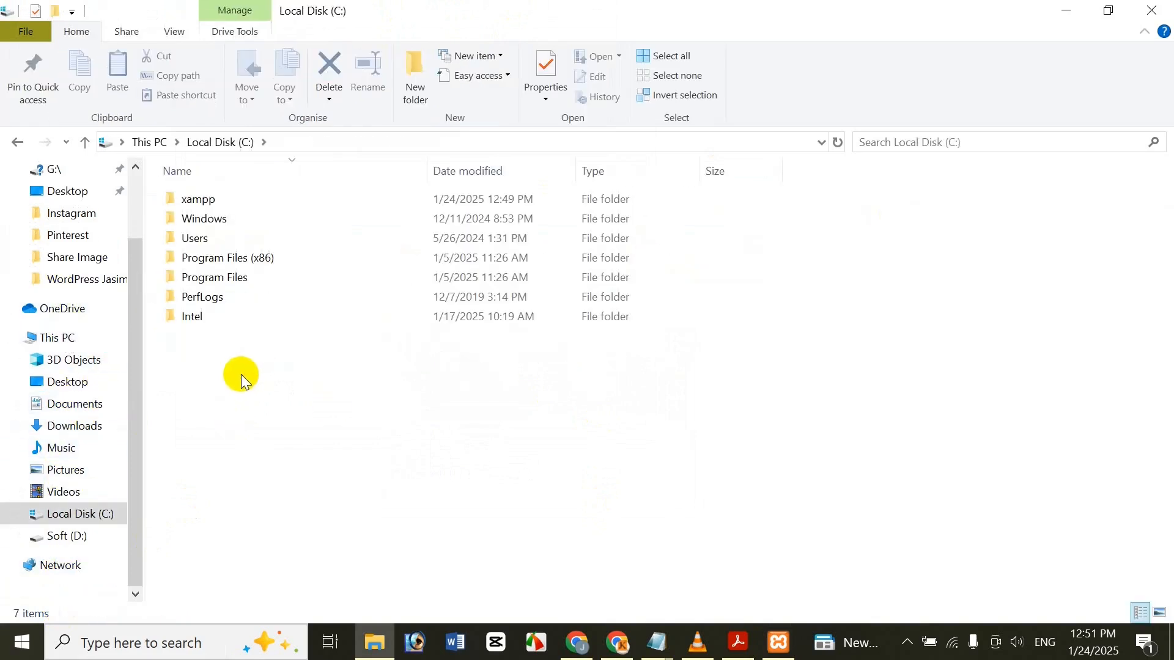
left_click(214, 220)
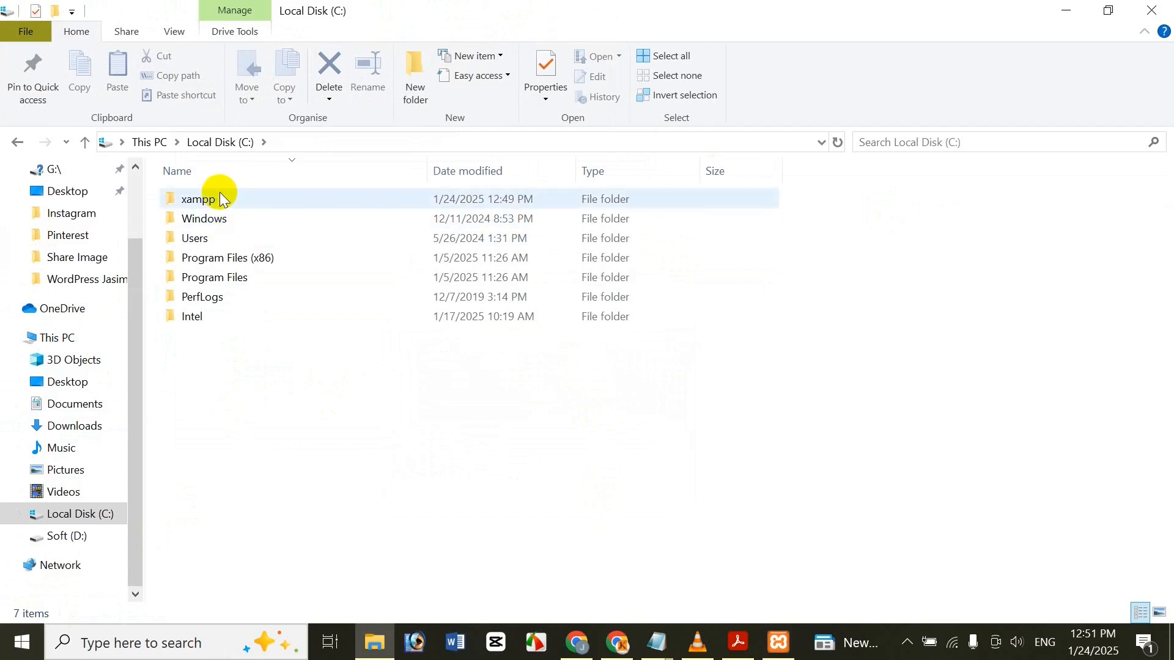
left_click(223, 201)
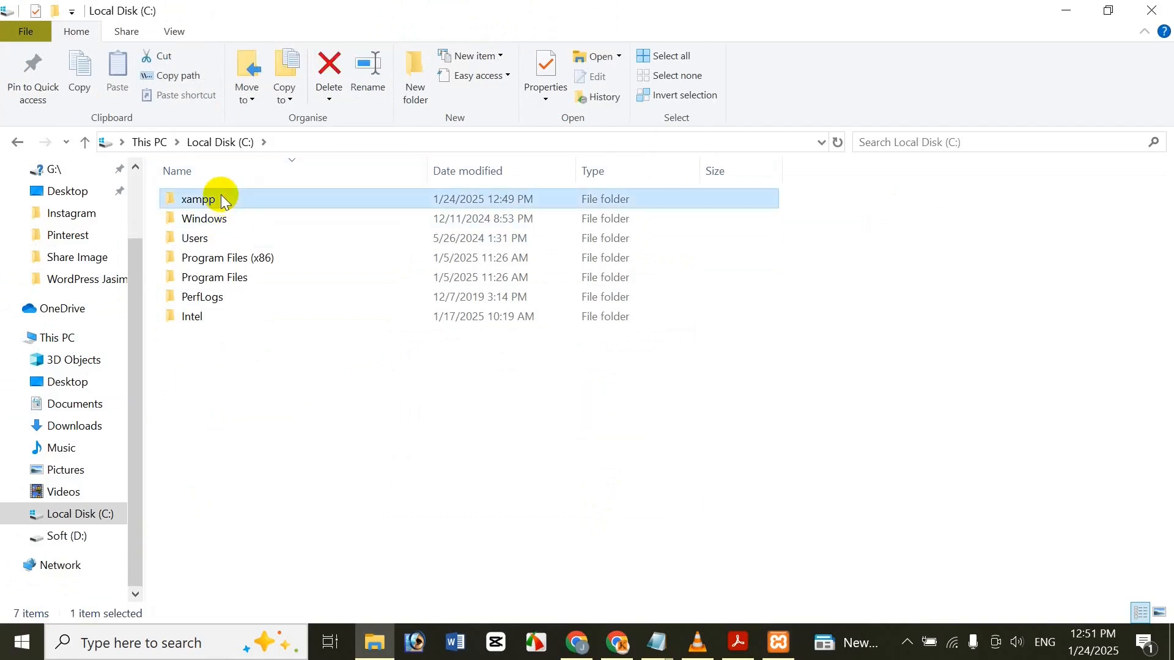
double_click(223, 201)
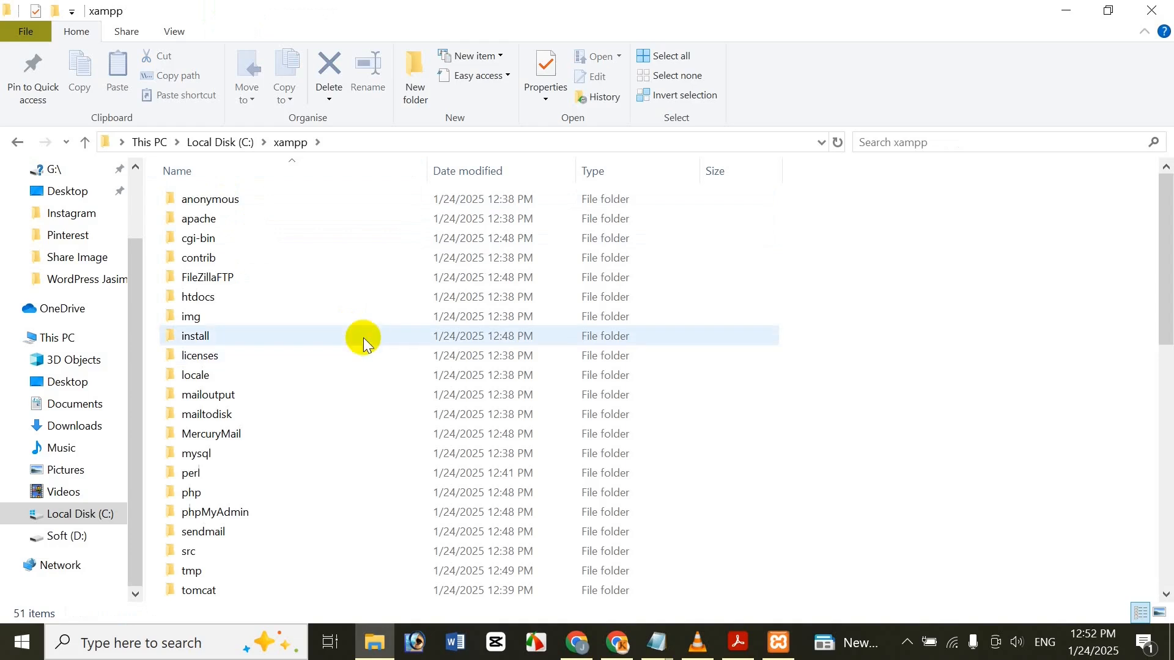
scroll(361, 338, "down", 2)
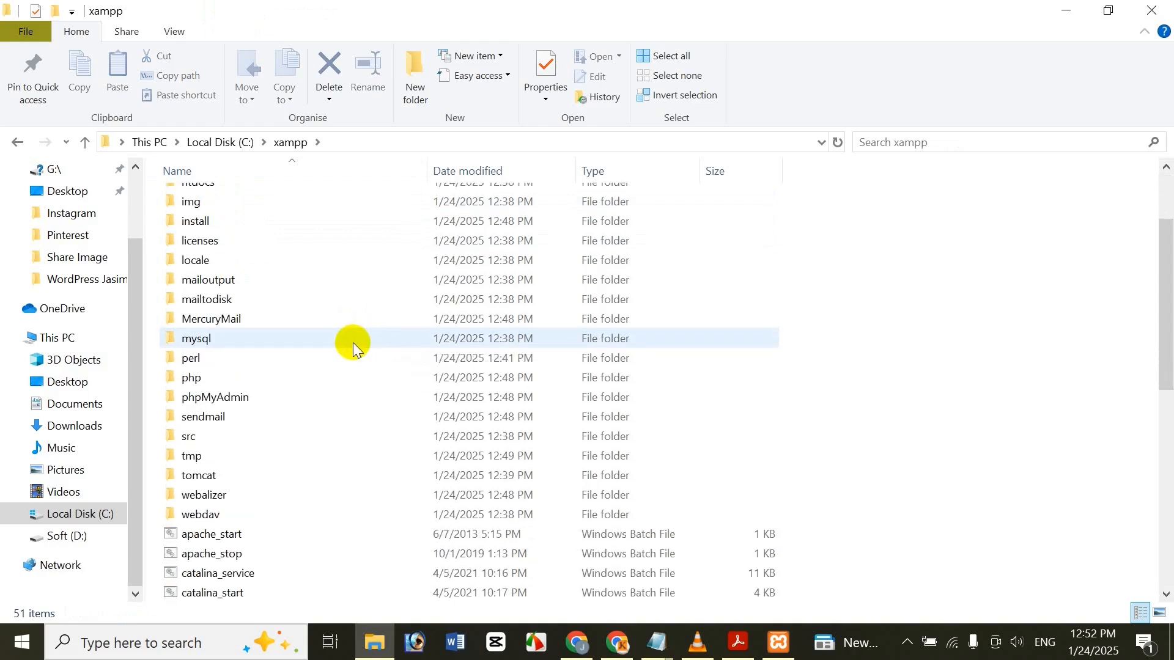
scroll(354, 342, "up", 1)
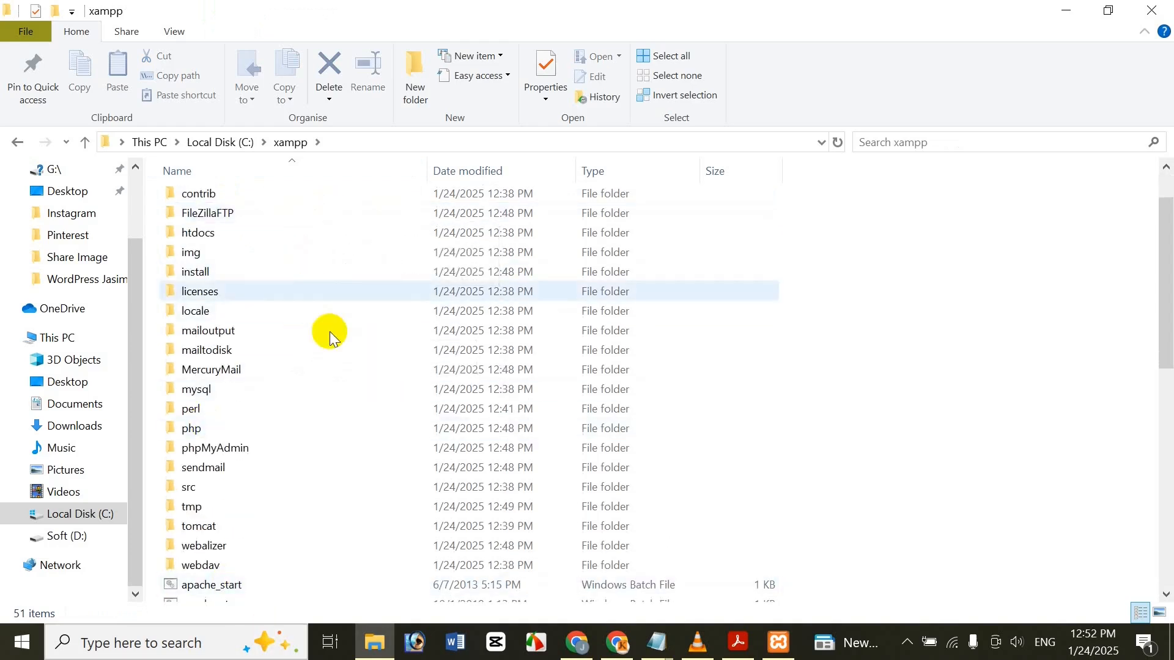
scroll(337, 336, "up", 1)
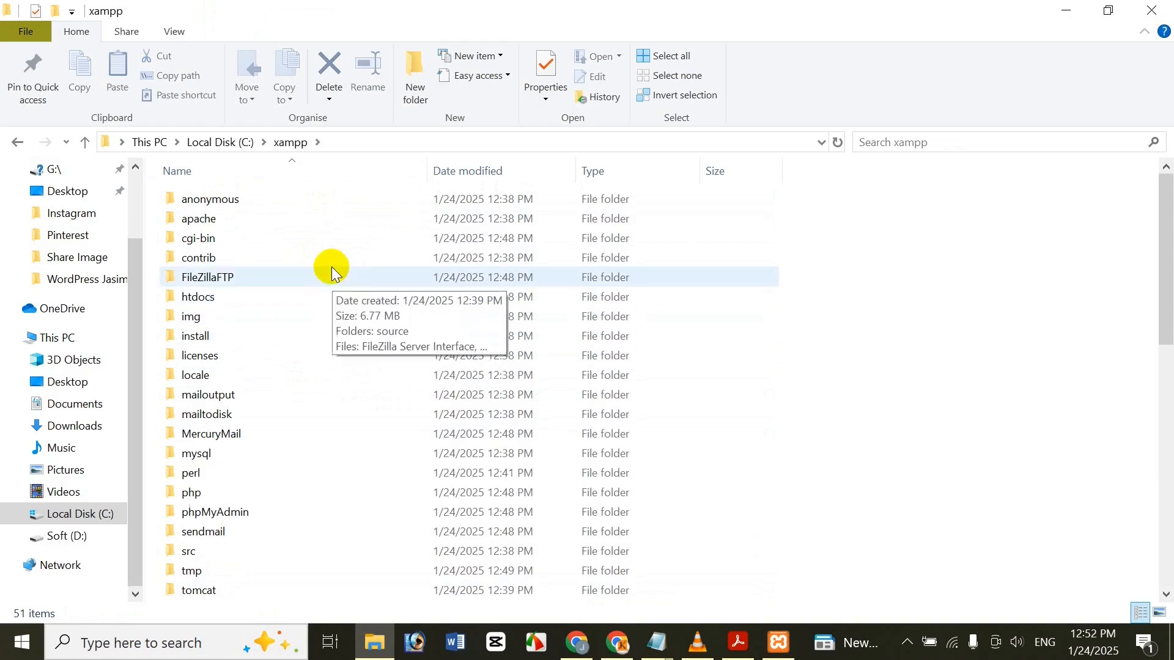
double_click(274, 297)
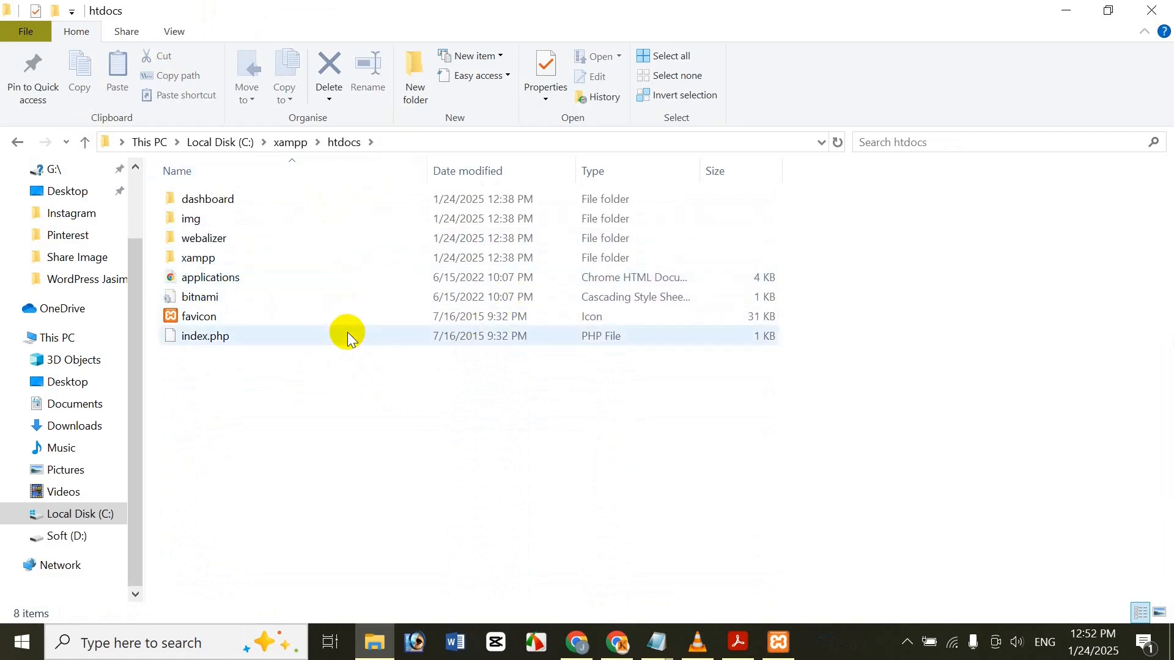
Create a new folder named icche in htdocs, then return to Downloads.
right_click(323, 412)
mouse_move(370, 382)
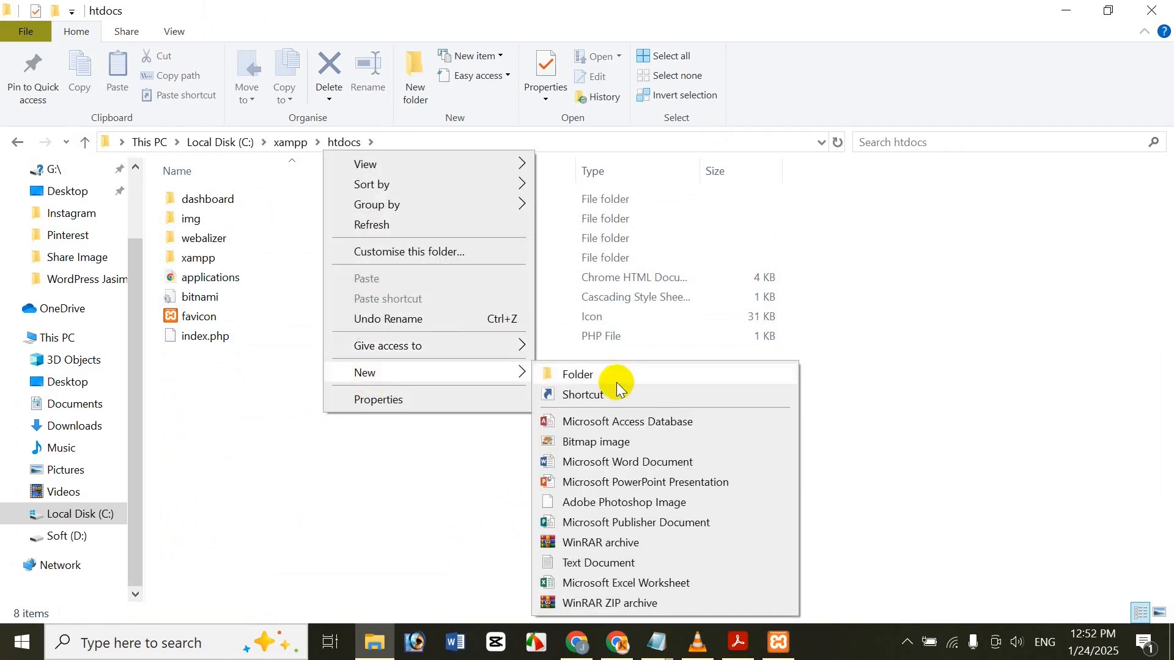
left_click(606, 376)
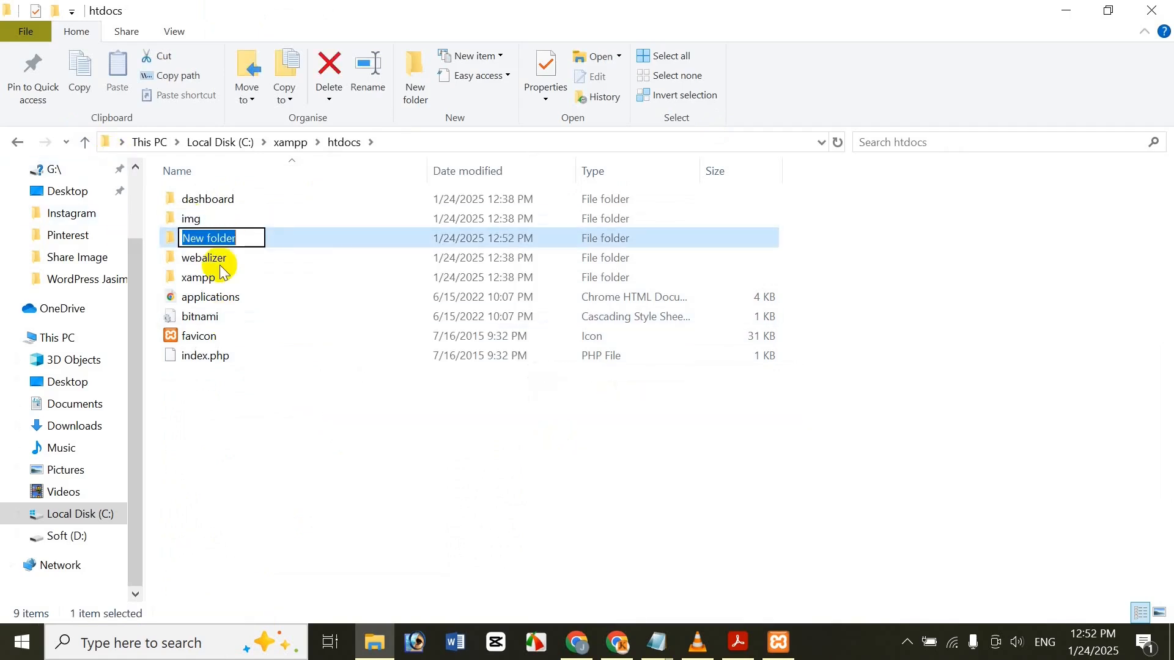
type("icche")
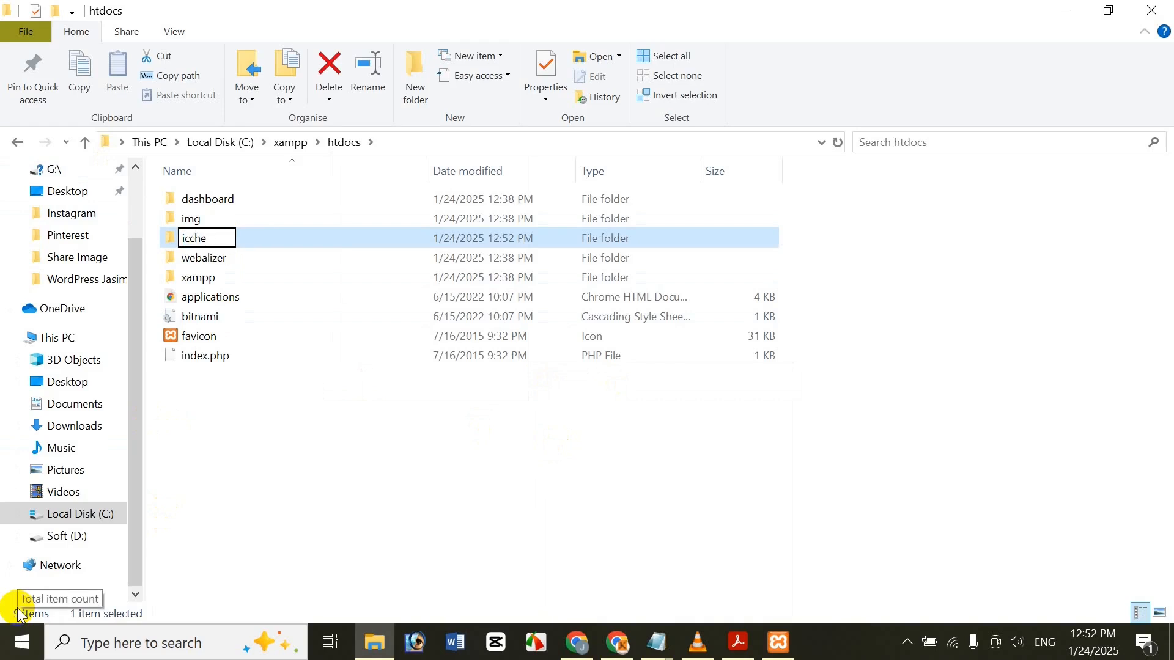
key("Return")
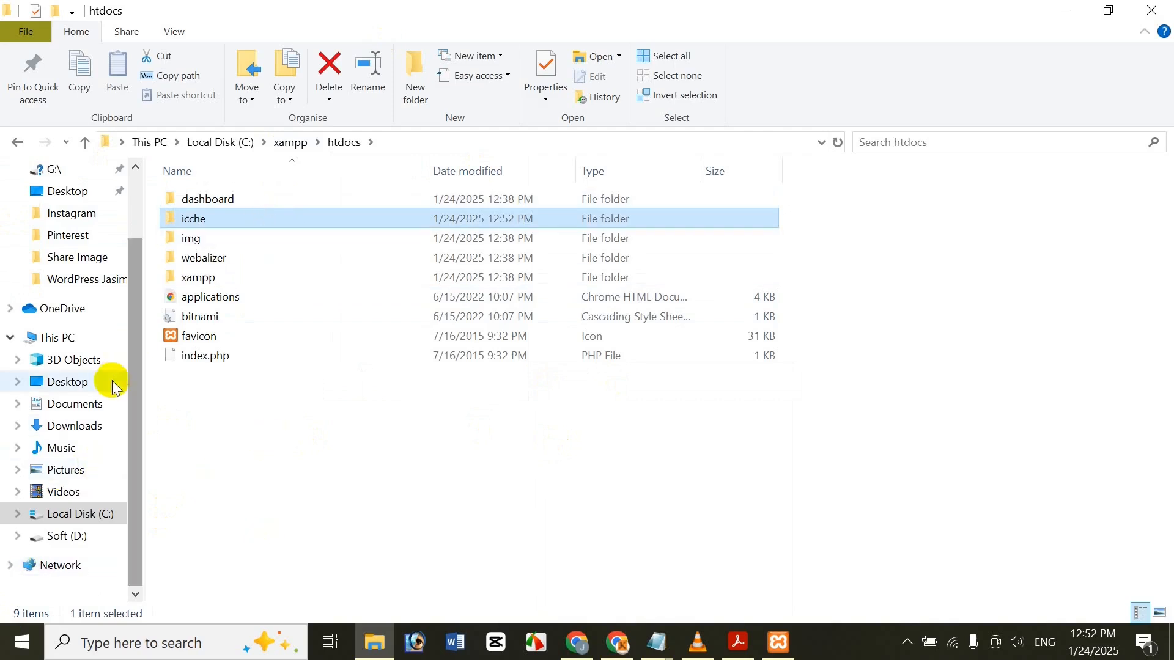
left_click(92, 426)
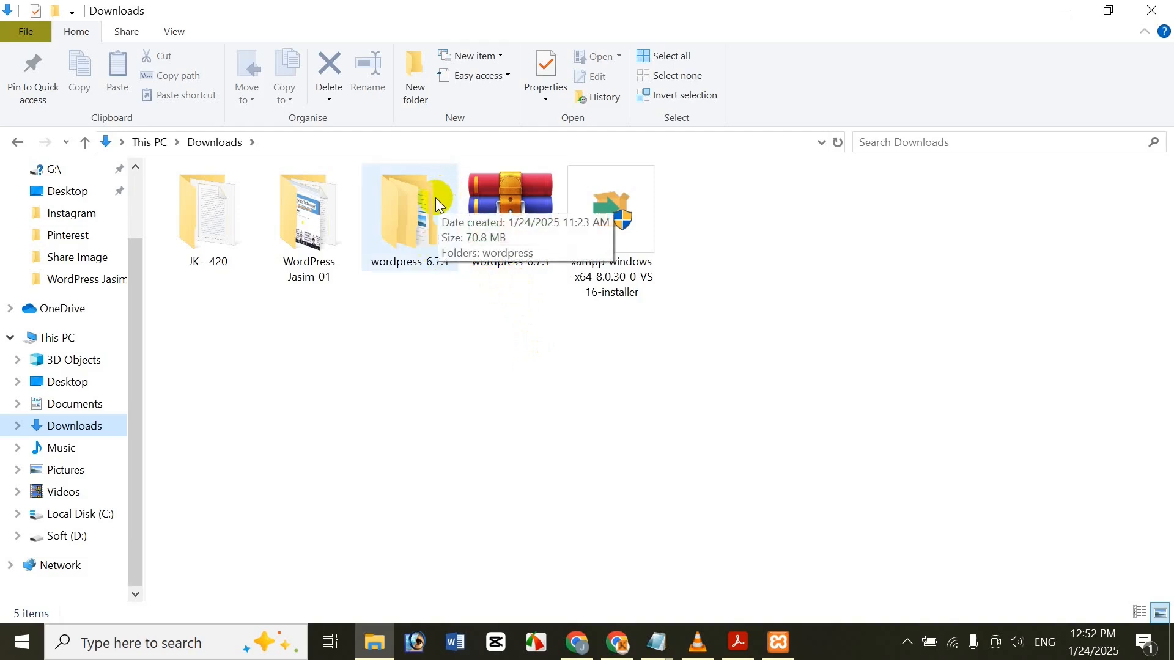
Open Downloads\wordpress-6.7.1\wordpress and copy all 19 WordPress files and folders.
left_click(415, 246)
double_click(415, 247)
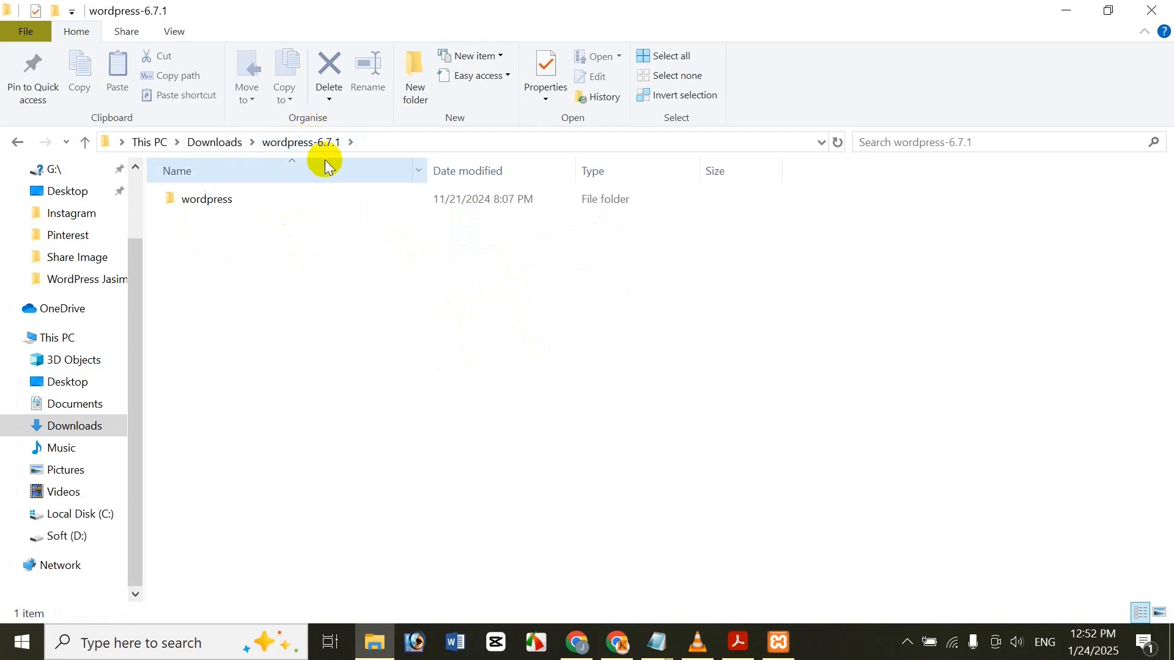
left_click(263, 202)
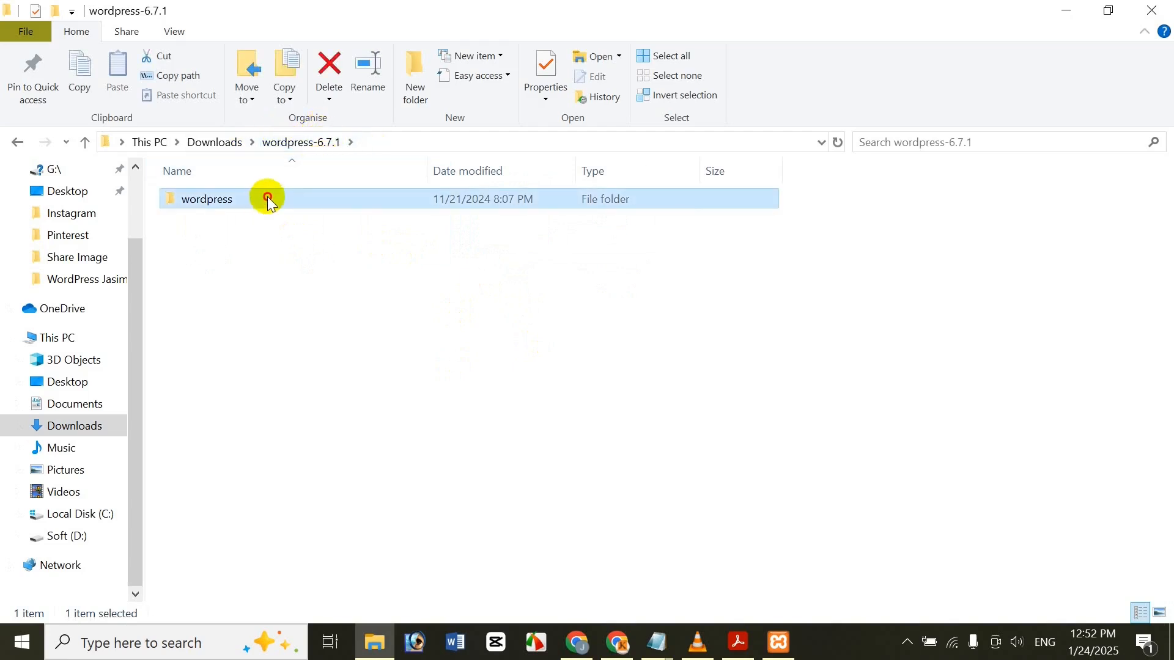
double_click(267, 196)
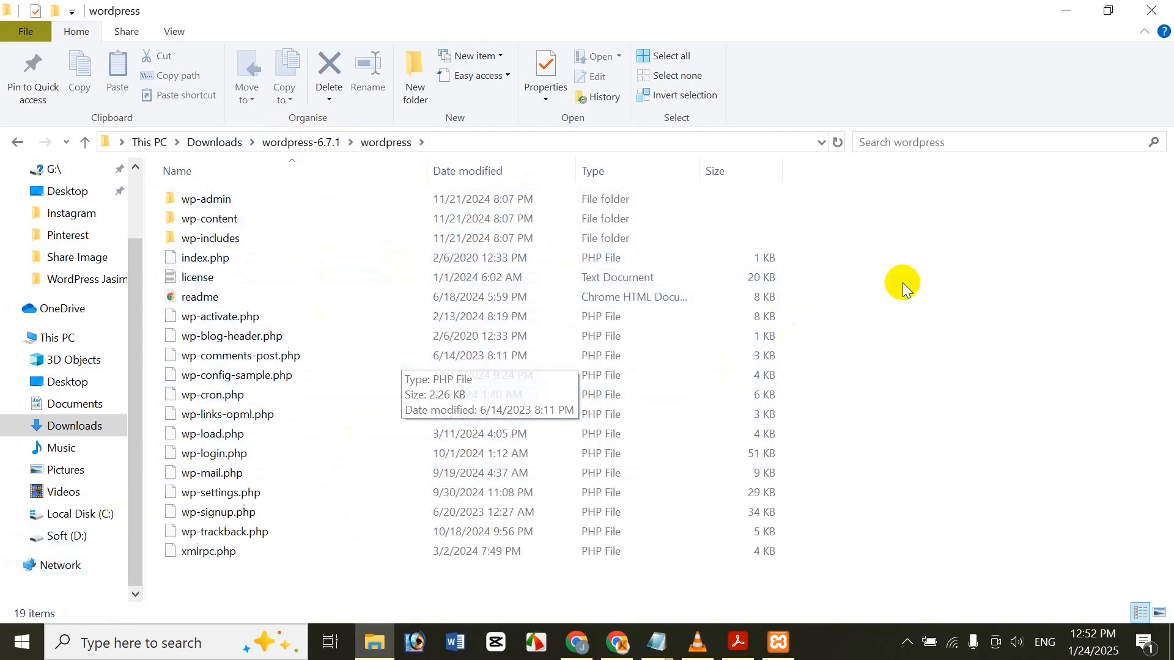
key("ctrl+a")
key("ctrl+c")
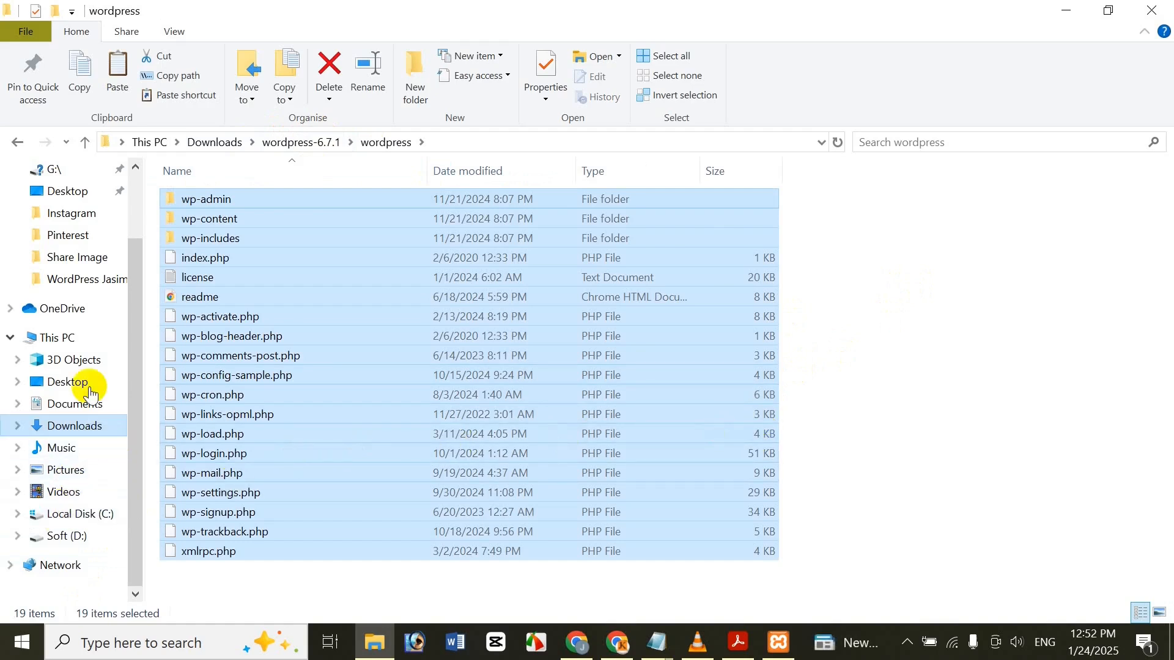
left_click(109, 515)
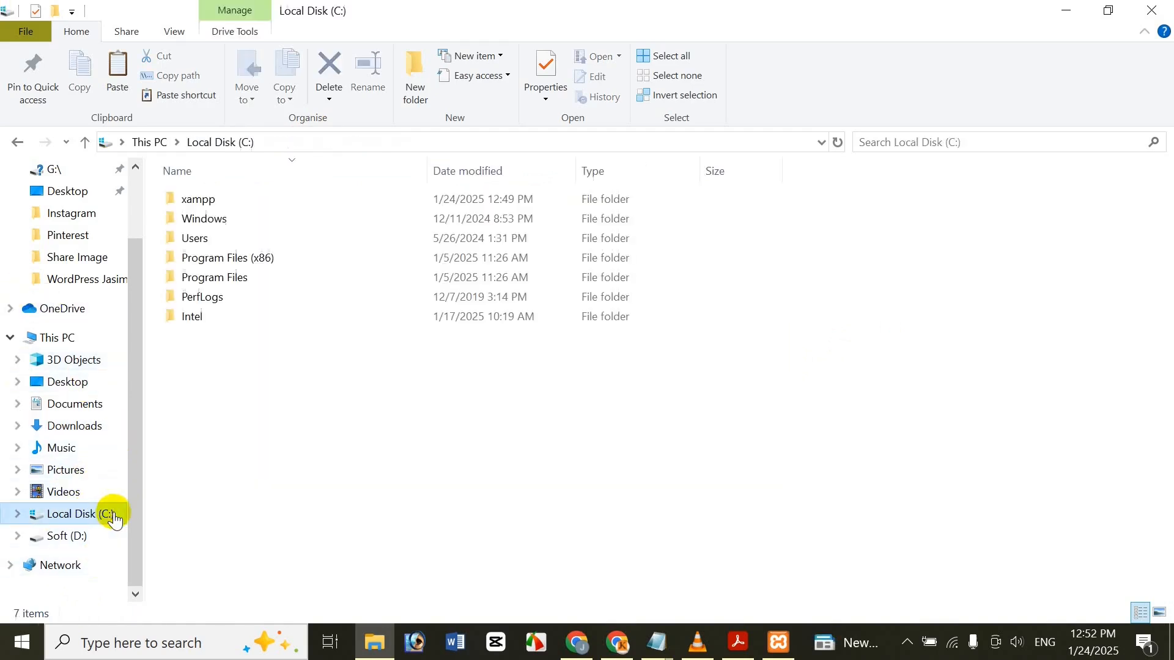
Navigate to C:\xampp\htdocs\icche and paste the 19 WordPress files into it.
double_click(317, 240)
key("BackSpace")
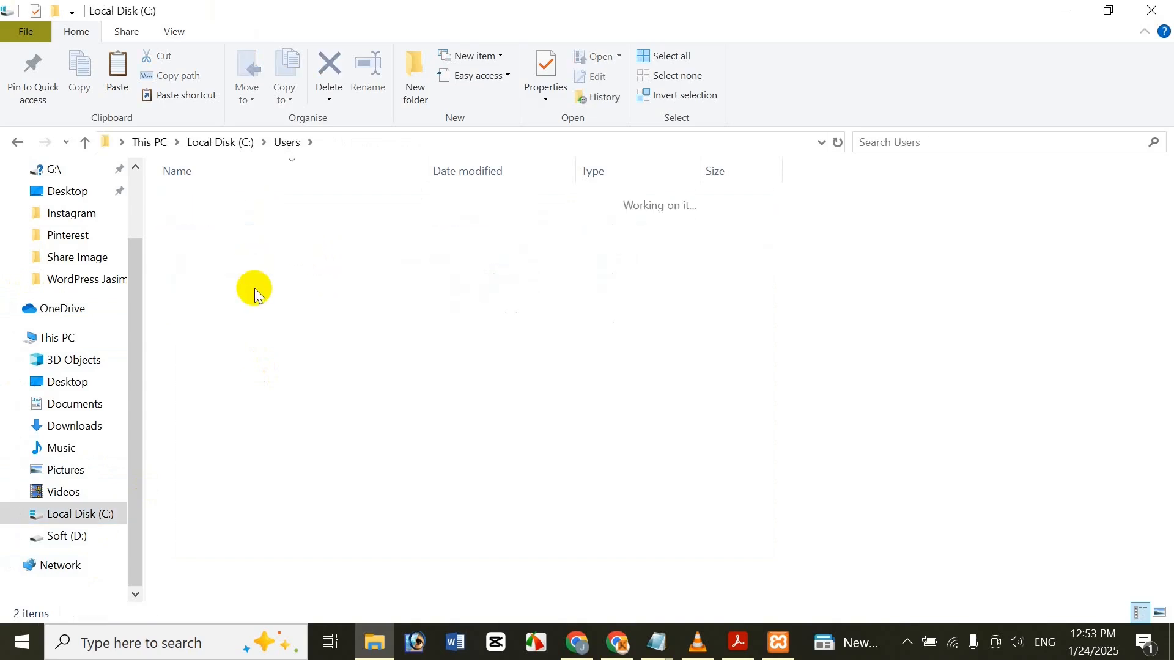
double_click(218, 205)
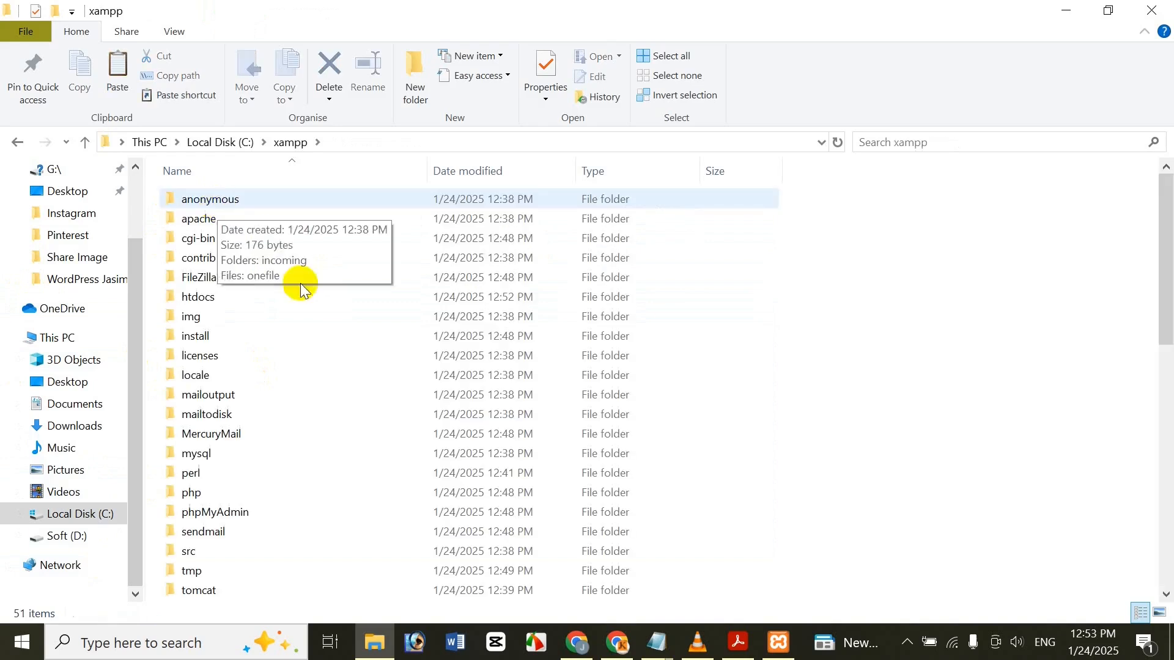
left_click(233, 297)
double_click(233, 297)
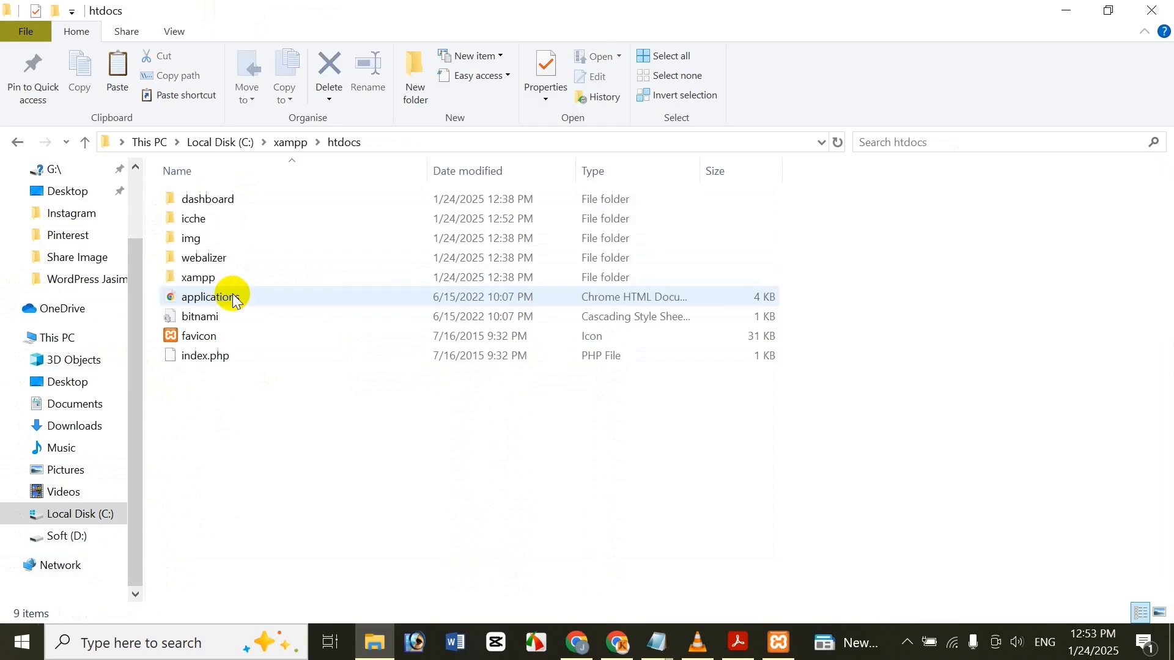
left_click(257, 221)
double_click(256, 221)
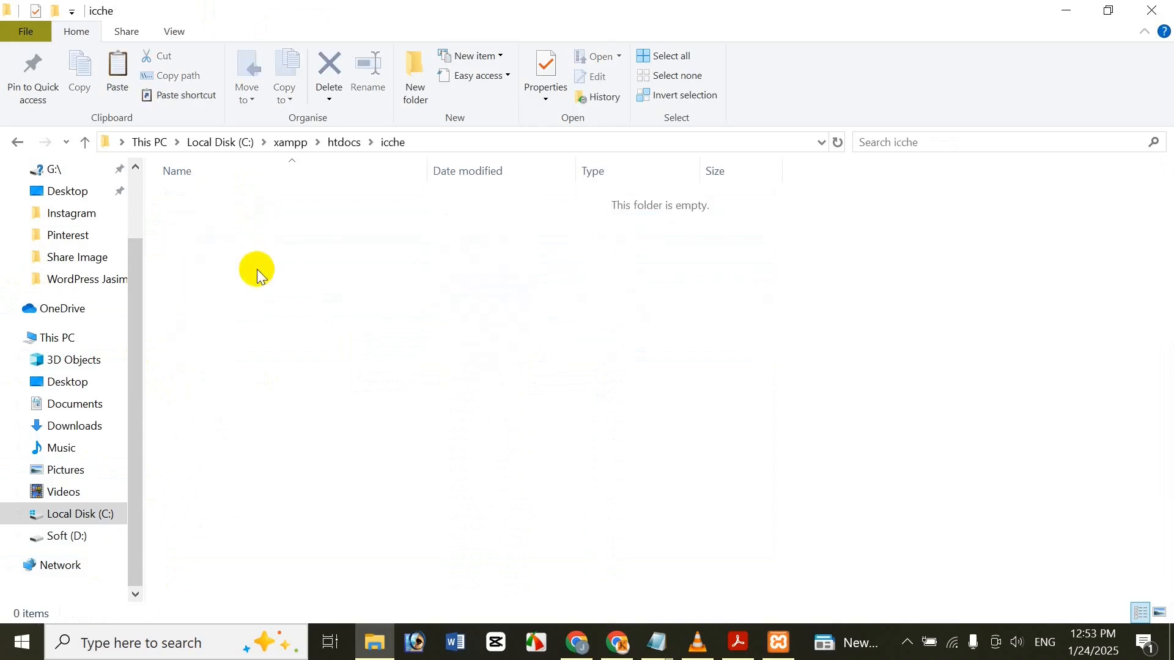
key("ctrl+v")
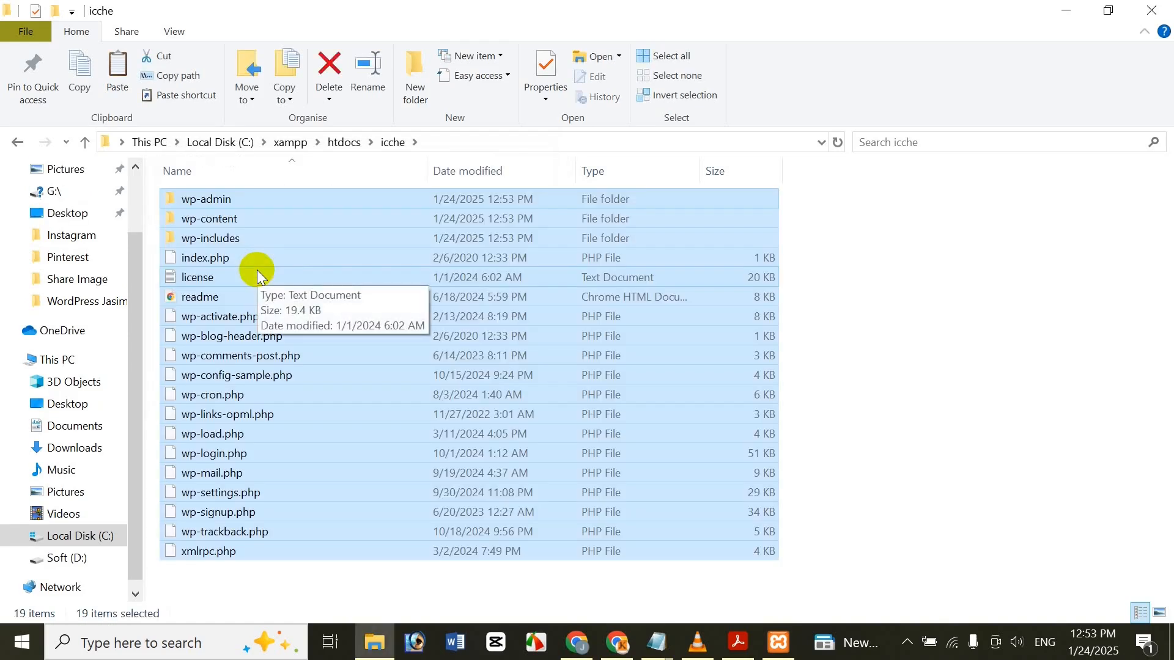
left_click(1005, 308)
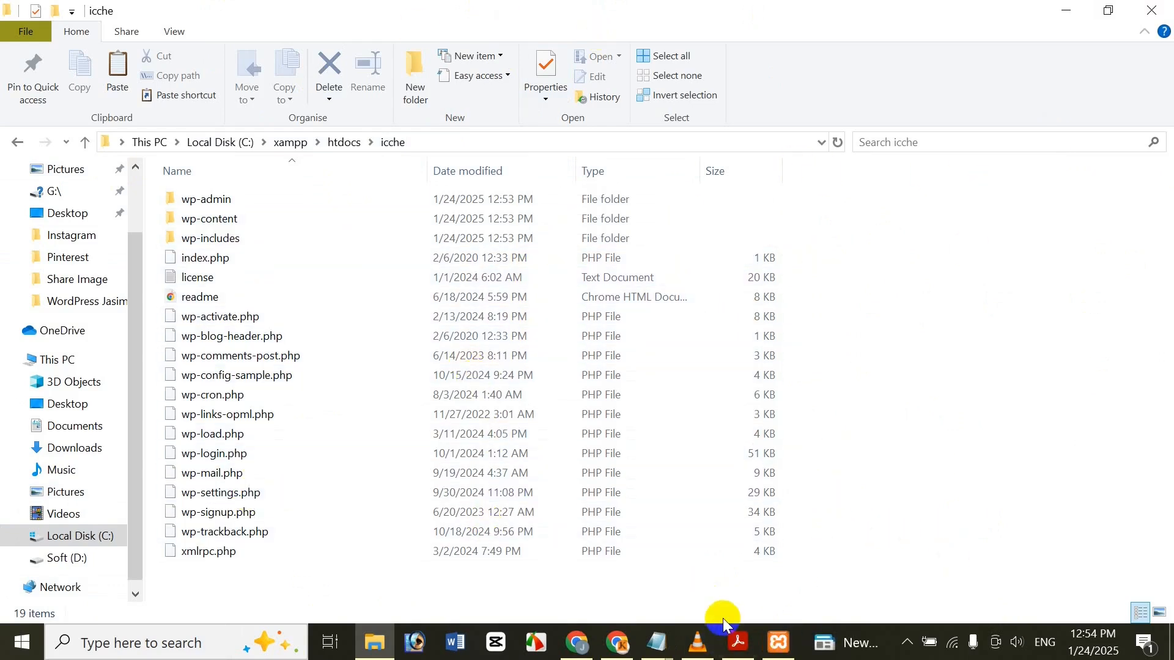
Load localhost/icche in a new Chrome tab.
left_click(577, 642)
left_click(984, 17)
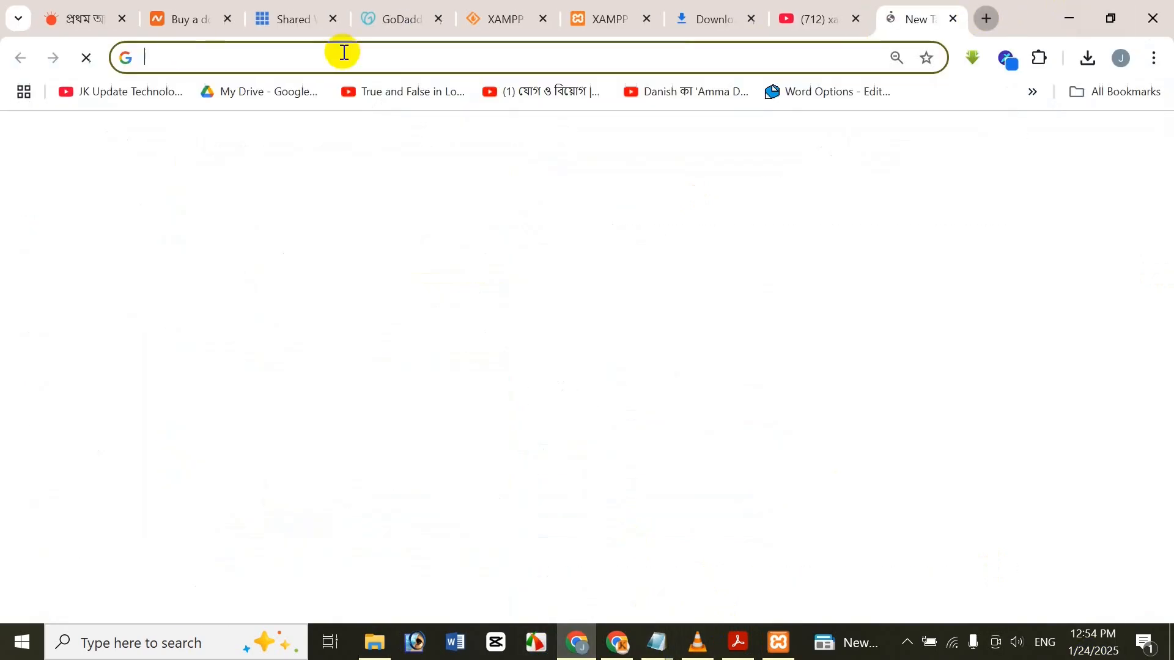
type("localhost/jasim/wp-admin")
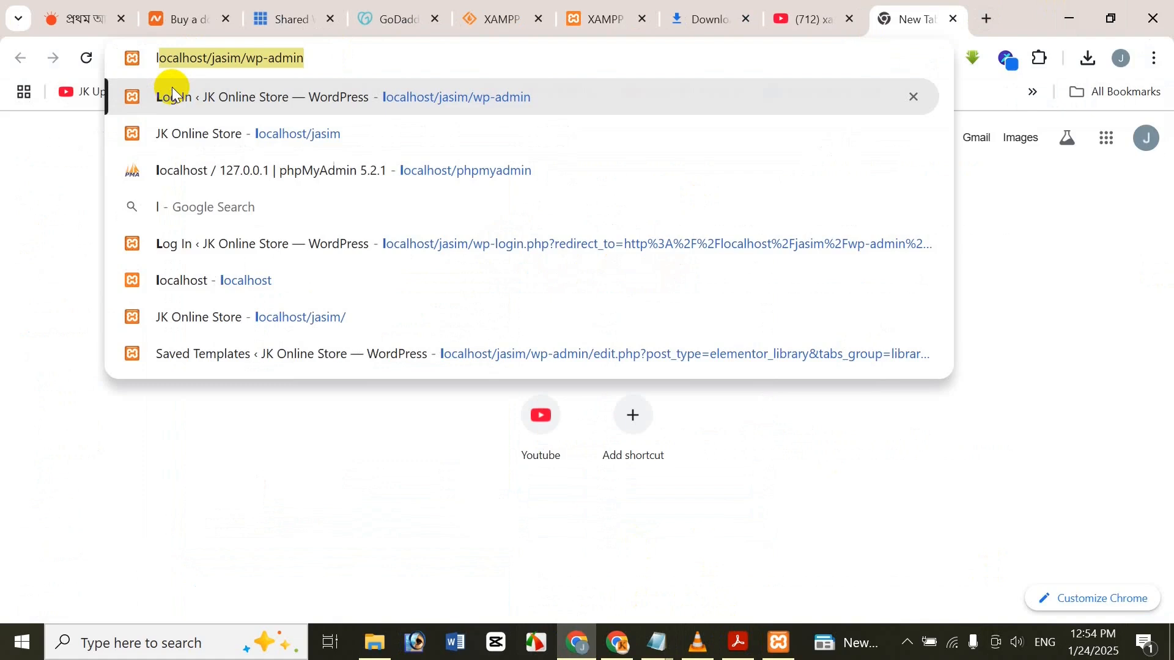
key("Right")
key("BackSpace")
key("BackSpace")
key("BackSpace")
key("BackSpace")
key("BackSpace")
key("BackSpace")
key("BackSpace")
key("BackSpace")
key("BackSpace")
key("BackSpace")
key("BackSpace")
key("BackSpace")
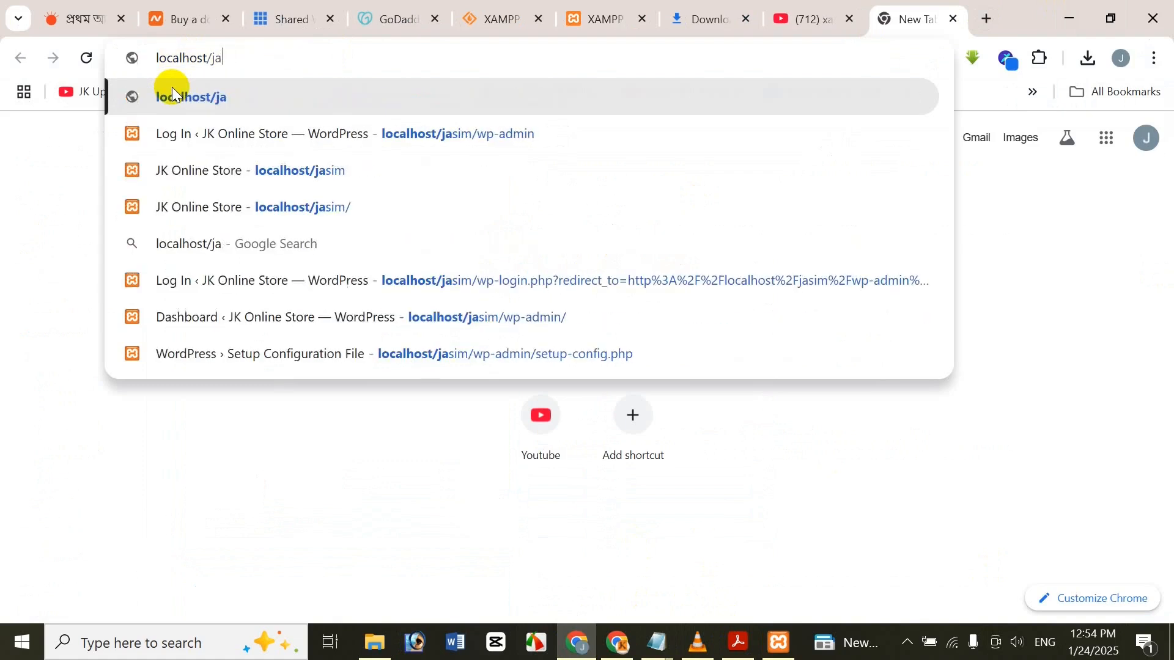
key("BackSpace")
key("BackSpace")
type("icche")
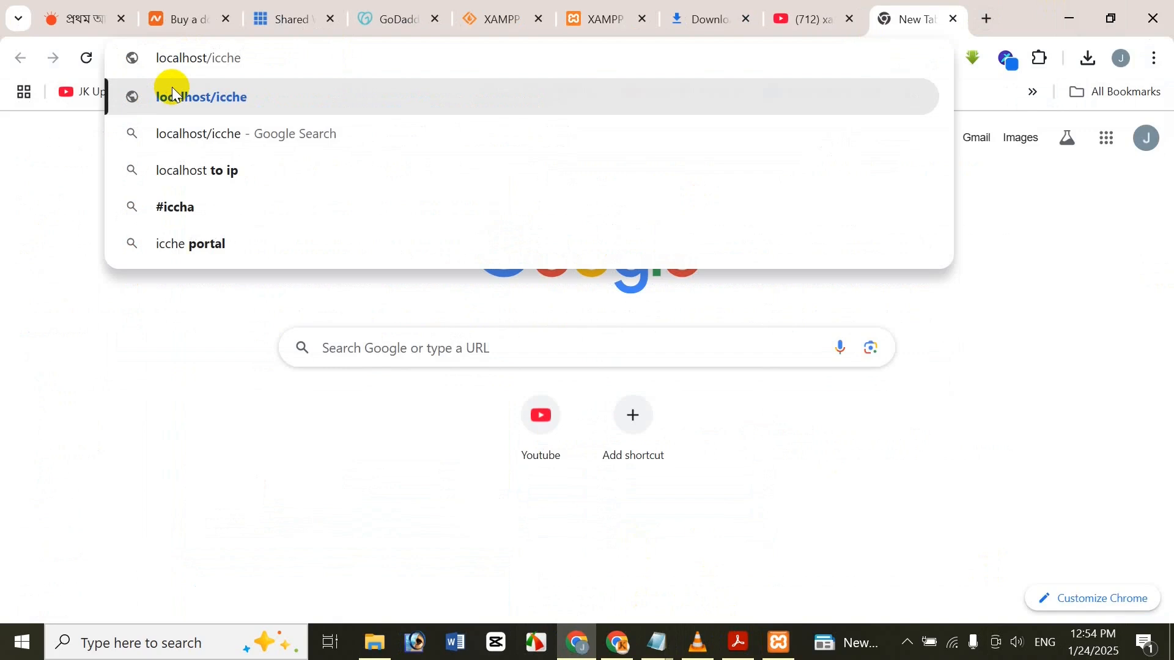
key("Return")
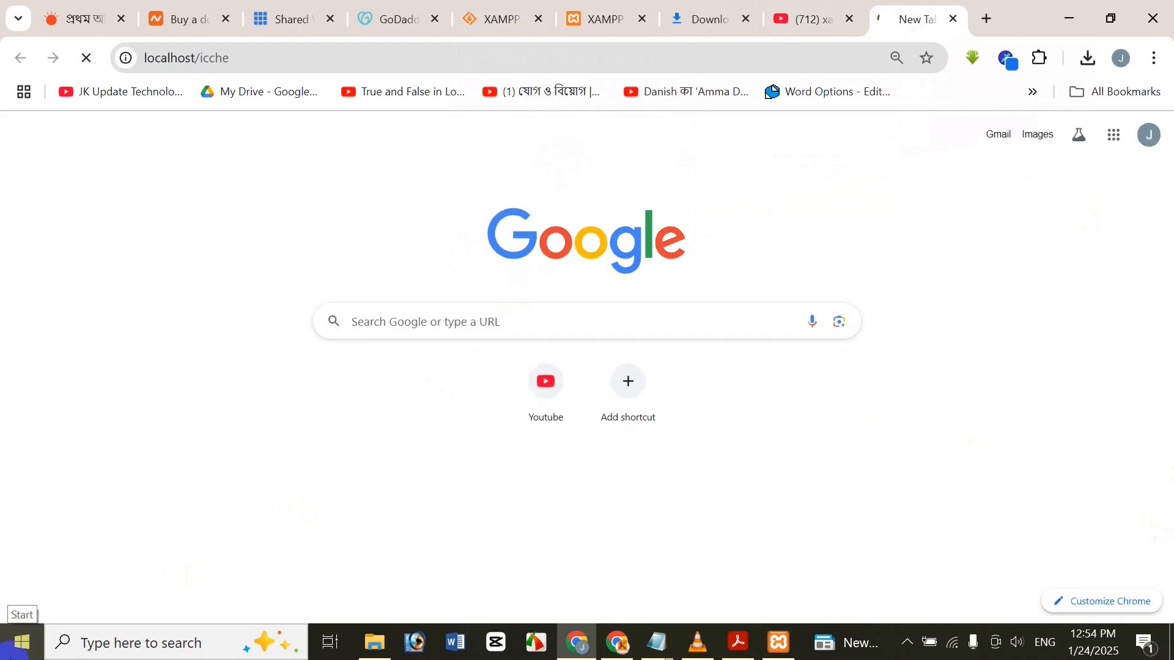
Close the YouTube, download, XAMPP, hosting and news tabs, leaving one fresh tab.
left_click(955, 19)
left_click(955, 19)
left_click(955, 19)
left_click(955, 19)
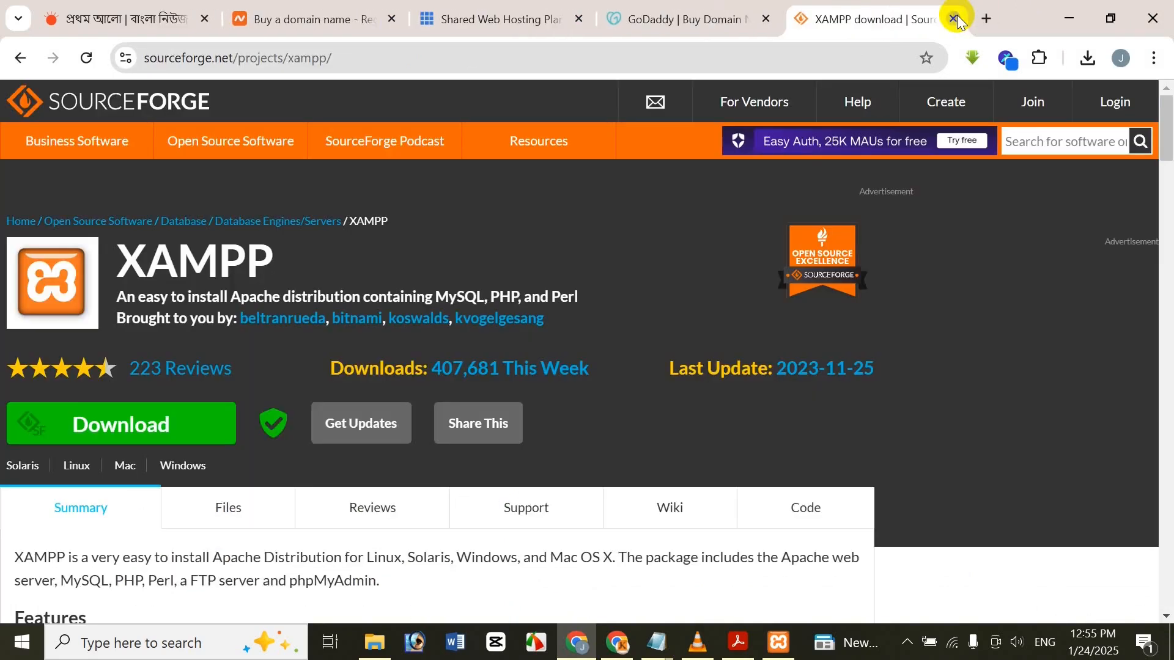
left_click(954, 19)
left_click(889, 19)
left_click(672, 19)
left_click(453, 18)
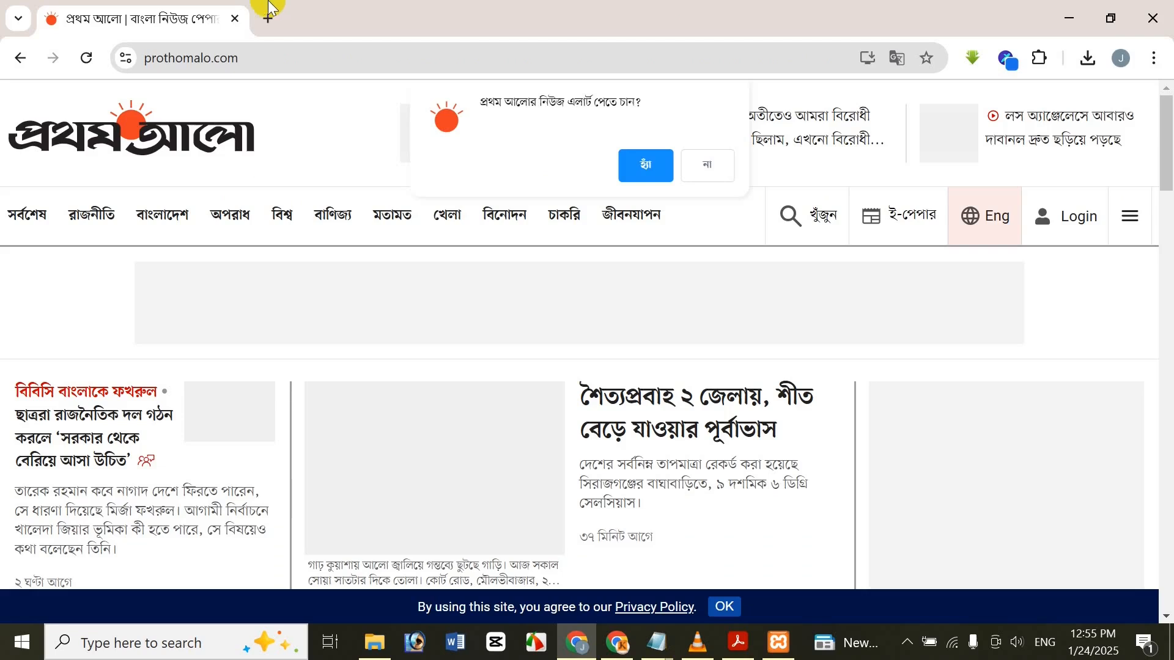
left_click(268, 18)
left_click(230, 19)
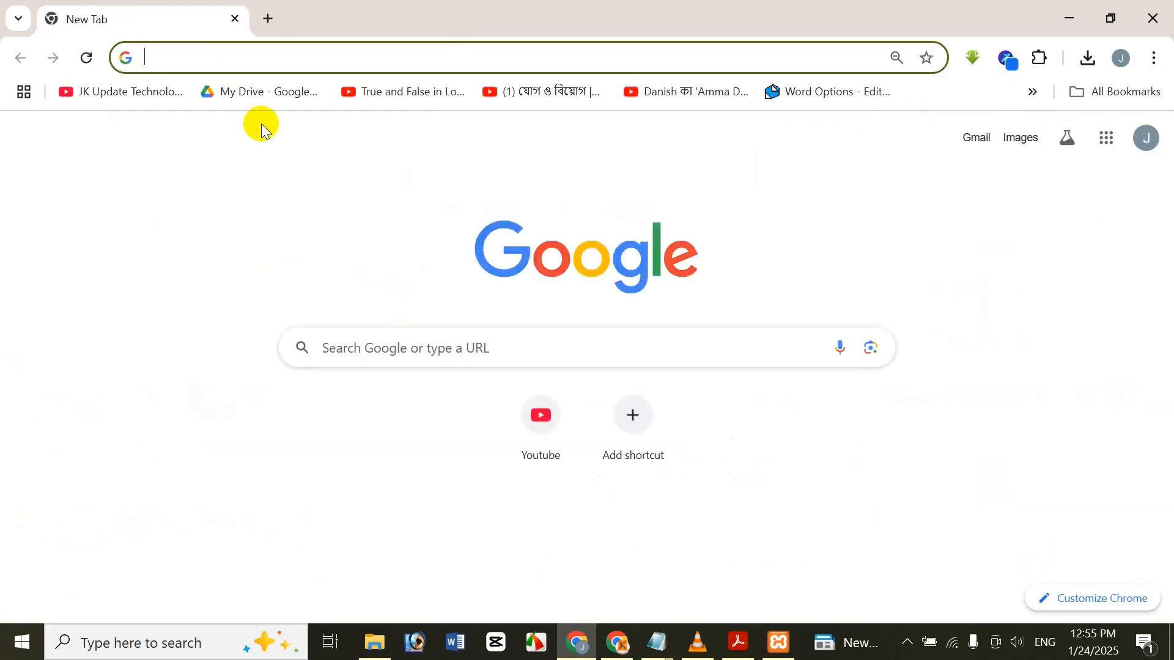
Load localhost/icche in the fresh tab to reach the WordPress language page.
type("localhost/j")
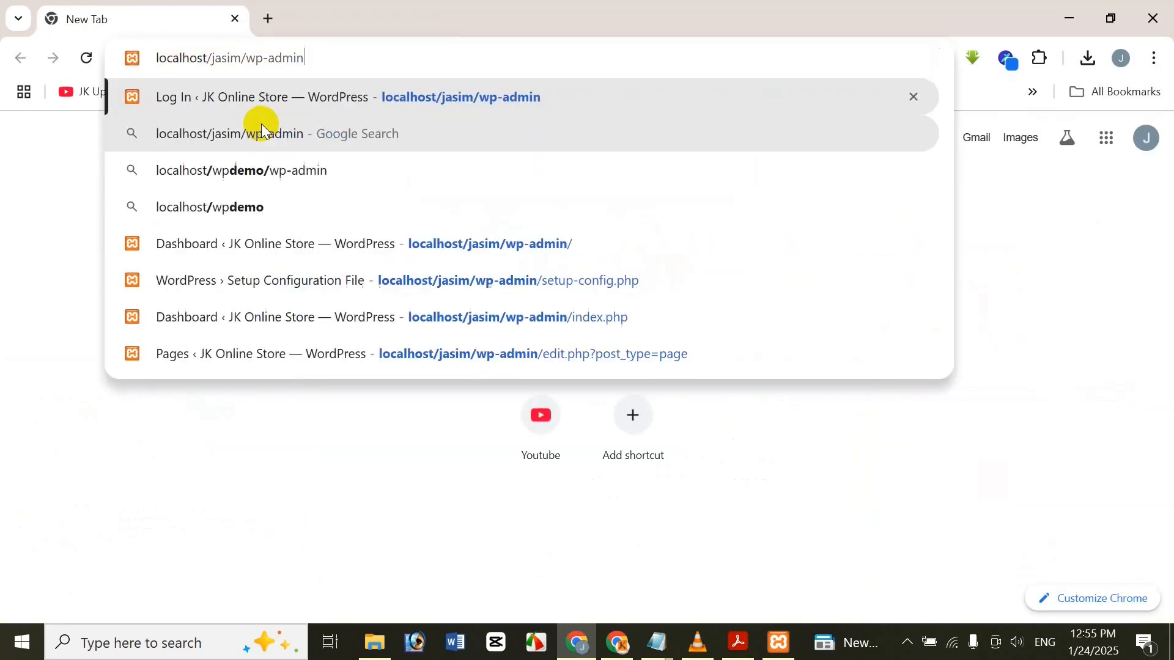
key("BackSpace")
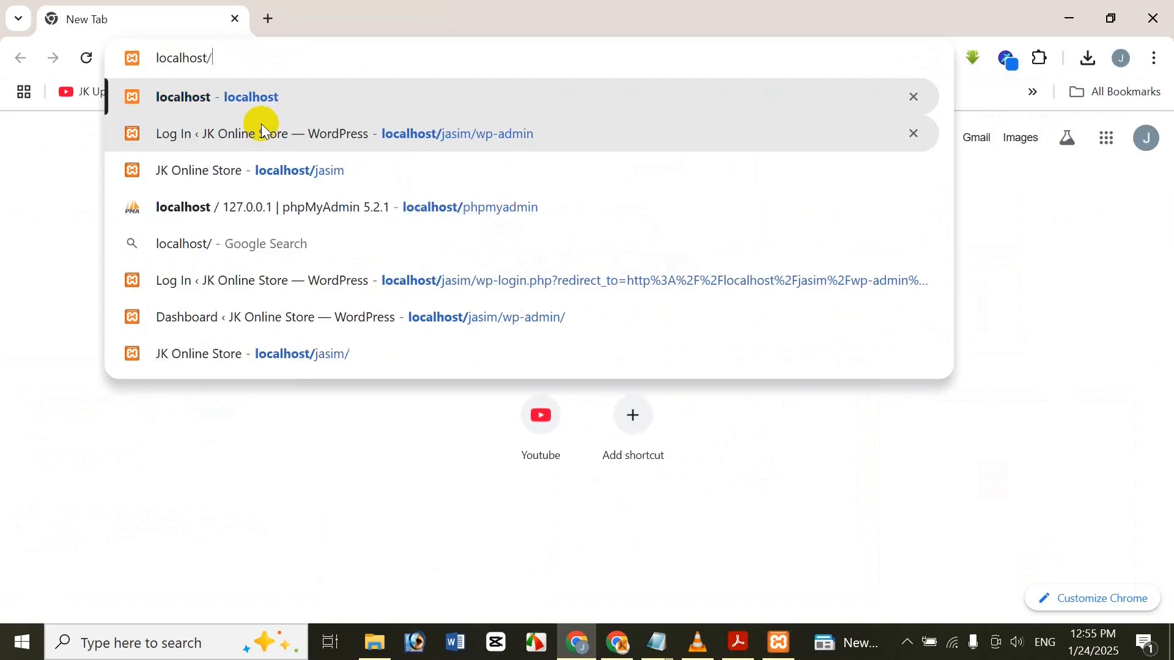
type("icche")
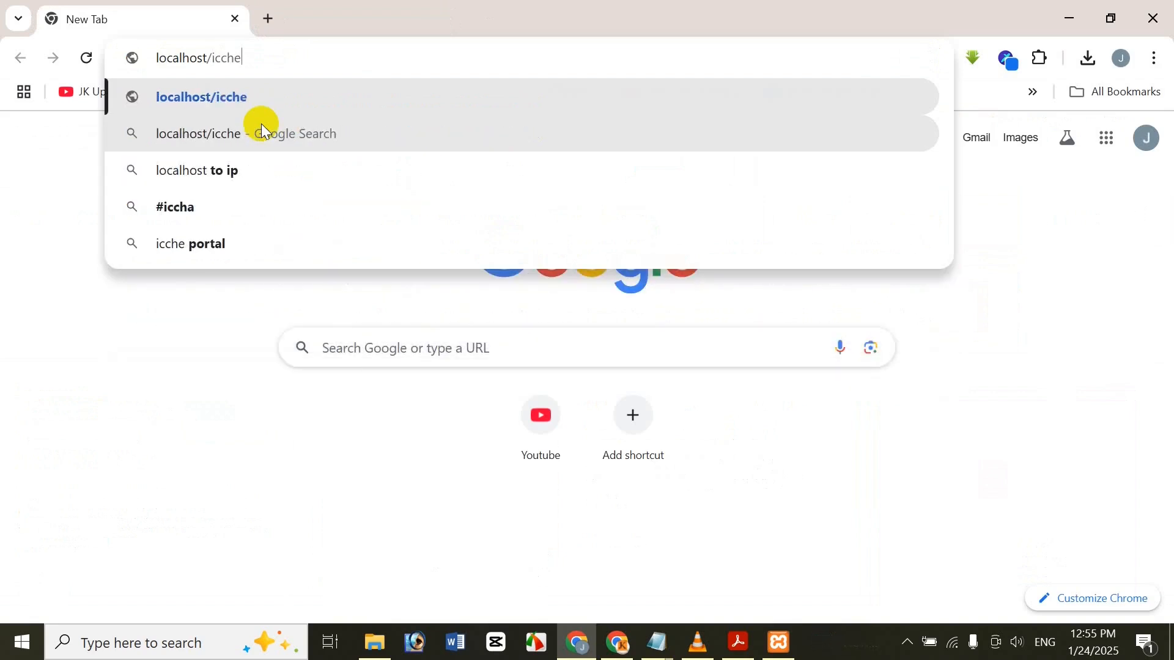
key("Return")
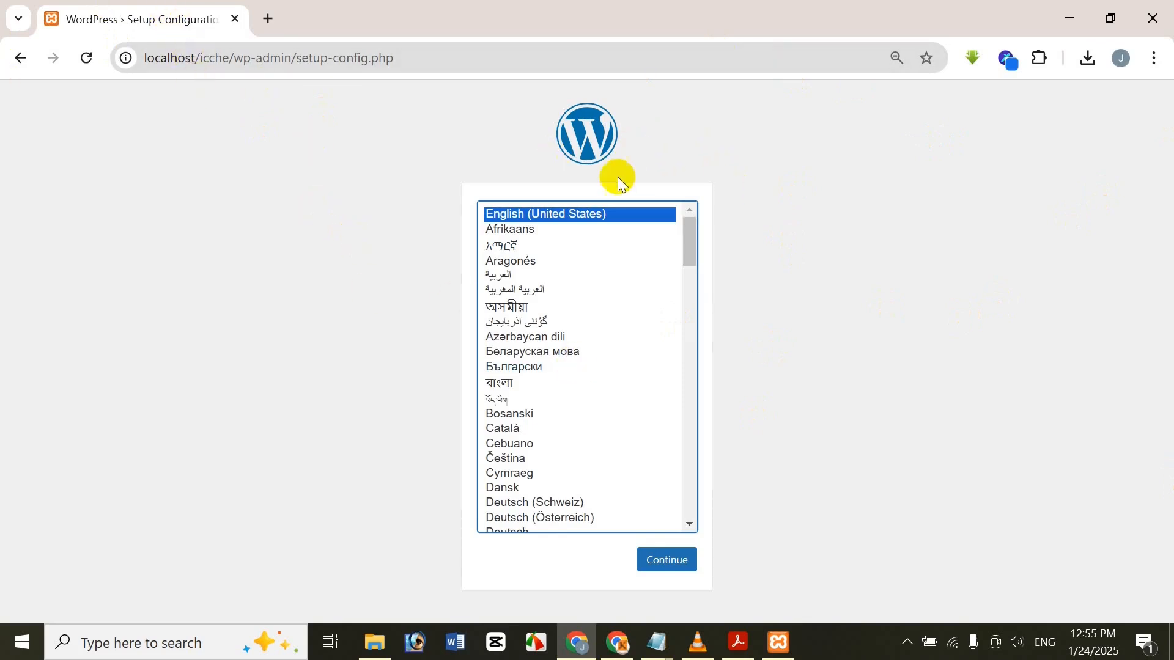
left_click(446, 57)
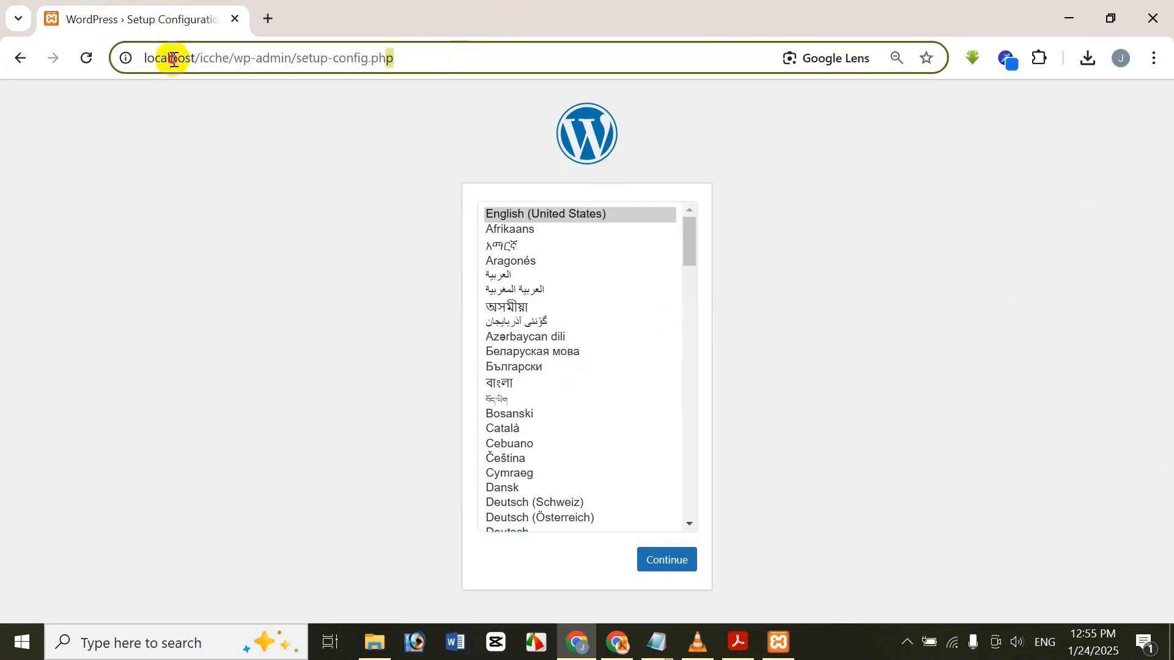
mouse_move(110, 61)
left_mouse_down()
mouse_move(343, 64)
mouse_move(237, 57)
mouse_move(216, 42)
mouse_move(140, 46)
mouse_move(130, 58)
left_mouse_up()
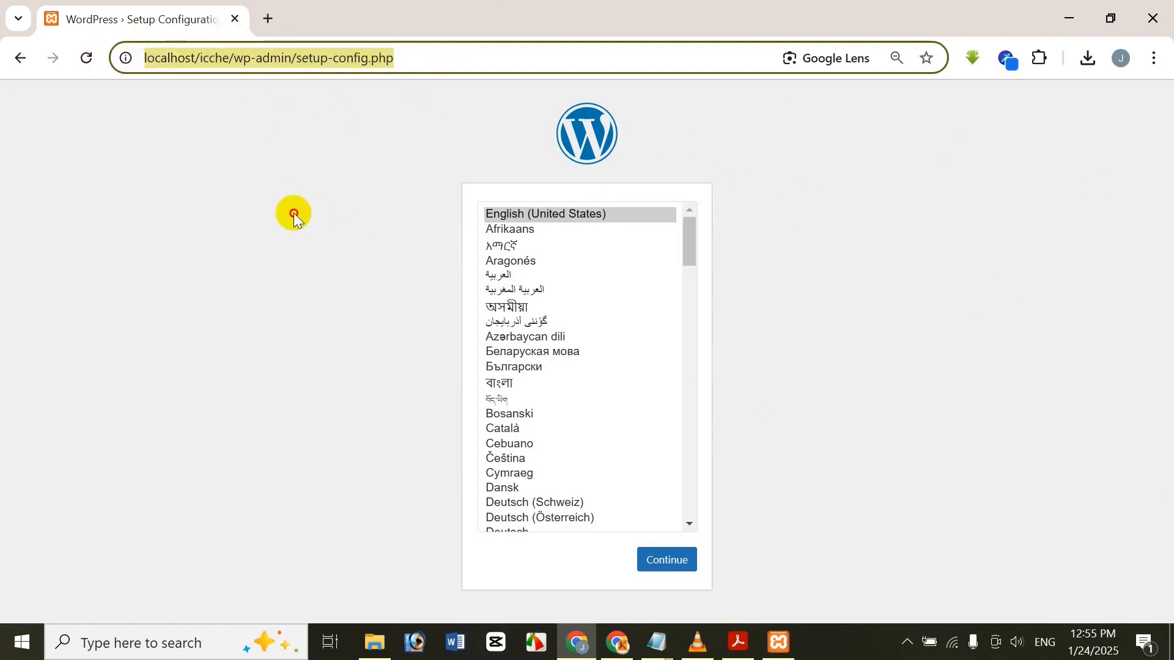
left_click(296, 217)
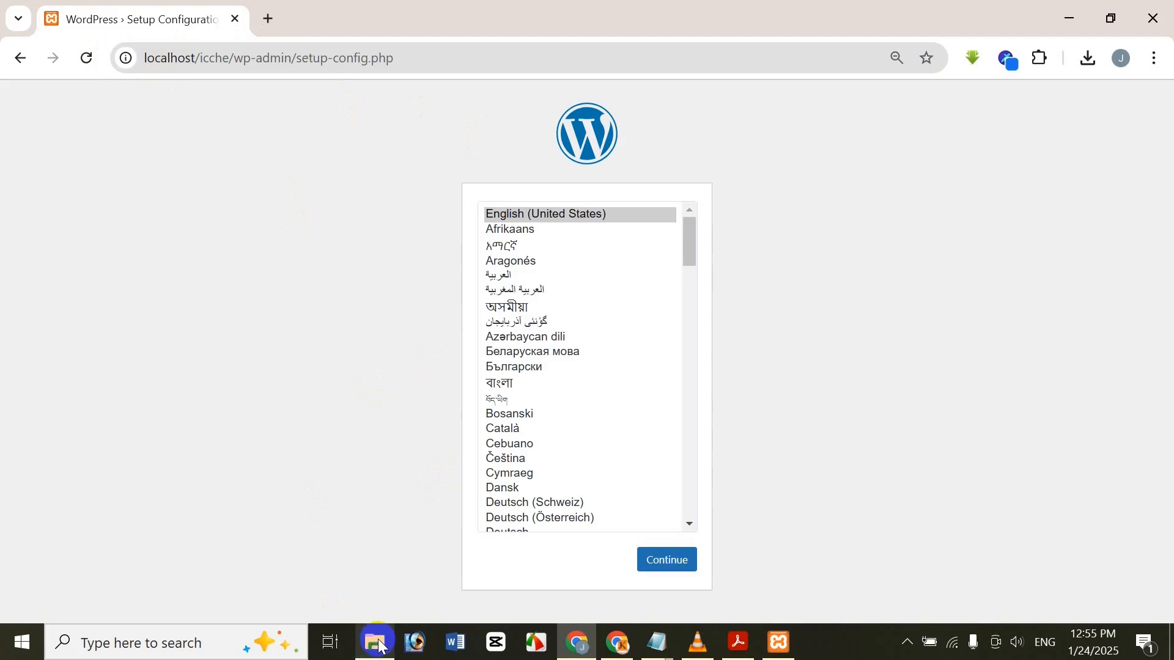
left_click(380, 646)
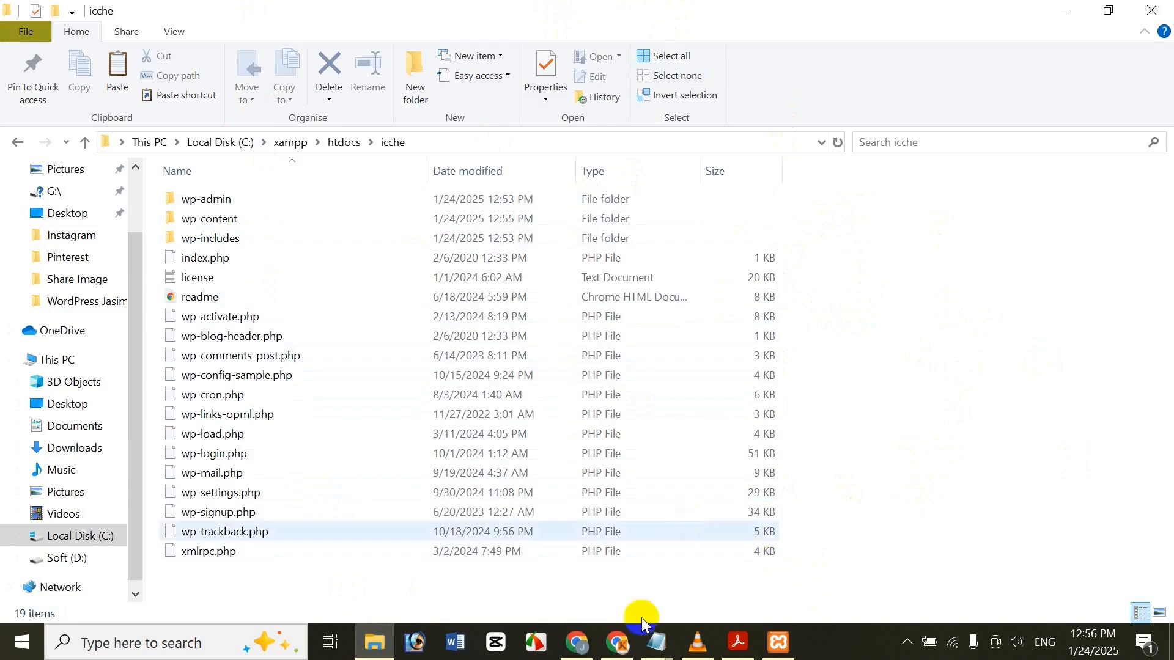
left_click(585, 639)
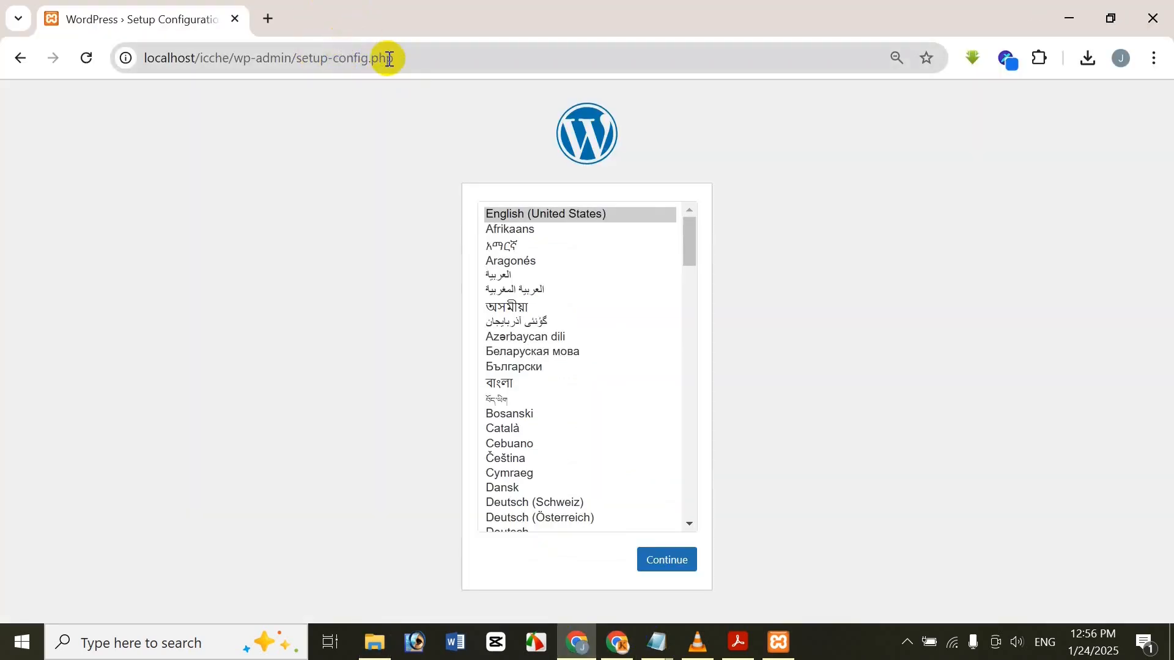
left_click_drag(468, 61, 112, 129)
left_click(321, 245)
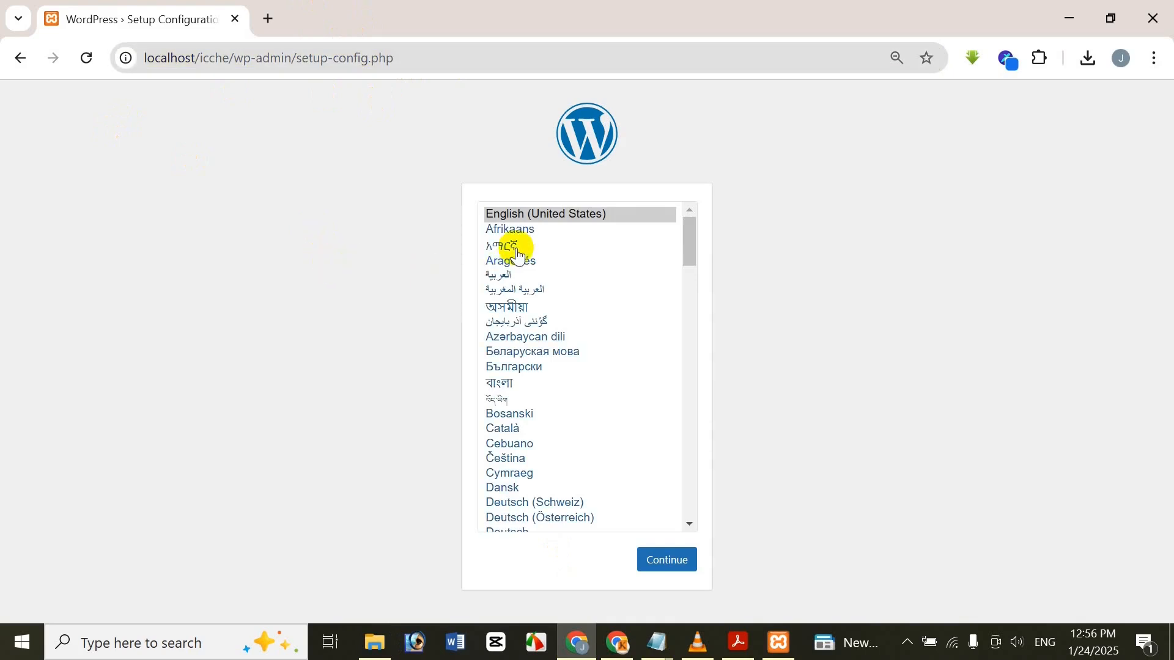
left_click(738, 641)
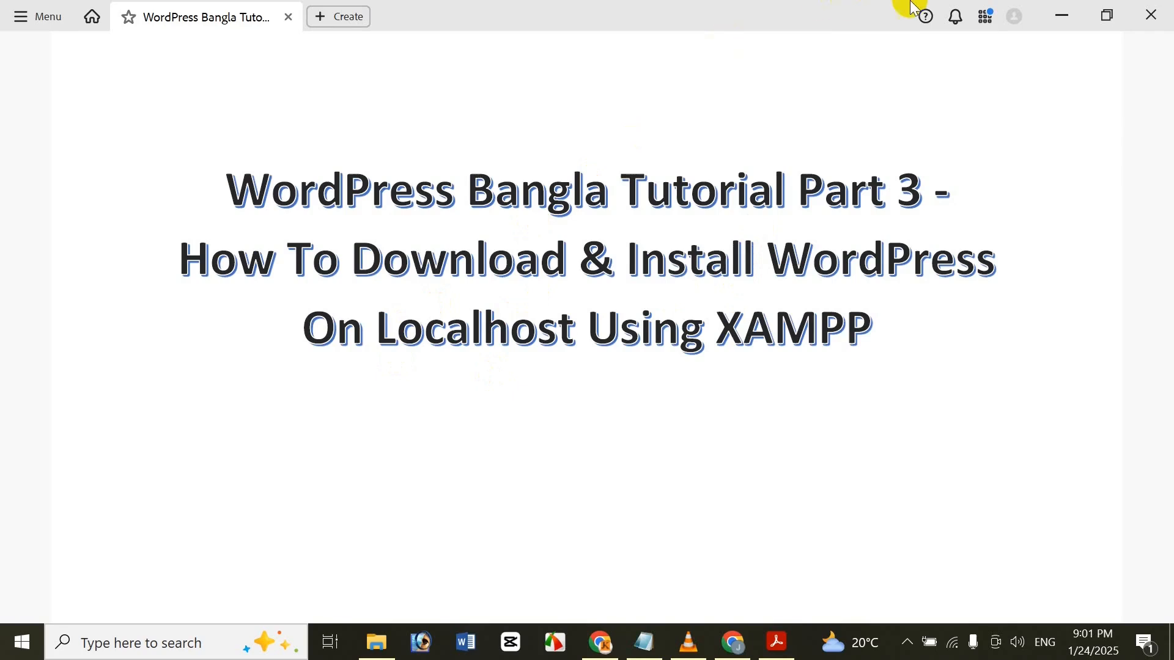
Minimize the Acrobat tutorial-title PDF so Chrome's blank new tab is visible.
left_click(1091, 9)
left_click(894, 15)
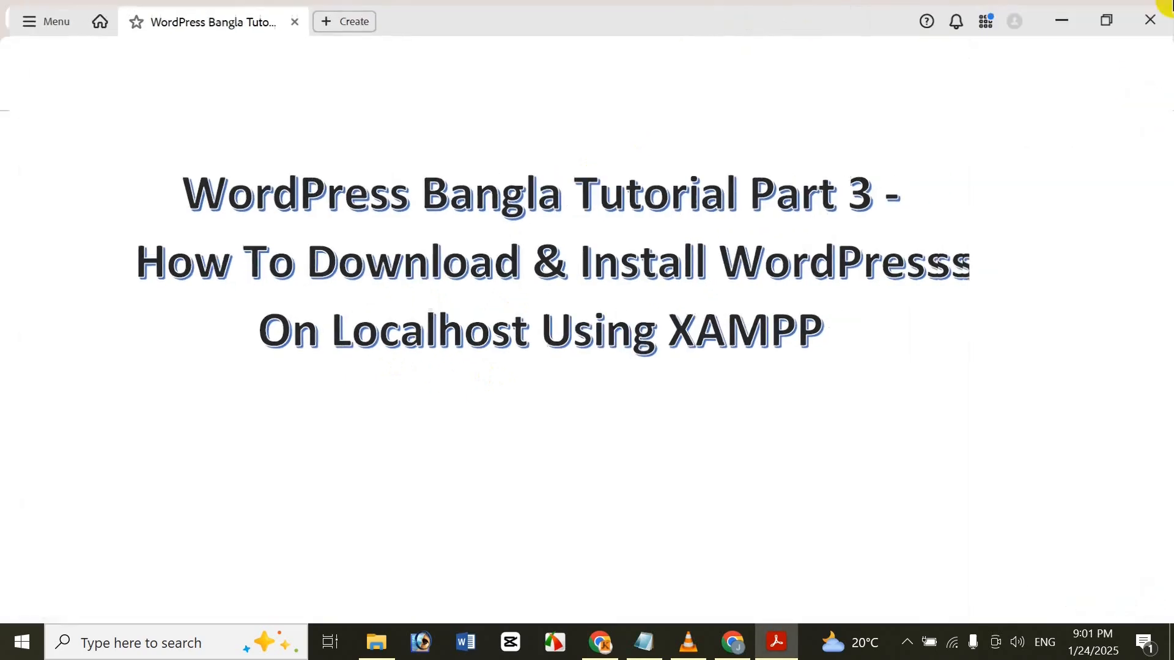
left_click(1068, 14)
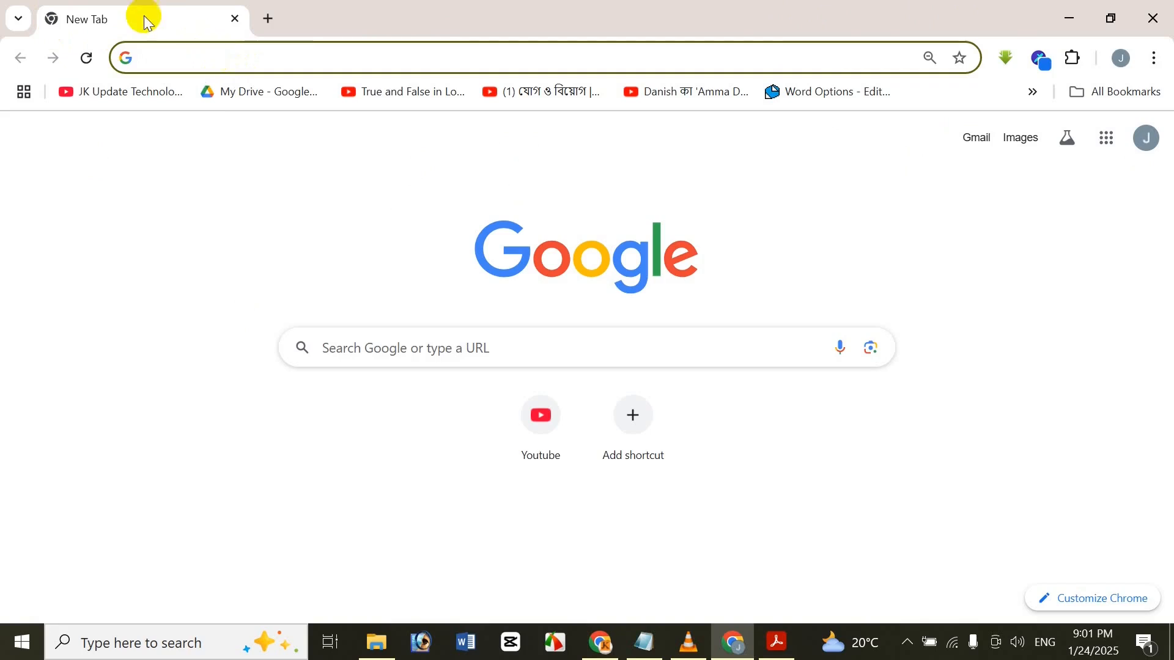
Go to wordpress.org, open Get WordPress, and download WordPress 6.7.1.
left_click(206, 55)
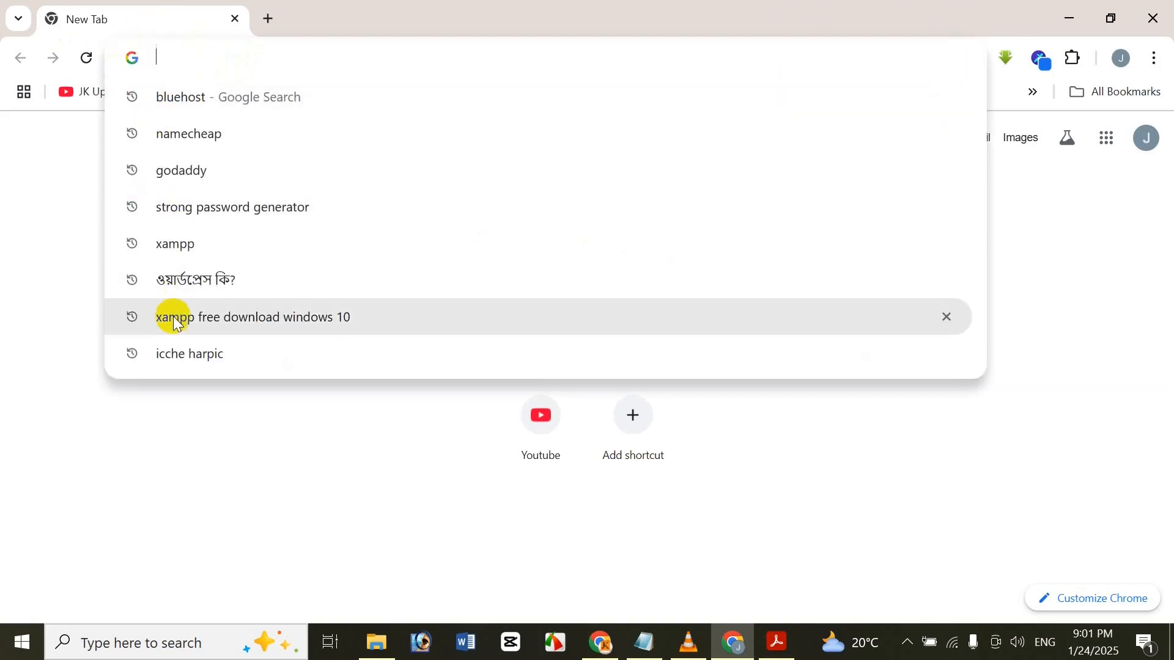
type("wordpress.org")
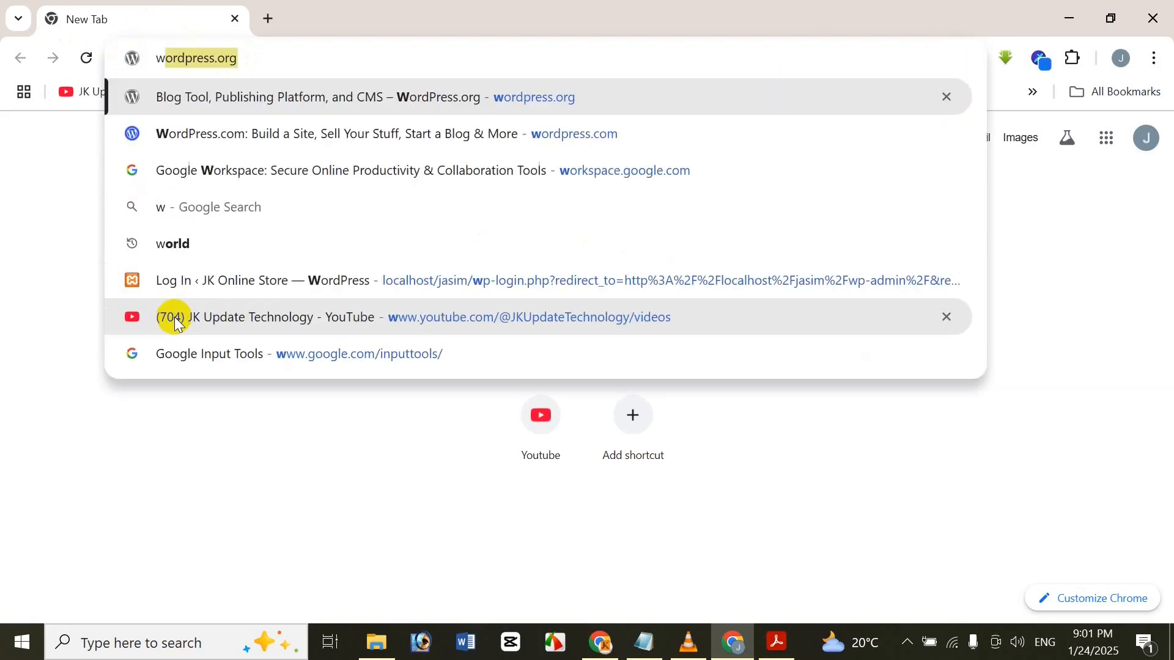
key("Return")
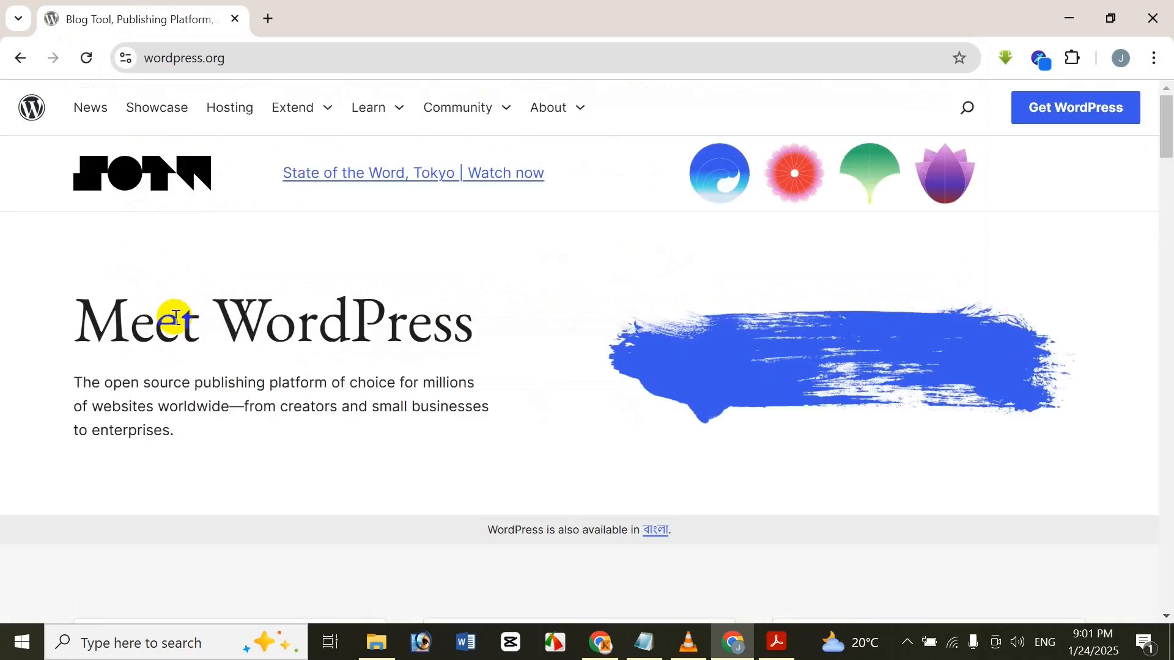
left_click(1086, 116)
scroll(789, 290, "down", 5)
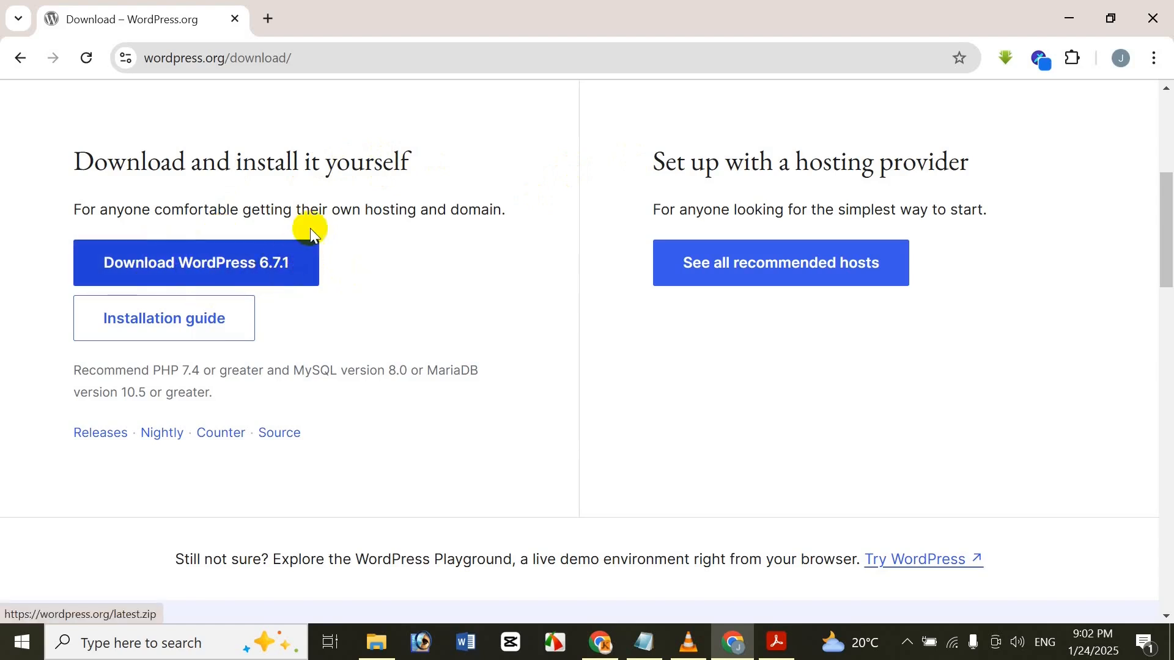
left_click(296, 269)
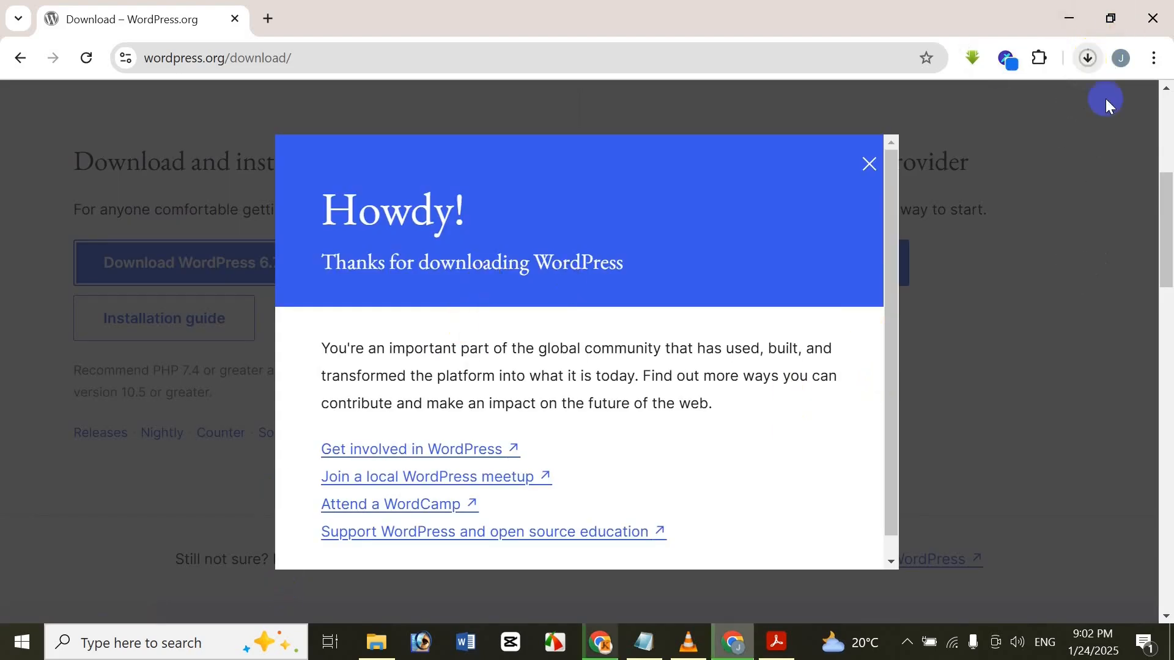
Watch the 27.3 MB wordpress-6.7.1.zip finish in chrome://downloads, then open Downloads in File Explorer.
left_click(1090, 59)
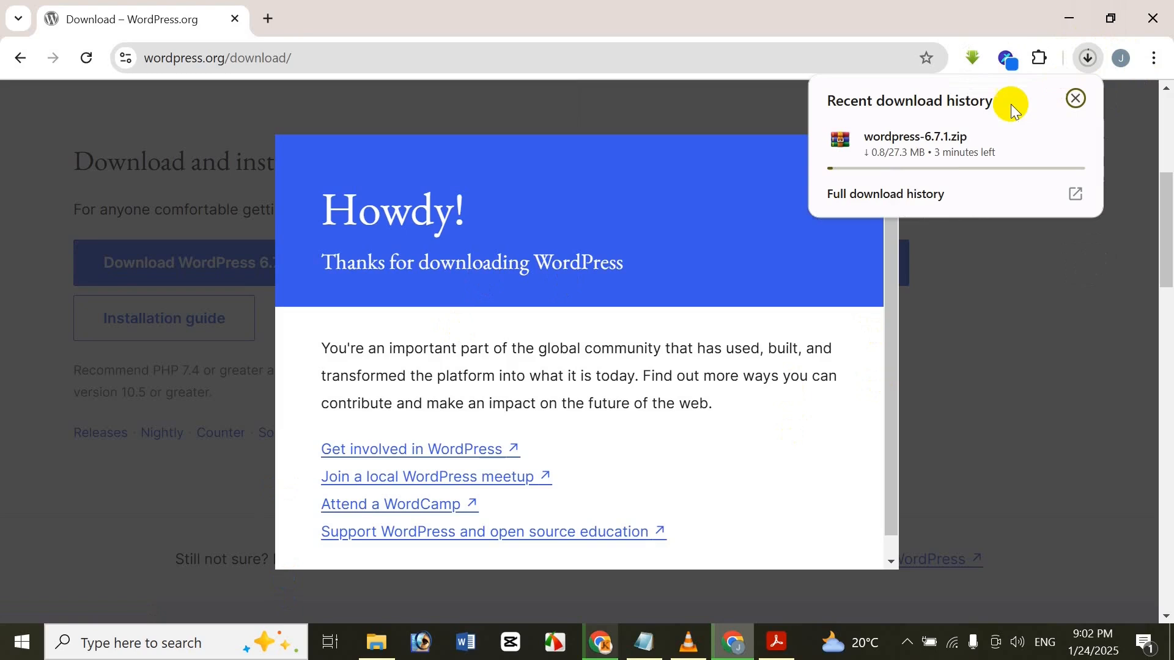
left_click(1007, 195)
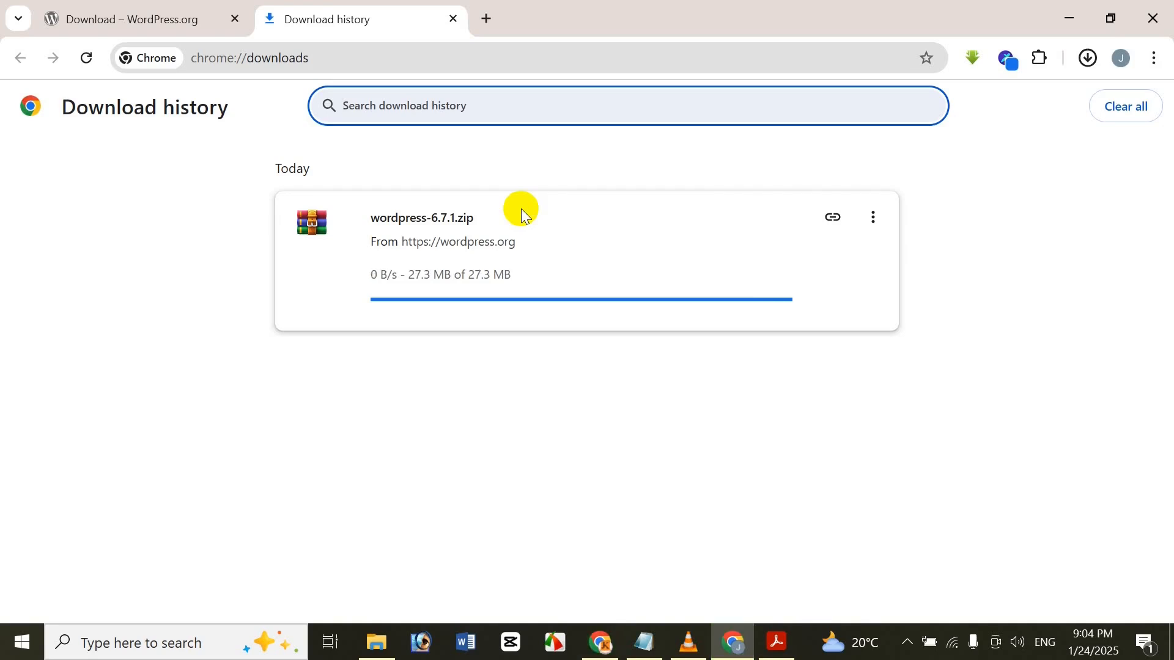
left_click(614, 444)
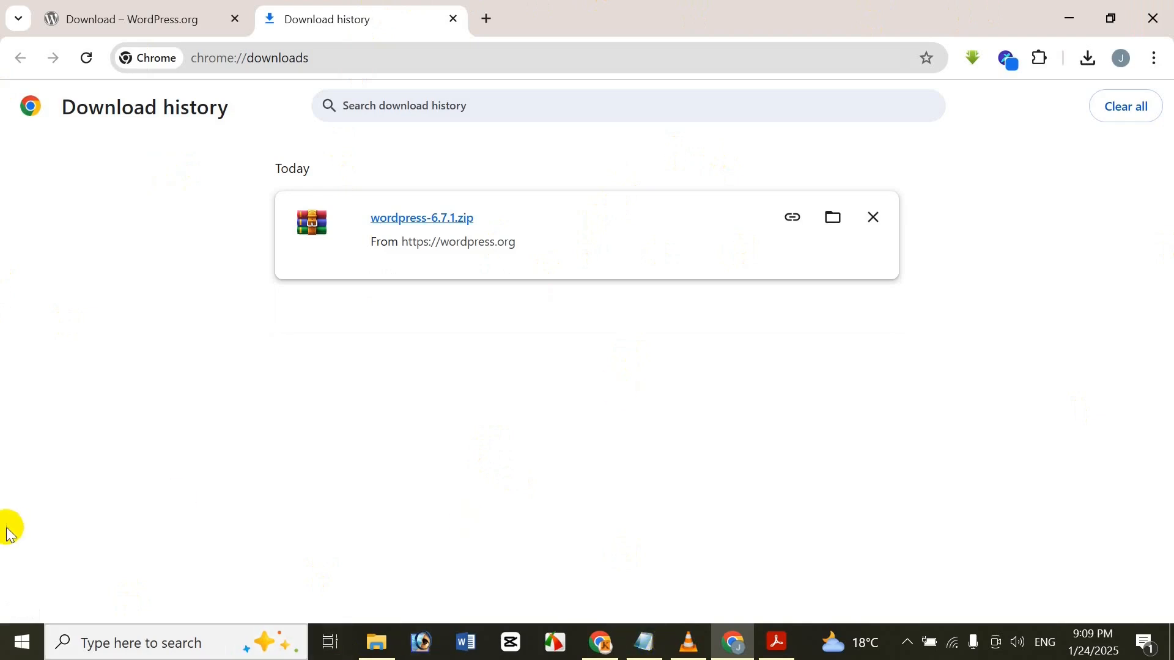
left_click(377, 642)
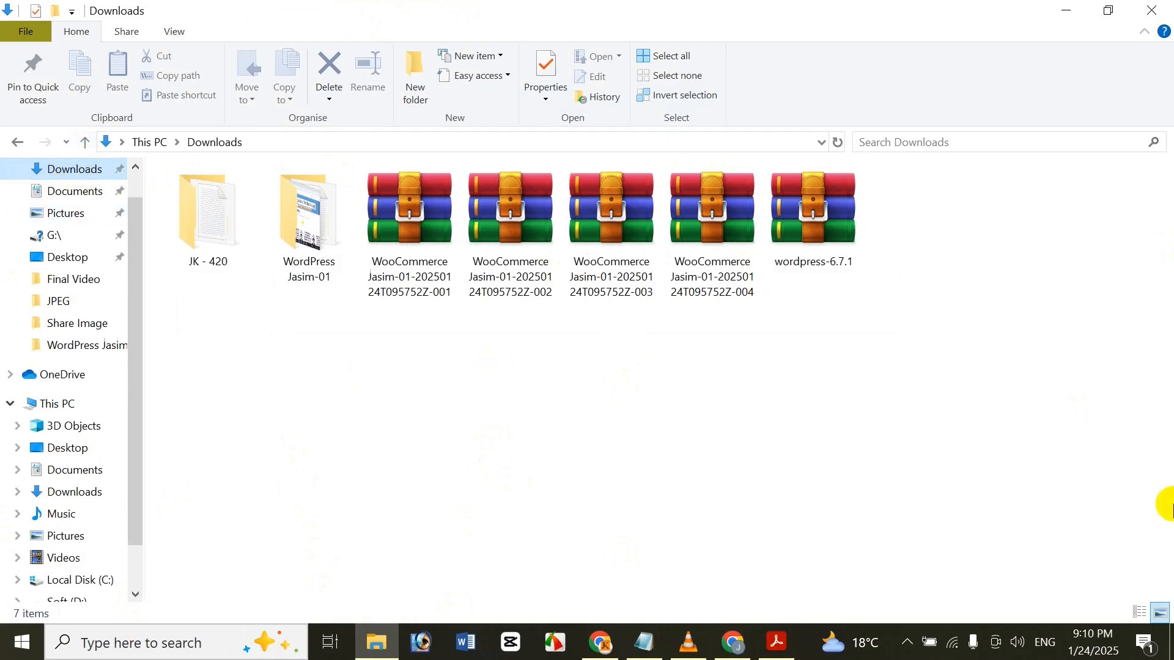
Extract wordpress-6.7.1.zip into a wordpress-6.7.1 folder.
left_click(830, 214)
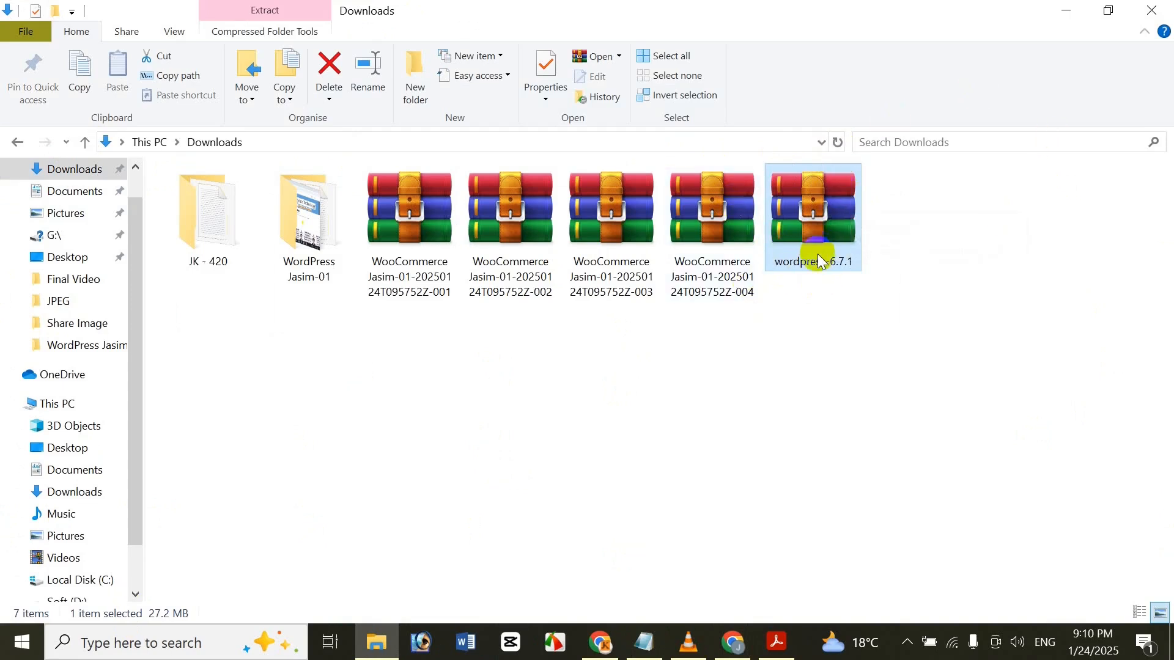
right_click(820, 212)
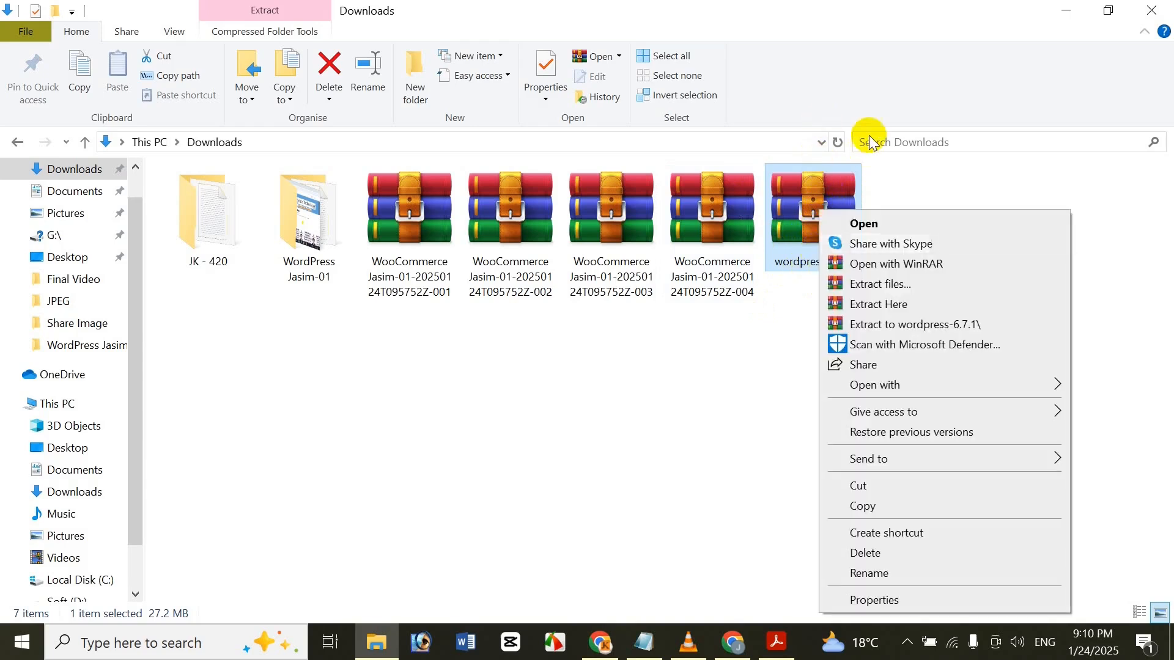
left_click(939, 326)
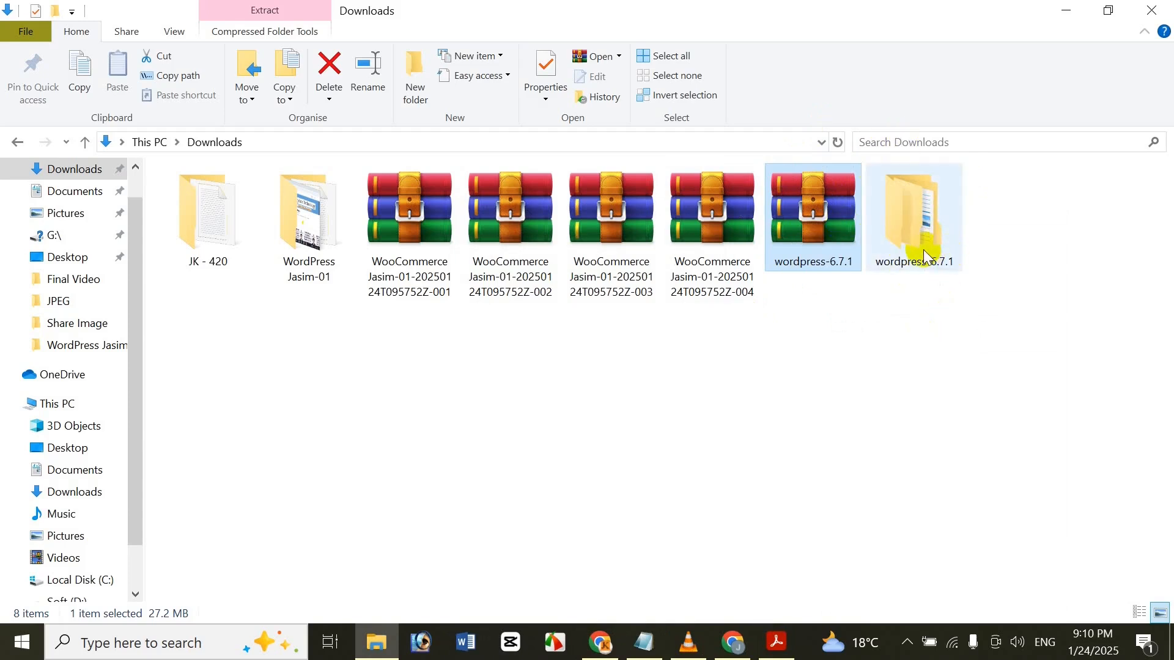
Open the extracted wordpress-6.7.1 folder and its wordpress subfolder.
left_click(896, 215)
double_click(895, 218)
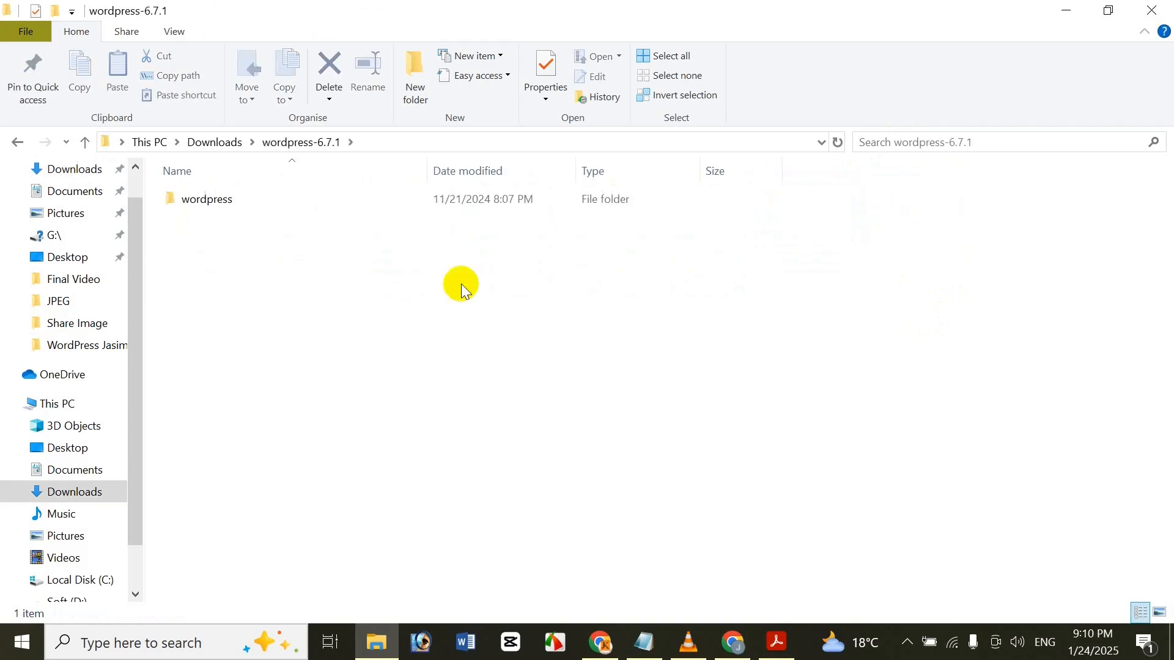
left_click(250, 198)
left_click(256, 255)
double_click(265, 191)
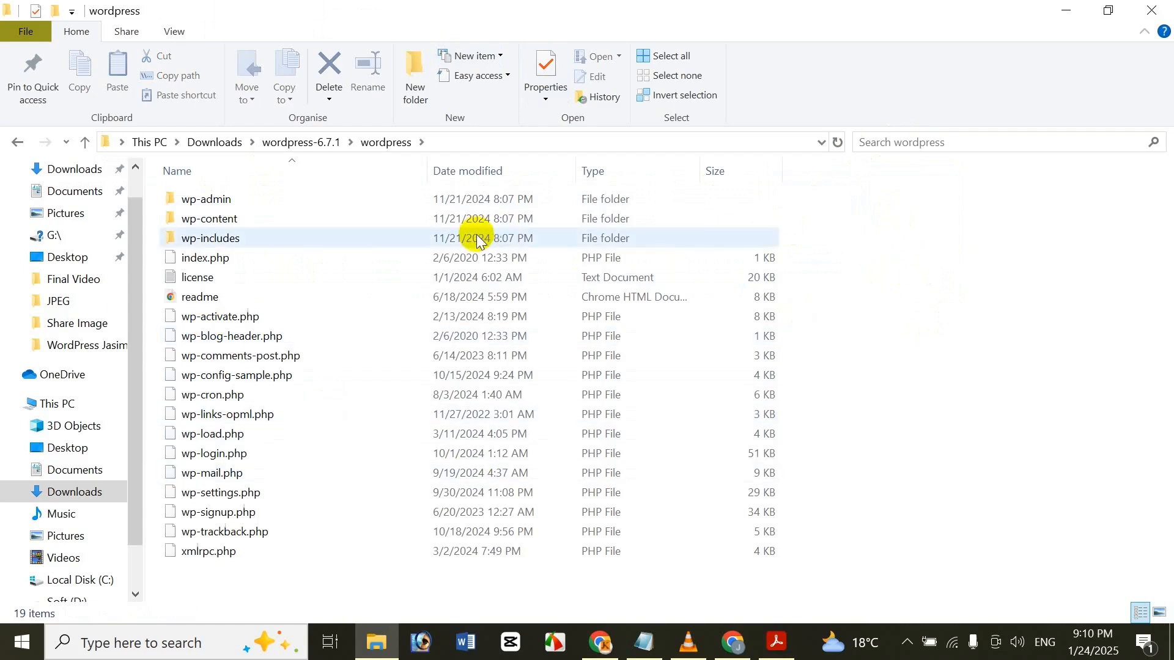
Copy all 19 WordPress files, check C:\xampp\htdocs, then return to Downloads.
key("ctrl+a")
key("ctrl+c")
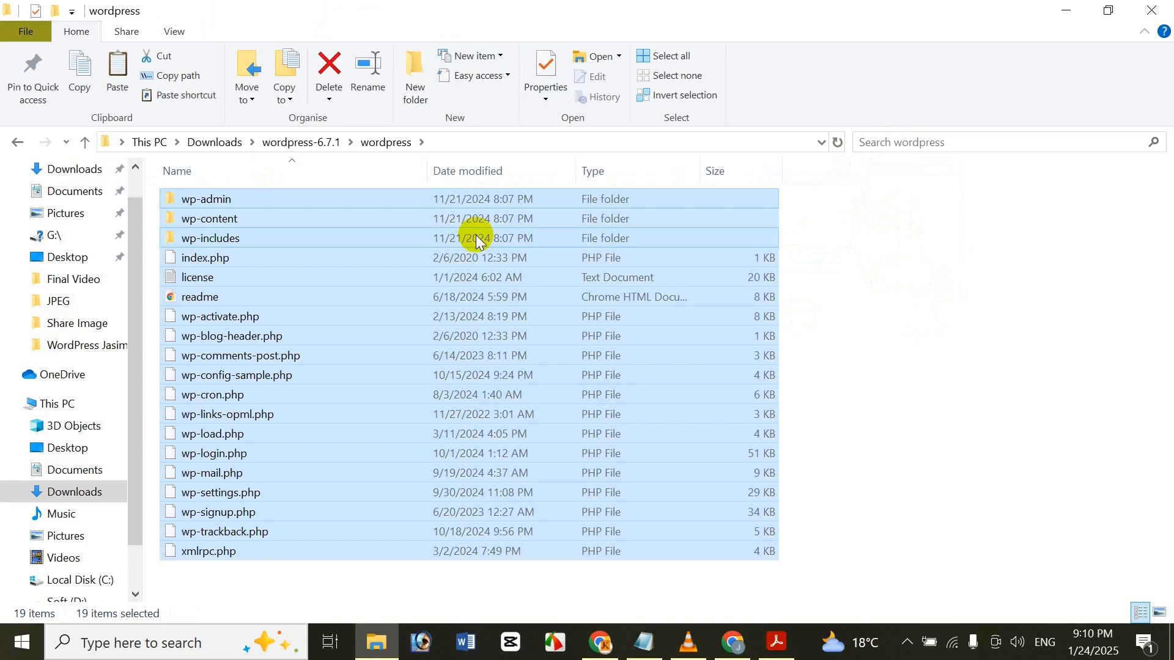
left_click(81, 588)
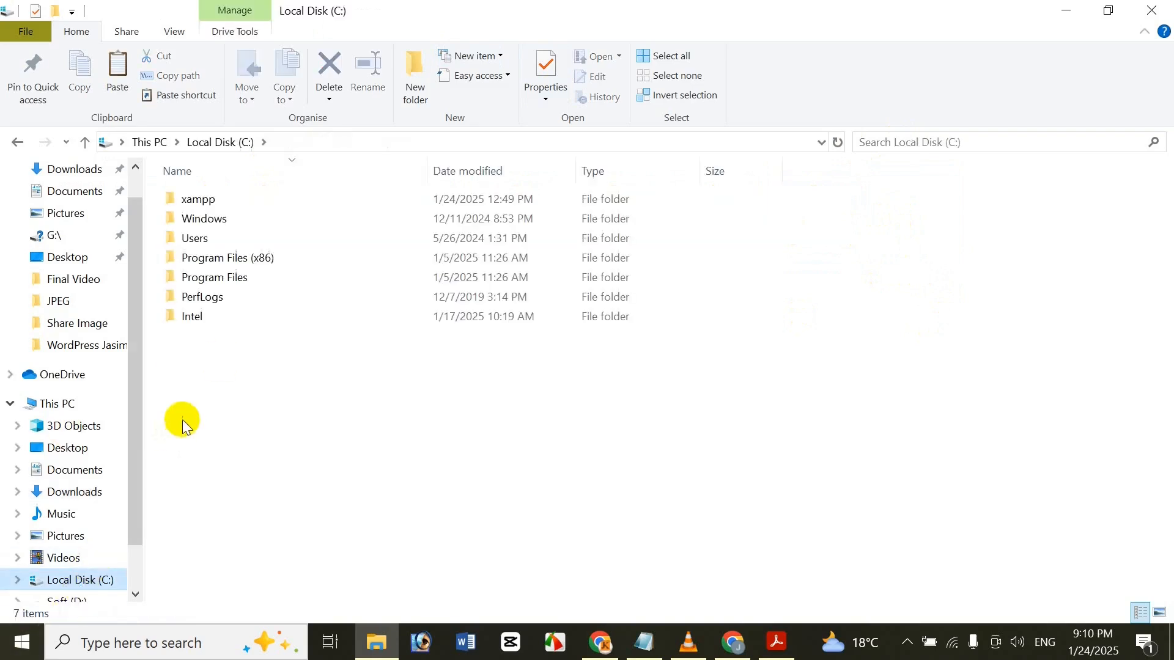
double_click(303, 205)
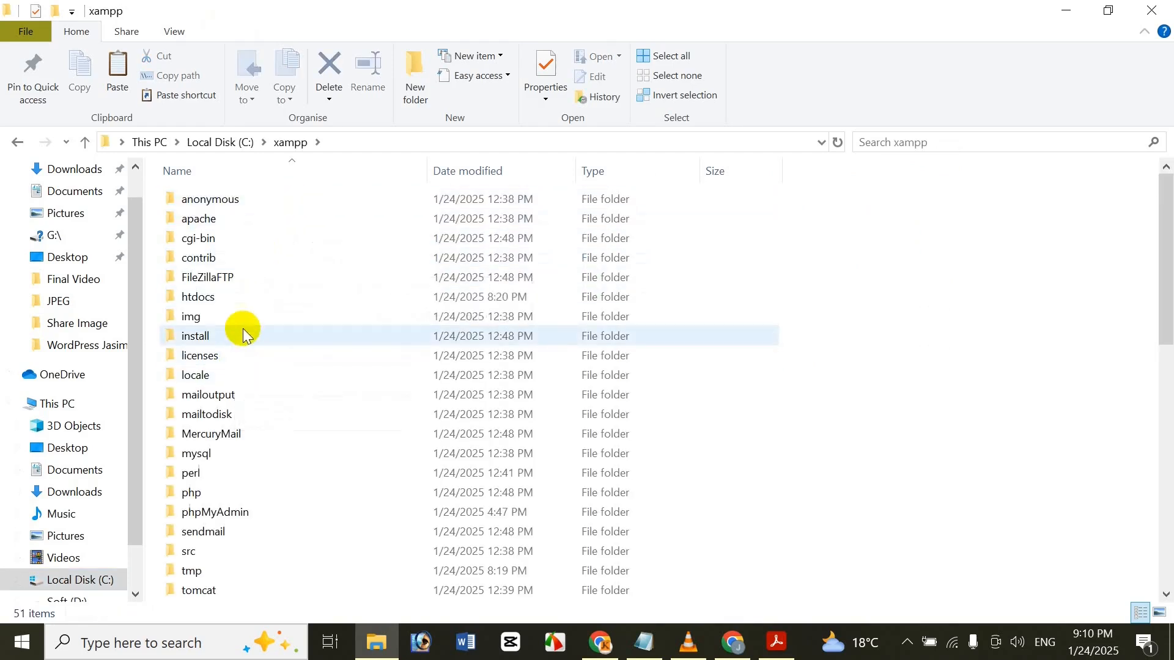
scroll(241, 304, "down", 1)
scroll(241, 312, "up", 1)
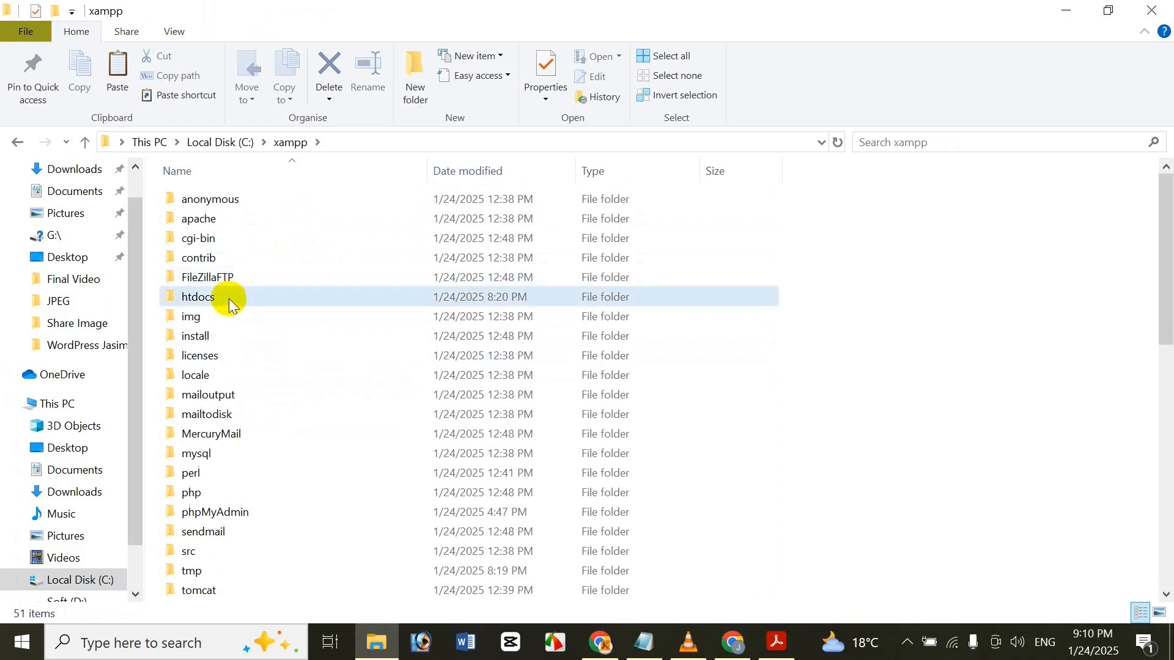
double_click(229, 298)
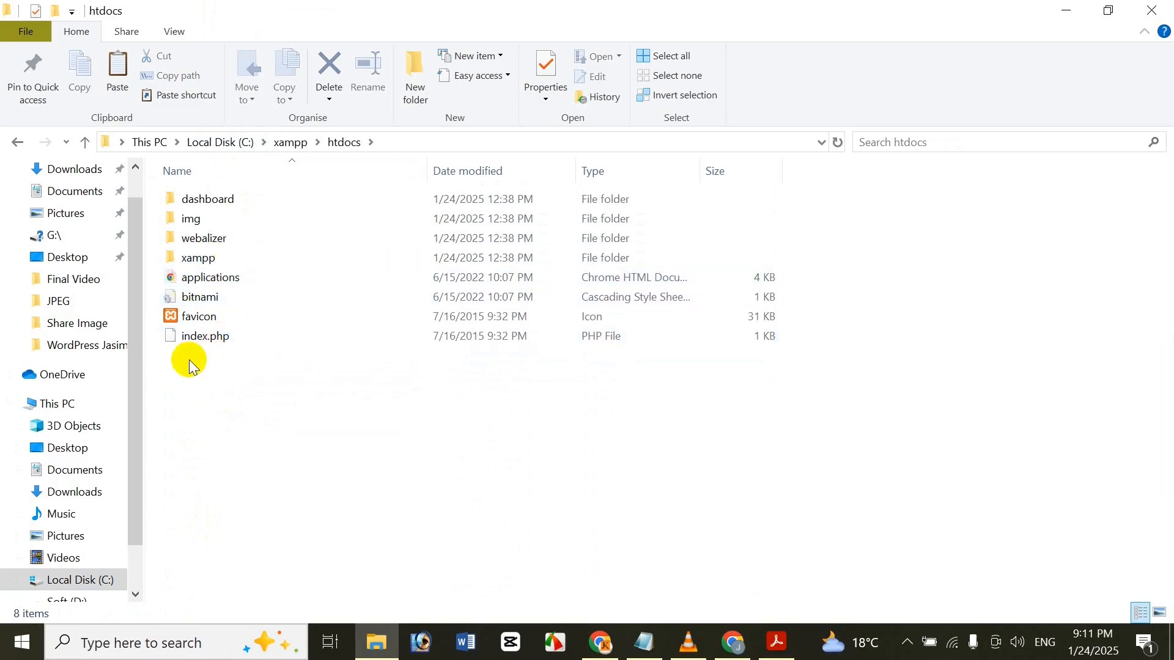
left_click(73, 491)
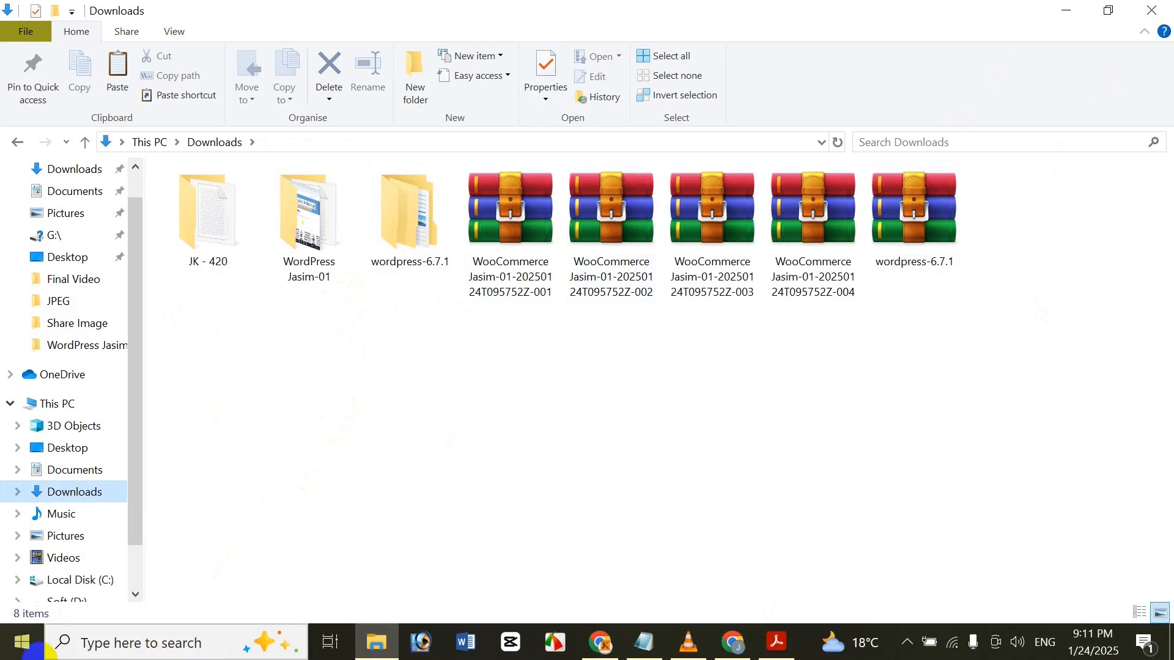
left_click(42, 649)
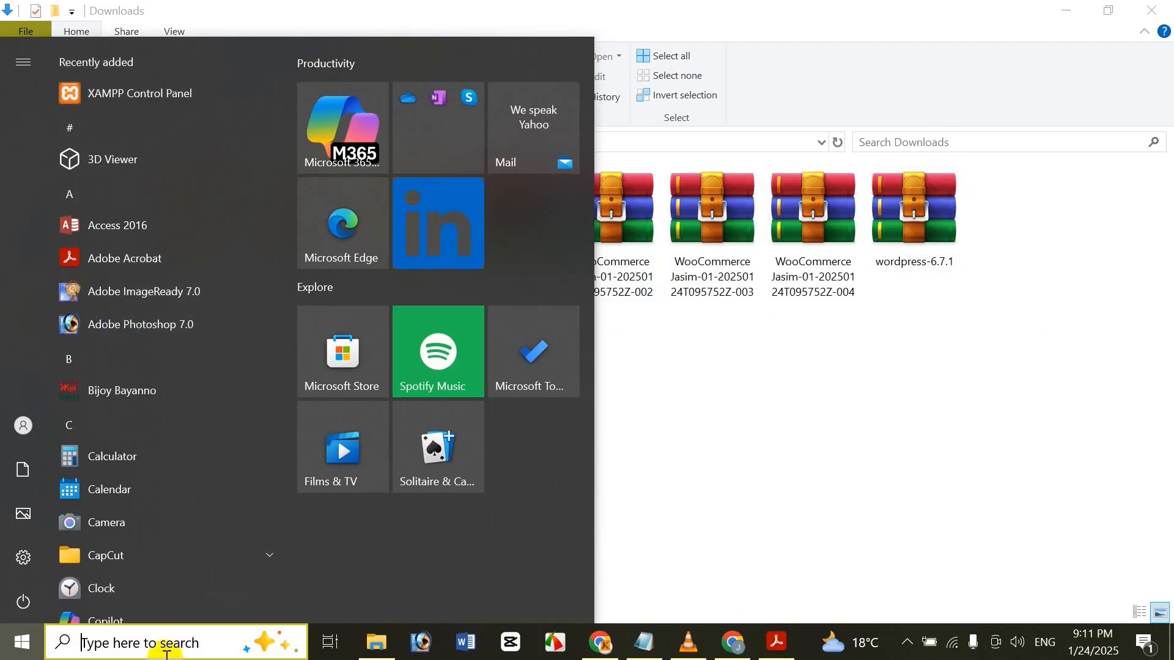
Launch XAMPP Control Panel, start Apache and MySQL, then minimize the panel.
type("xampp")
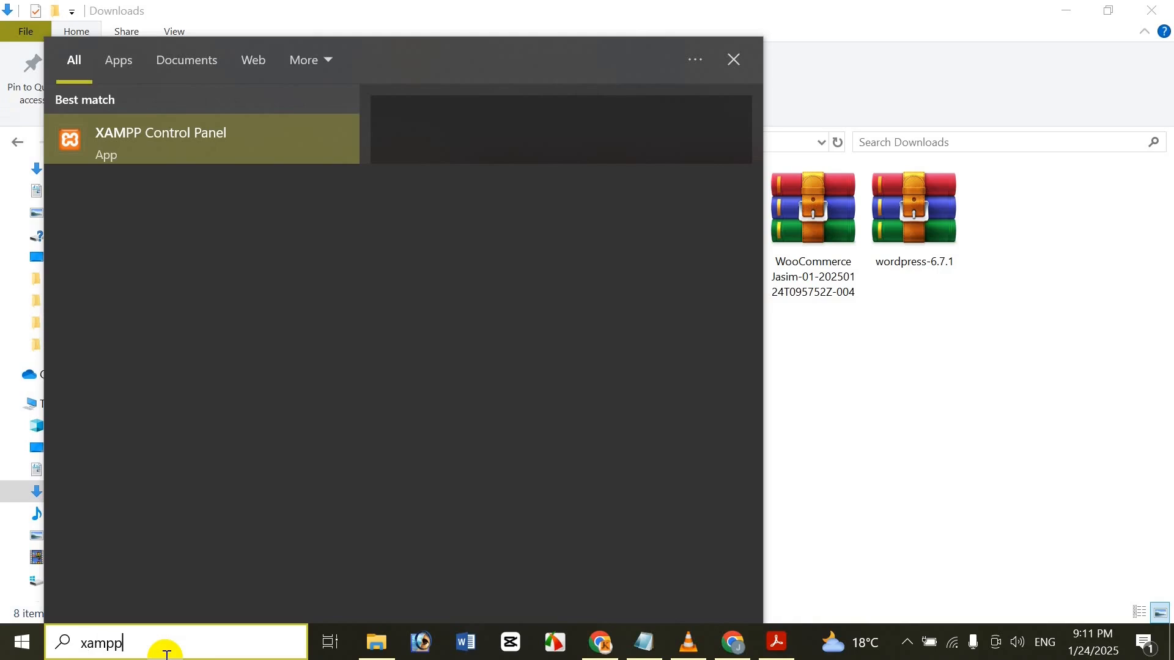
left_click(221, 138)
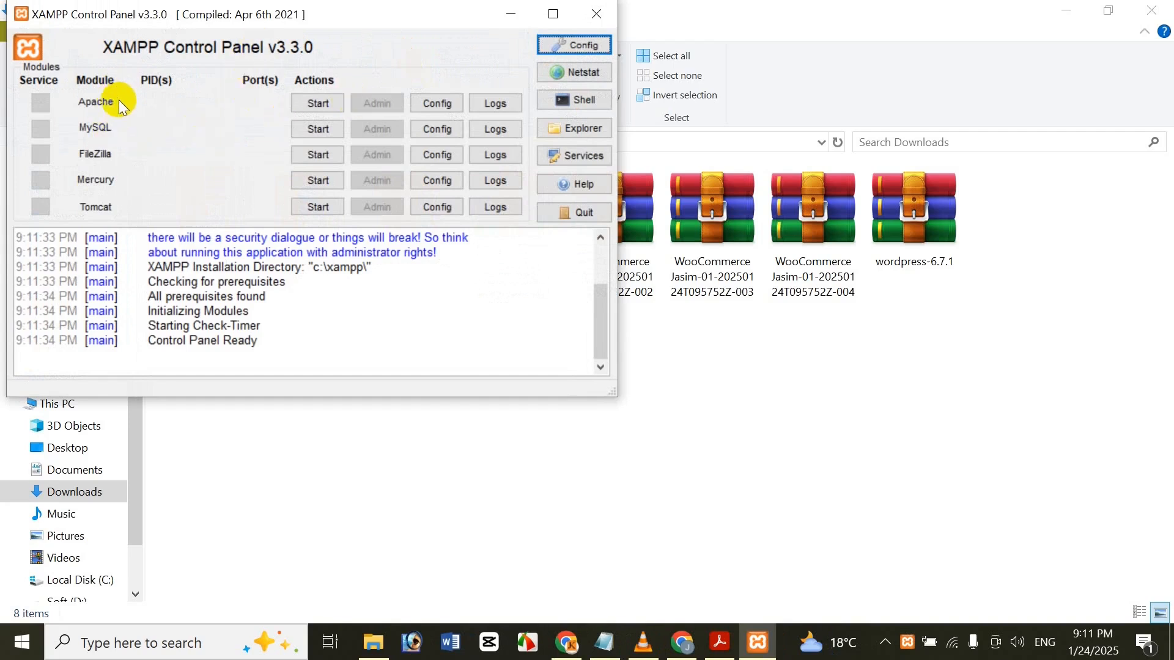
left_click(314, 102)
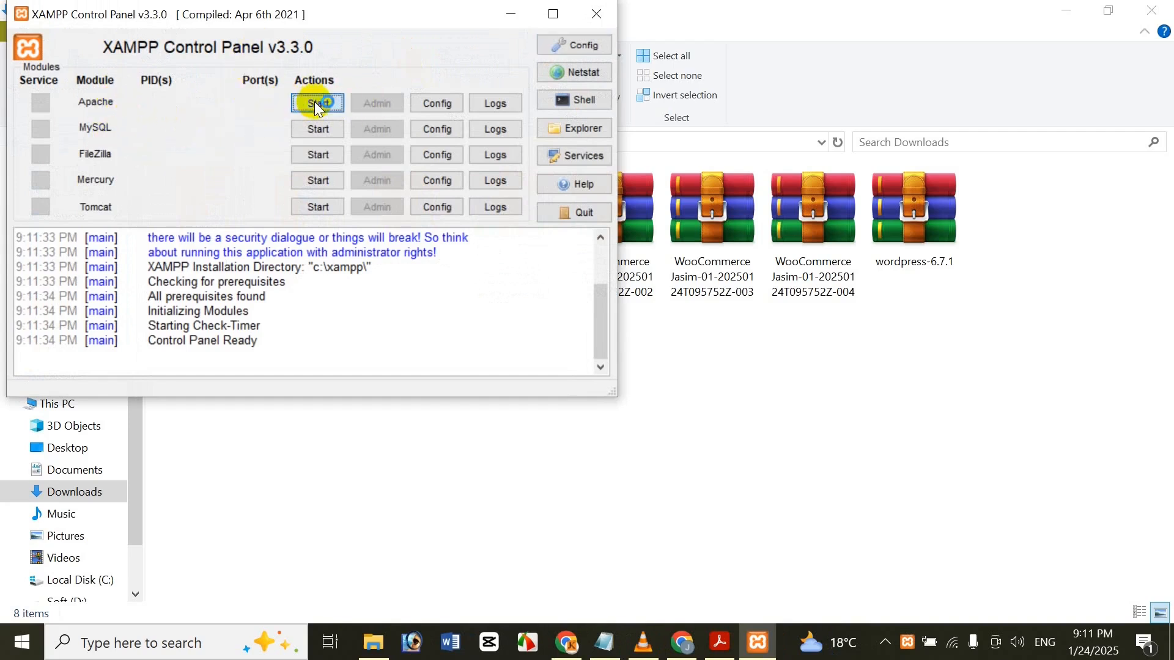
left_click(315, 127)
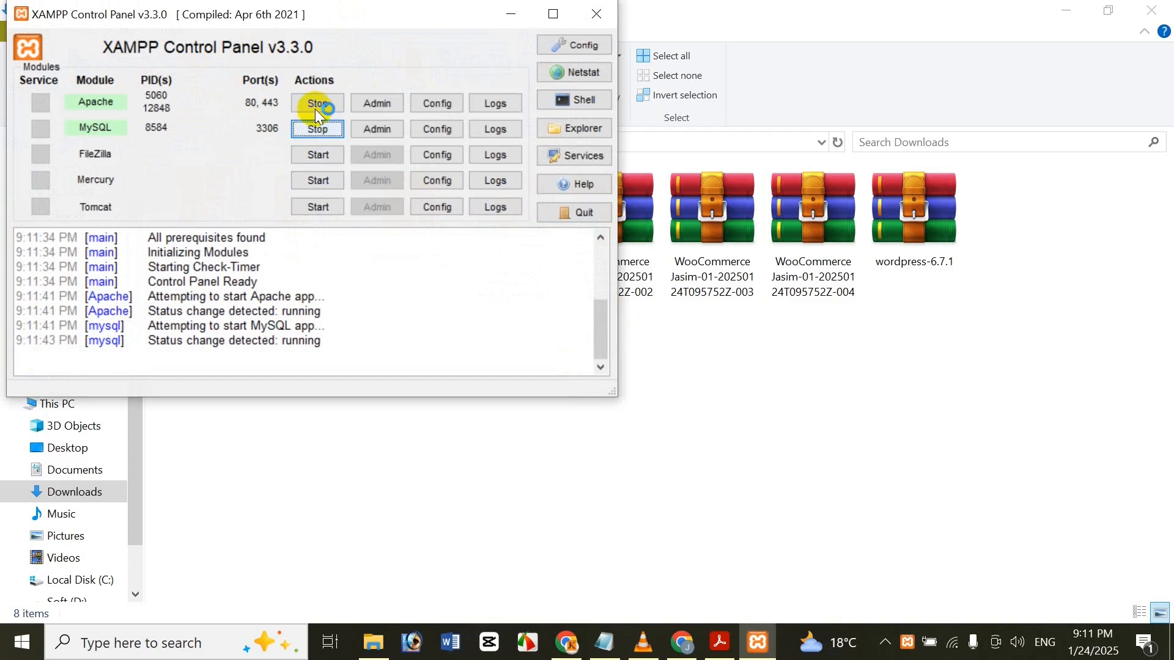
left_click(511, 14)
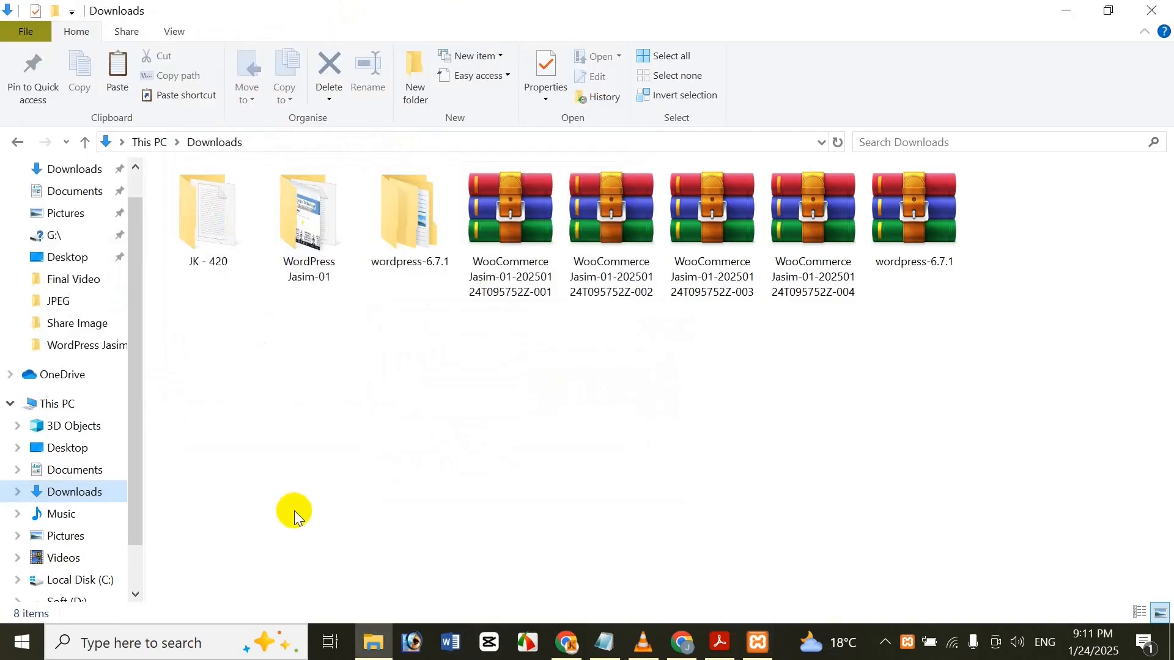
Navigate to C:\xampp\htdocs in File Explorer.
left_click(80, 578)
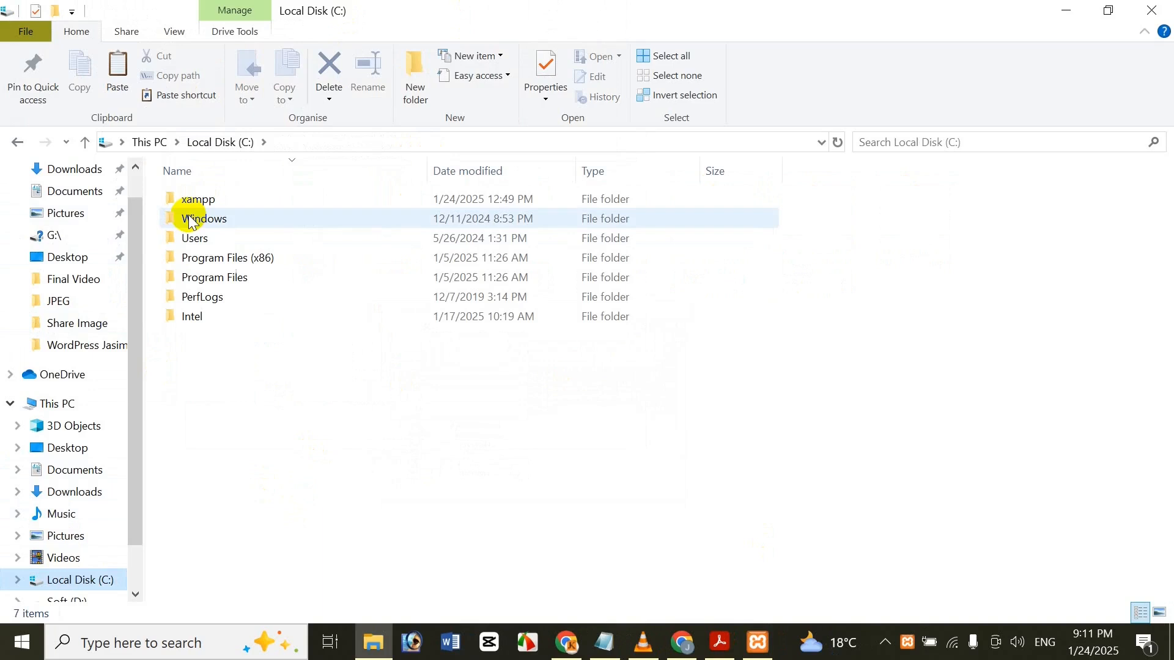
double_click(205, 199)
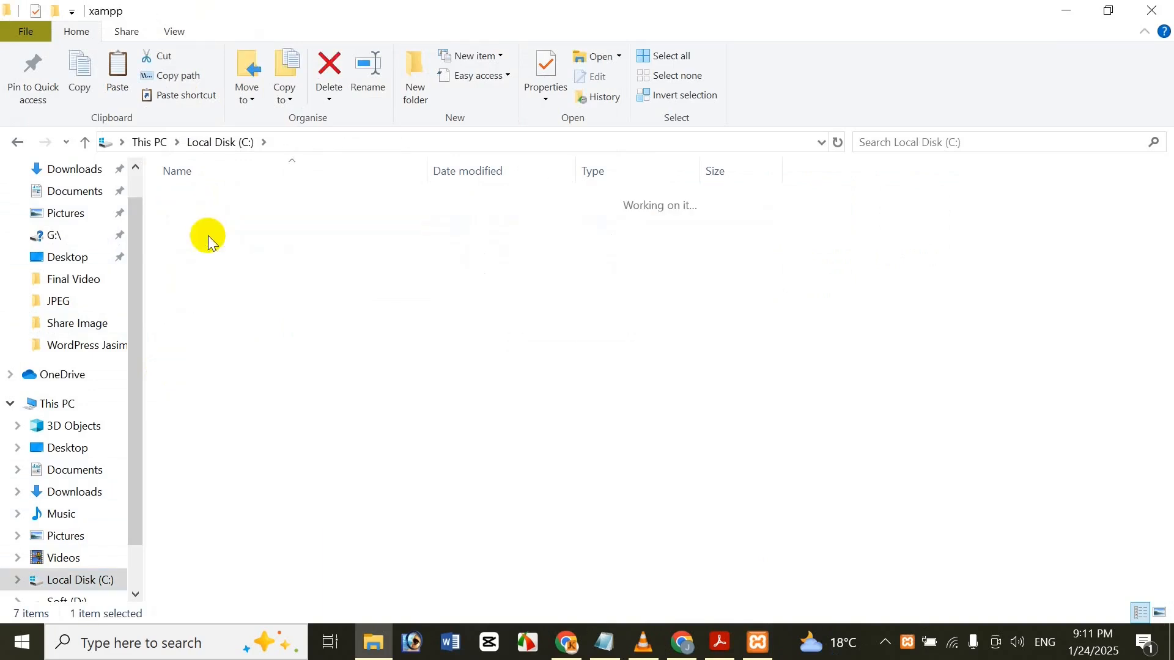
double_click(211, 302)
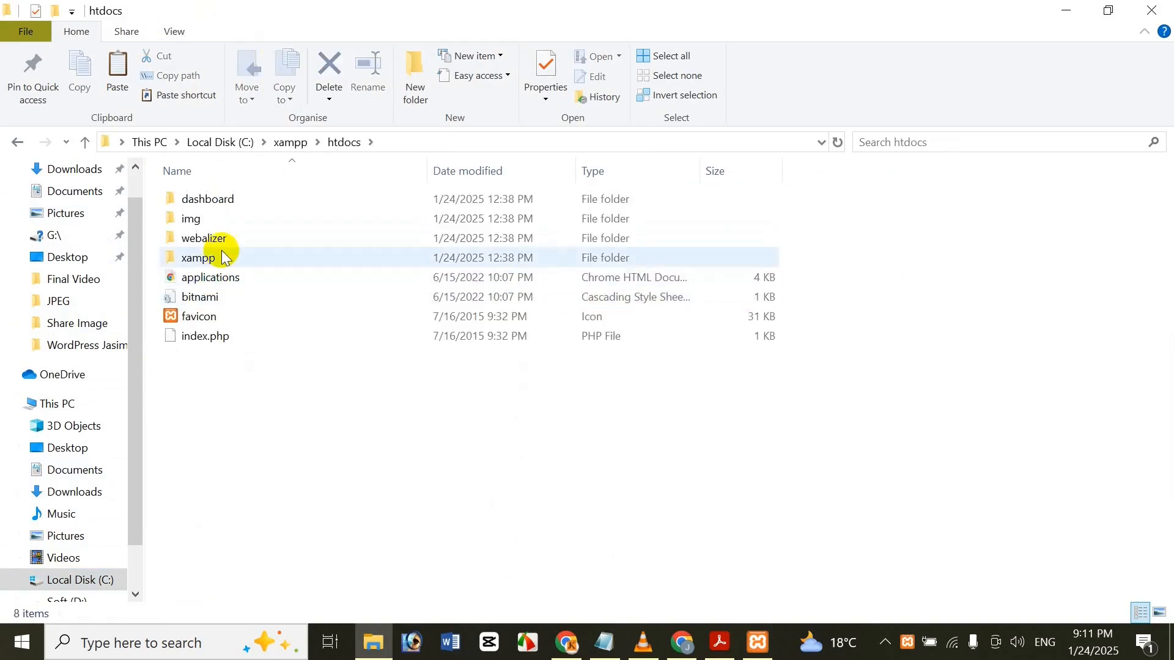
Create a new folder named icche in htdocs and open it.
right_click(207, 389)
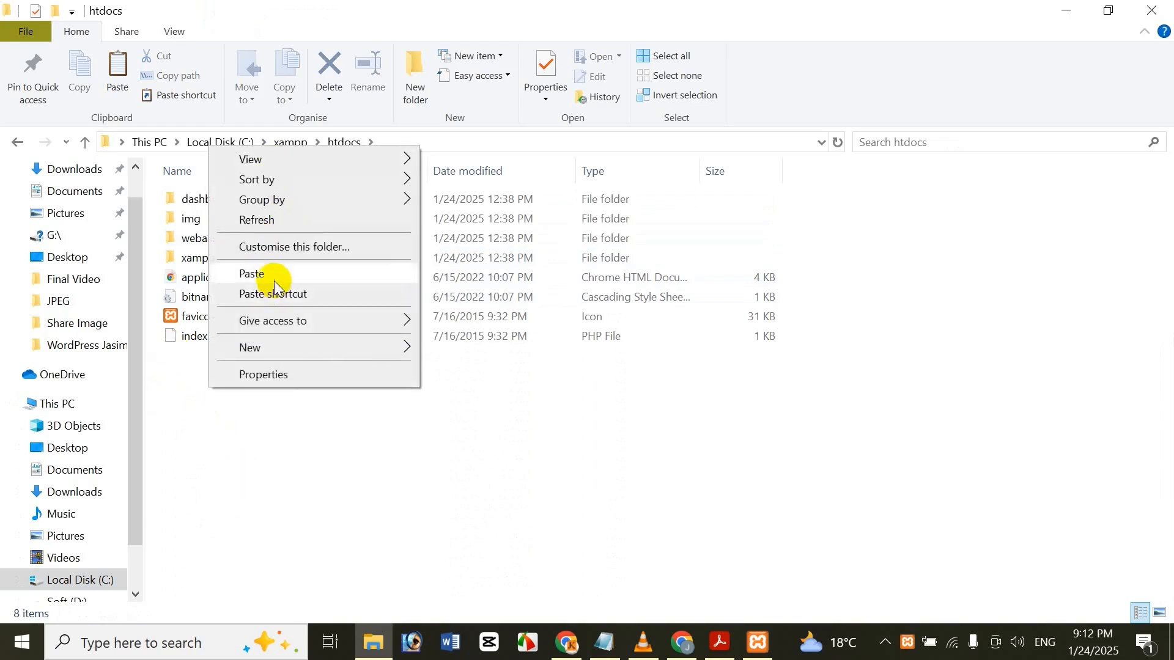
mouse_move(297, 347)
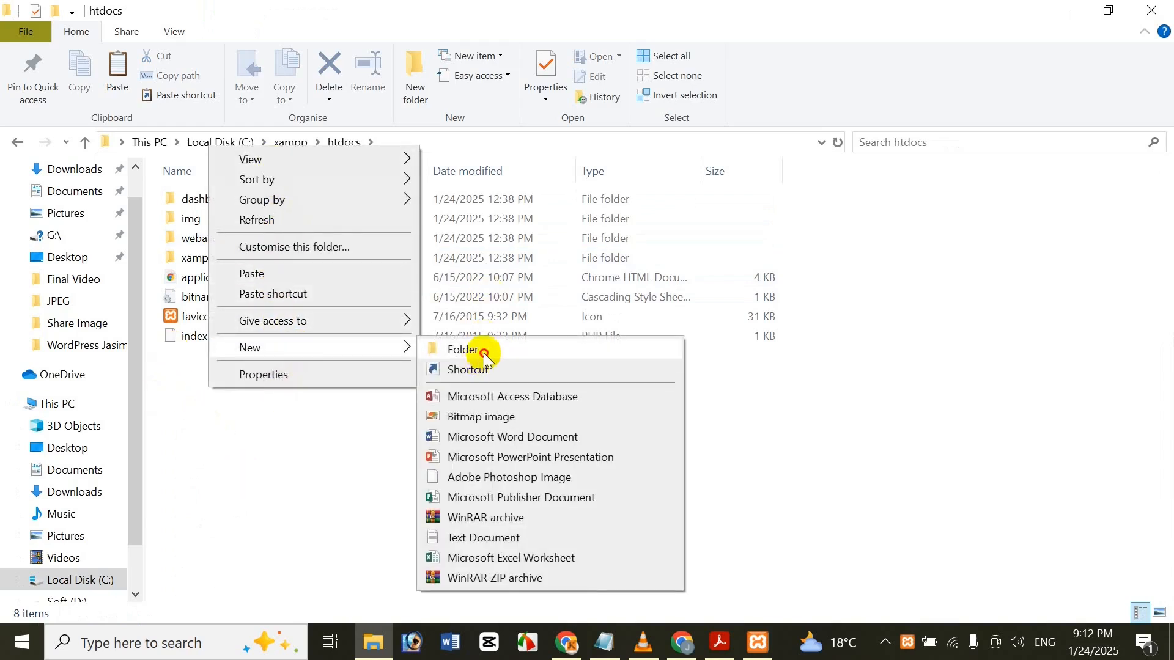
left_click(447, 349)
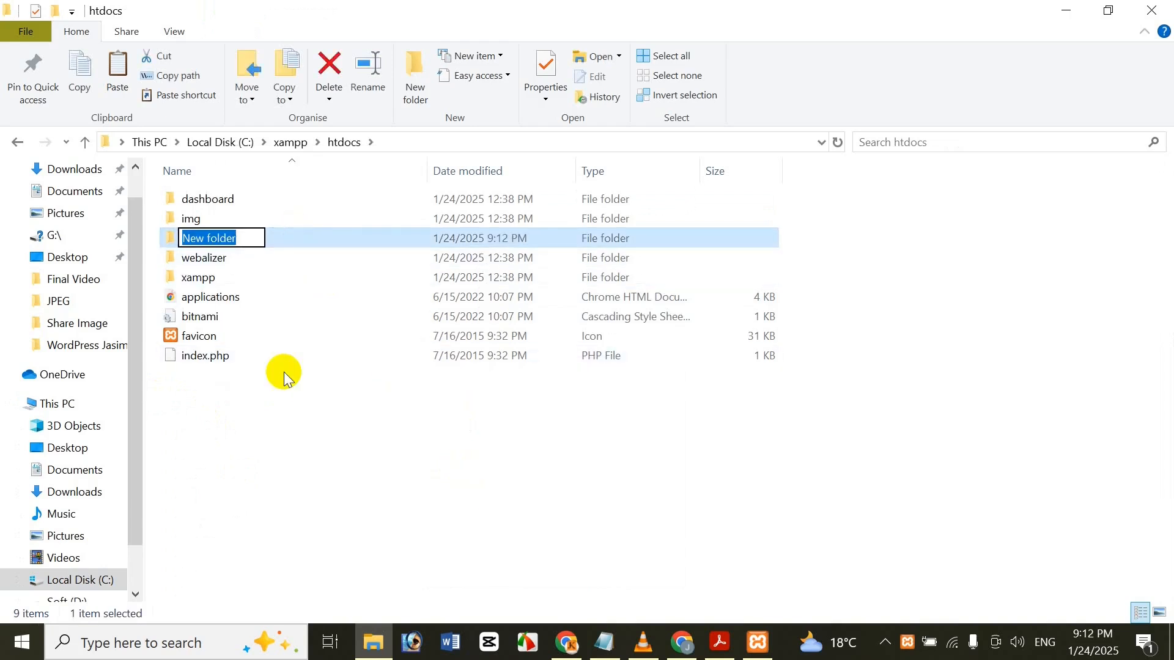
type("icche")
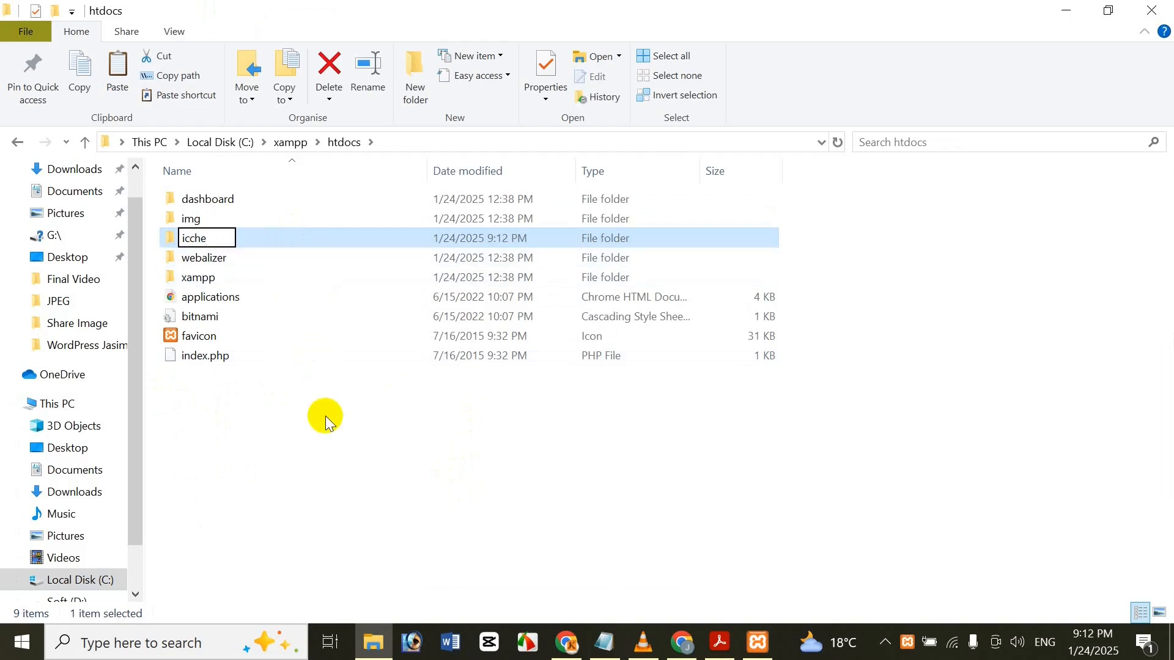
key("Return")
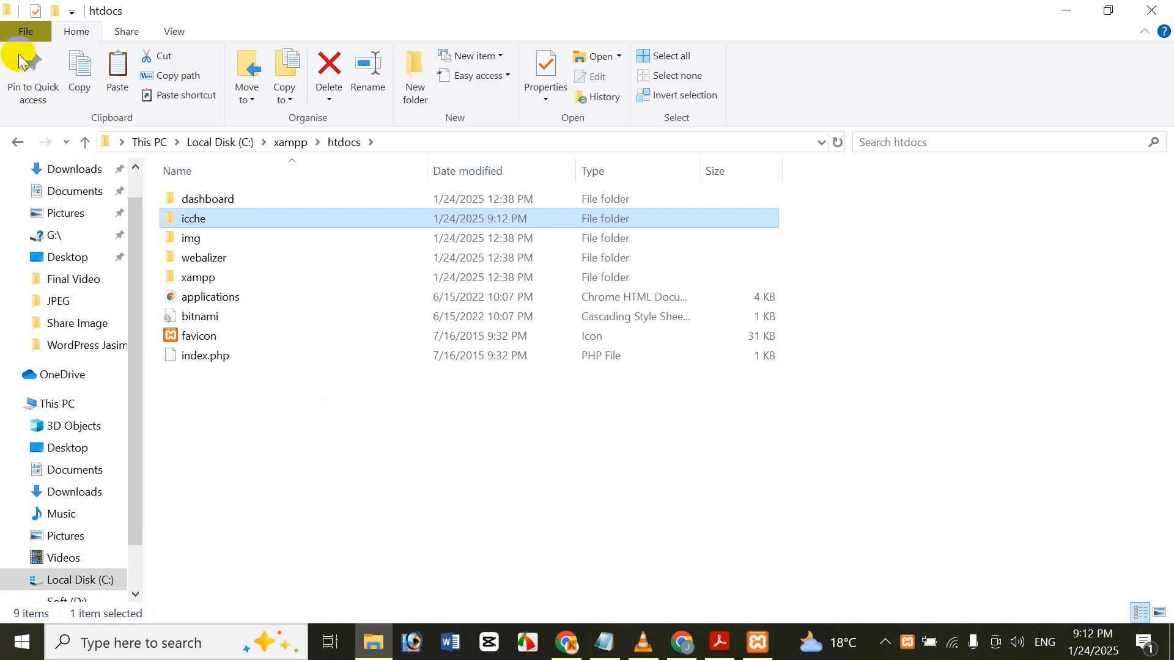
double_click(197, 212)
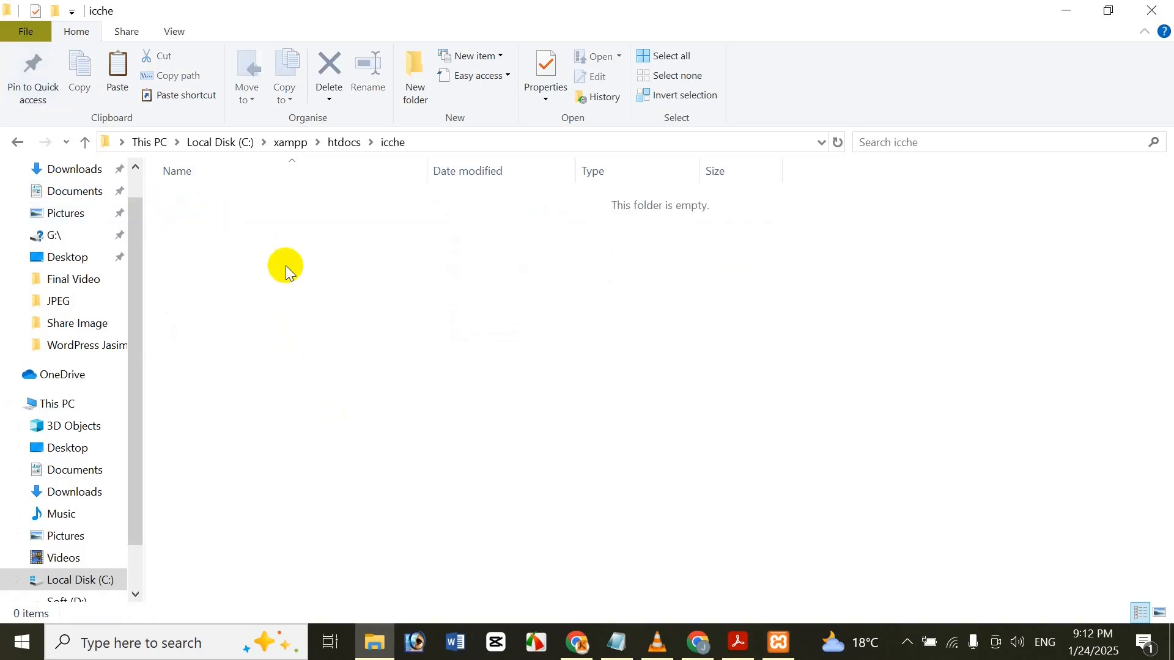
Paste the copied WordPress files into the icche folder.
key("ctrl+v")
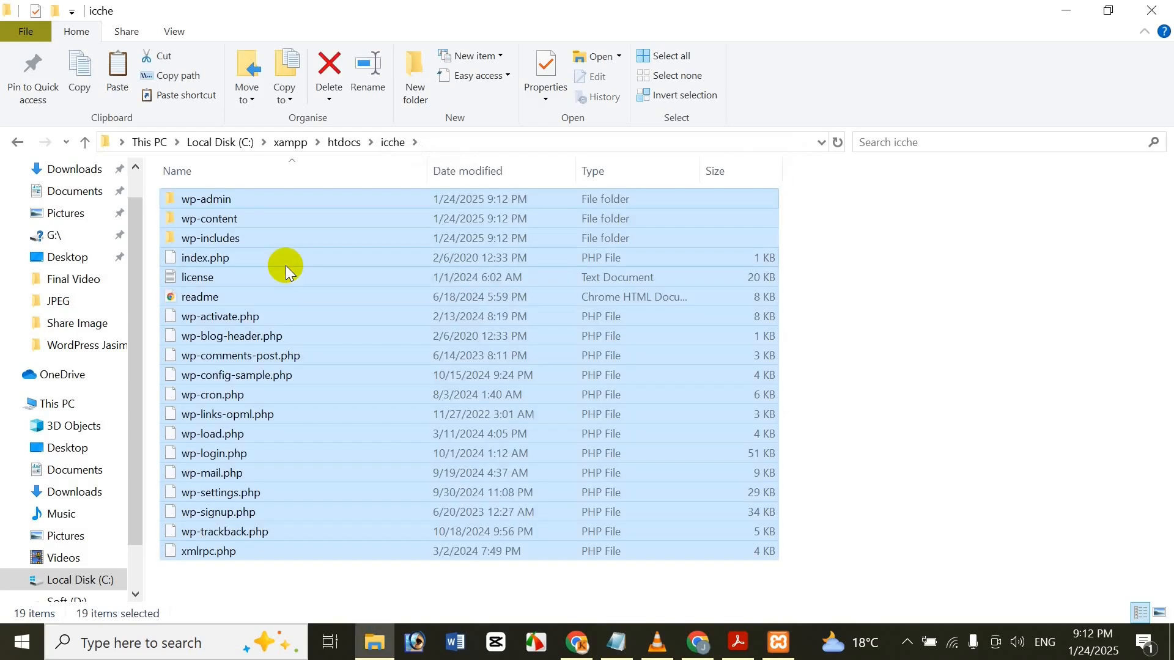
left_click(885, 251)
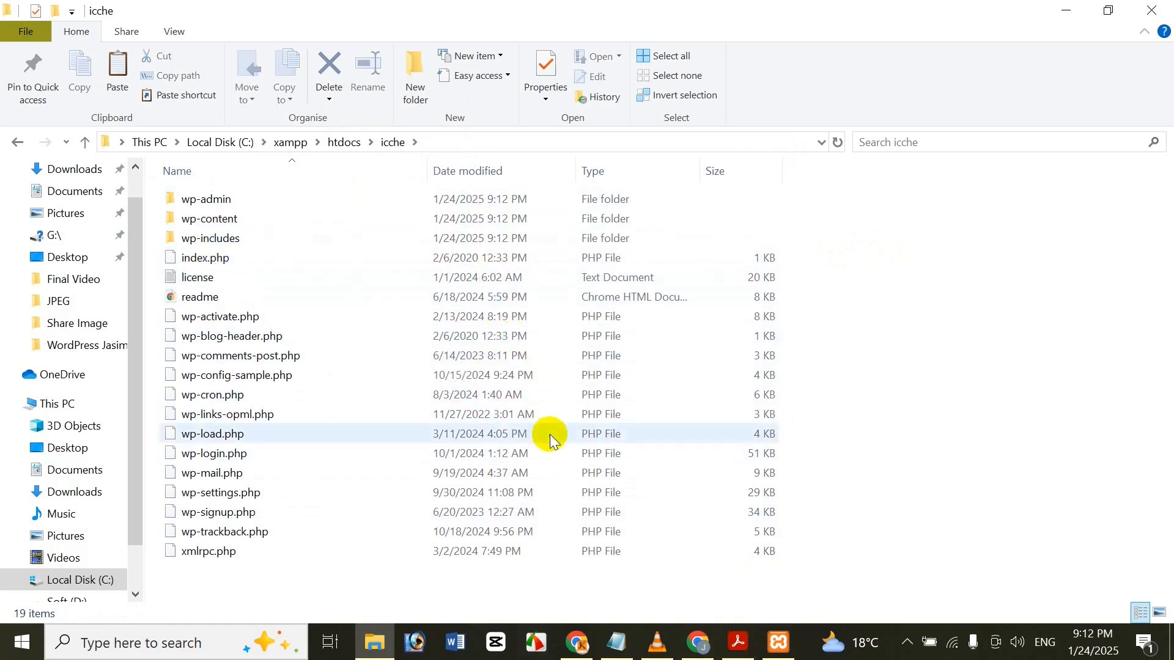
In a new Chrome tab, go to localhost/icche after rechecking the icche folder's files.
left_click(694, 639)
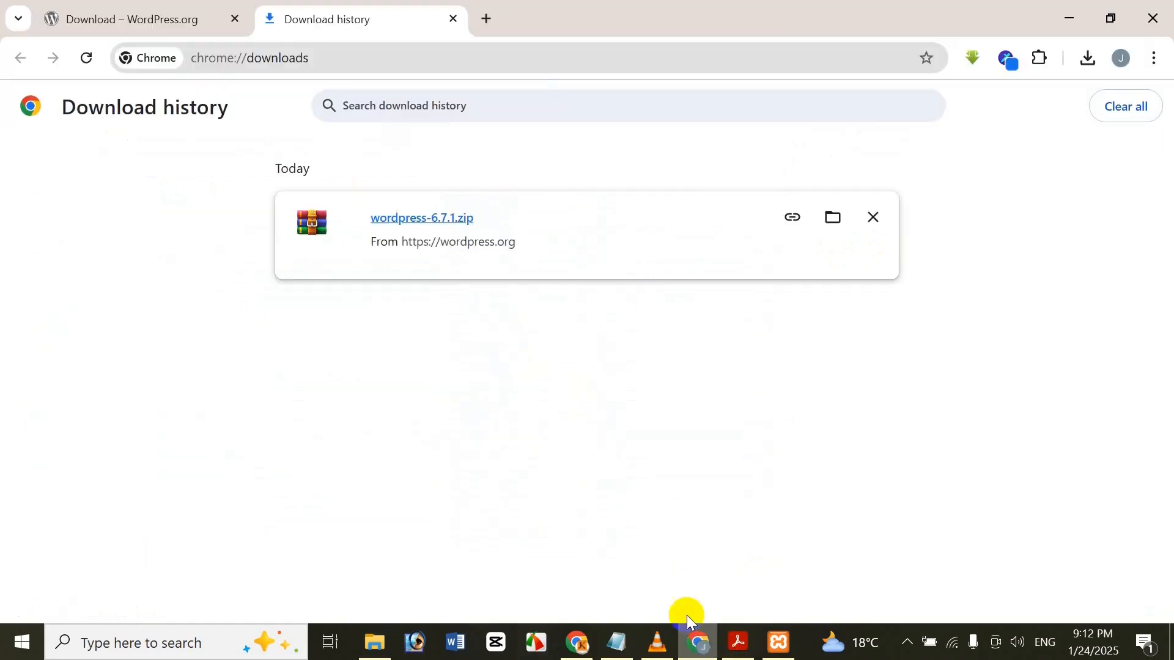
left_click(488, 19)
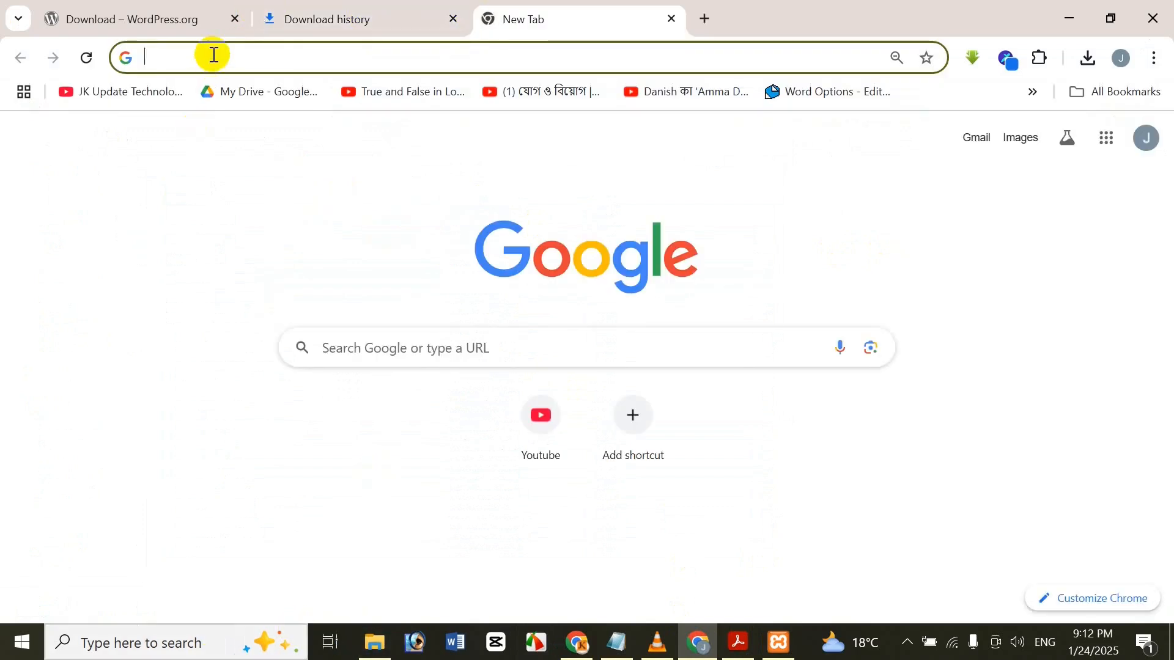
type("localhost/jasim/wp-admin")
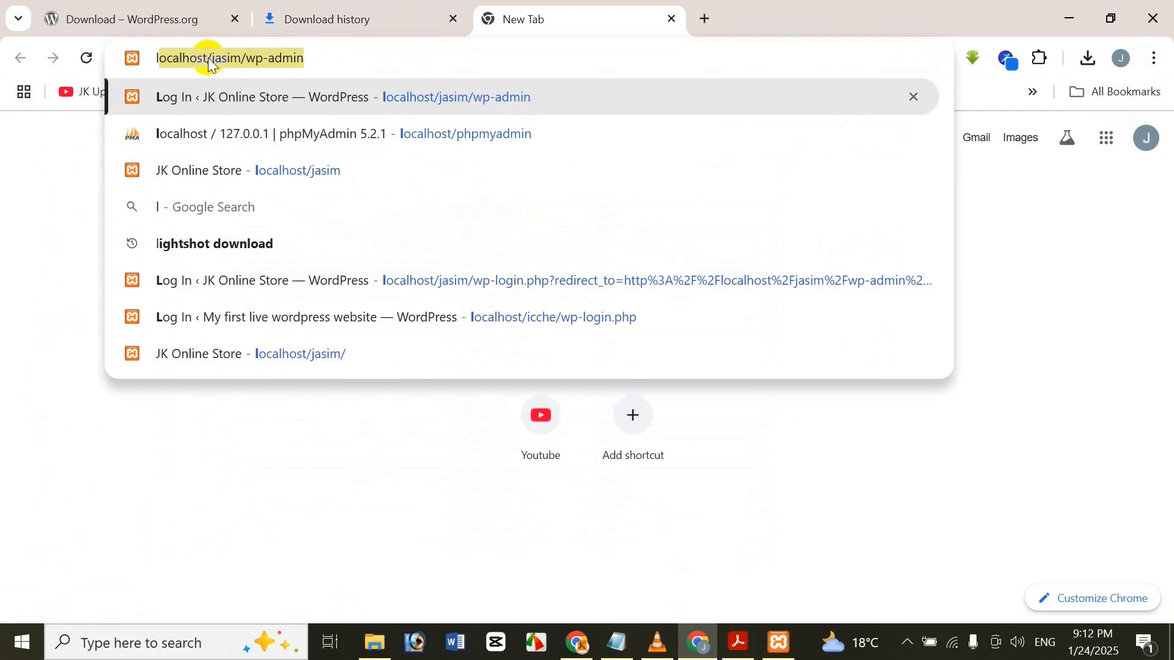
left_click(208, 59)
key("shift+End")
key("BackSpace")
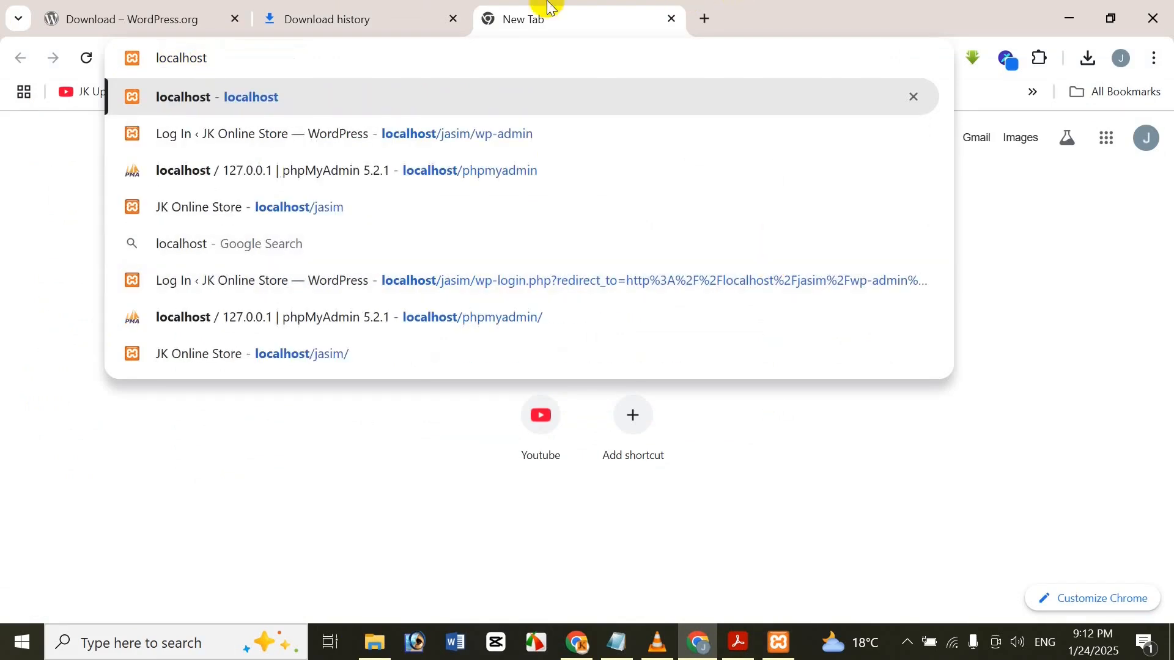
left_click(374, 640)
key("alt+Up")
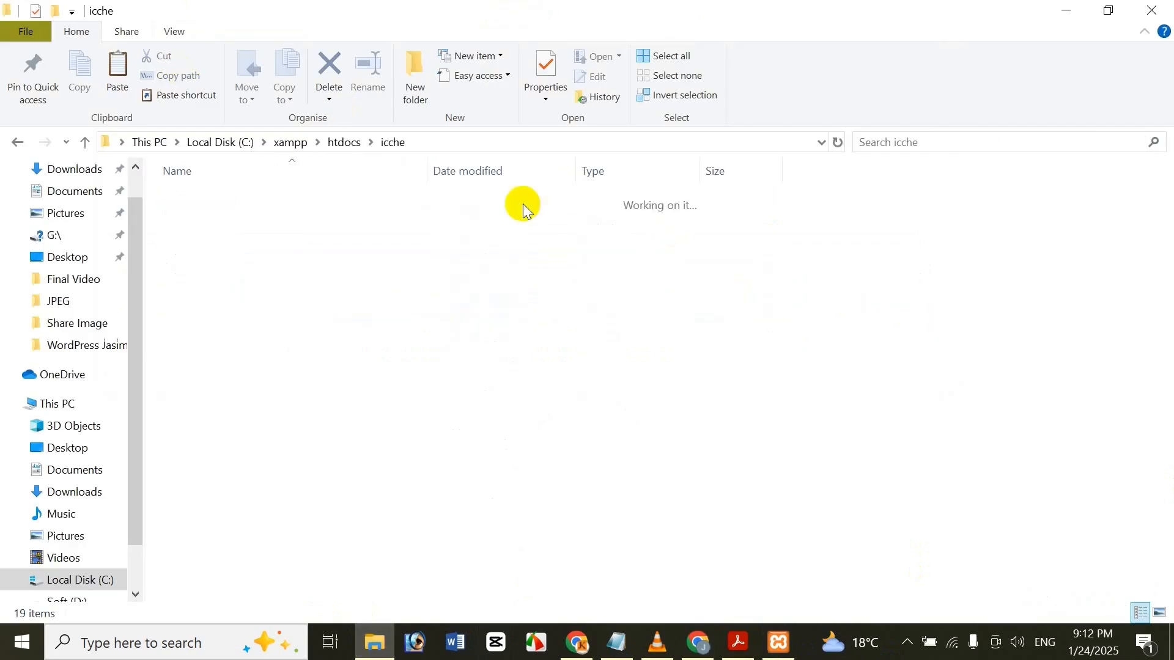
double_click(217, 221)
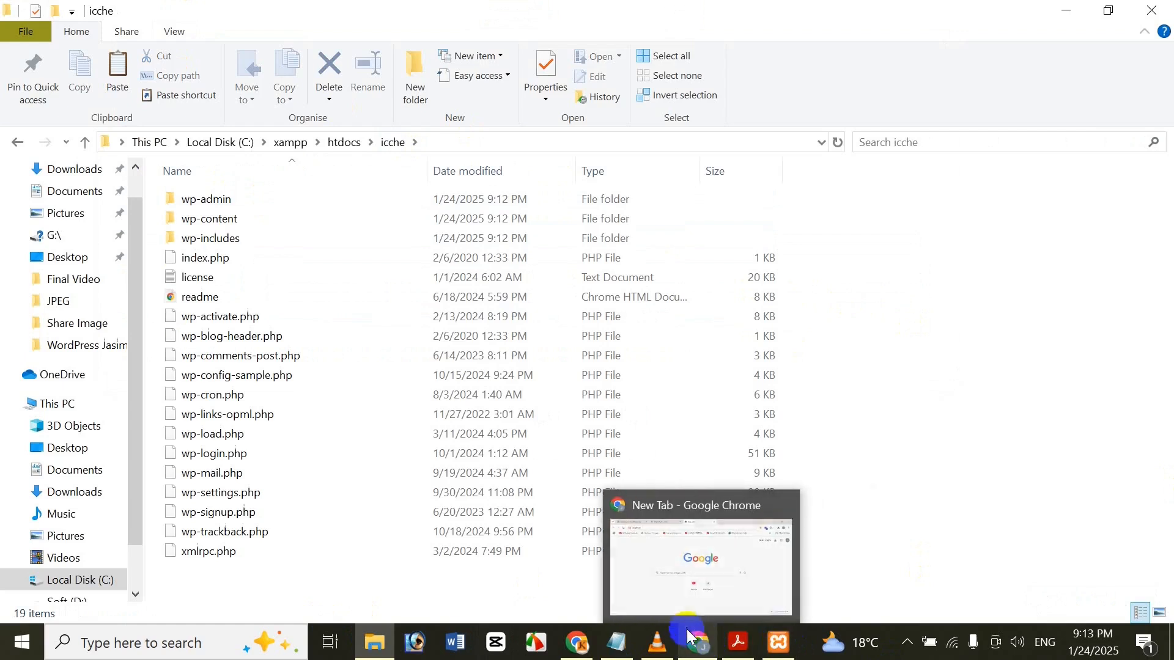
left_click(700, 648)
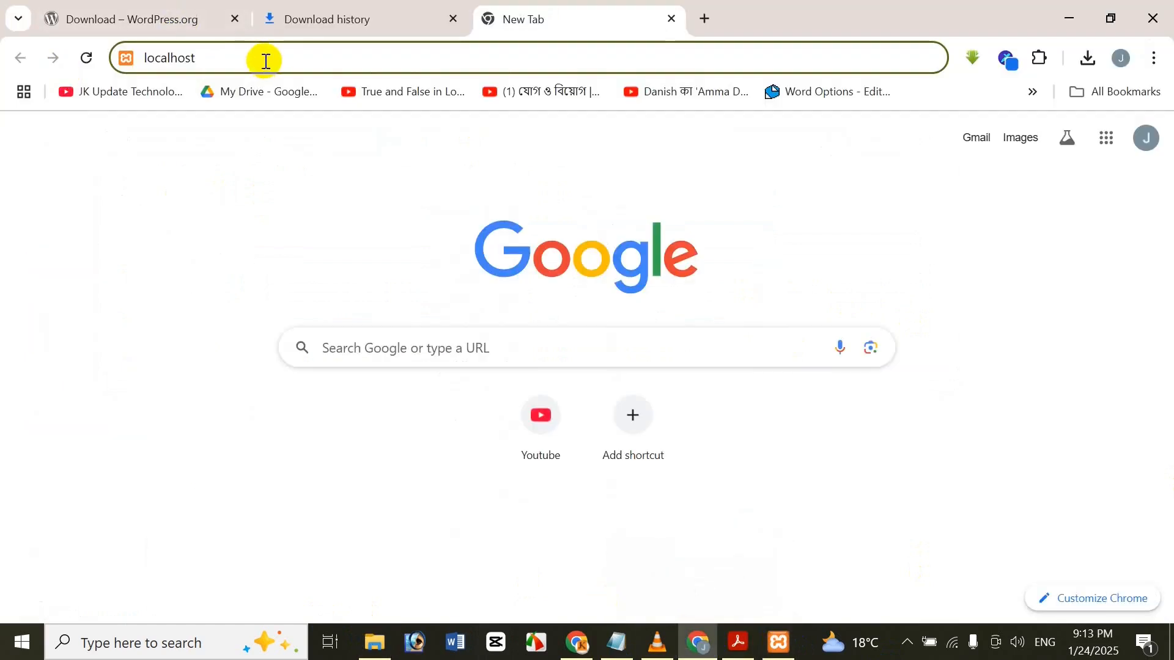
type("/i")
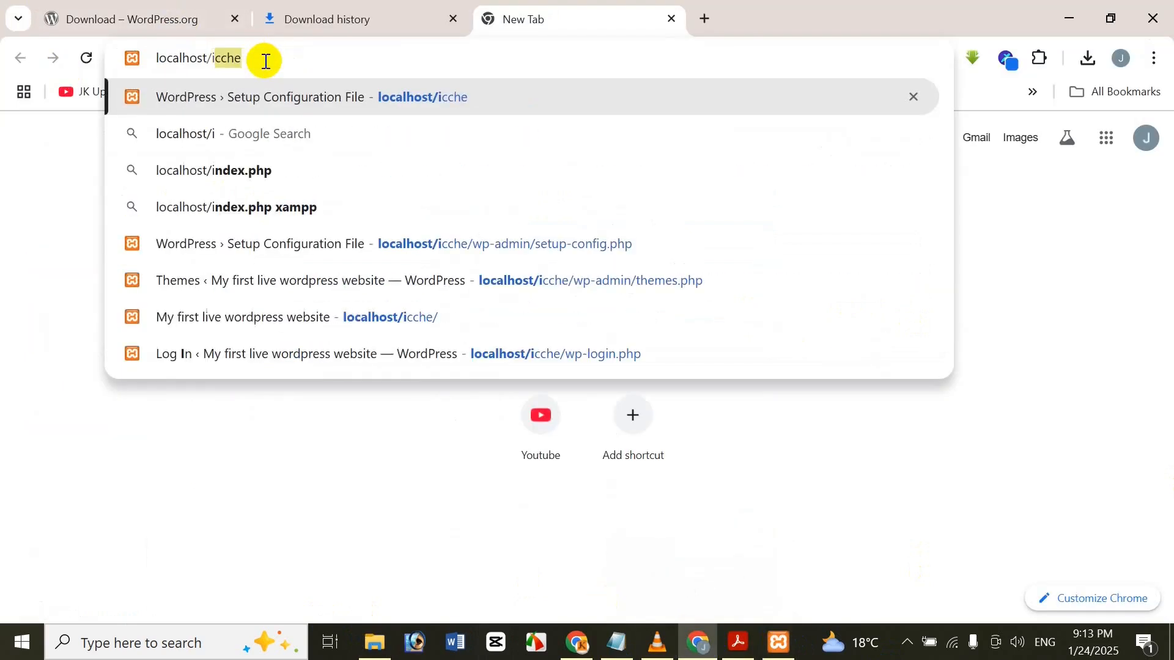
key("Return")
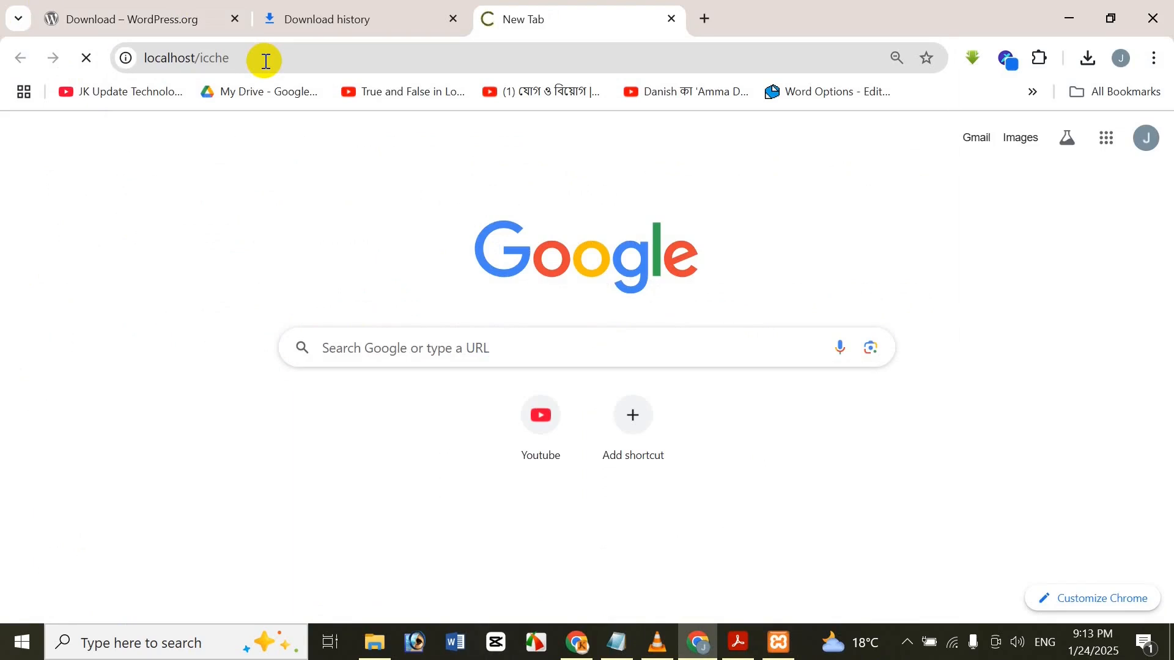
Close the leftover tabs and load localhost/icche again in a fresh tab.
left_click(671, 19)
left_click(452, 18)
left_click(267, 18)
left_click(234, 20)
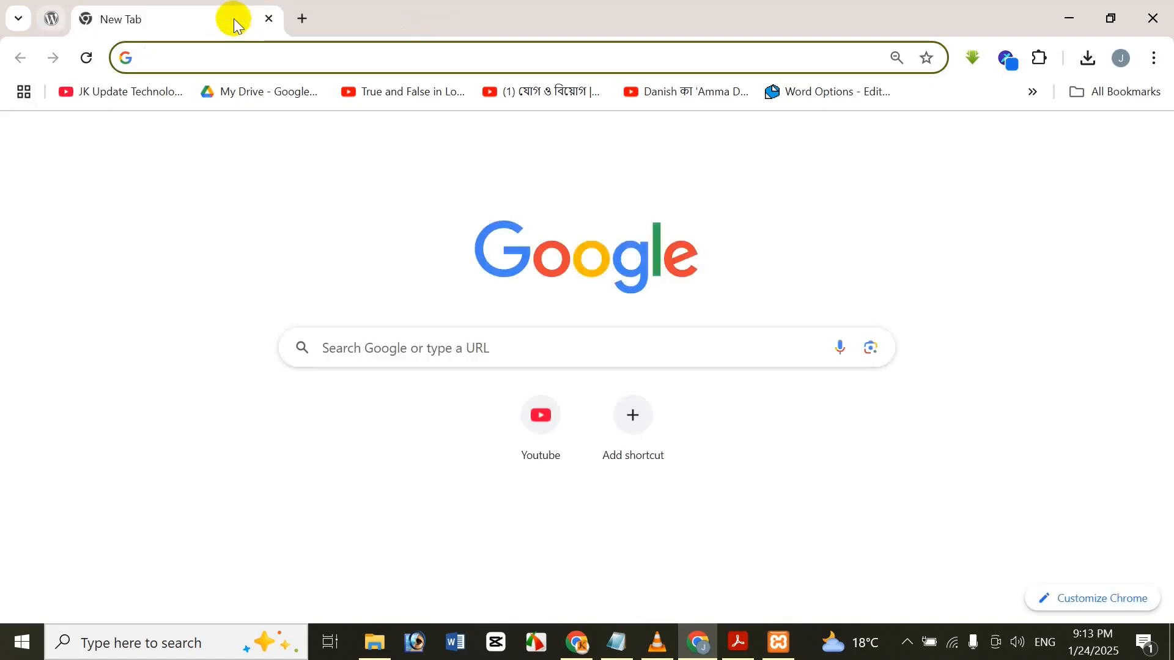
type(";")
key("BackSpace")
type("l")
key("End")
key("BackSpace")
key("BackSpace")
key("BackSpace")
key("BackSpace")
key("BackSpace")
key("BackSpace")
key("BackSpace")
key("BackSpace")
key("BackSpace")
key("BackSpace")
key("BackSpace")
key("BackSpace")
key("BackSpace")
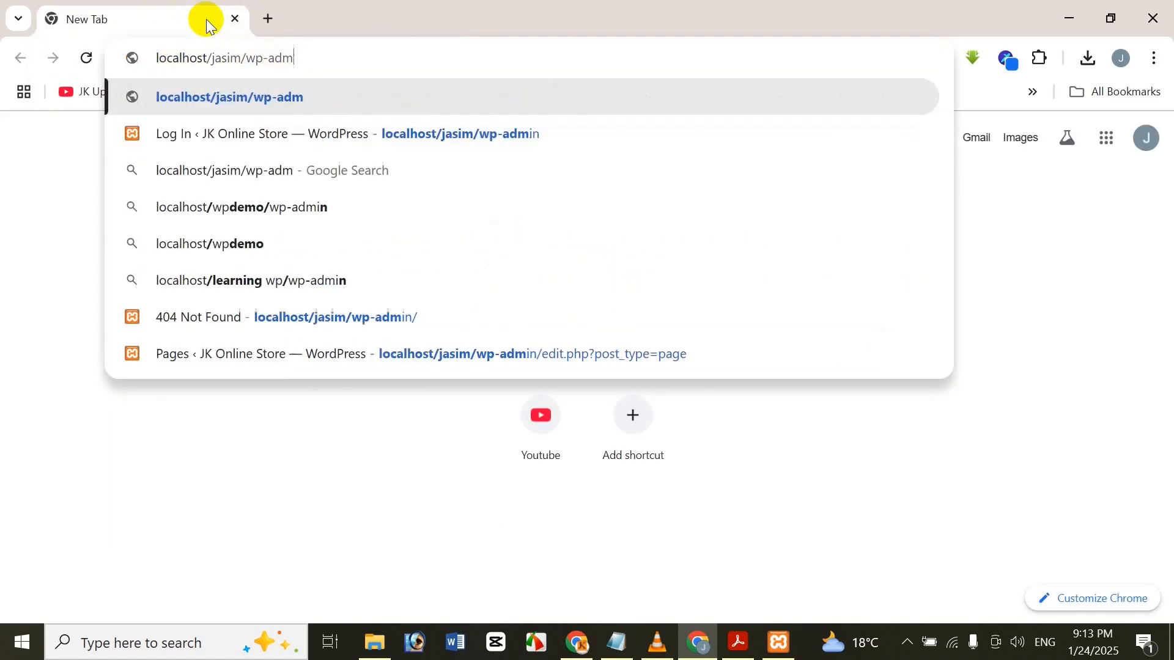
key("BackSpace")
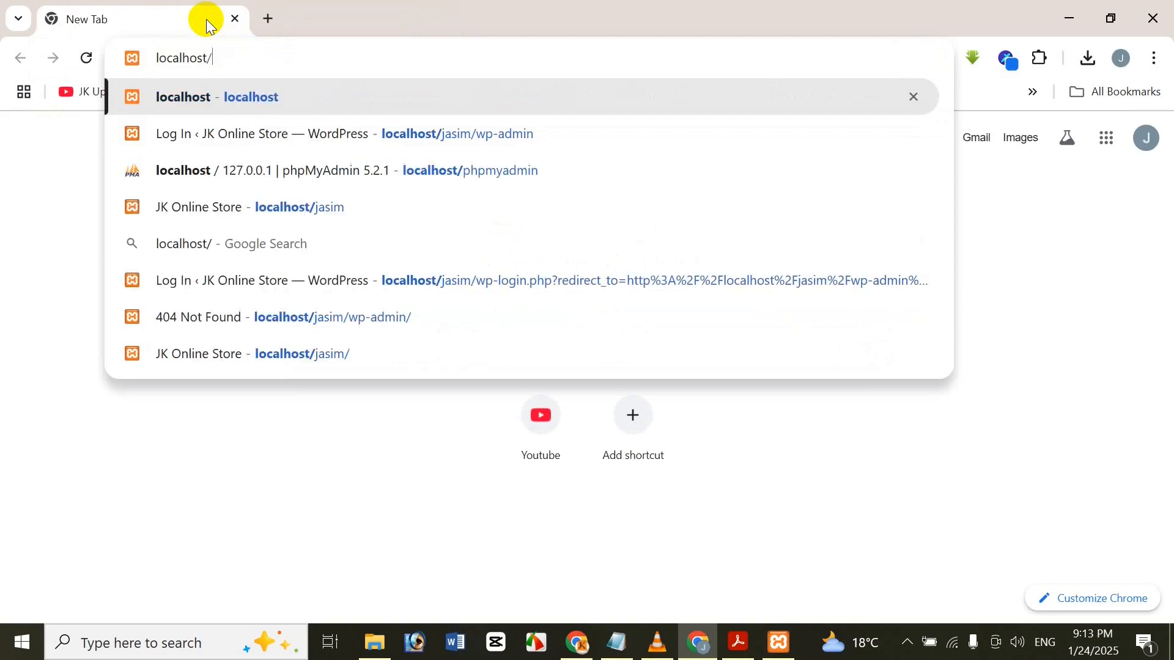
type("icche")
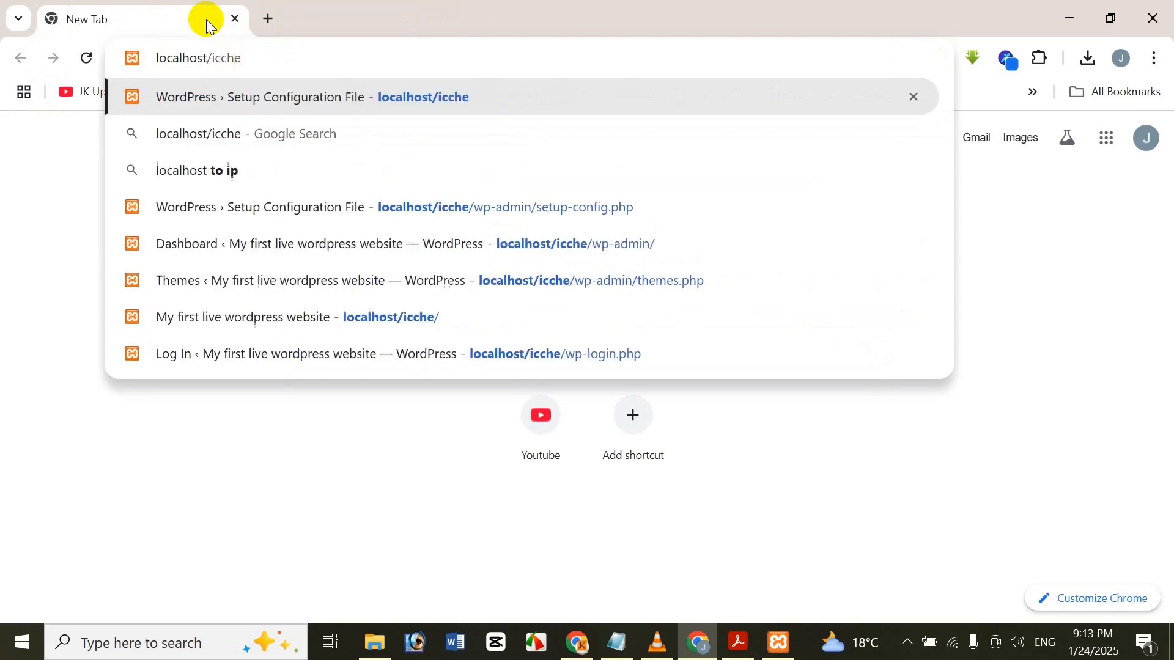
key("Return")
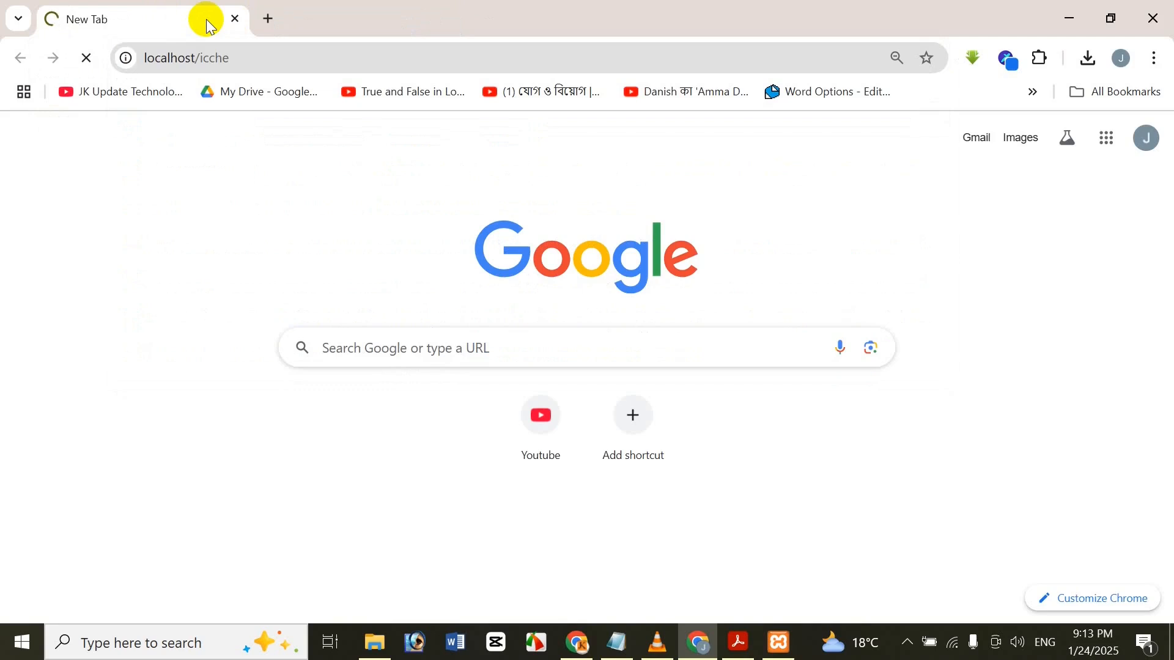
right_click(0, 659)
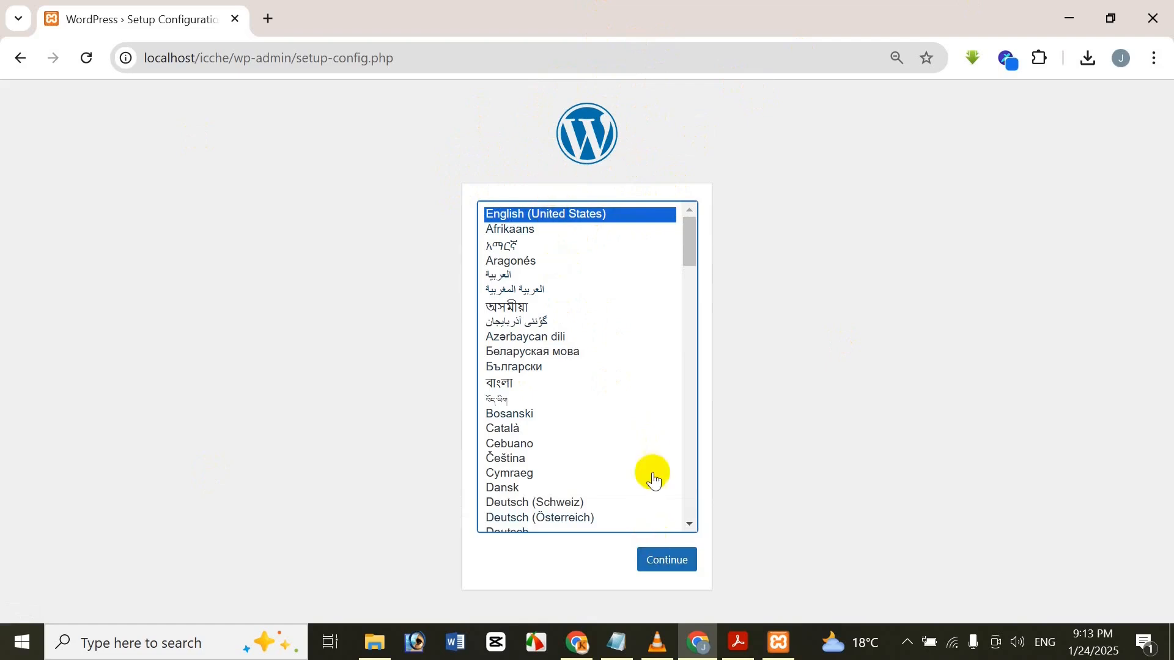
Continue the WordPress setup with English (United States) as the language.
left_click(661, 560)
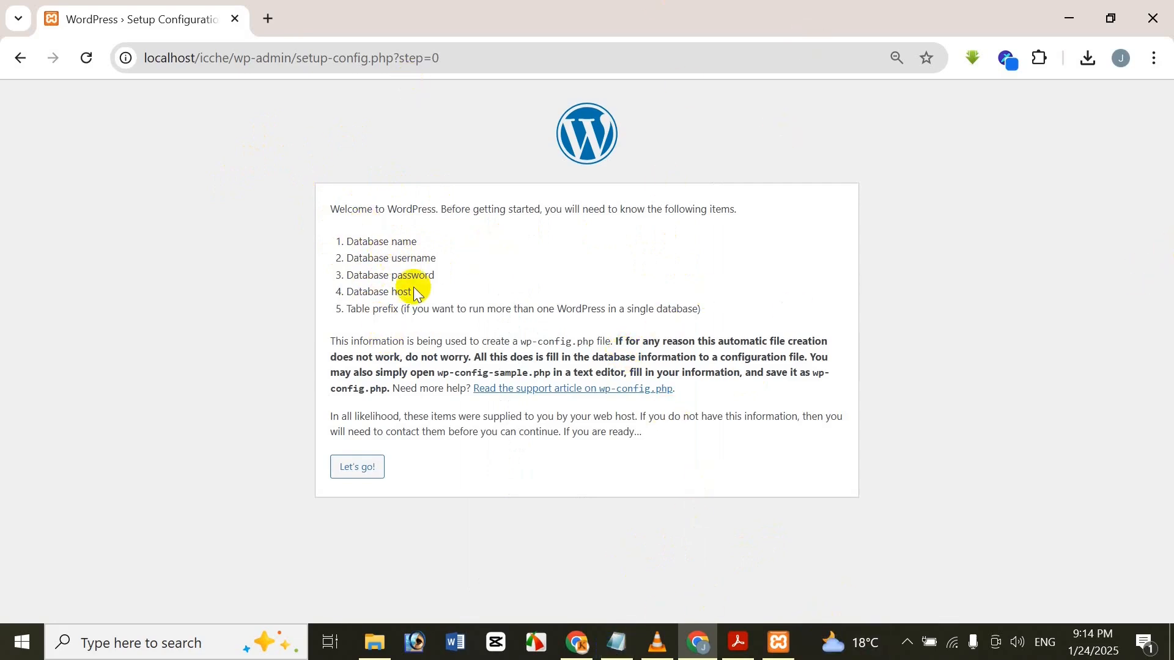
Delete the empty first line from the Icche Wordpress notes in Notepad.
left_click(617, 642)
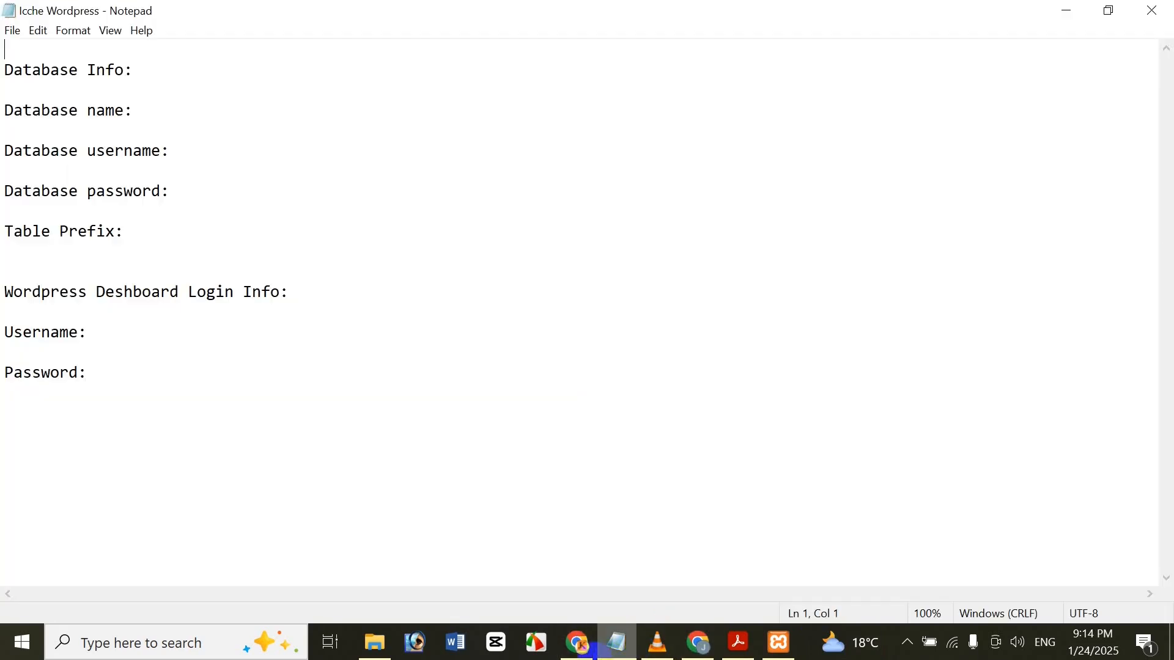
left_click(39, 131)
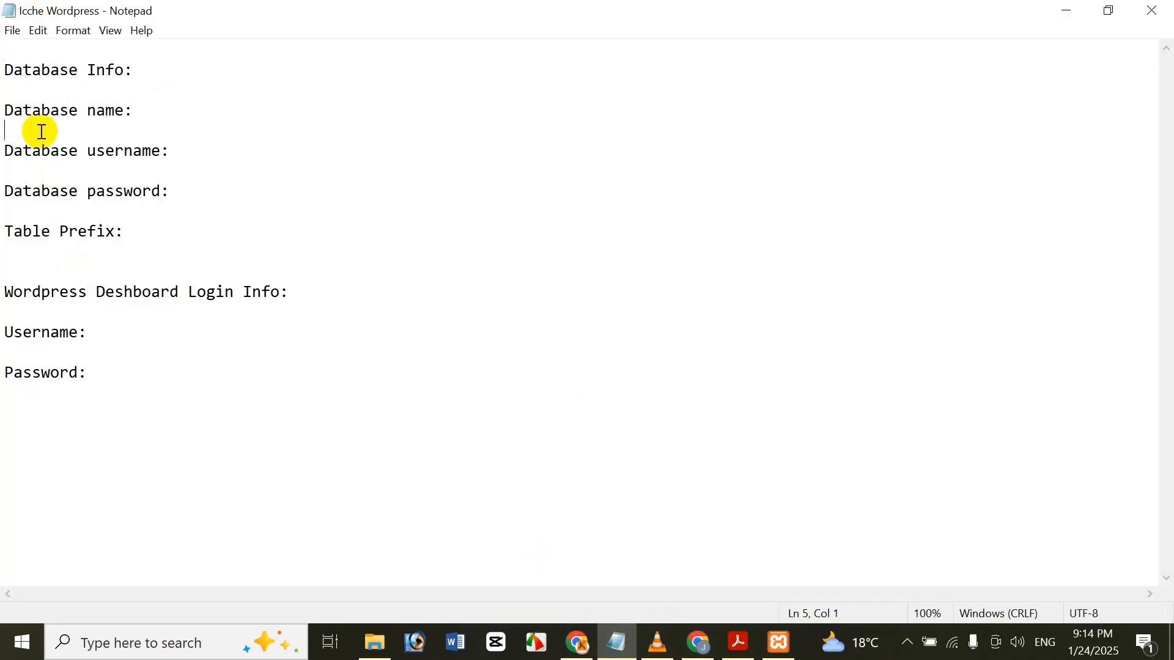
key("Delete")
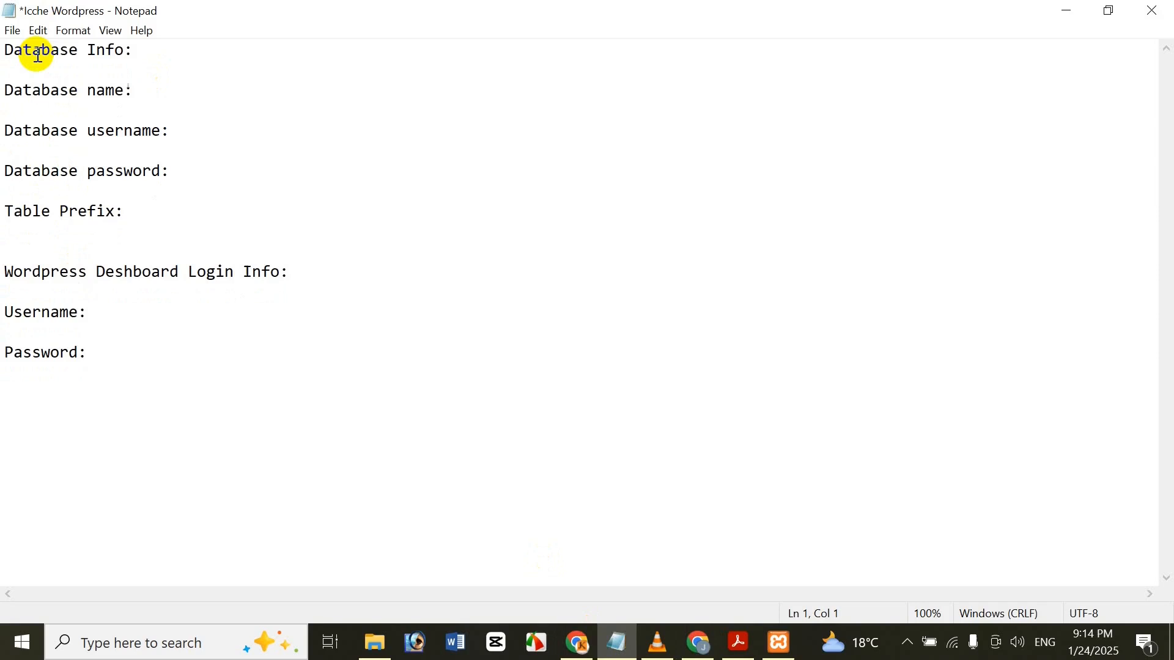
key("Return")
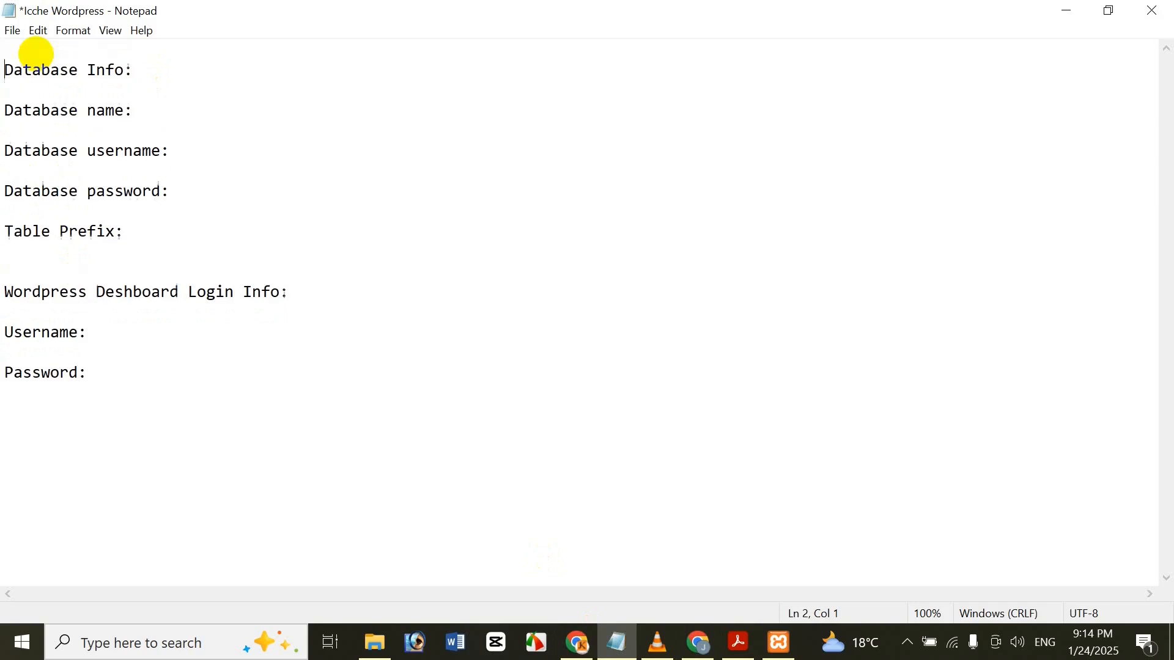
key("BackSpace")
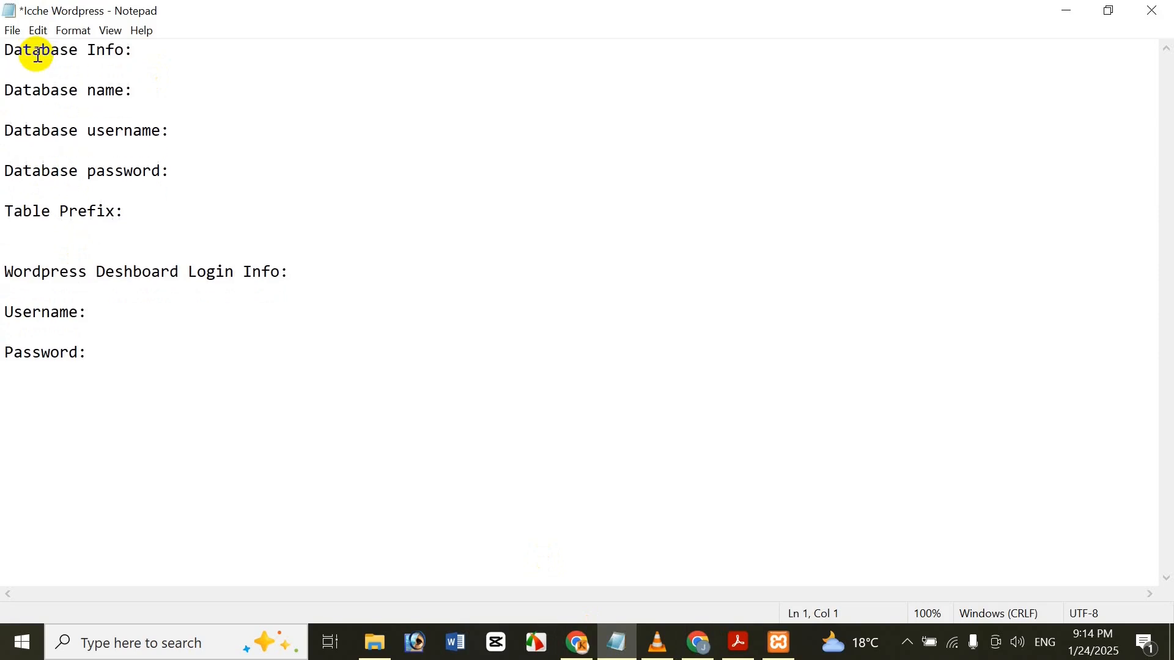
left_click(31, 50)
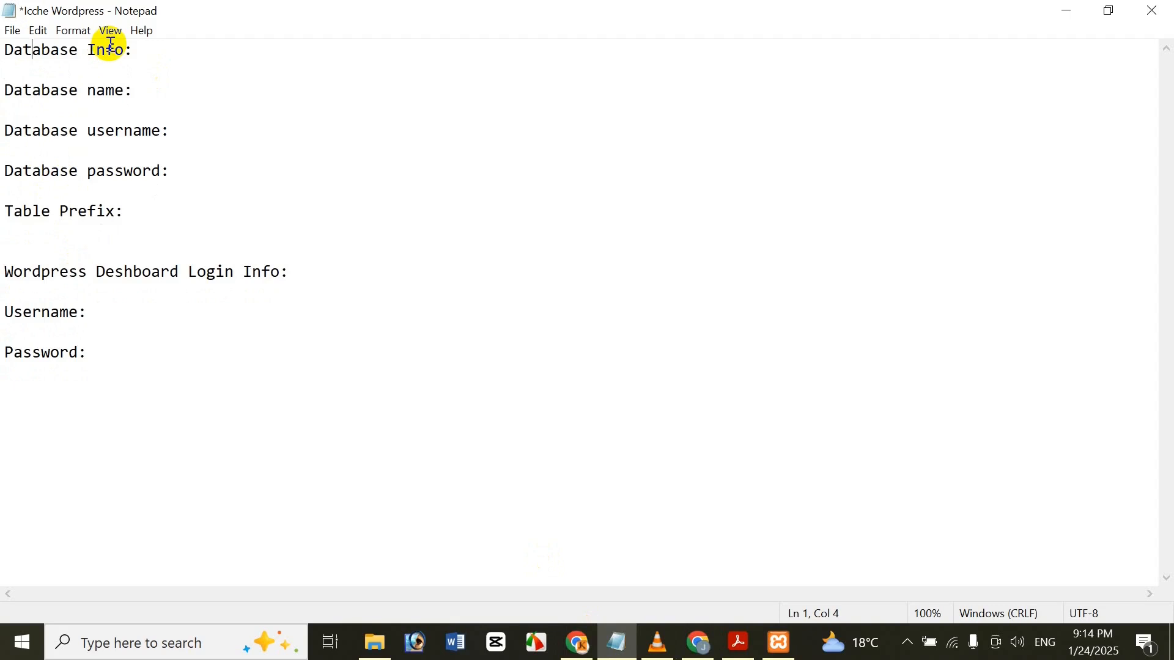
Return to the WordPress setup welcome page in Chrome.
left_click(695, 653)
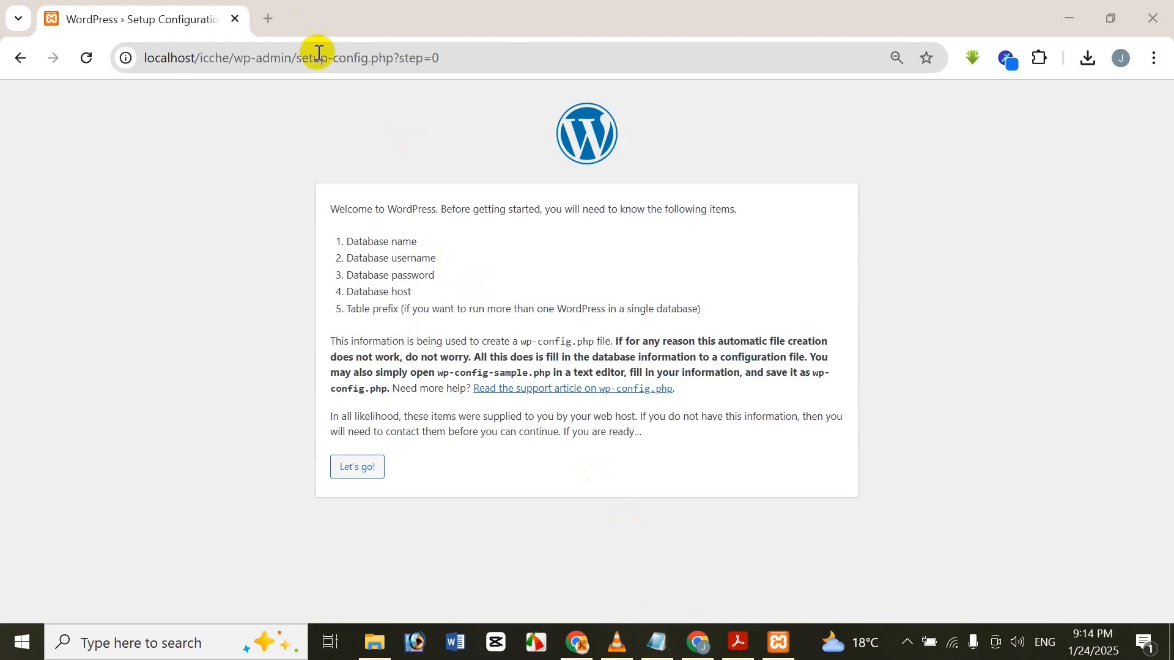
left_click(659, 642)
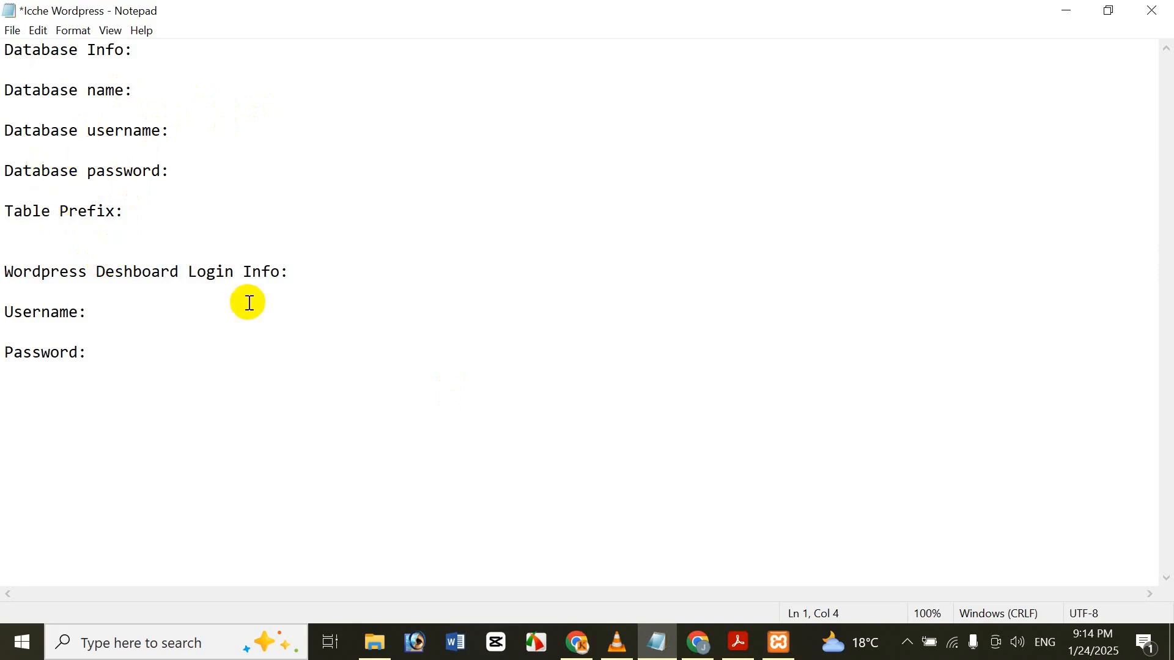
left_click(692, 650)
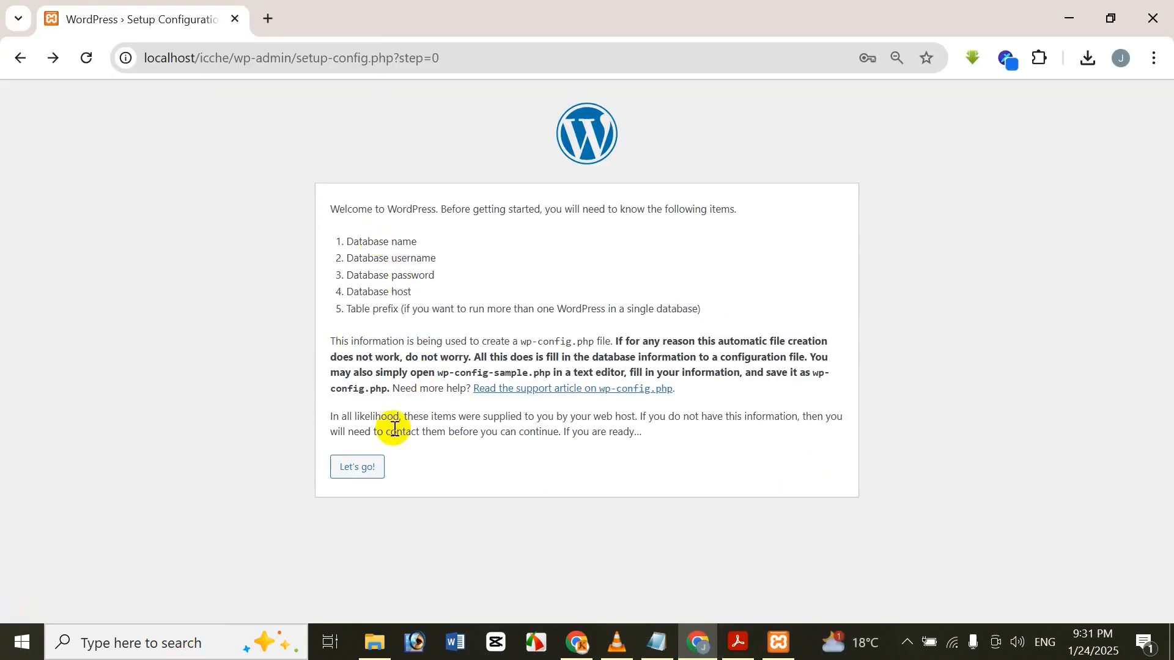
Enter priti as Database Name and replace the autofilled Username with the new database user.
left_click(366, 471)
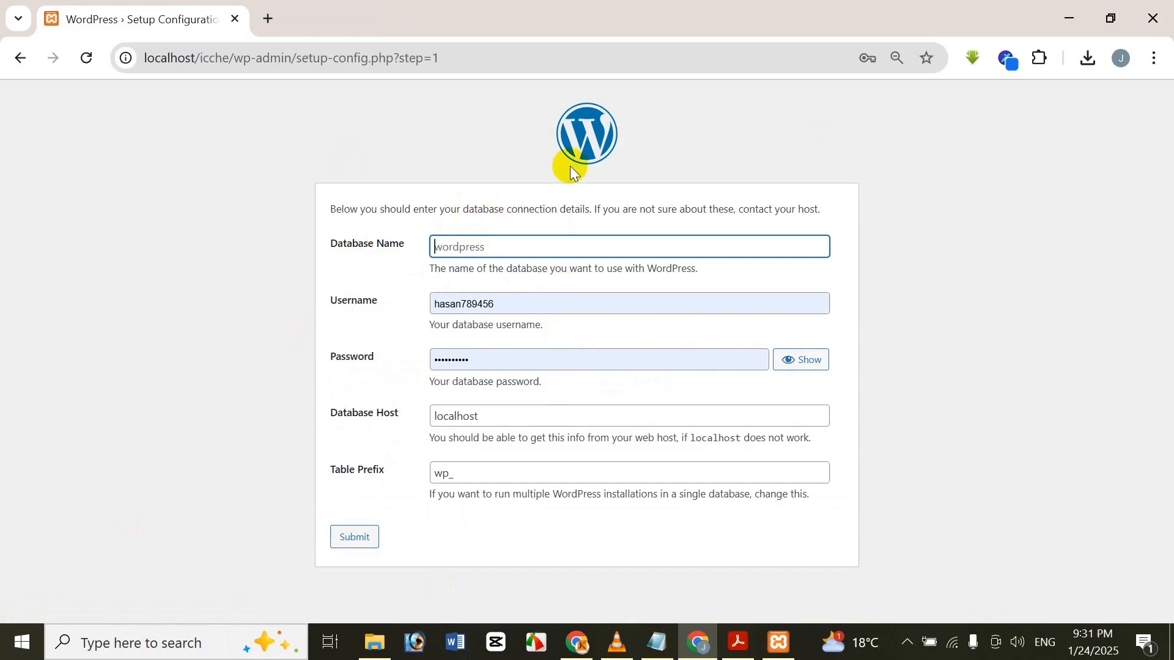
type("priti")
left_click(469, 306)
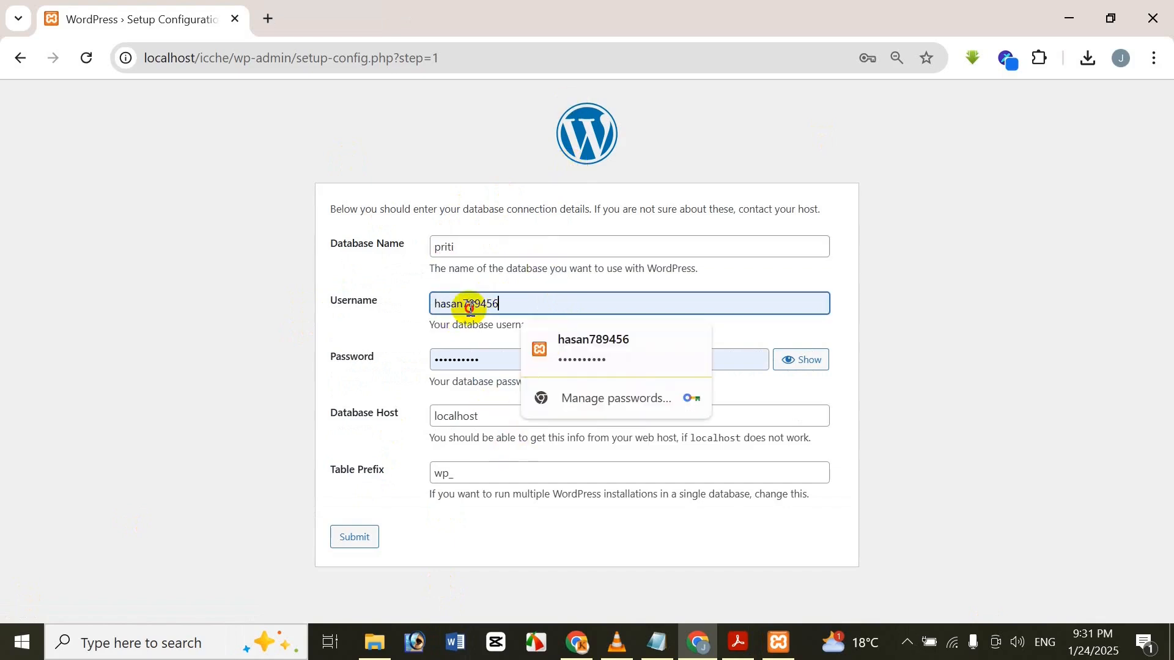
double_click(469, 306)
key("BackSpace")
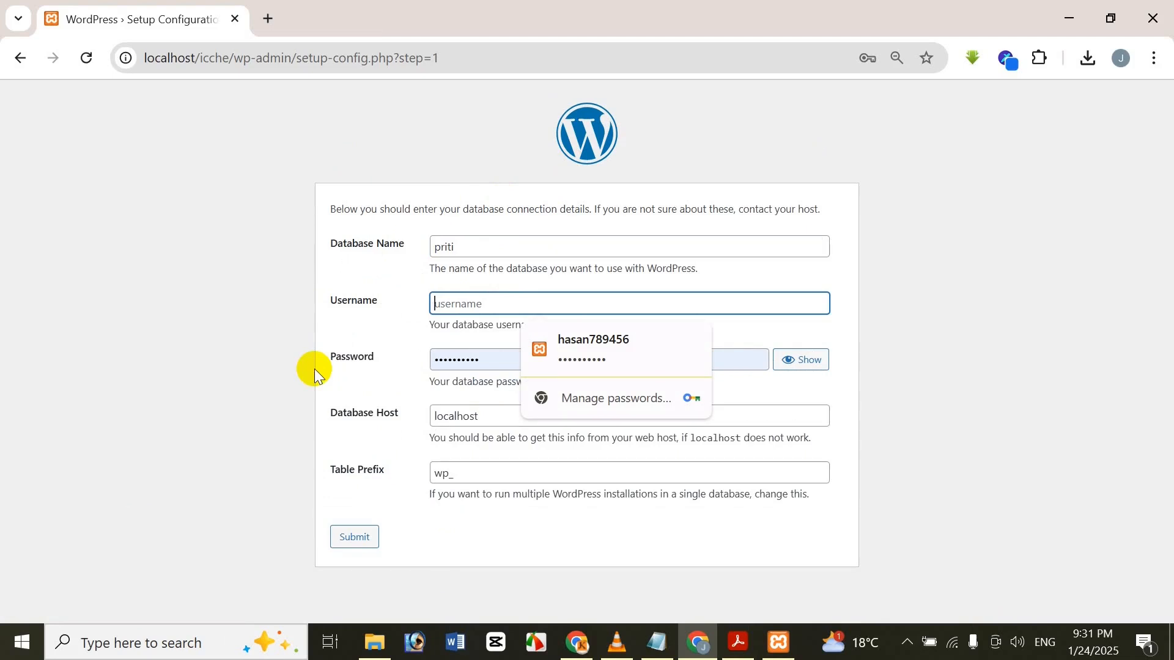
type("begum")
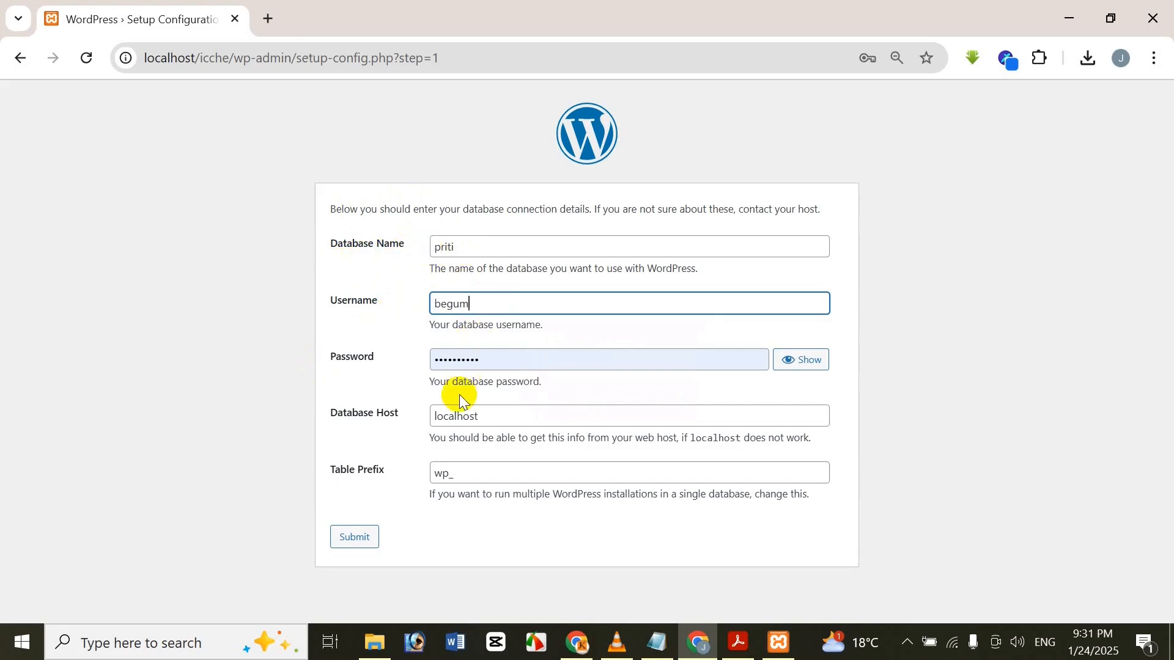
left_click(489, 360)
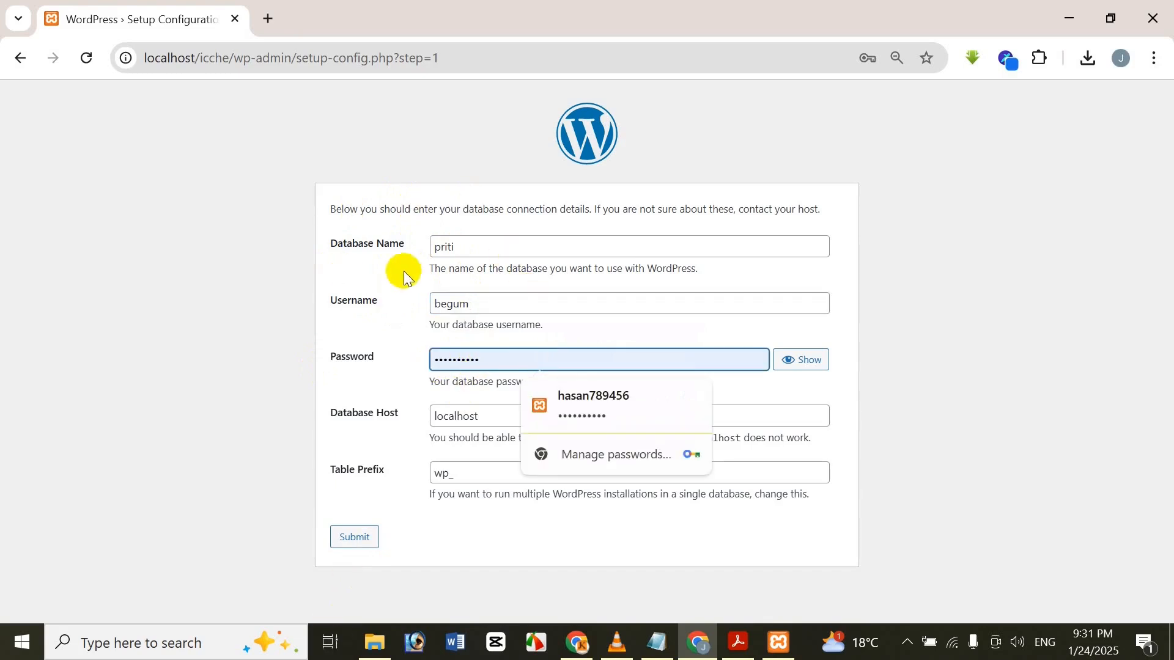
Open localhost/phpmyadmin in a new tab by replacing the suggested site path.
left_click(267, 17)
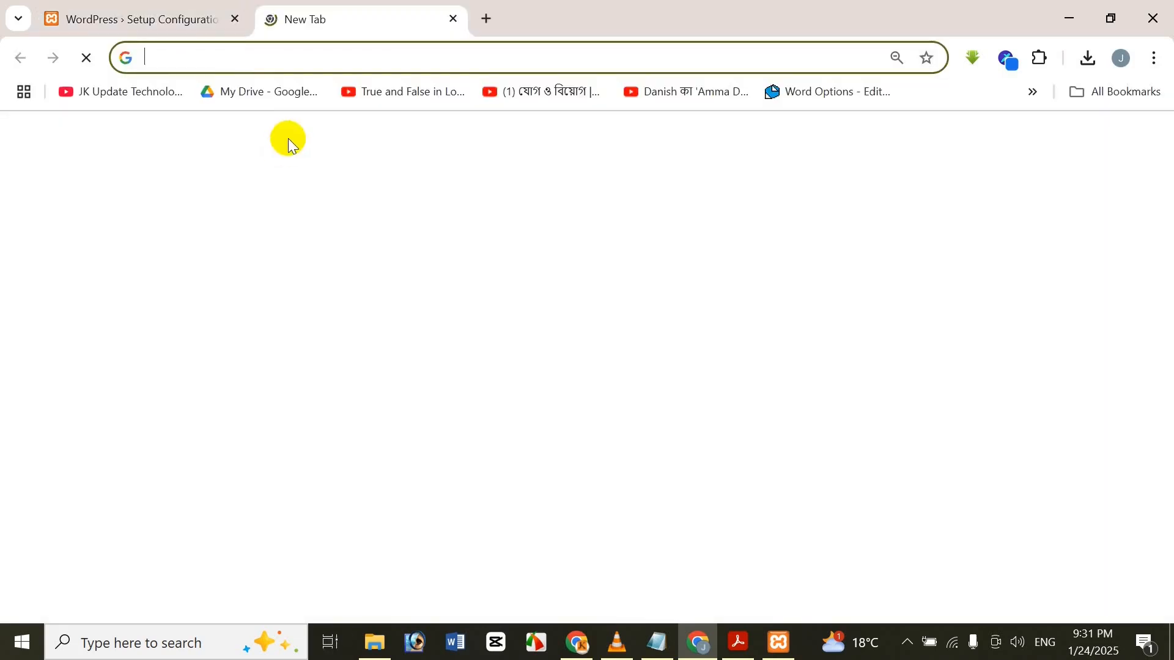
type("t")
key("BackSpace")
key("BackSpace")
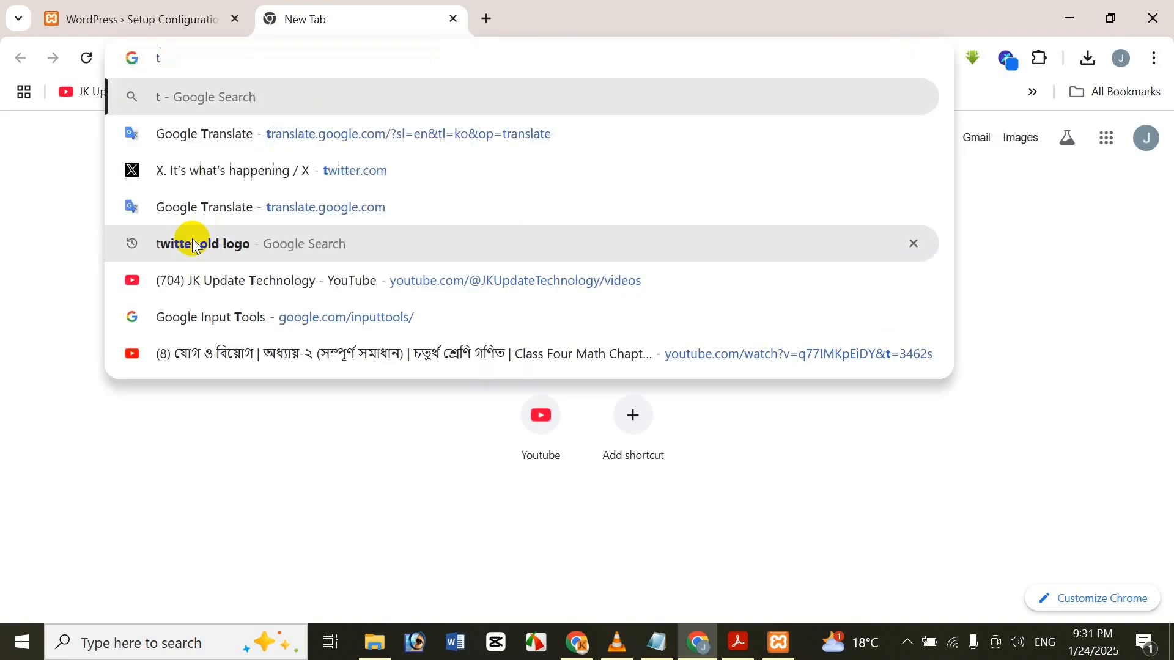
type("localhost/jasim/wp-admin")
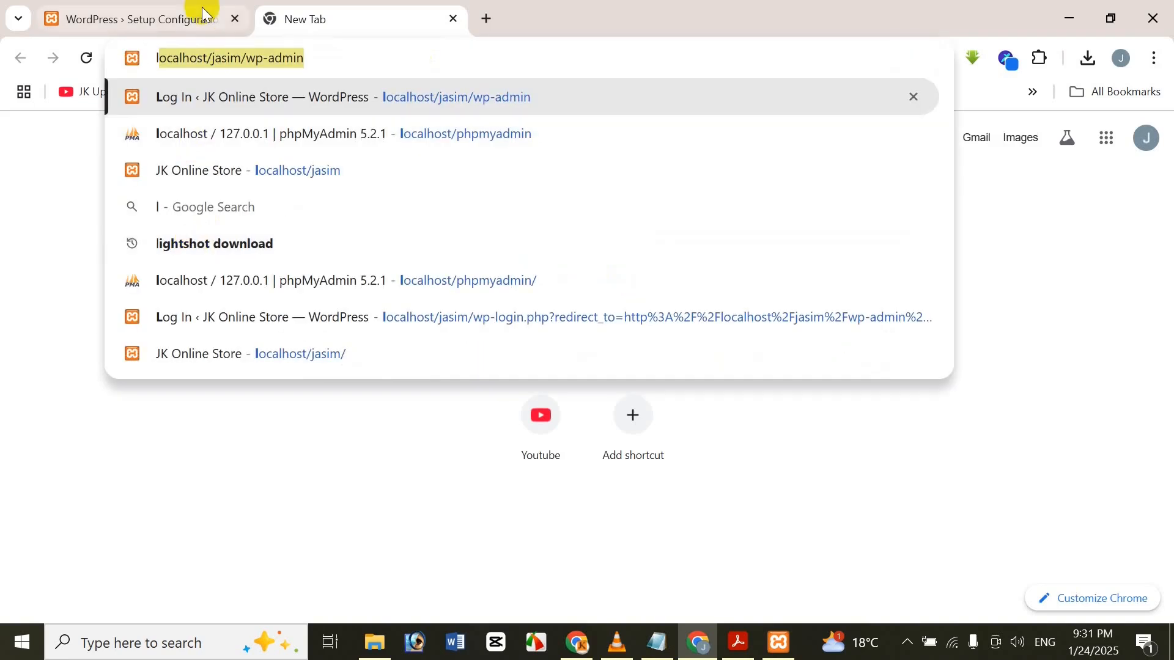
left_click(211, 58)
left_click_drag(365, 62, 486, 76)
key("BackSpace")
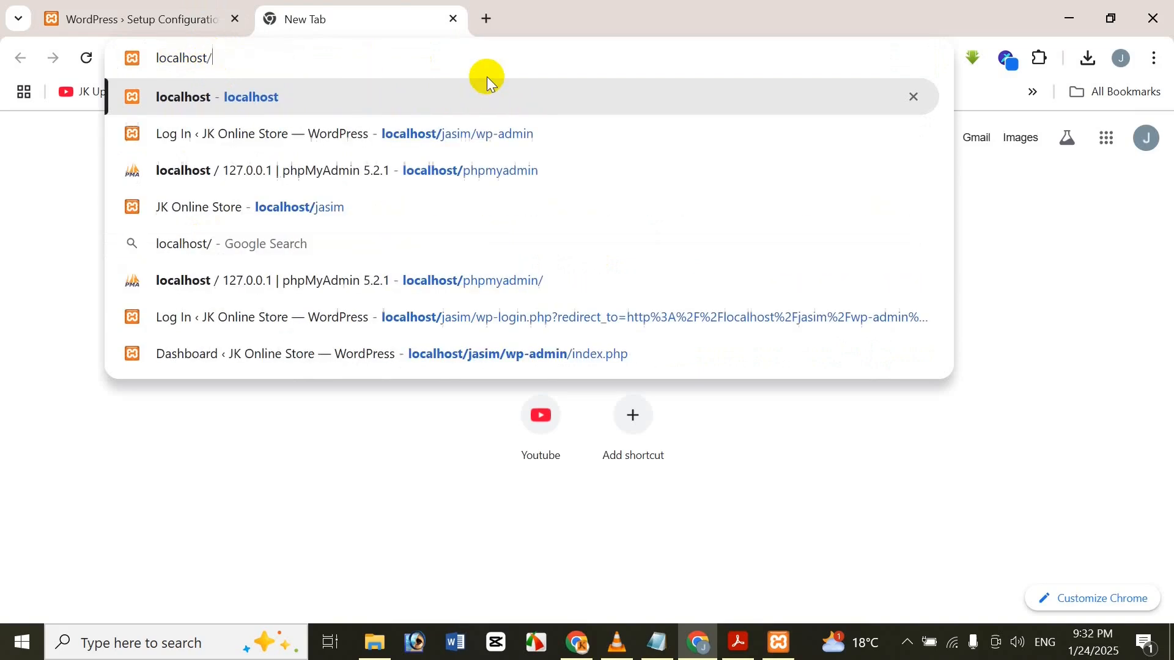
type("p")
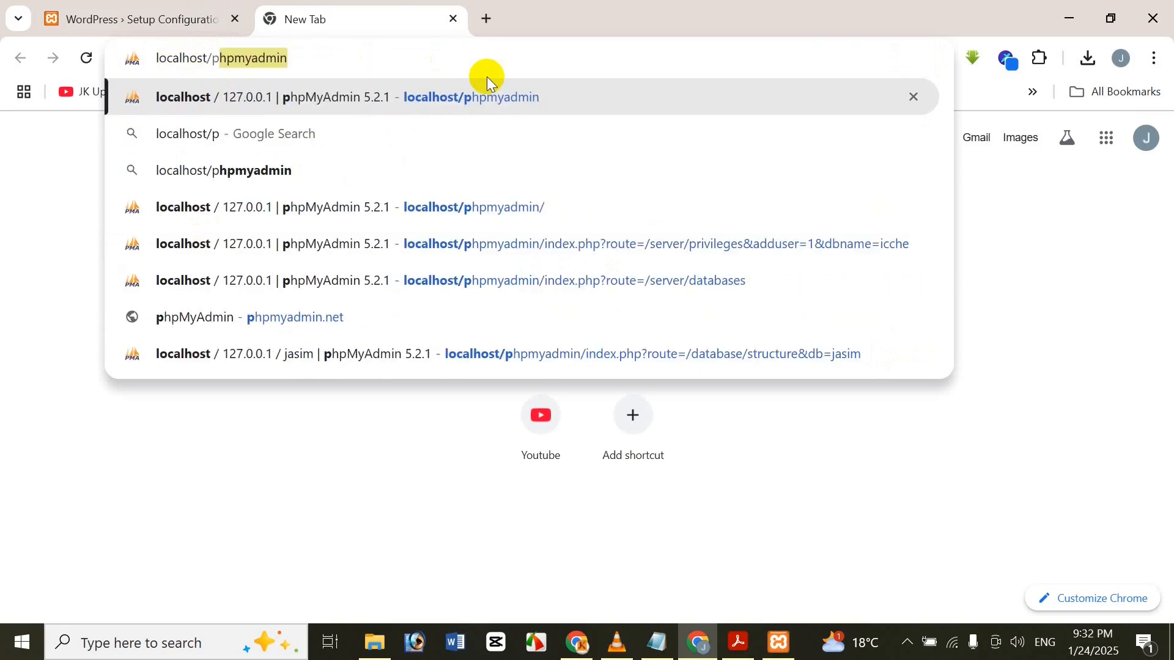
type("hp")
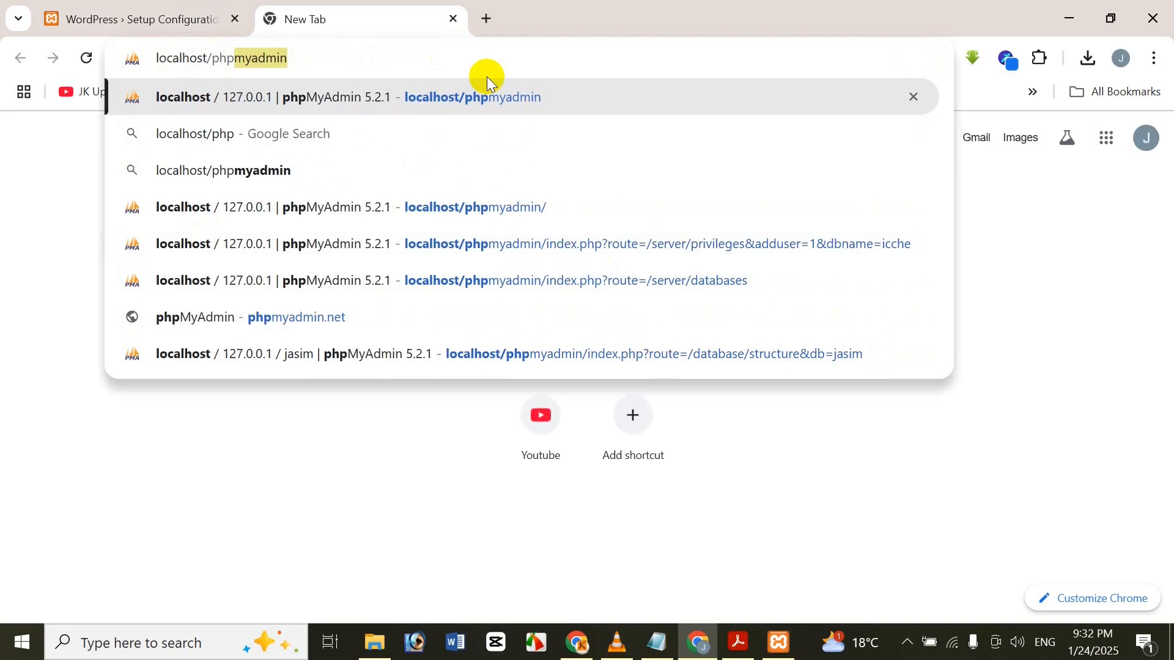
type("myadmin")
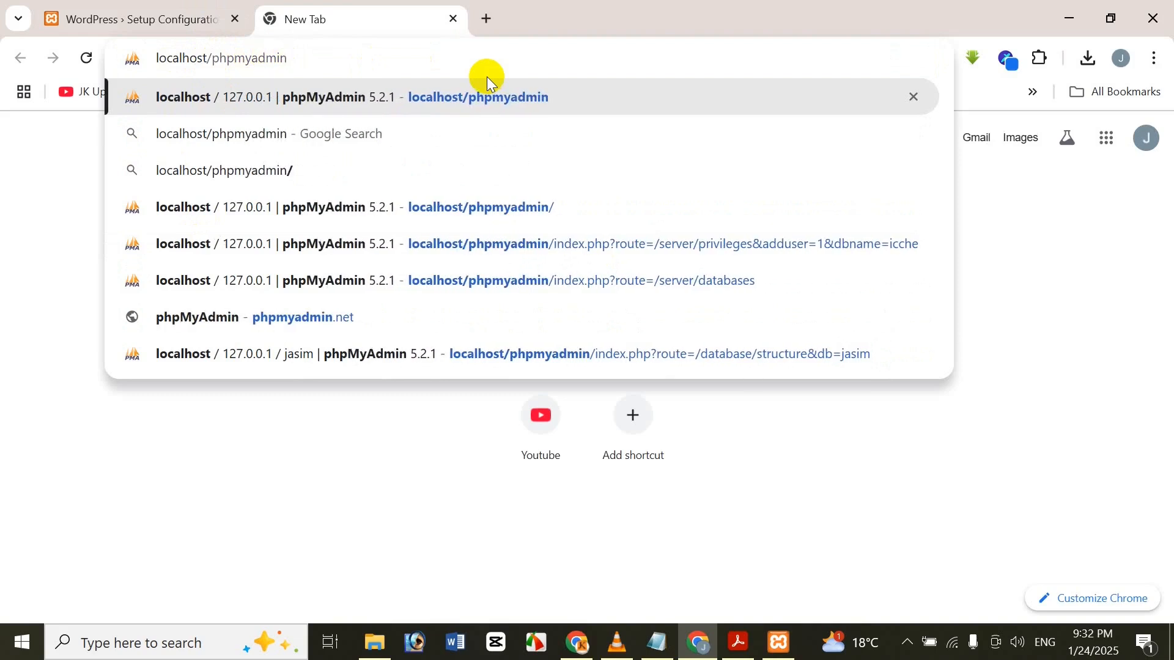
key("Return")
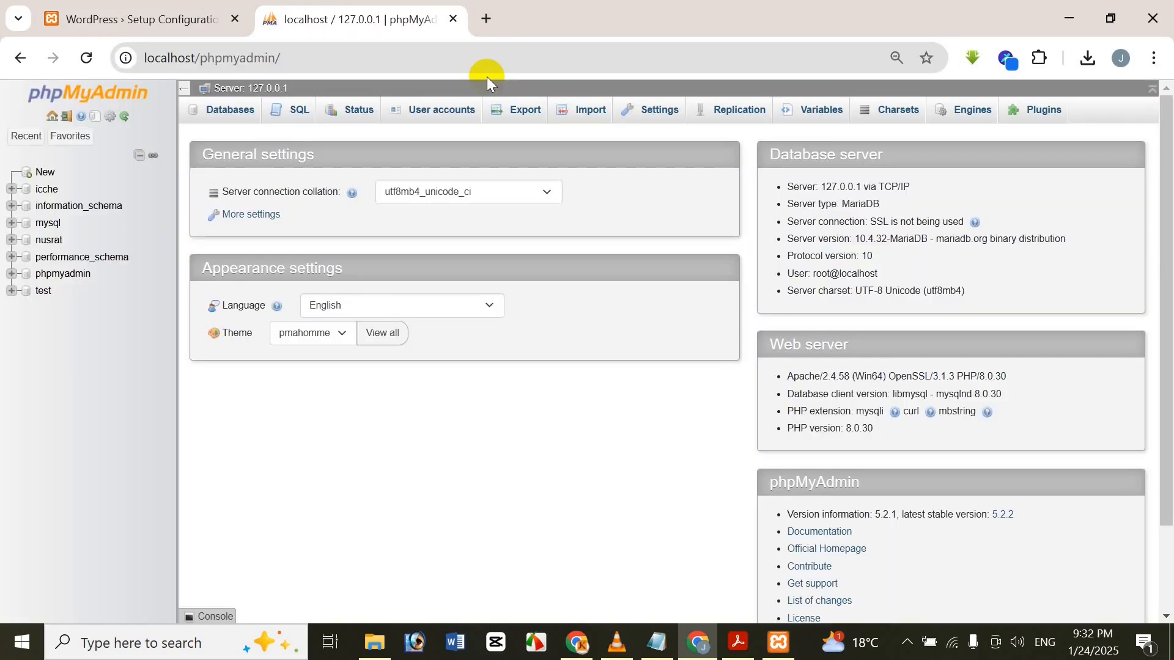
Create a database named priti from phpMyAdmin's Databases tab.
left_click(249, 117)
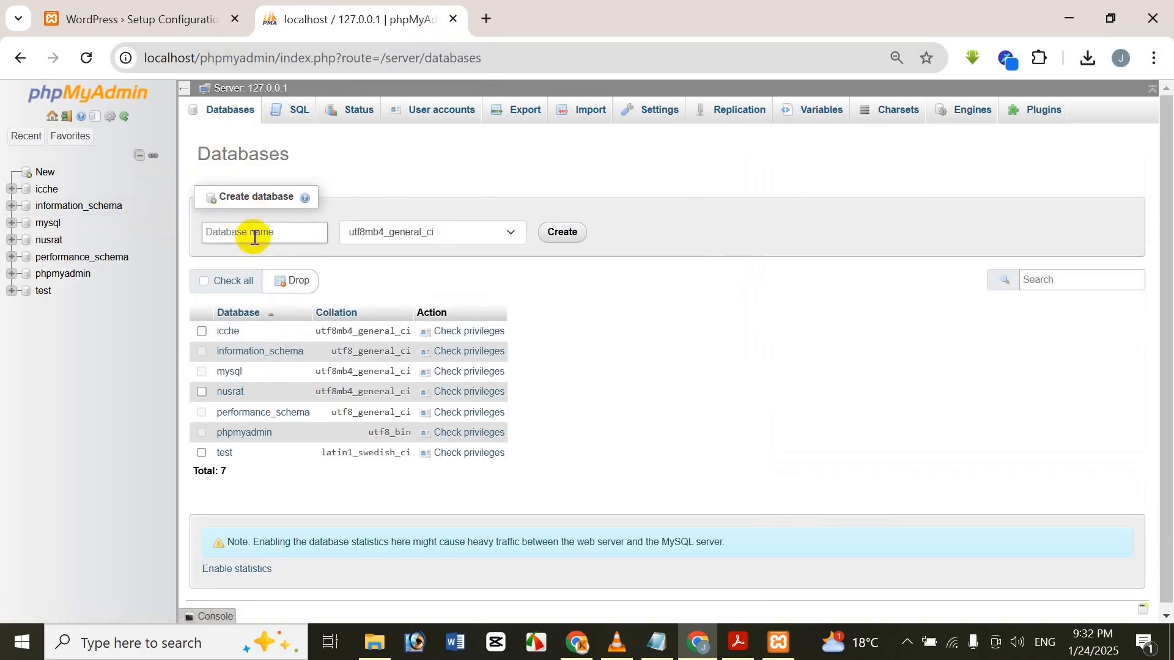
left_click(283, 237)
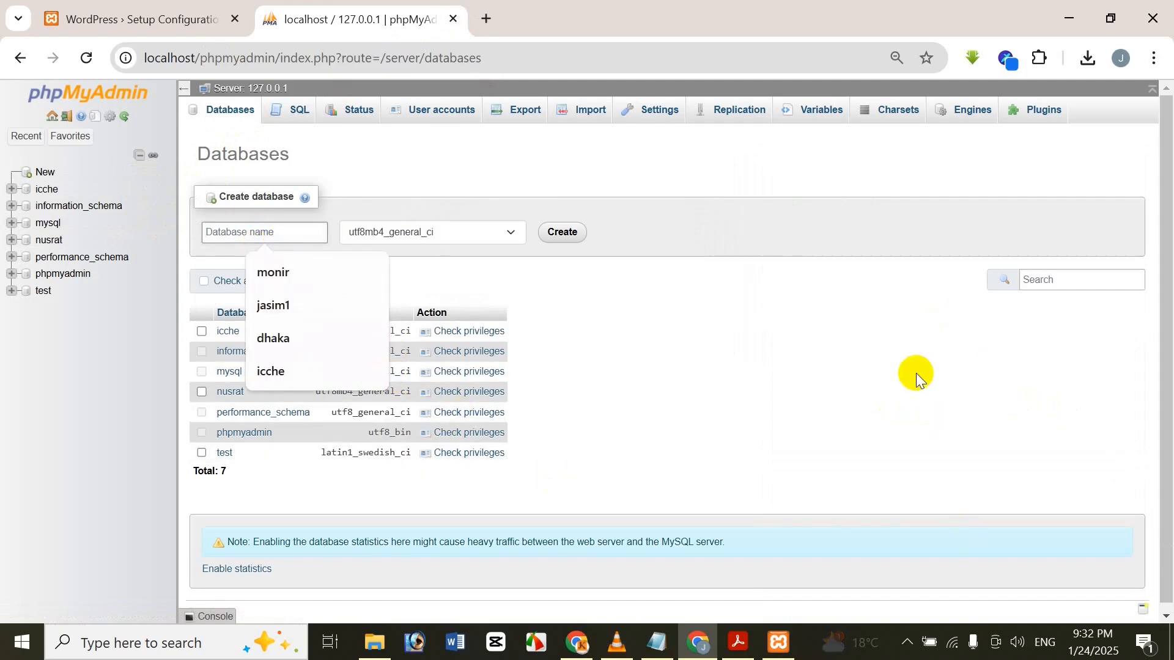
type("p")
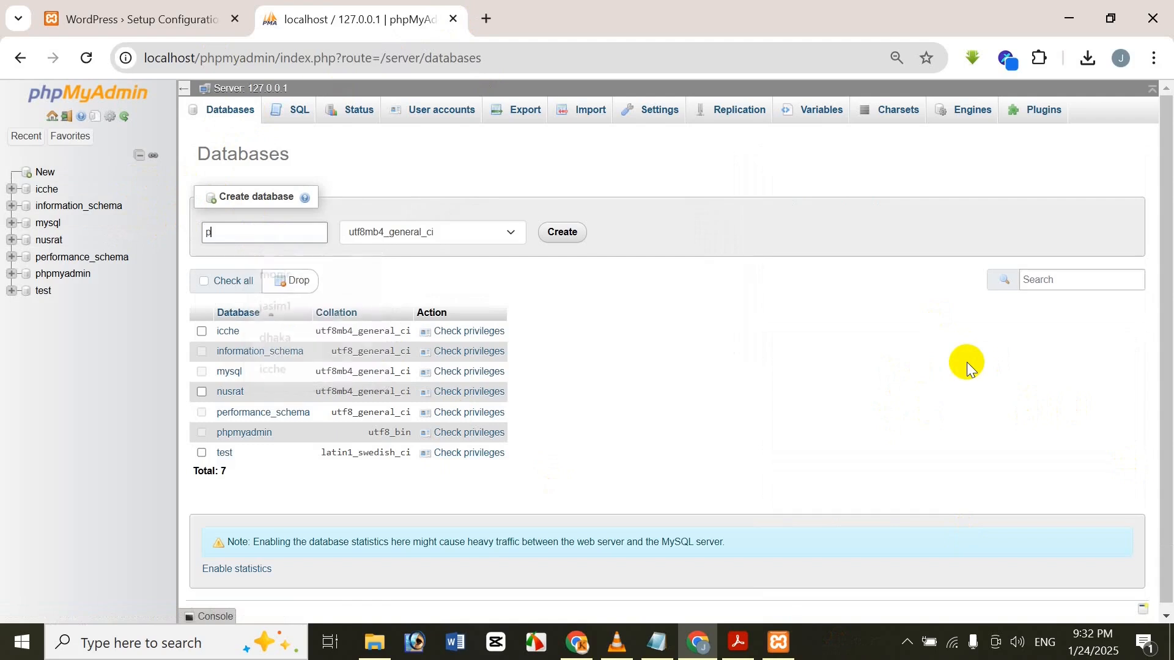
type("riti")
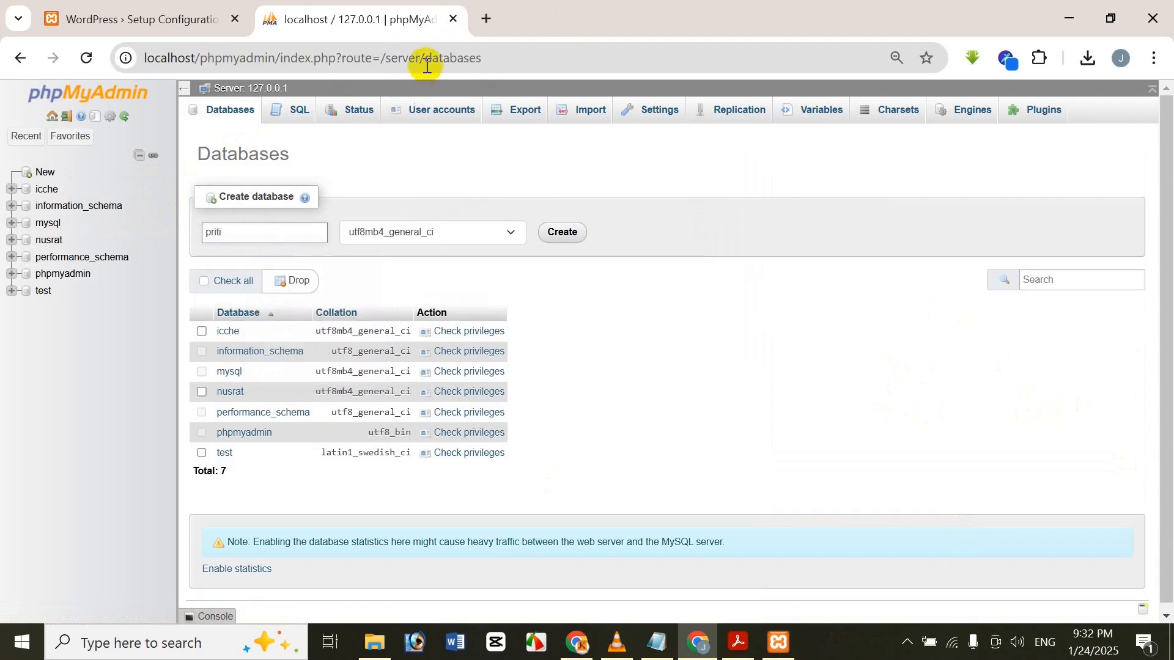
left_click(564, 232)
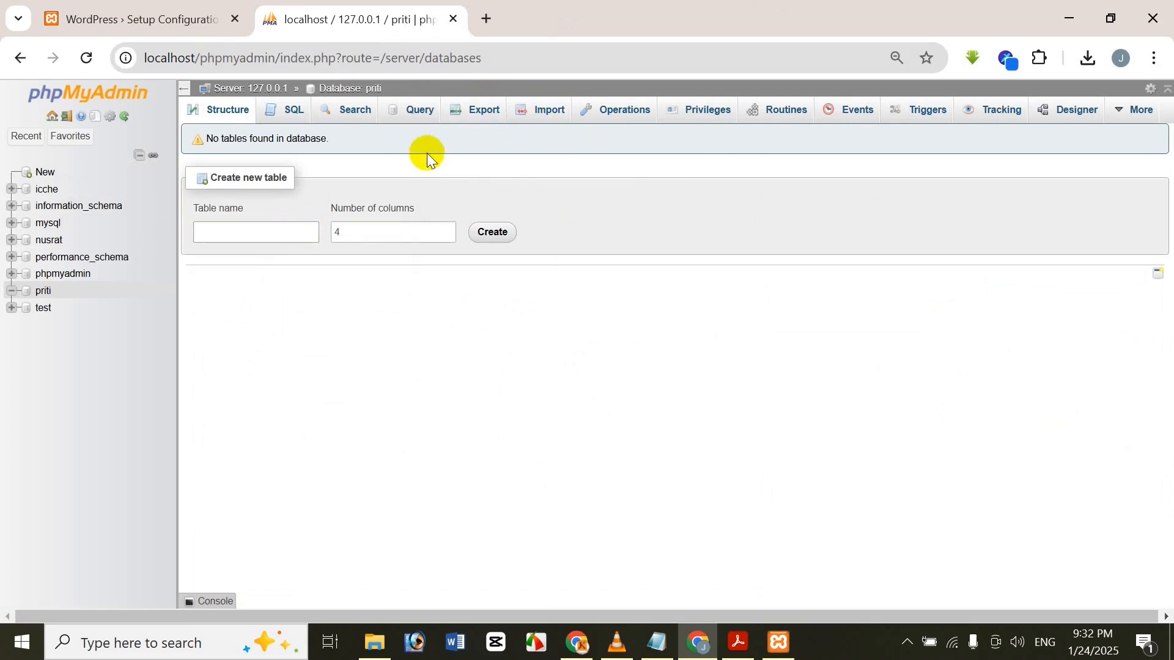
Start a new user account for priti, pasting the WordPress username and choosing Local host.
left_click(719, 112)
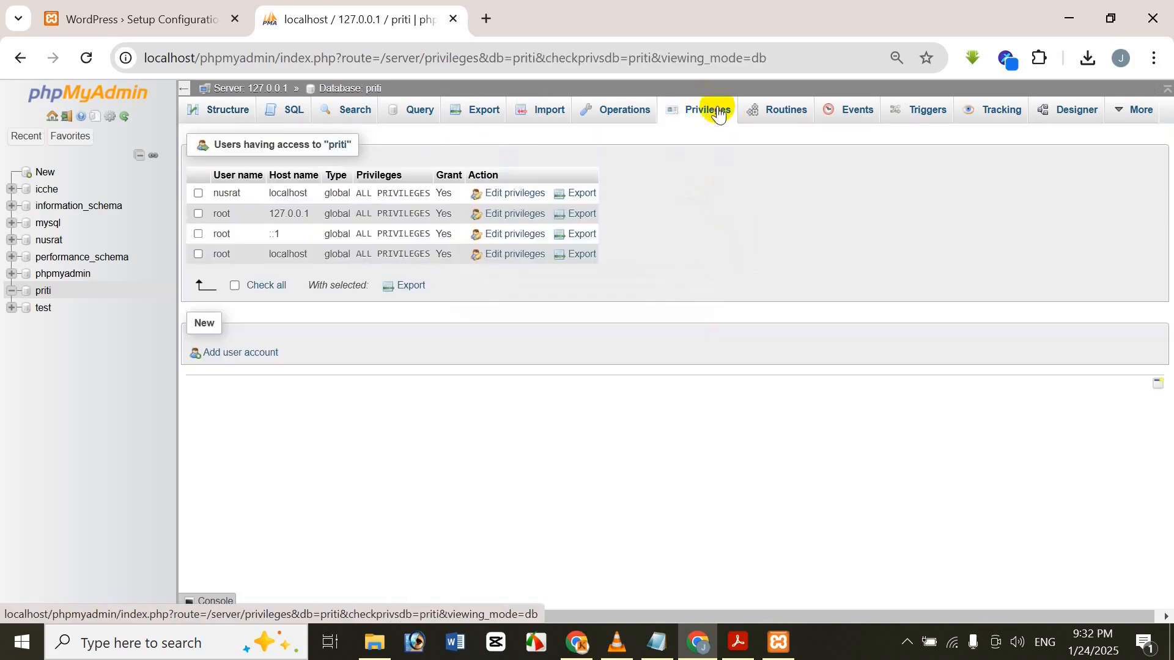
left_click(226, 353)
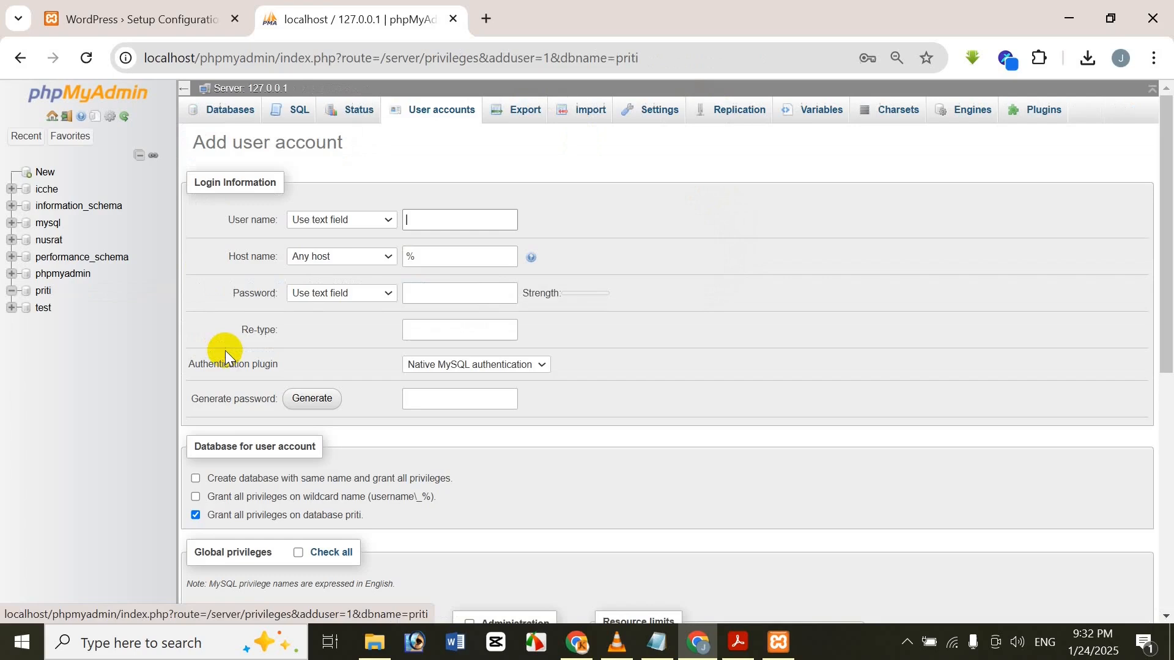
left_click(135, 18)
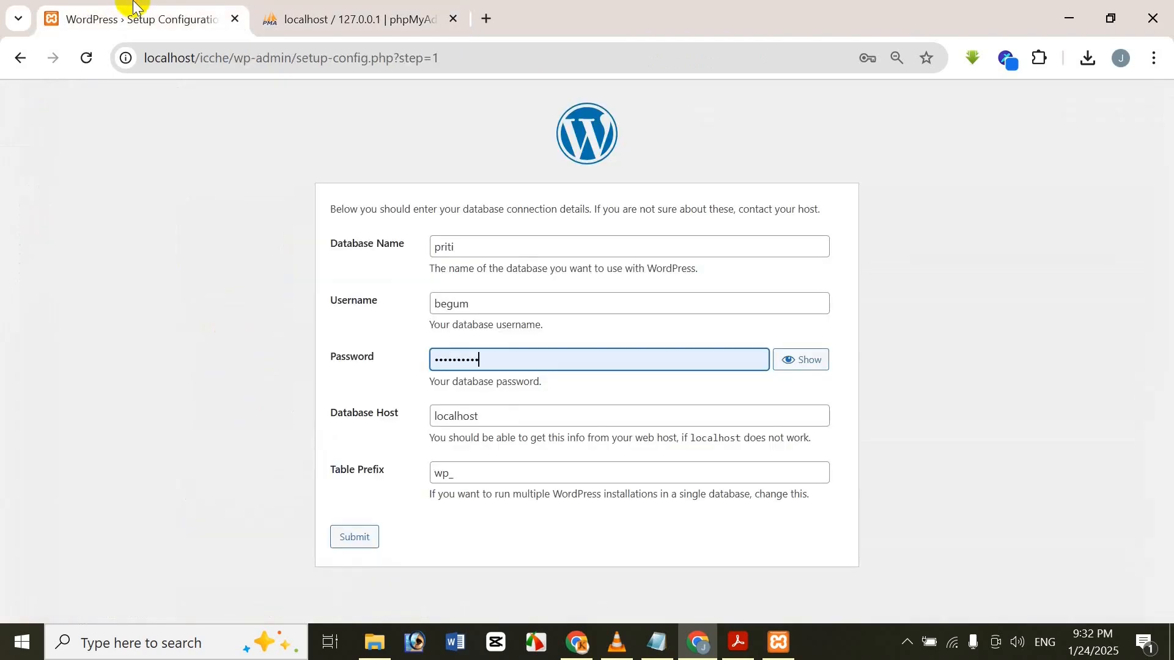
double_click(465, 304)
key("ctrl+c")
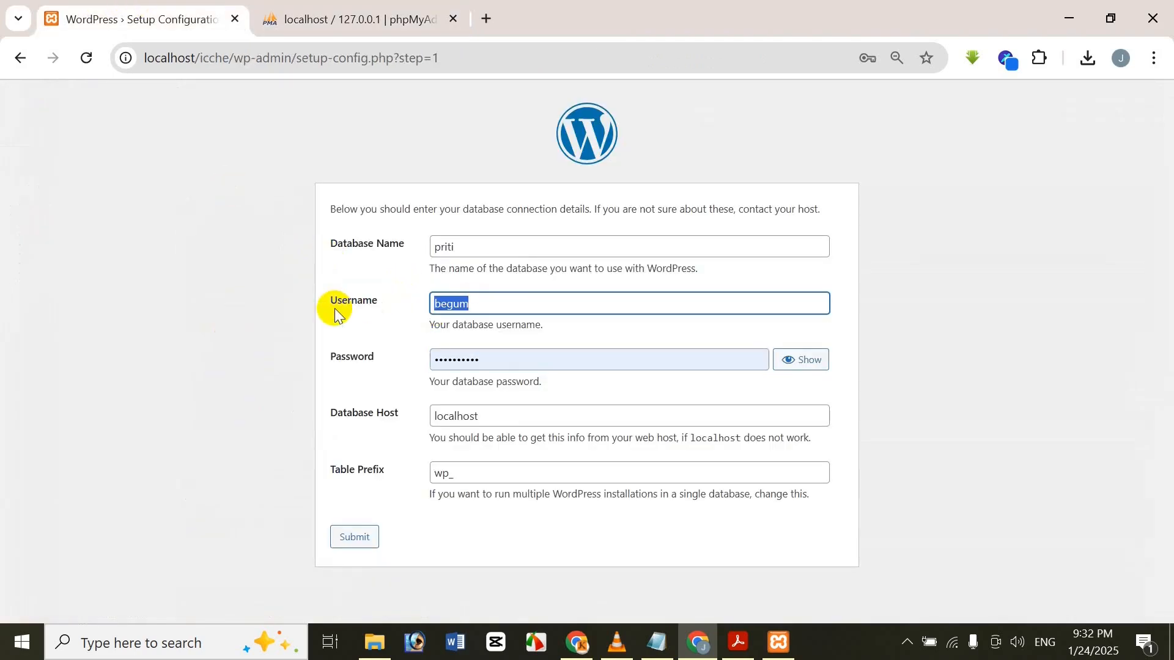
left_click(420, 7)
key("ctrl+v")
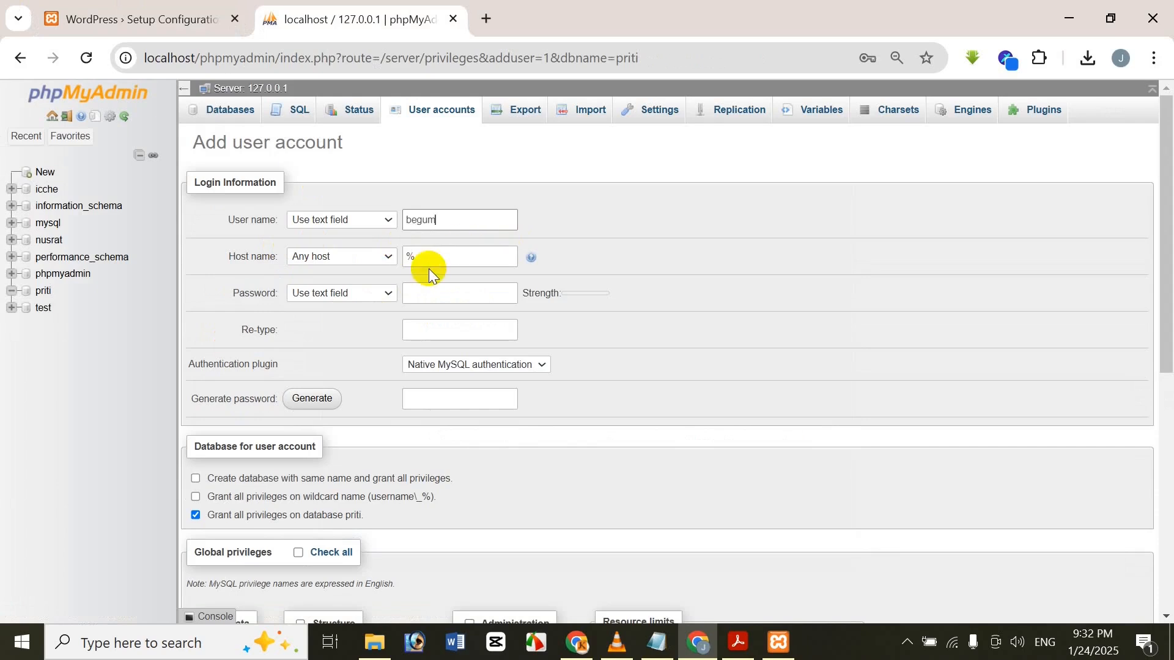
left_click(395, 258)
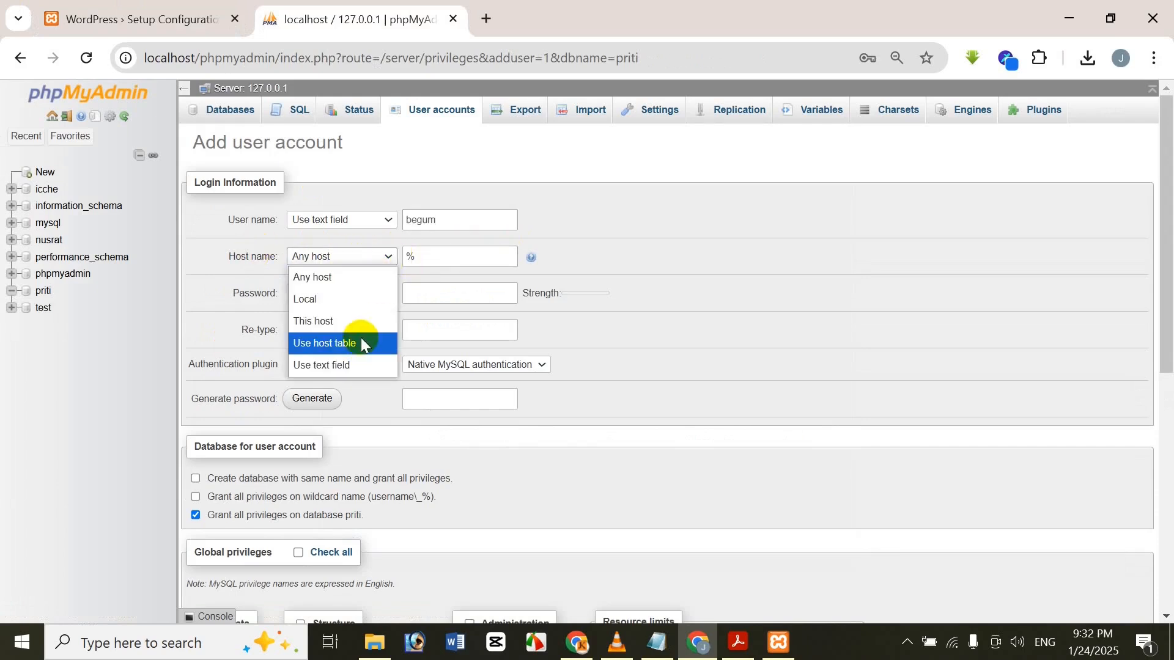
left_click(370, 299)
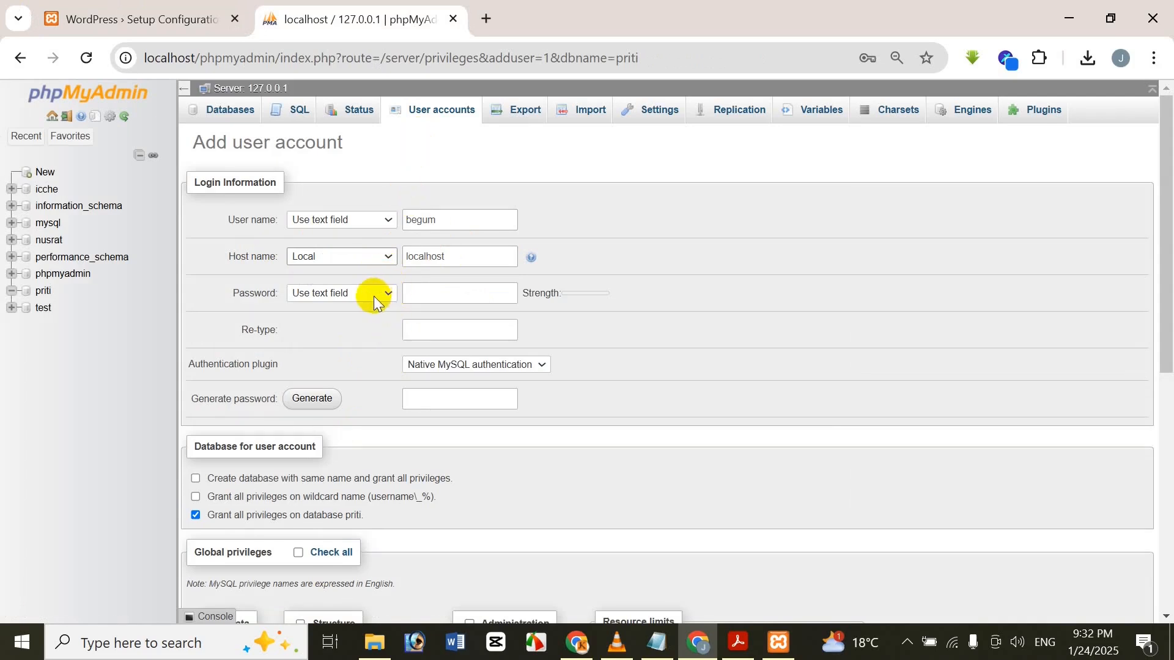
Generate a strong password and paste it into WordPress's Password field, verifying it matches.
left_click(319, 408)
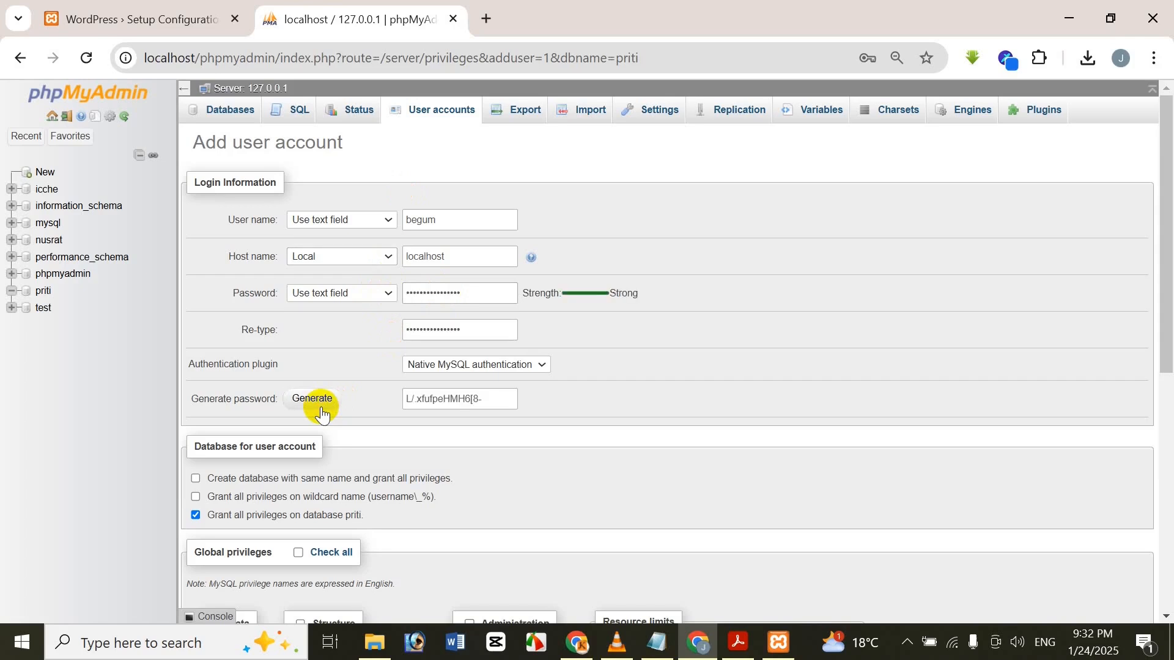
left_click_drag(497, 398, 222, 406)
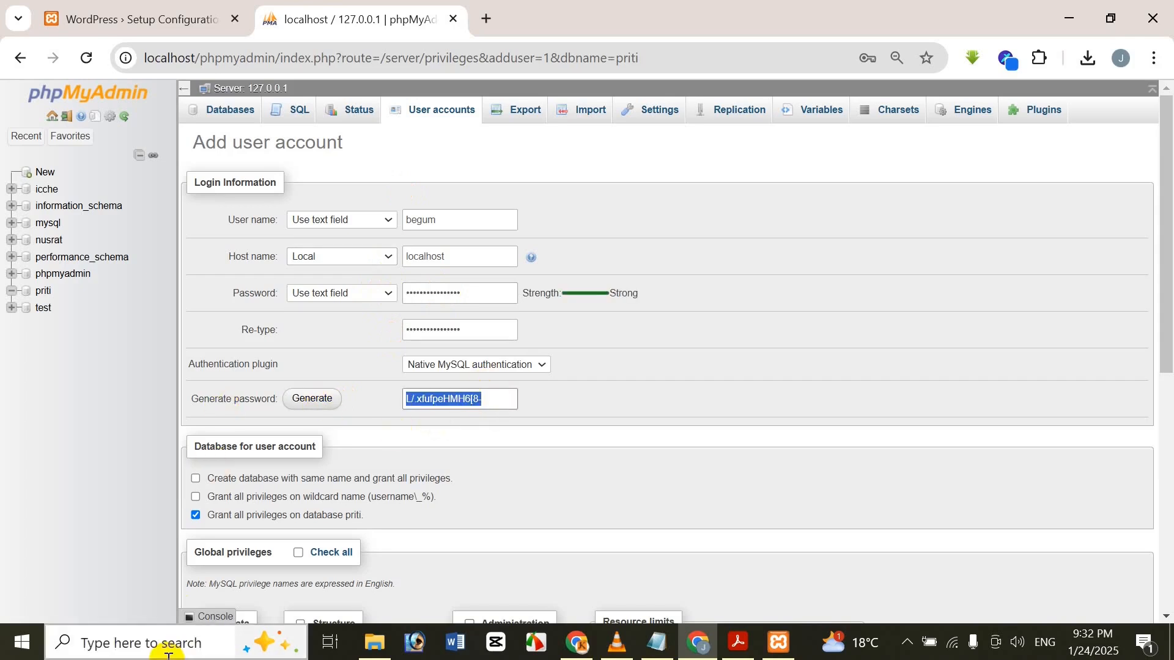
left_click(165, 15)
left_click(428, 367)
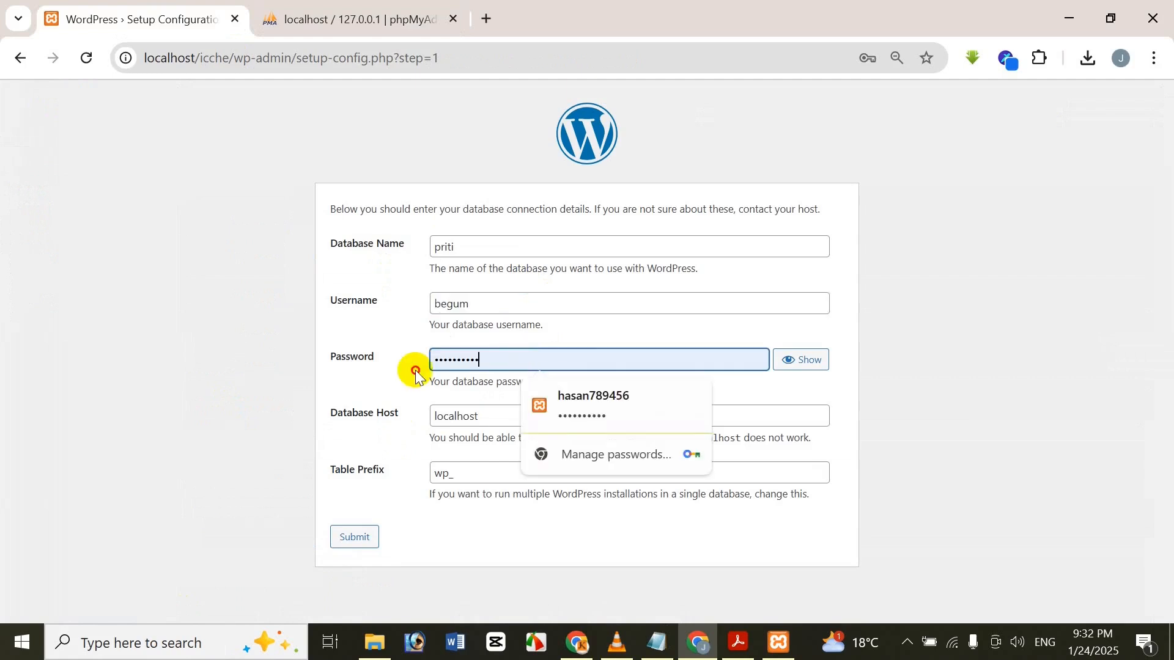
key("ctrl+v")
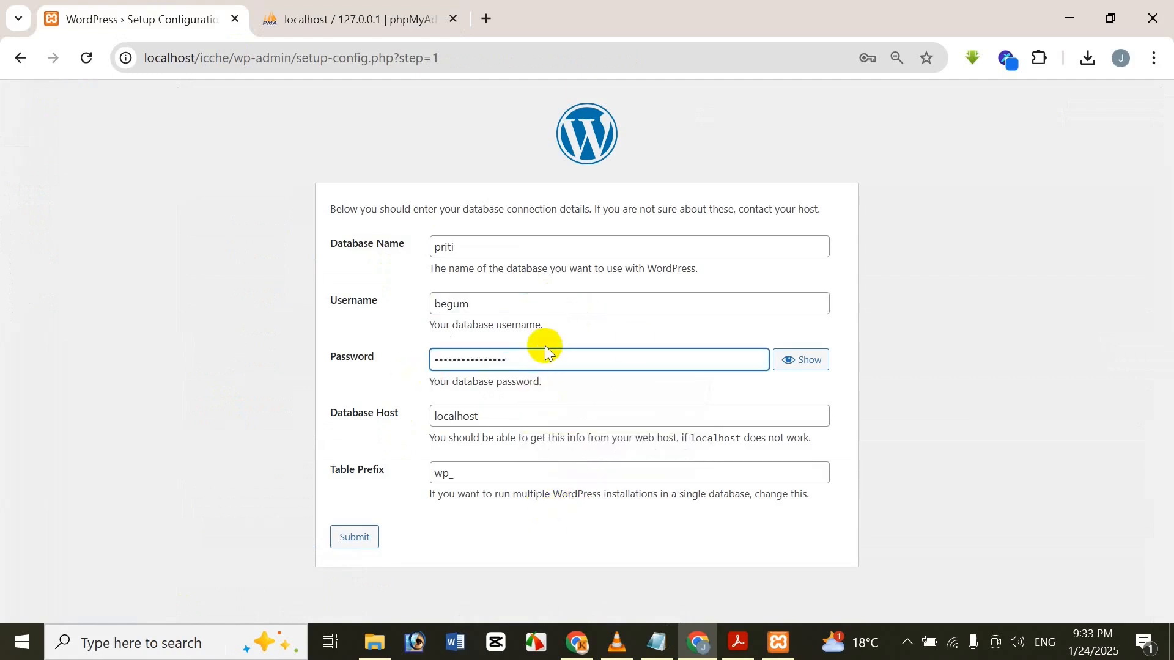
left_click(801, 359)
left_click(559, 360)
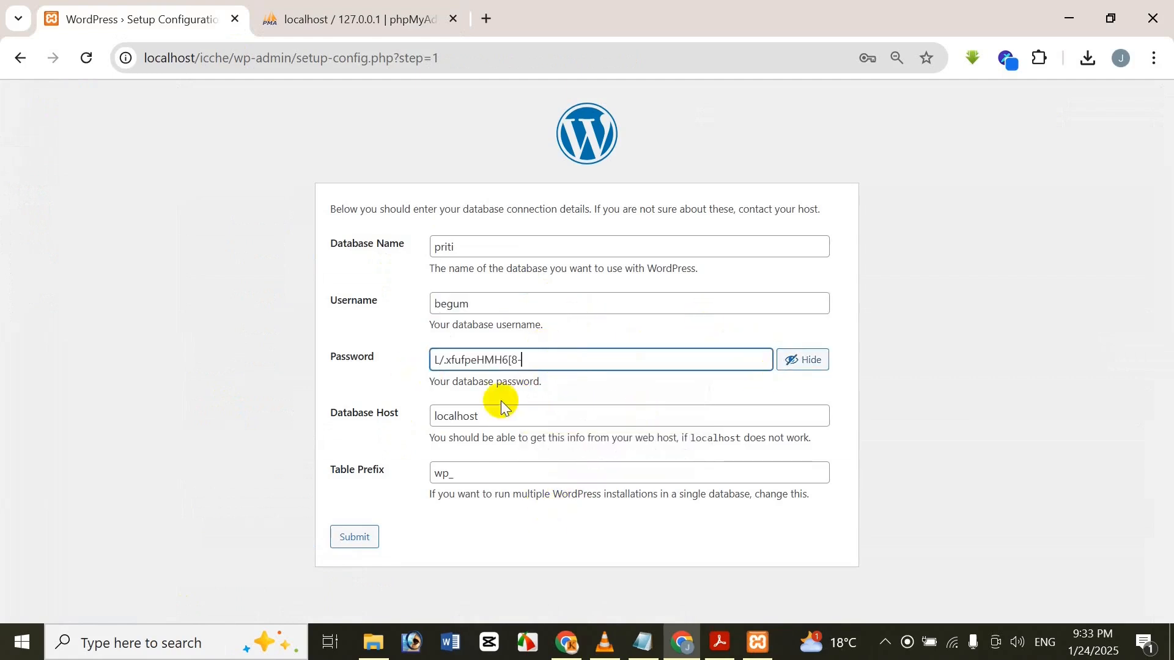
Grant the user all privileges, create the account, and return to the WordPress form.
left_click(288, 20)
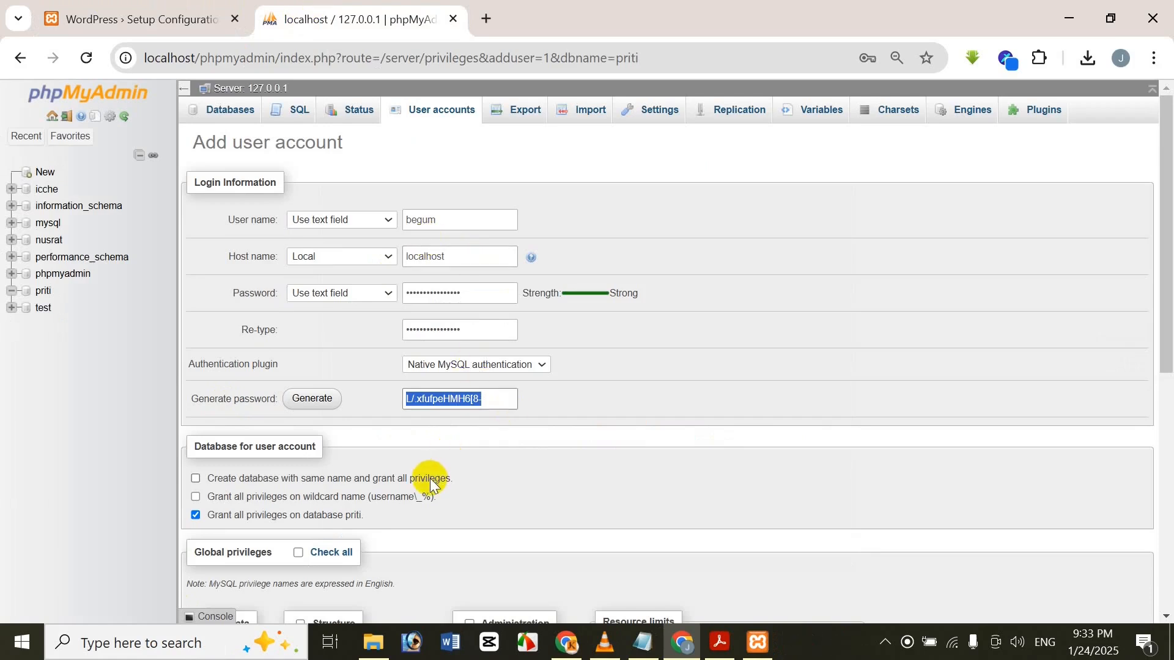
scroll(393, 440, "down", 6)
left_click(297, 186)
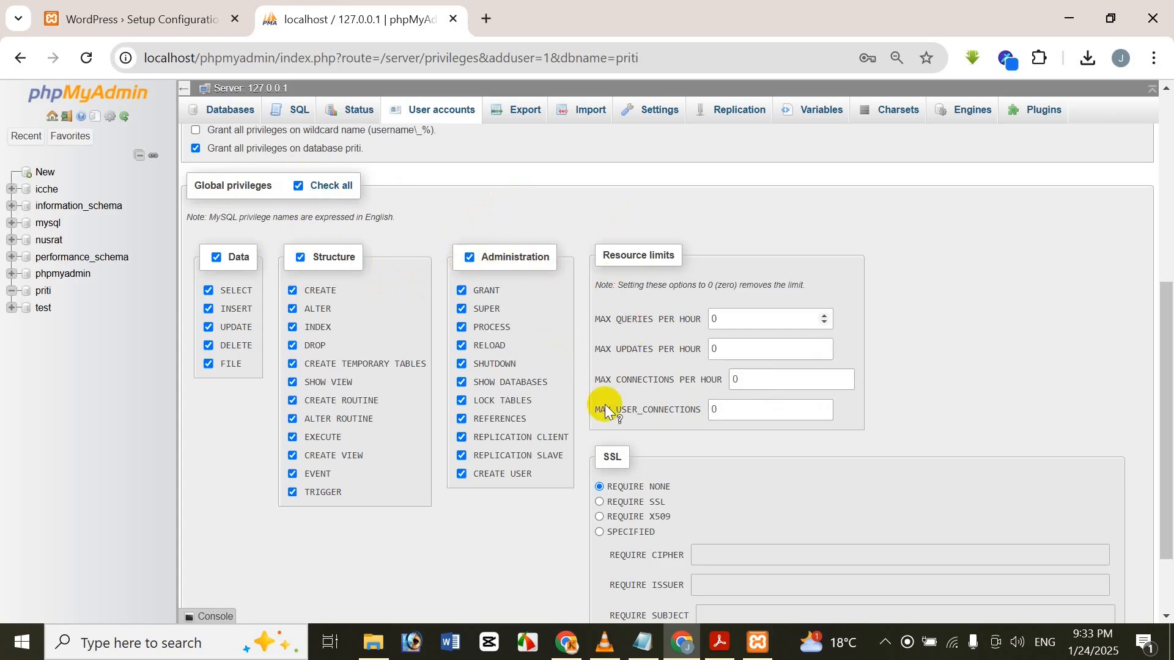
left_click_drag(1166, 326, 1166, 413)
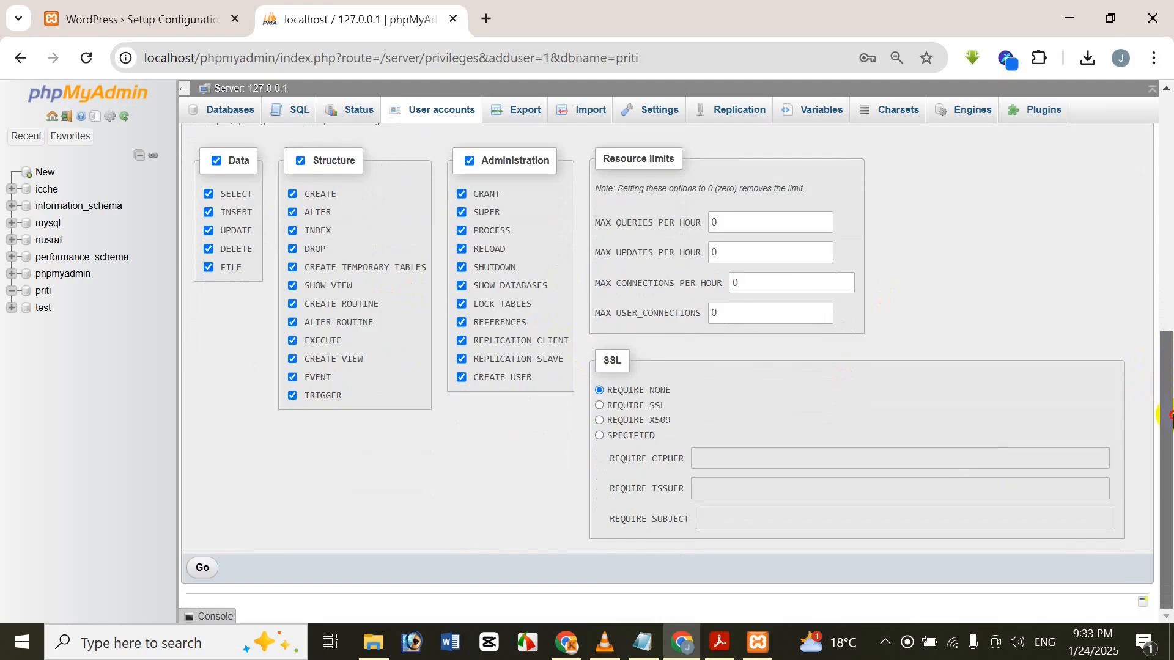
left_click(202, 569)
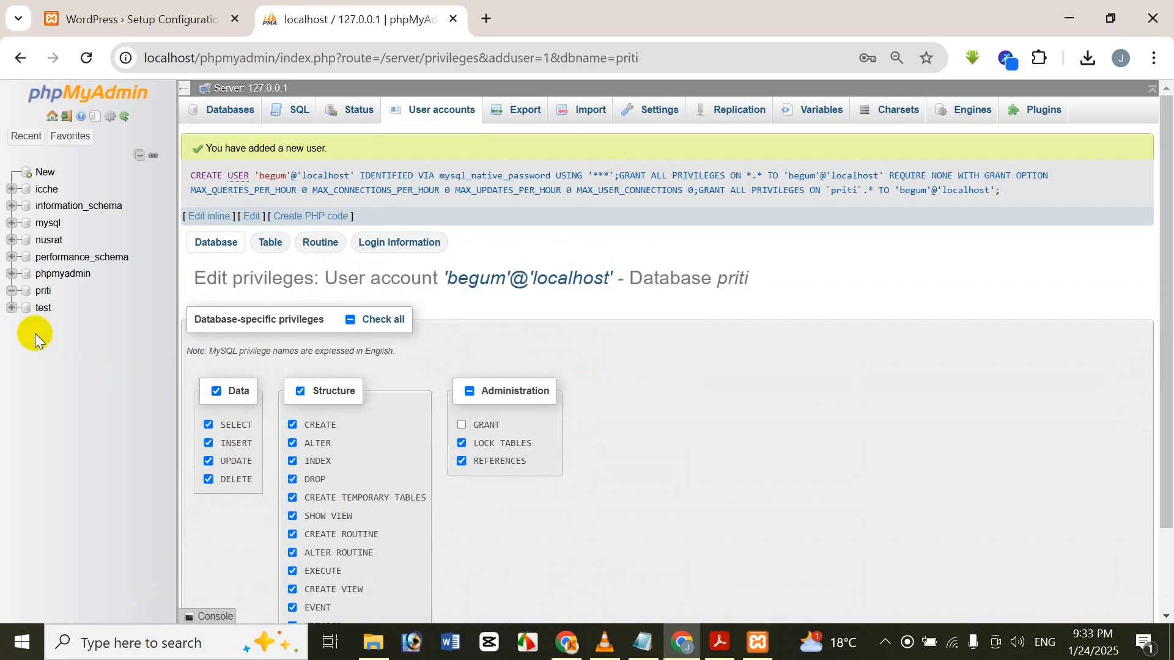
left_click(69, 8)
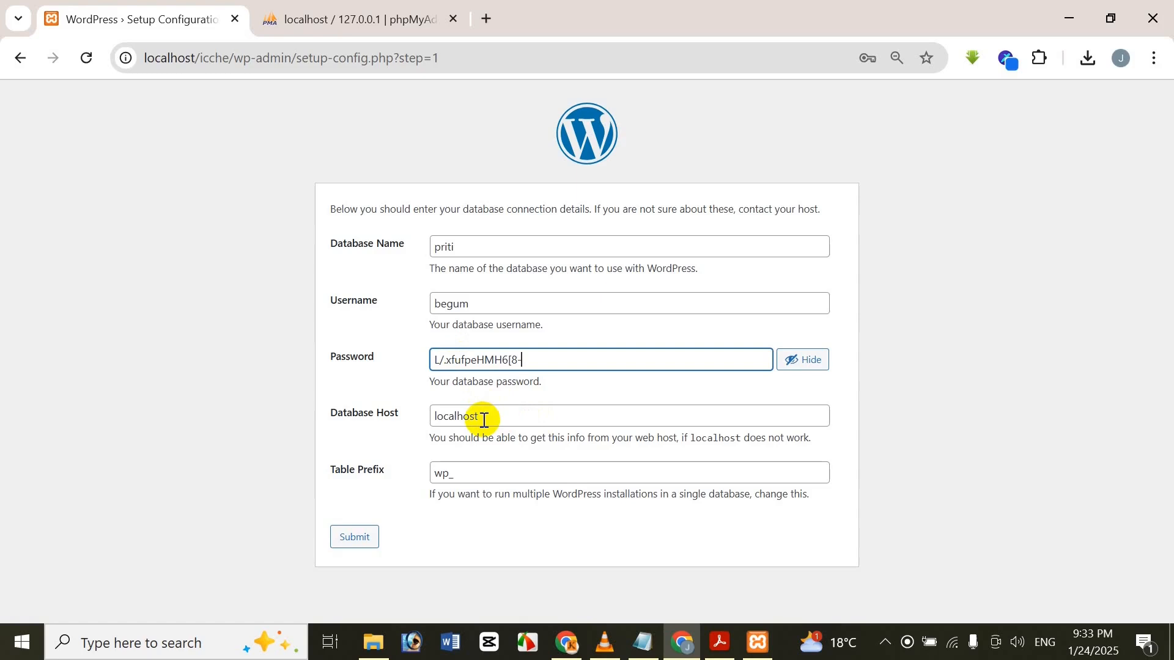
Change the table prefix from wp_ to pi_ and bring the Icche Wordpress notes forward.
left_click(447, 474)
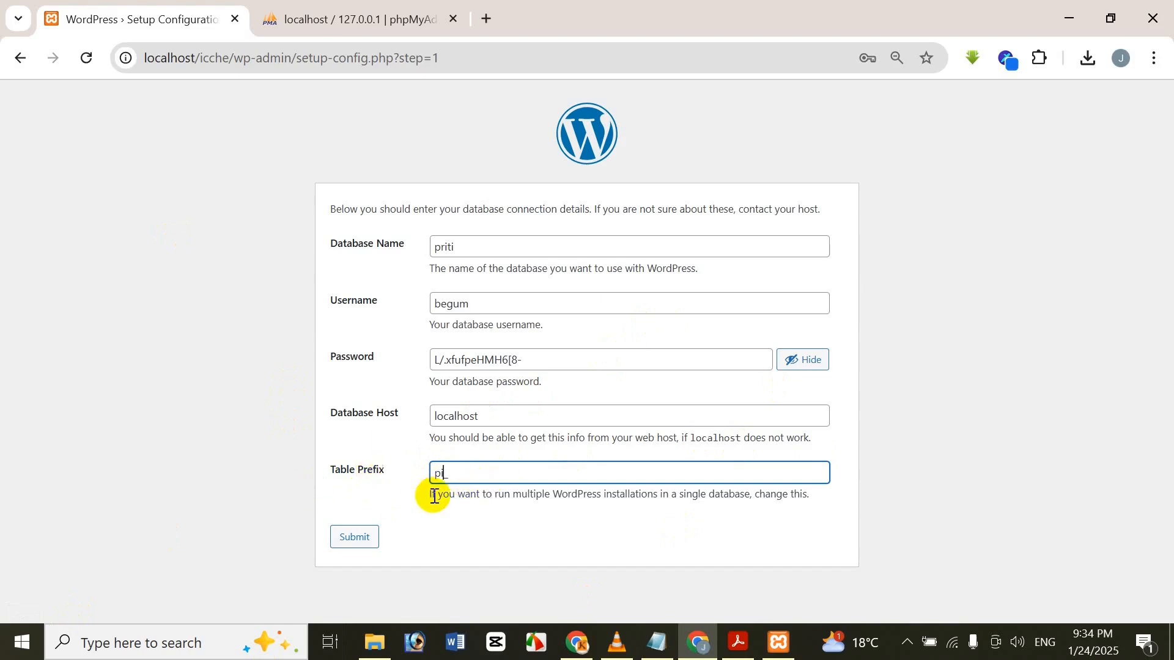
left_click(649, 638)
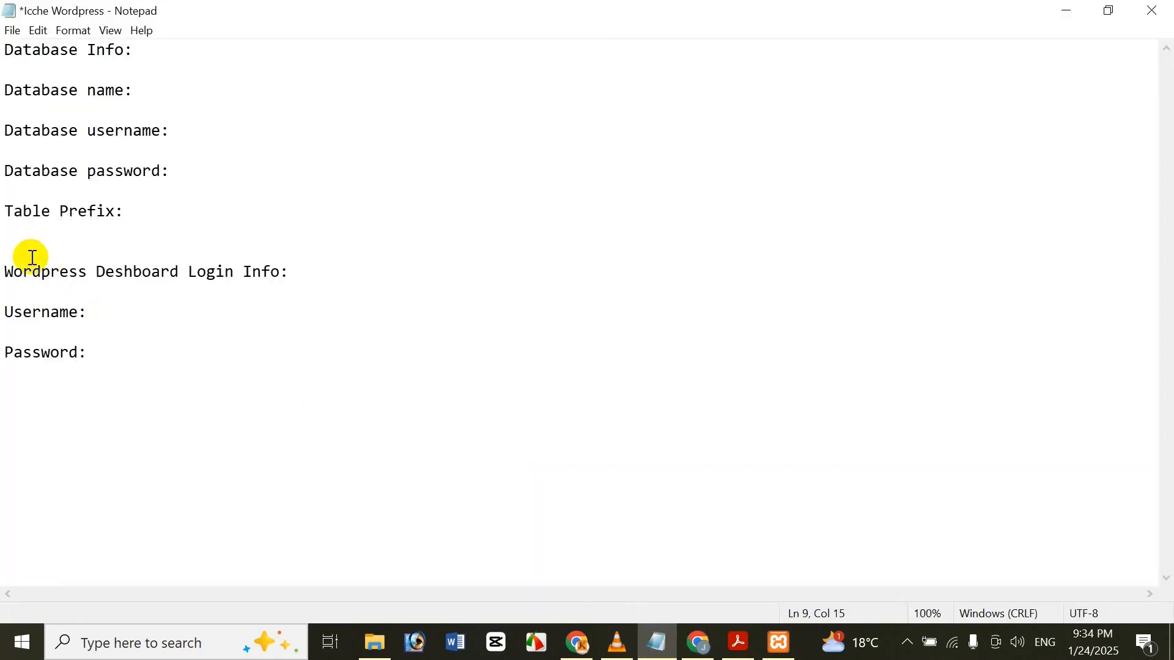
Write the database name from the setup form onto the notes' Database name line.
left_click(698, 639)
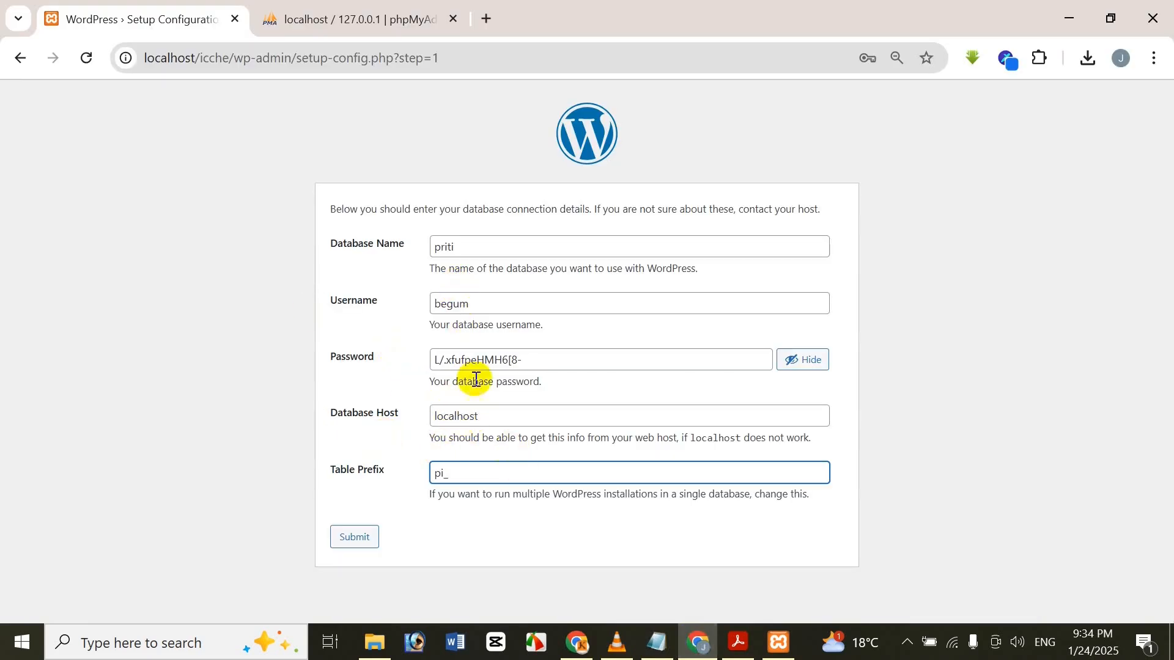
double_click(463, 249)
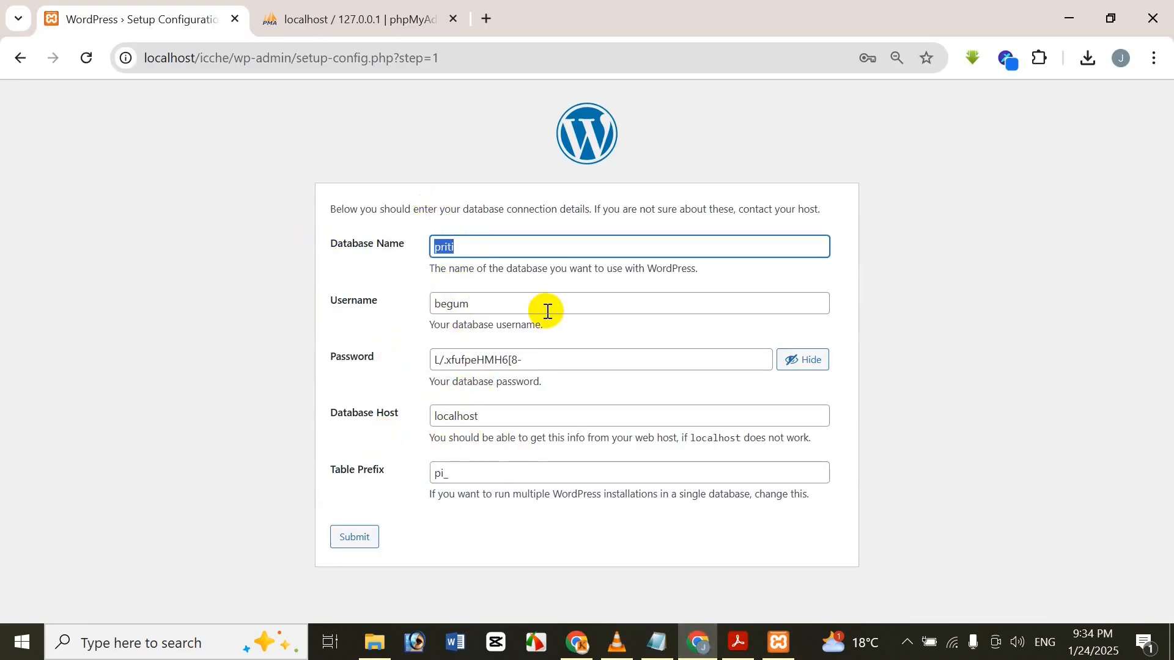
left_click(656, 641)
left_click(178, 44)
left_click(178, 91)
type("priti")
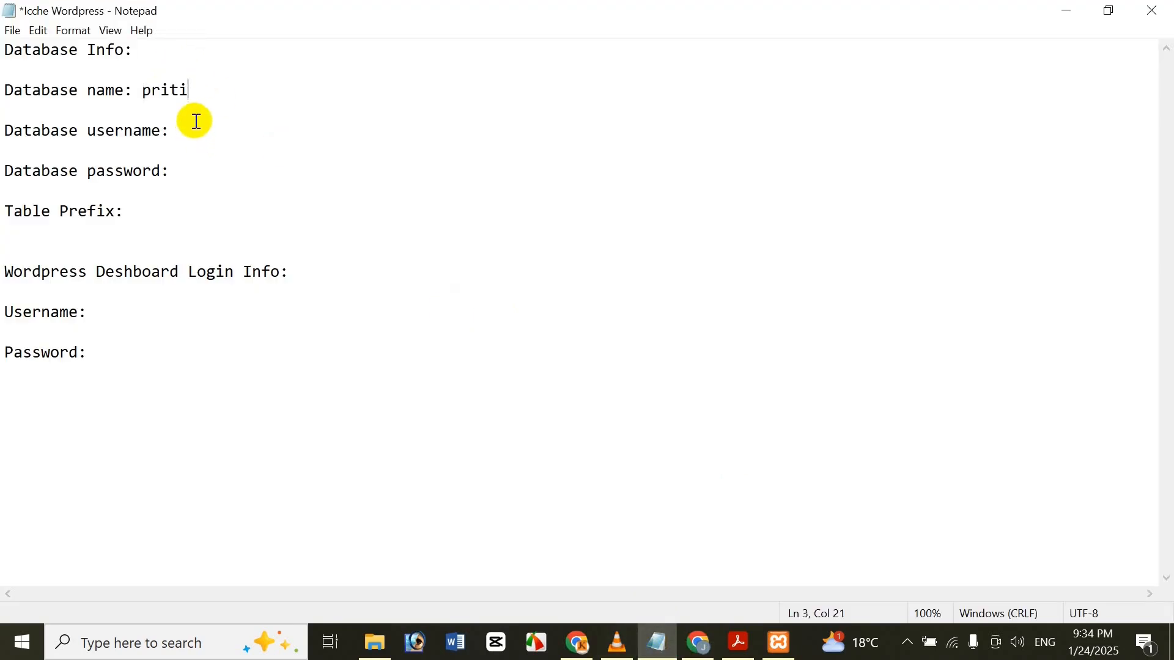
Copy the database username from the setup form into the notes.
left_click(199, 133)
left_click(703, 639)
double_click(522, 302)
key("ctrl+c")
left_click(656, 640)
key("ctrl+v")
Copy the database password from the setup form after the notes' password label.
left_click(230, 170)
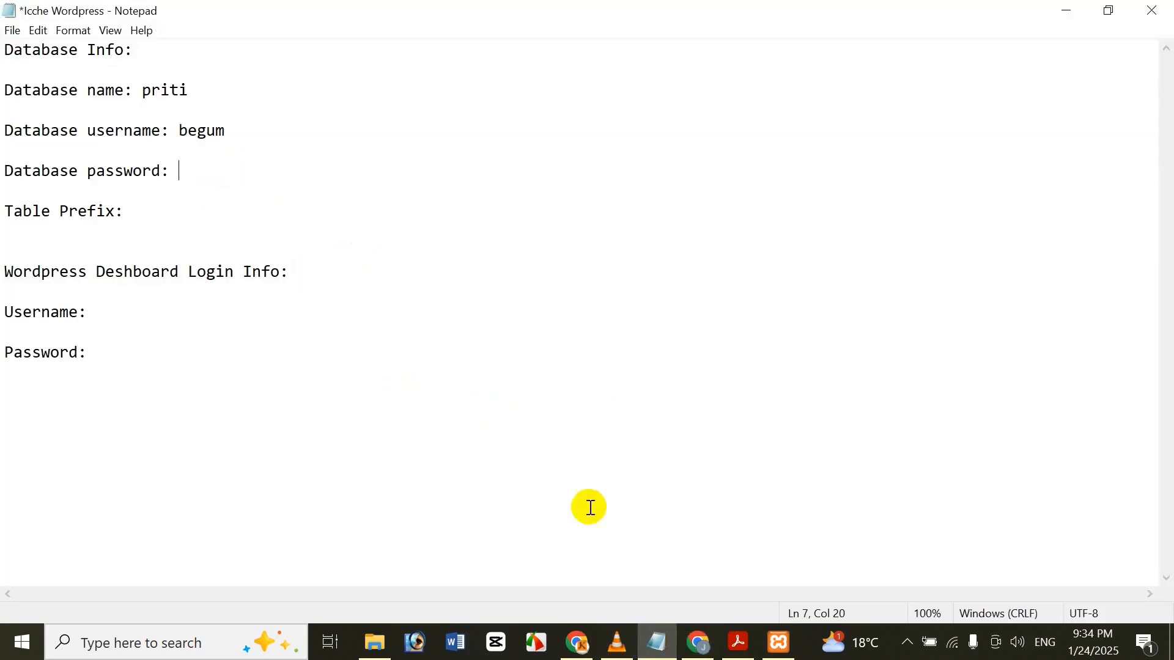
left_click(699, 641)
left_click_drag(564, 359, 253, 367)
key("ctrl+c")
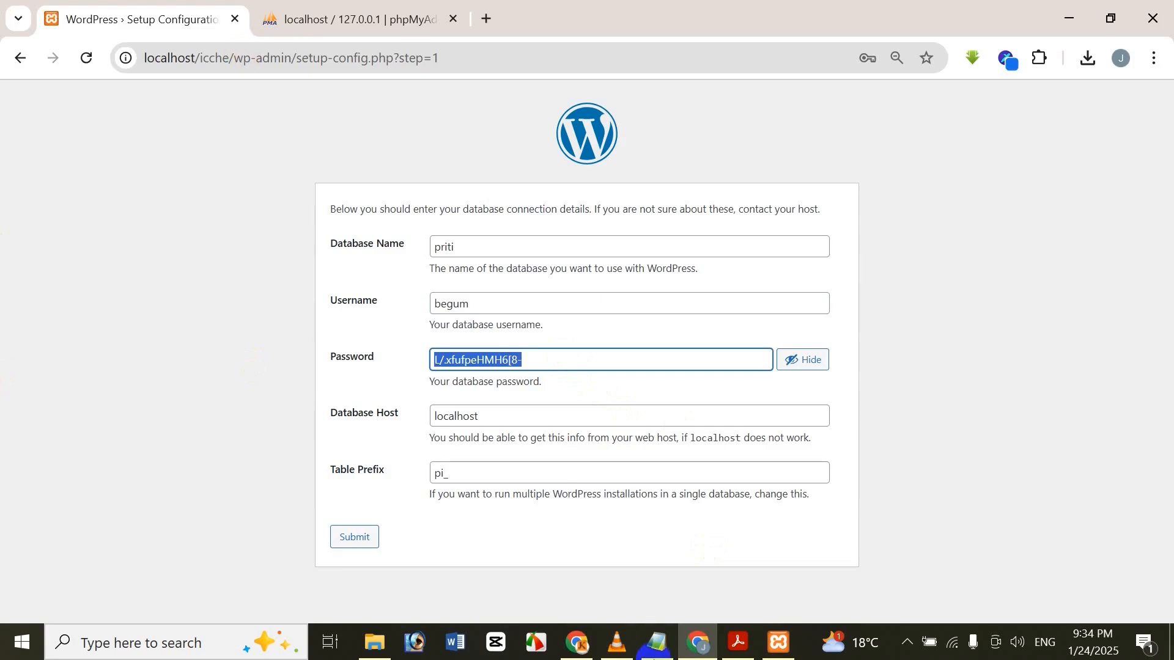
left_click(656, 641)
key("ctrl+v")
Copy the pi_ table prefix into the notes' Table Prefix line.
left_click(205, 223)
key("Up")
key("End")
left_click(700, 644)
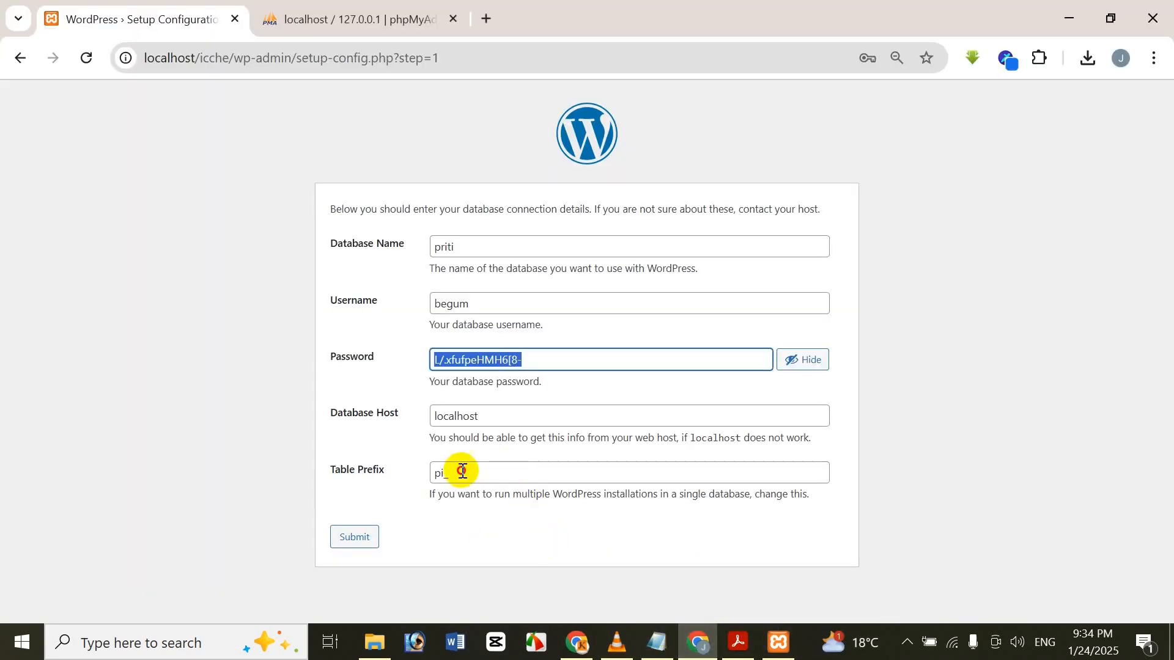
double_click(532, 471)
key("ctrl+c")
left_click(656, 641)
key("ctrl+v")
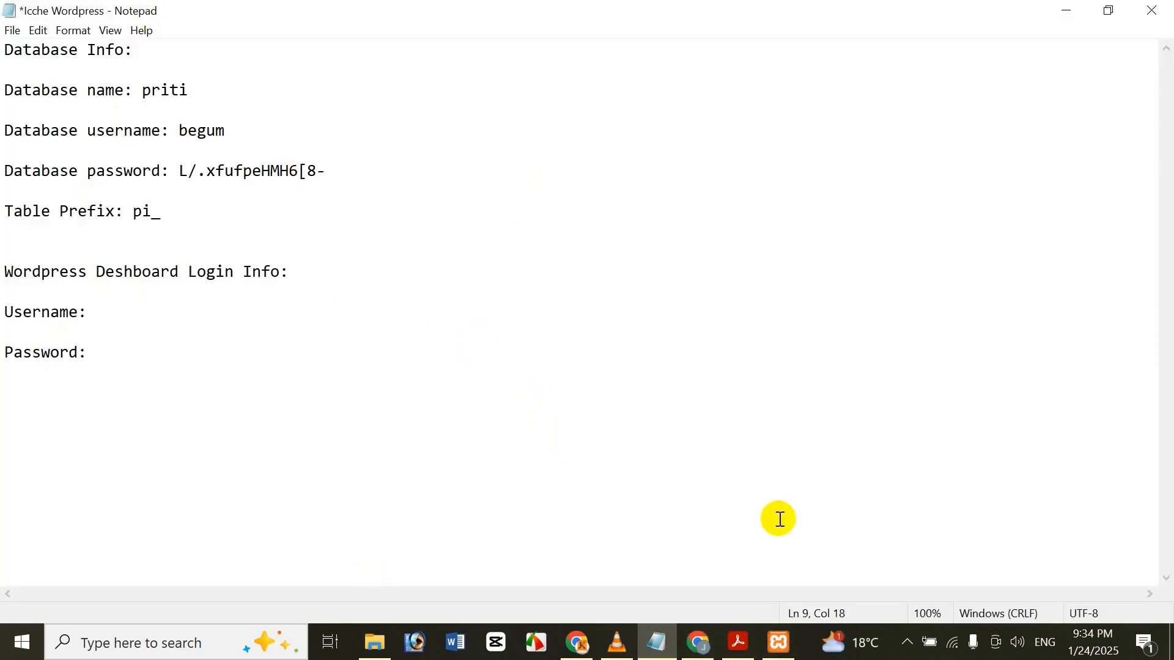
left_click(700, 641)
Submit the database connection details and run the installation to reach the Welcome form.
left_click(422, 544)
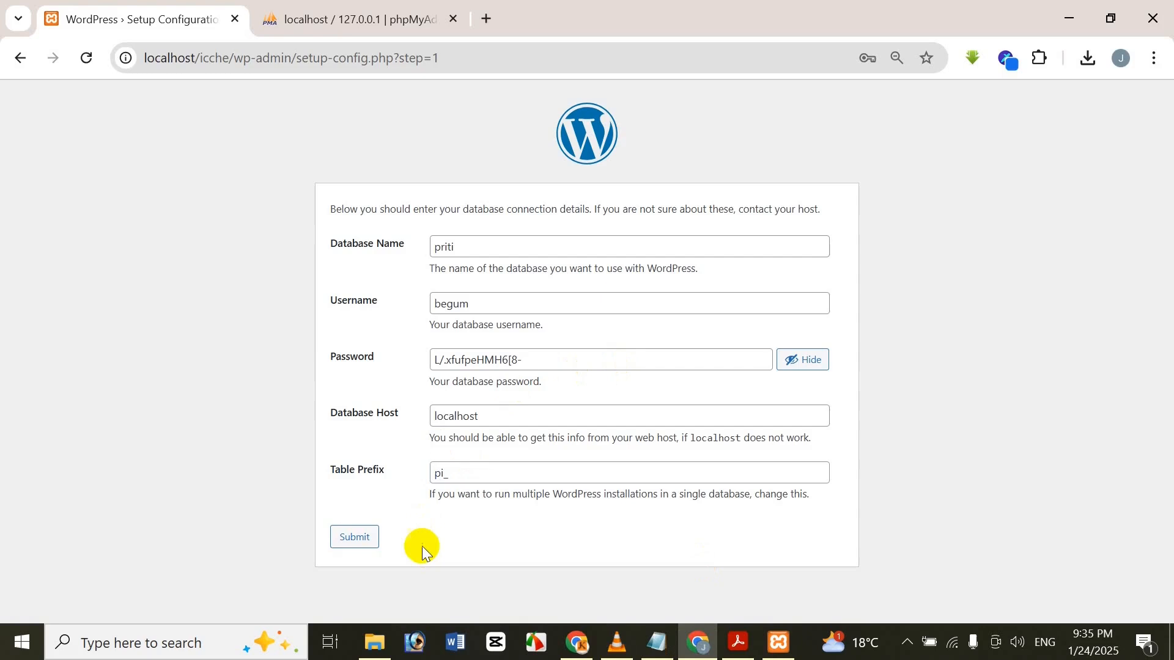
left_click(340, 12)
left_click(137, 19)
left_click(359, 538)
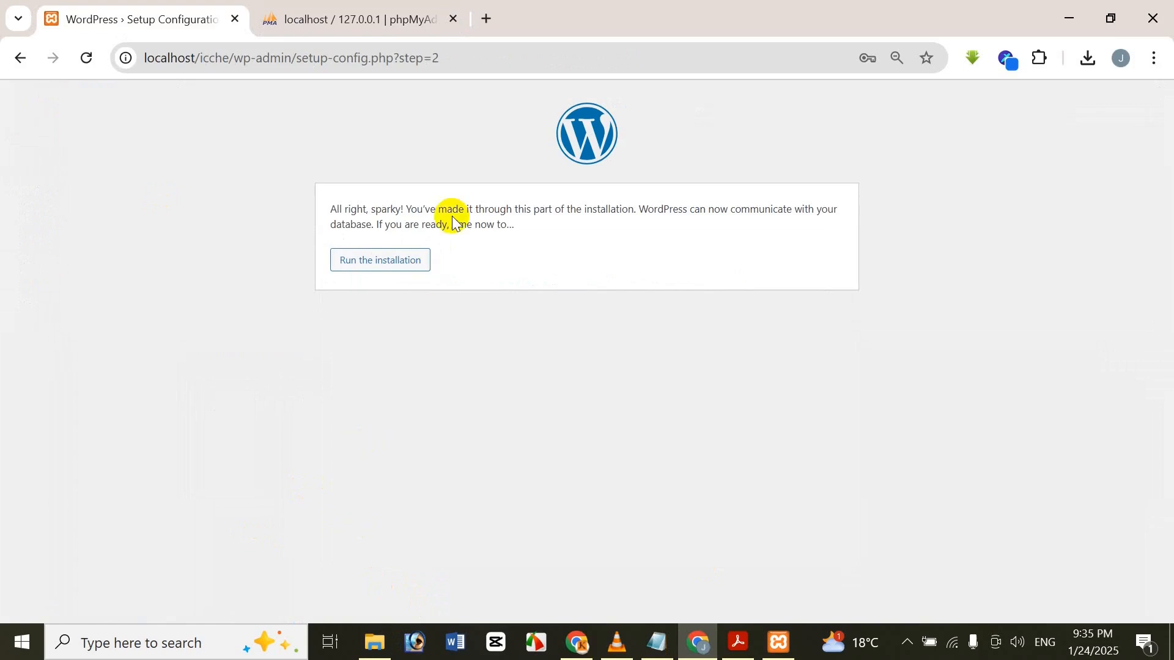
left_click(391, 274)
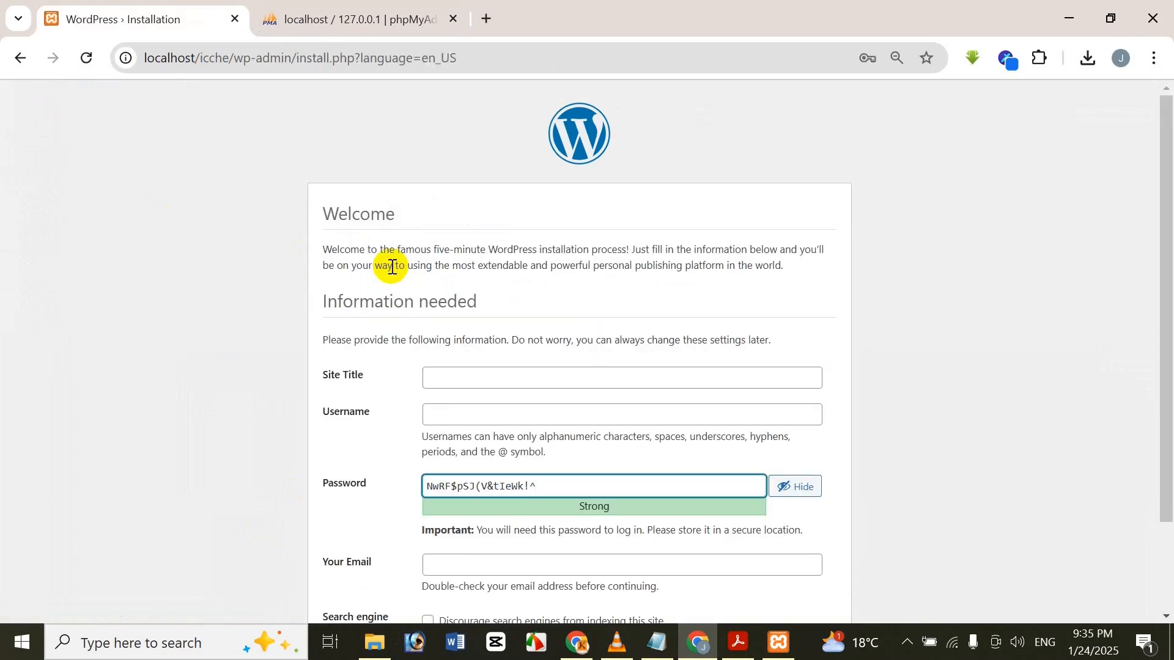
Enter 'My First Wordpress Website' as the site title, accepting the autofill suggestion.
left_click(458, 375)
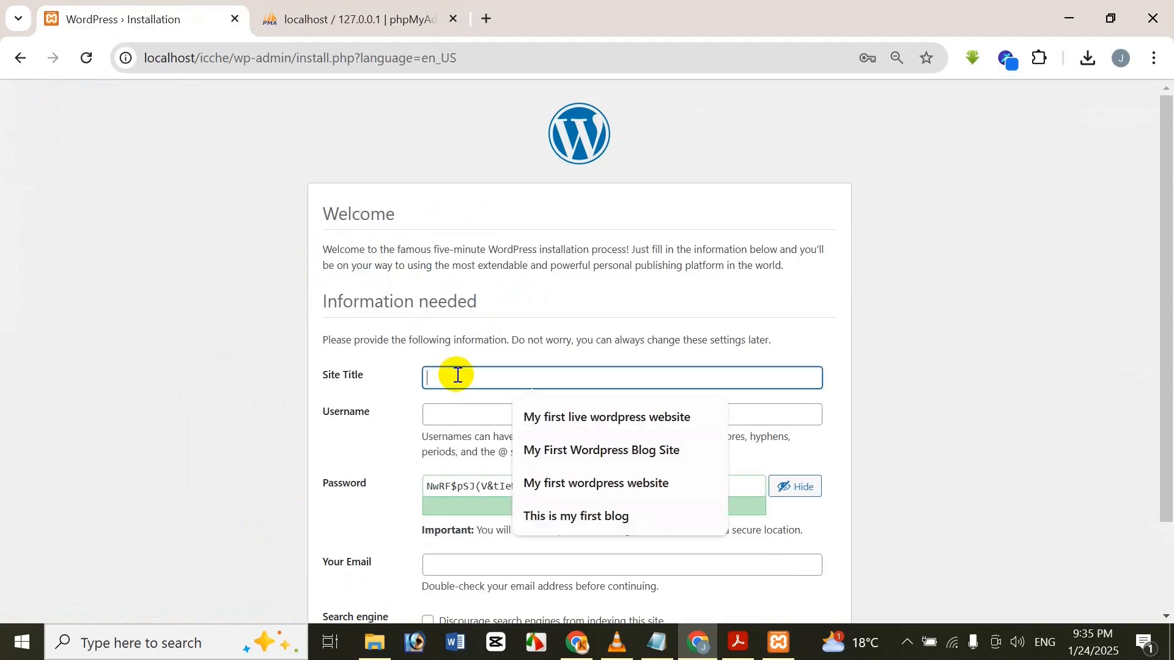
left_click(657, 642)
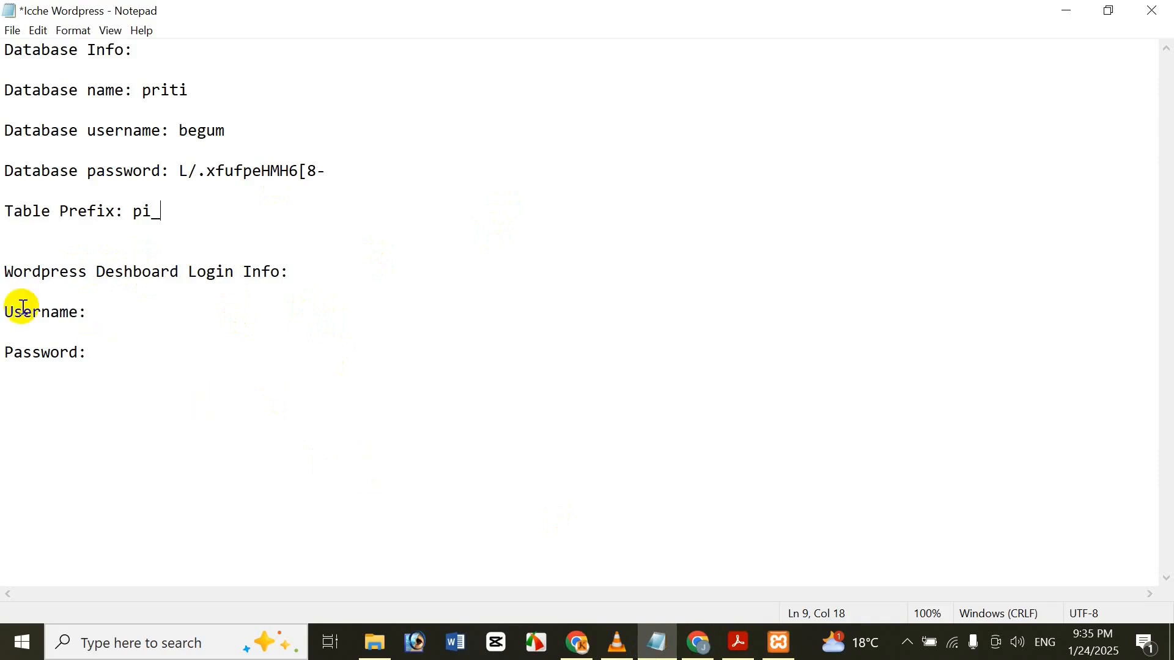
left_click(699, 641)
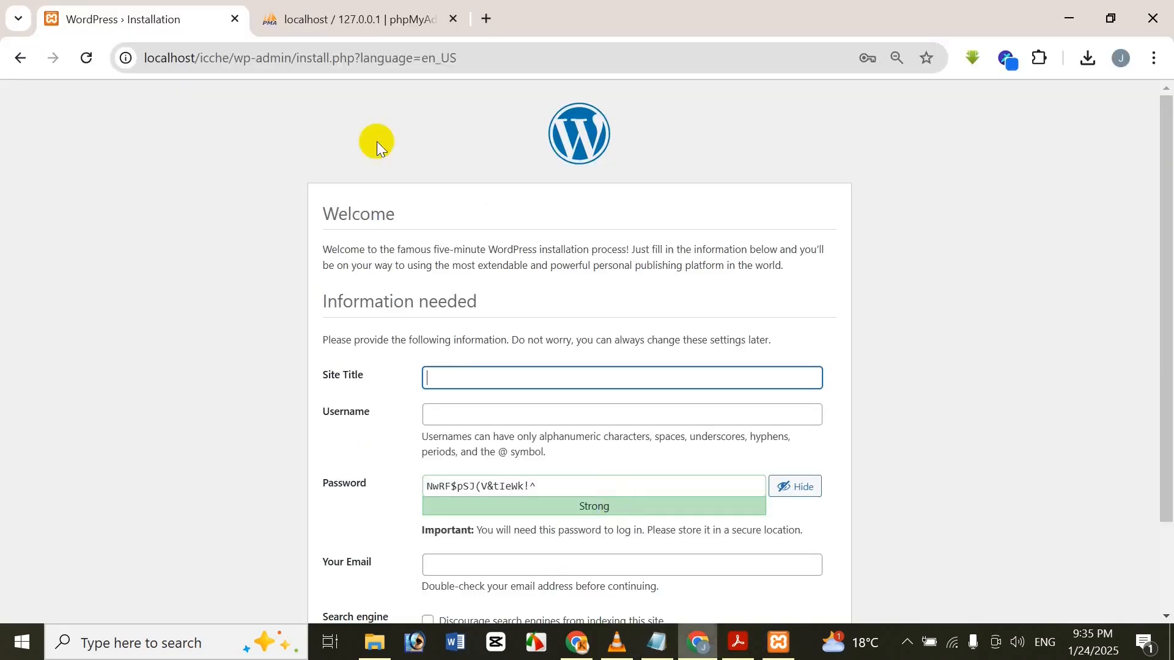
scroll(453, 360, "down", 1)
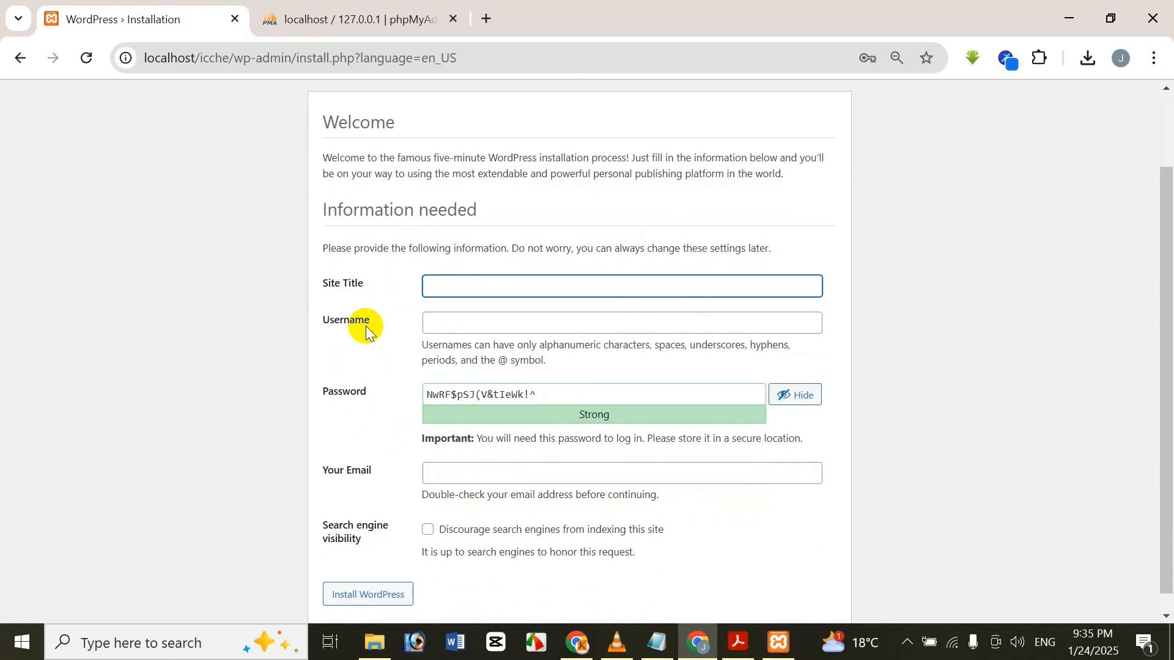
type("My")
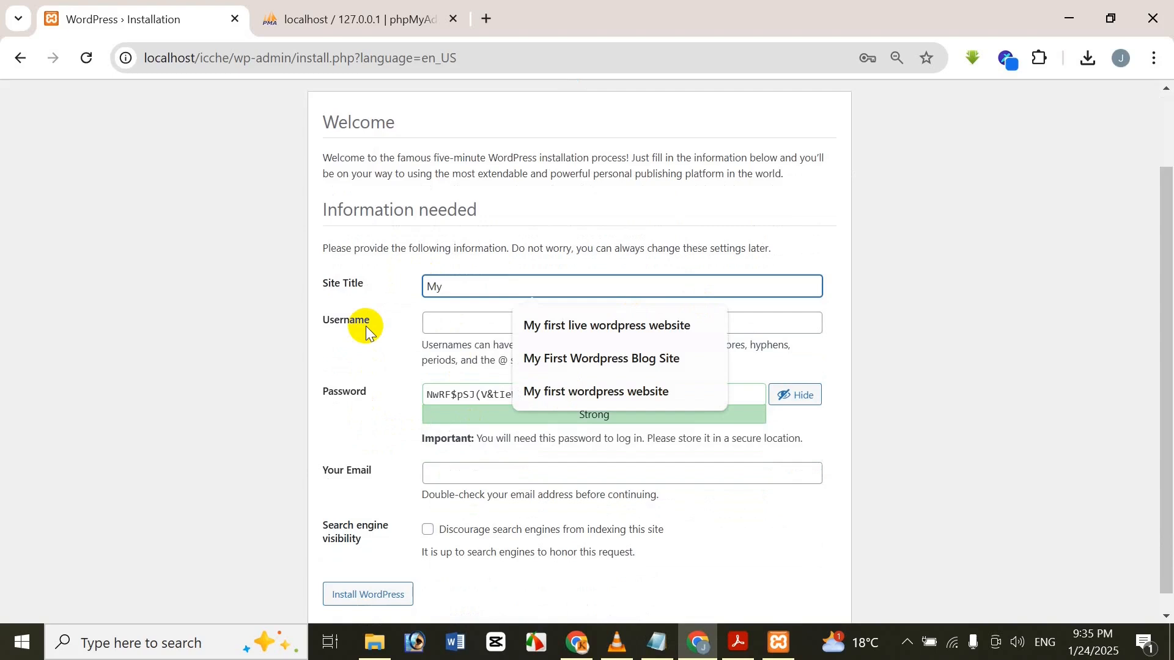
type("First Wor")
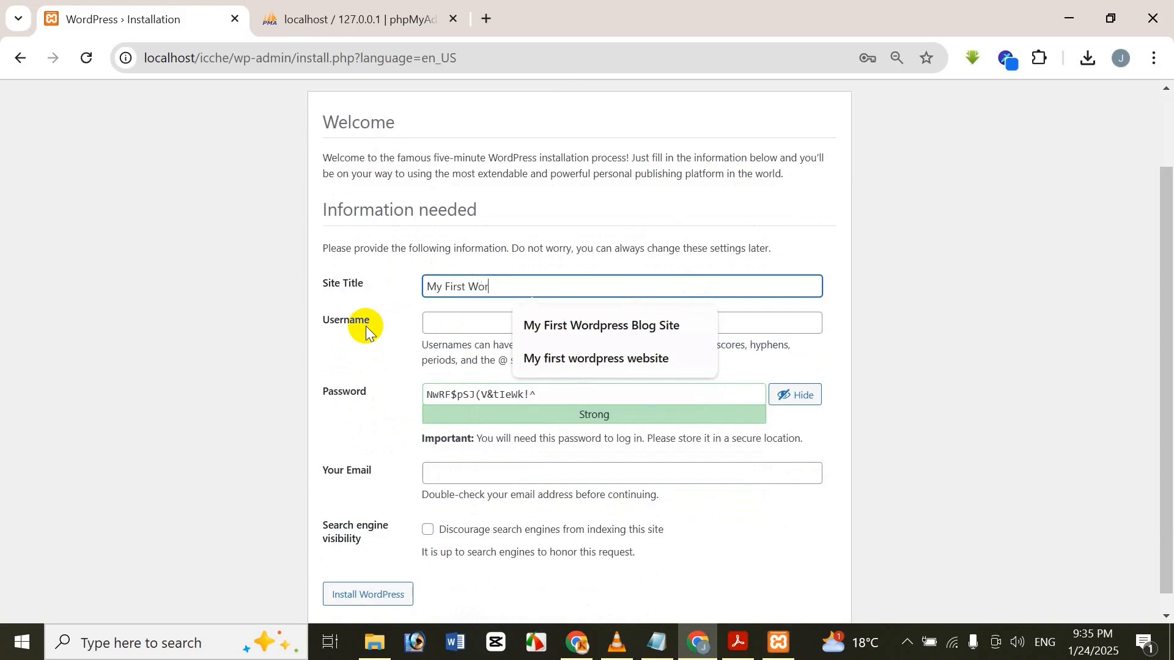
type("dpress")
type("Websit")
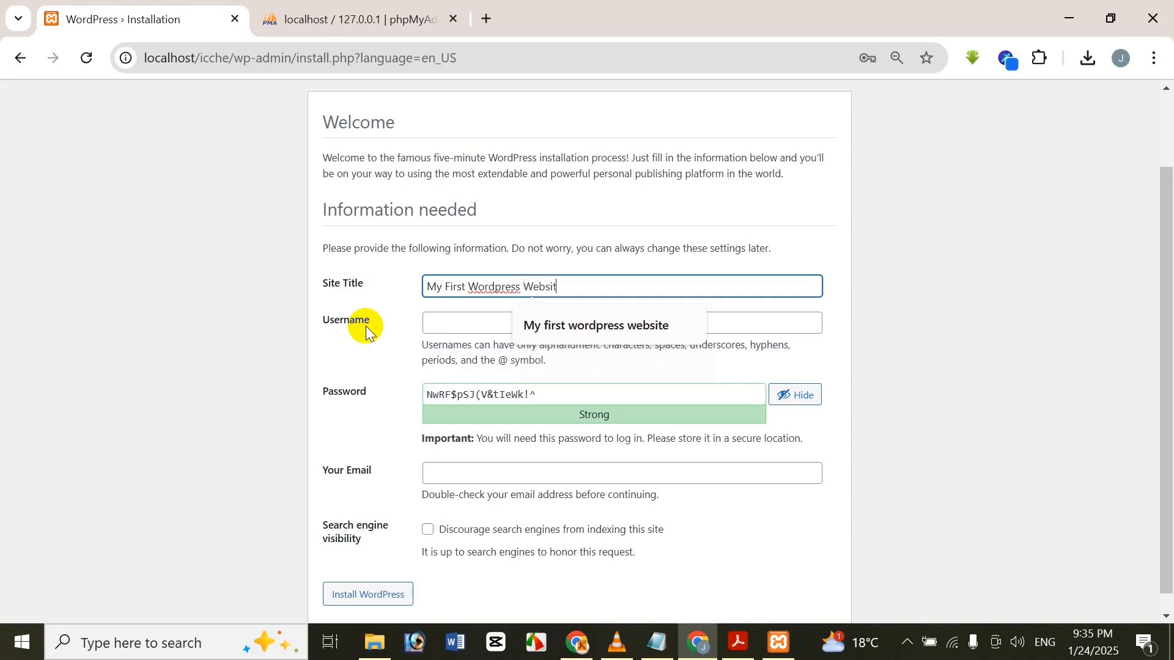
left_click(596, 324)
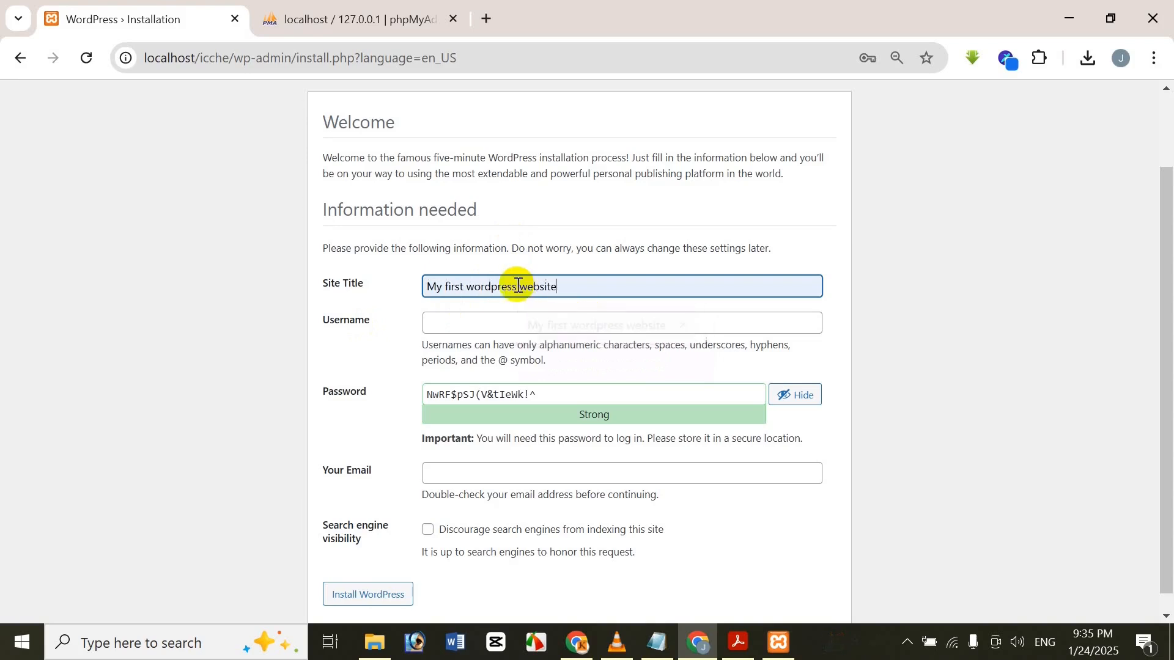
Capitalise First, Wordpress and Website in the site title.
left_click(474, 286)
key("BackSpace")
type("W")
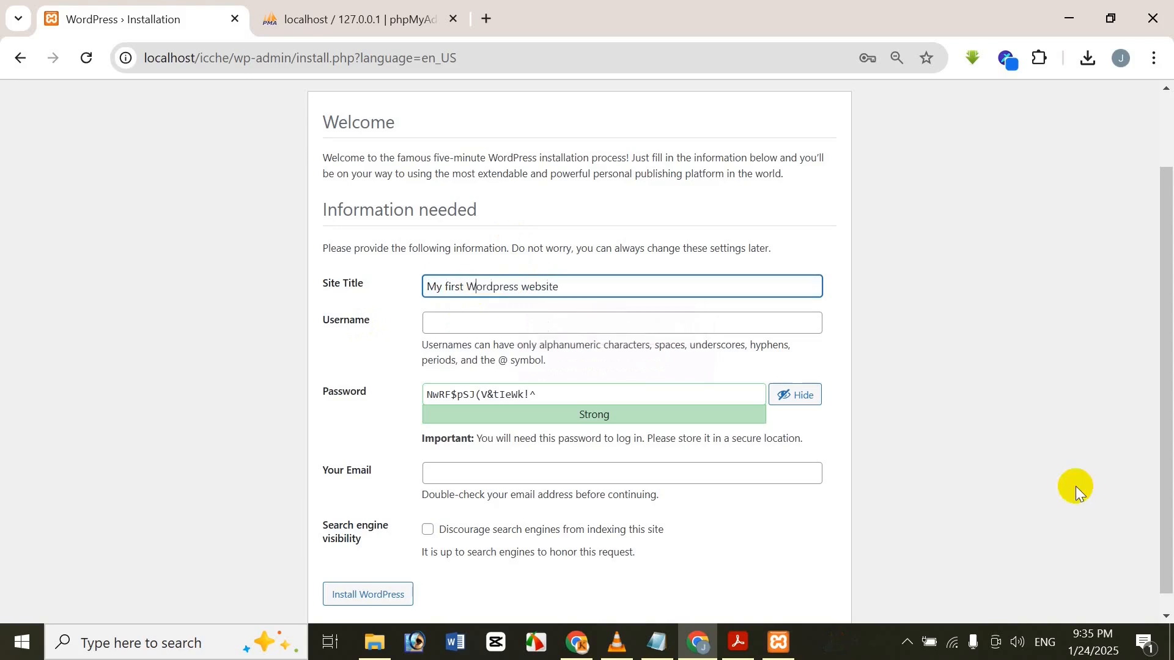
key("BackSpace")
type("W")
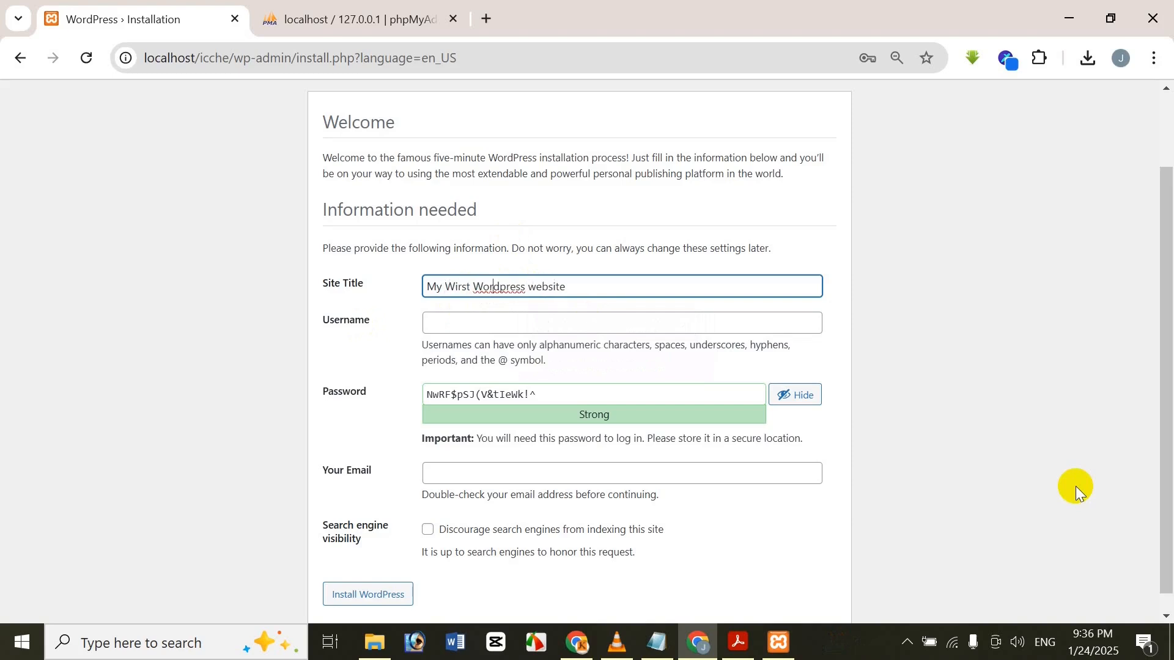
key("BackSpace")
type("F")
left_click(529, 287)
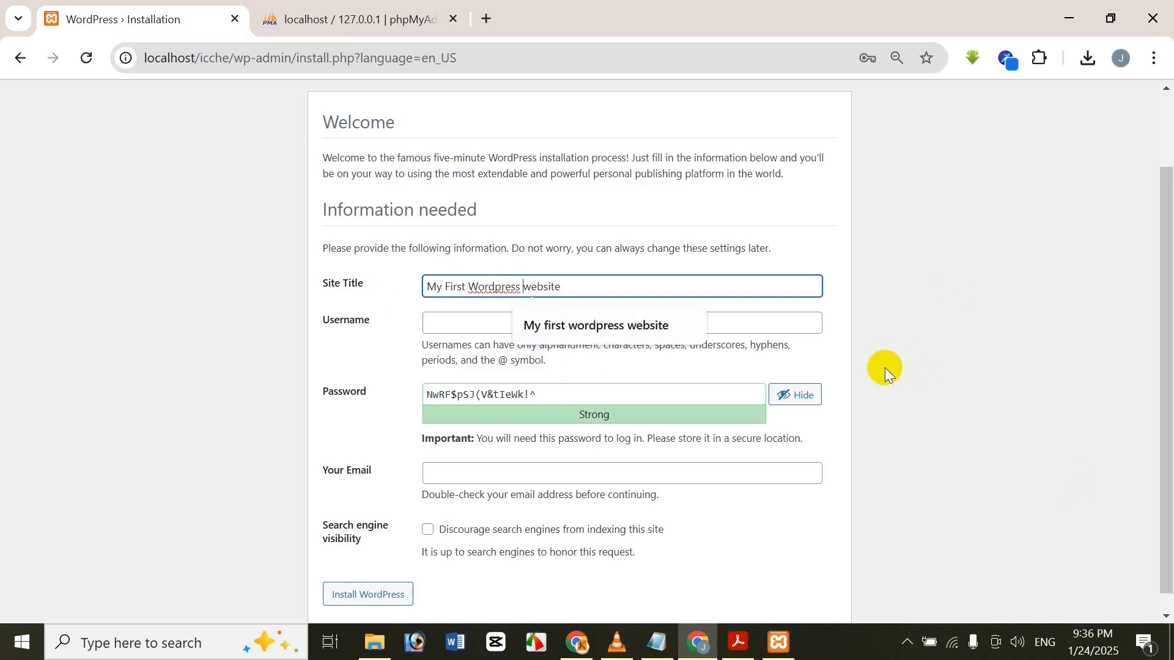
key("BackSpace")
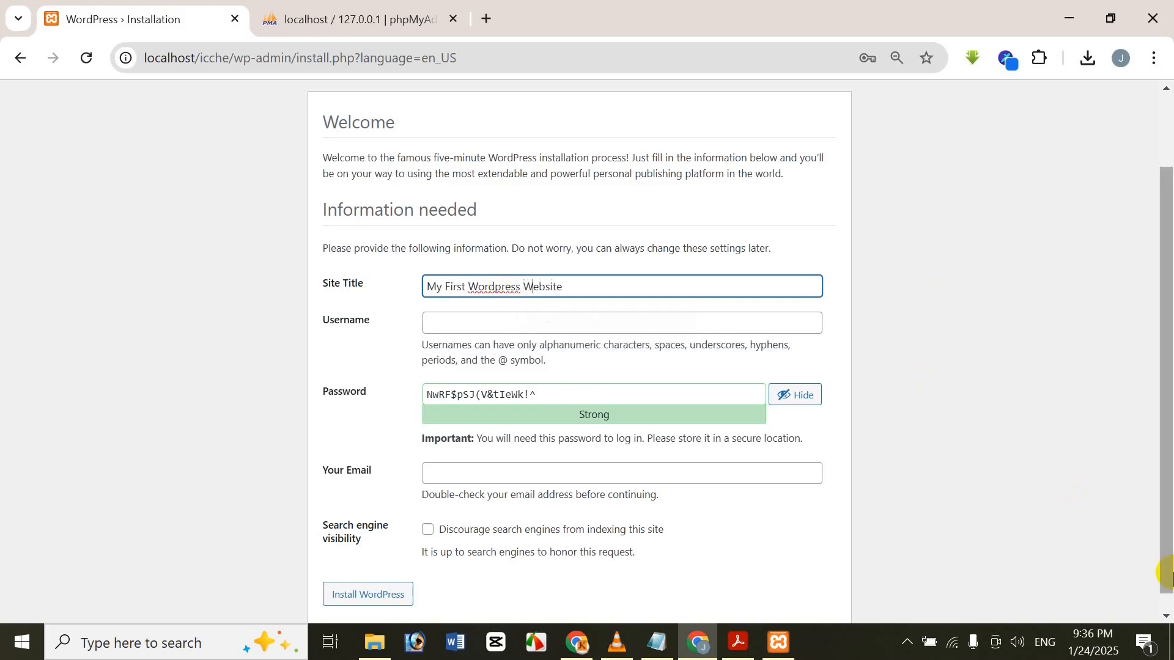
type("W")
Paste the username saved in the notes into the Username field.
left_click(459, 323)
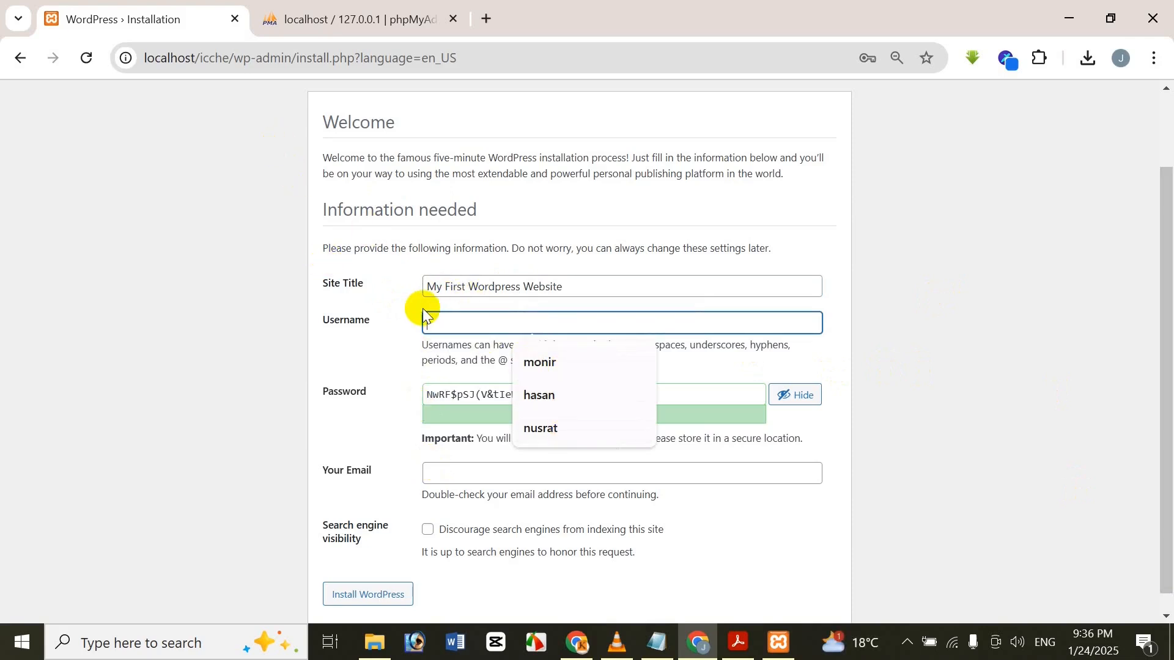
left_click(653, 641)
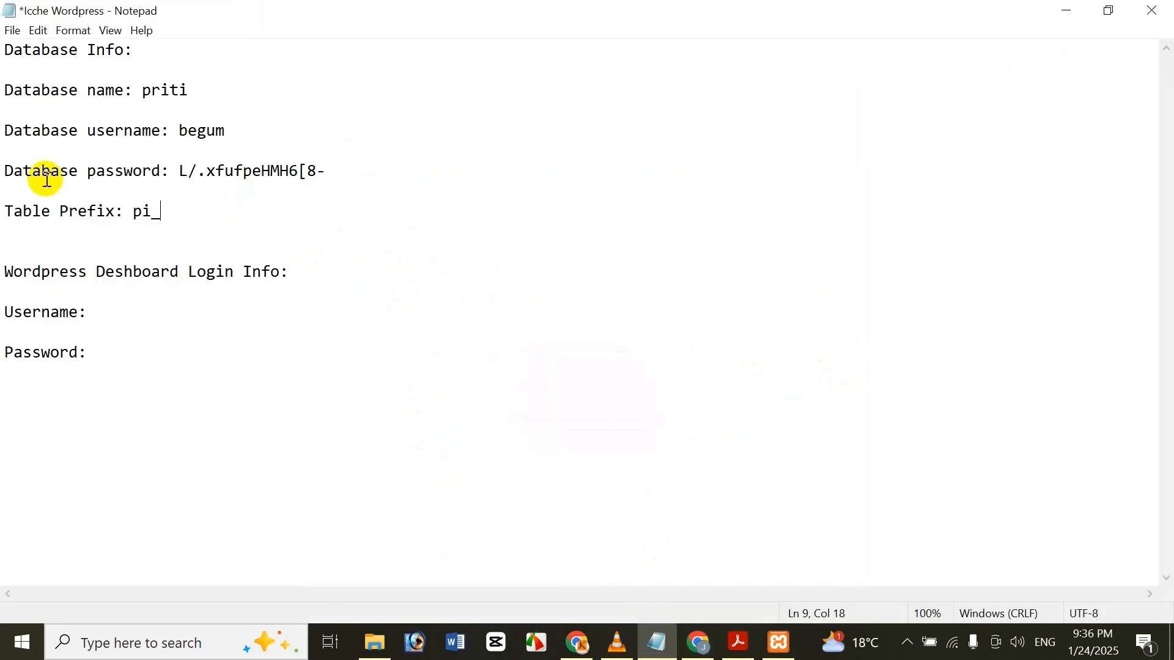
double_click(183, 129)
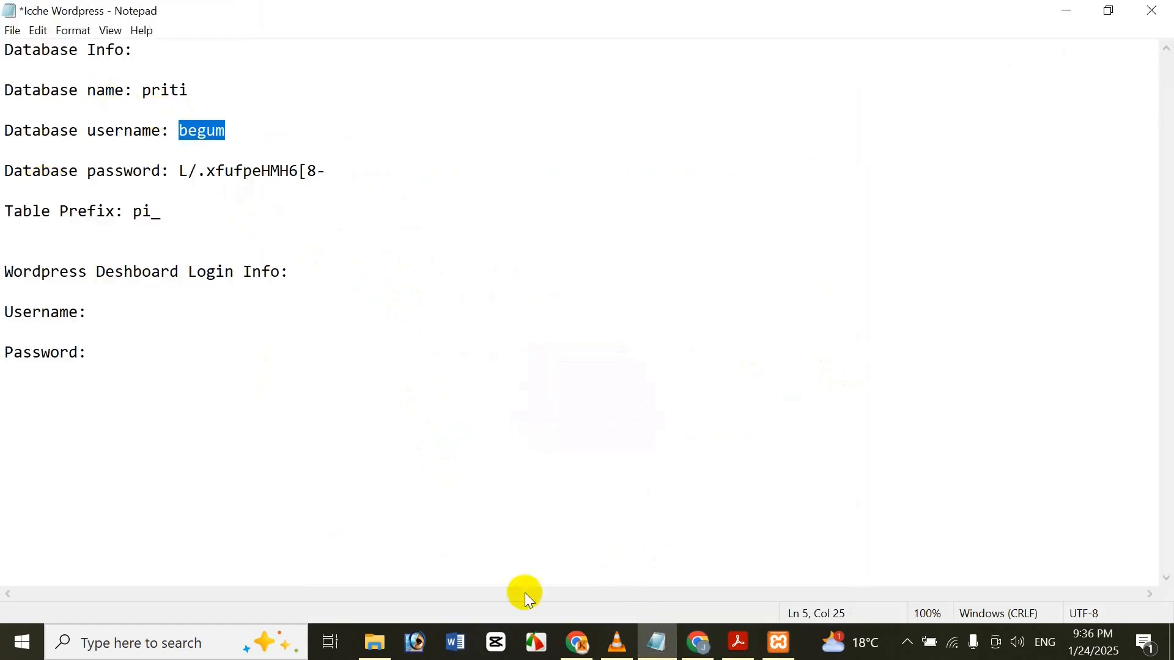
left_click(695, 647)
key("ctrl+v")
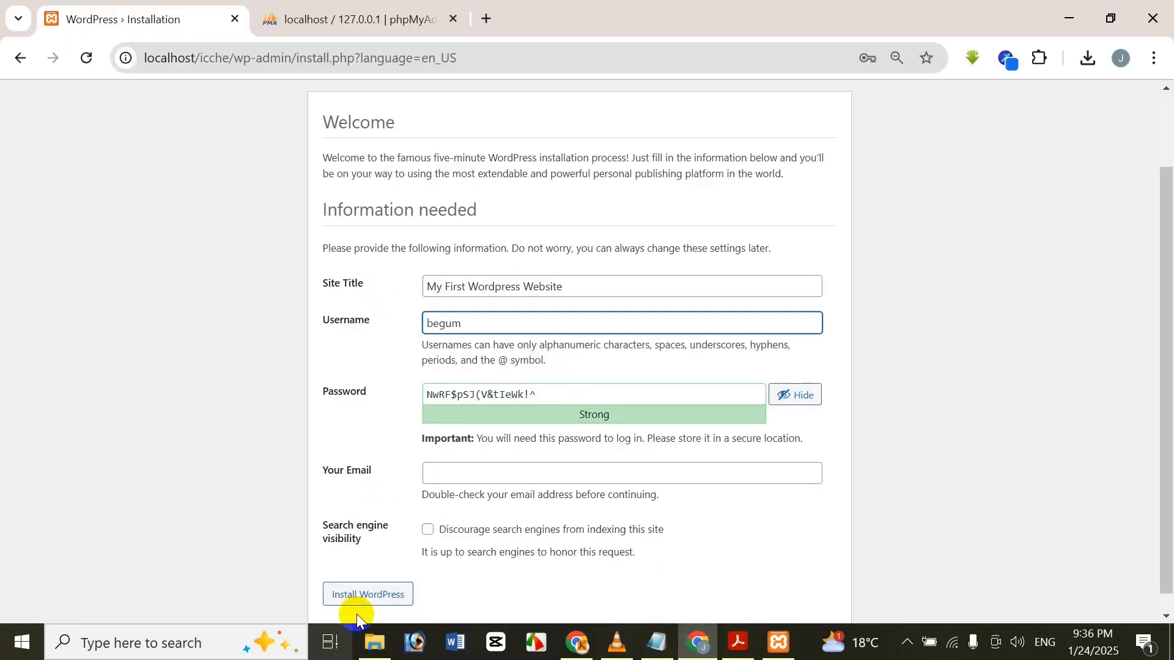
left_click(597, 391)
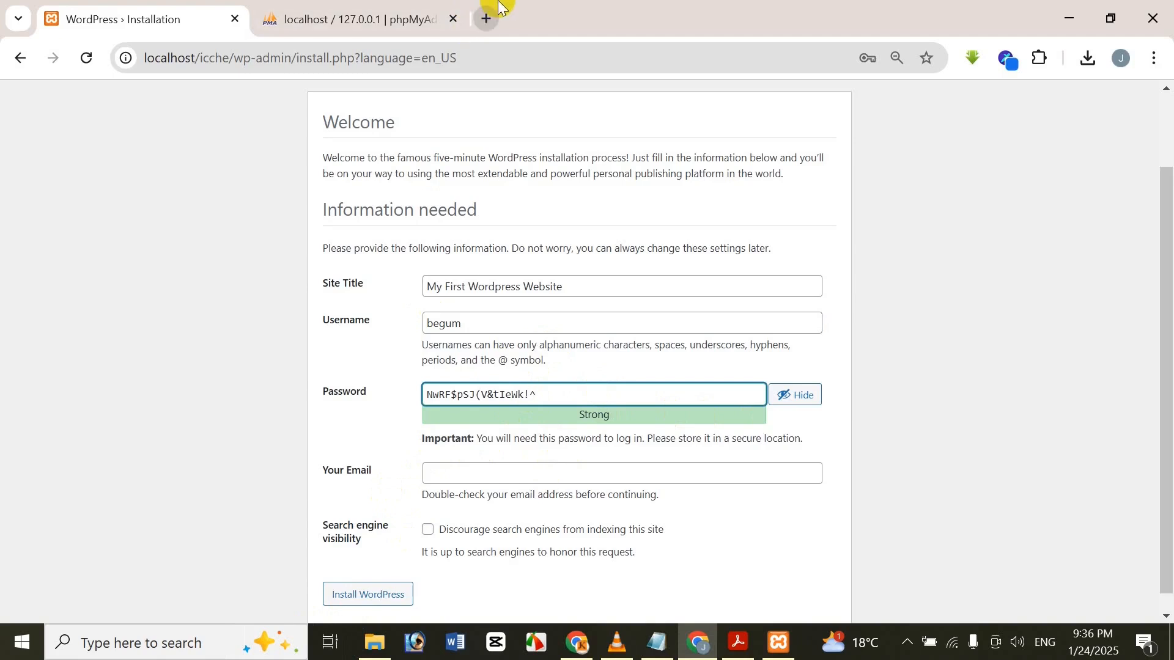
Search 'strong password generator' in a new tab and open the passwordsgenerator.net result.
left_click(486, 18)
left_click(500, 358)
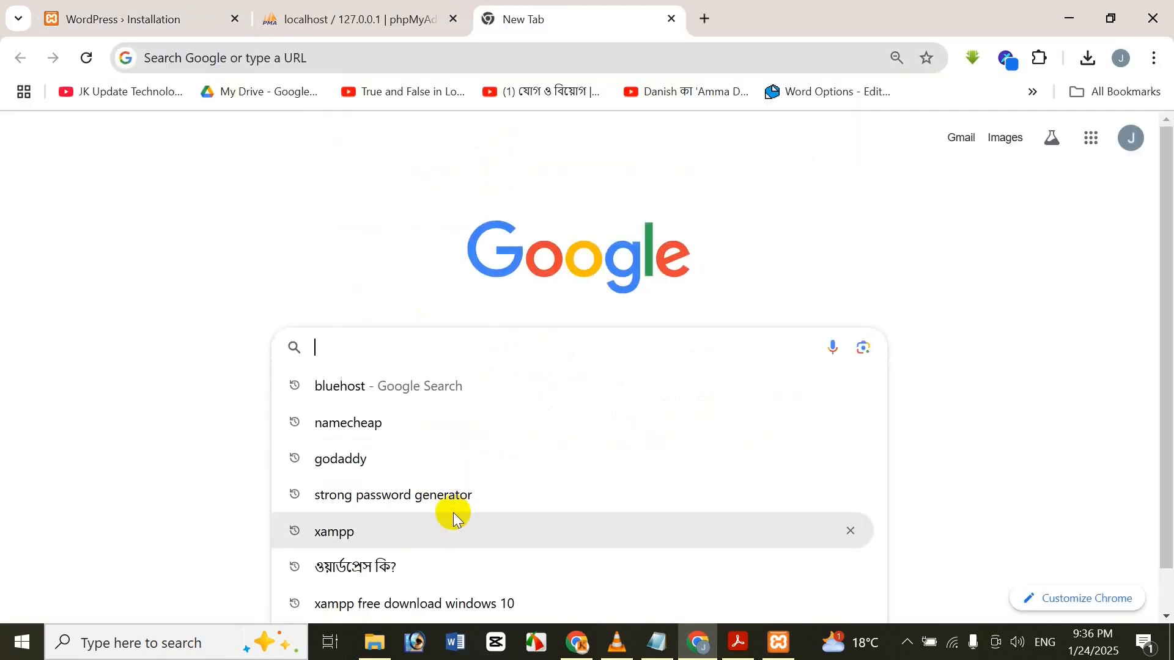
left_click(466, 493)
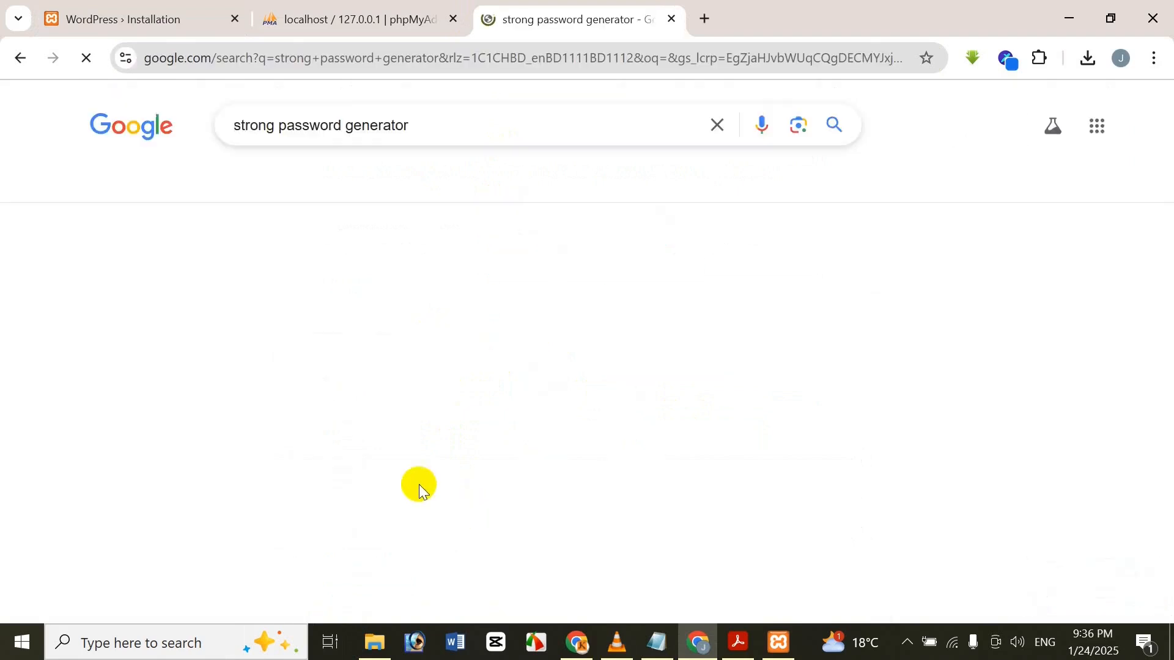
scroll(315, 306, "down", 5)
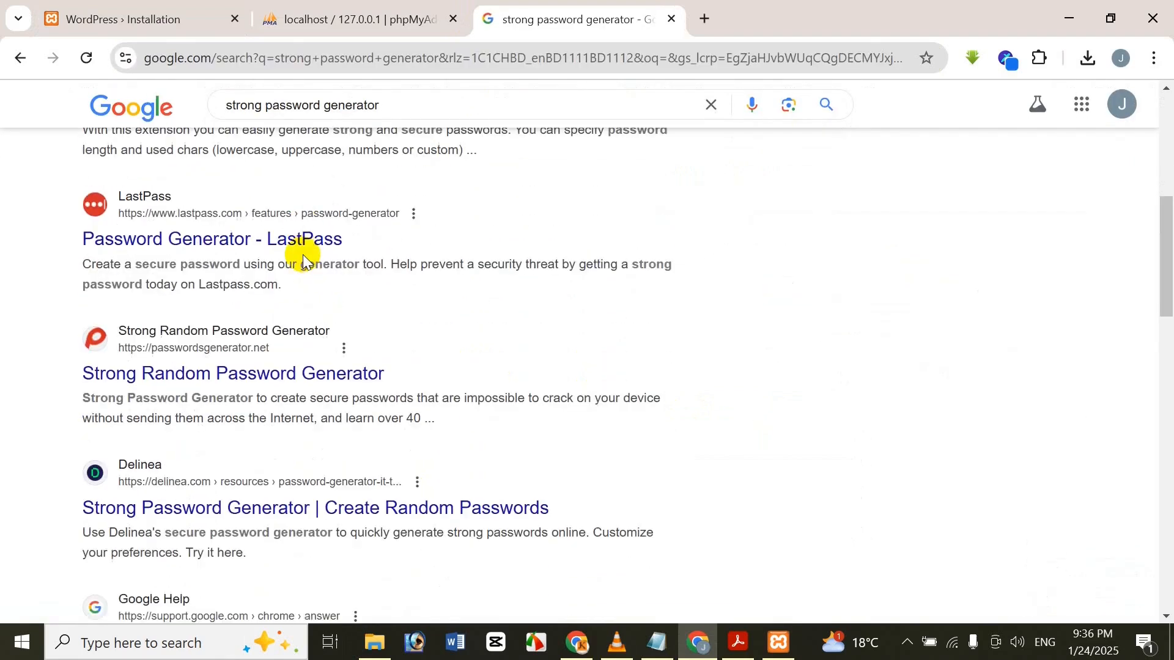
left_click(300, 377)
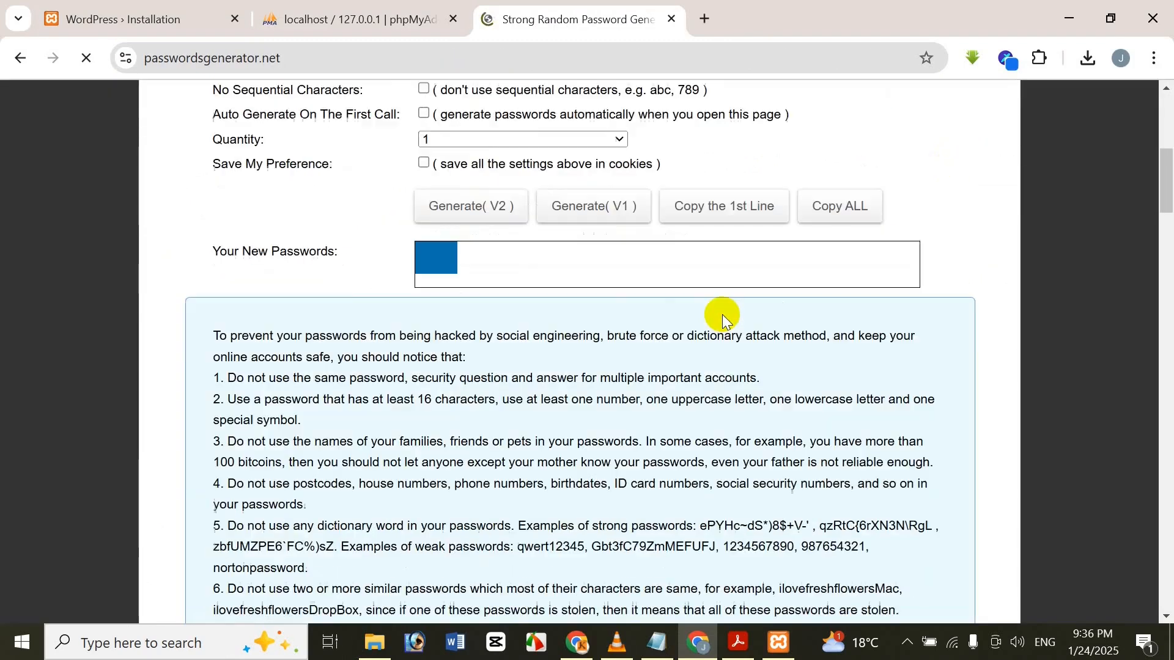
scroll(461, 470, "down", 20)
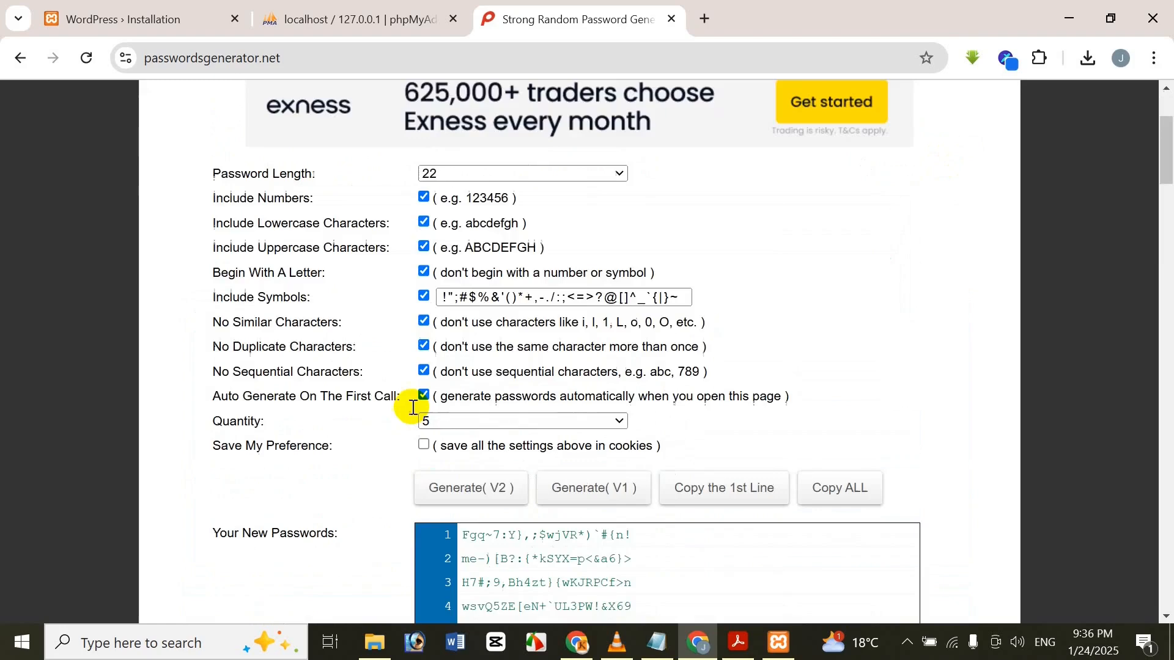
scroll(940, 287, "up", 20)
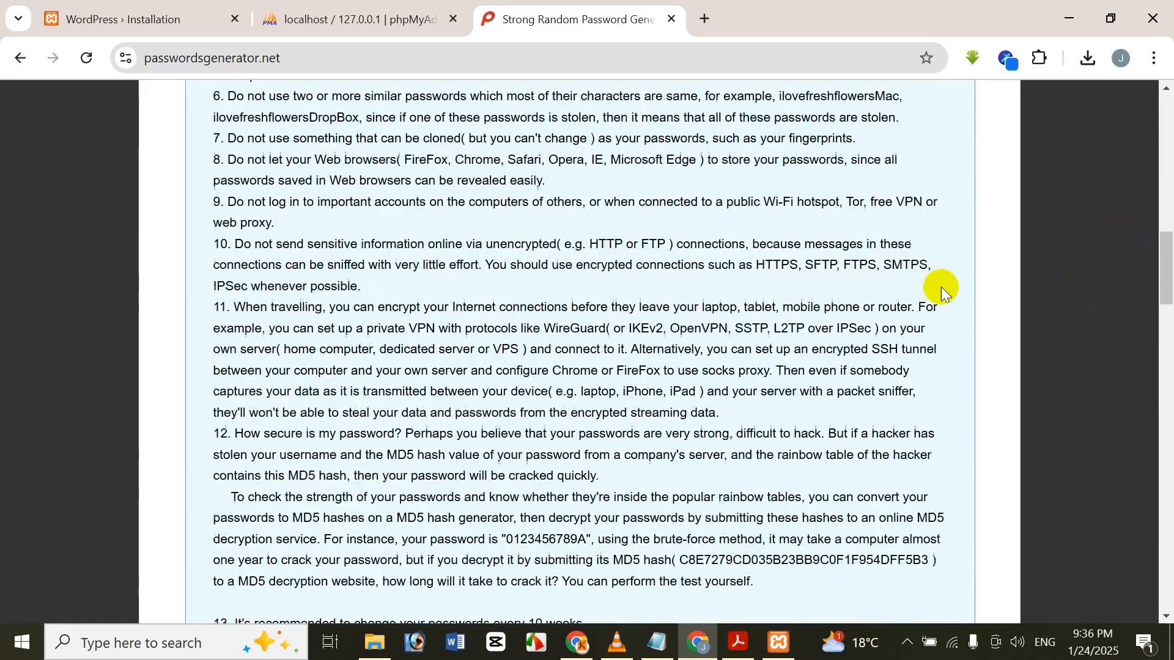
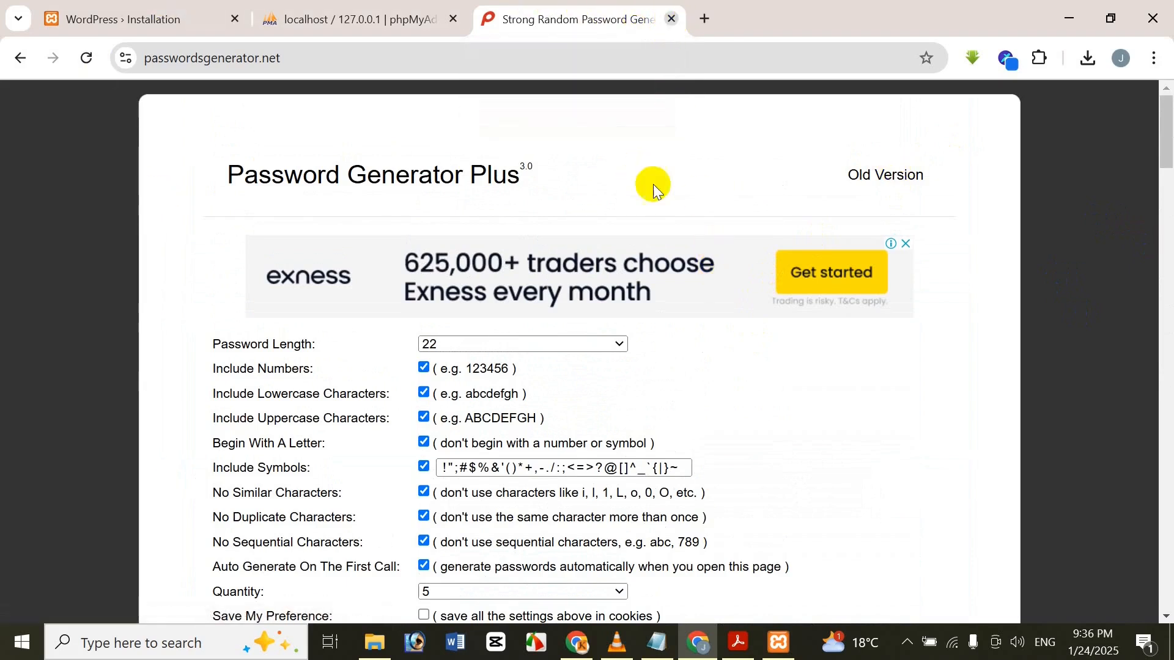
Return to the password generator search results and load more results.
scroll(701, 319, "down", 20)
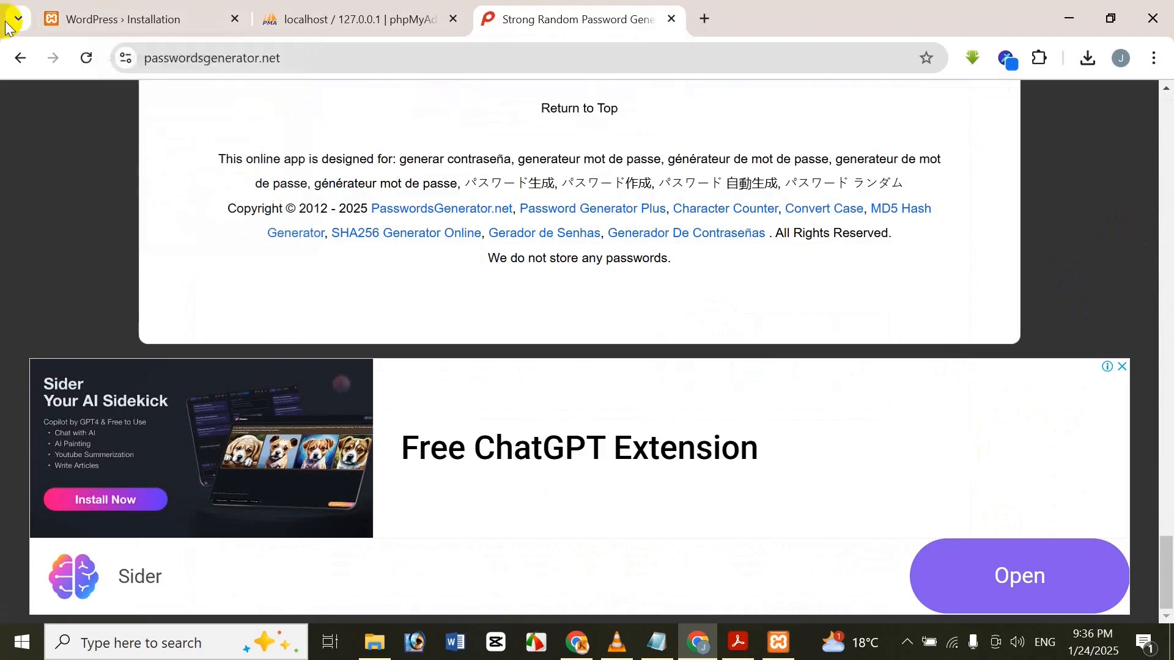
left_click(20, 58)
scroll(262, 367, "down", 10)
scroll(263, 416, "down", 2)
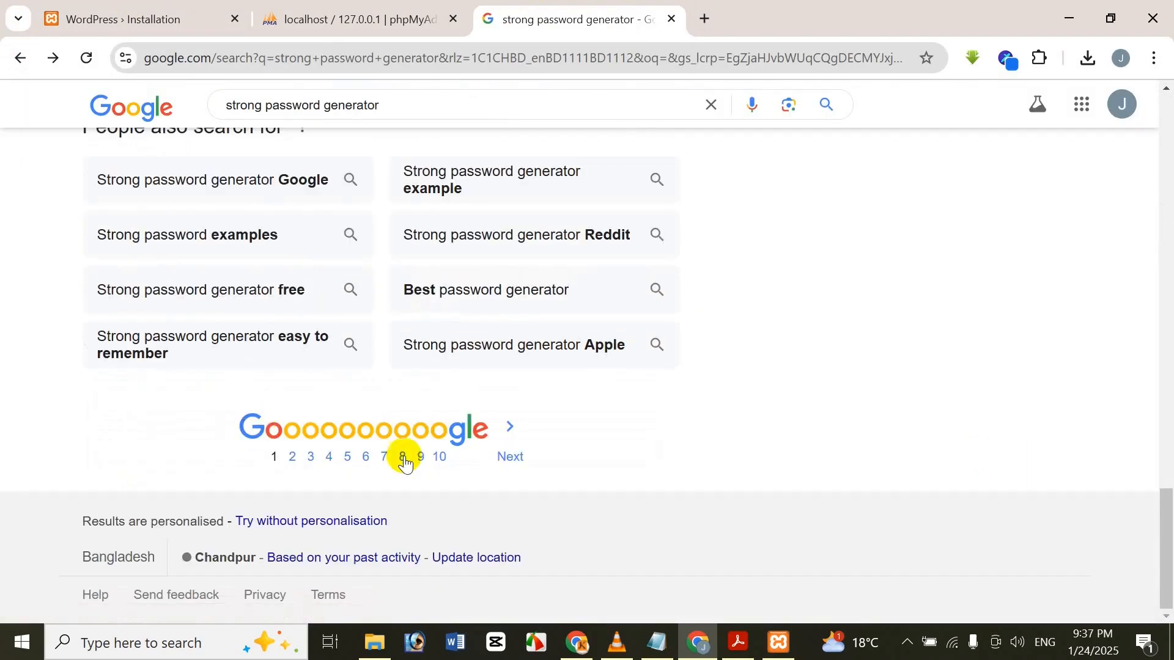
left_click(473, 459)
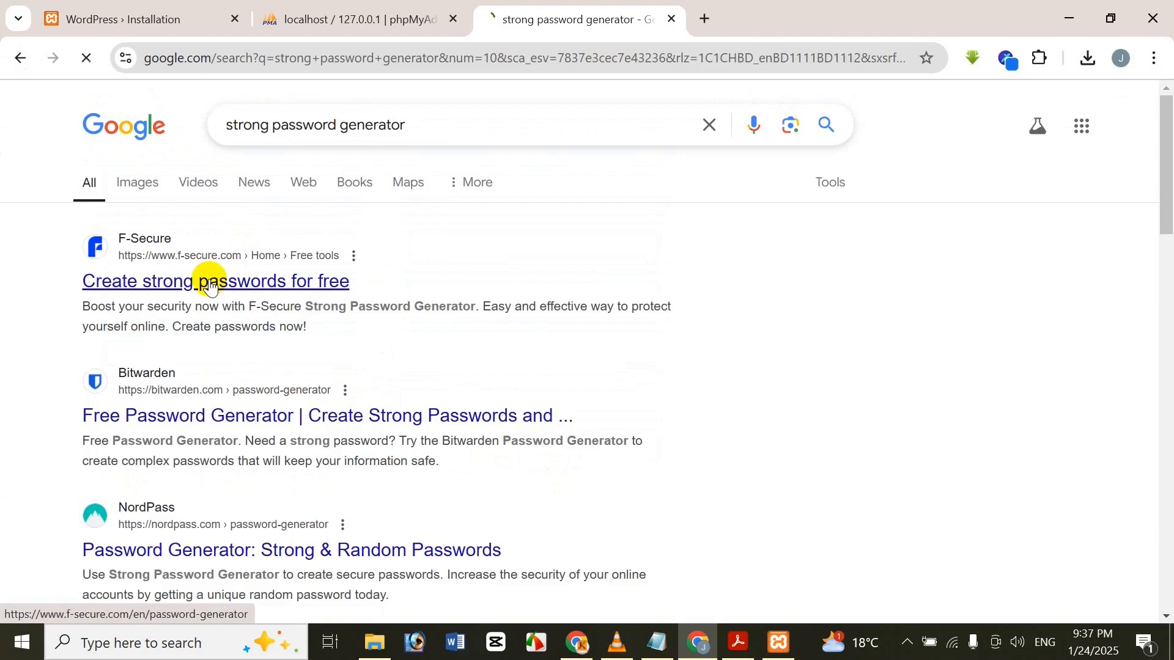
Generate a new 32-character password on F-Secure's generator and select it for copying.
scroll(273, 306, "down", 1)
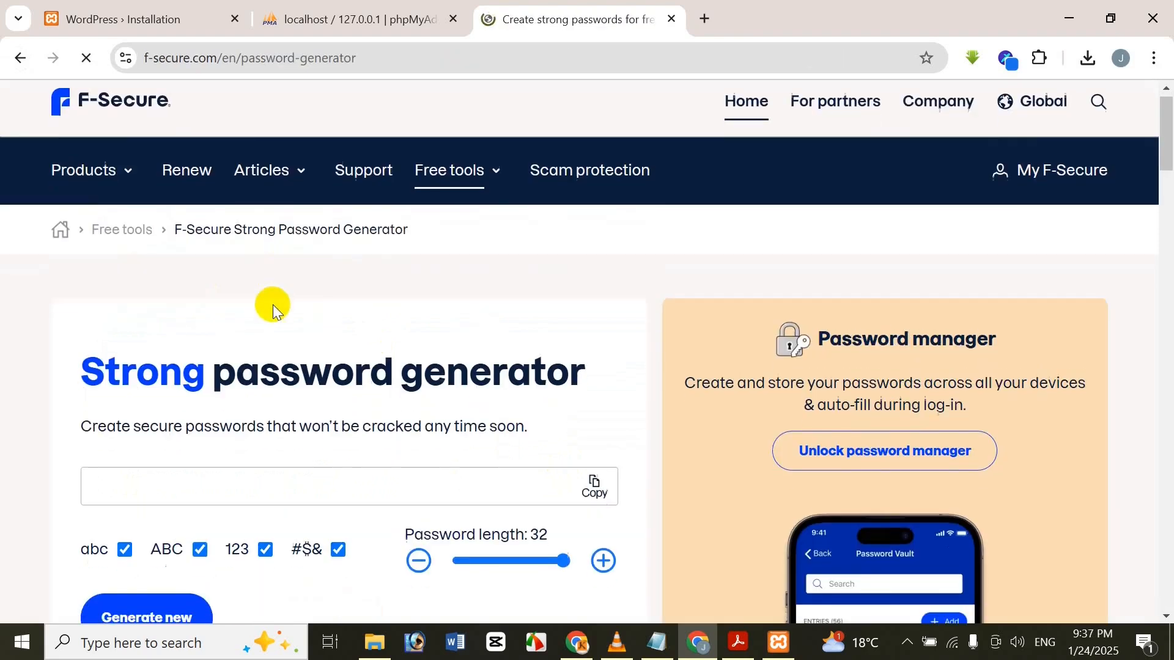
scroll(273, 299, "down", 5)
scroll(256, 317, "up", 3)
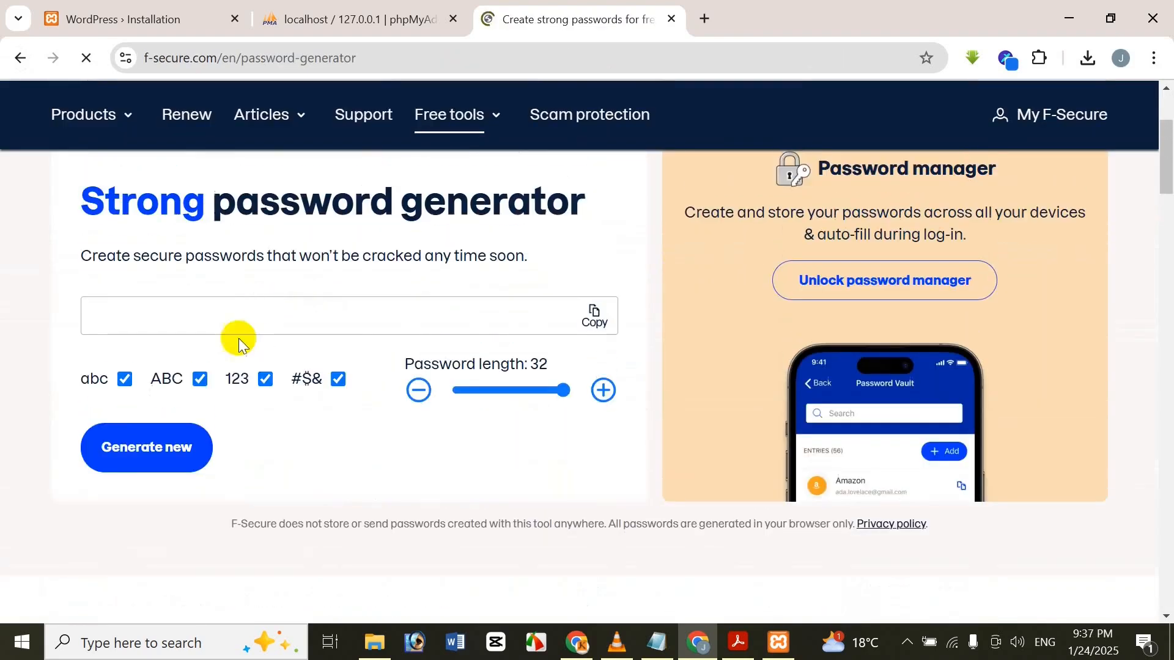
left_click(179, 453)
scroll(183, 477, "up", 1)
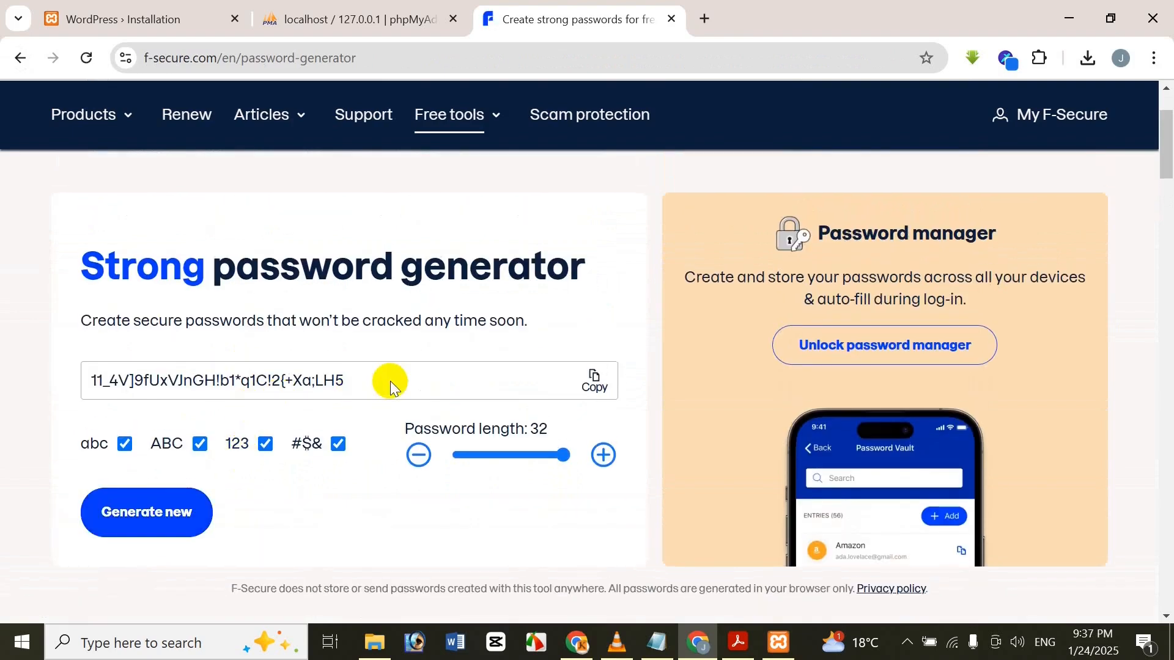
left_click_drag(369, 382, 79, 336)
key("ctrl+c")
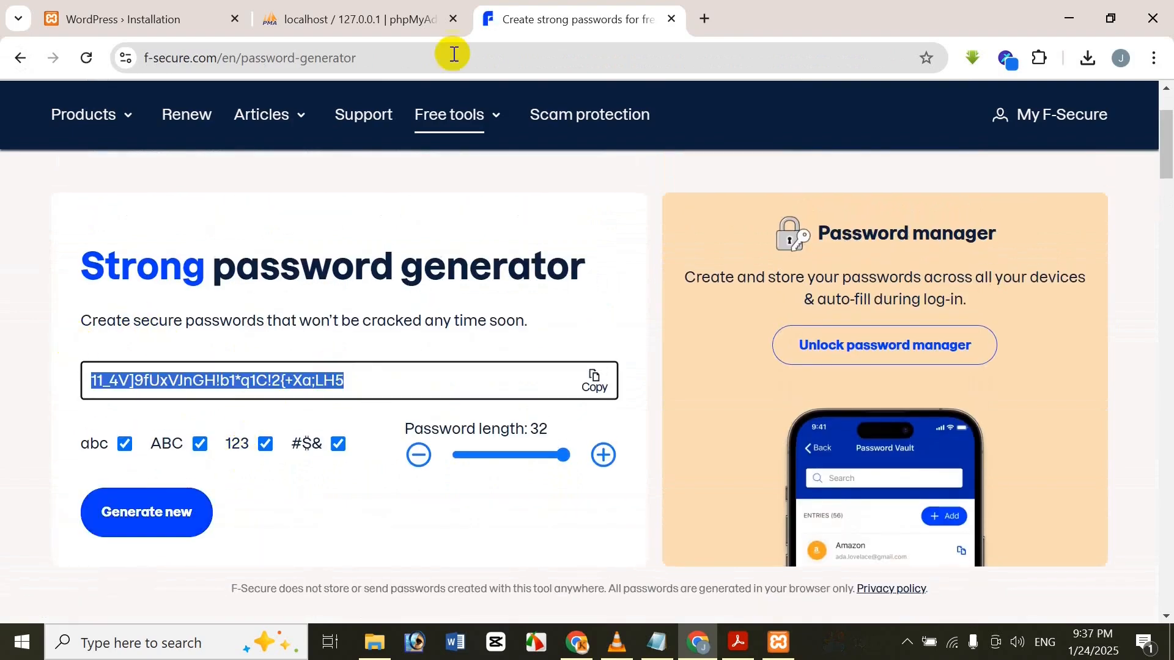
left_click(352, 8)
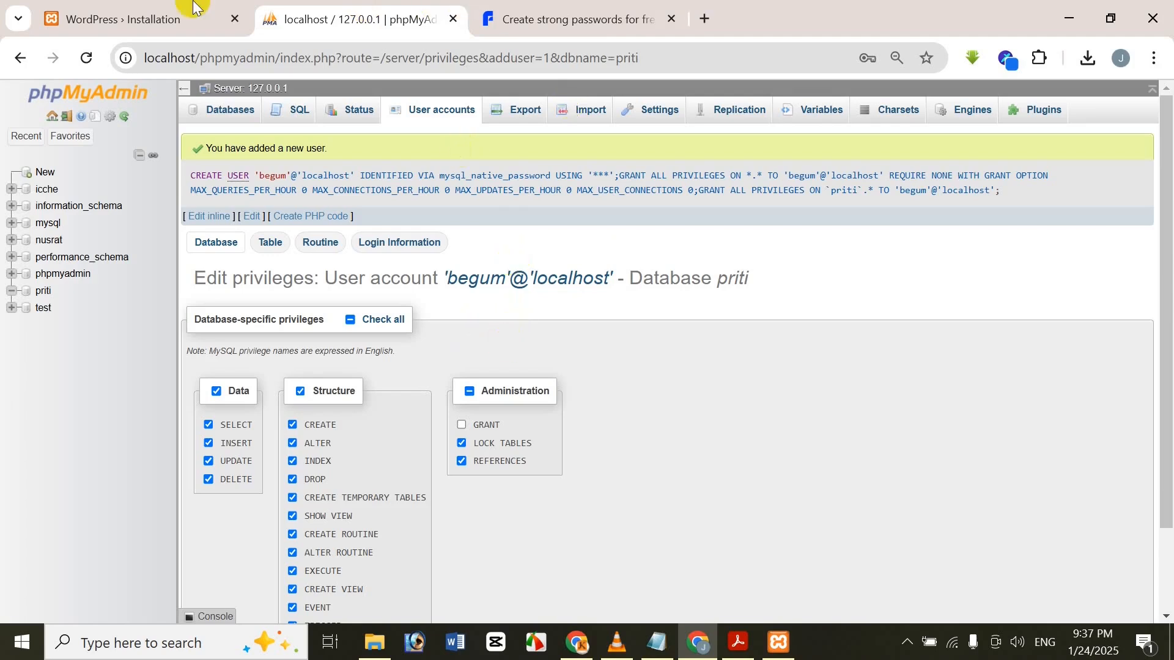
Paste the generated password into the WordPress admin Password field, then clear it.
left_click(158, 15)
key("ctrl+a")
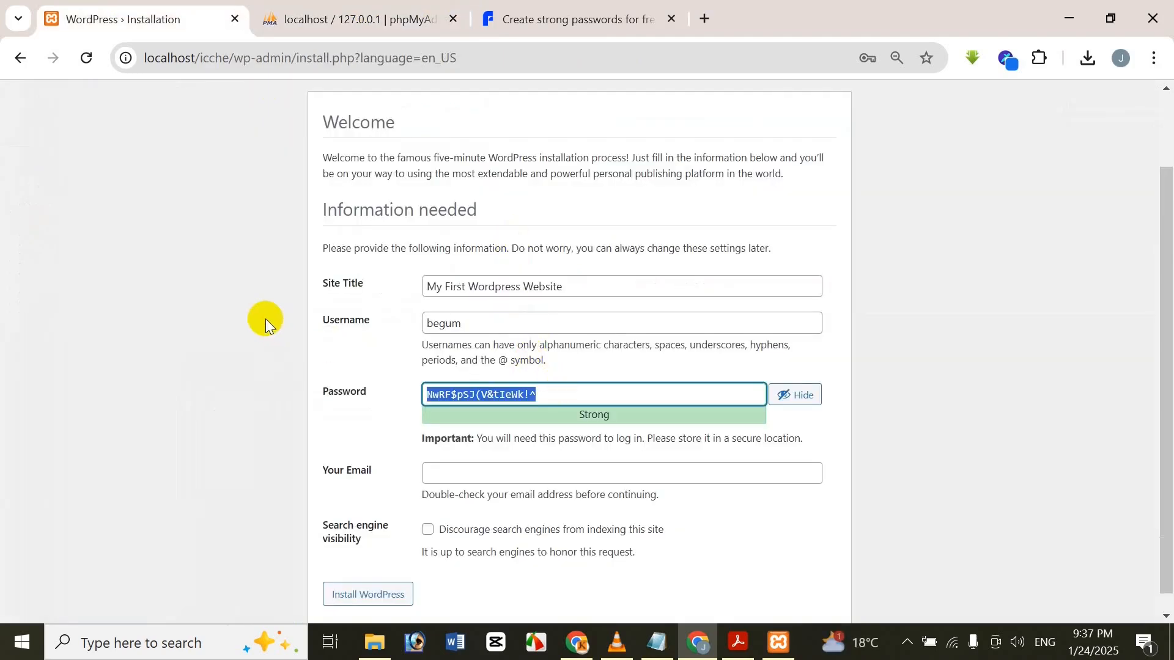
key("ctrl+v")
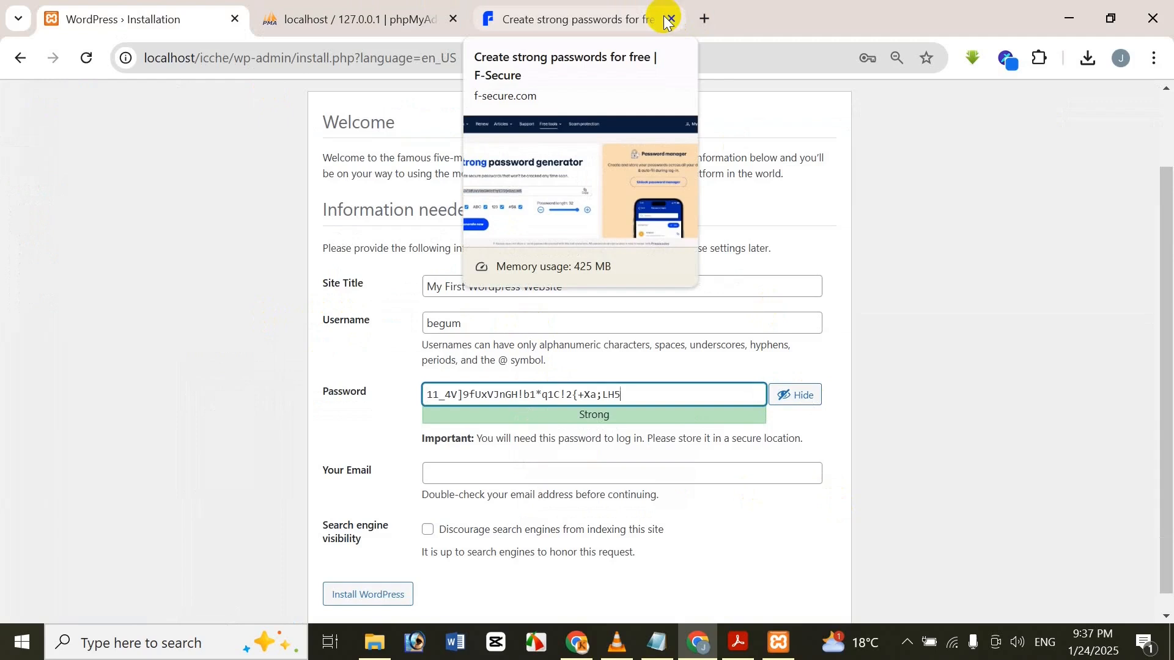
key("ctrl+a")
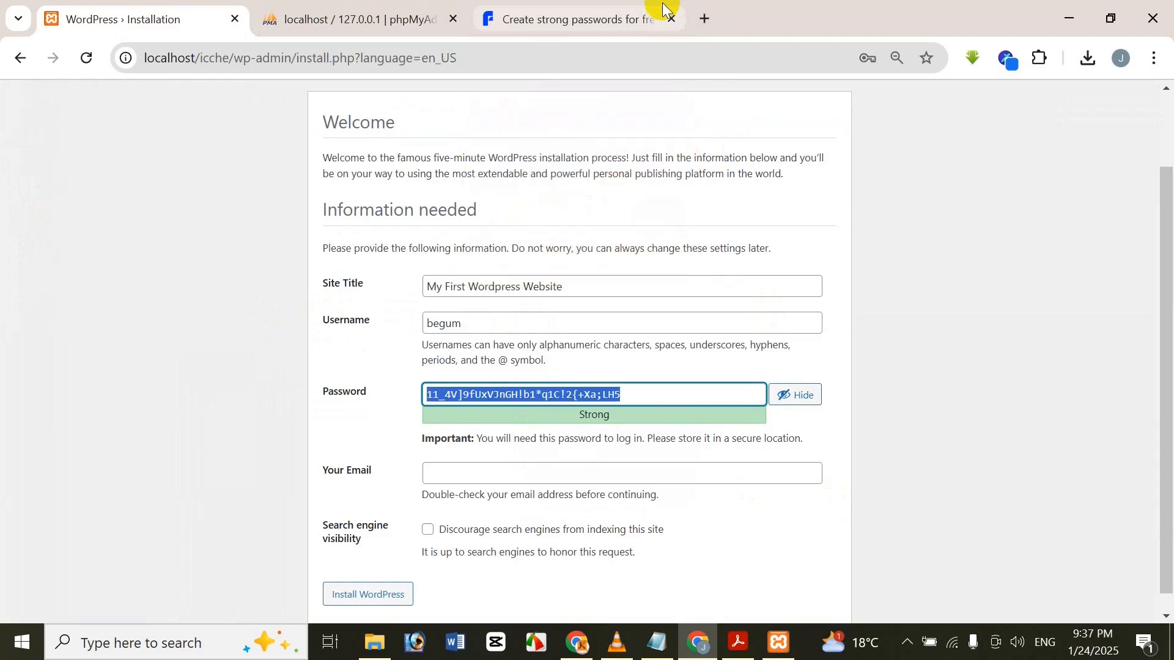
key("BackSpace")
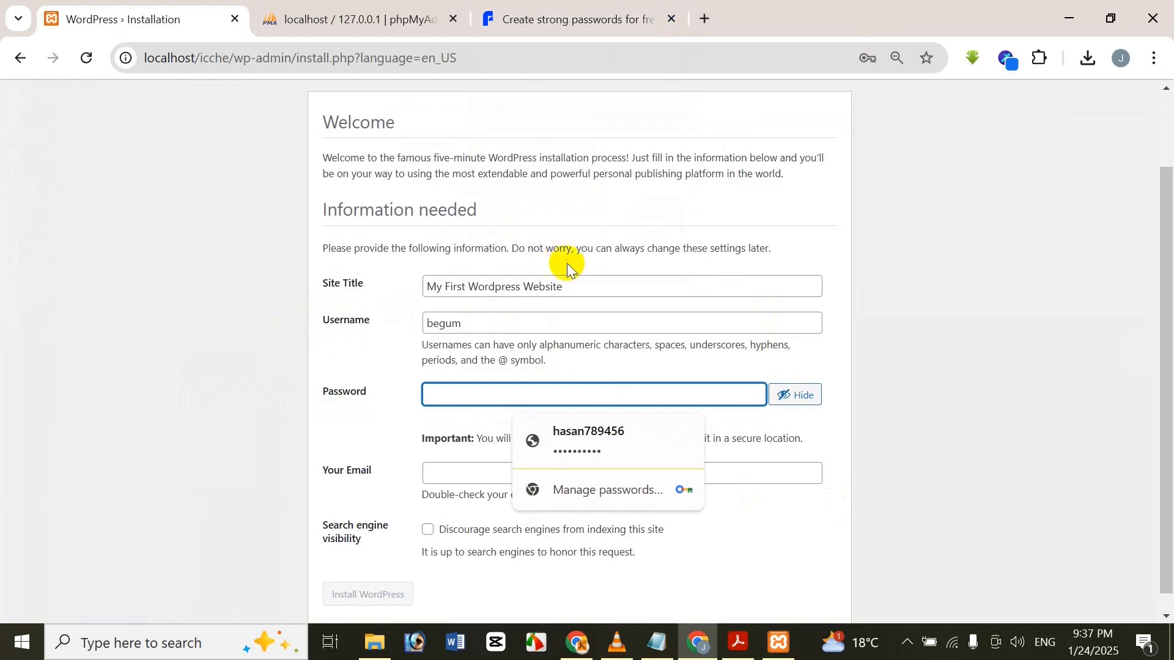
Enter a medium-strength password of your own and select it for copying.
key("BackSpace")
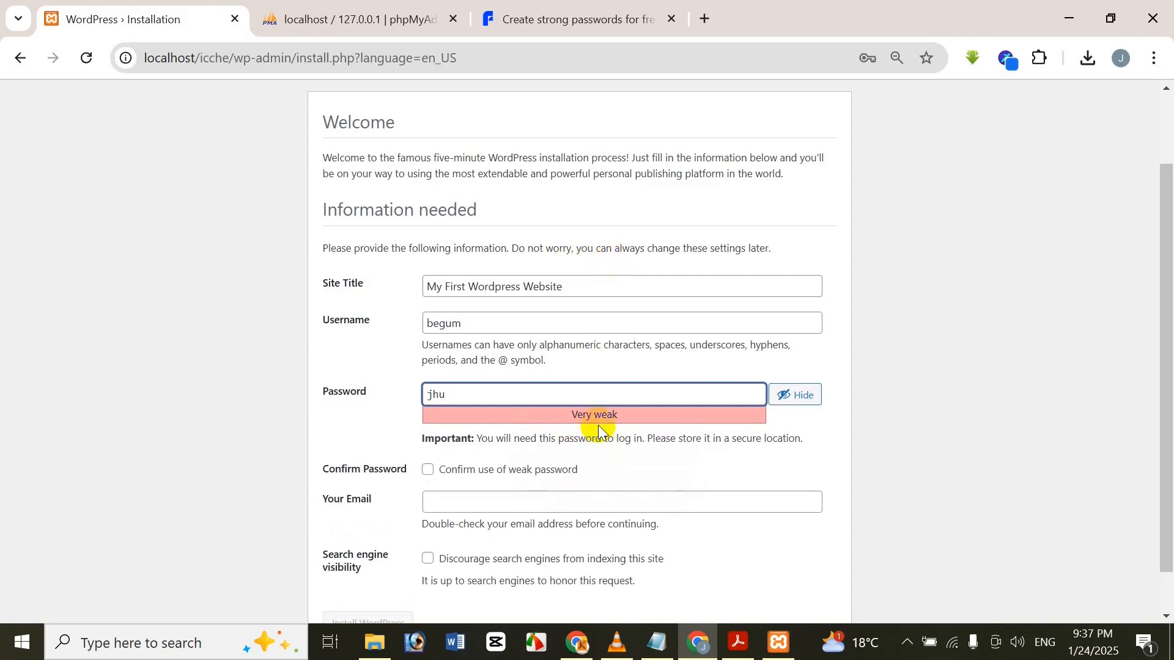
key("BackSpace")
key("BackSpace")
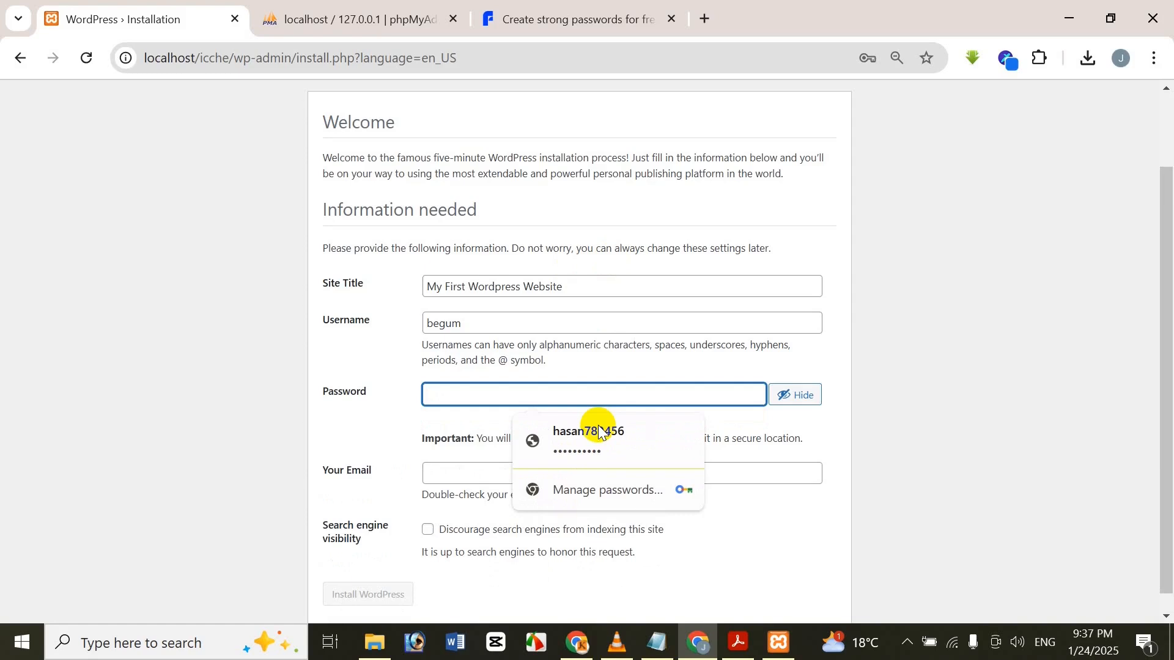
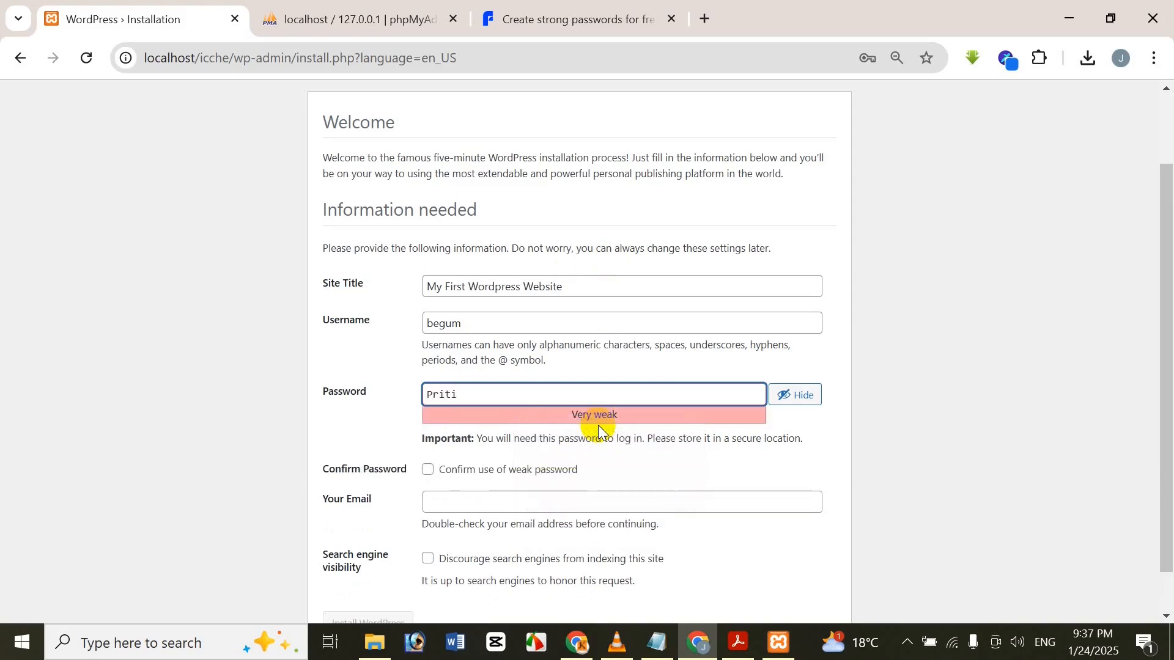
key("Home")
key("Delete")
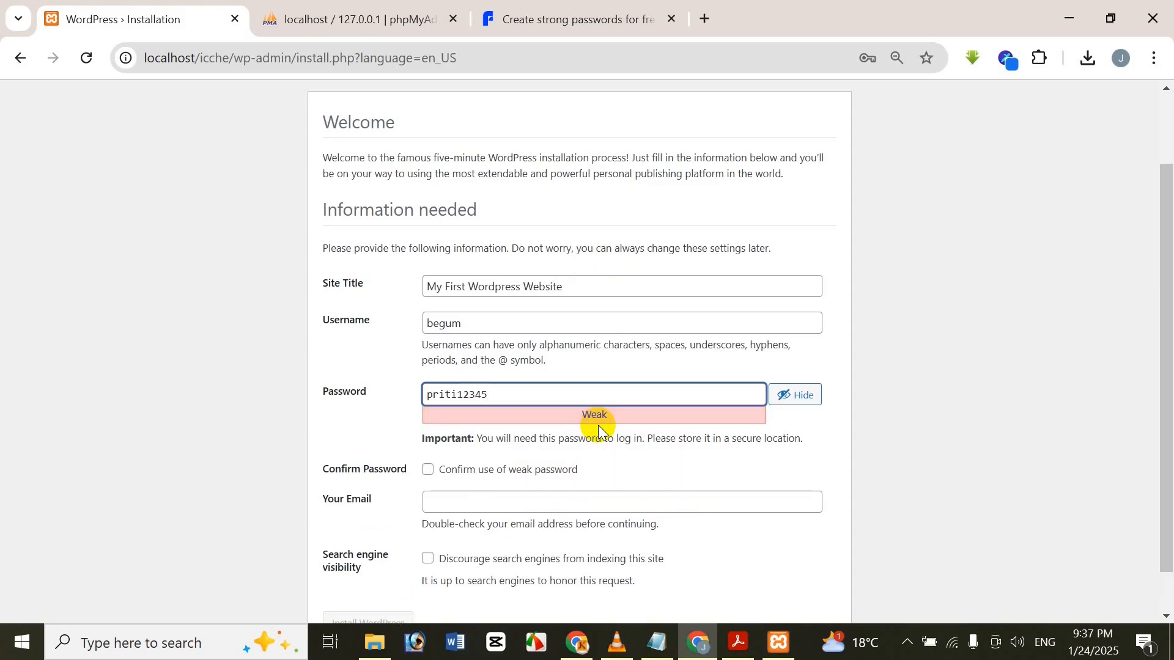
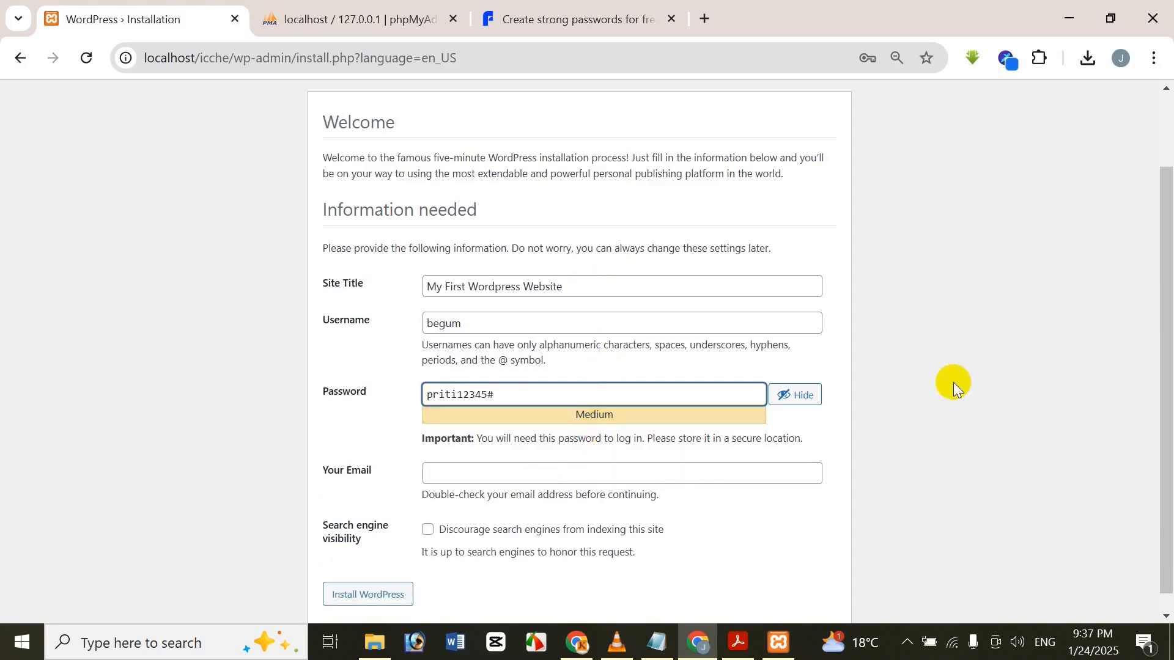
key("ctrl+a")
key("ctrl+c")
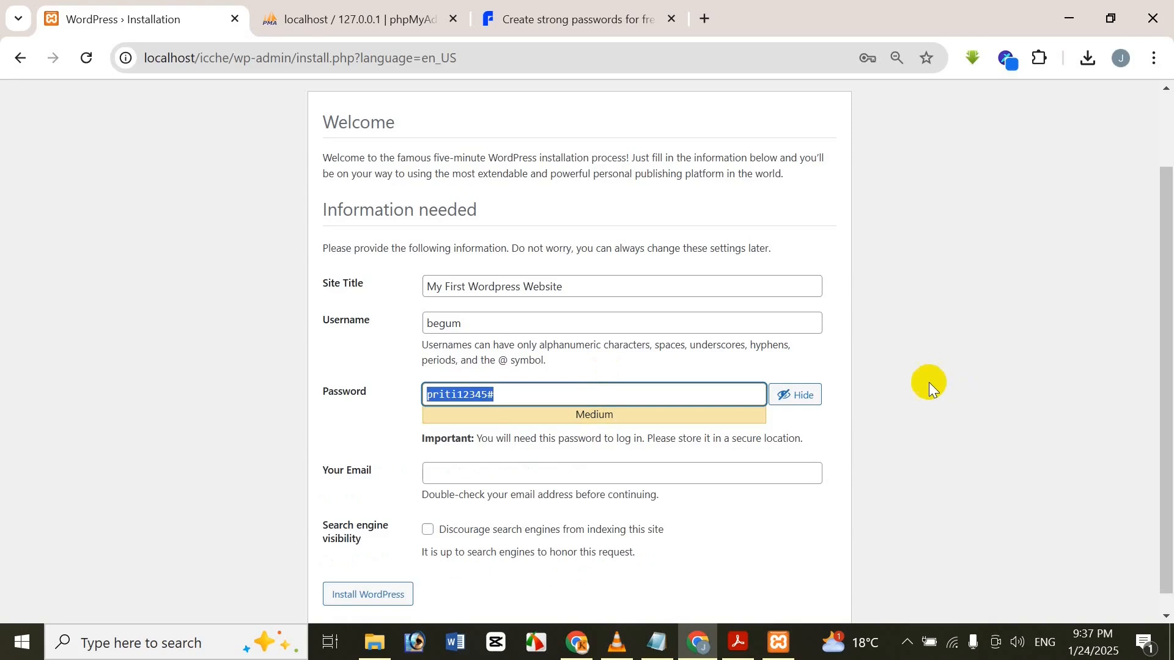
left_click(657, 641)
Paste the admin password after the Password: label in the Notepad notes.
left_click(152, 309)
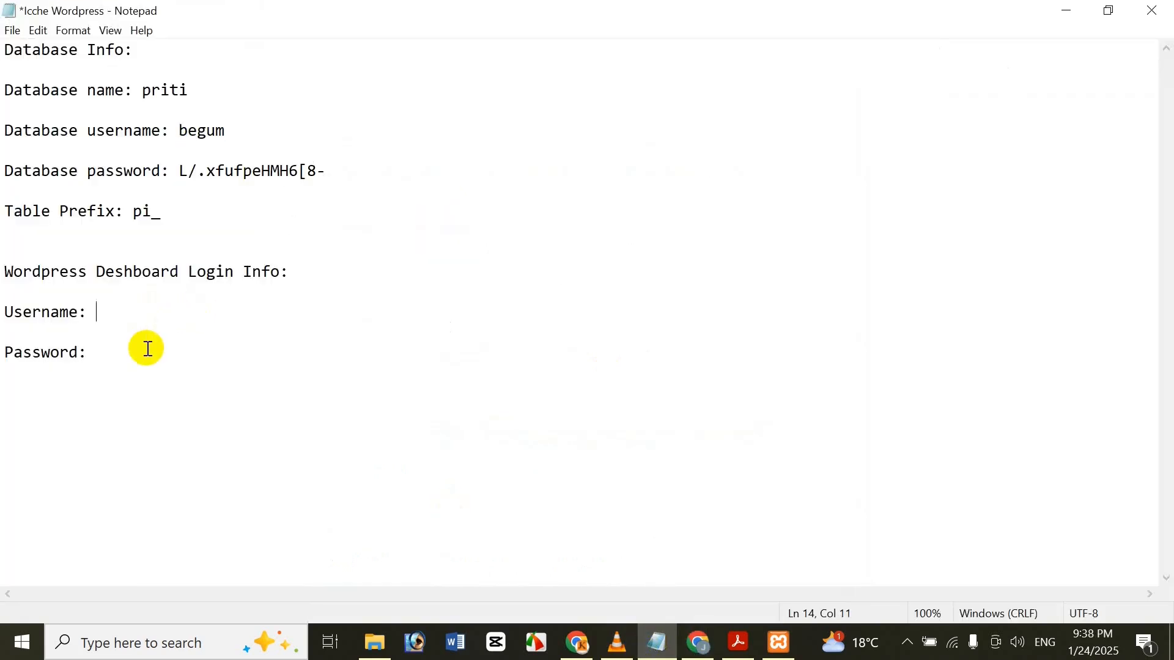
key("ctrl+v")
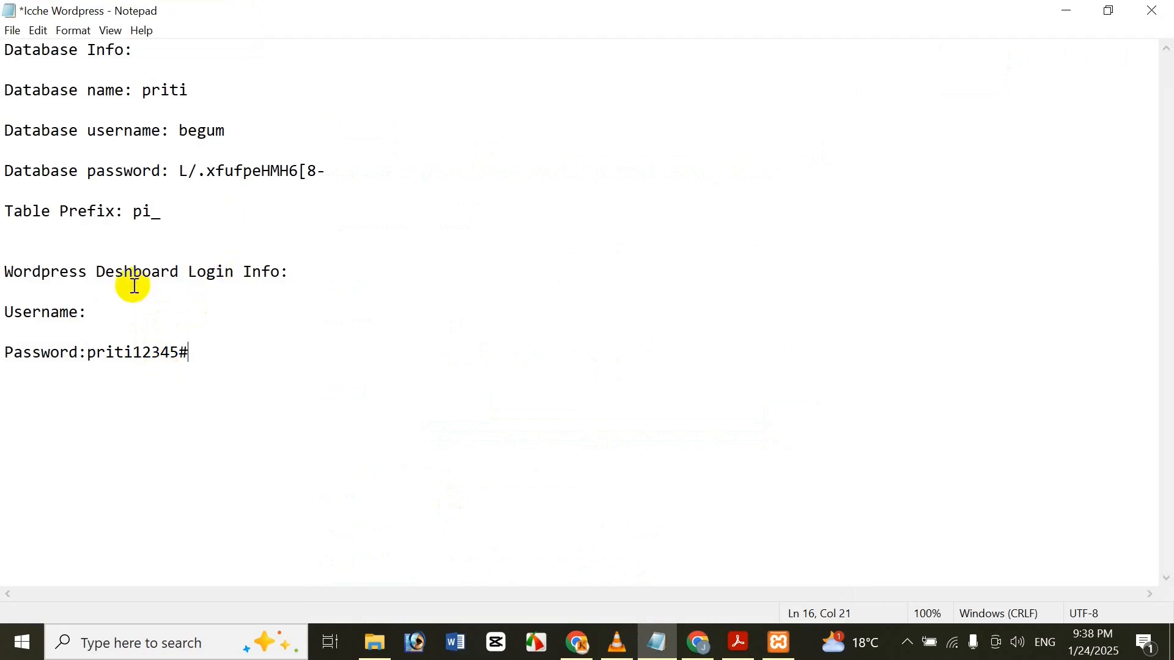
left_click(90, 352)
left_click(209, 352)
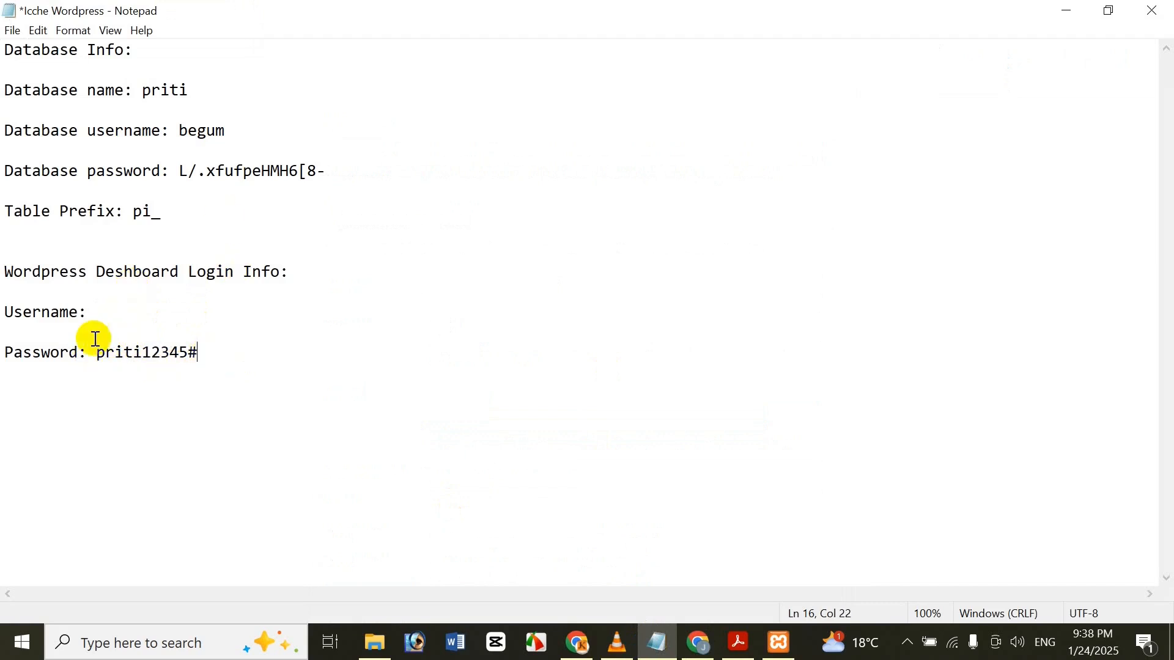
left_click(113, 313)
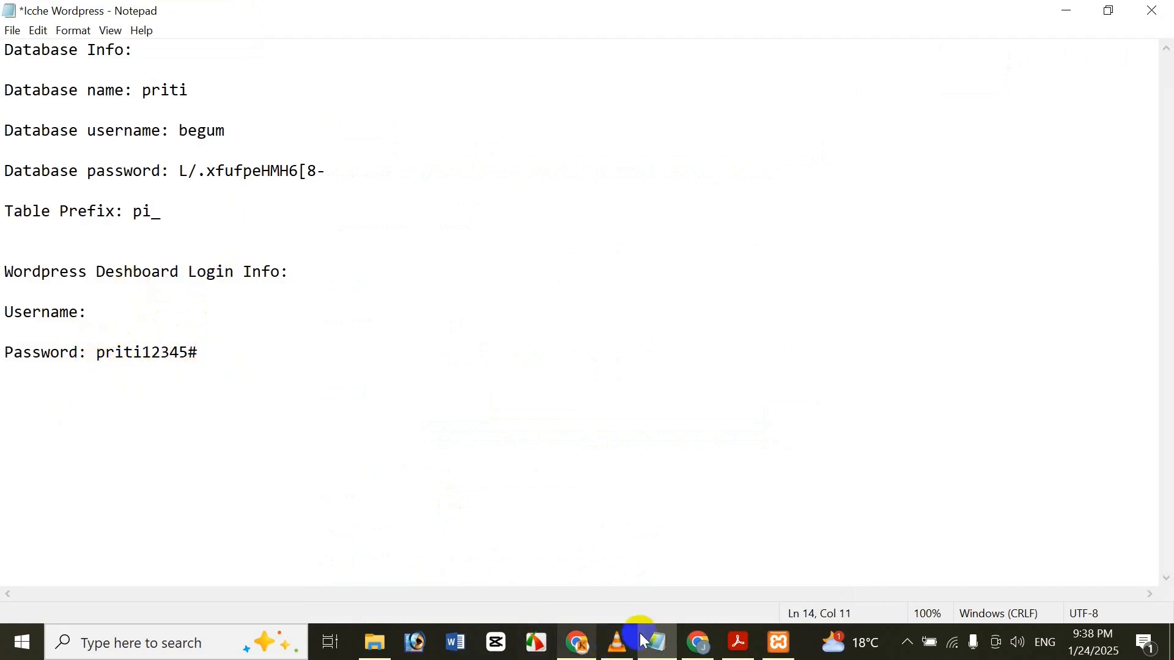
Copy the admin username from the WordPress form and paste it after Username: in the notes.
left_click(694, 647)
left_click_drag(512, 315, 304, 327)
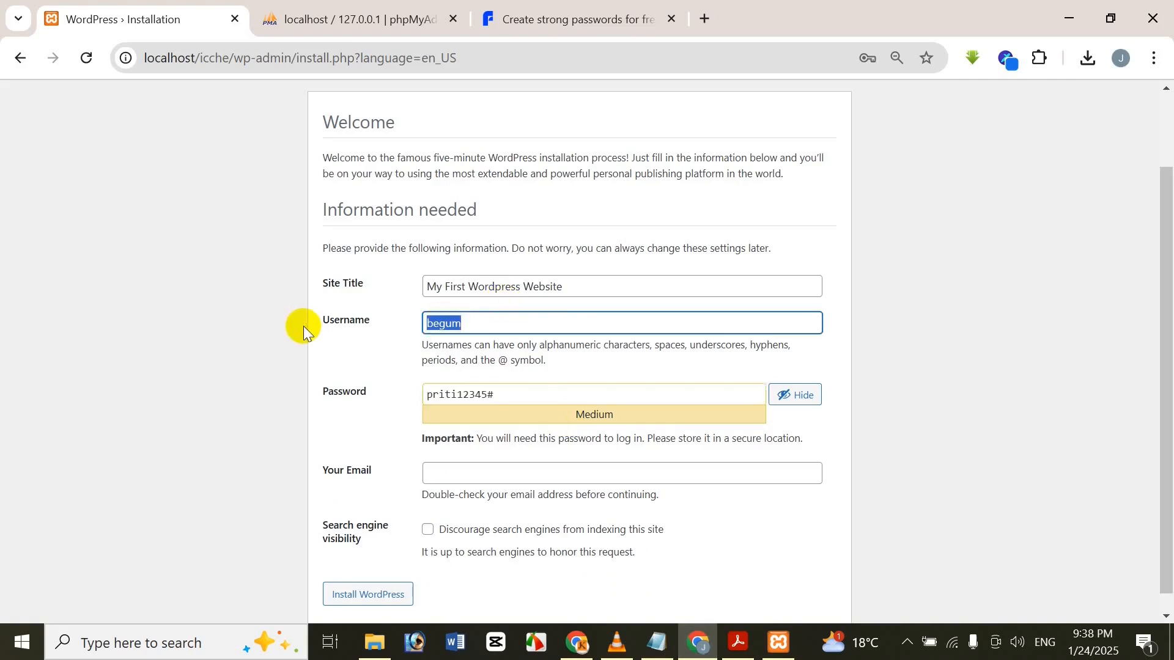
key("ctrl+c")
left_click(656, 642)
key("ctrl+v")
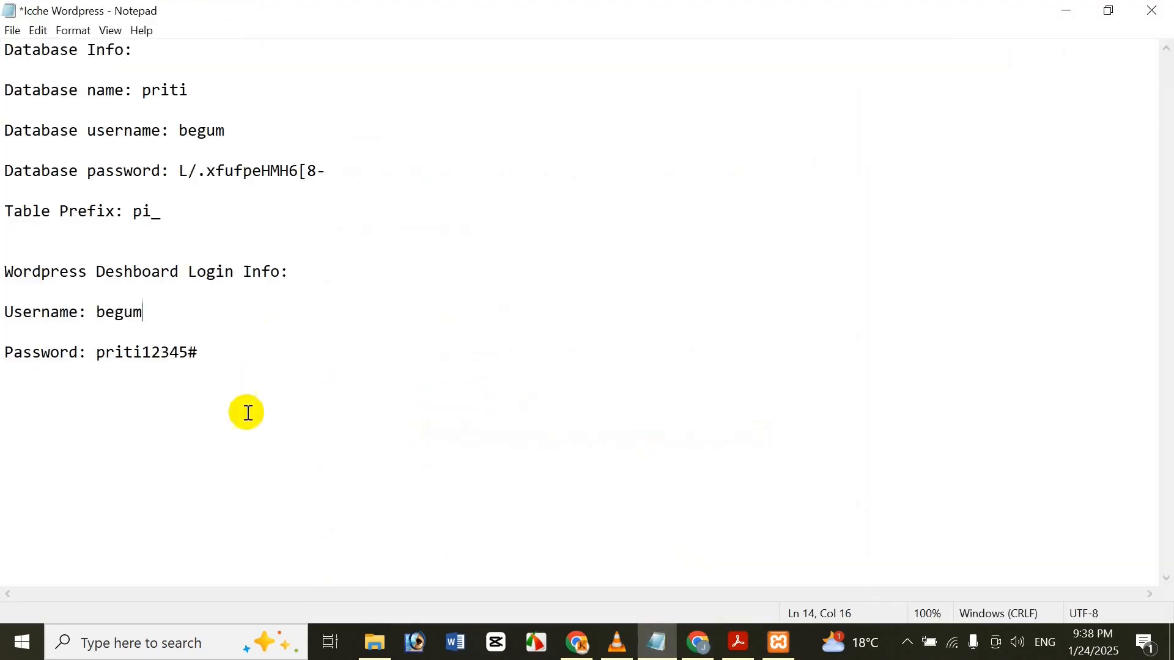
left_click(699, 639)
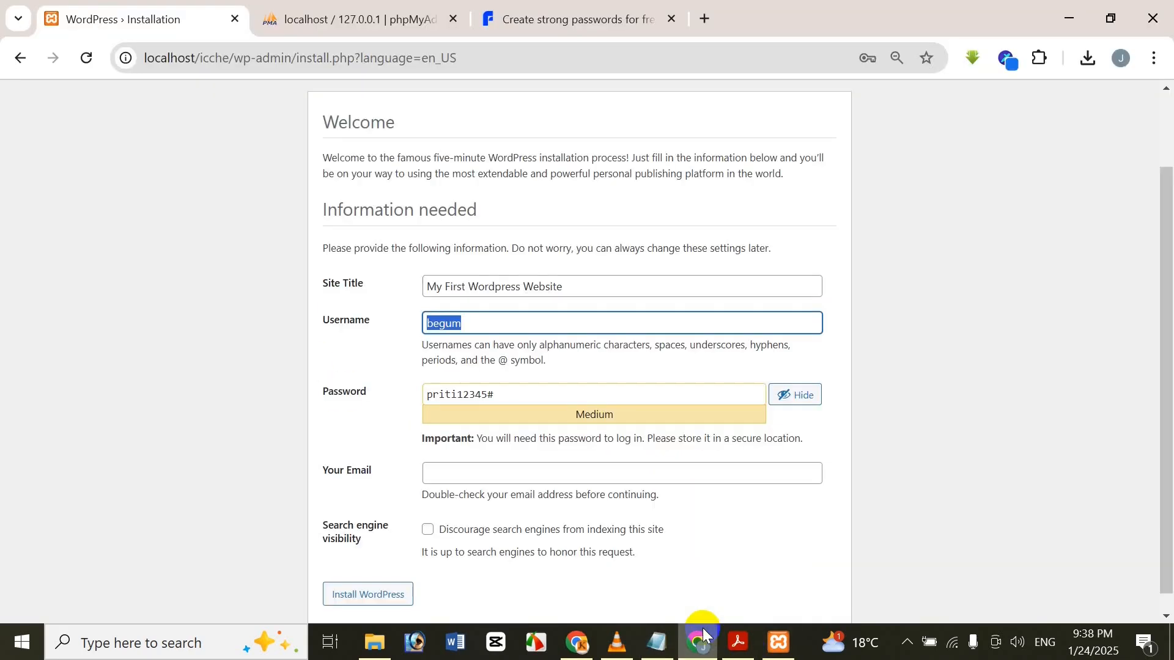
Copy the signed-in Google account's email address into the admin email field.
left_click(462, 478)
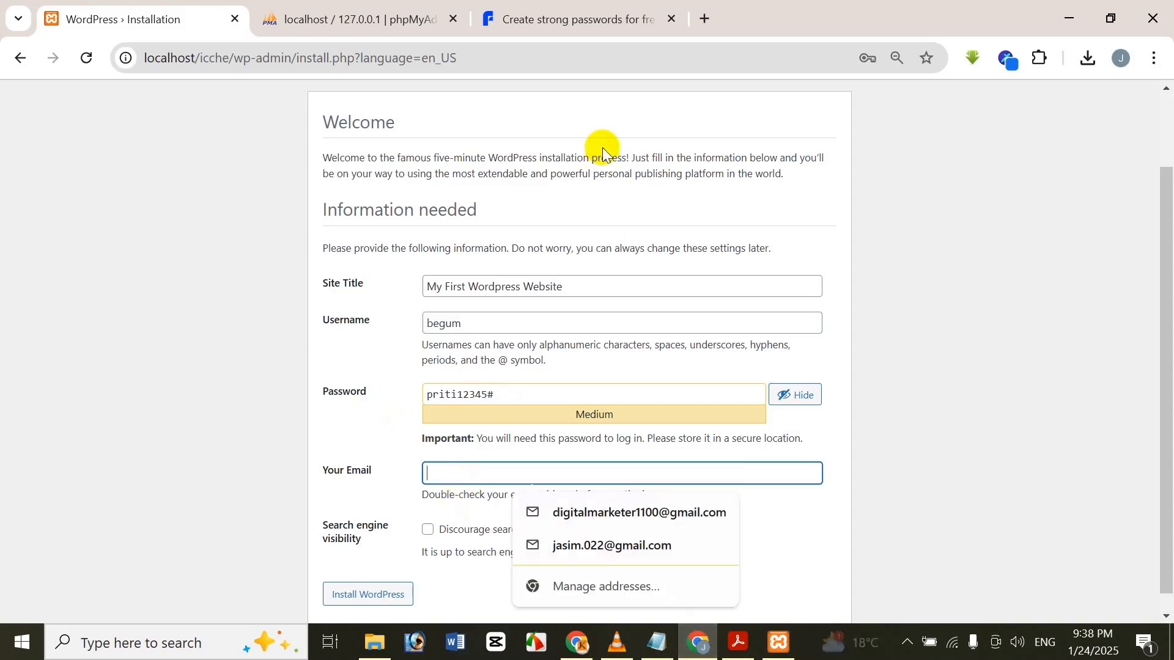
double_click(719, 11)
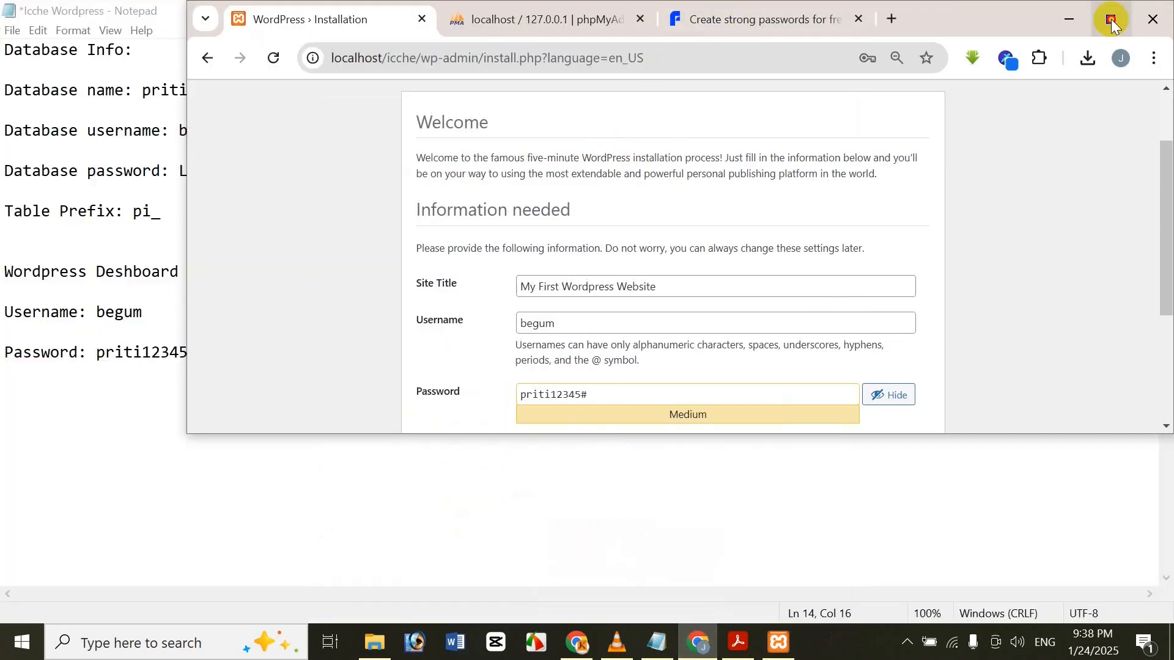
left_click(1110, 20)
left_click(709, 17)
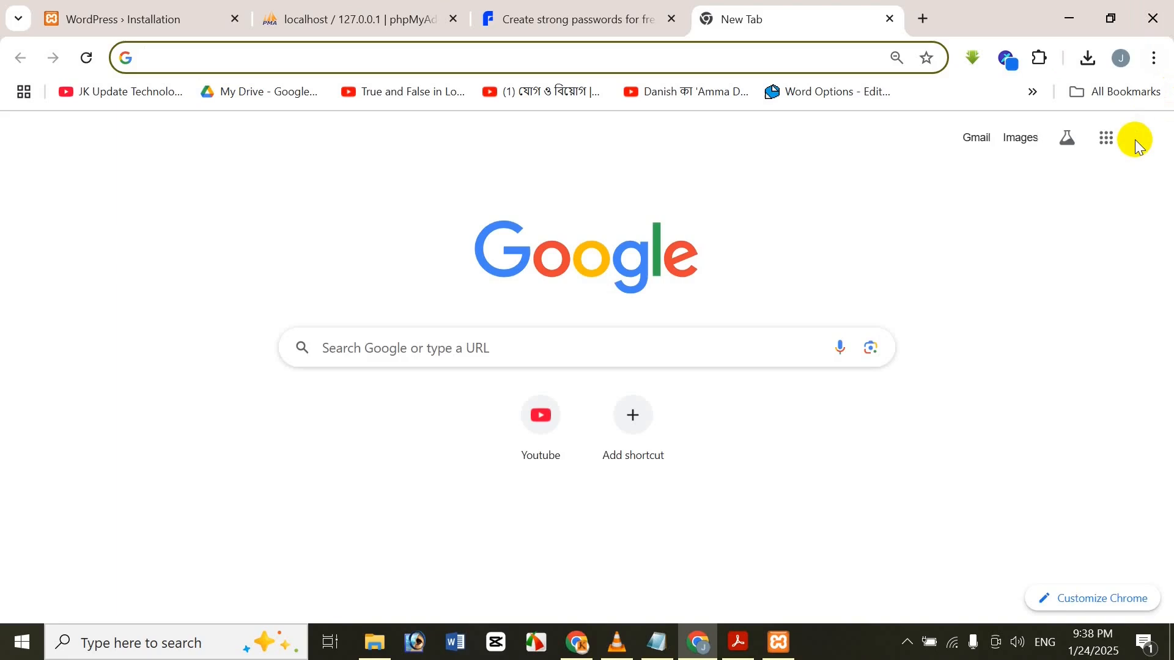
left_click(1140, 136)
left_click_drag(1104, 191, 868, 183)
left_click(530, 11)
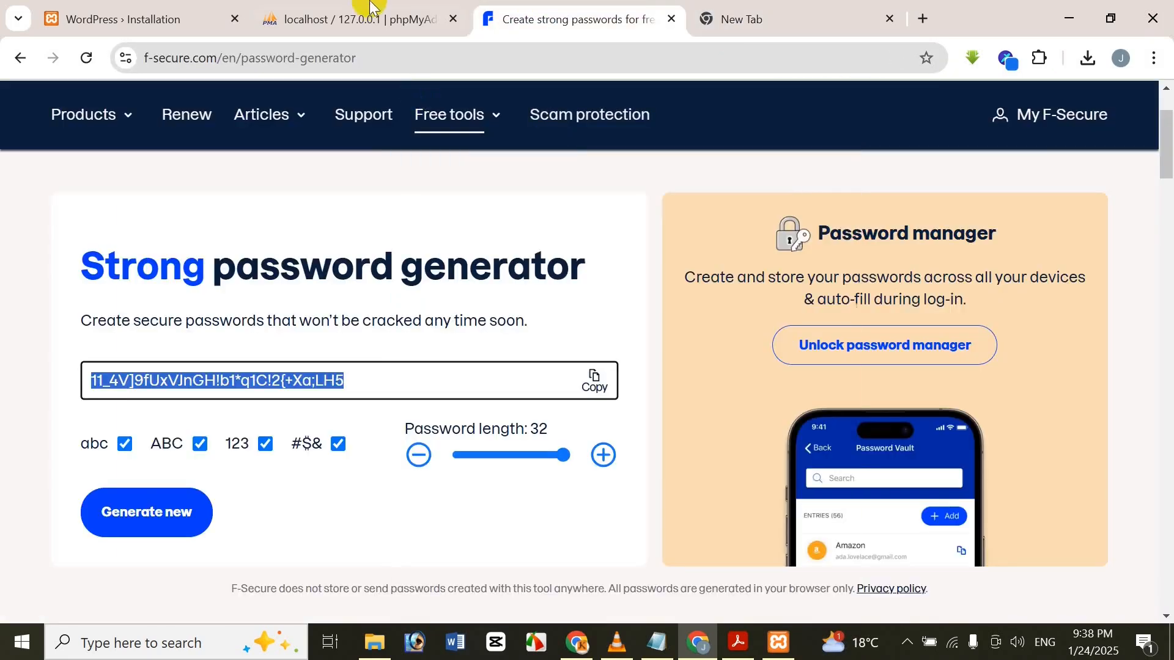
left_click(123, 19)
left_click(465, 472)
key("ctrl+v")
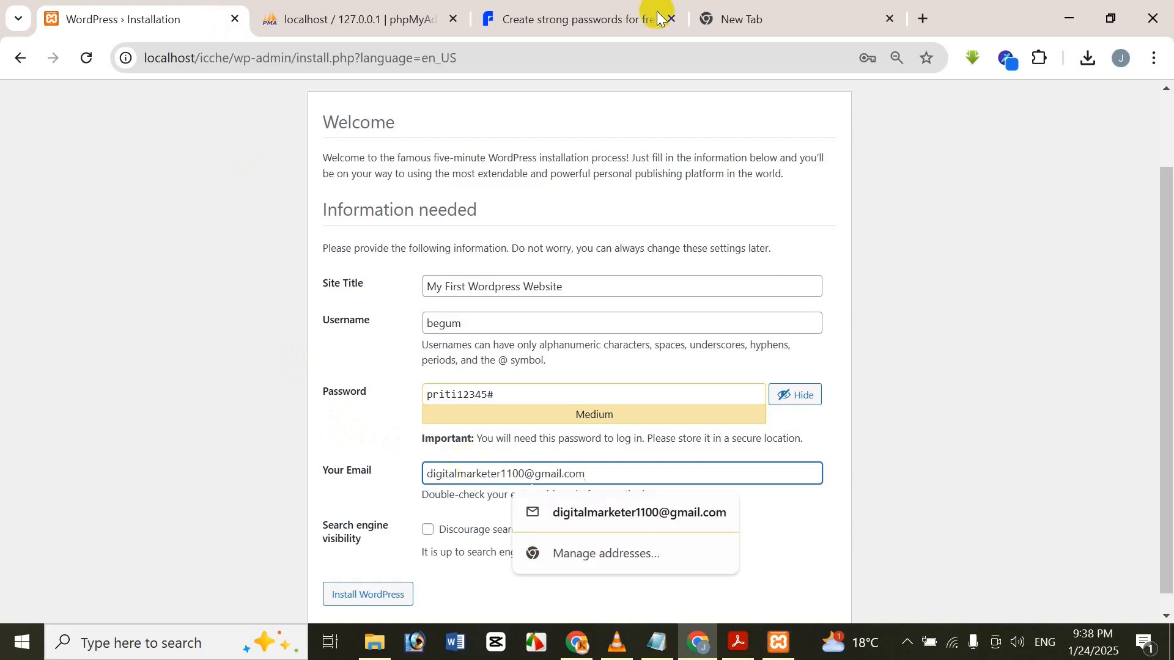
left_click(1017, 313)
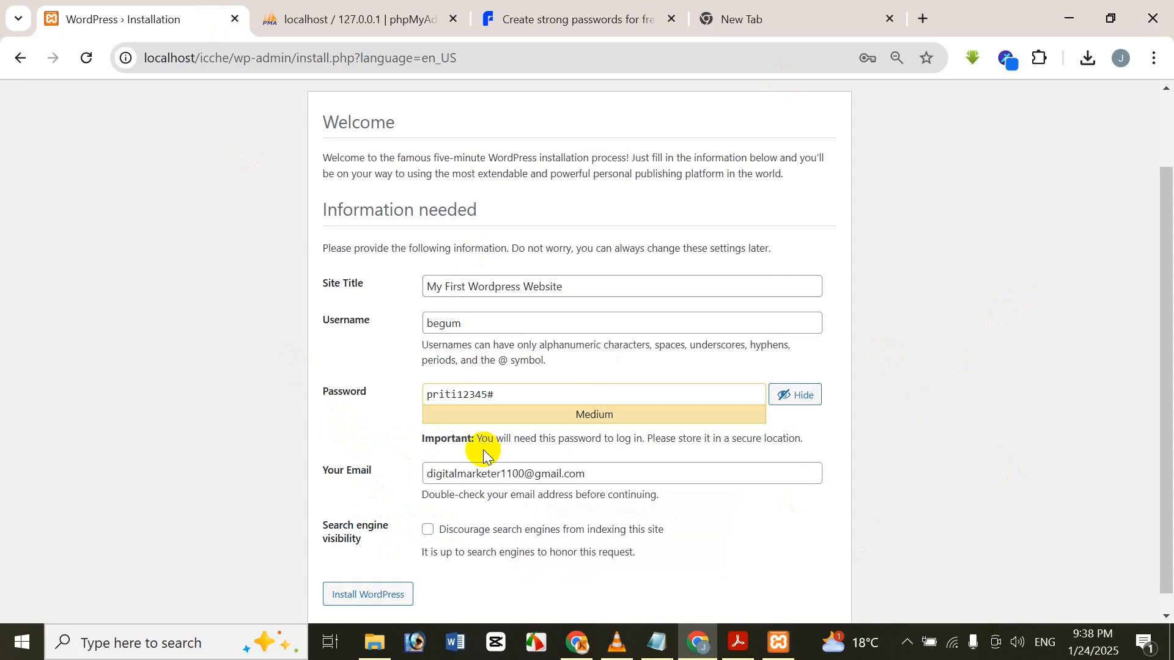
Tick 'Discourage search engines from indexing this site' and run Install WordPress.
left_click(427, 530)
left_click(379, 596)
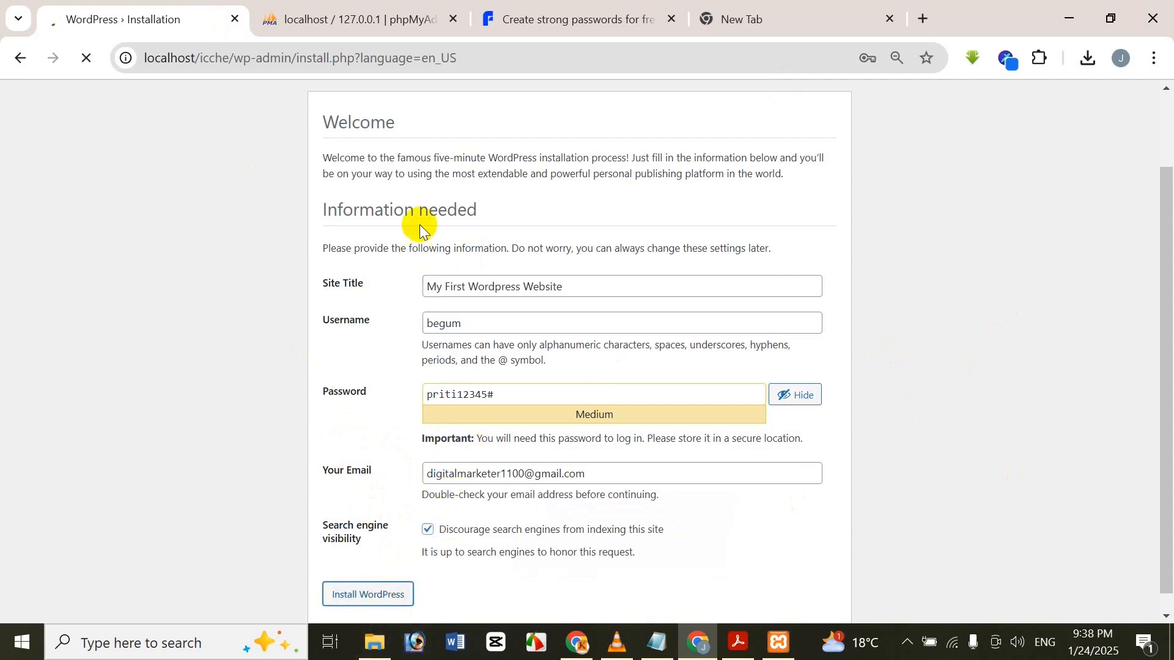
left_click(394, 598)
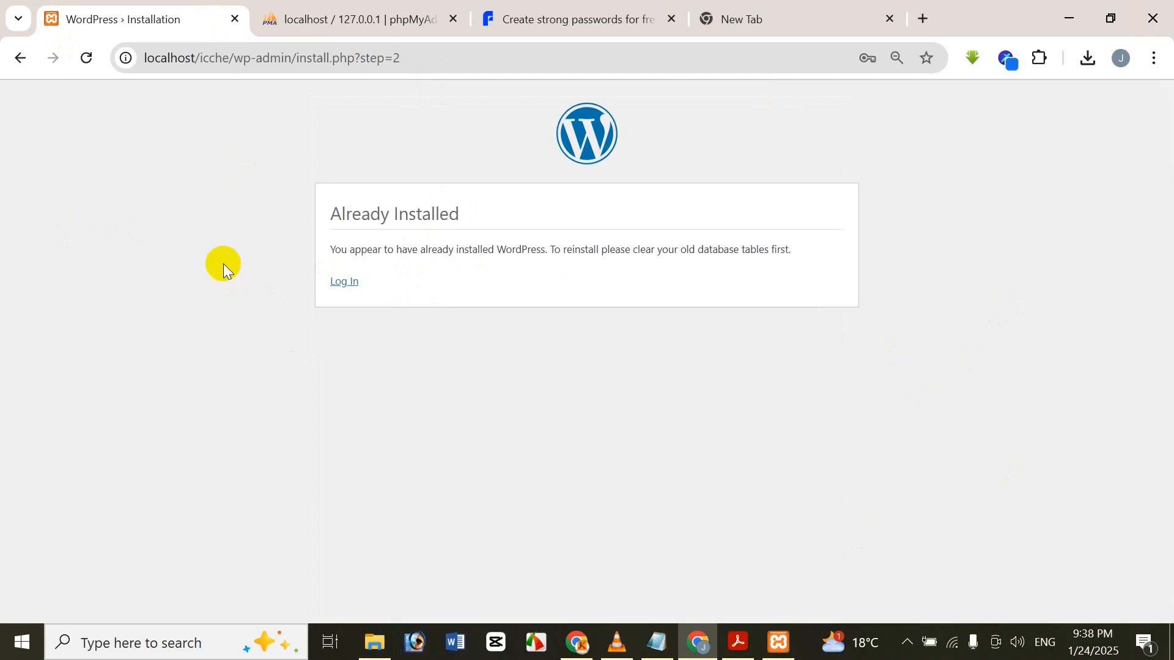
On the login page, replace the autofilled username with the one saved in the notes.
left_click(336, 282)
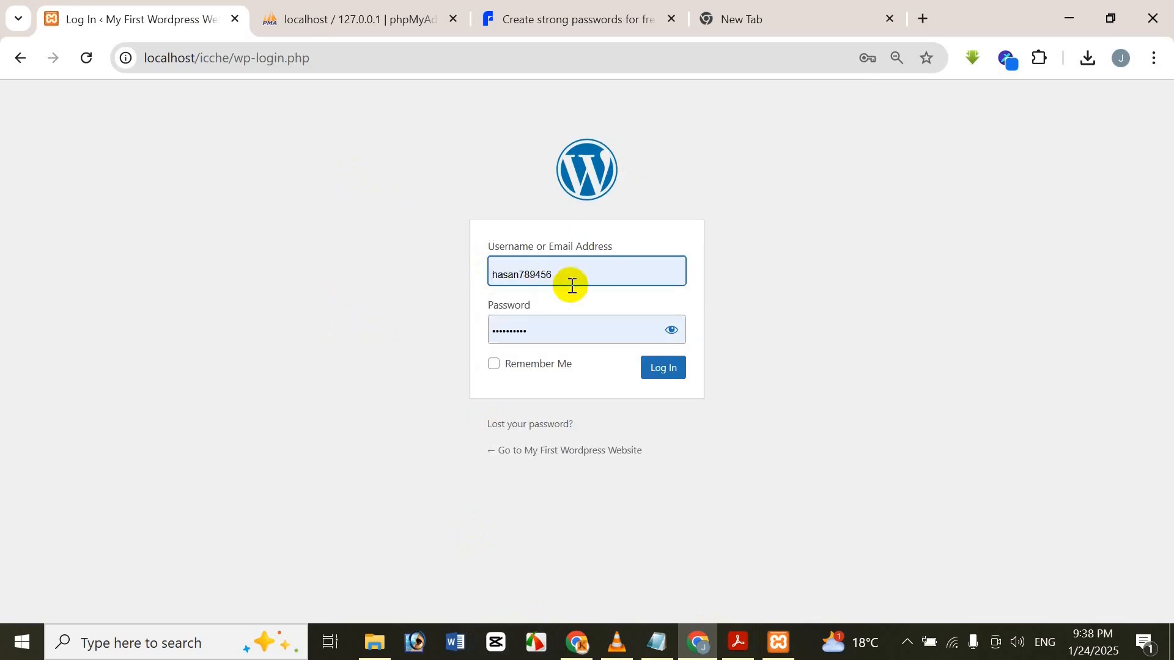
double_click(562, 272)
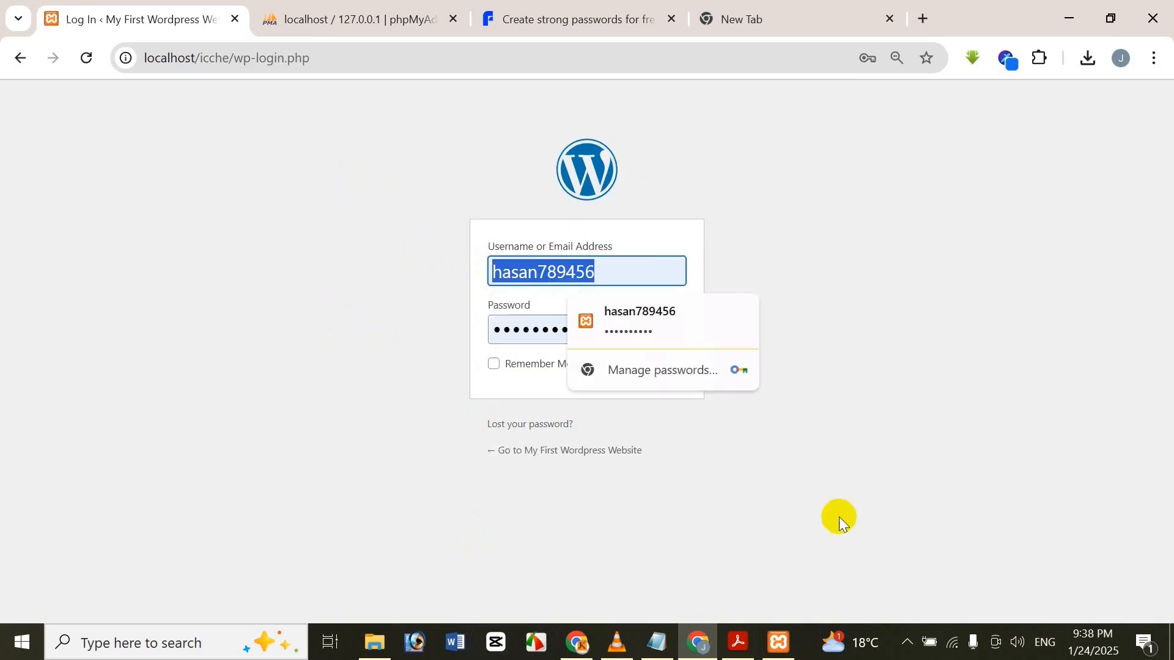
left_click(657, 641)
left_click_drag(179, 130, 259, 126)
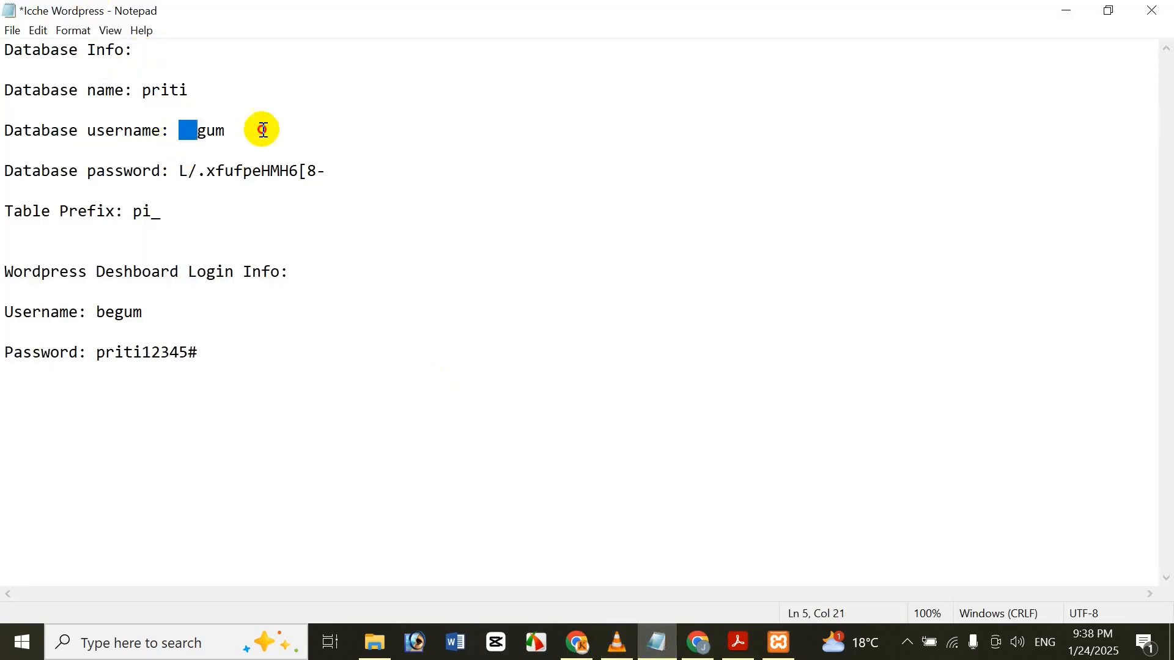
left_click(688, 642)
key("ctrl+v")
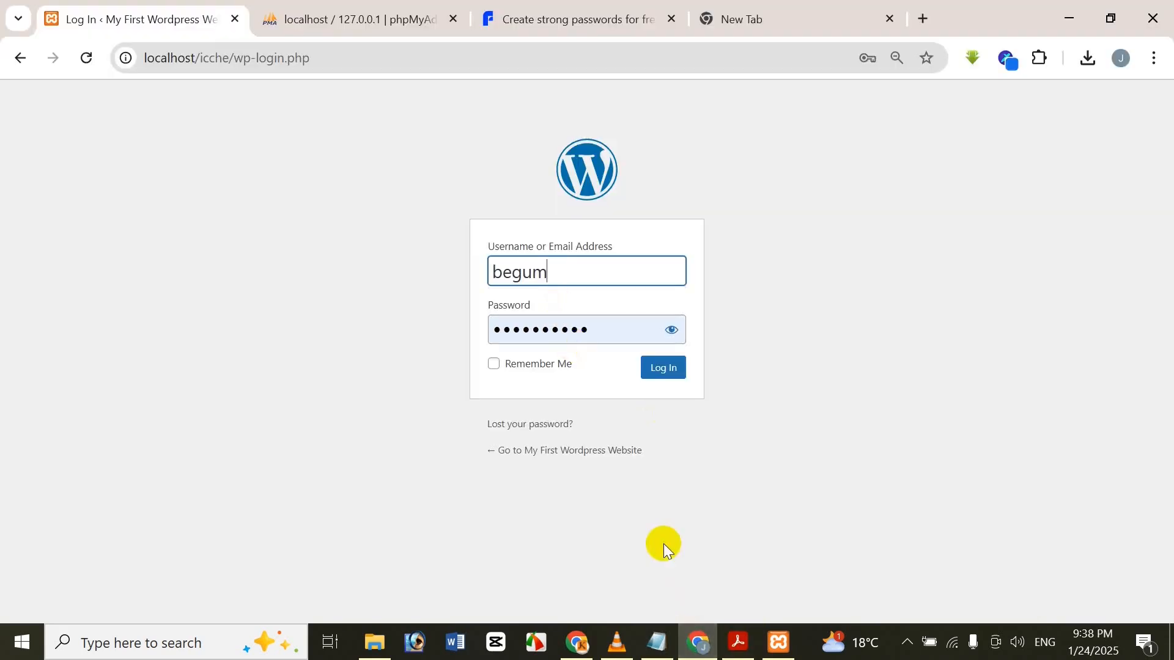
Clear the autofilled password and copy the dashboard password from the notes.
key("BackSpace")
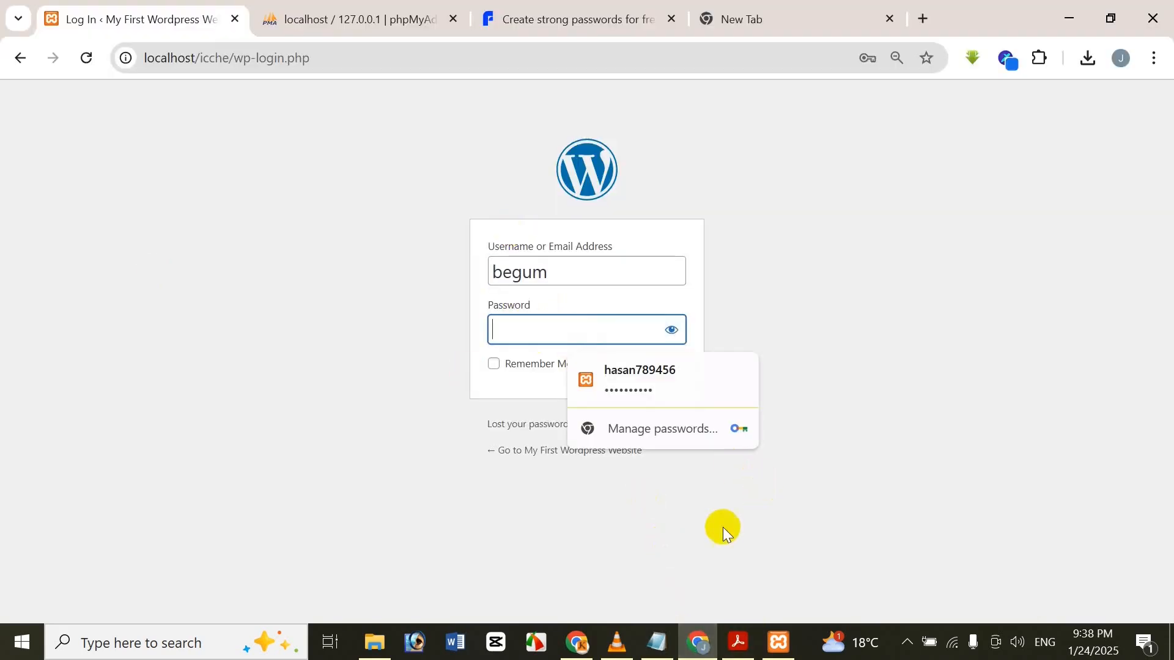
left_click(658, 642)
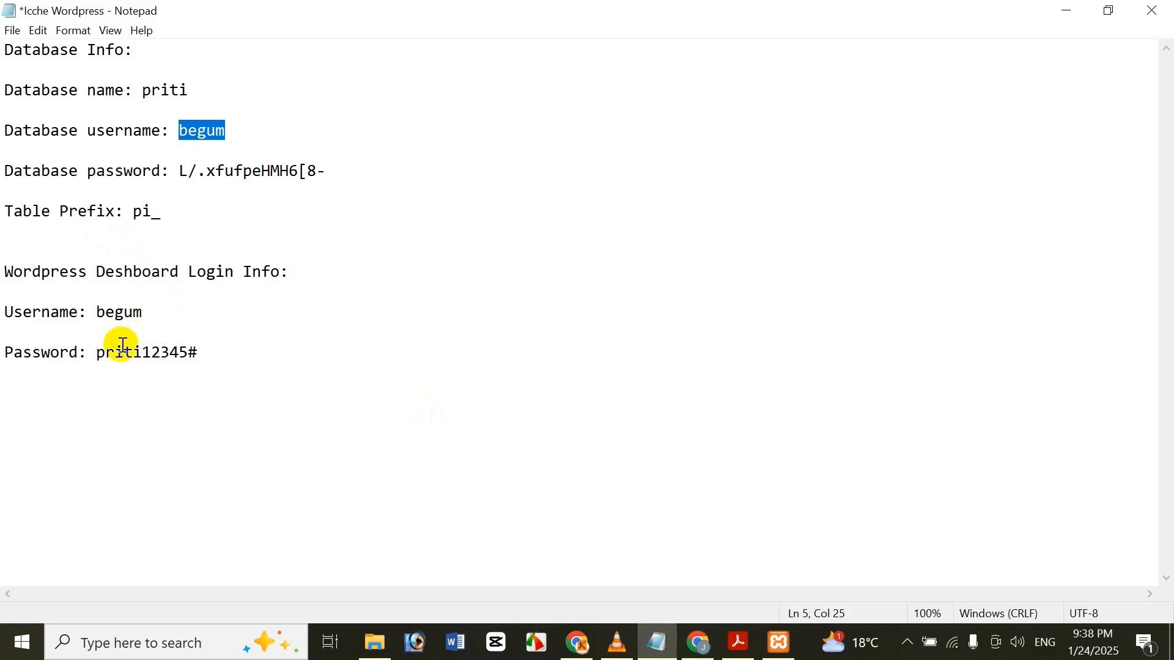
key("shift+Home")
mouse_move(96, 352)
left_mouse_down()
mouse_move(262, 339)
mouse_move(99, 340)
mouse_move(86, 351)
mouse_move(95, 355)
left_mouse_up()
left_click(542, 529)
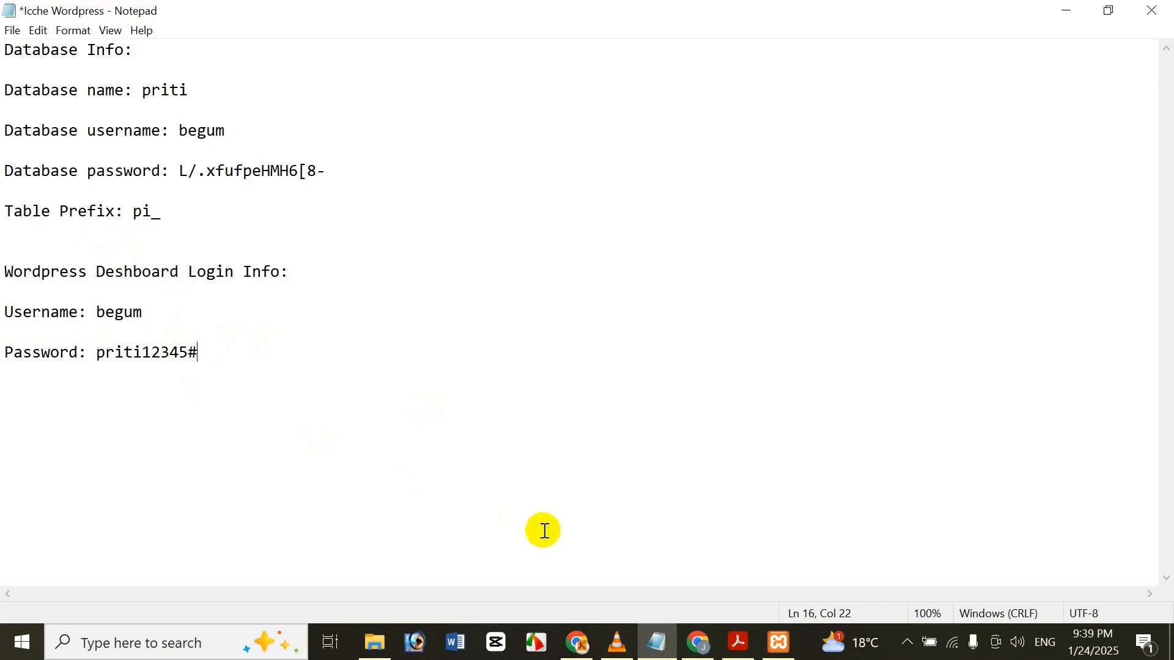
left_click(725, 649)
left_click(698, 642)
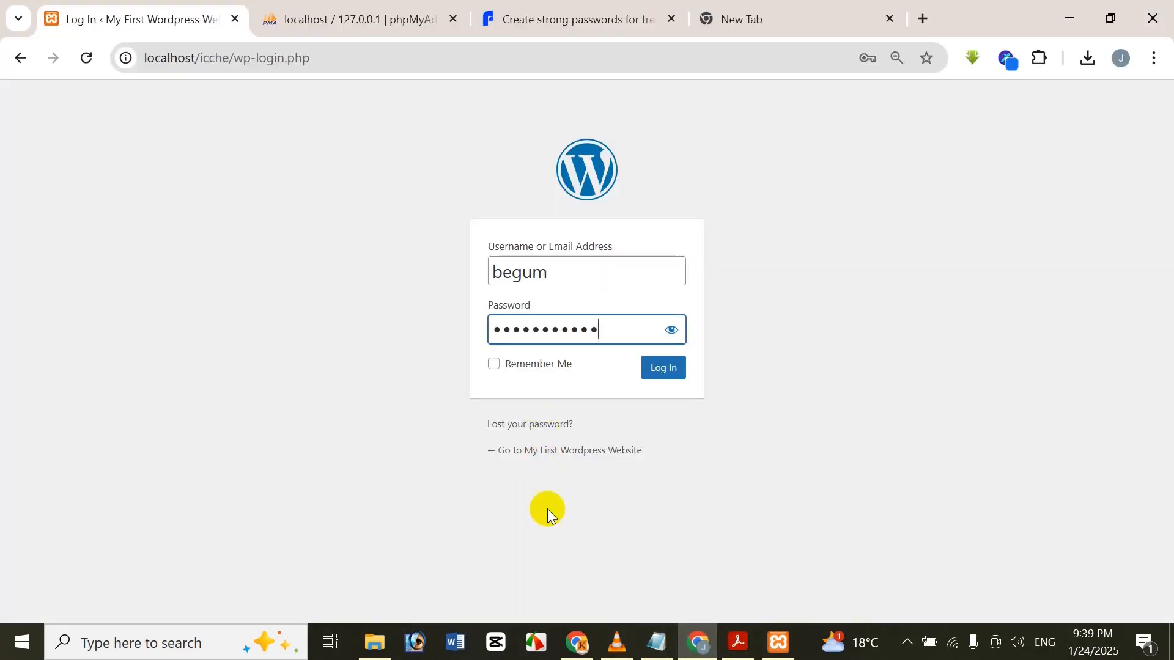
Log in to WordPress and take a look at the public site.
left_click(673, 371)
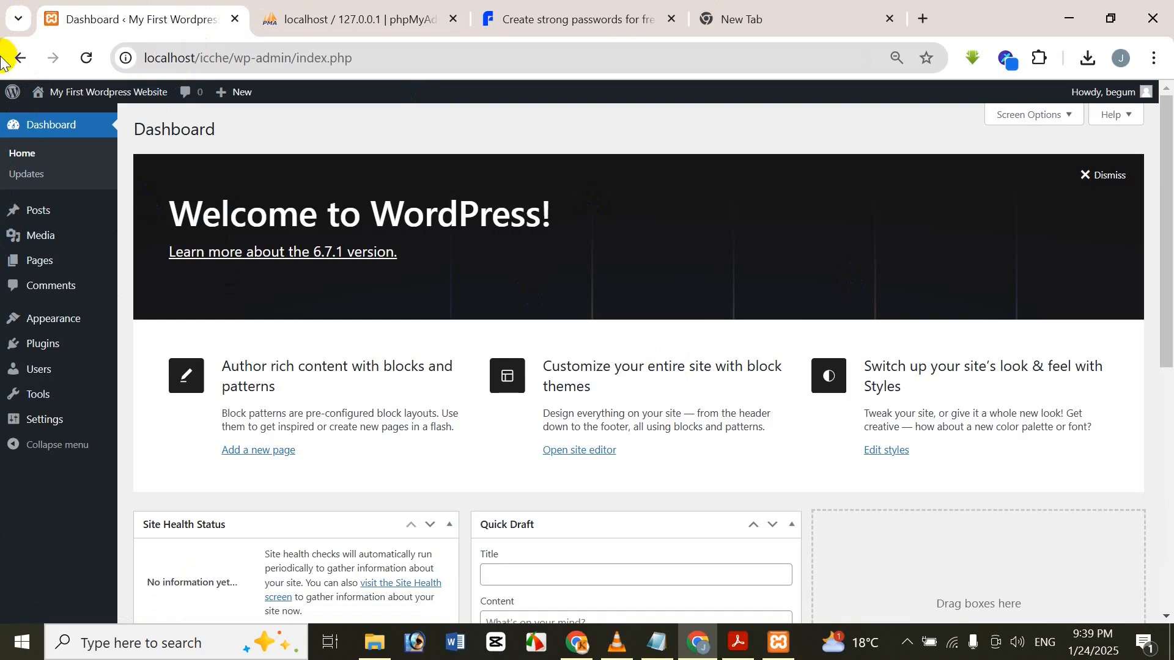
mouse_move(107, 97)
left_click(60, 119)
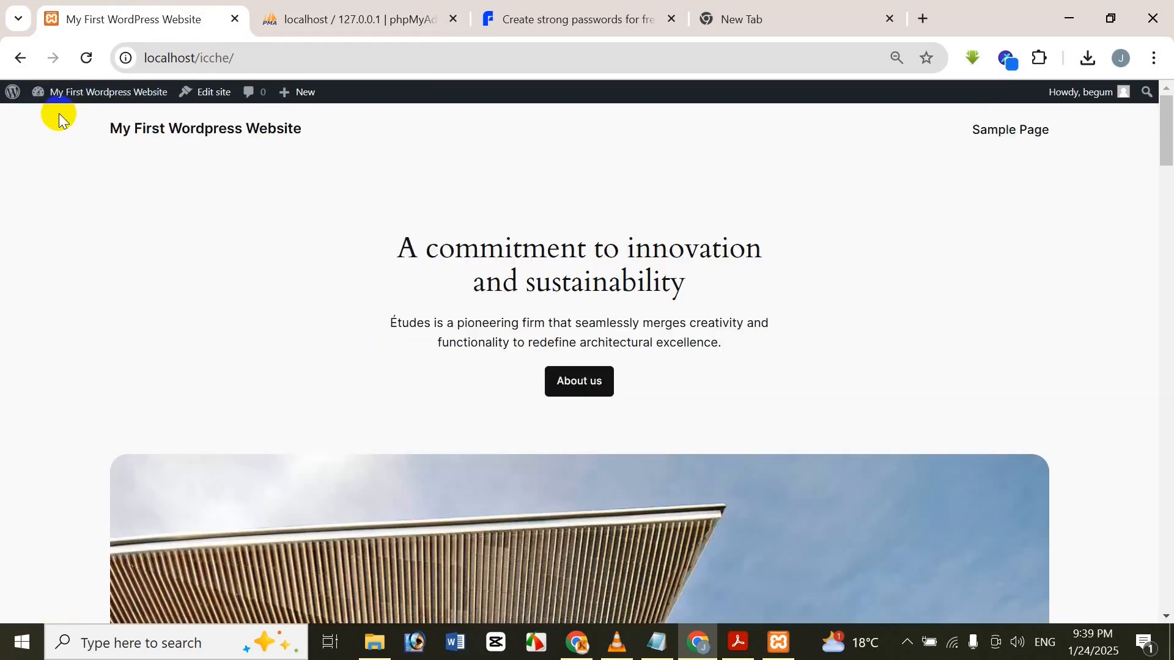
scroll(912, 221, "down", 5)
scroll(951, 174, "up", 5)
Open the account Profile page, then go back to the admin Dashboard.
mouse_move(1083, 93)
left_click(1051, 162)
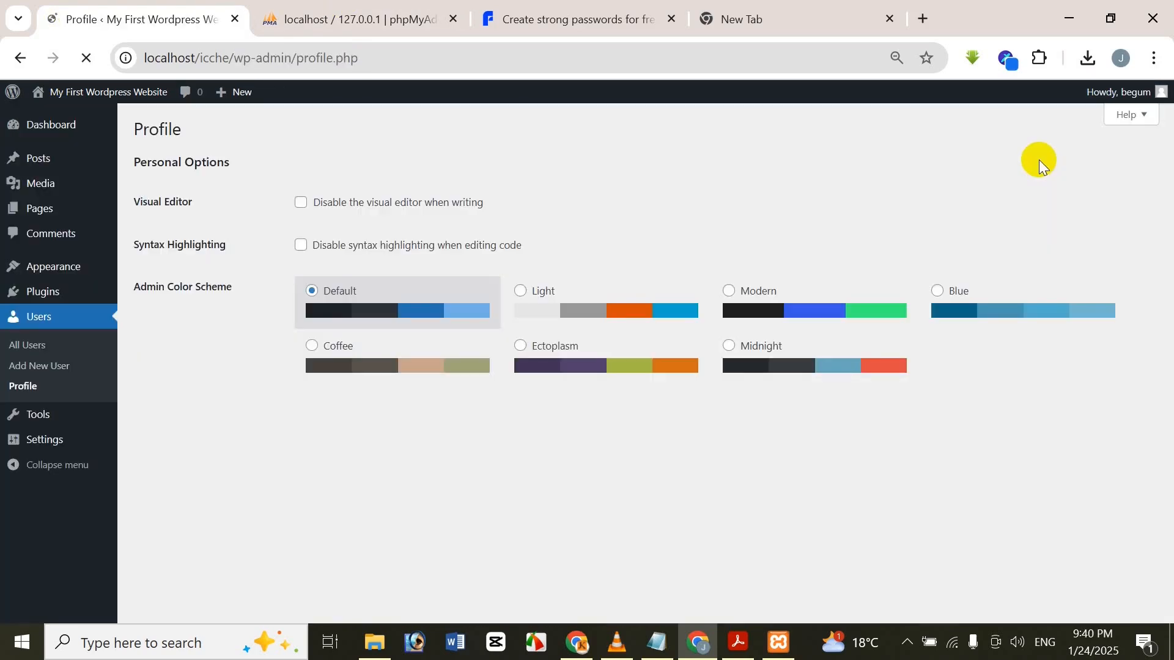
left_click(25, 129)
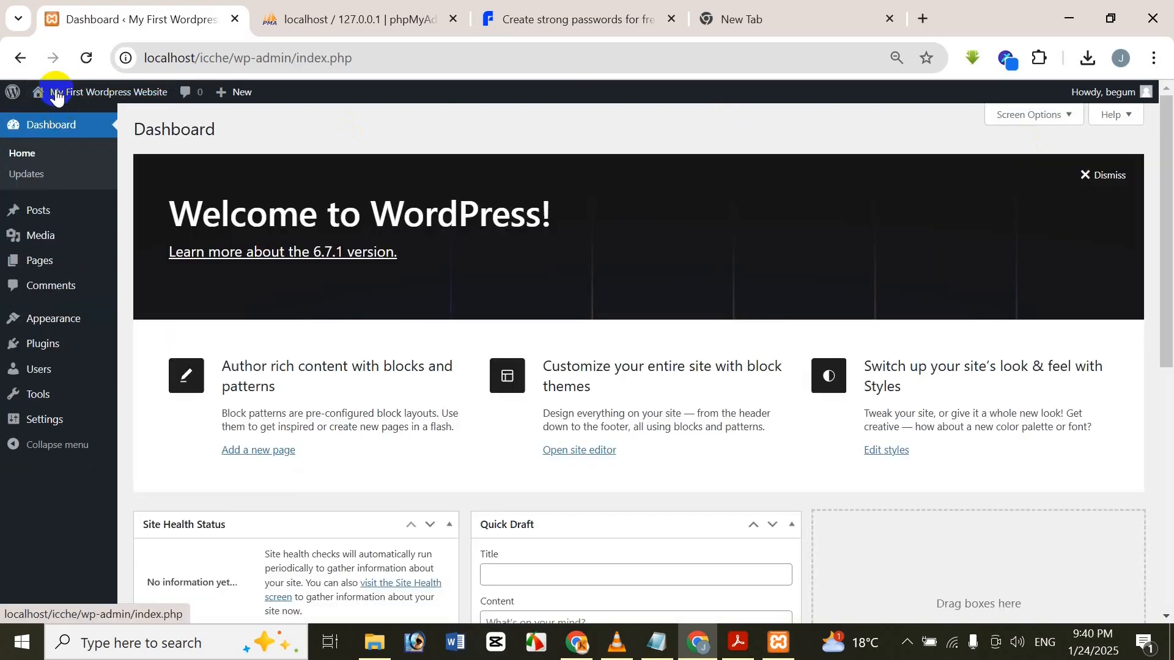
Log out of WordPress from the account menu.
left_click(49, 123)
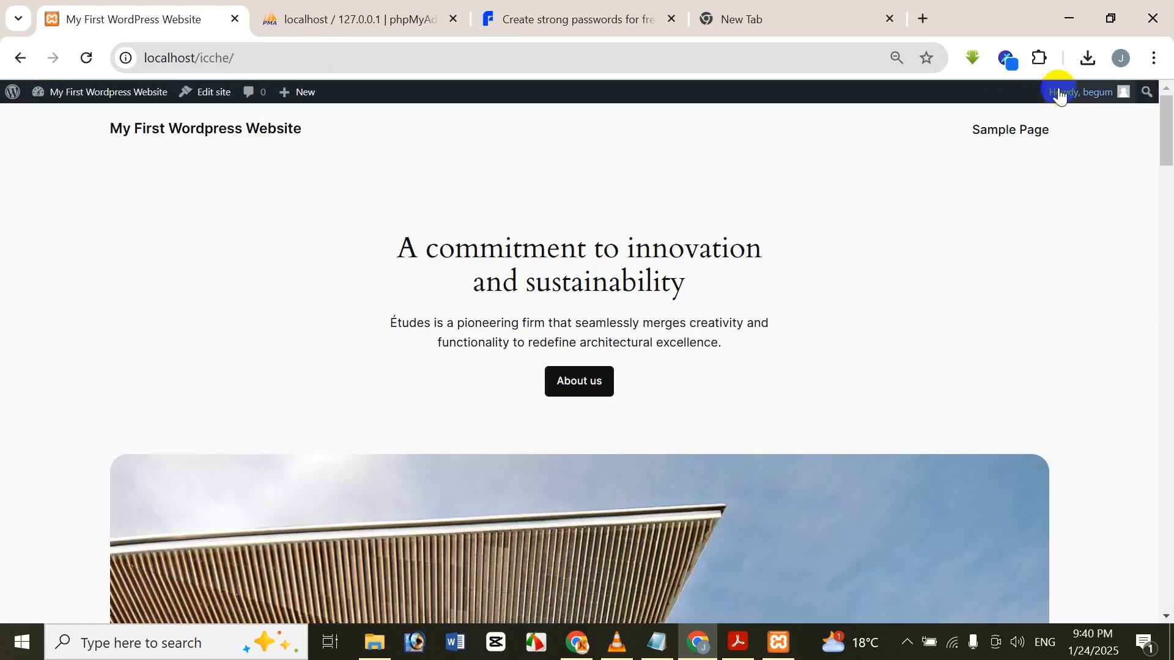
left_click(1060, 95)
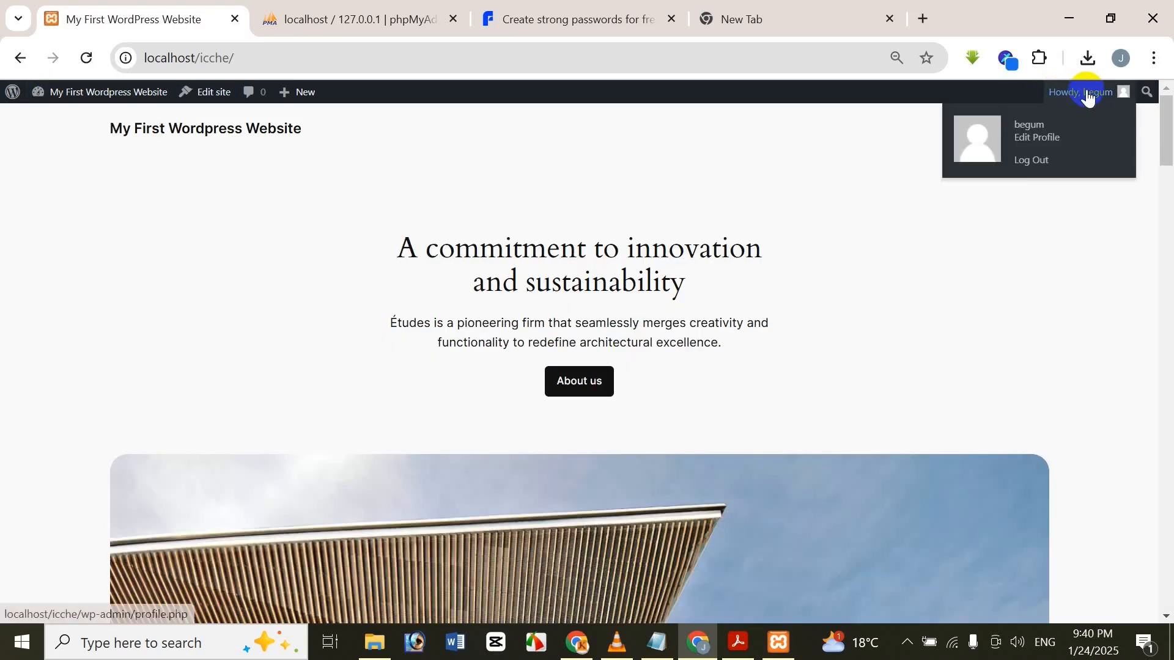
left_click(1025, 160)
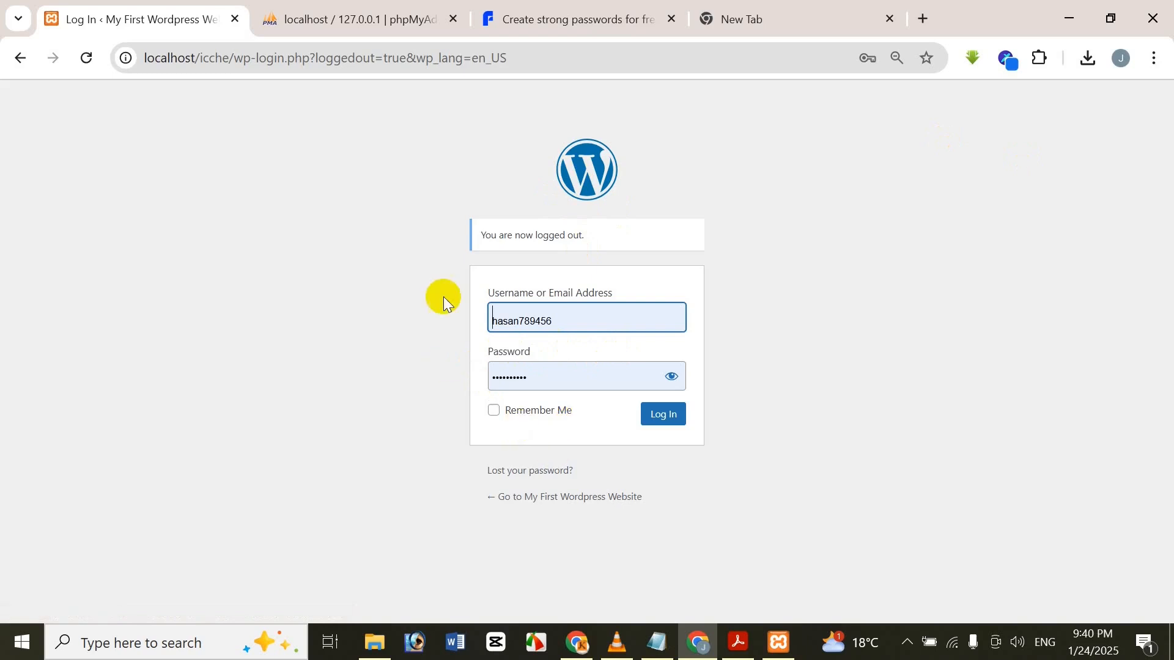
Change the address to the site's wp-admin URL and load it.
key("alt")
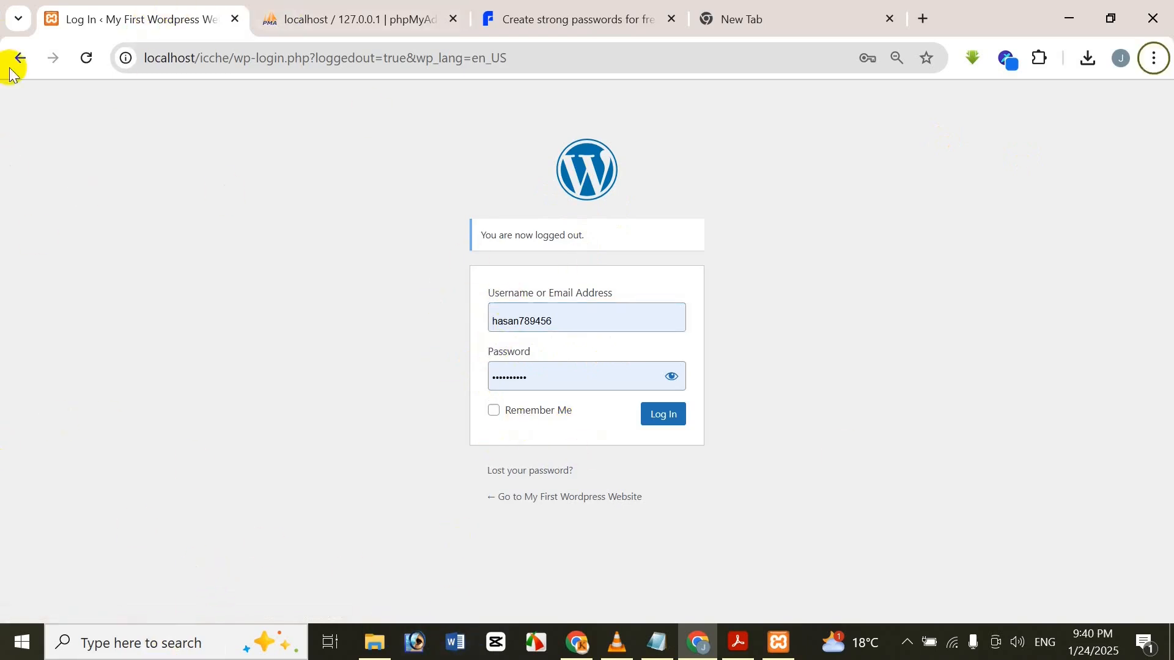
left_click(260, 60)
left_click(237, 60)
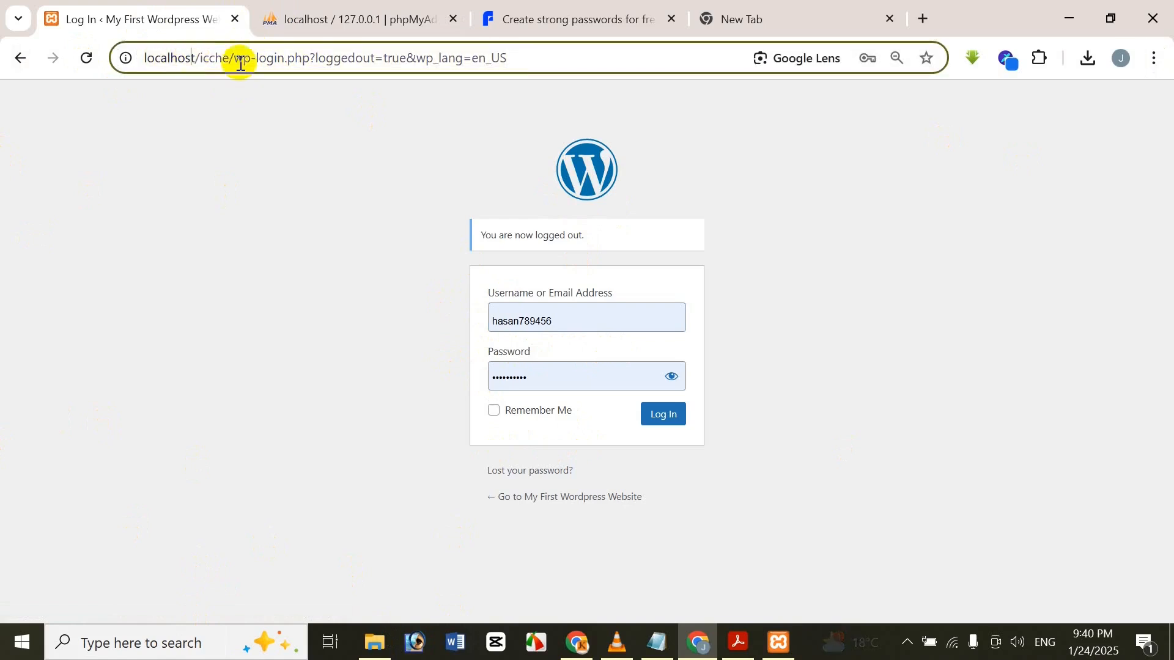
key("shift+End")
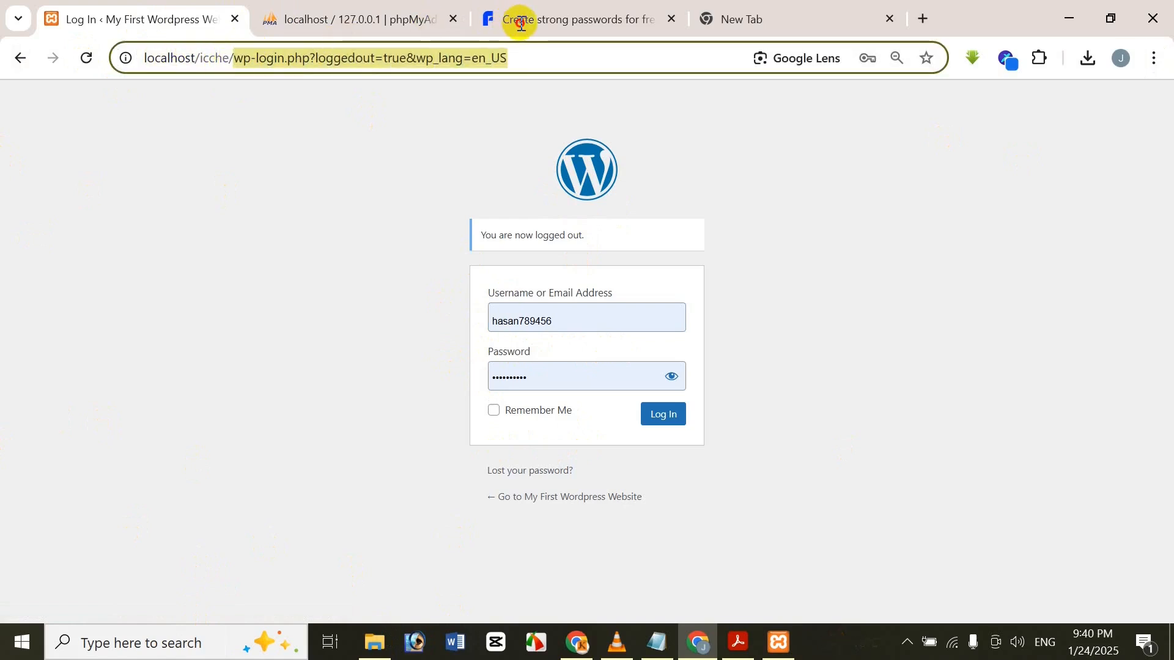
key("BackSpace")
type("a")
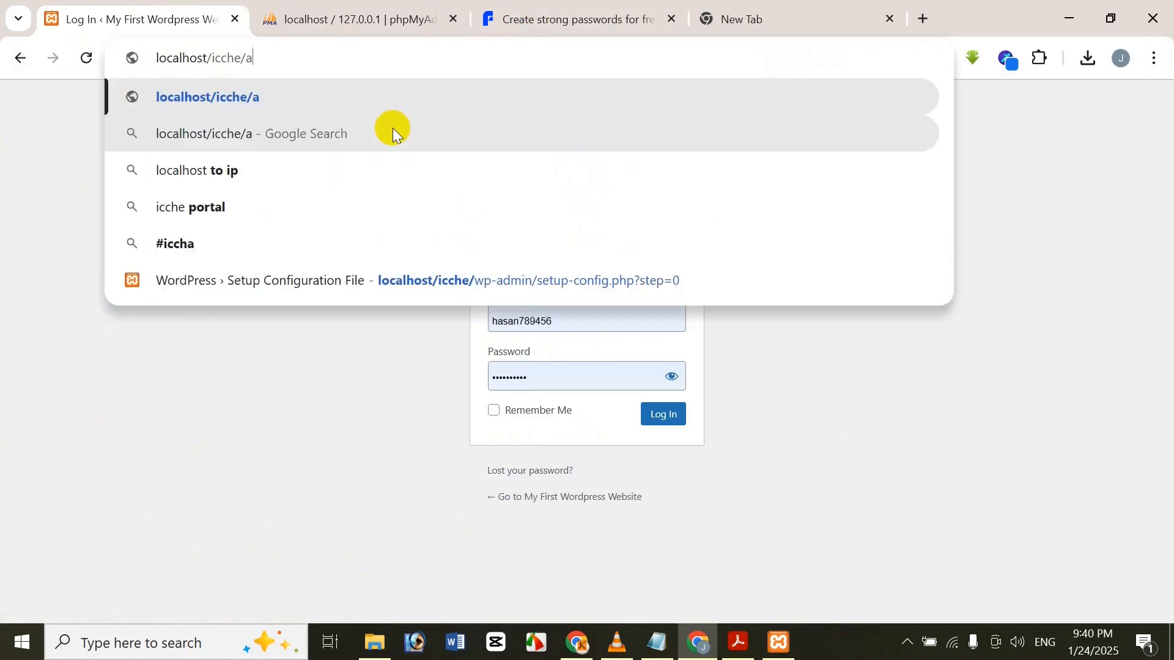
key("BackSpace")
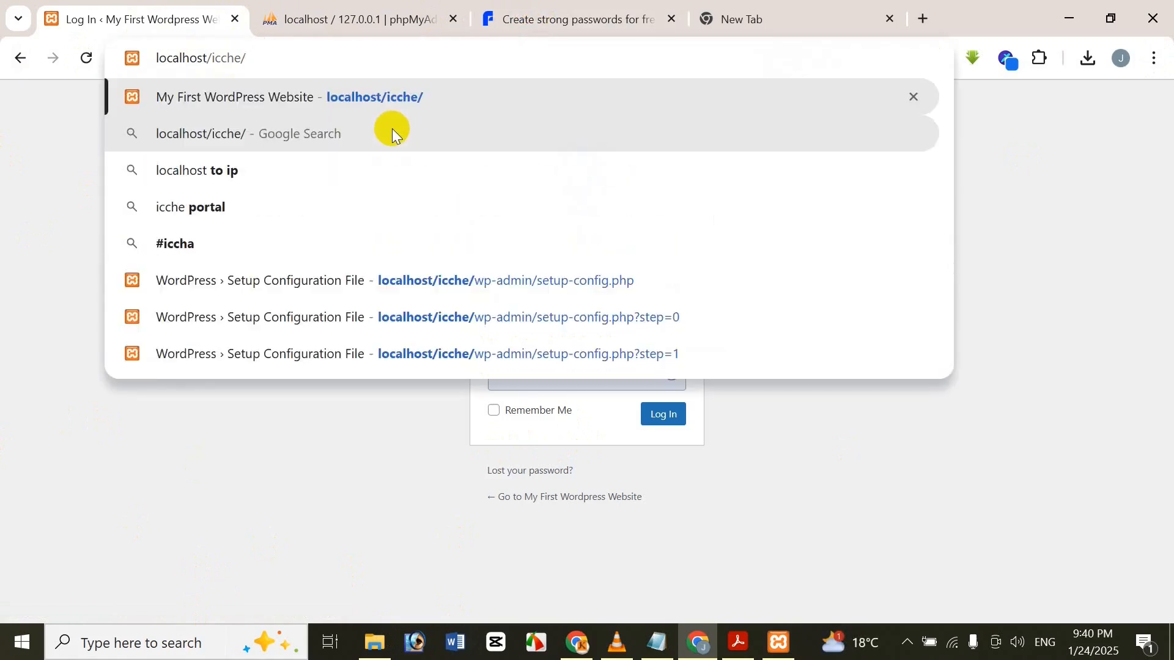
type("w")
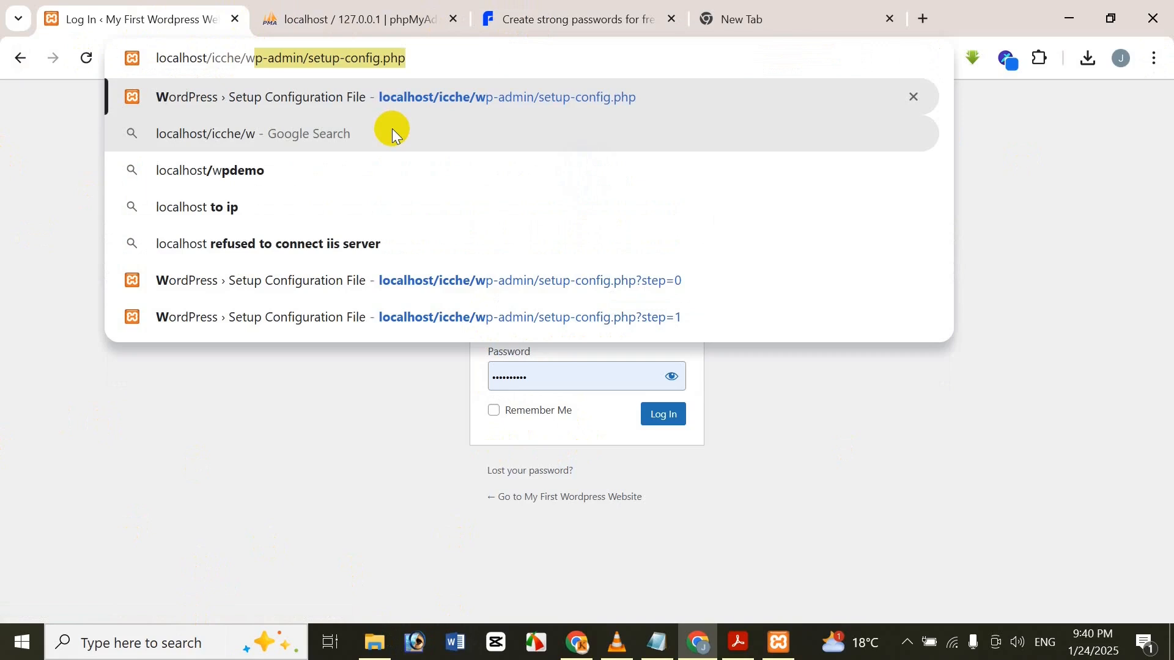
type("p-admin")
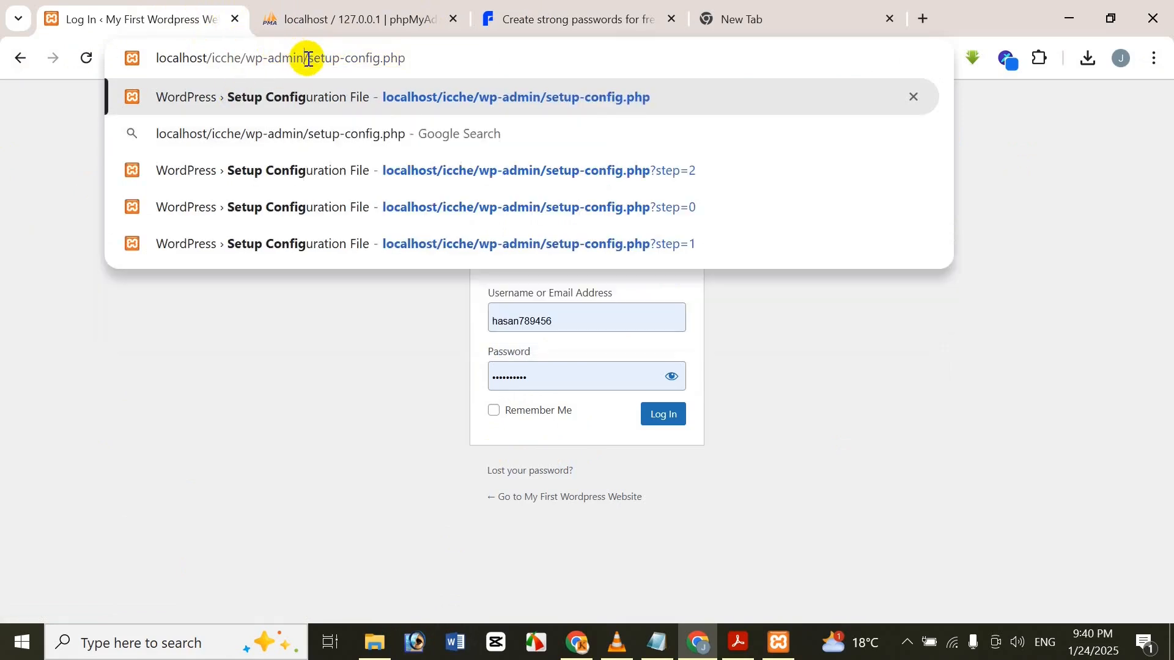
key("BackSpace")
key("Return")
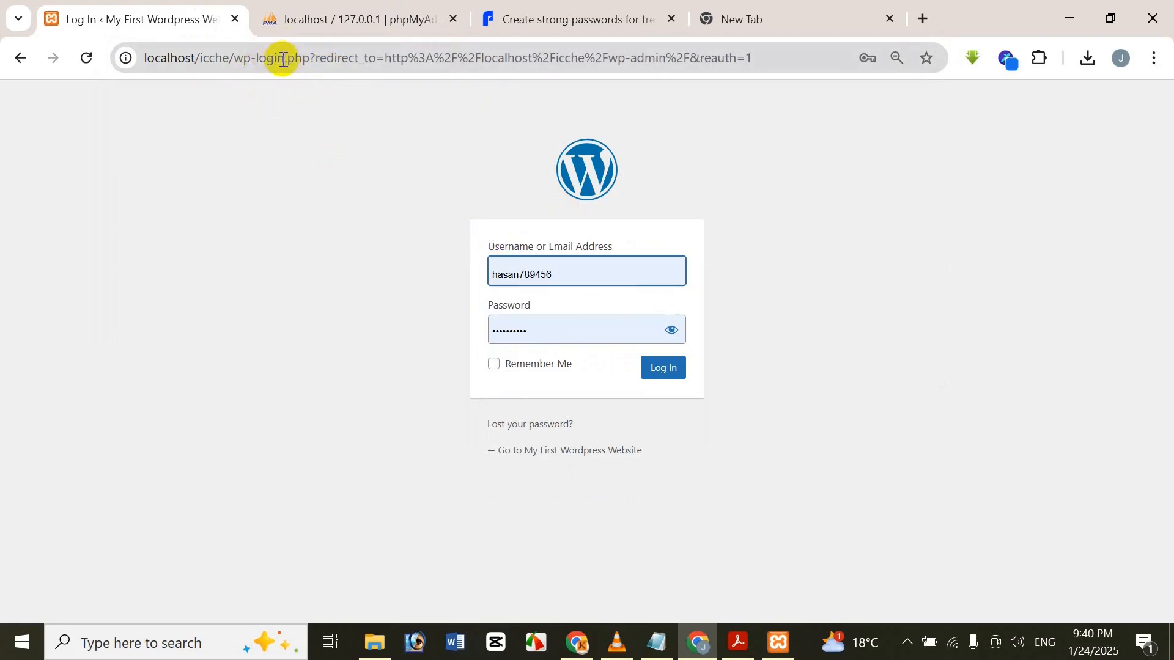
Strip the redirect part to load plain wp-login.php and clear the autofilled username.
left_click(306, 59)
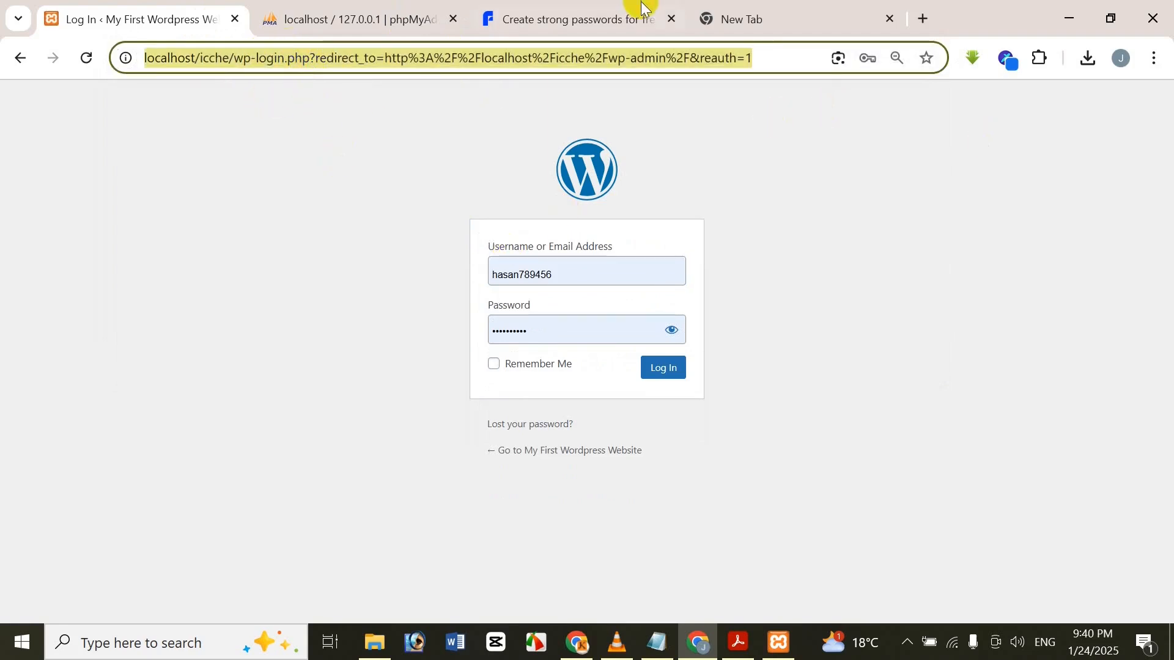
left_click_drag(782, 59, 315, 88)
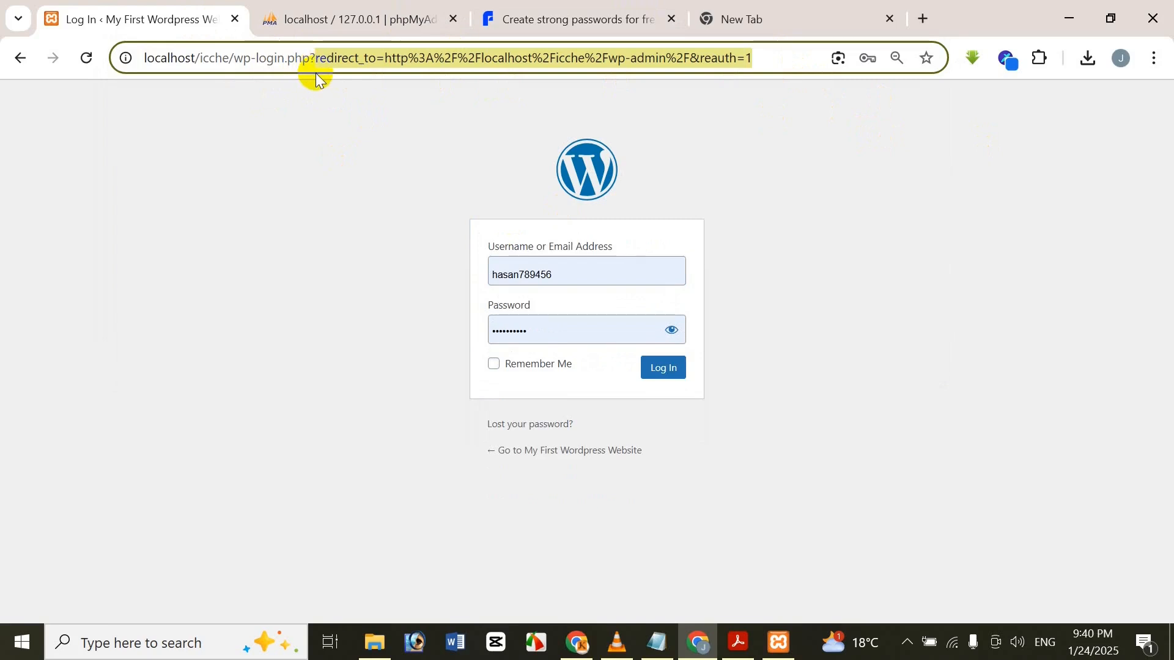
key("BackSpace")
key("BackSpace")
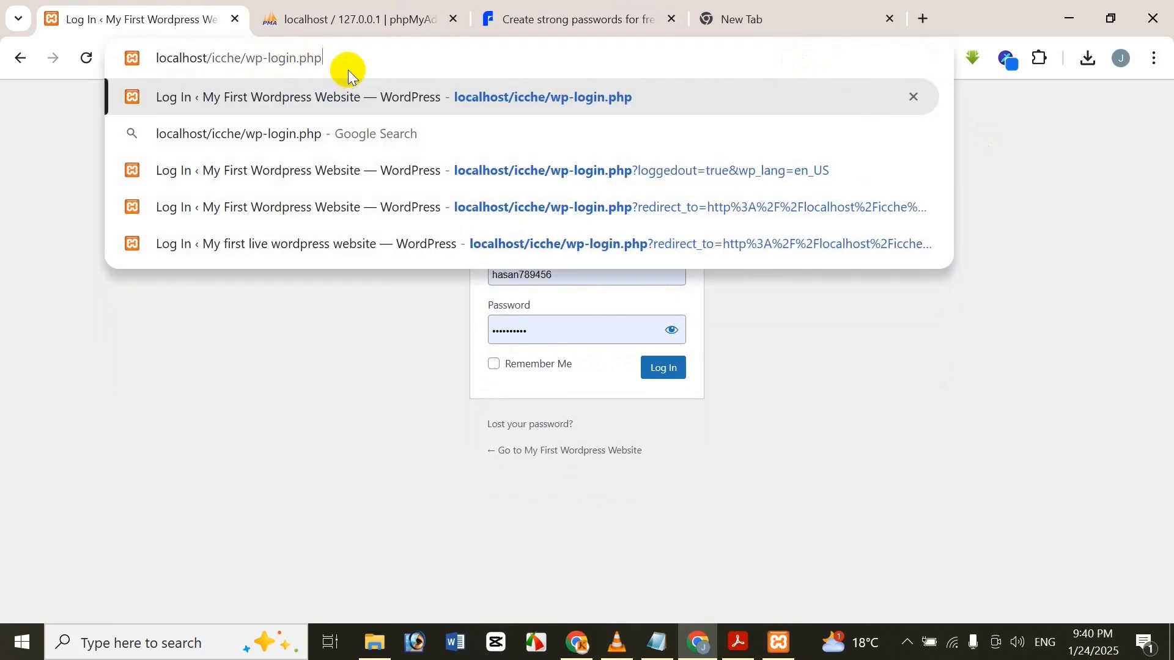
key("Return")
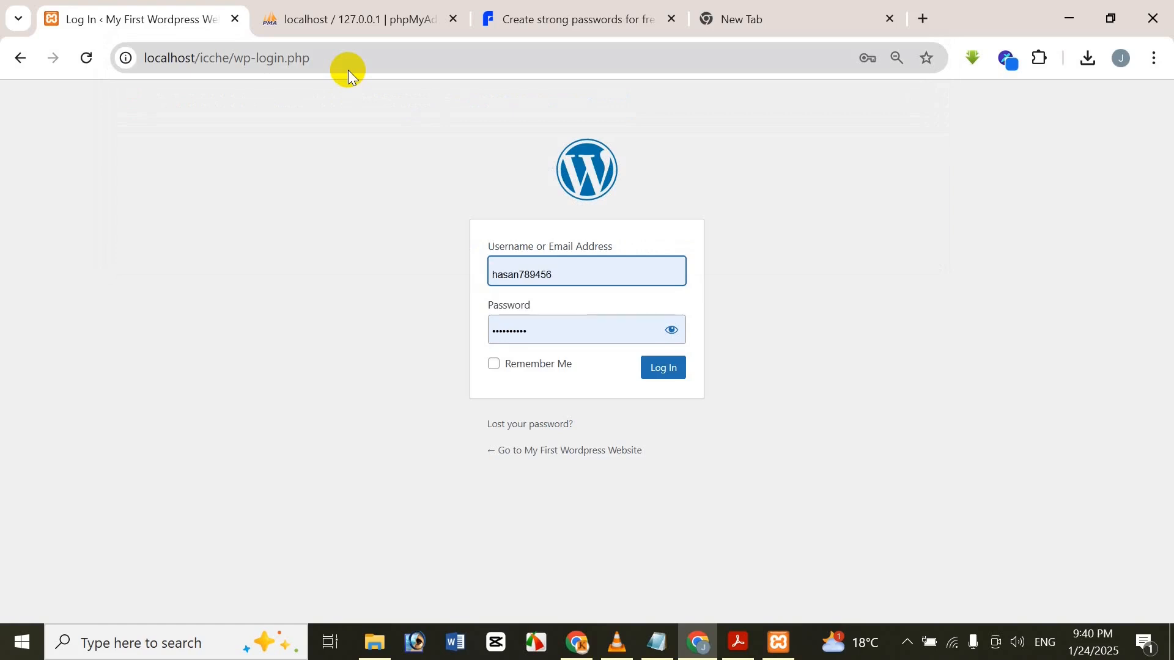
key("ctrl+a")
key("BackSpace")
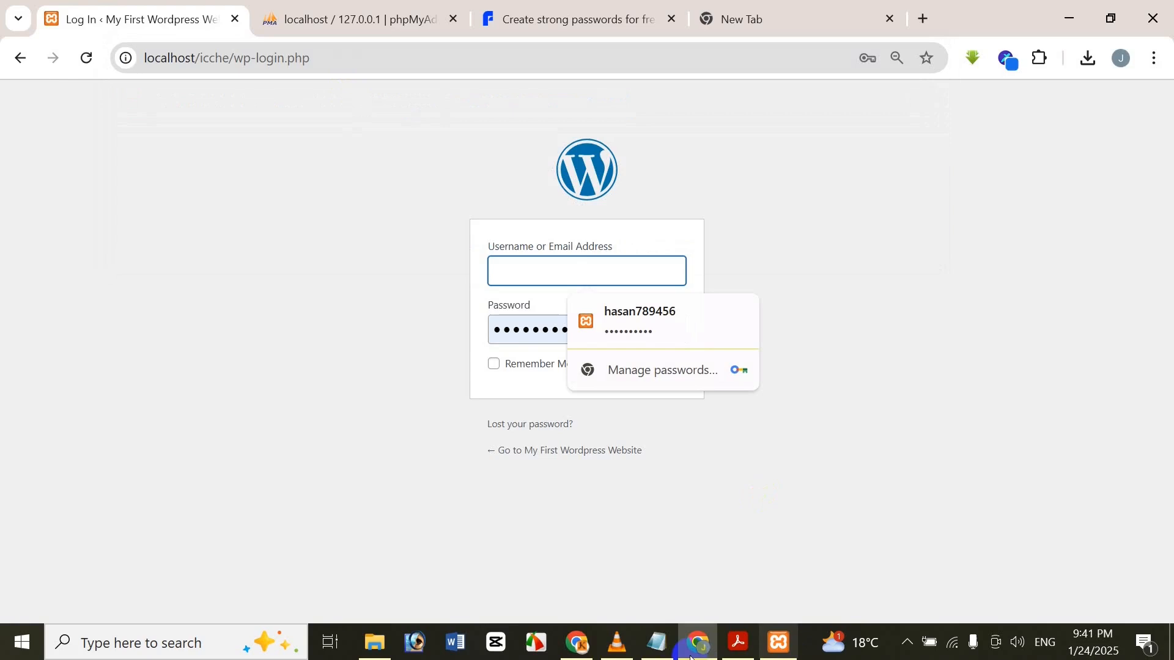
Paste the username from the notes, replace the autofilled password with the dashboard password, and log in.
left_click(656, 642)
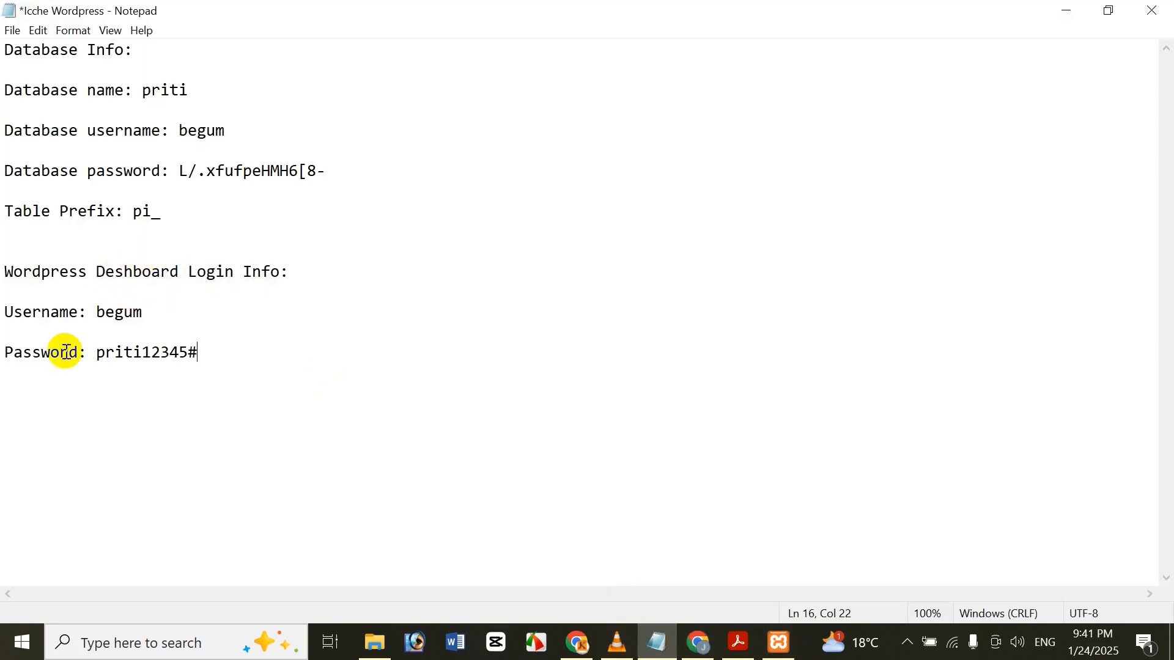
left_click_drag(96, 314, 215, 317)
key("ctrl+c")
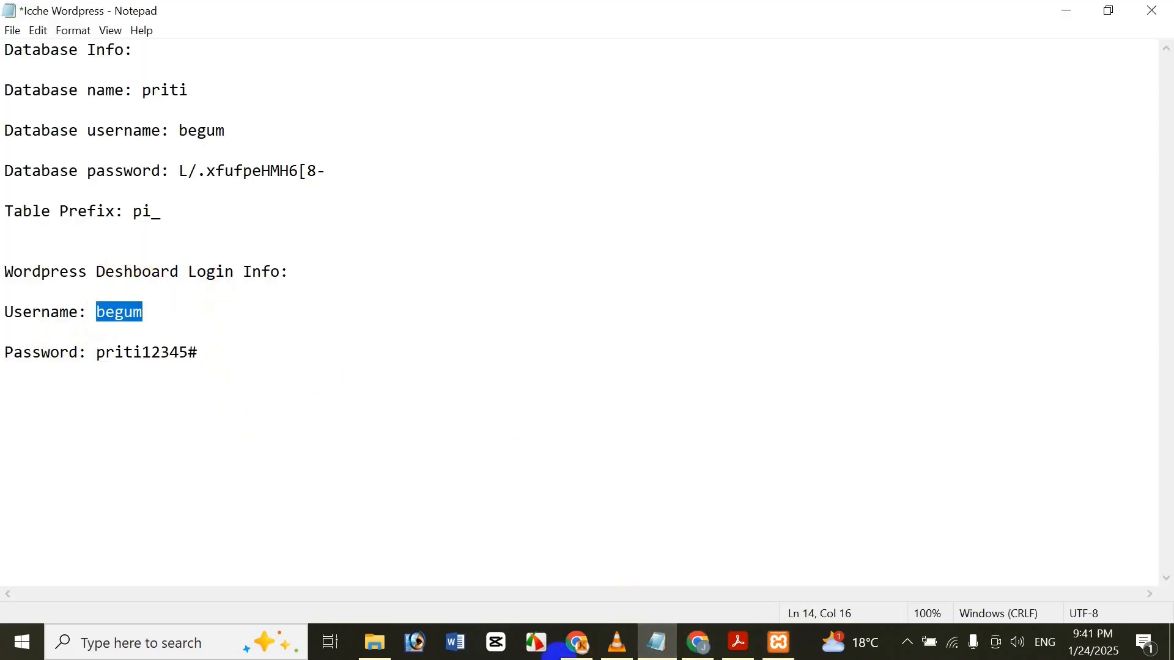
left_click(699, 642)
key("ctrl+v")
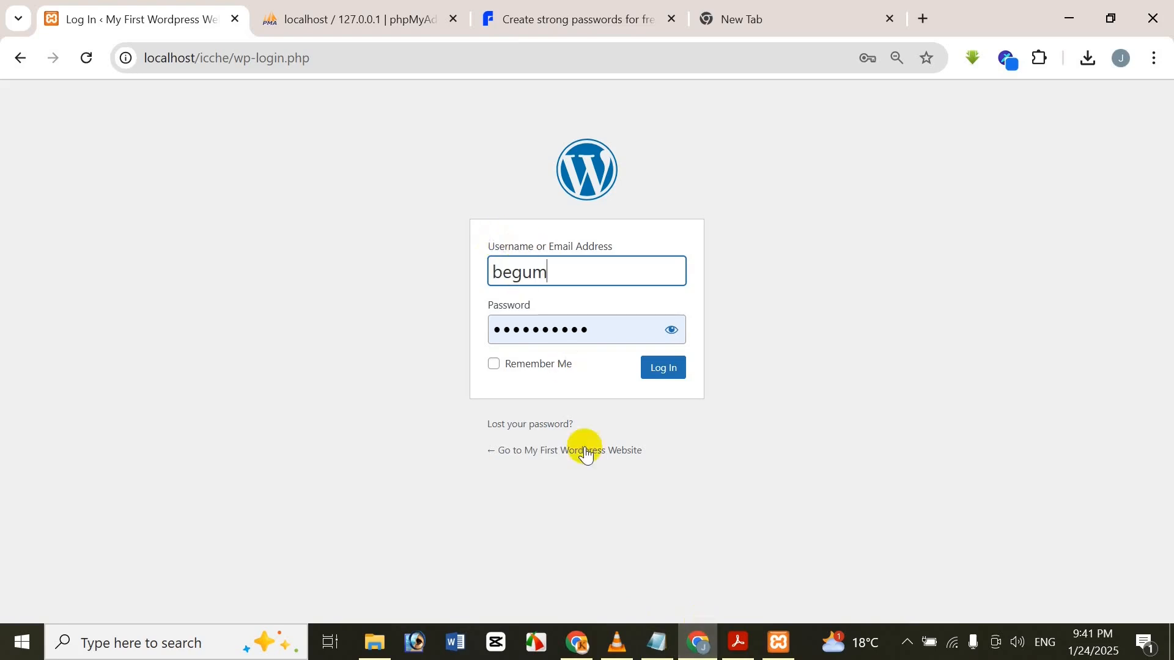
double_click(577, 333)
key("BackSpace")
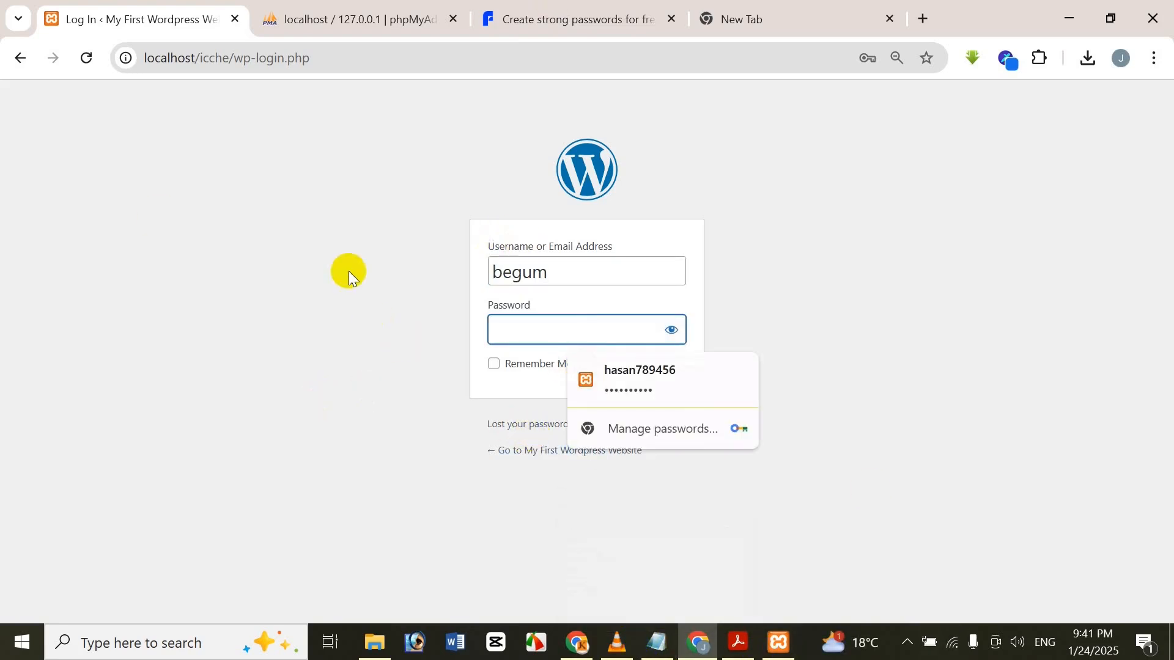
left_click(657, 641)
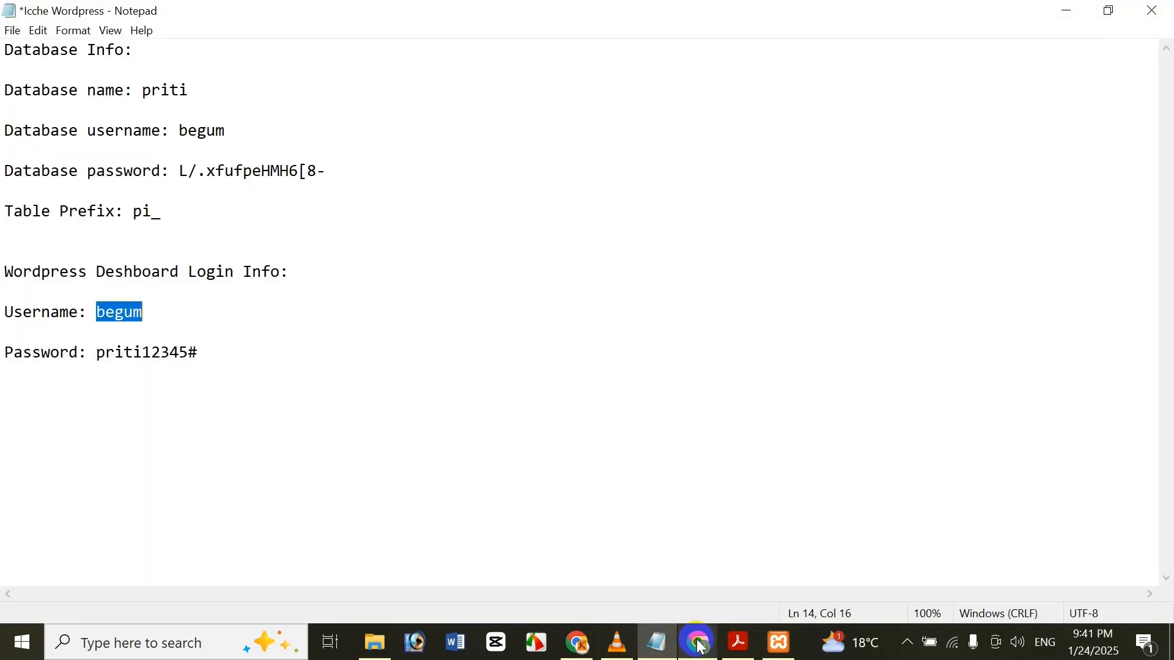
left_click(699, 643)
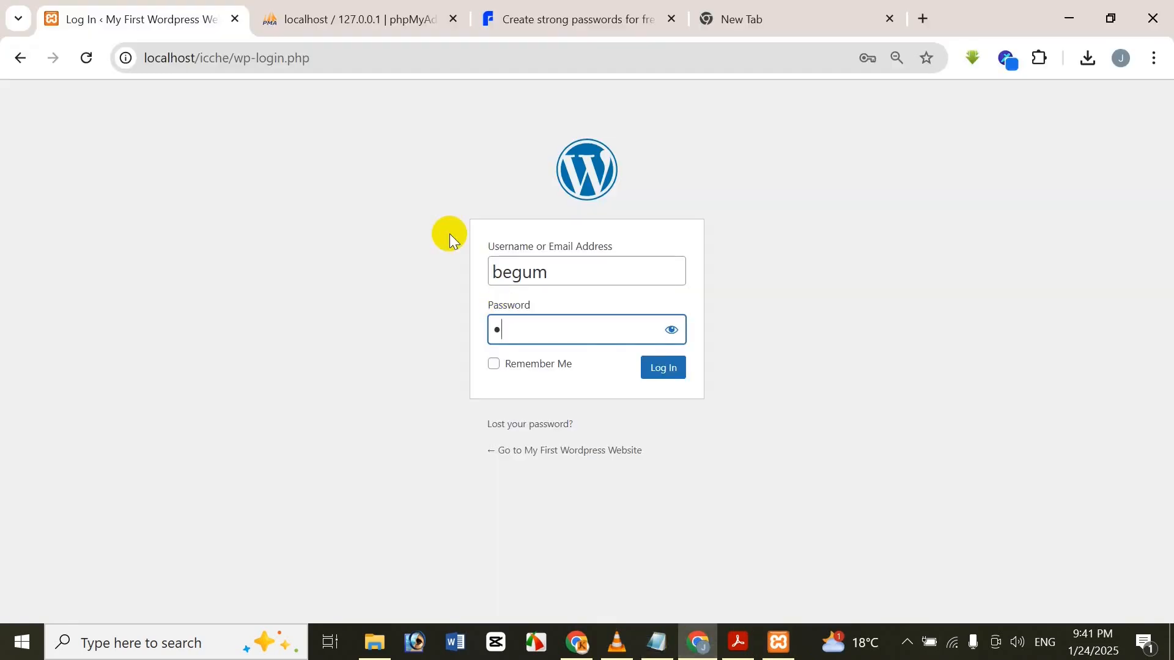
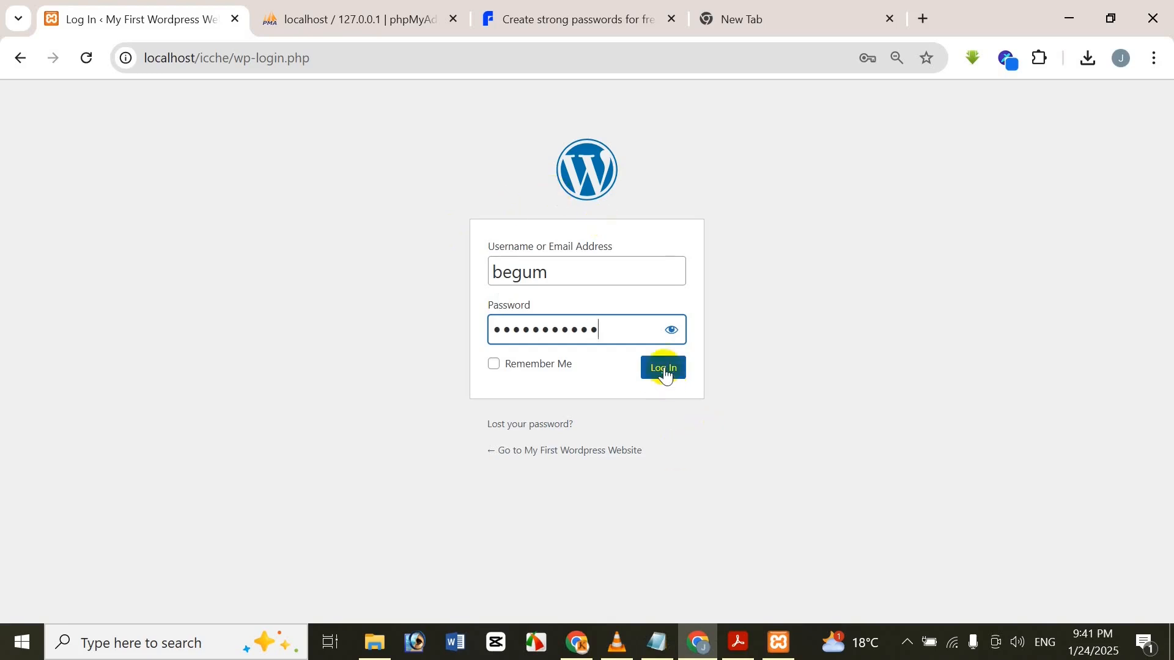
left_click(667, 370)
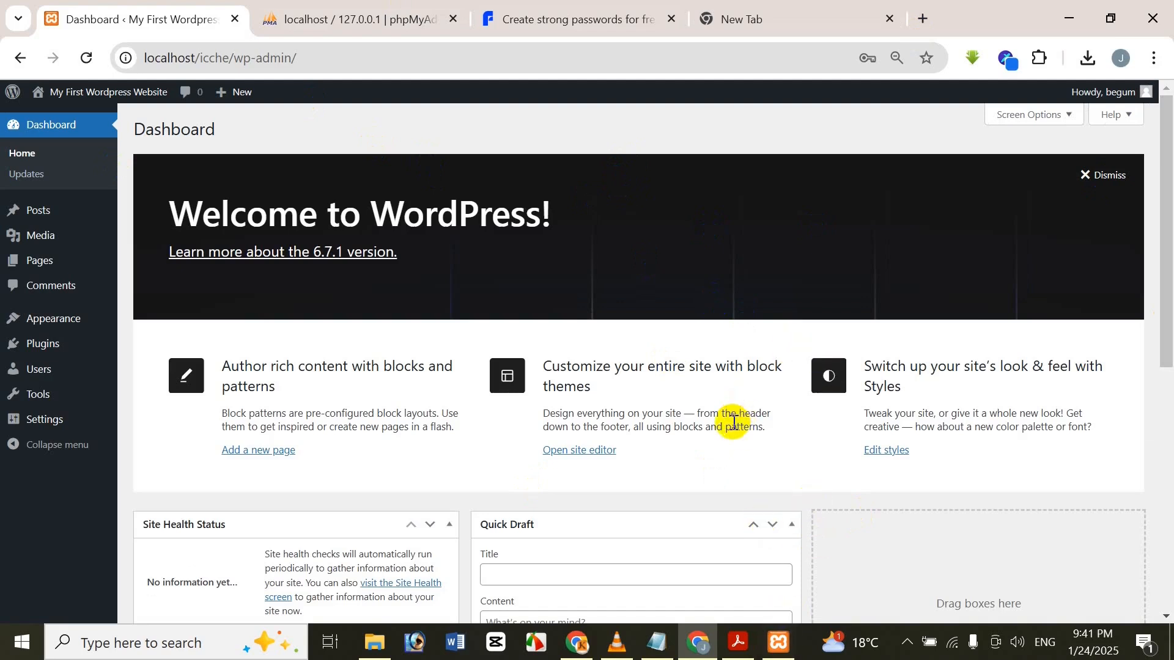
Bring the 'WordPress Bangla Tutorial Part 4' PDF to the front in Adobe Acrobat.
left_click(738, 648)
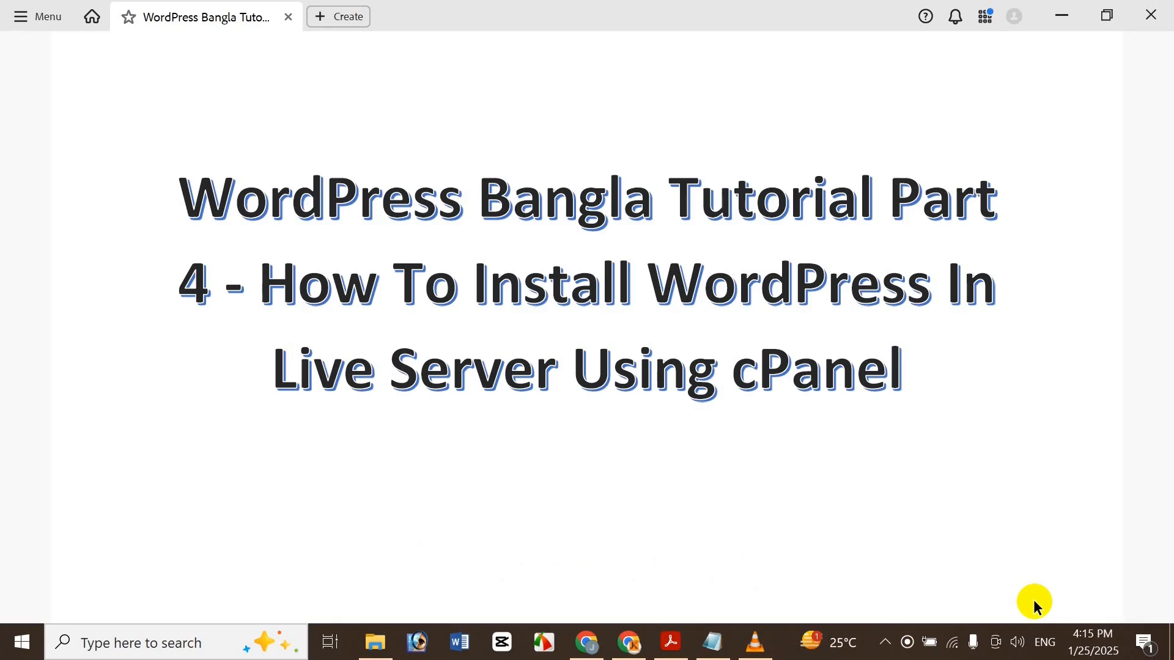
Minimize the Acrobat window holding the tutorial title PDF.
left_click(1057, 12)
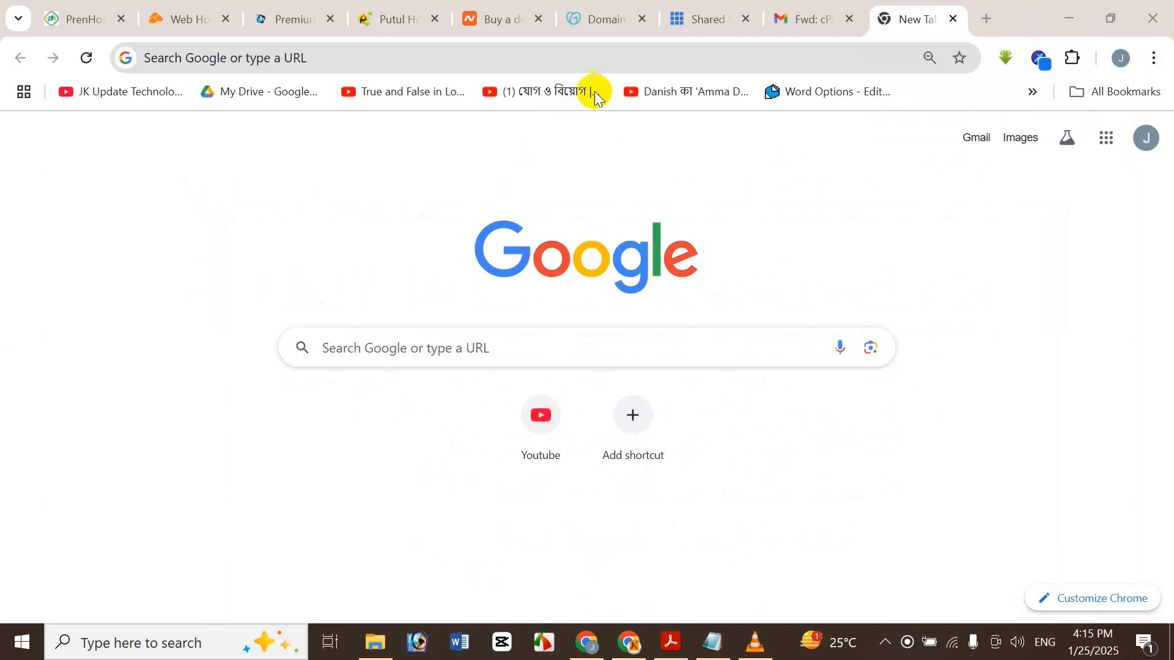
Load hbonline.xyz in Chrome and reload it, showing the empty 'Index of /' listing.
left_click(636, 57)
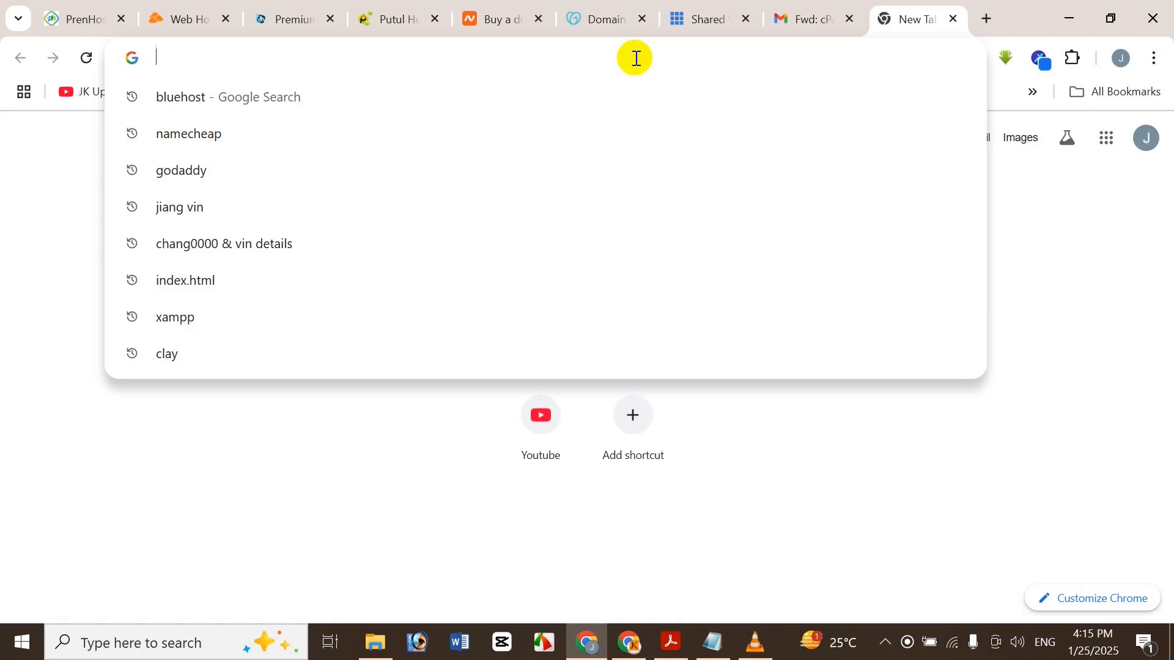
type("h")
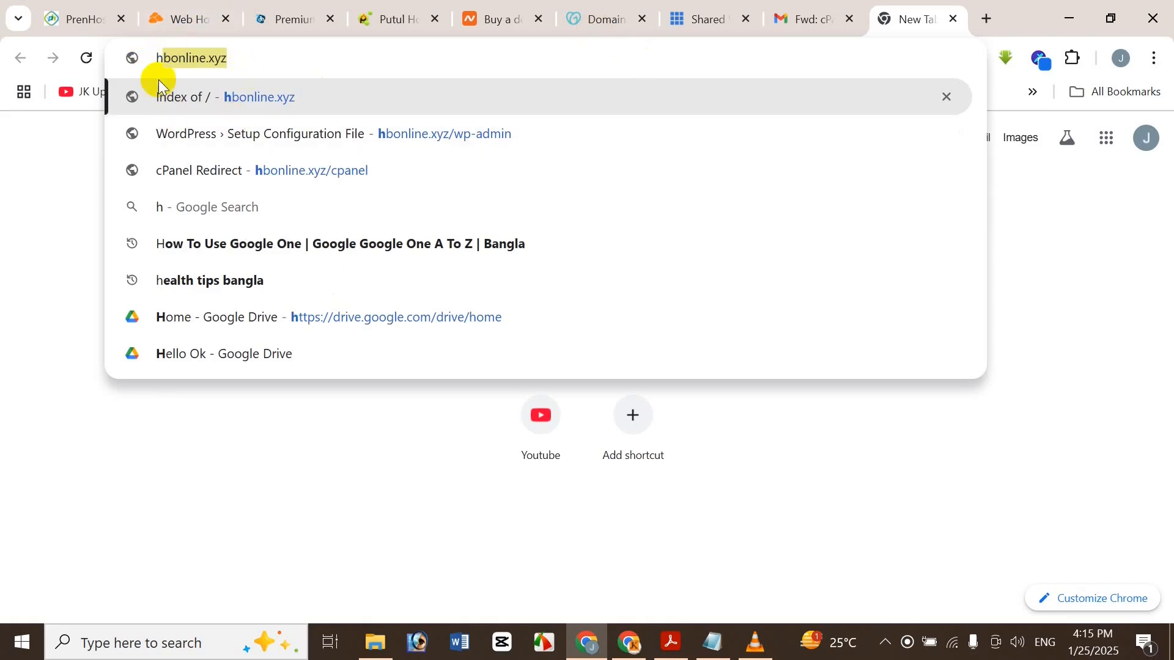
key("Right")
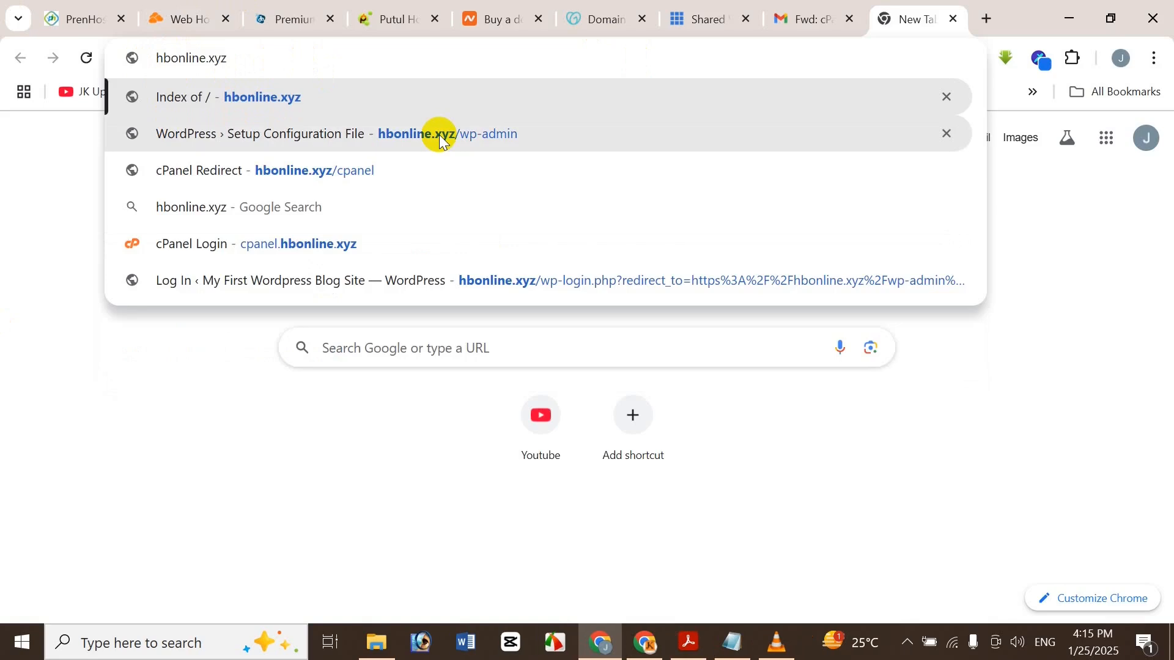
key("Return")
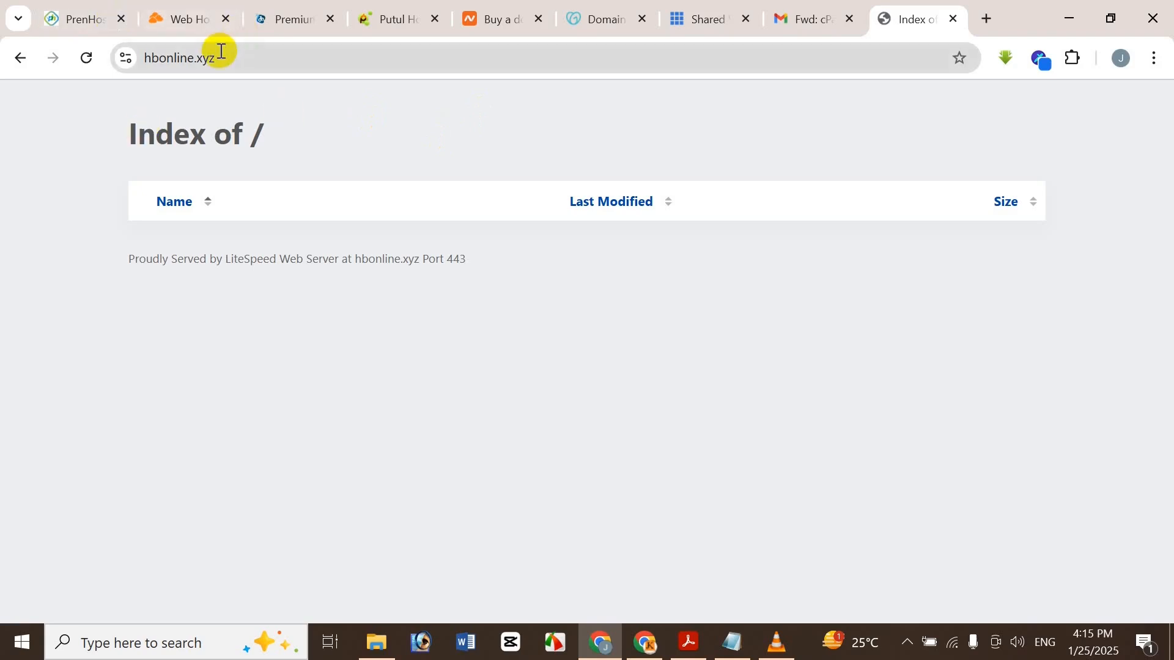
left_click(82, 56)
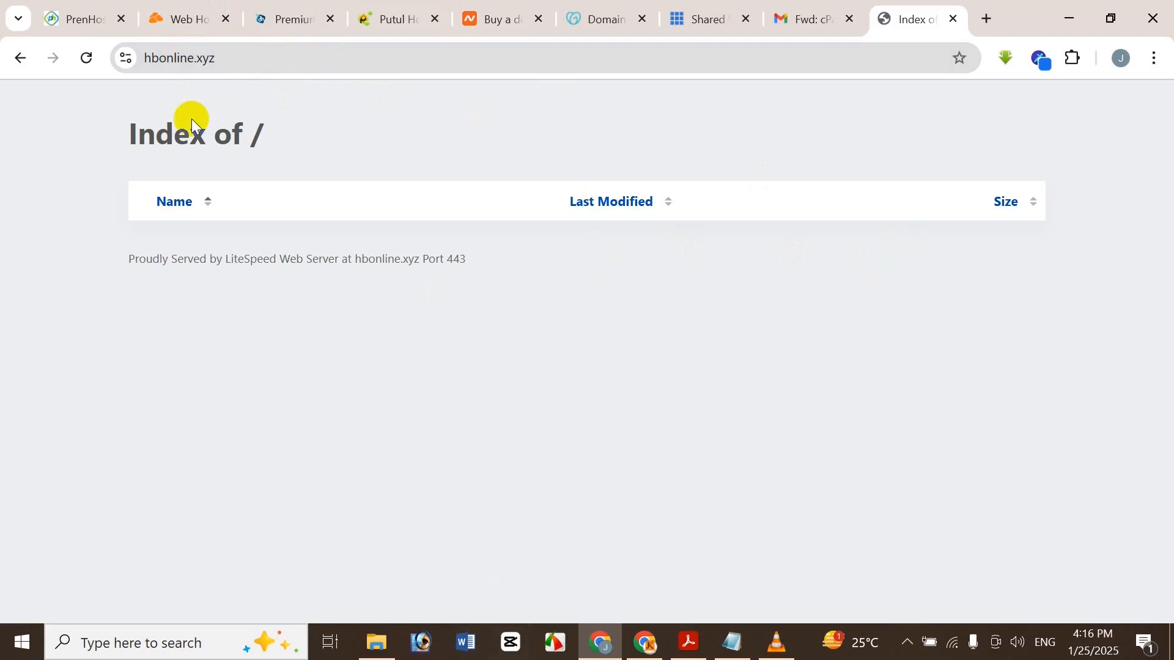
Compare the PrenHost, RentCPanel, Dianahost and Putul Host sites, viewing Putul Host's reseller hosting plans.
left_click(83, 22)
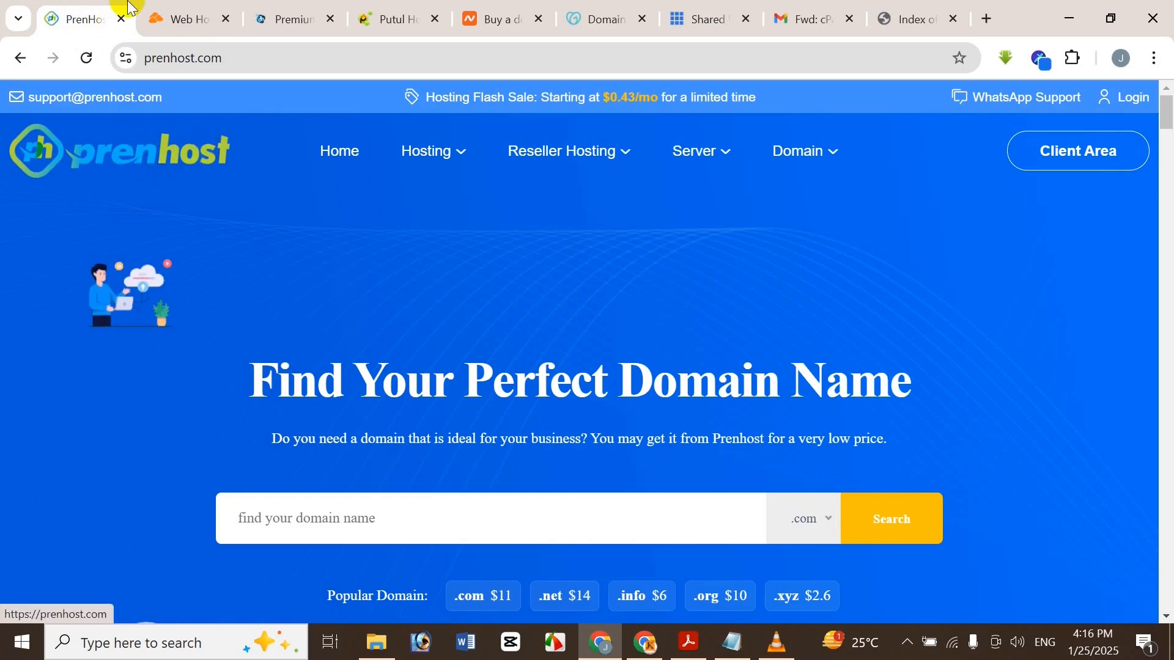
left_click(187, 14)
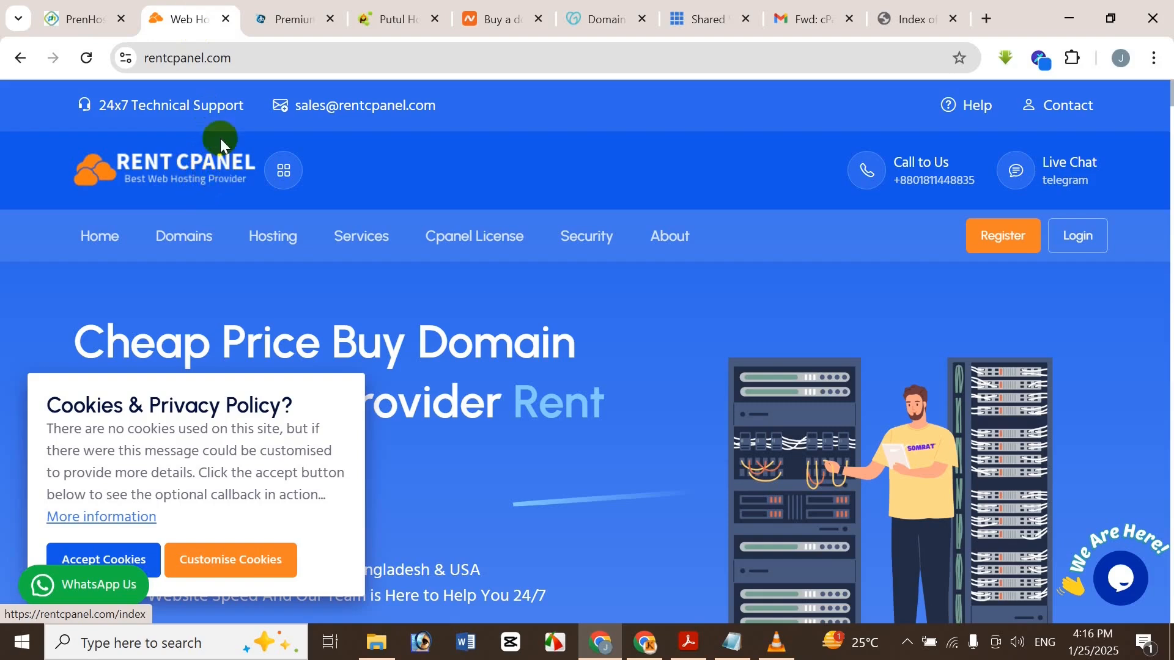
left_click(289, 19)
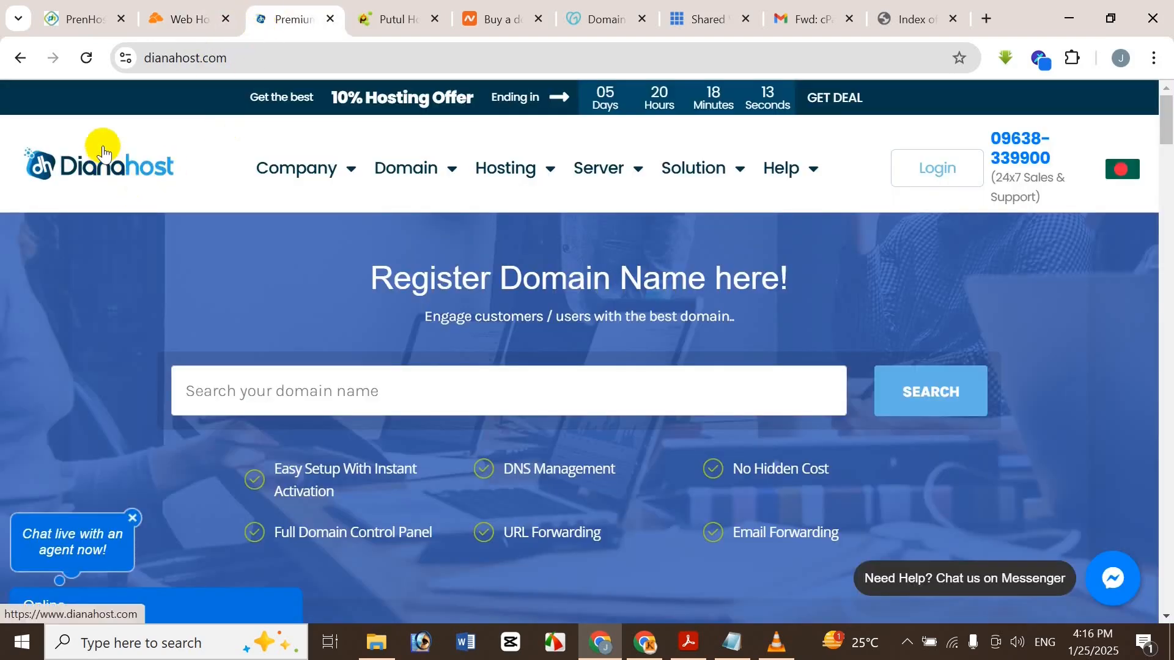
left_click(376, 13)
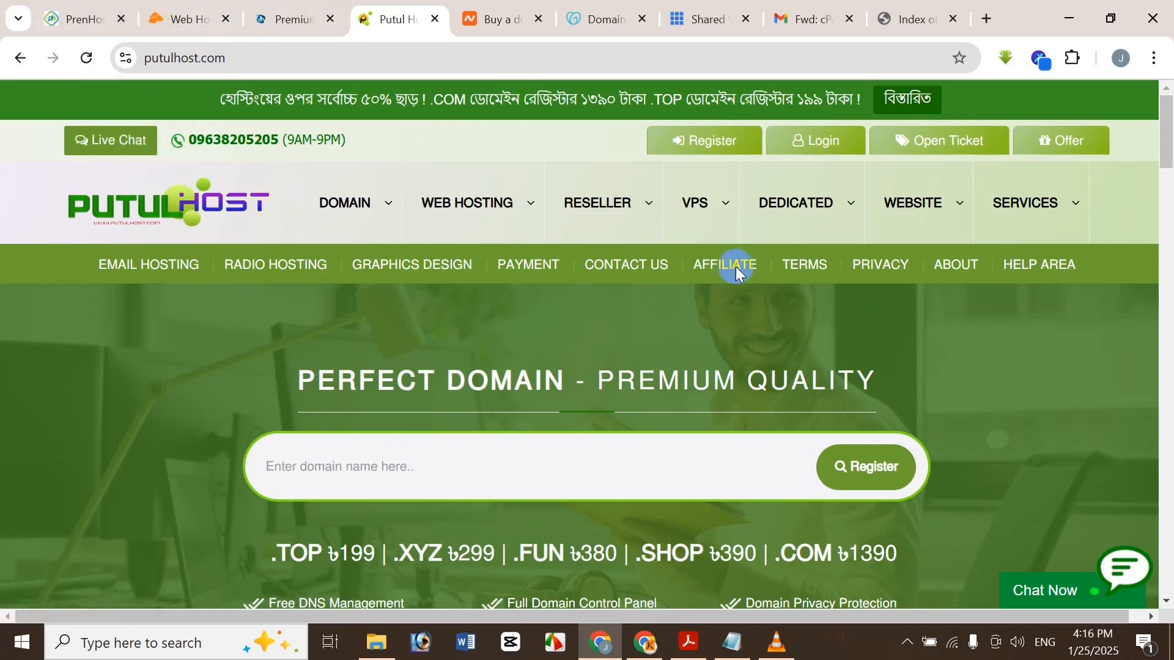
mouse_move(483, 192)
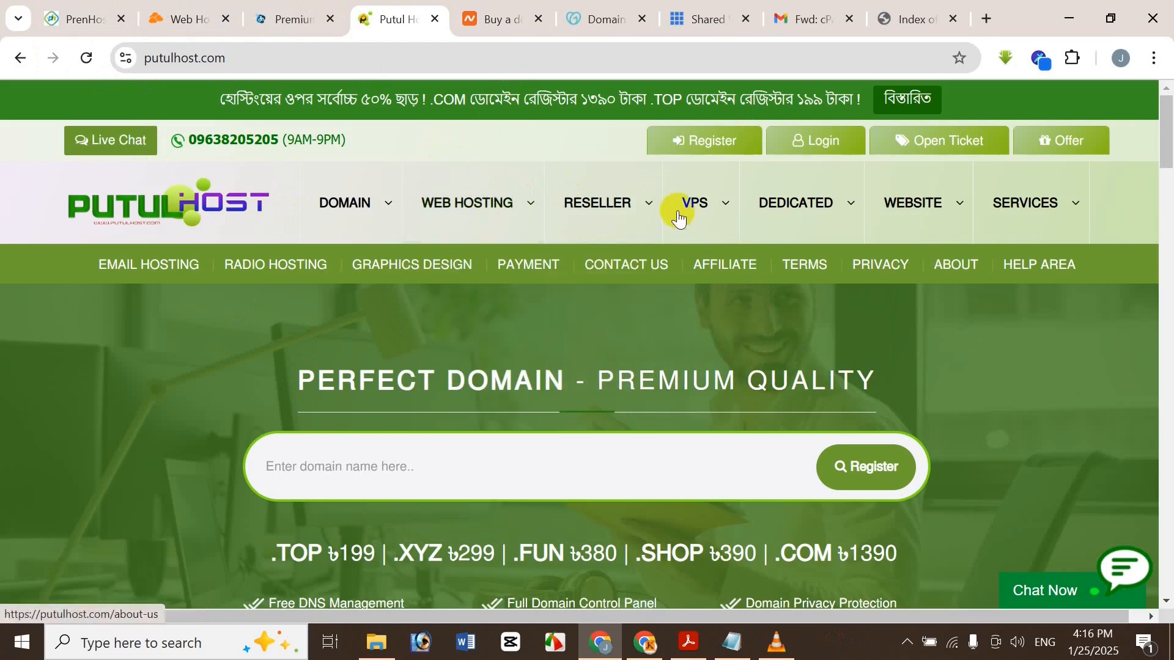
mouse_move(615, 218)
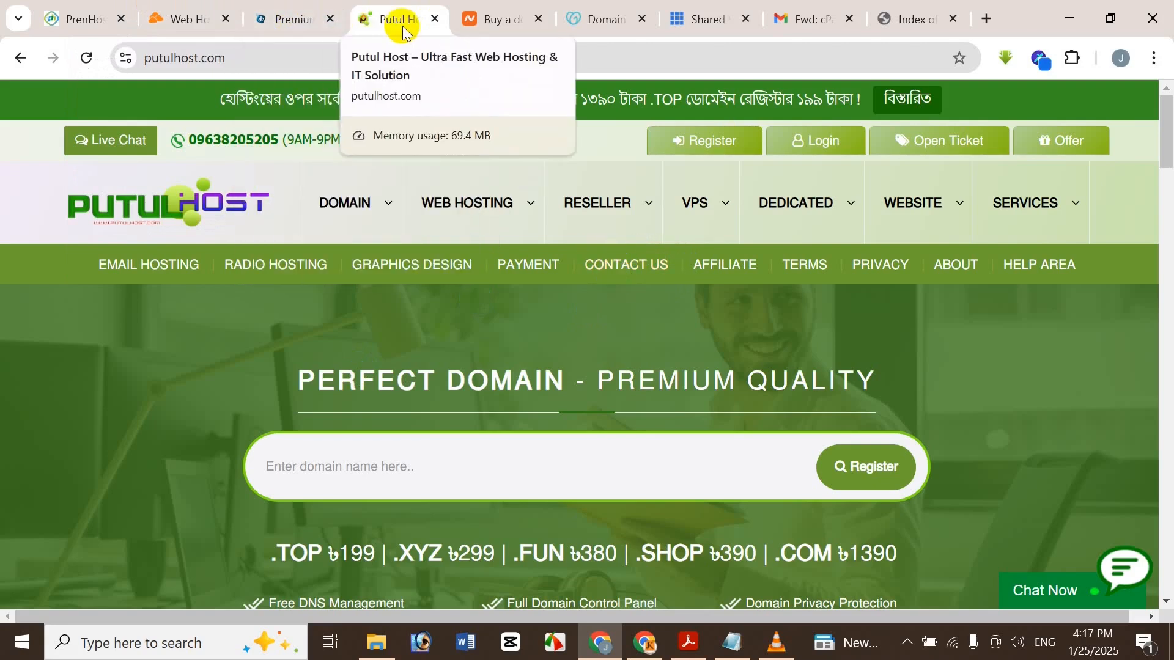
left_click(165, 19)
left_click(77, 20)
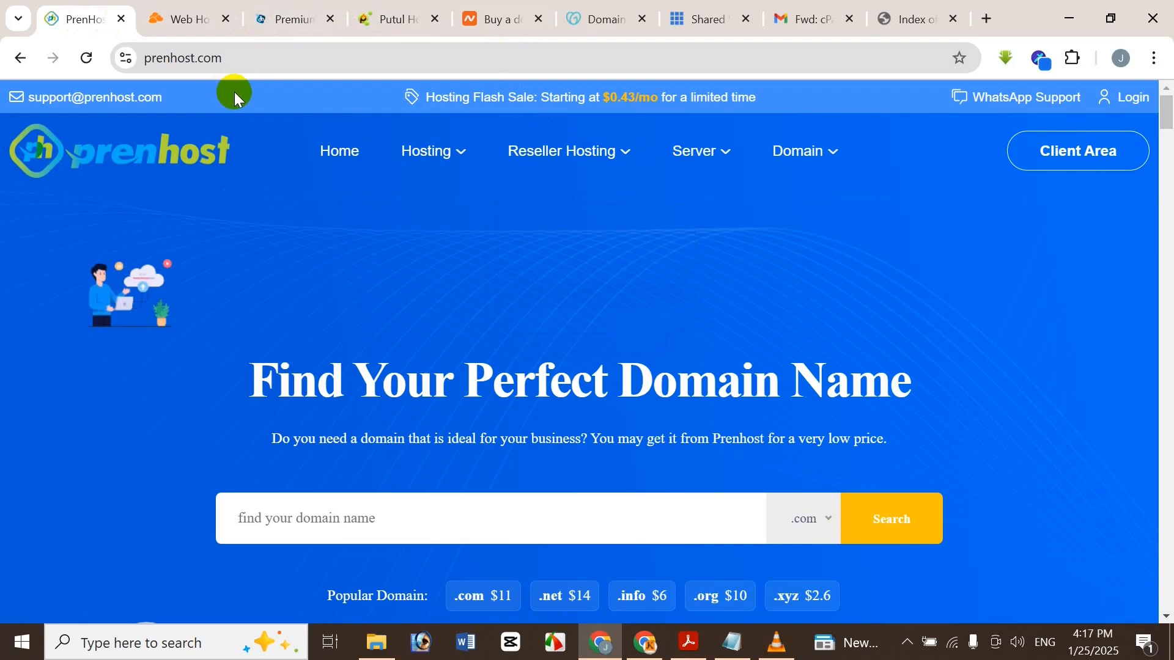
mouse_move(428, 152)
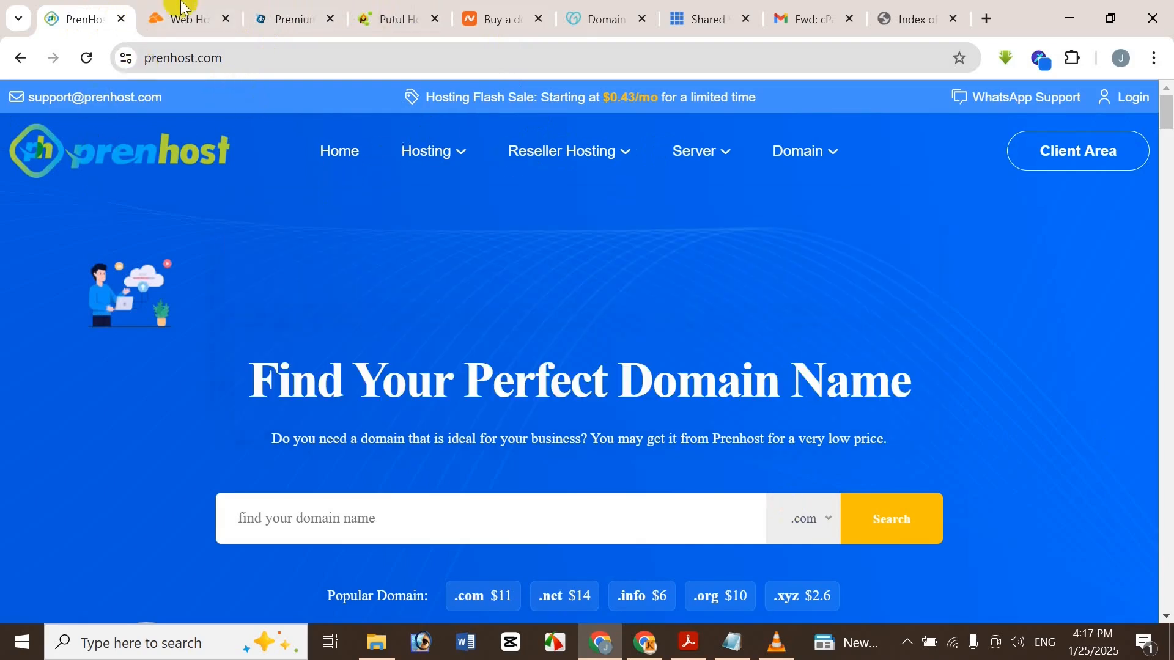
left_click(366, 11)
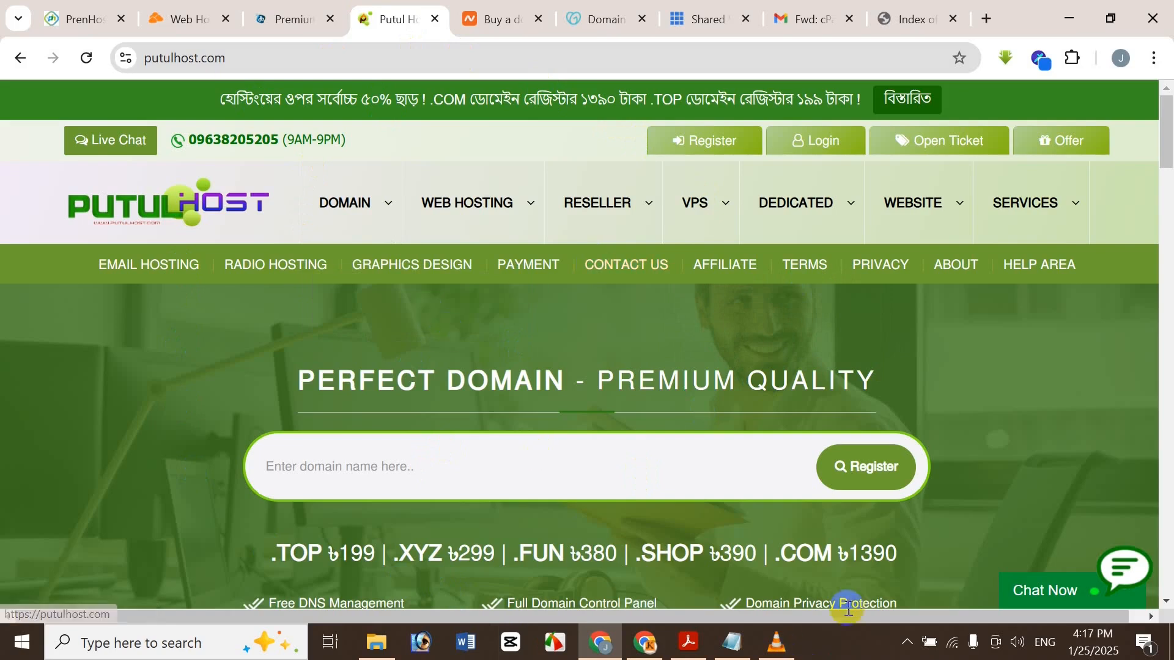
left_click(590, 202)
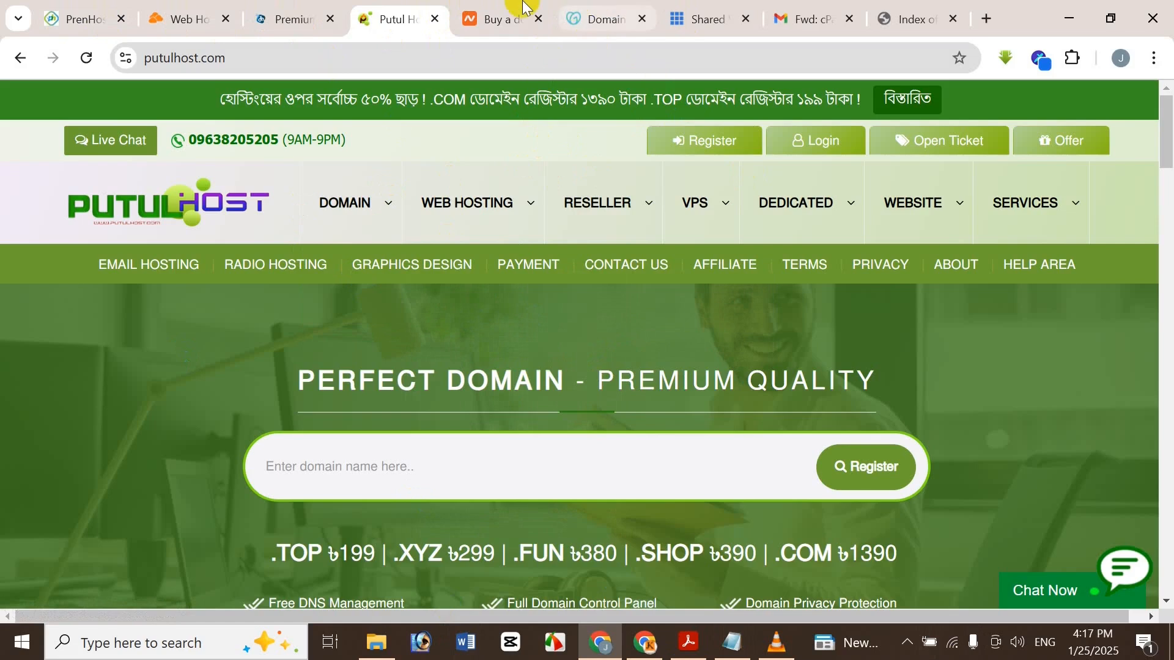
Check the Namecheap, GoDaddy and Bluehost sites, dismissing the Namecheap sign-in form.
left_click(489, 25)
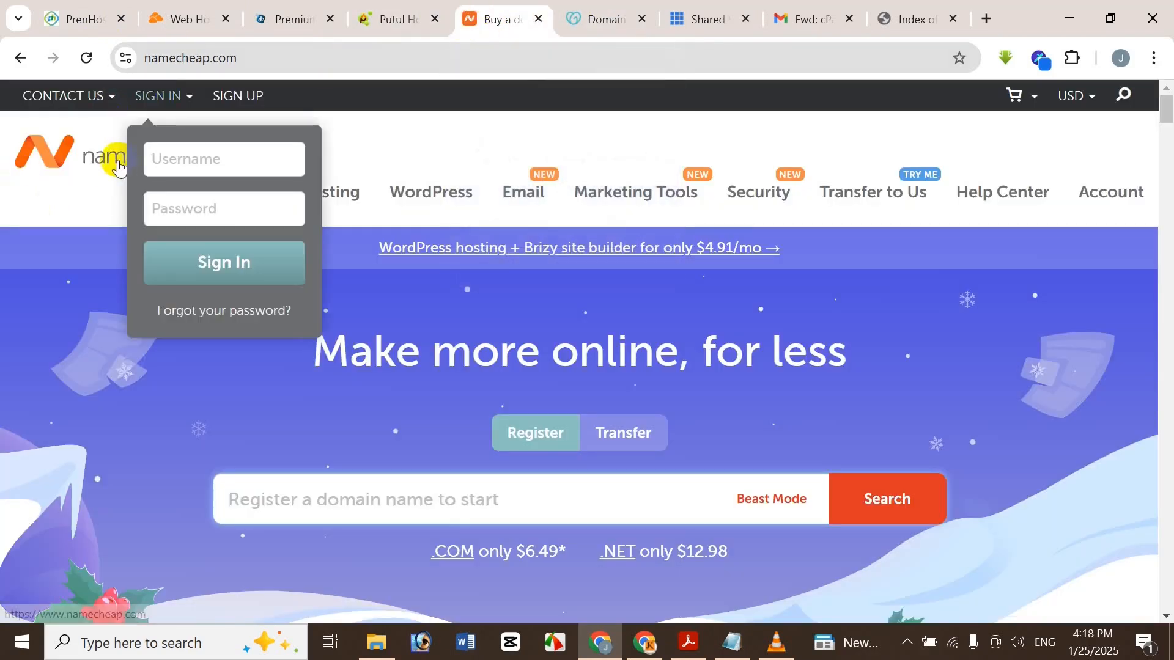
left_click(613, 9)
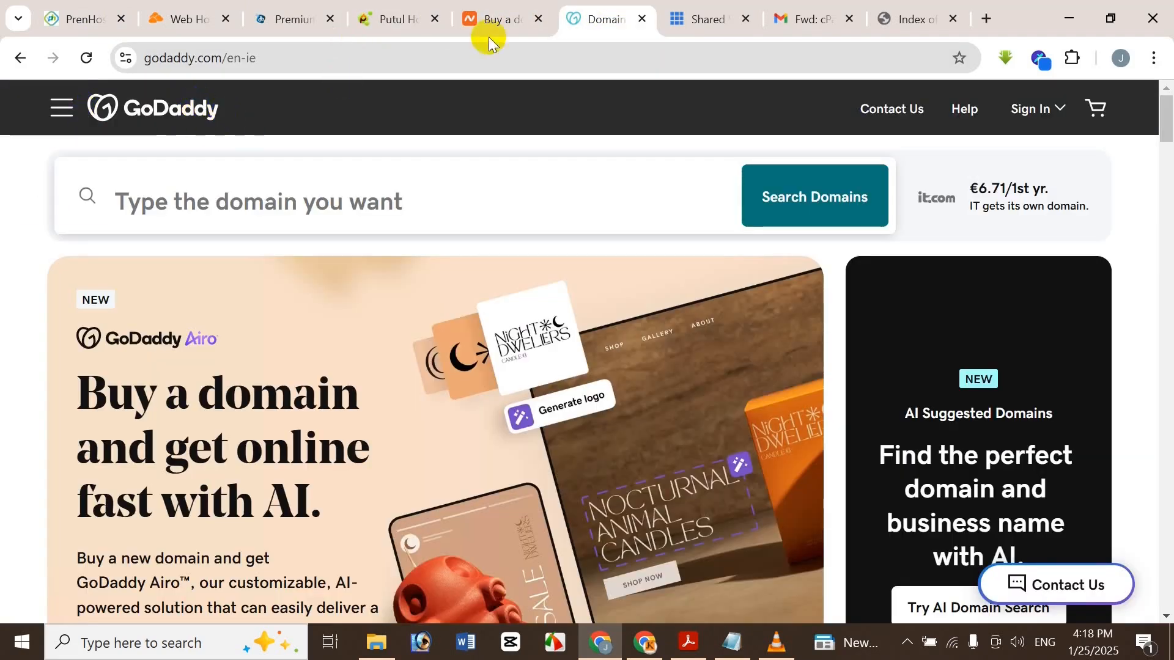
left_click(710, 24)
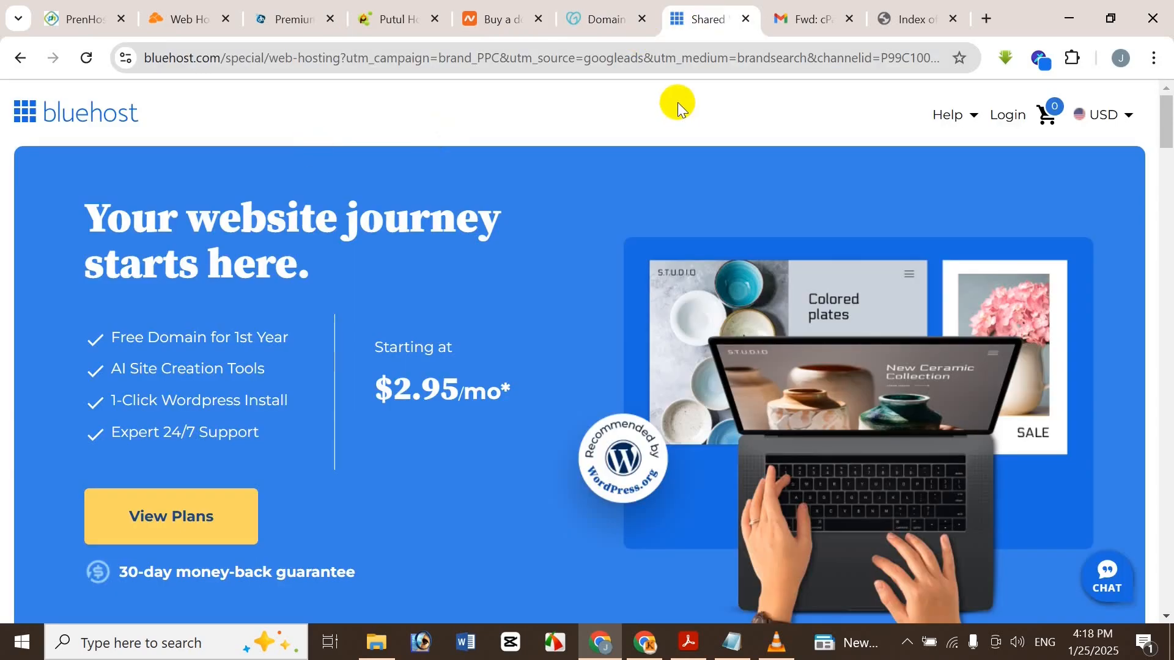
left_click(508, 13)
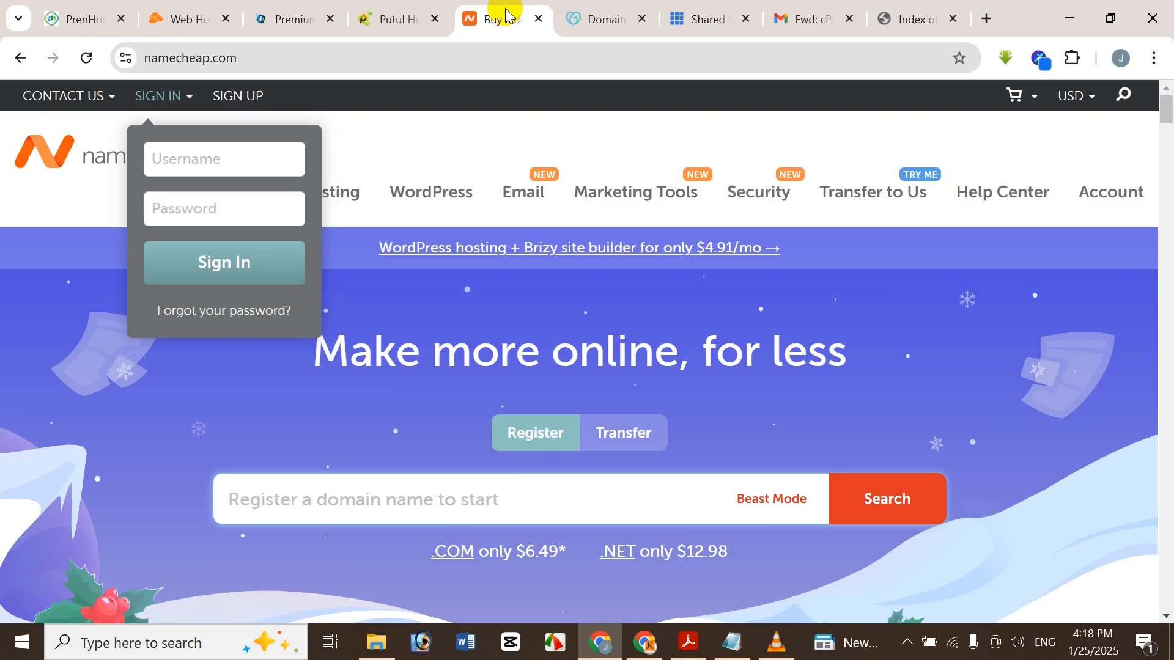
left_click(580, 138)
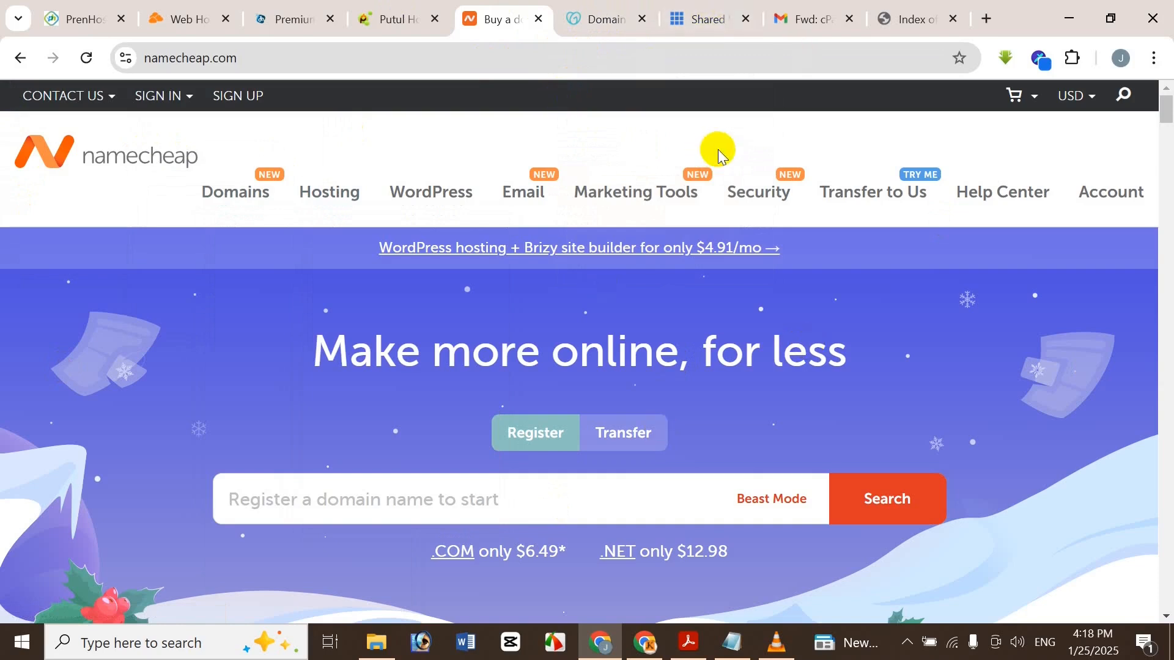
mouse_move(581, 27)
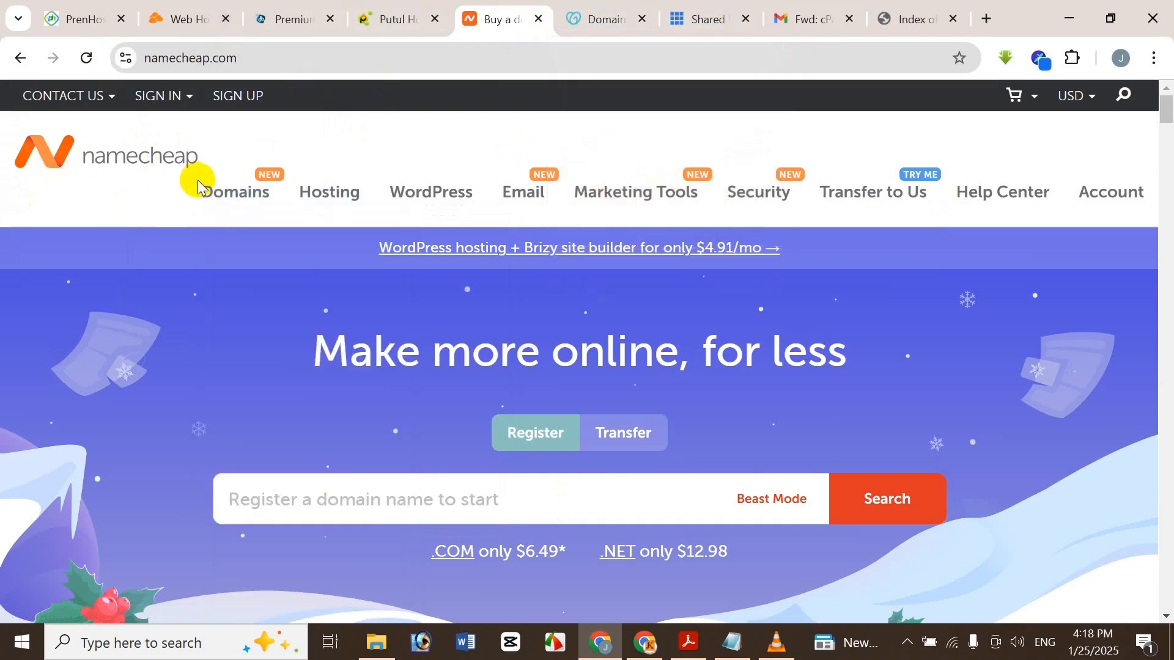
mouse_move(203, 187)
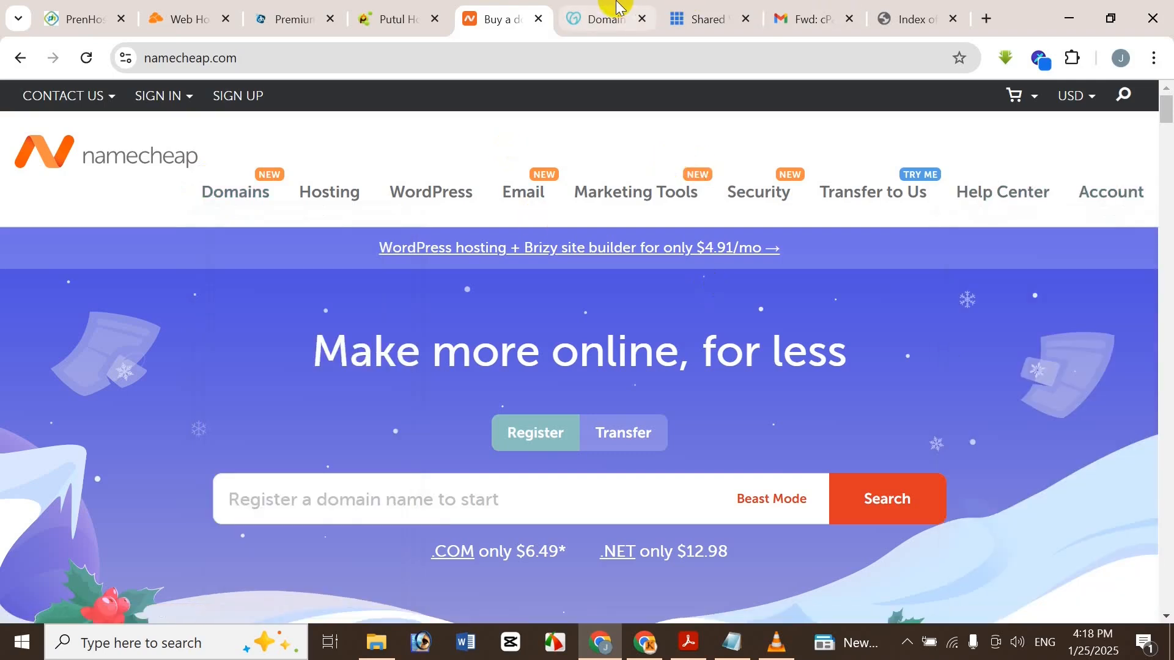
Cycle again through GoDaddy, Bluehost, Putul Host, Dianahost, RentCPanel, PrenHost and Namecheap.
left_click(597, 20)
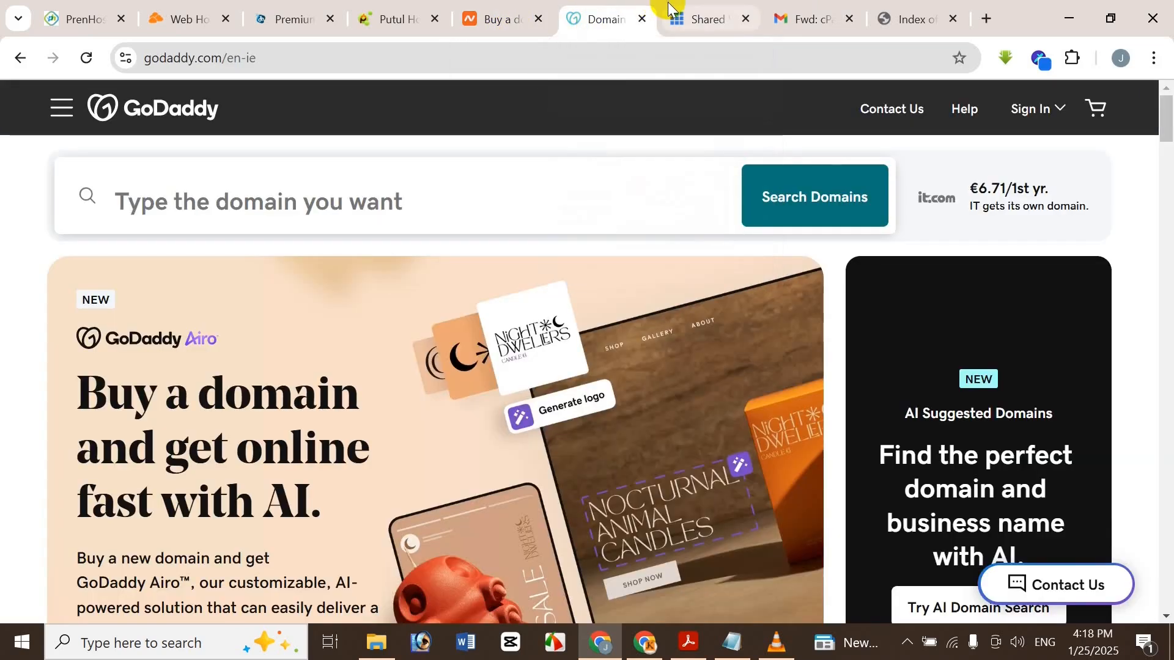
left_click(686, 11)
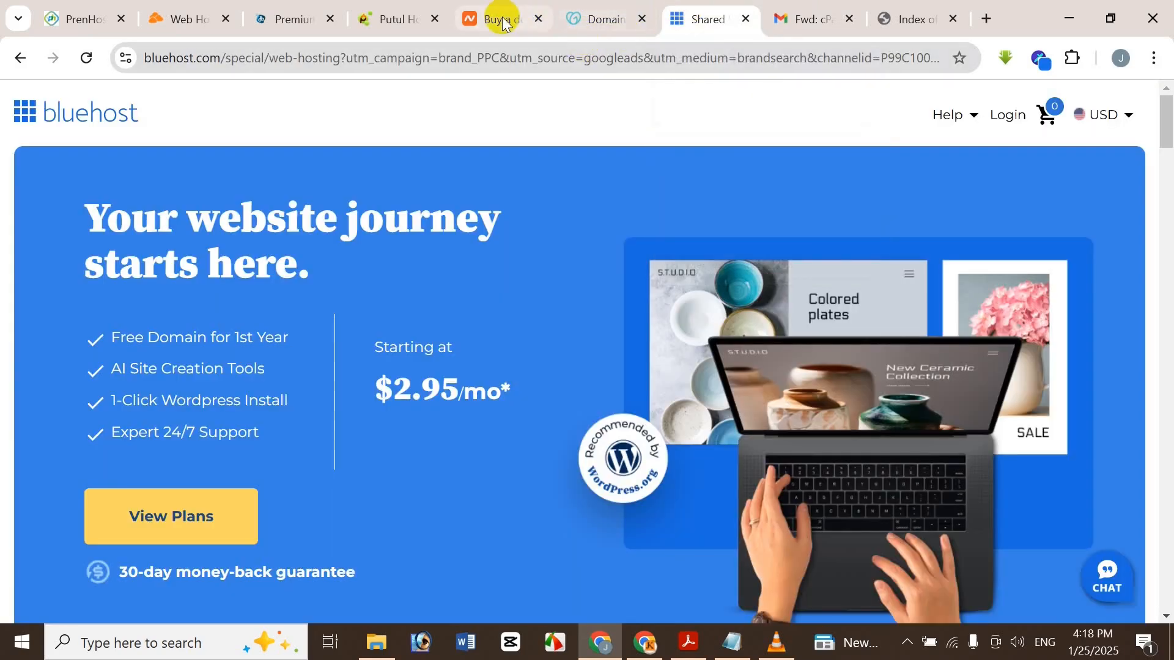
left_click(386, 19)
left_click(282, 27)
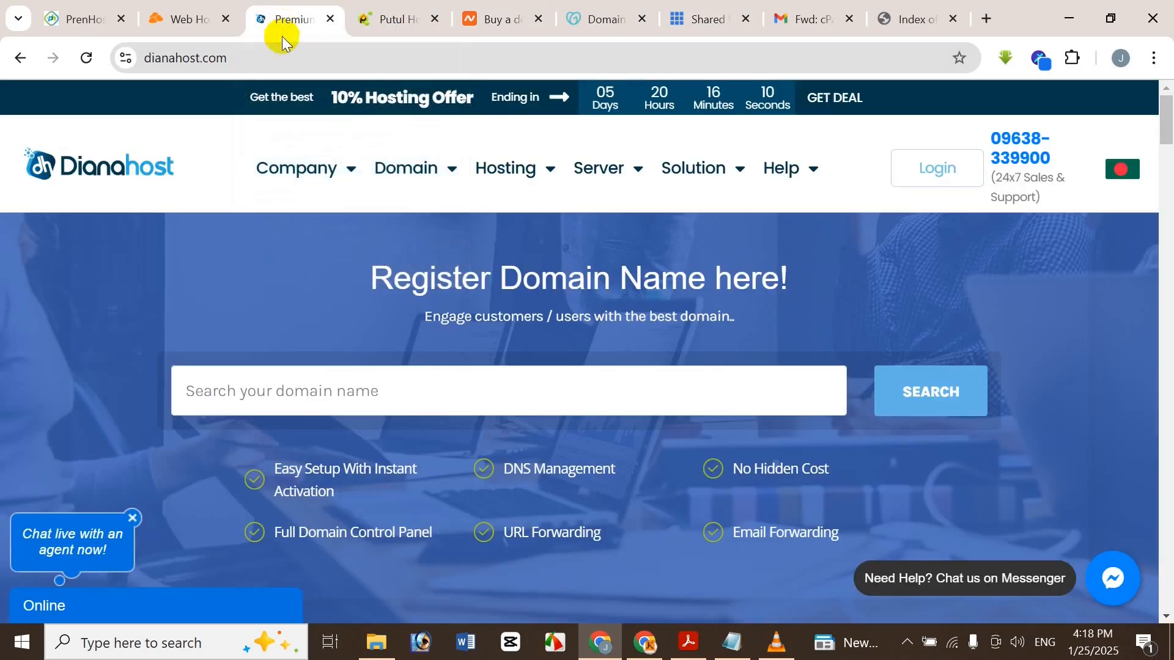
left_click(188, 22)
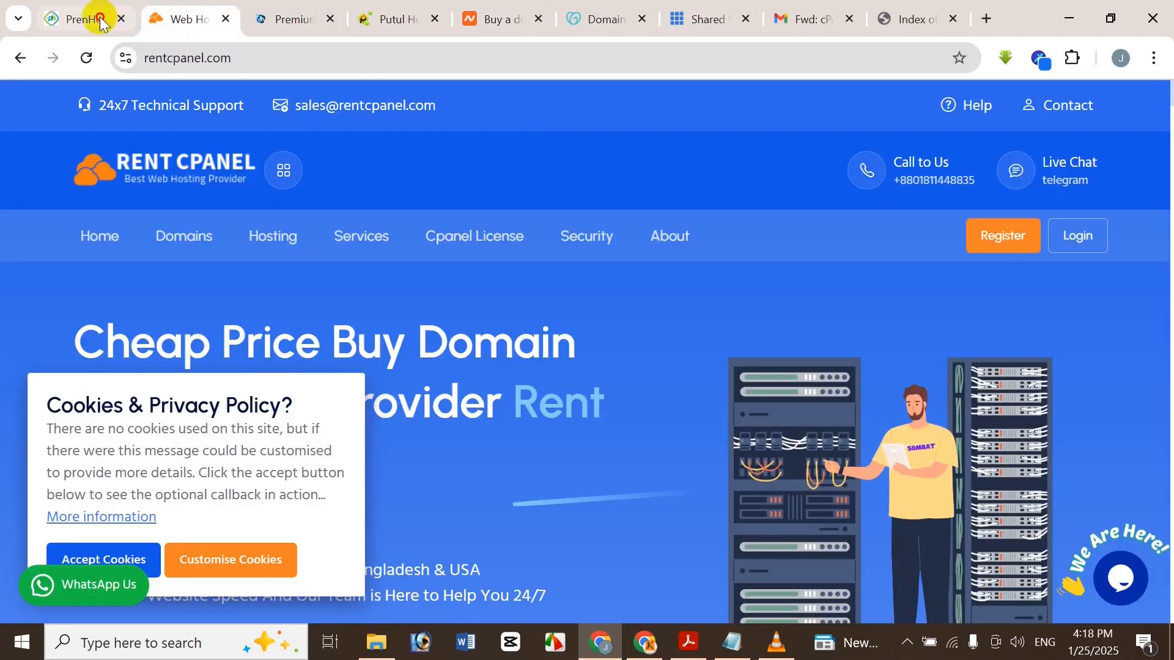
left_click(95, 16)
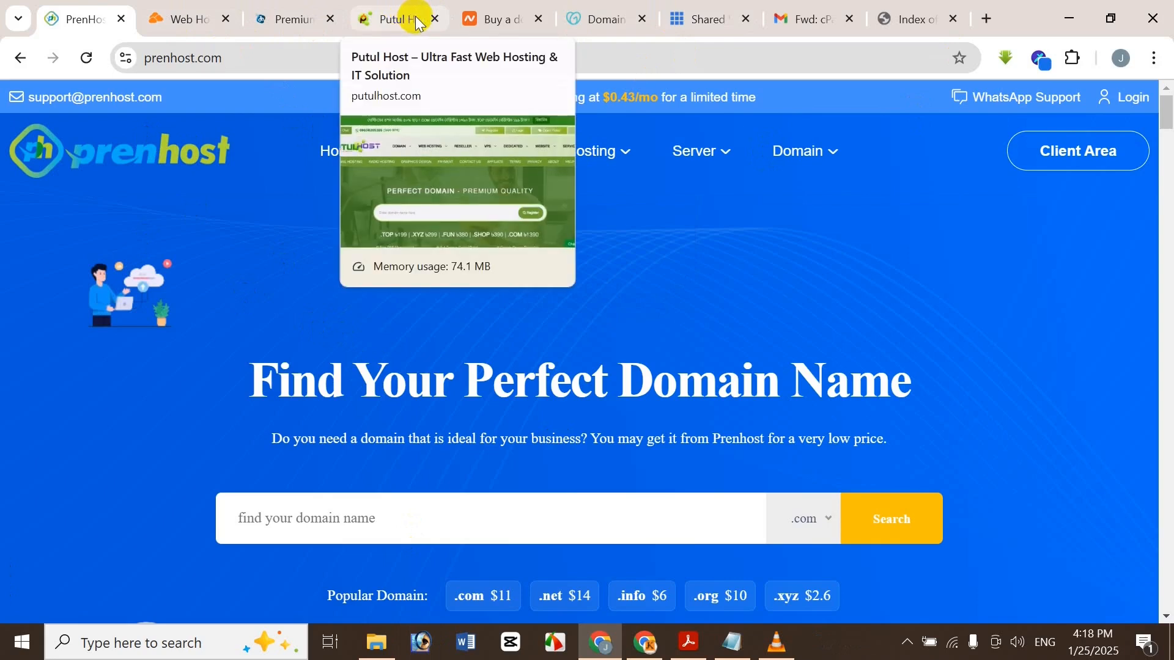
left_click(467, 23)
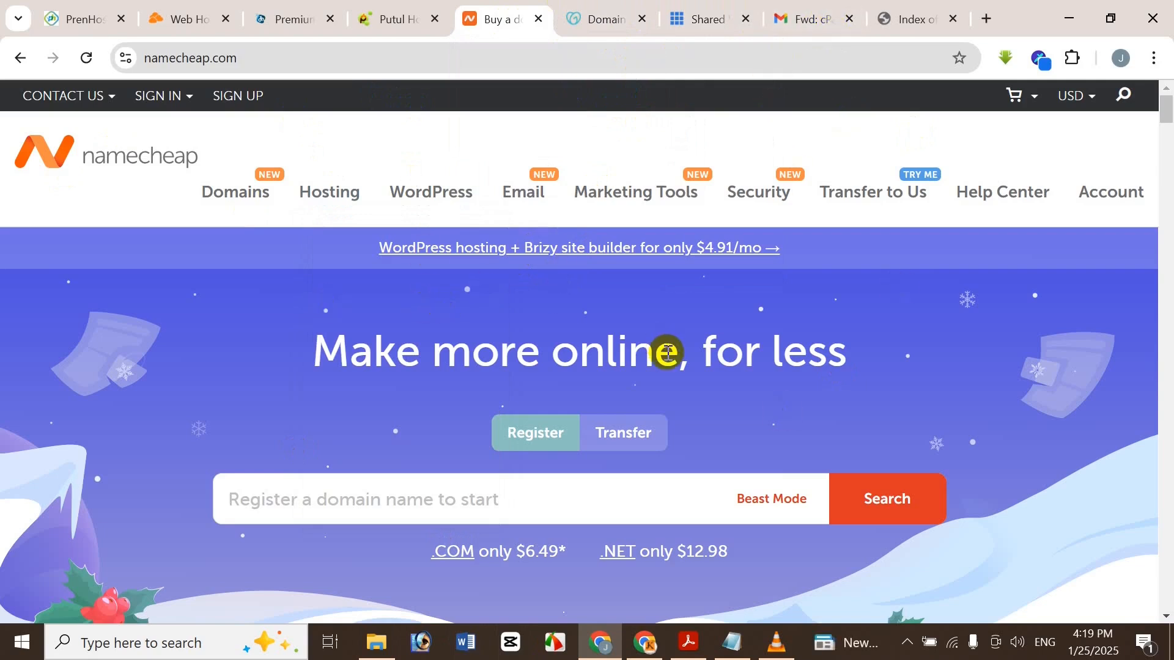
mouse_move(537, 208)
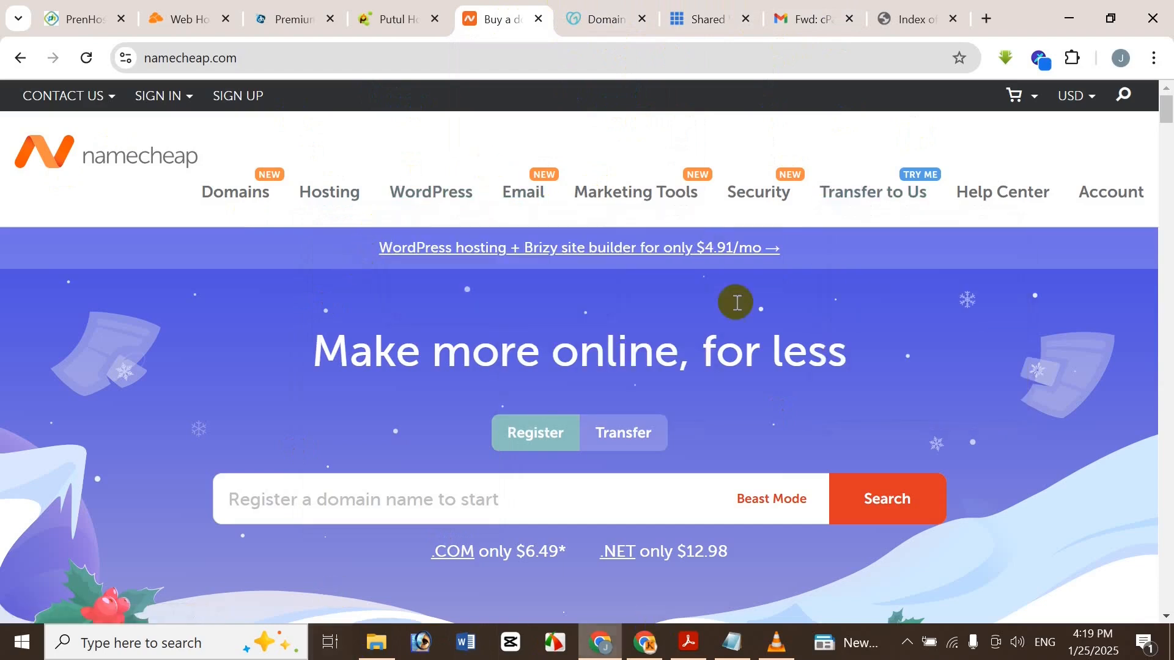
Compare Putul Host against Dianahost, then bring up the forwarded cPanel Account Information email.
left_click(393, 13)
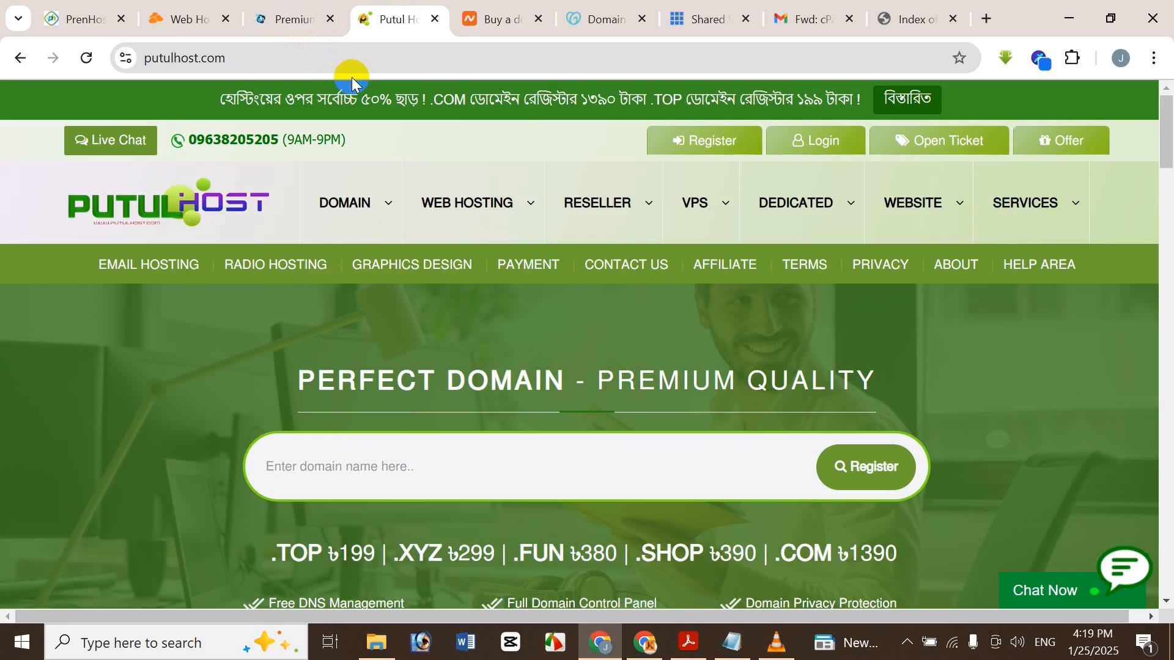
left_click(277, 20)
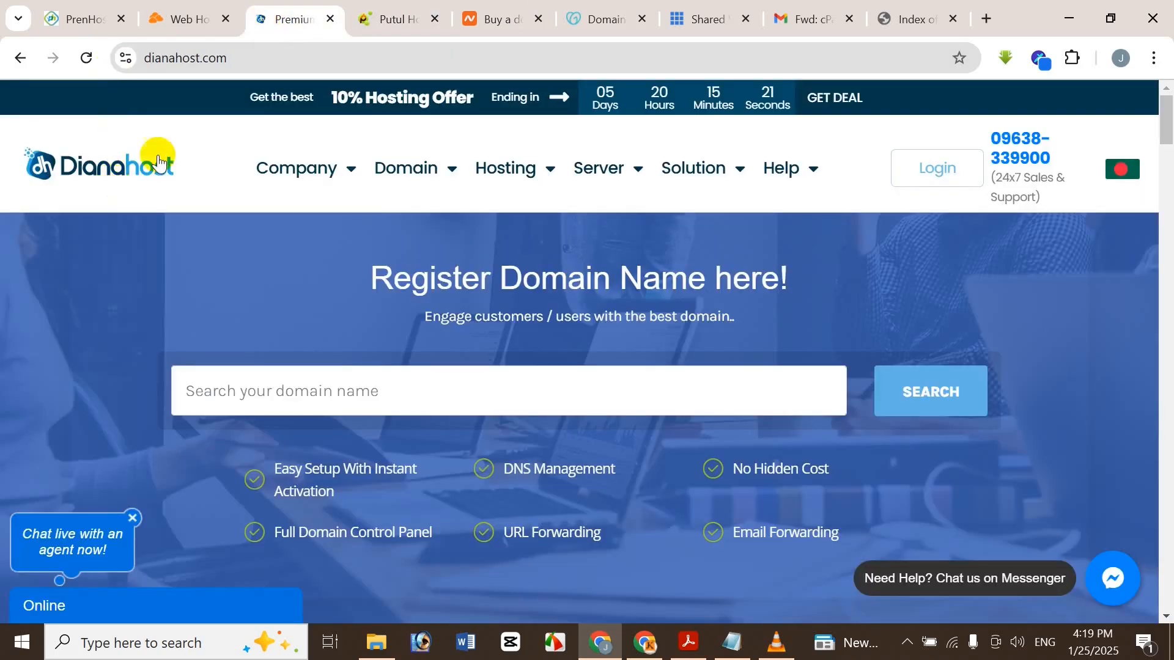
left_click(408, 23)
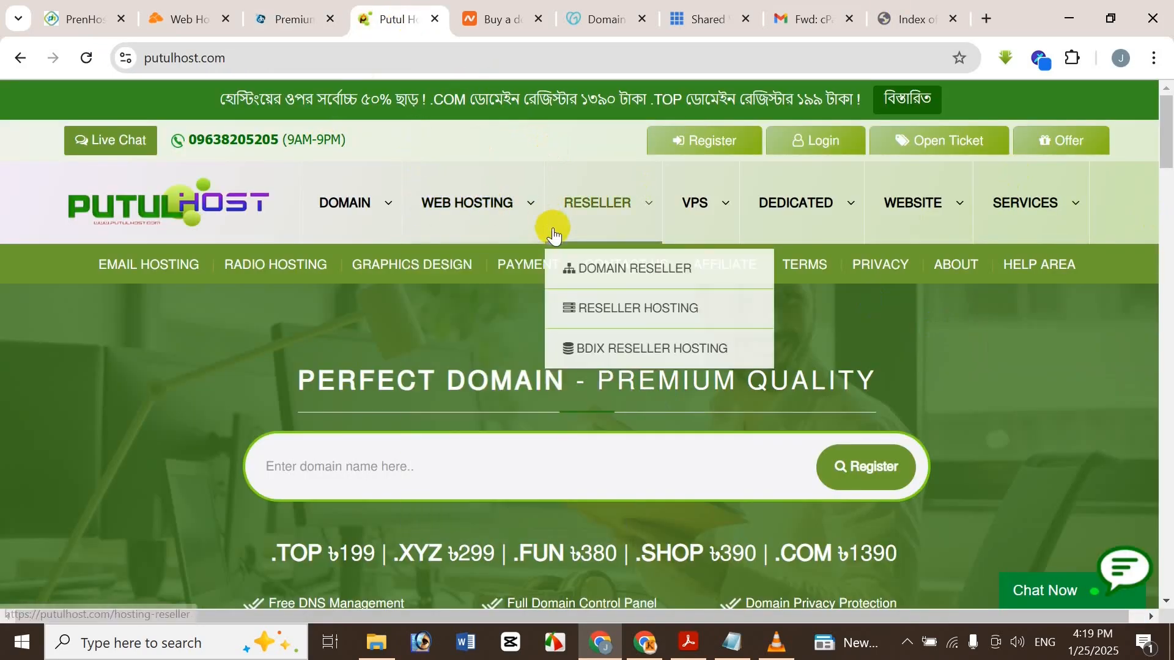
left_click(296, 12)
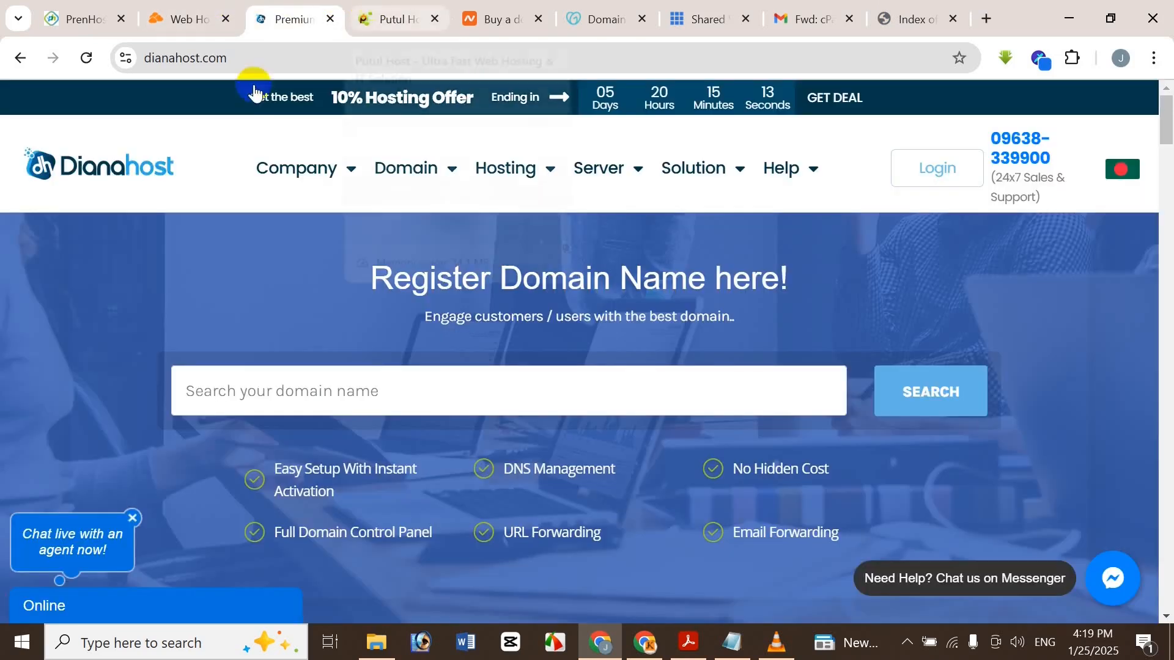
left_click(384, 15)
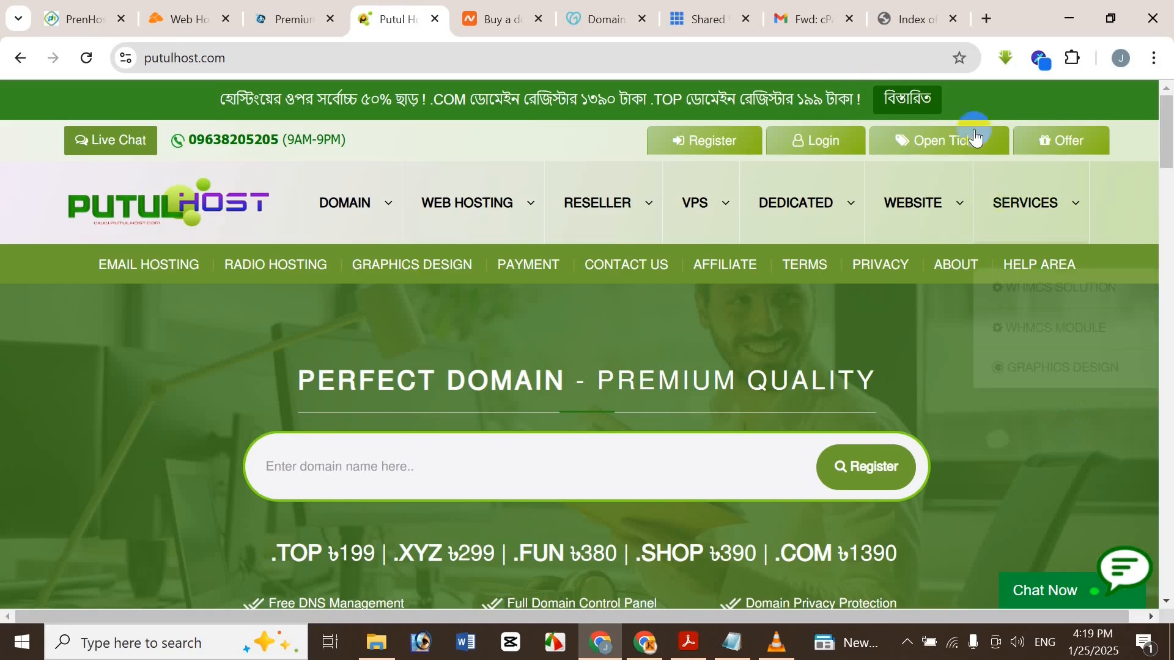
left_click(789, 16)
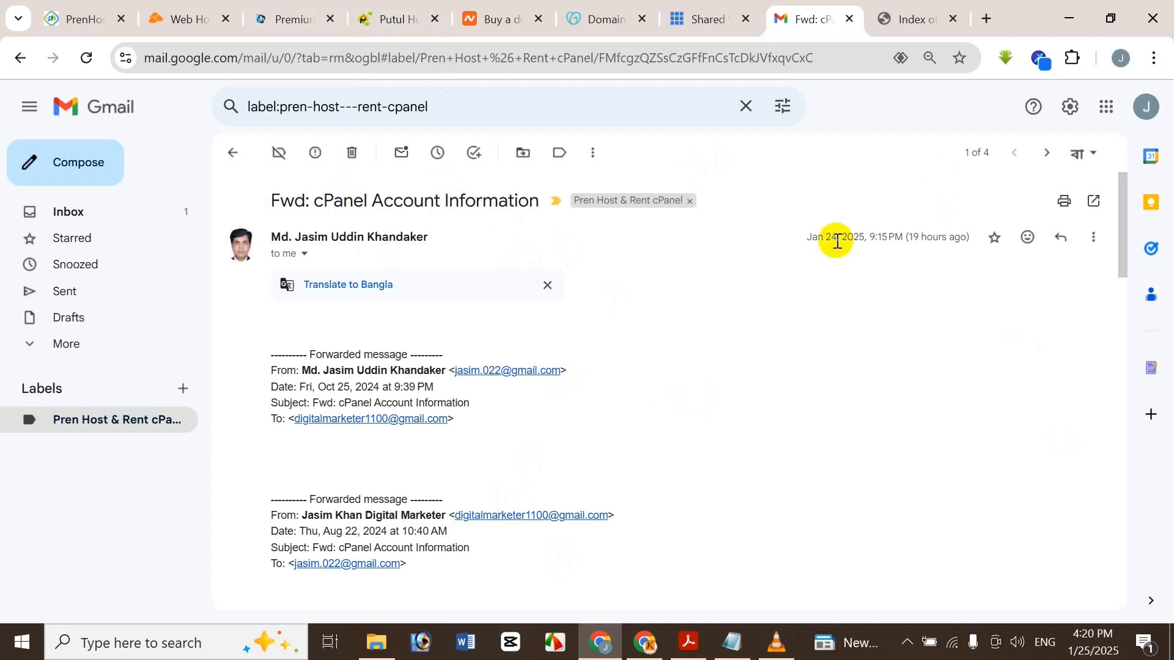
Review the email's cPanel login details, server USVIP2 and ns9/ns10.fivedns.com nameservers.
scroll(820, 256, "down", 5)
scroll(758, 292, "down", 5)
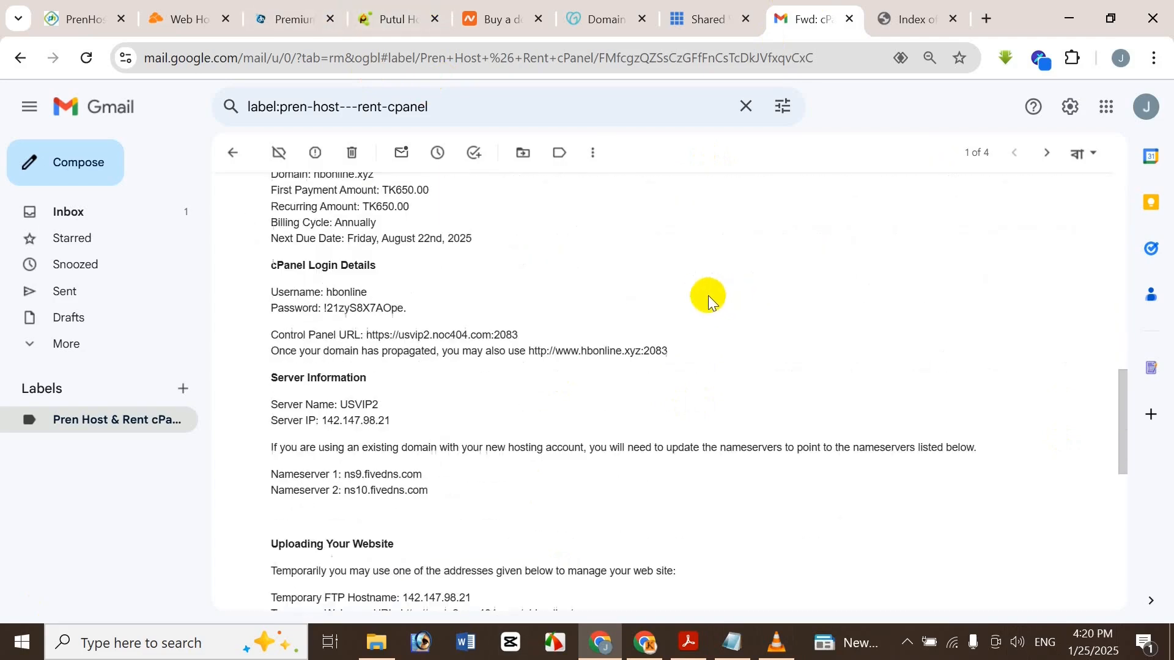
scroll(480, 559, "down", 5)
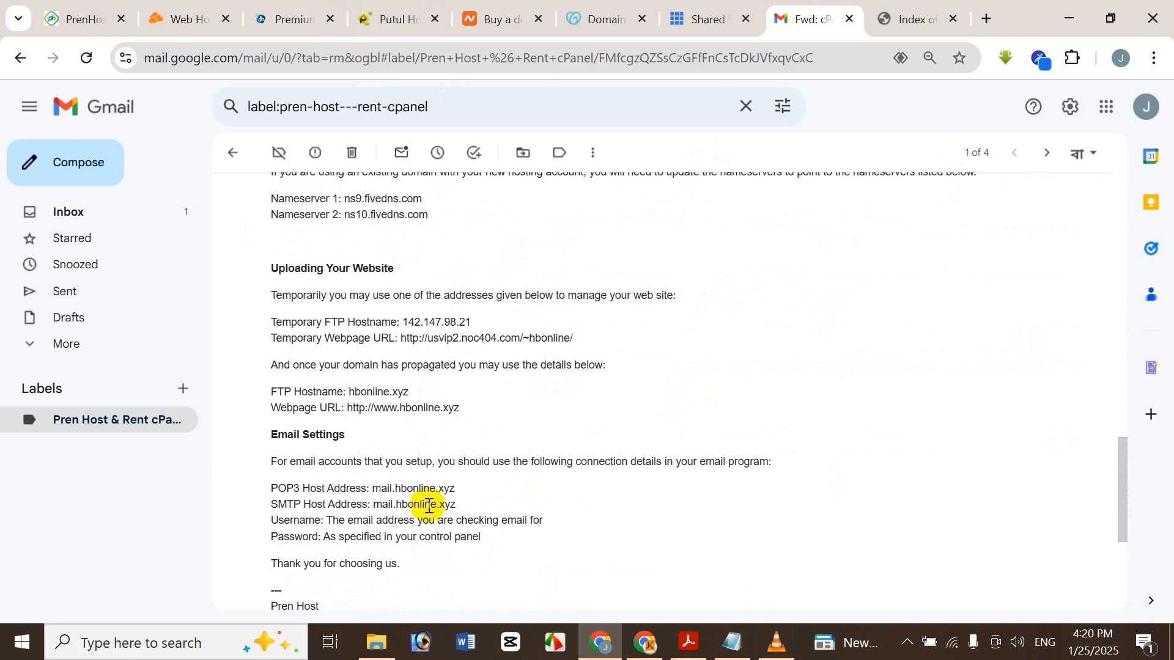
scroll(354, 397, "up", 5)
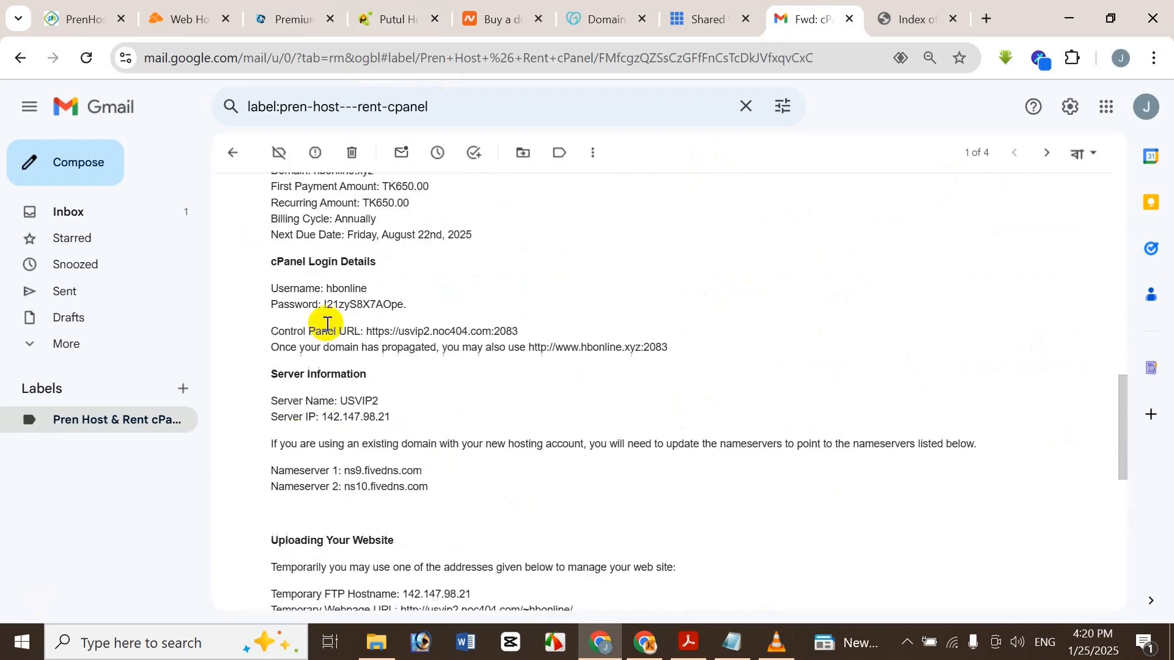
scroll(672, 519, "down", 5)
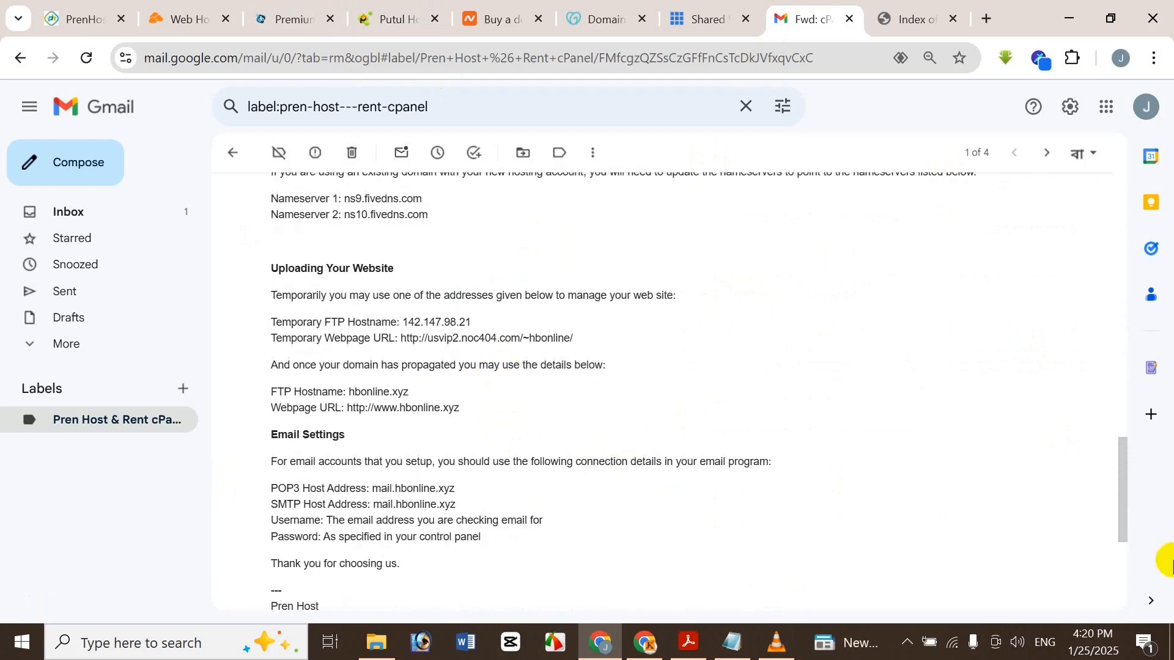
scroll(310, 293, "up", 2)
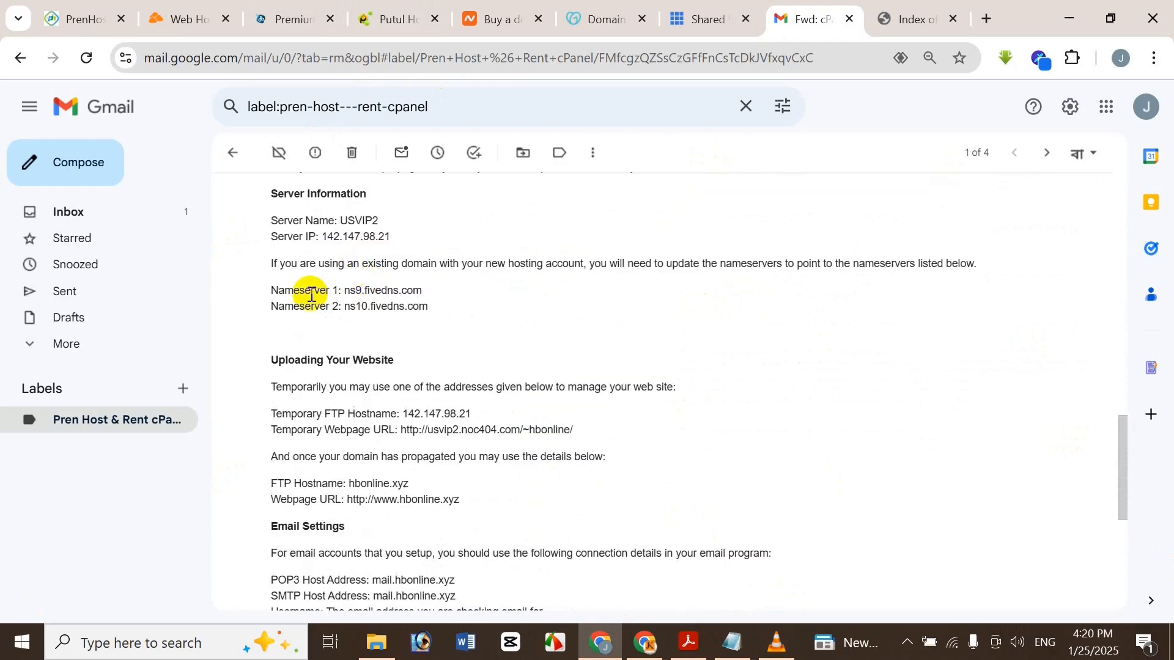
scroll(297, 263, "down", 2)
scroll(296, 220, "up", 2)
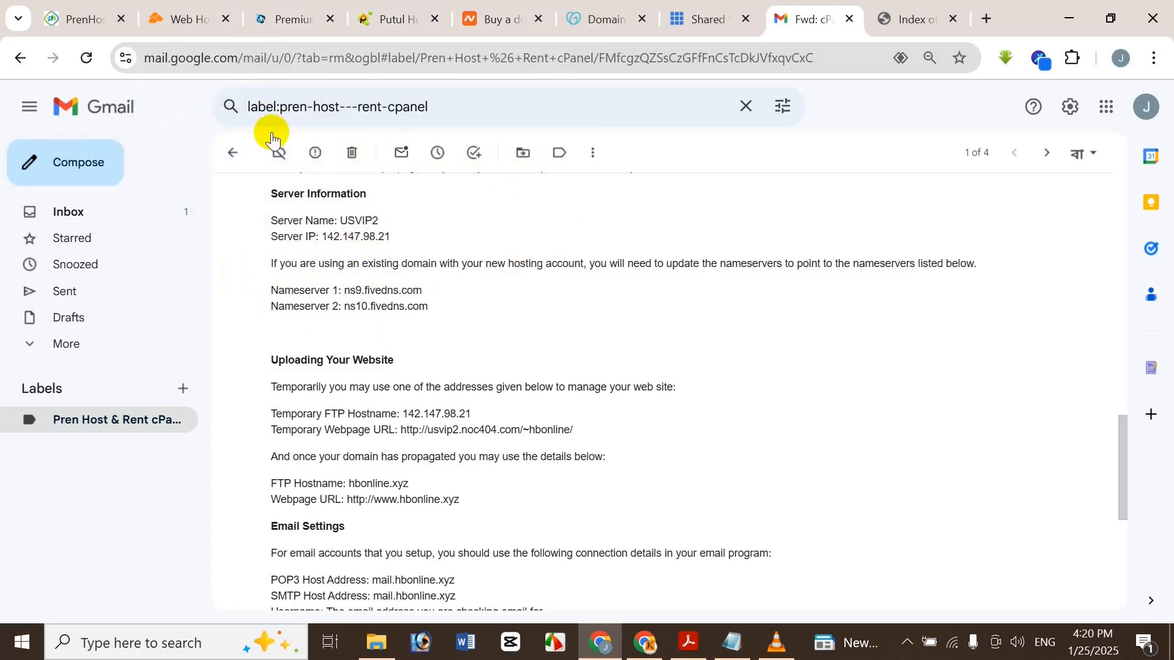
left_click(276, 18)
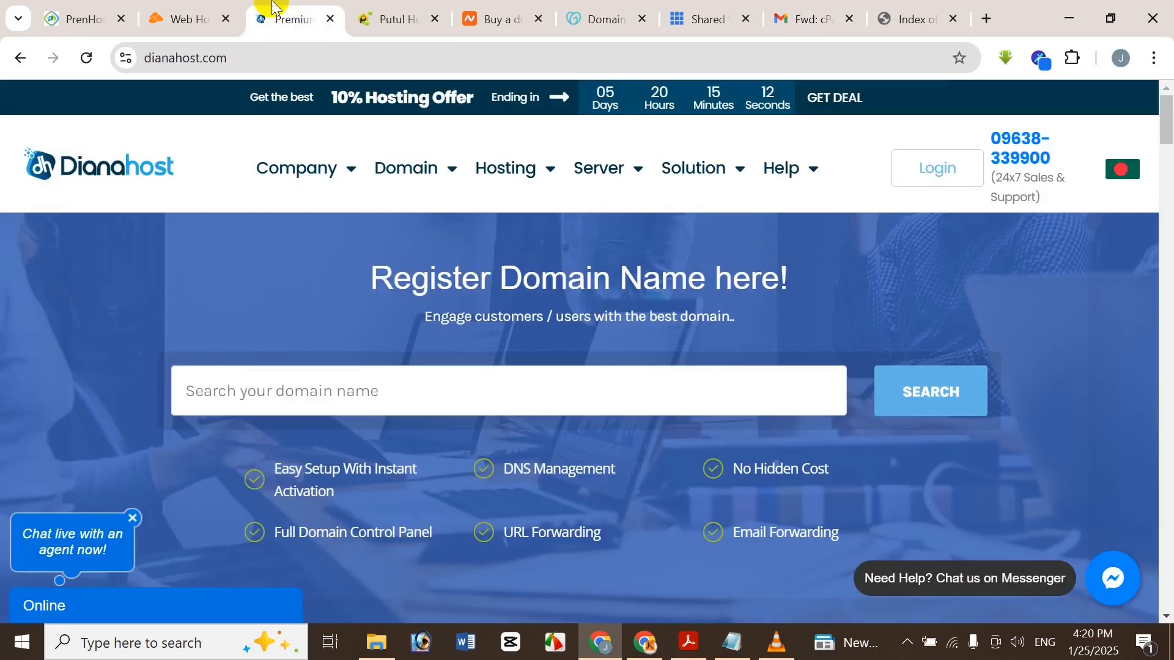
left_click(368, 166)
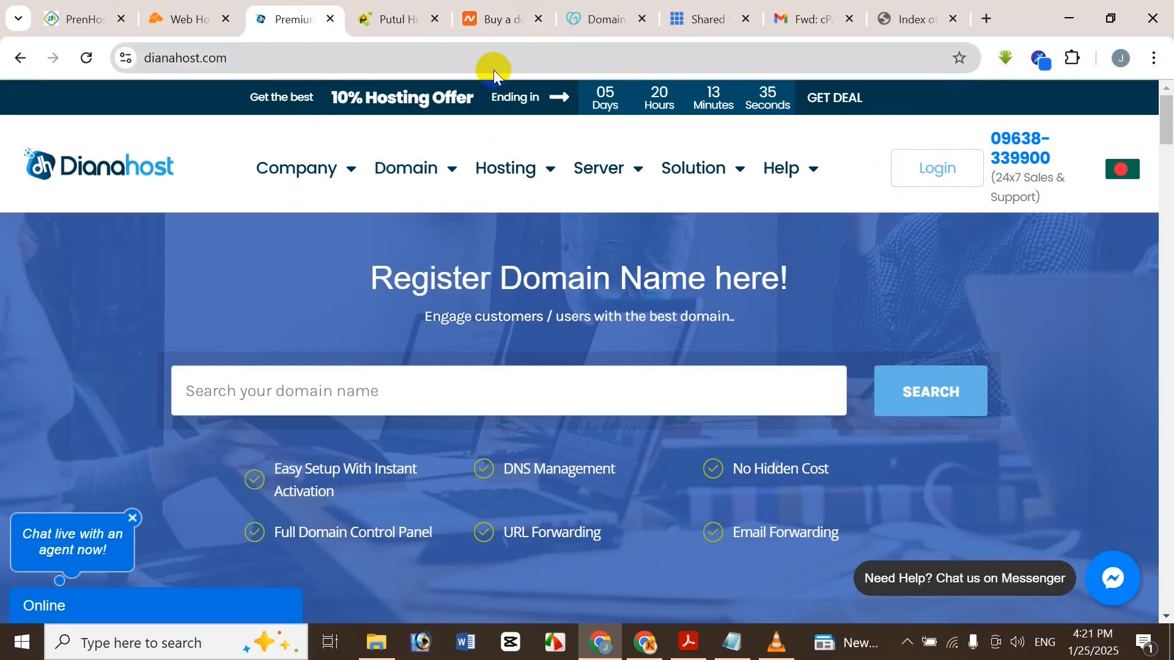
left_click(422, 8)
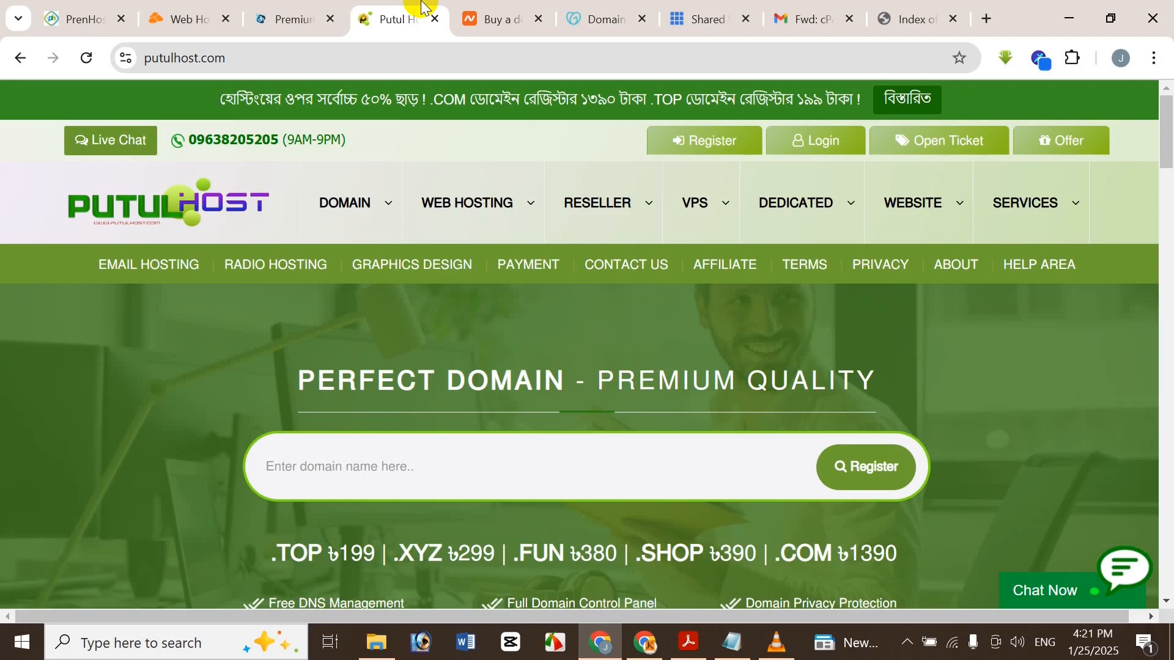
left_click(309, 14)
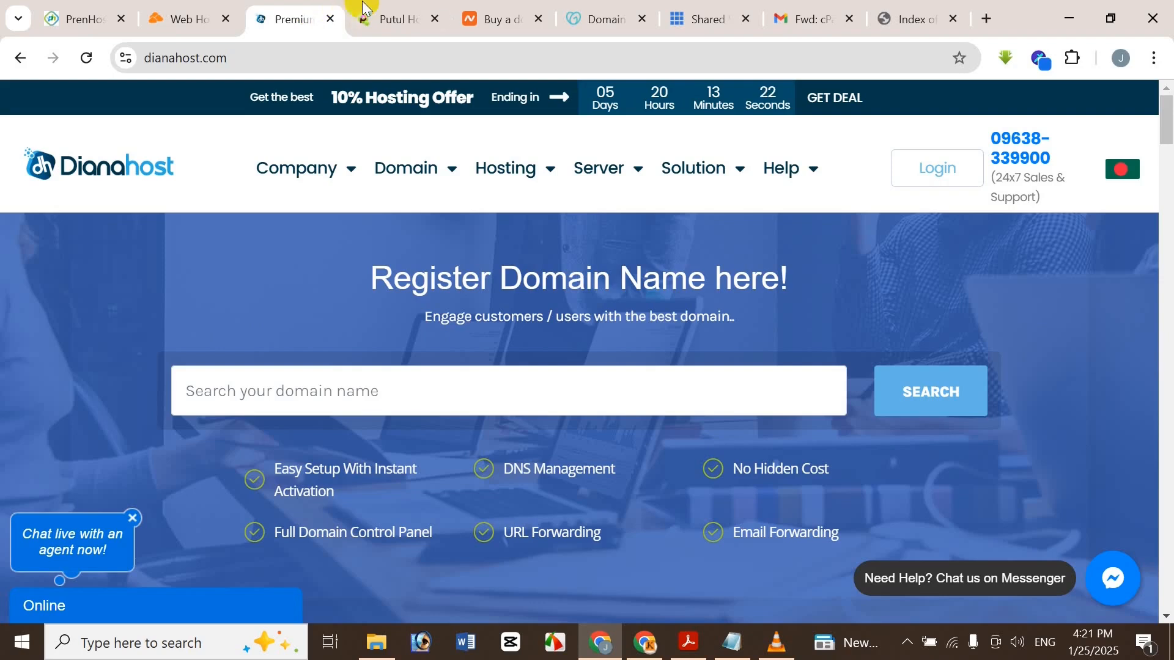
left_click(400, 19)
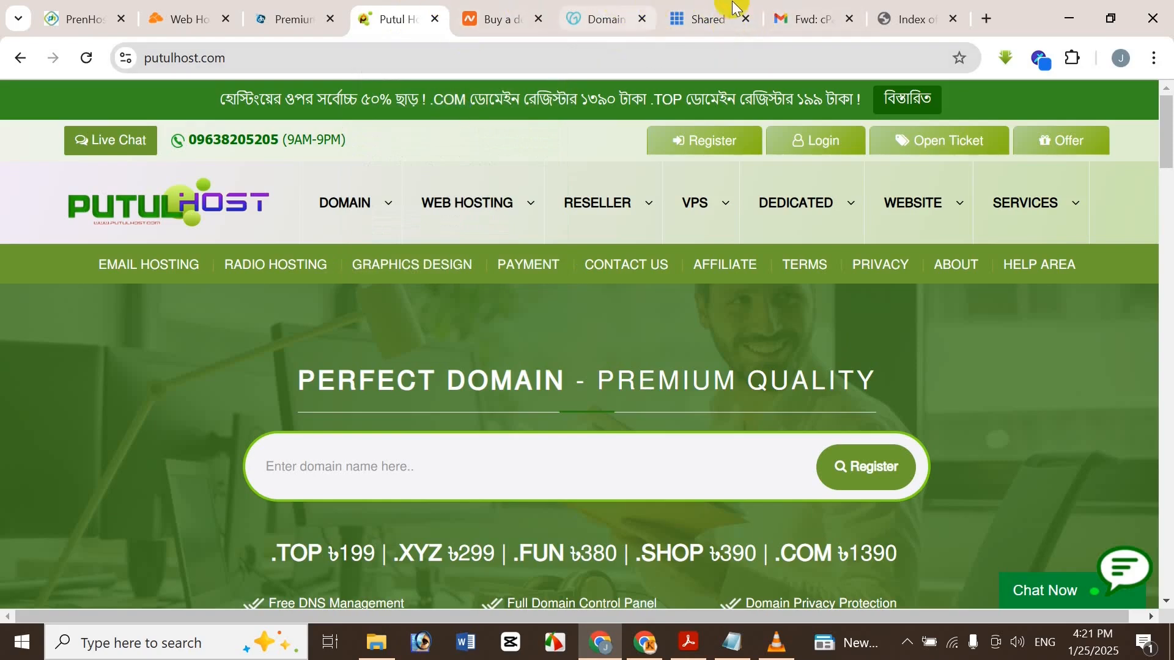
left_click(826, 11)
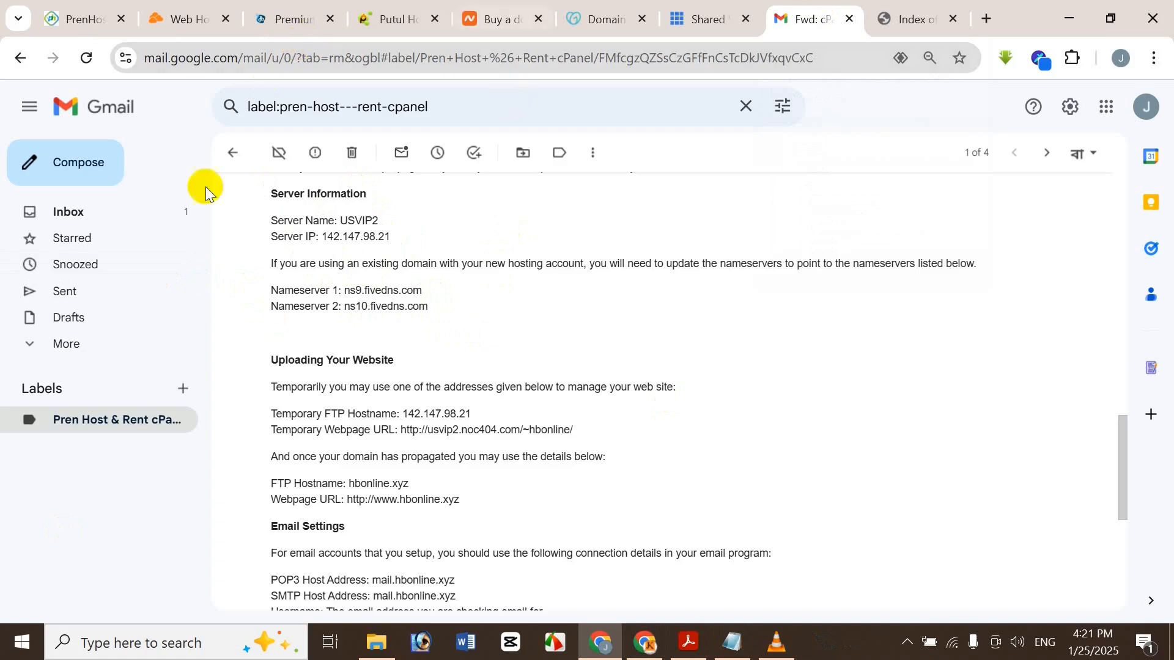
left_click(256, 11)
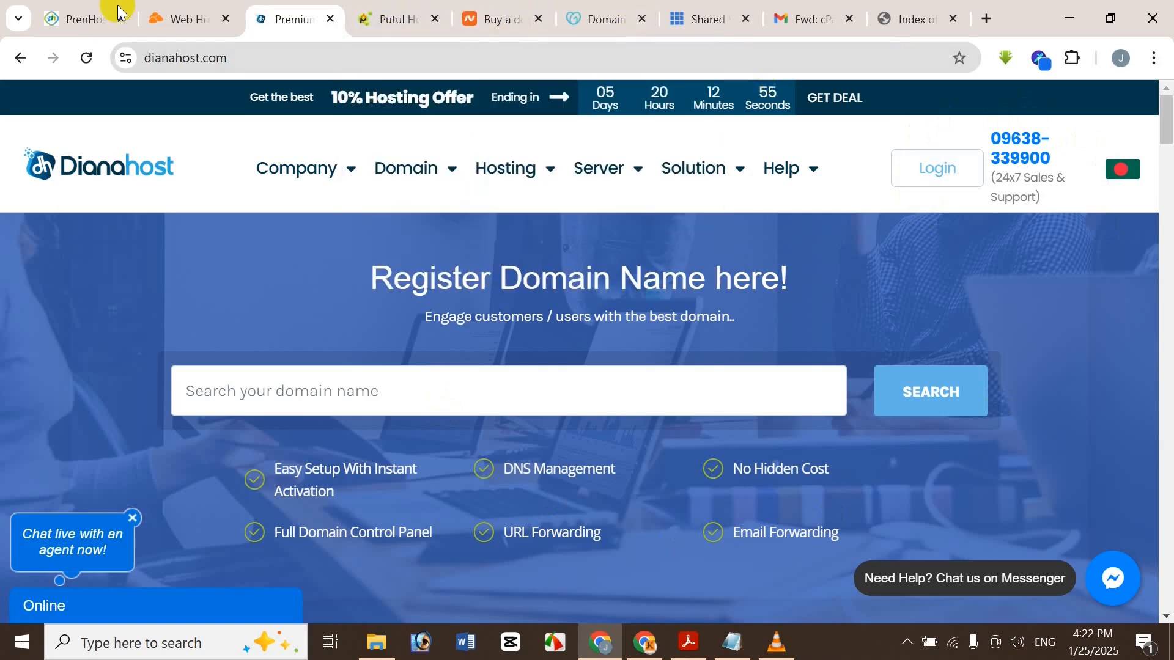
mouse_move(775, 160)
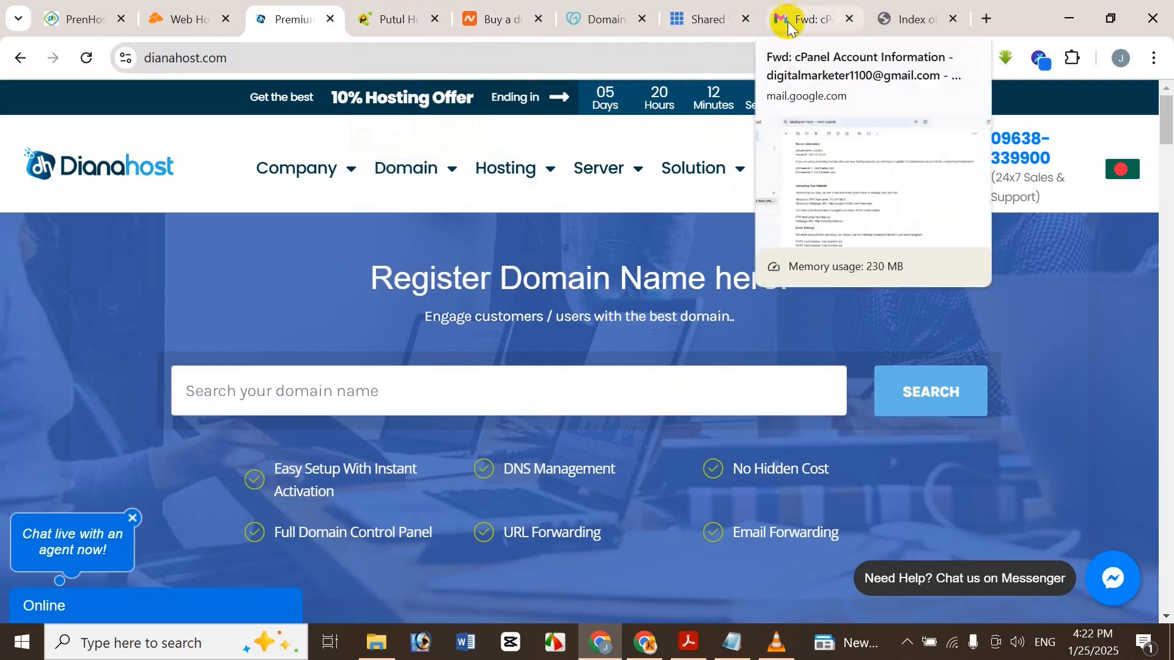
Close the PrenHost, RentCPanel, Dianahost, Putul Host, GoDaddy and Bluehost tabs, showing hbonline.xyz.
left_click(122, 20)
left_click(122, 19)
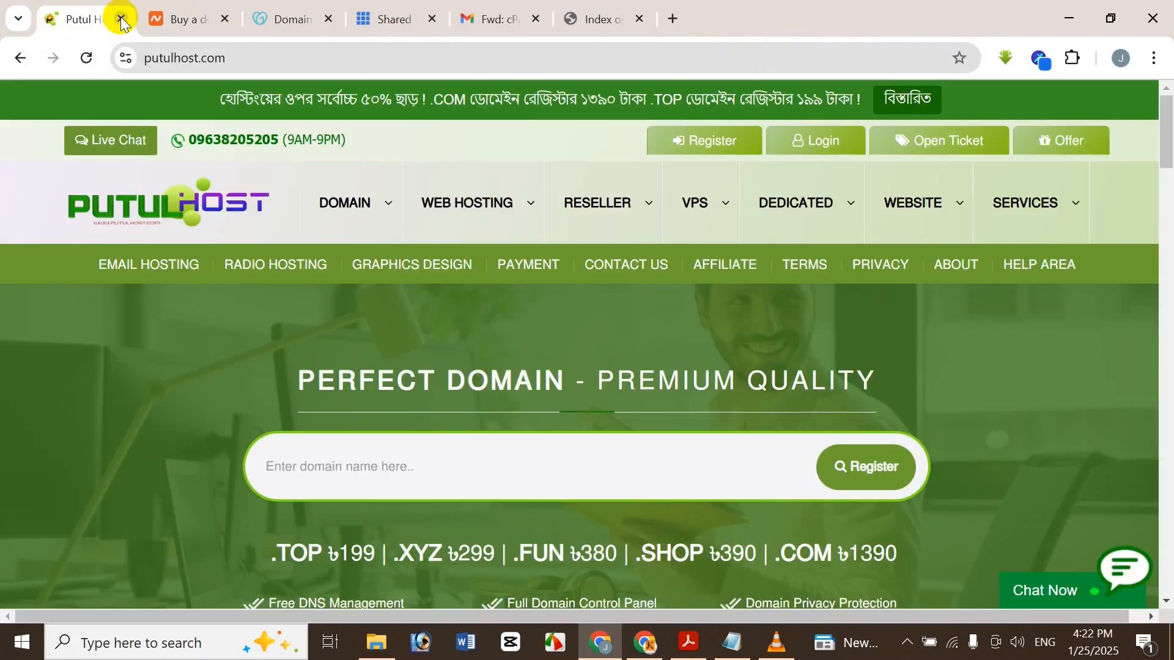
left_click(122, 19)
left_click(122, 19)
left_click(122, 19)
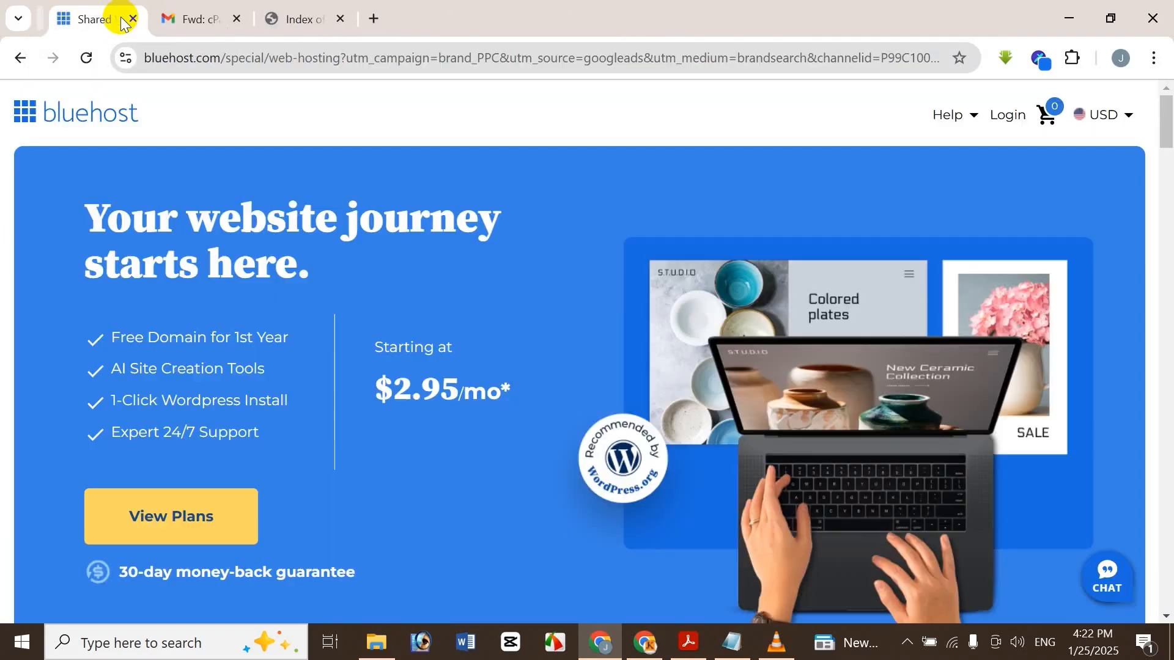
left_click(122, 19)
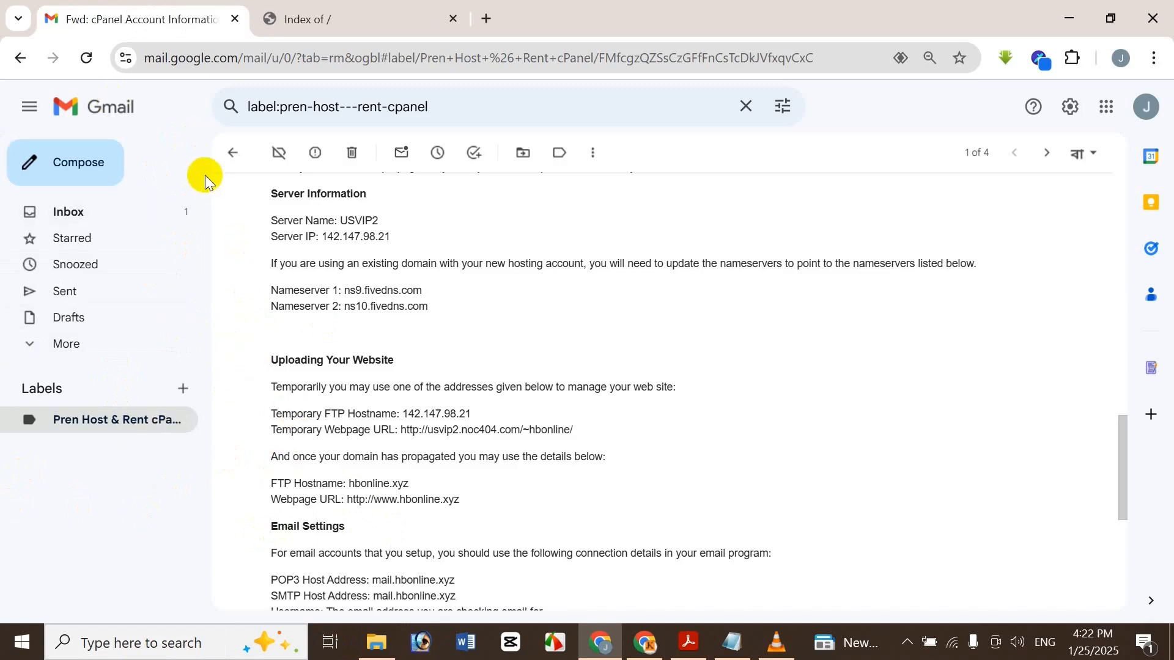
left_click(329, 18)
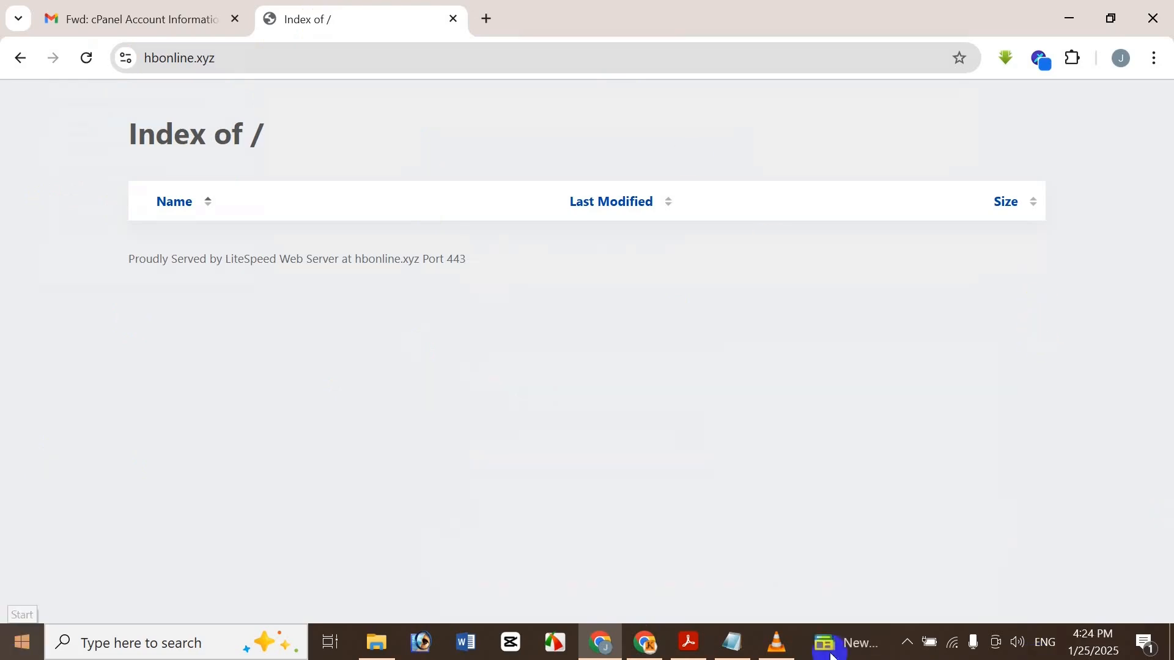
Go to hbonline.xyz/cpanel to reach the cPanel login page.
left_click(169, 64)
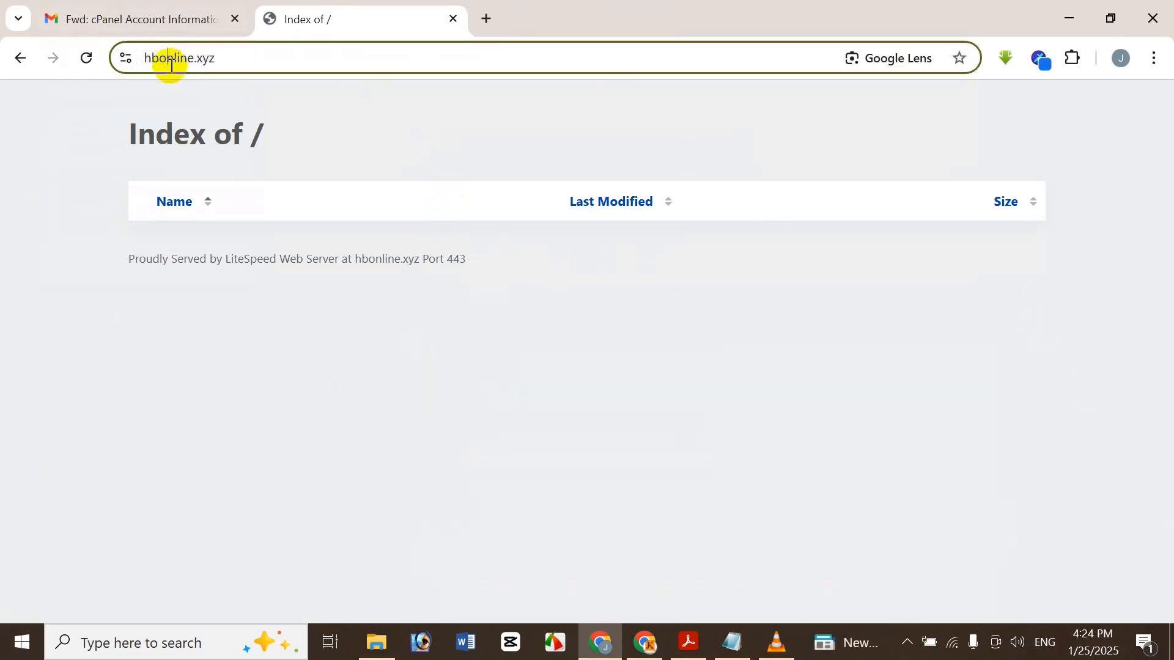
left_click(229, 54)
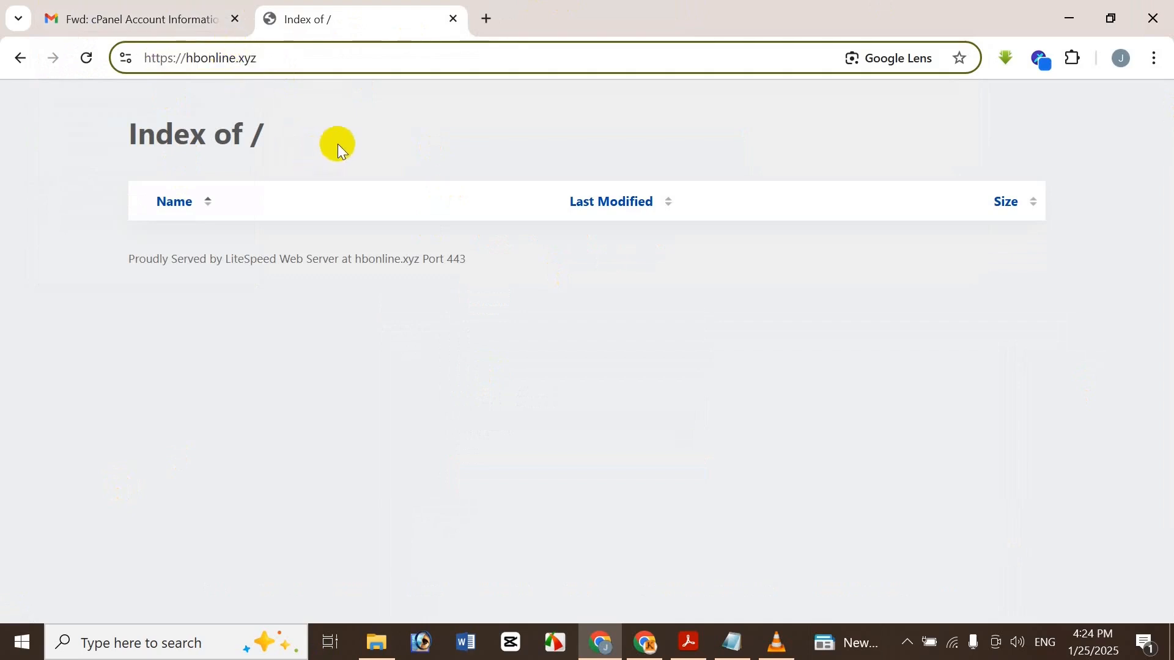
type("/")
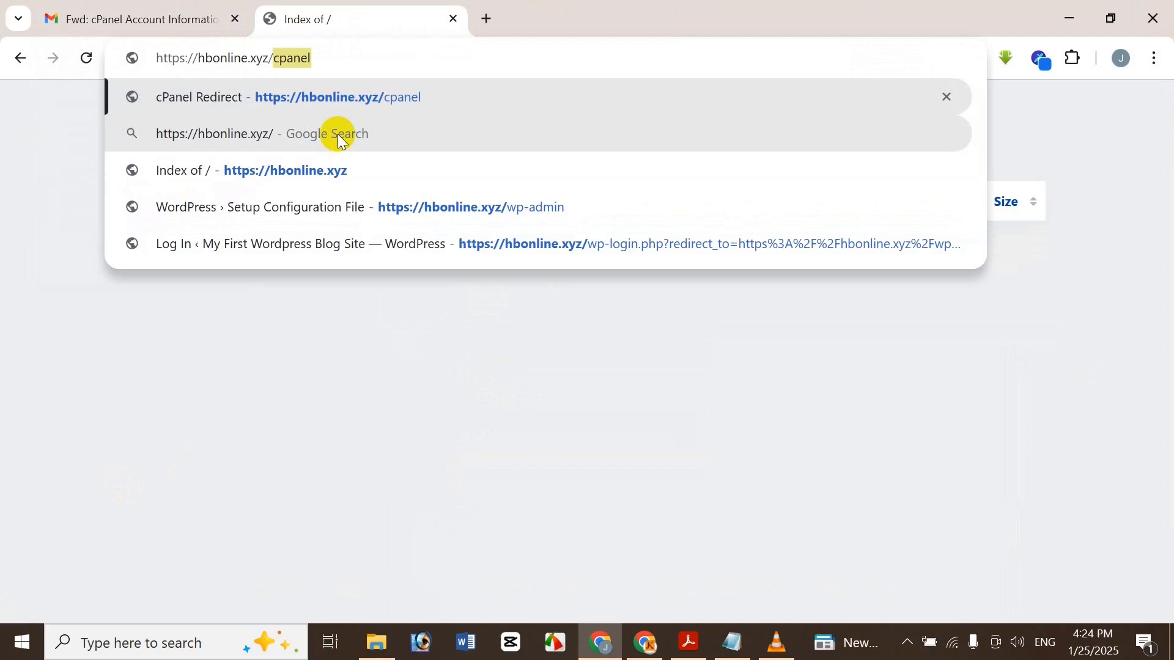
key("Return")
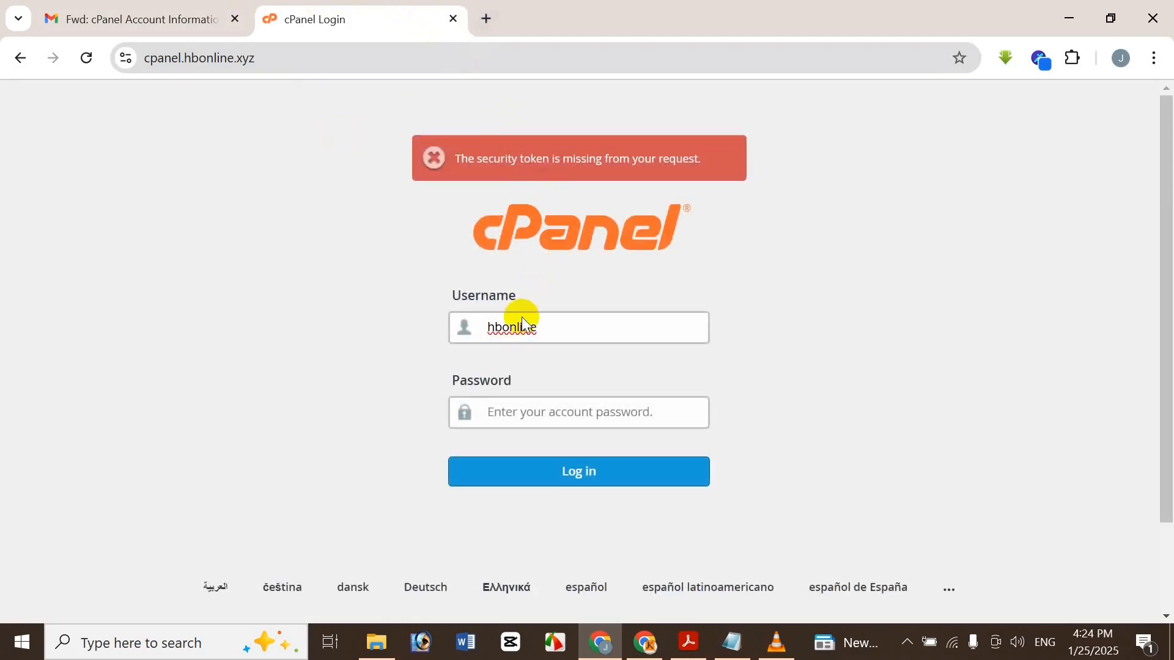
Log in to cPanel using the username and the password pasted from the hosting email.
left_click(551, 333)
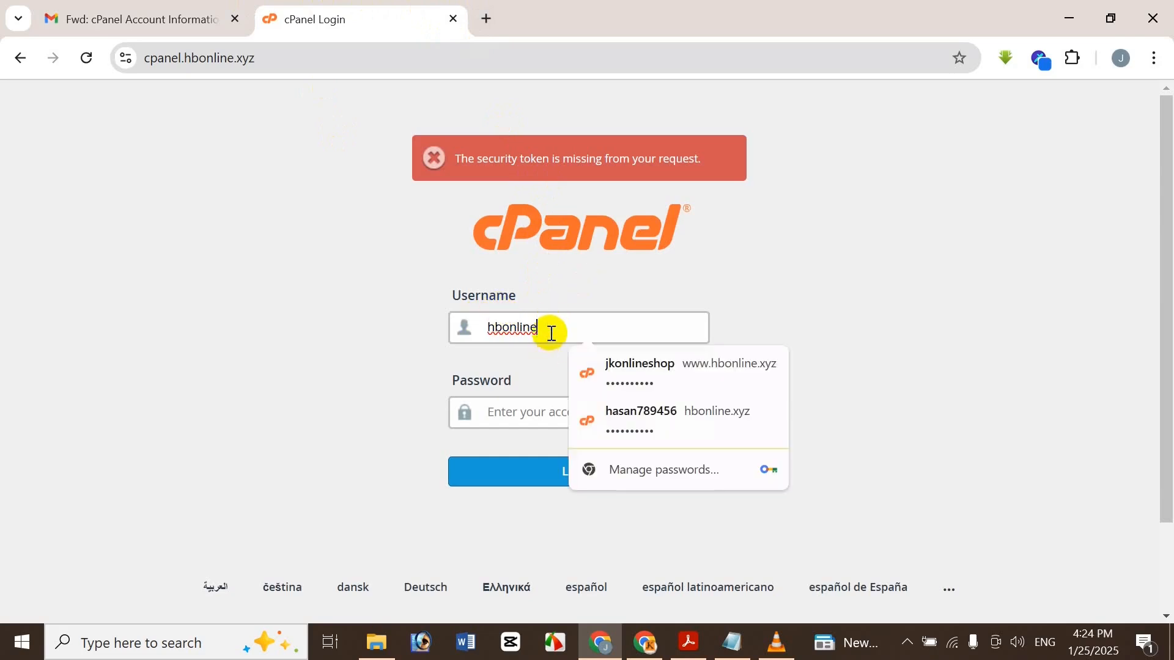
left_click(504, 415)
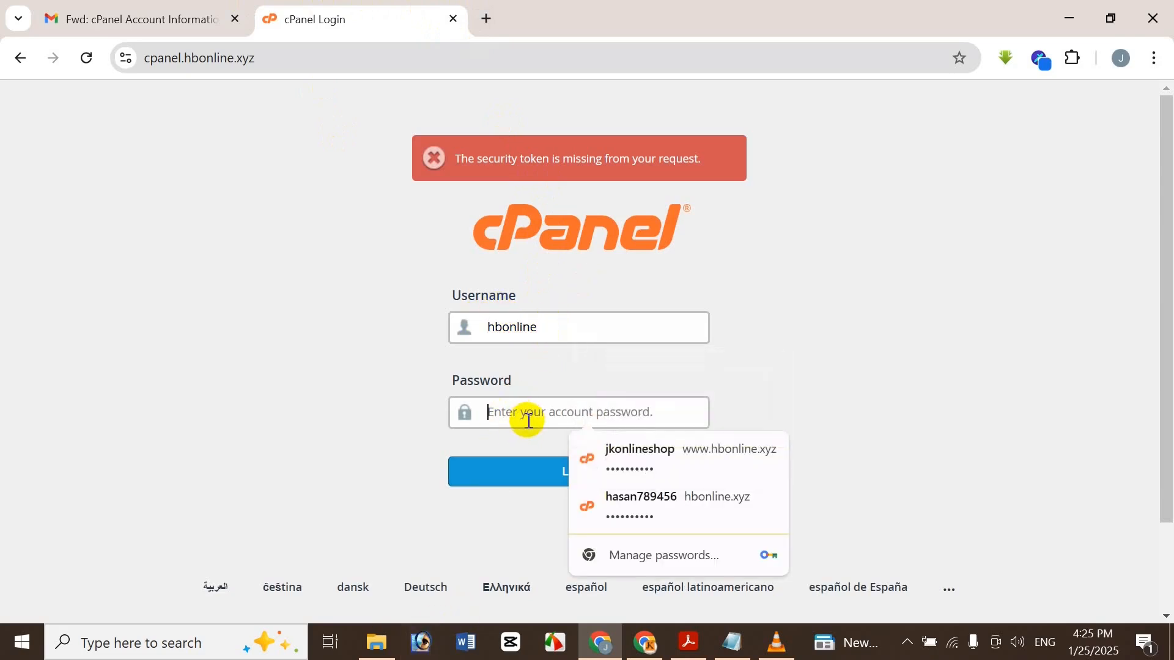
left_click(113, 12)
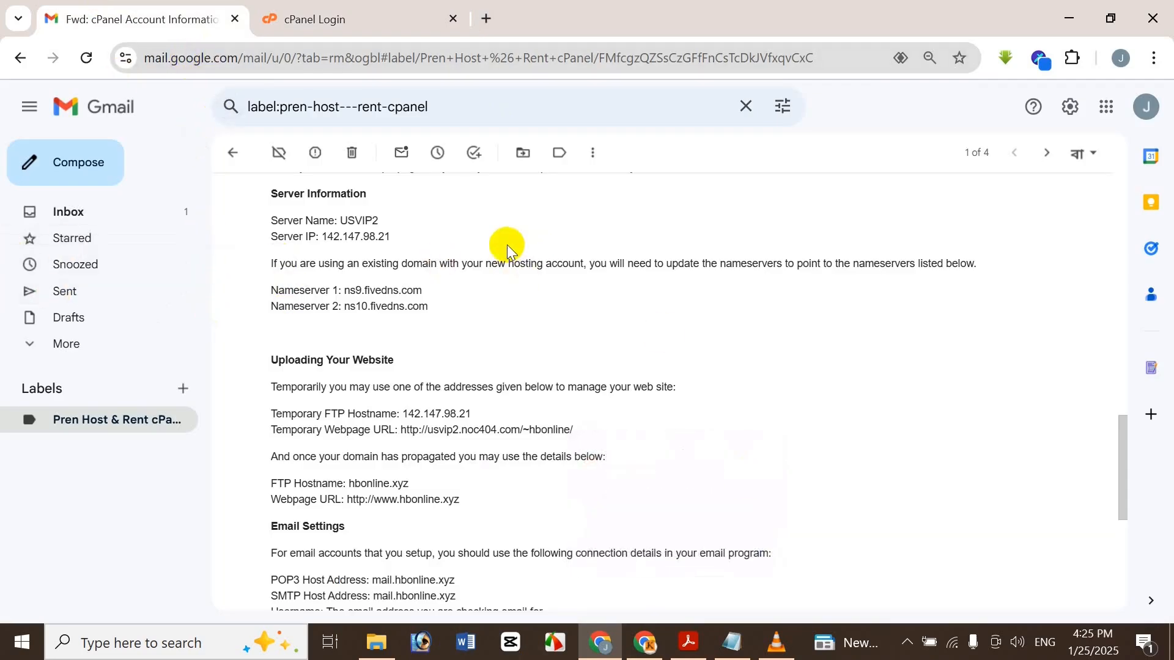
scroll(507, 247, "up", 1)
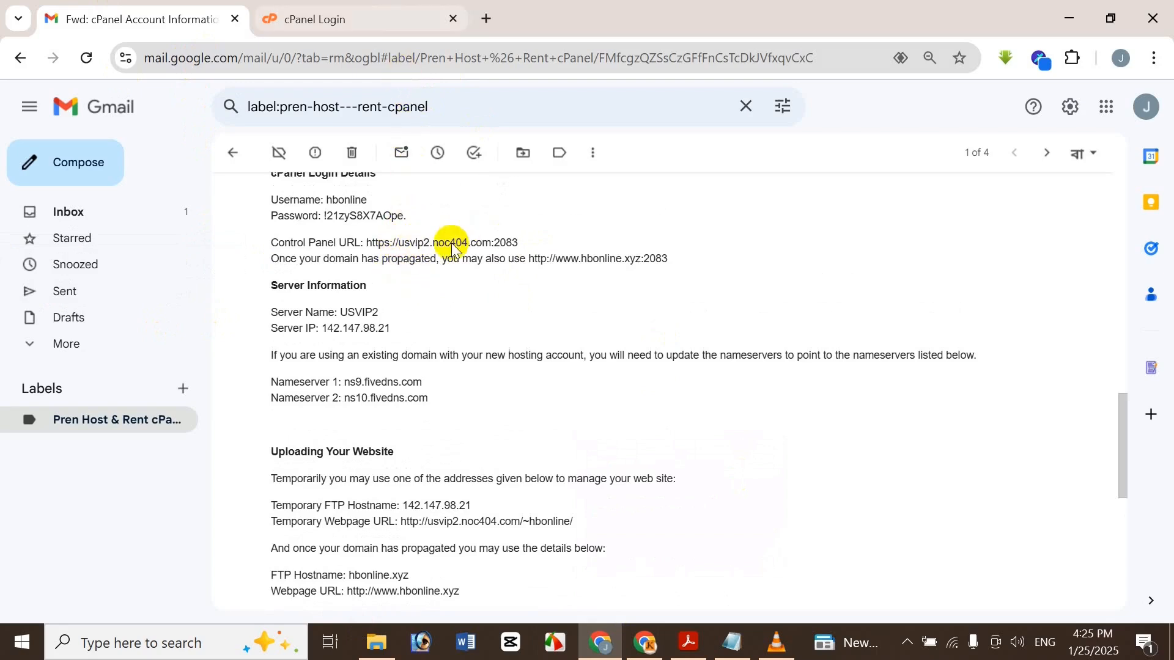
scroll(452, 248, "down", 1)
left_click(320, 14)
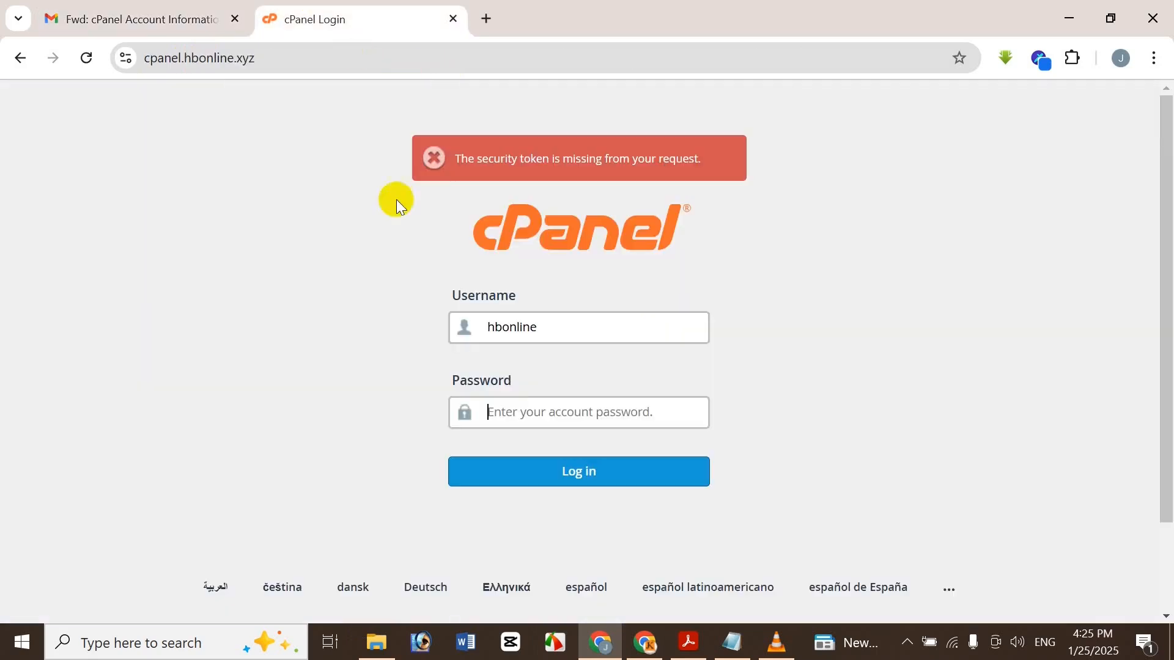
left_click(525, 411)
key("ctrl+v")
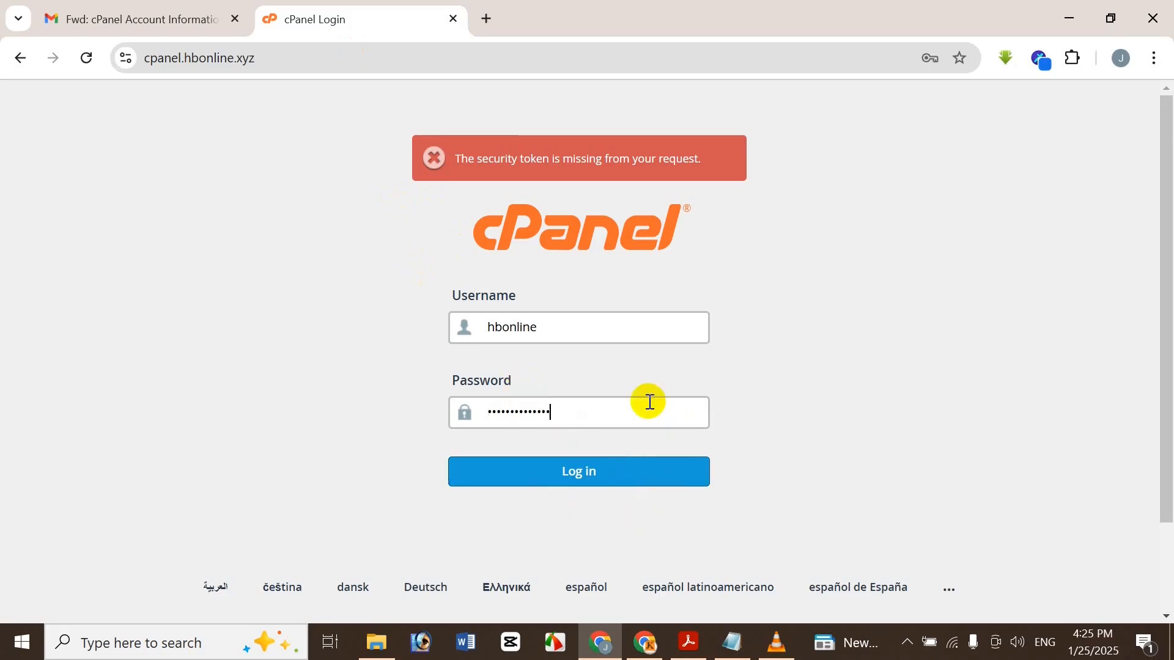
left_click(669, 489)
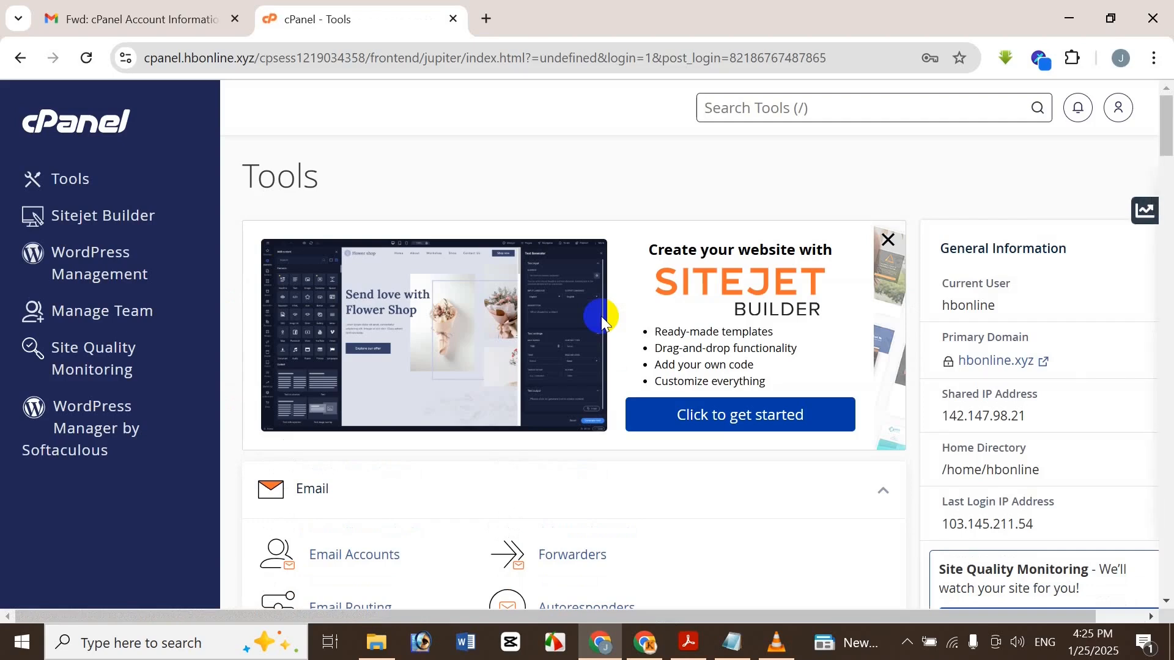
Find File Manager among the cPanel tools and open it on /home/hbonline.
left_click(941, 130)
left_click_drag(1167, 138, 1070, 297)
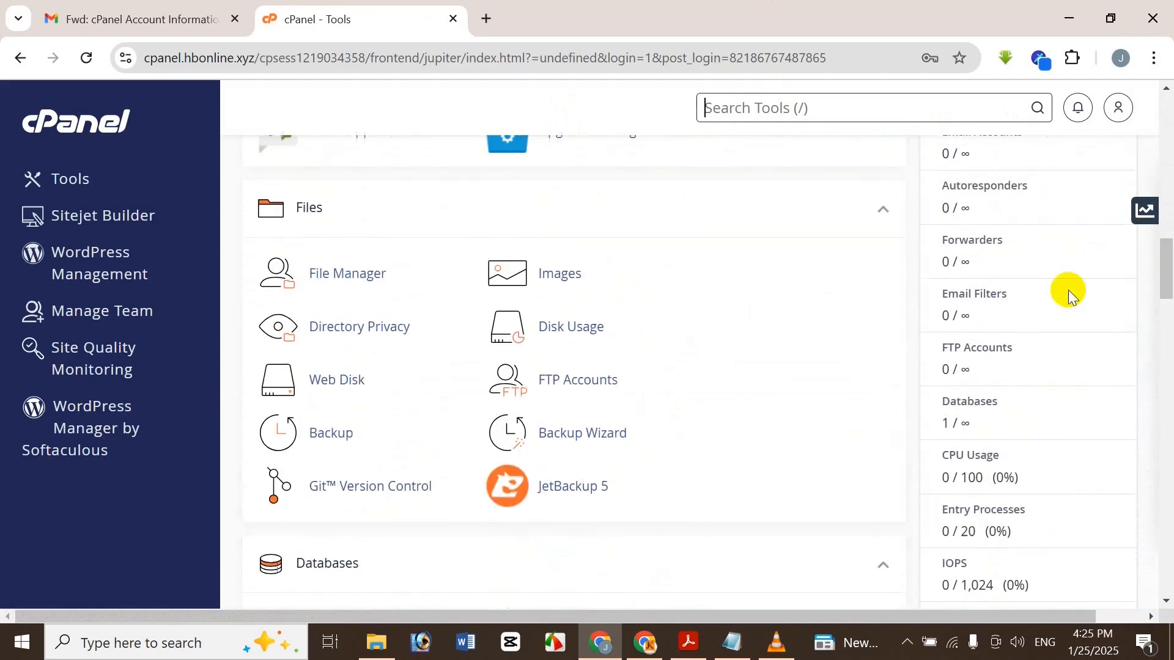
left_click(337, 268)
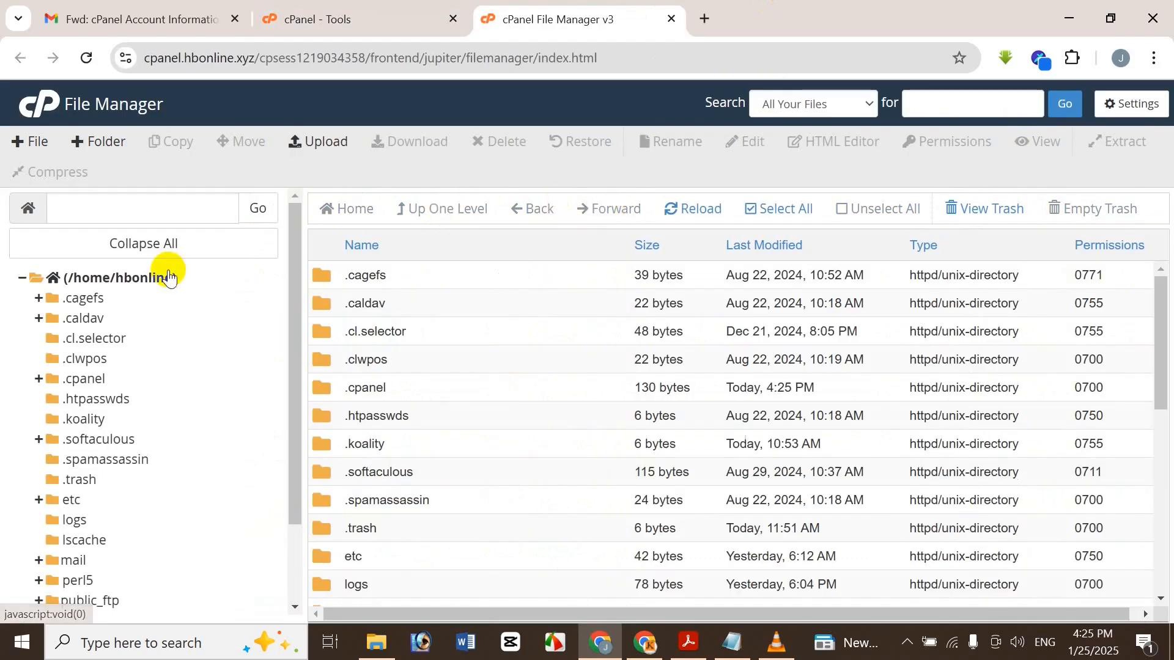
scroll(131, 383, "down", 2)
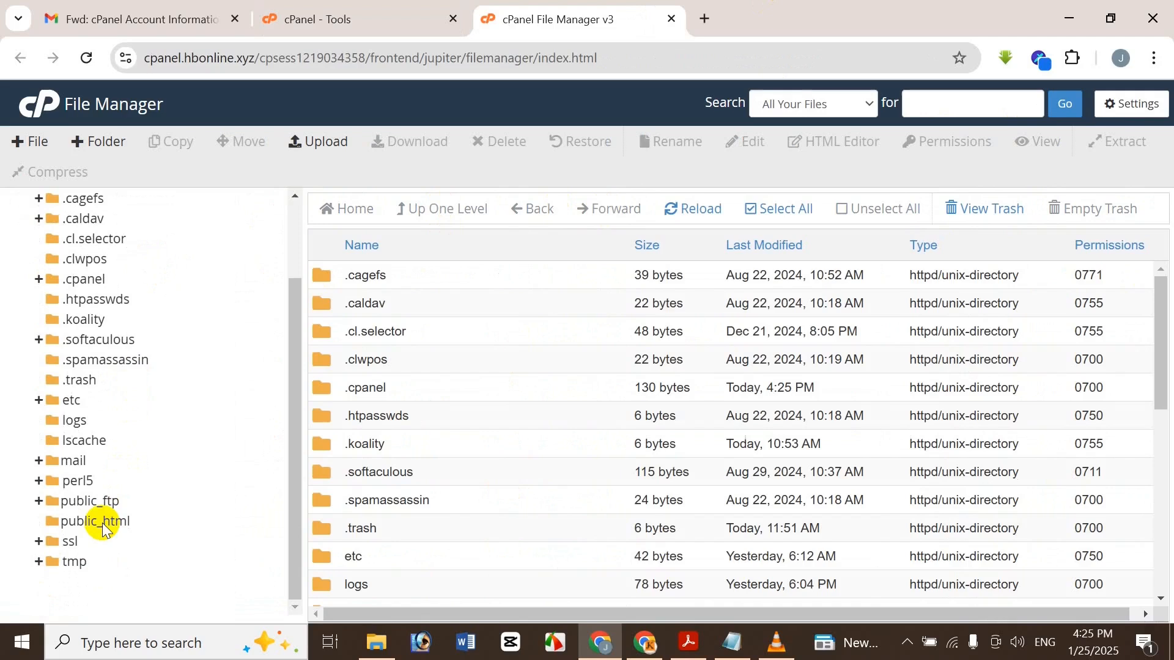
In public_html, create a new empty file named index.html, retrying after the first attempt.
left_click(98, 521)
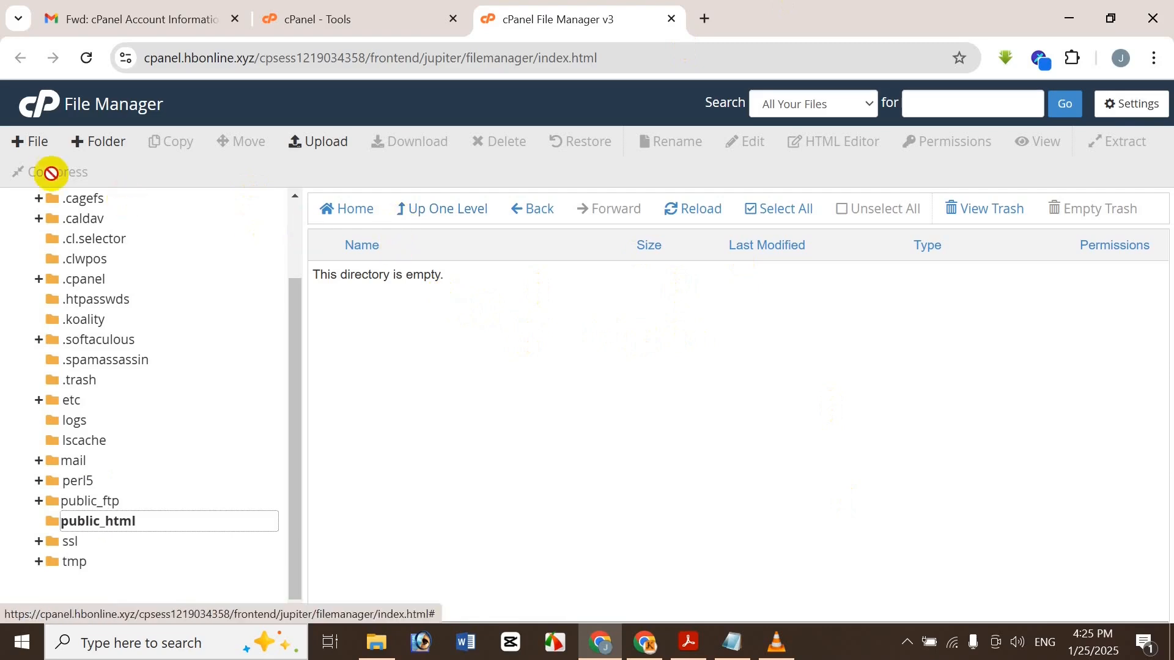
left_click(34, 142)
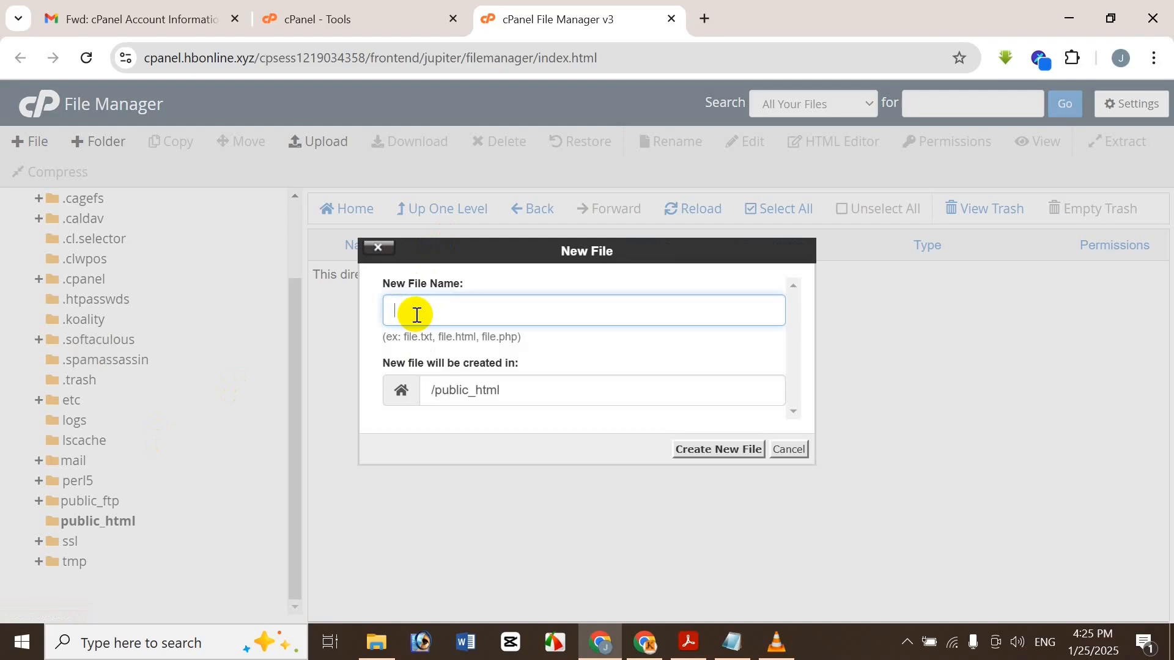
type("index.html")
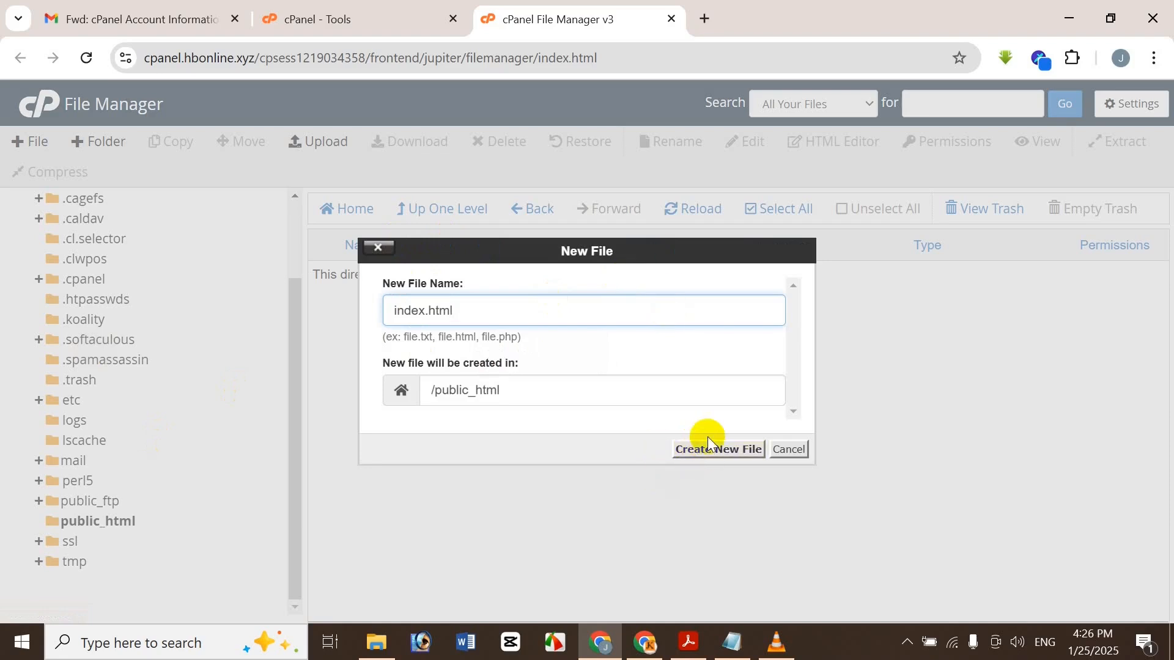
left_click(735, 450)
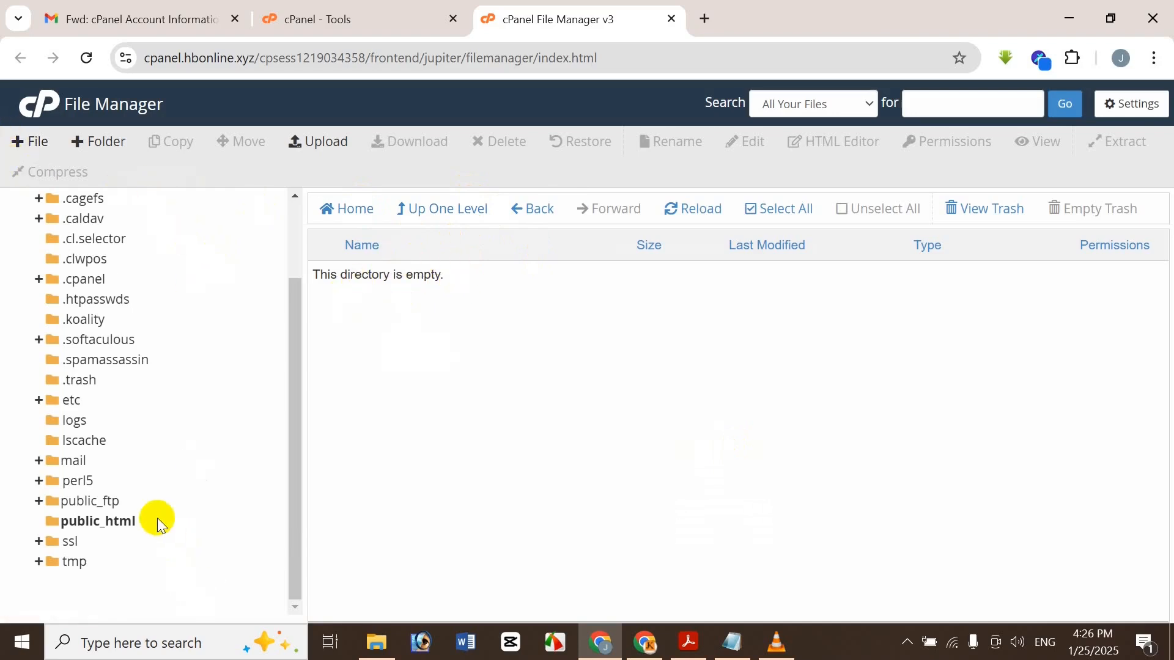
left_click(134, 529)
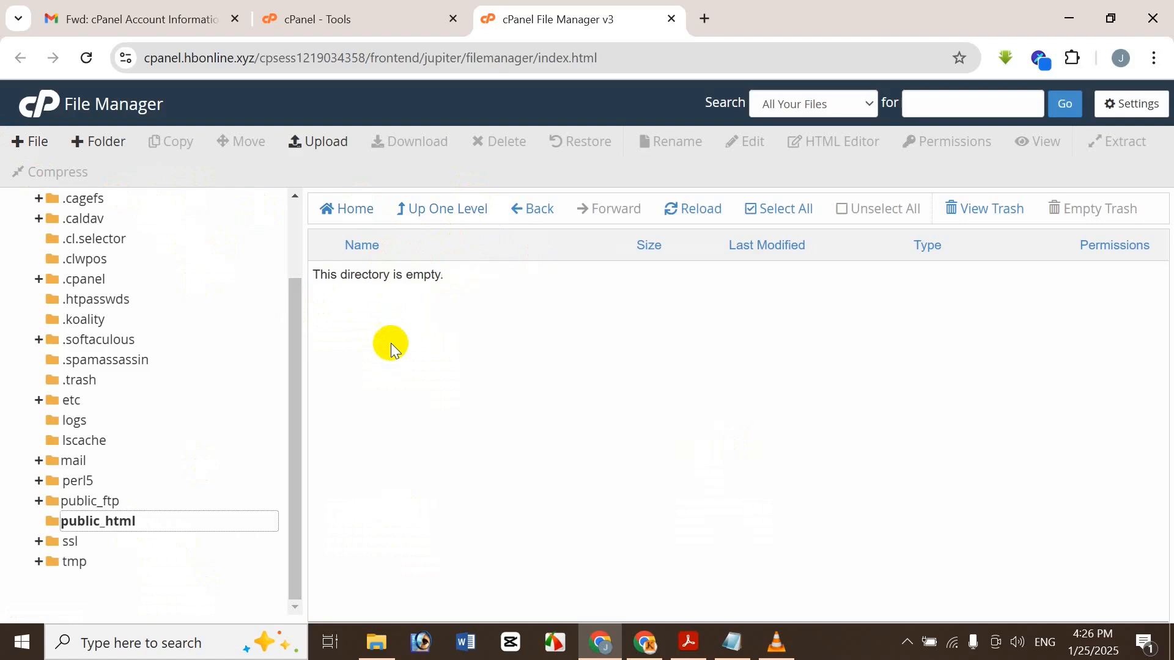
left_click(28, 141)
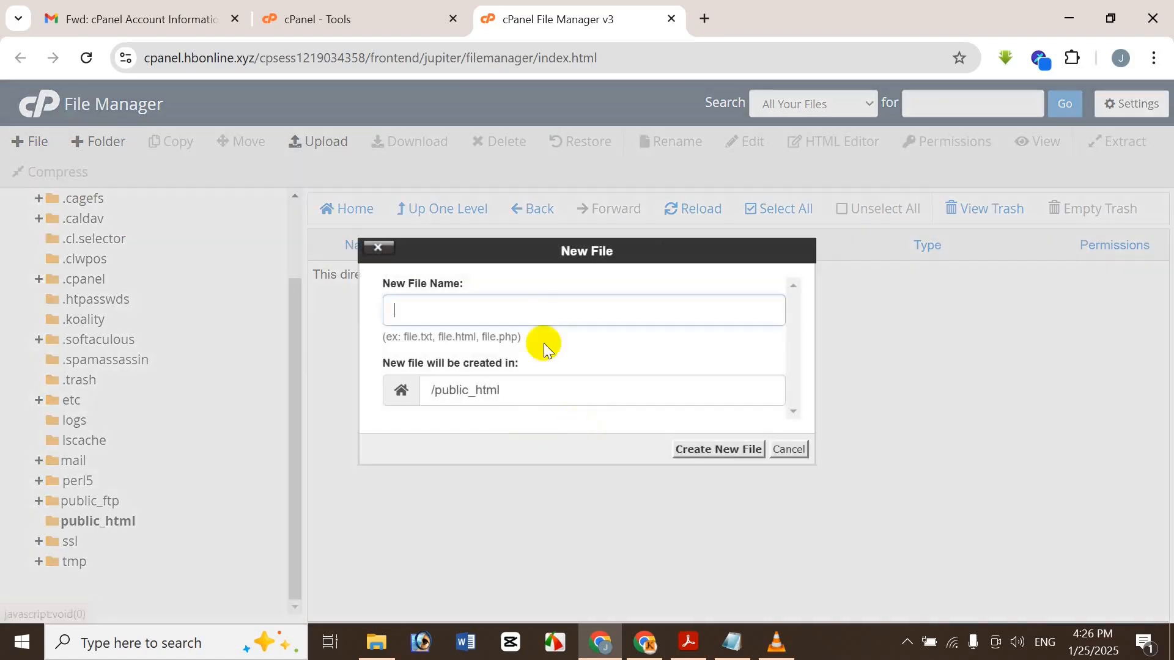
type("index.html")
left_click(518, 360)
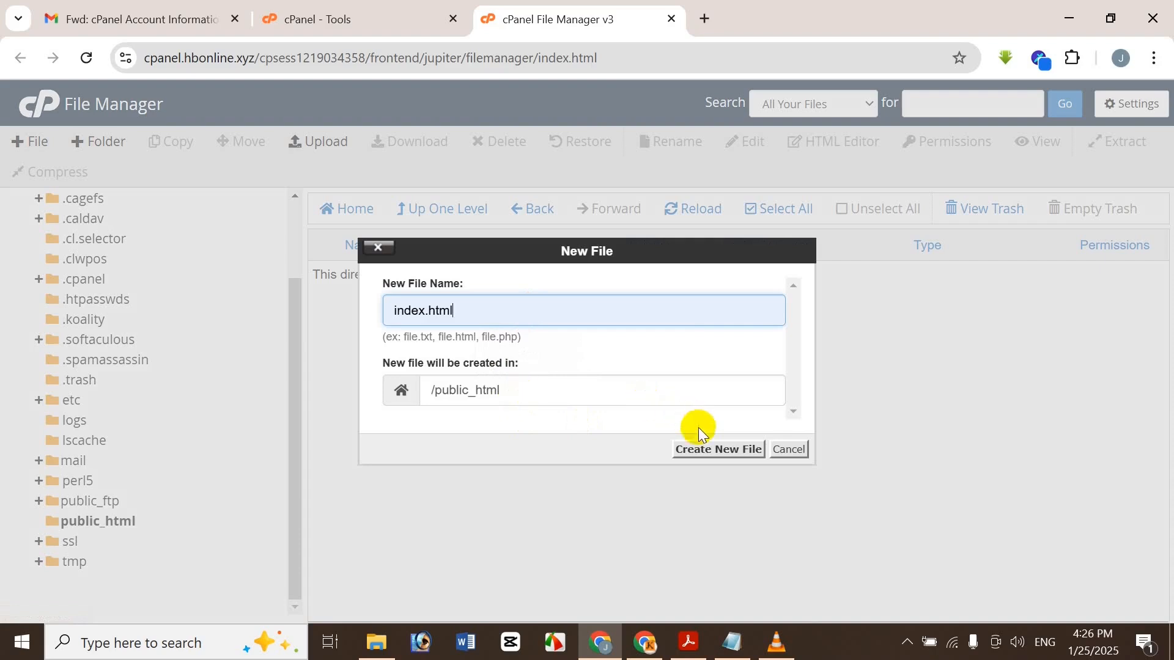
left_click(739, 449)
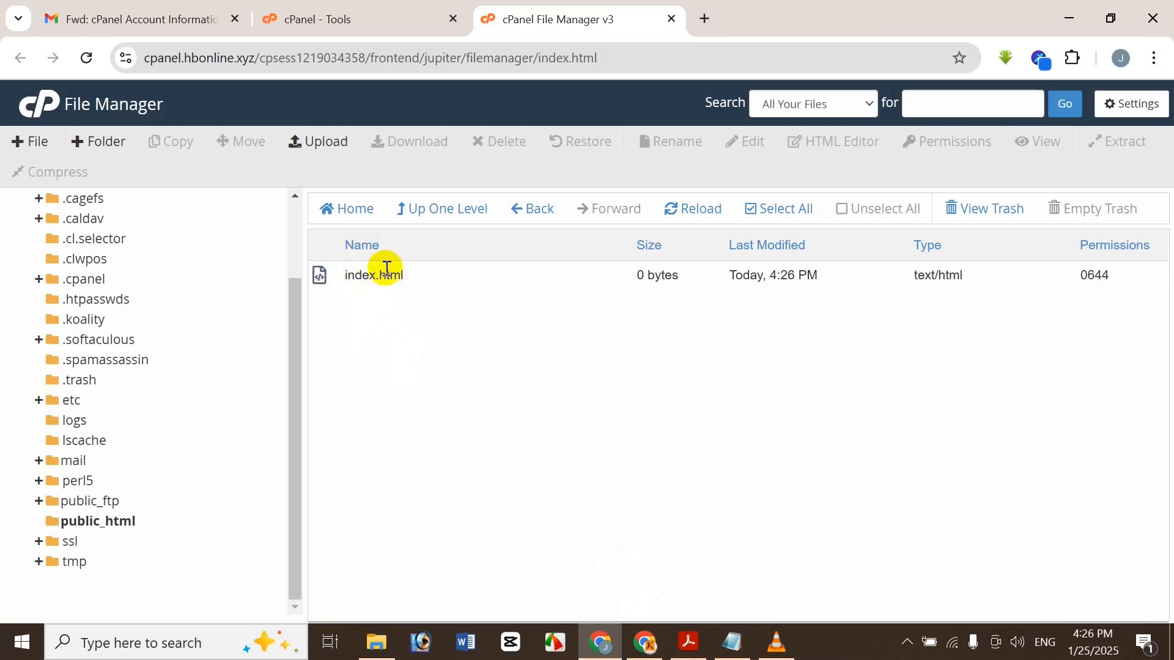
Edit index.html to contain 'Welcome To My Site', save the changes and close the editor.
double_click(321, 274)
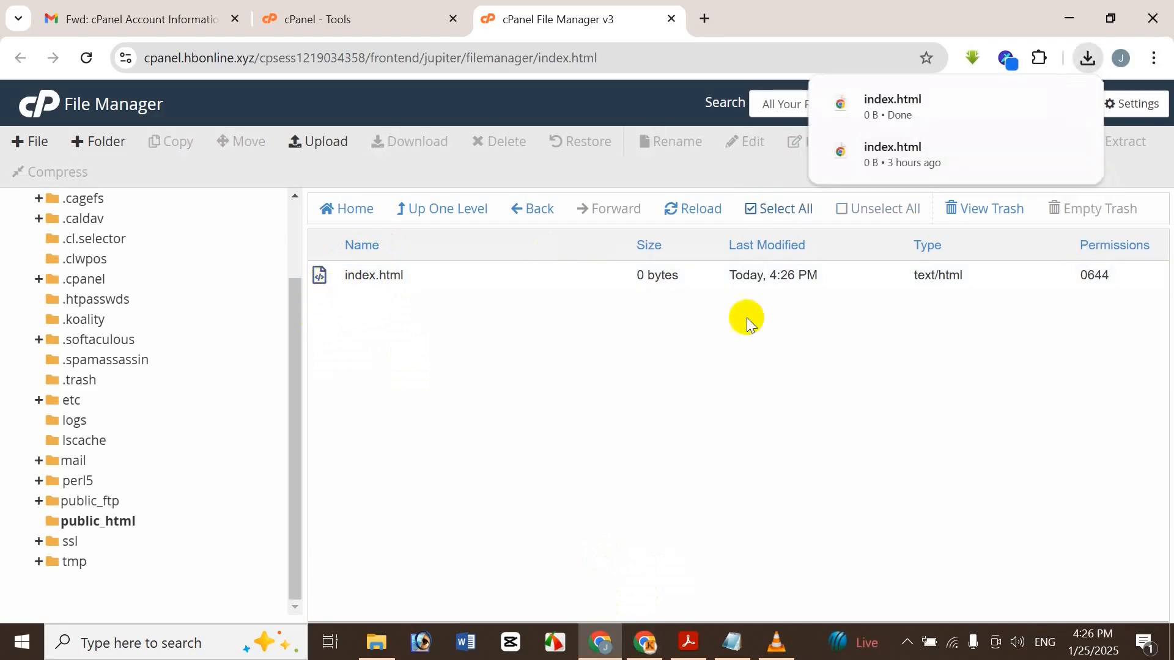
left_click(324, 283)
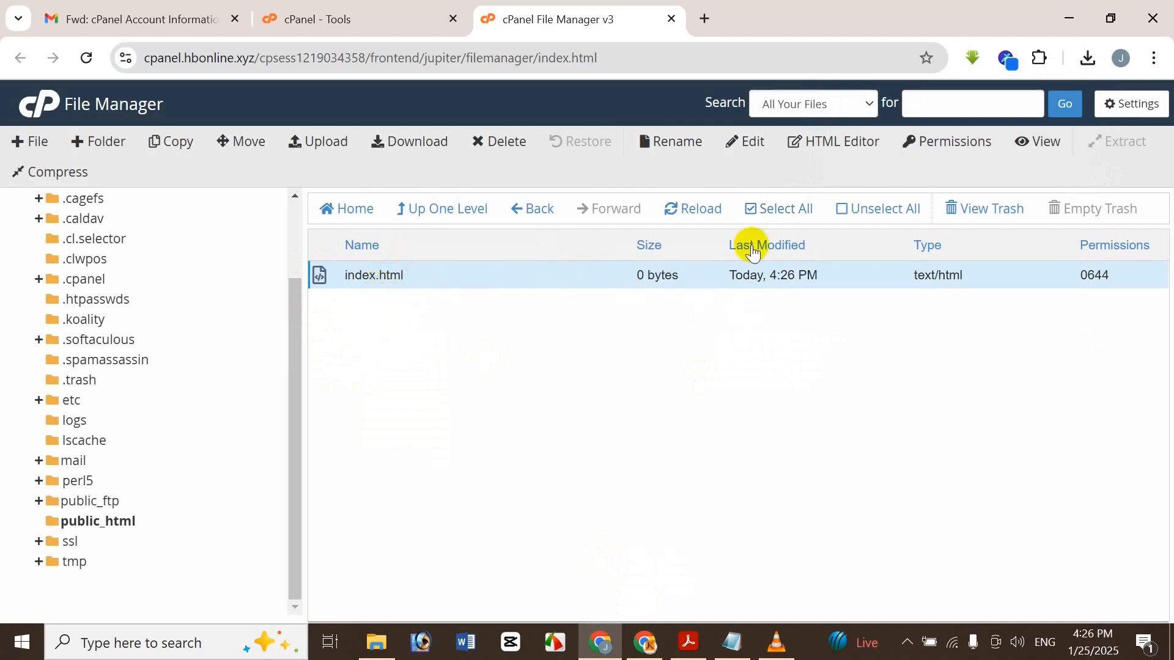
left_click(736, 145)
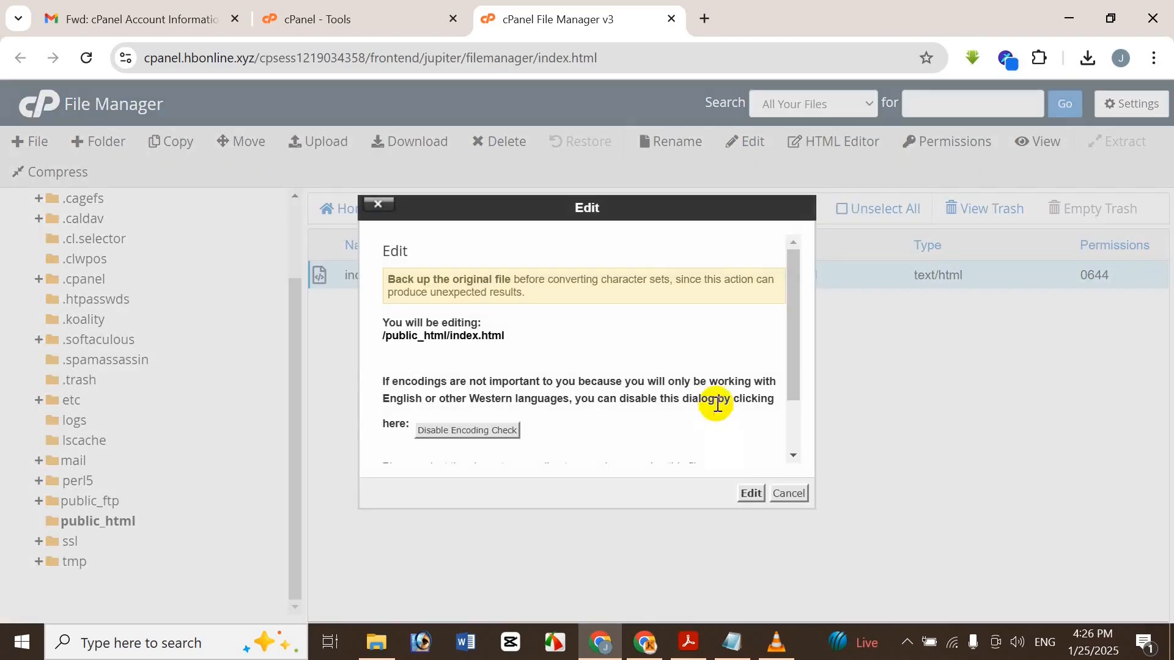
left_click(753, 489)
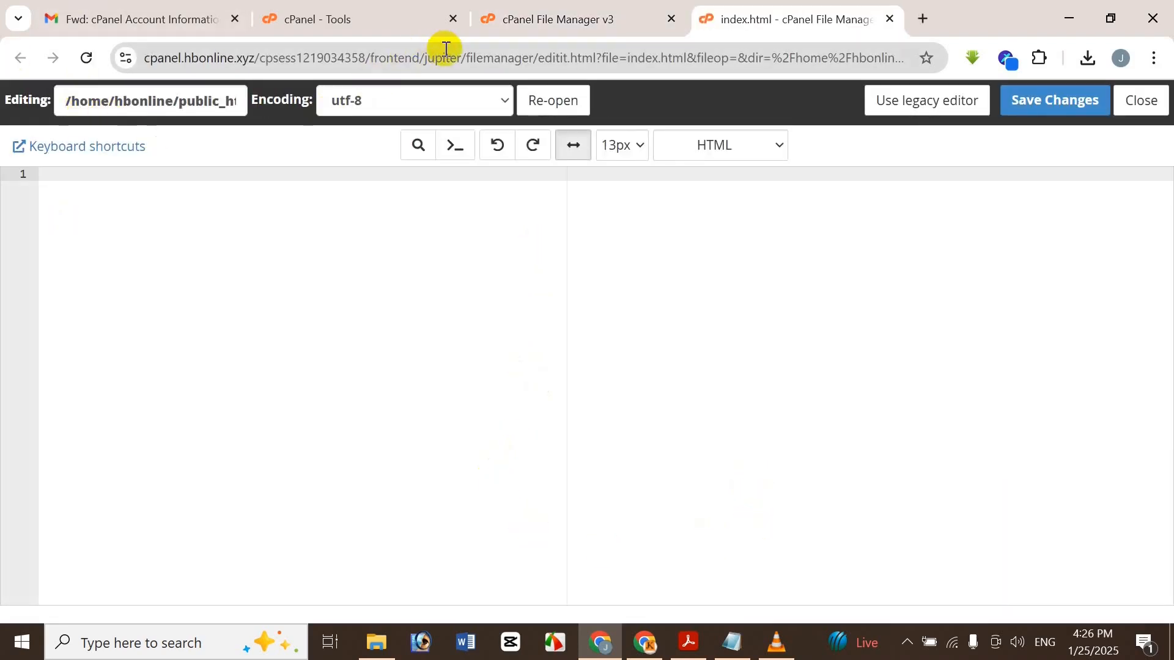
type("We")
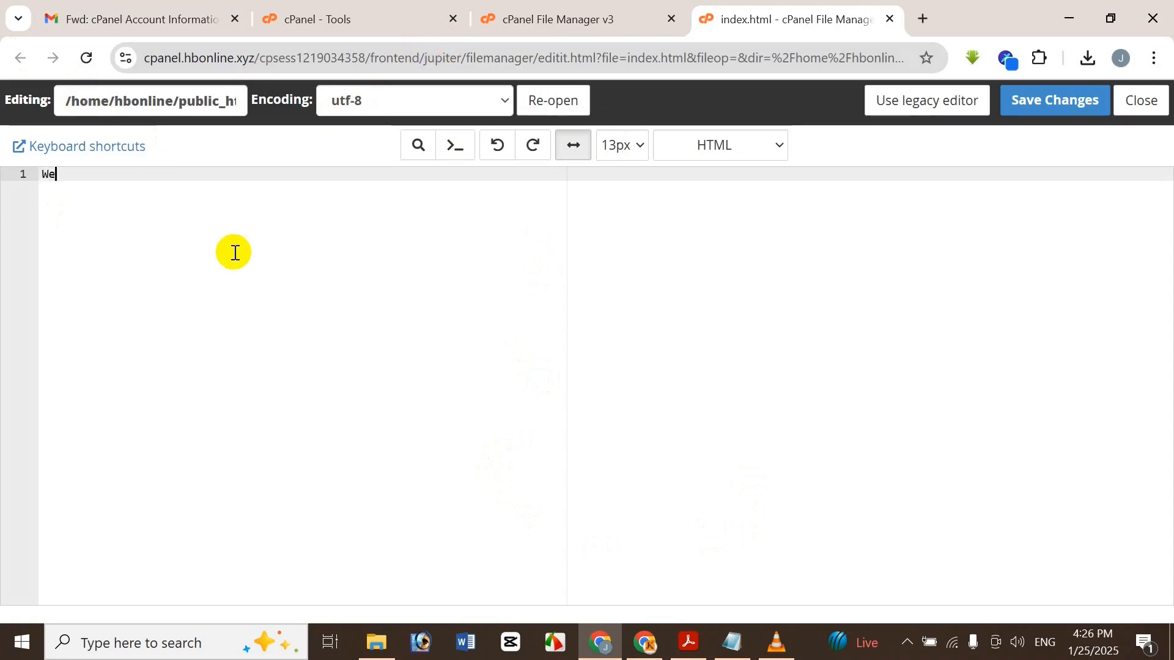
type("lcome To My Site")
left_click(1093, 104)
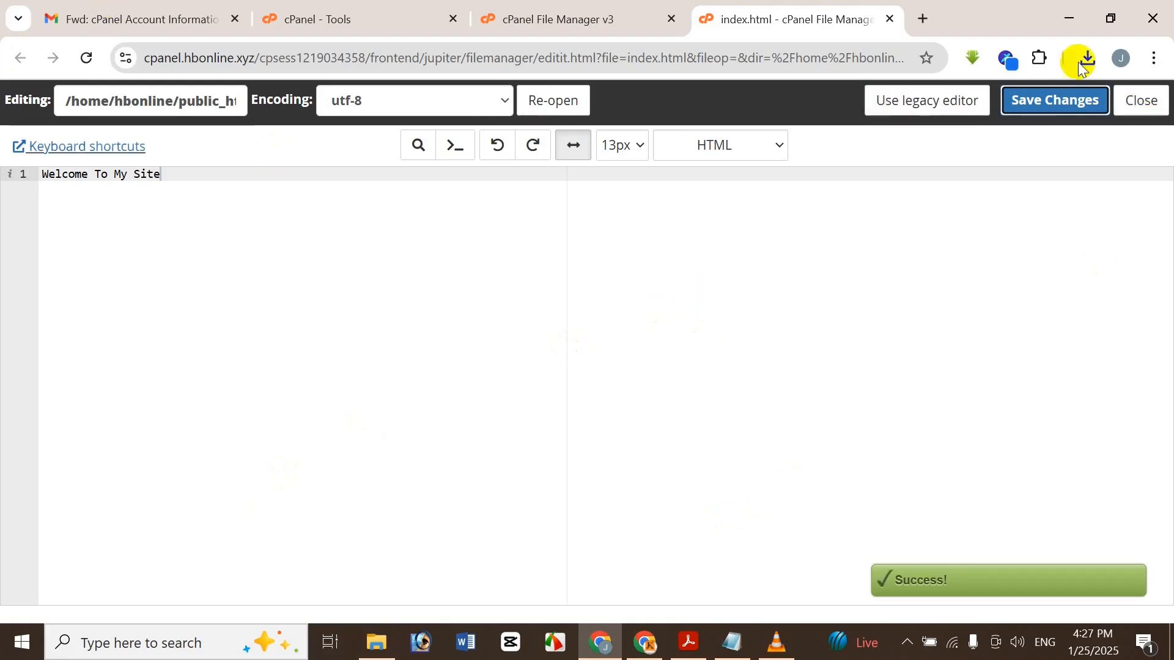
left_click(1142, 100)
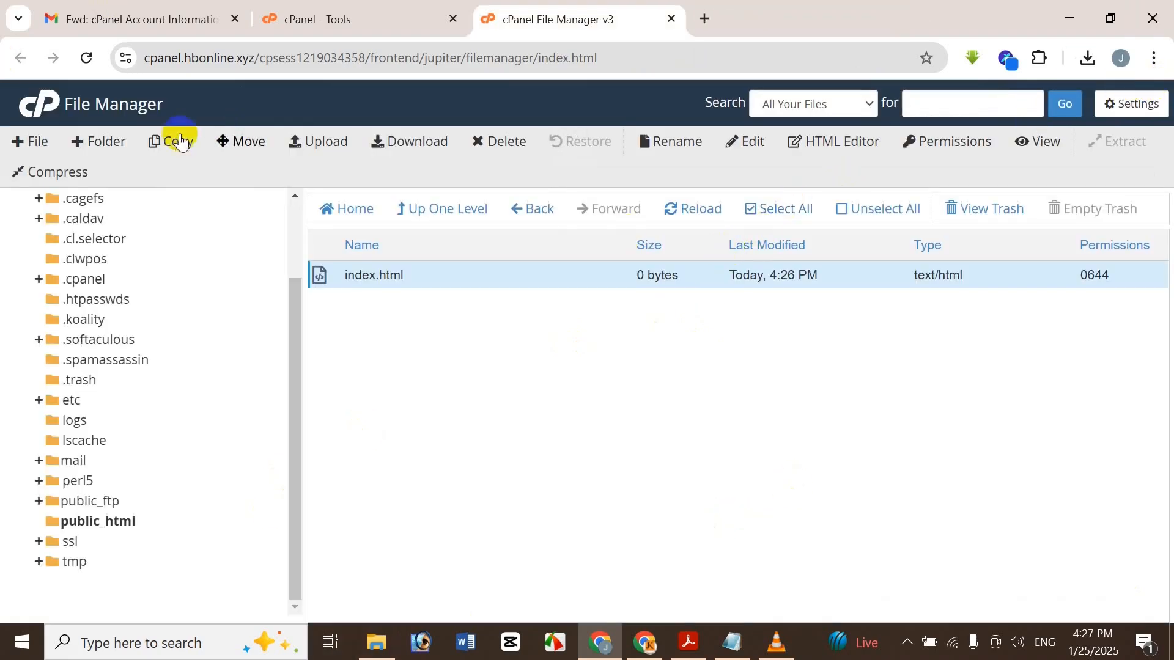
Load hbonline.xyz in a new tab to check the page, then close that tab.
left_click(702, 19)
type("h")
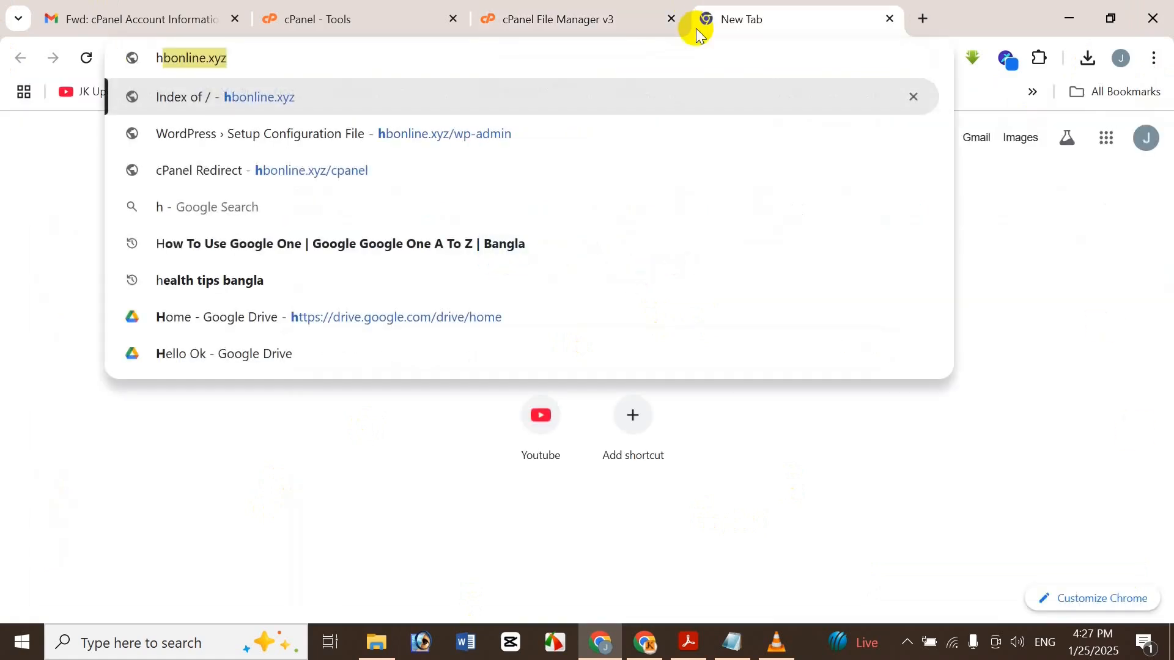
key("Right")
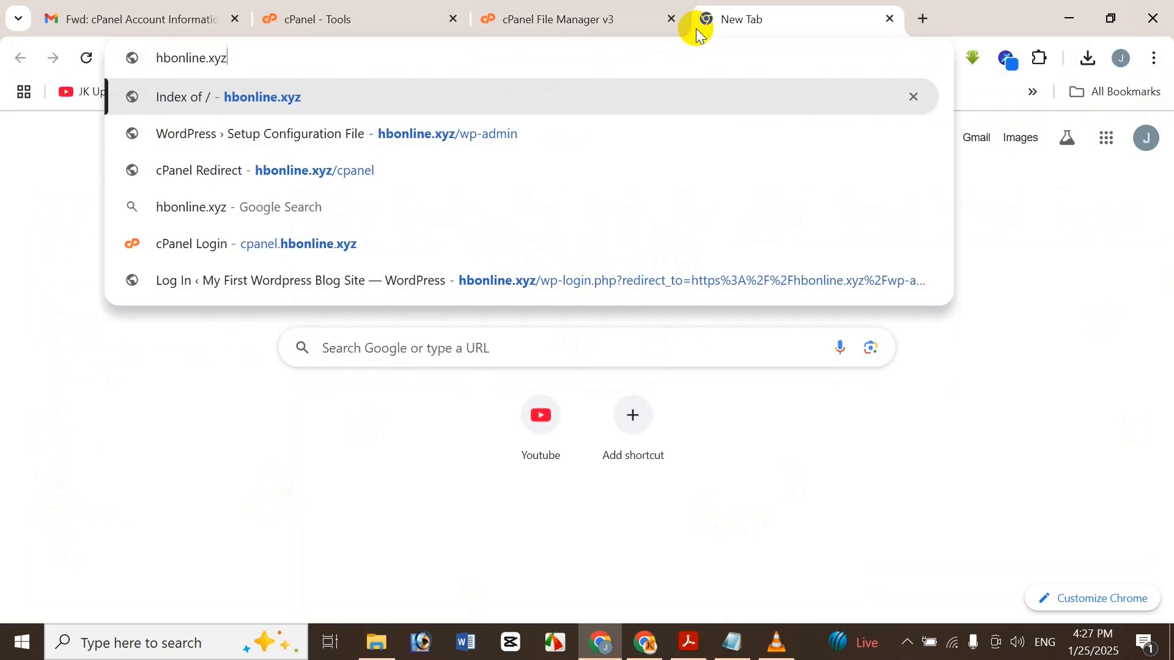
key("Return")
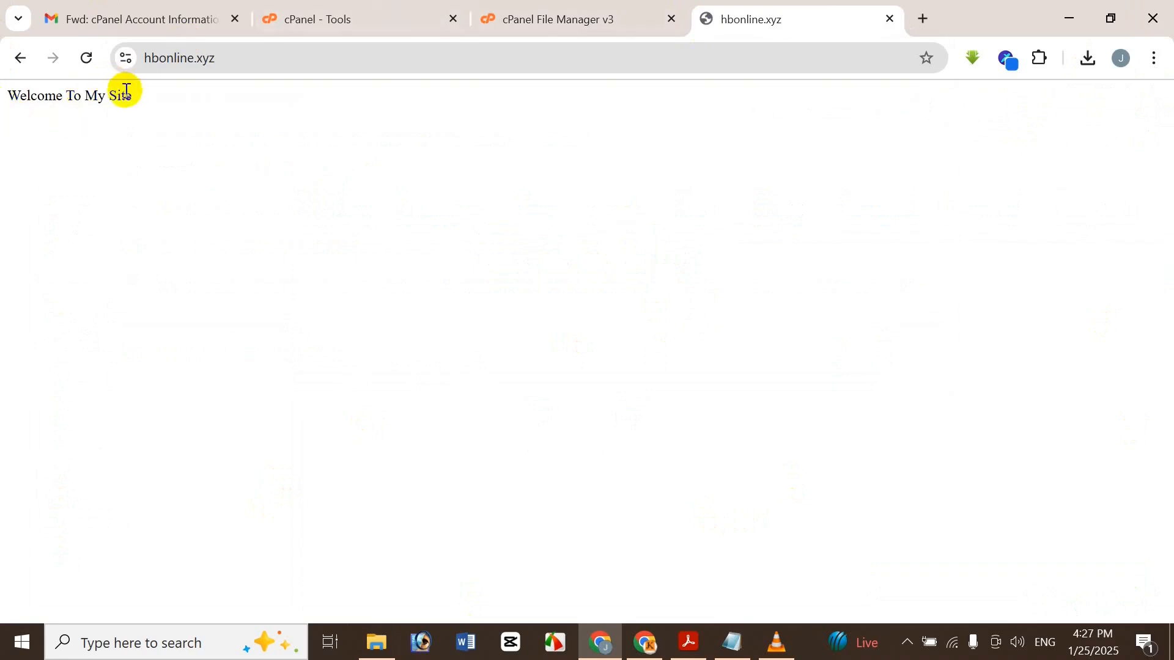
left_click(890, 19)
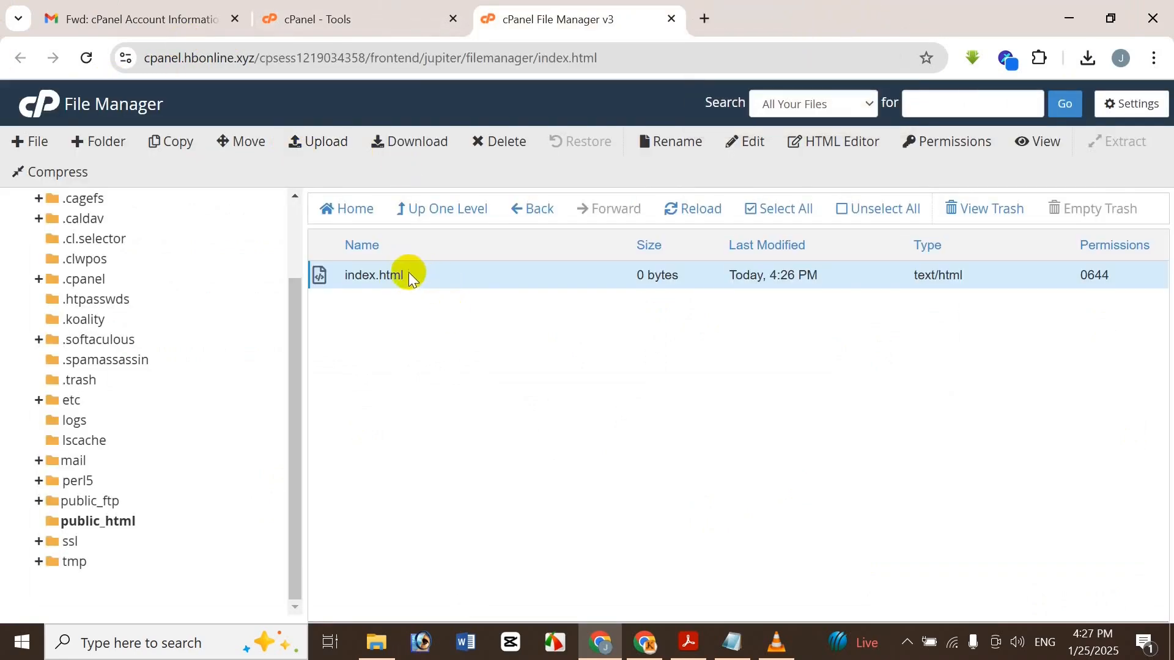
Permanently delete index.html from public_html, skipping the trash.
left_click(491, 141)
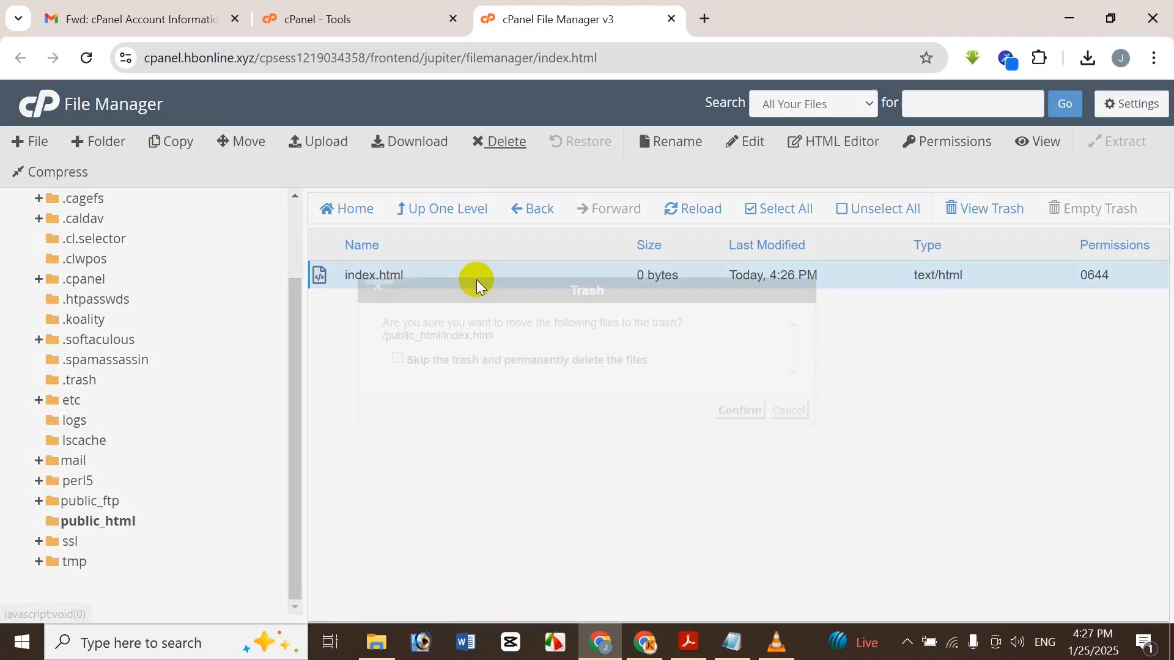
left_click(398, 359)
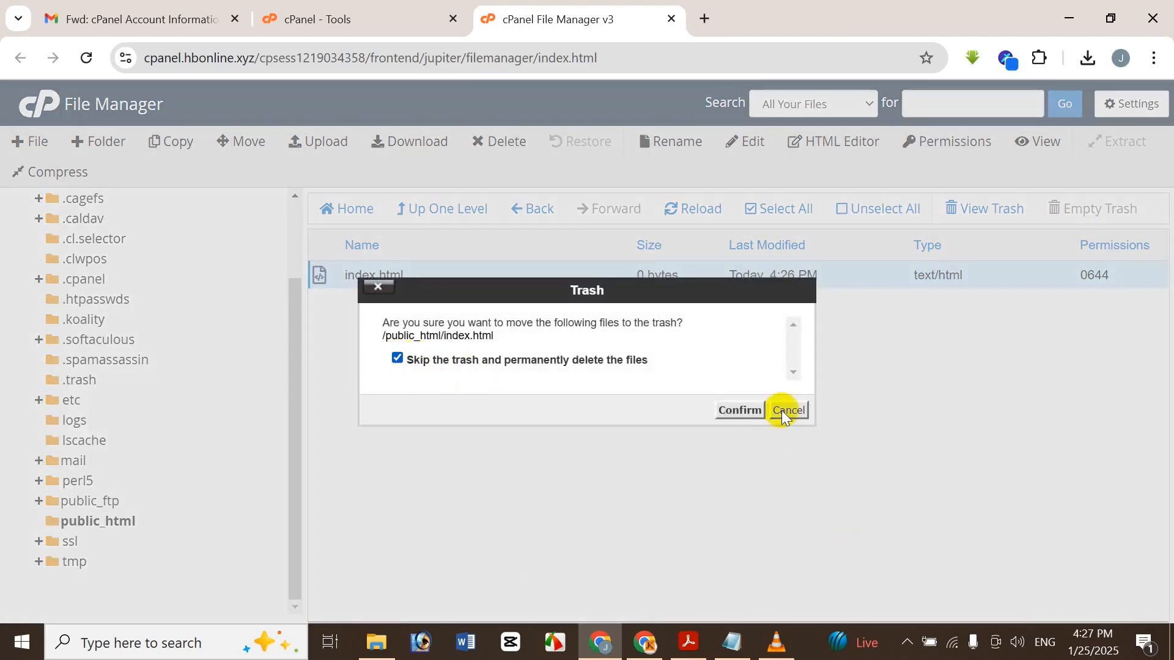
left_click(742, 411)
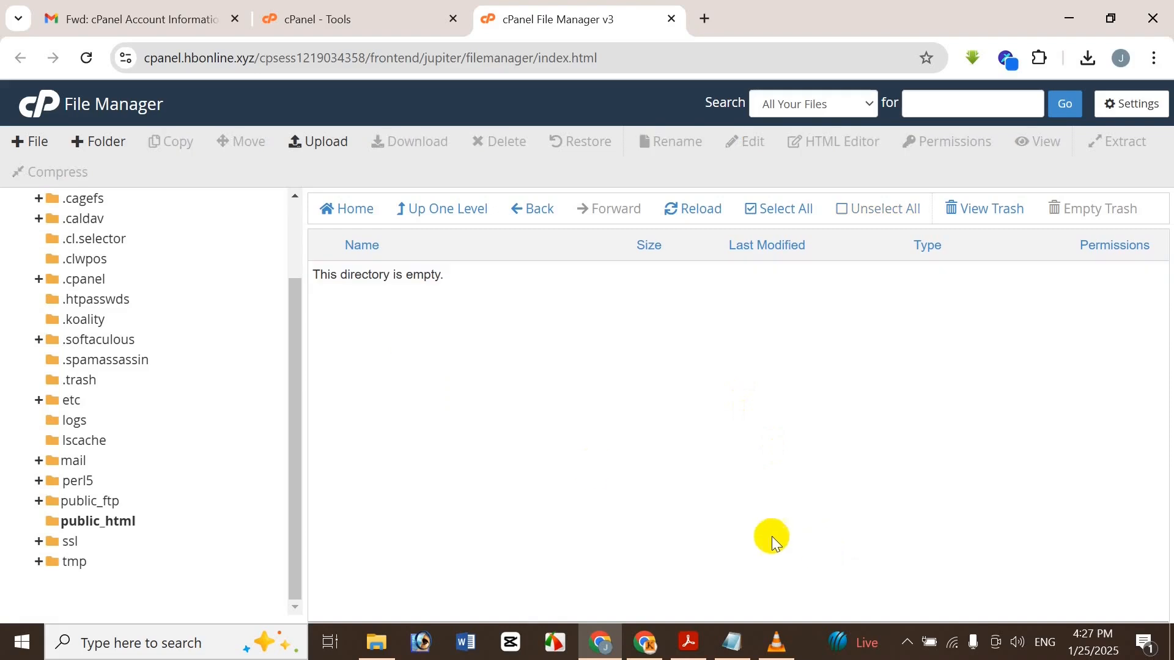
mouse_move(366, 655)
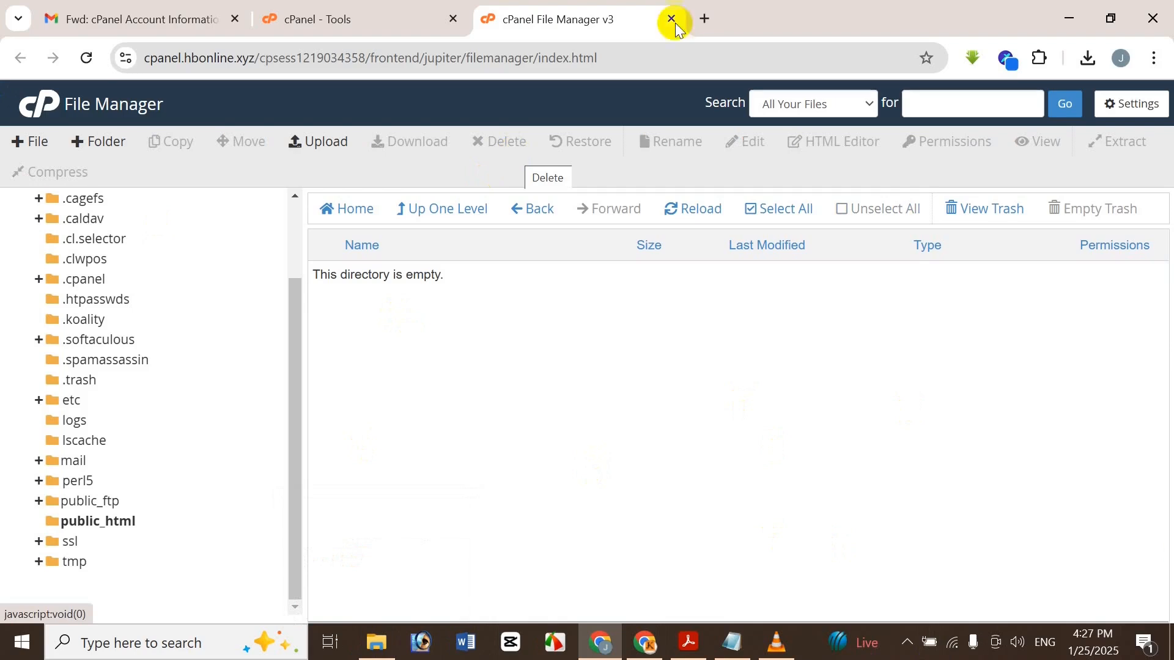
Reach wordpress.org's download page offering WordPress 6.7.1 and return to the File Manager tab.
left_click(703, 16)
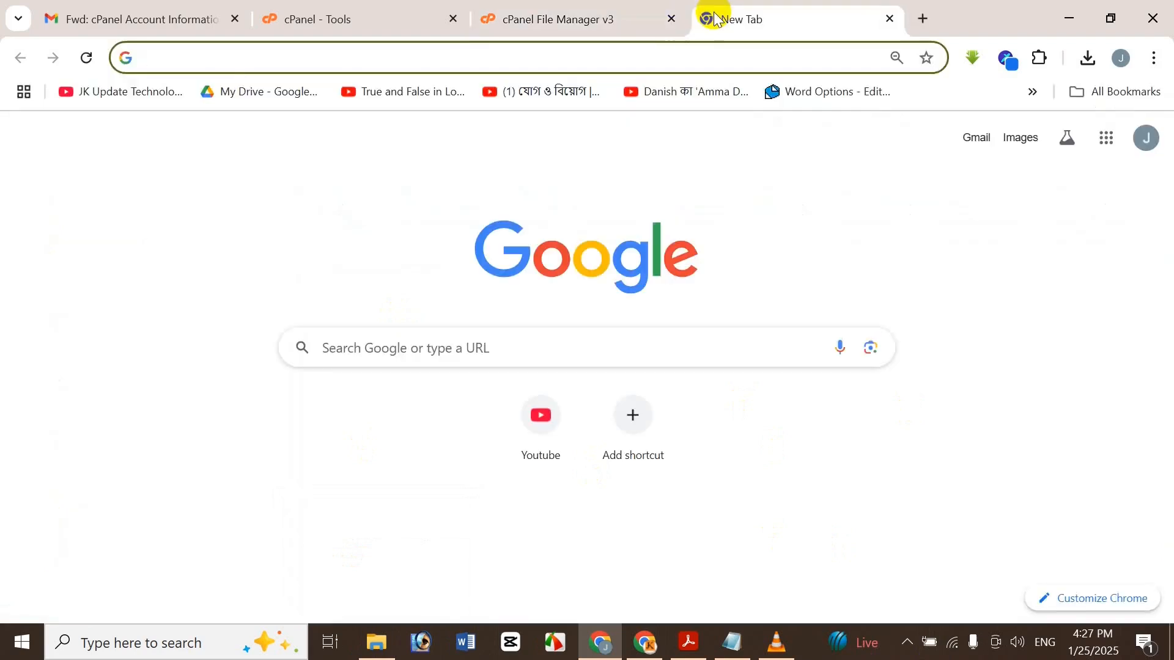
type("wordpress.org")
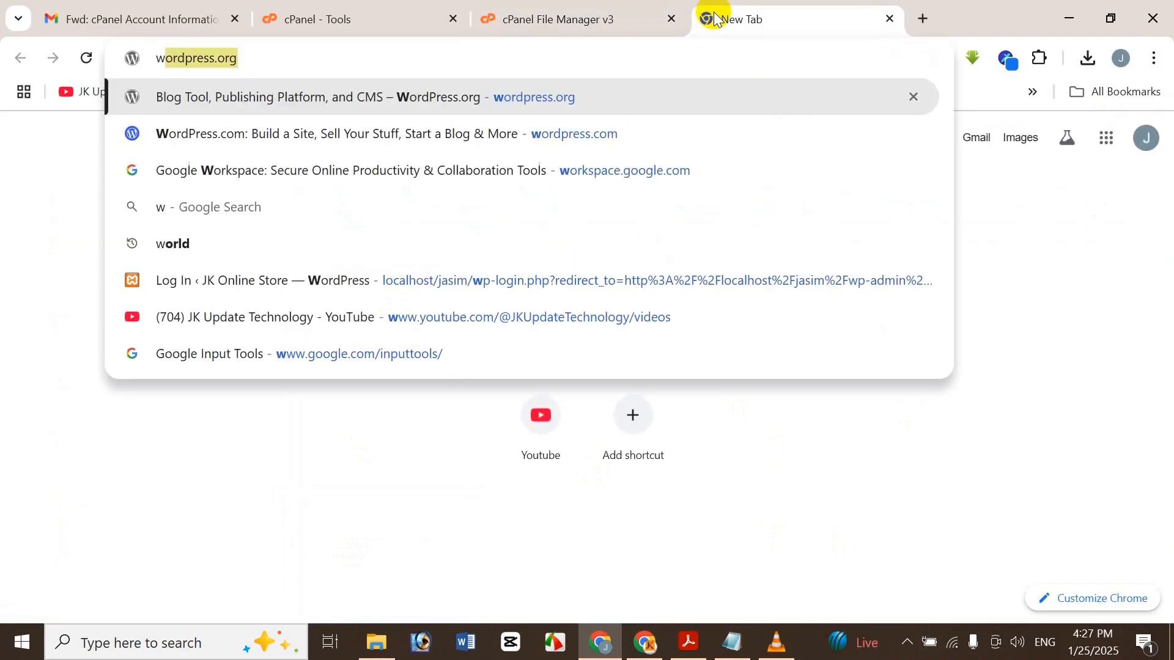
key("Return")
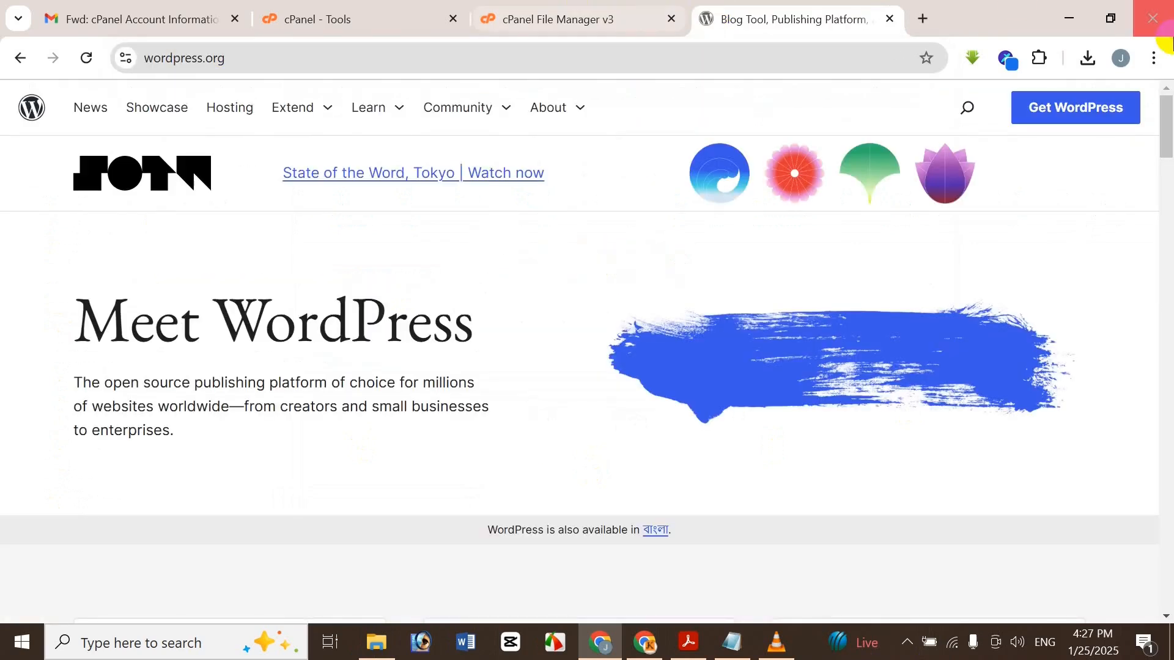
left_click(1071, 119)
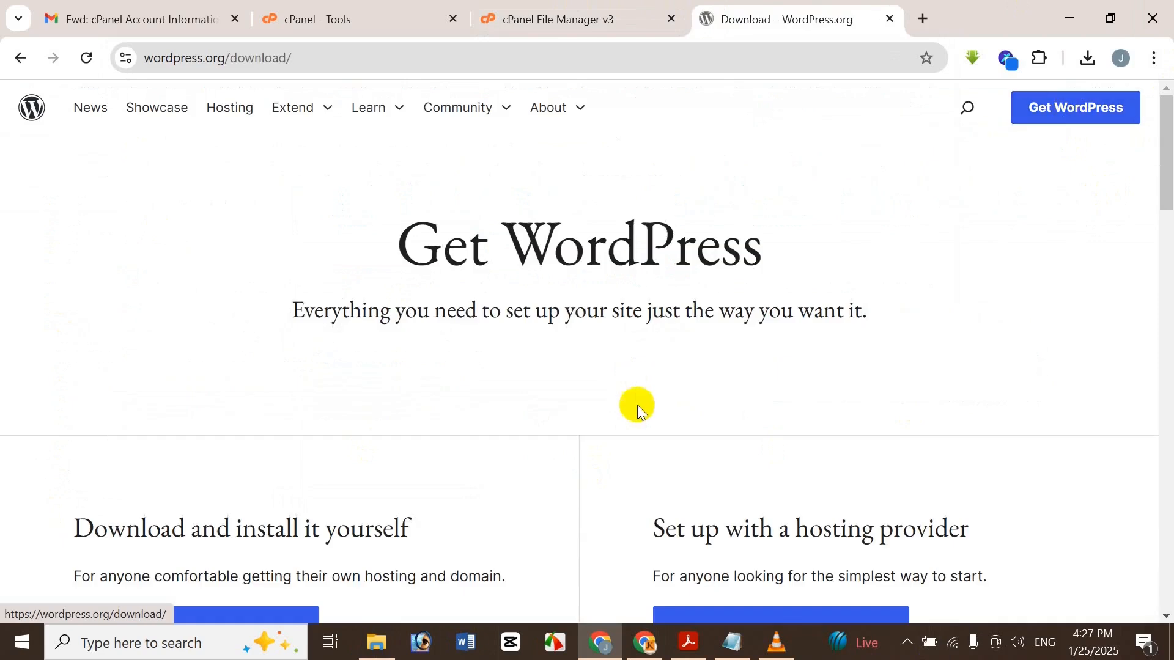
scroll(645, 394, "down", 3)
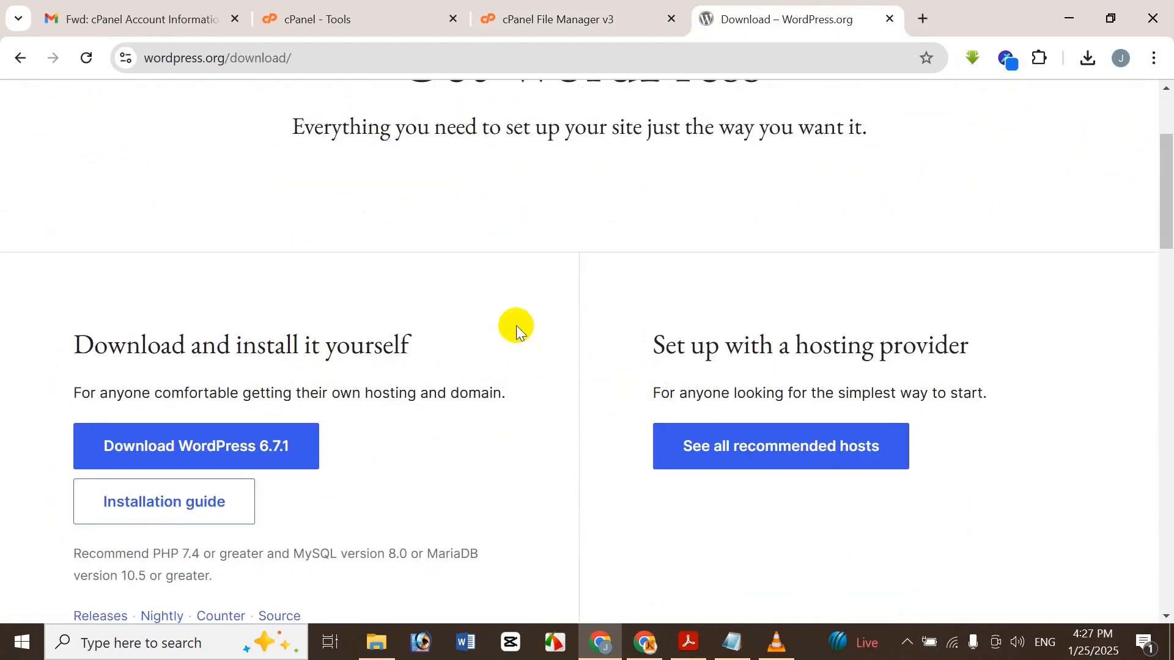
scroll(283, 313, "down", 1)
scroll(284, 305, "up", 1)
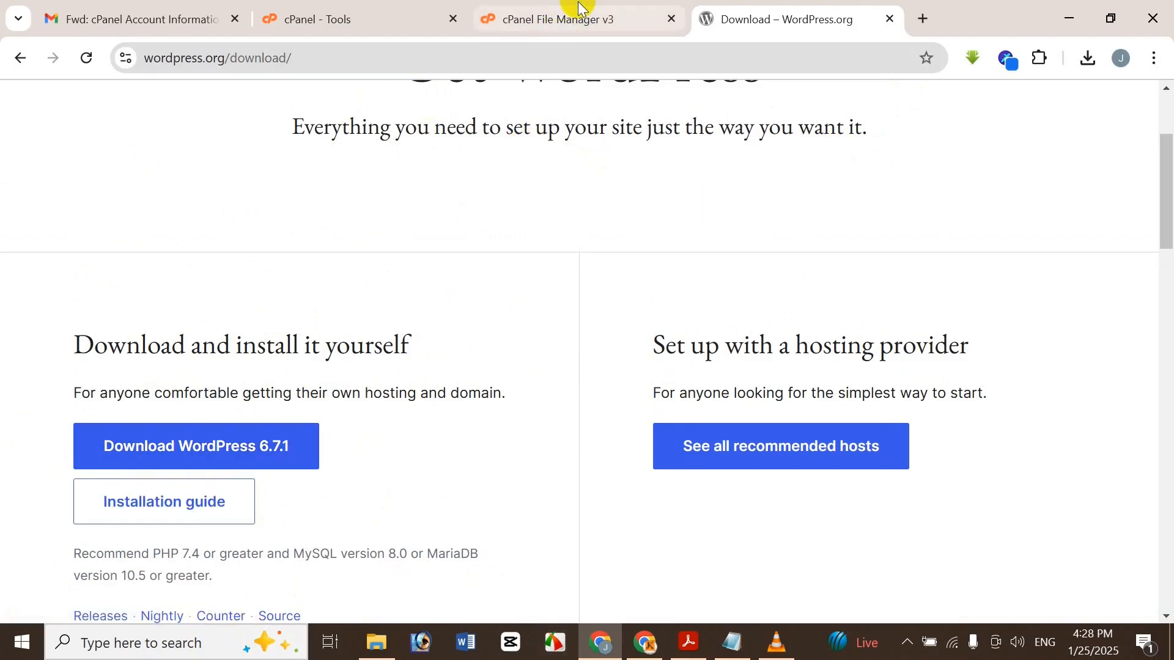
left_click(563, 24)
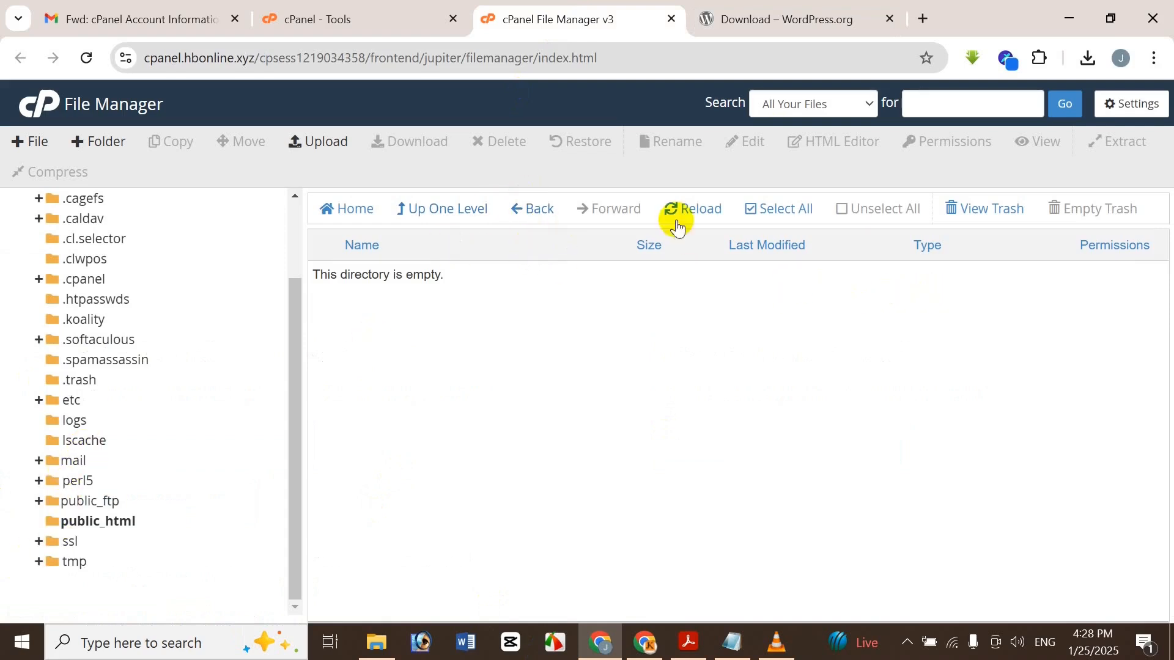
Open the public_html upload page, delete the stray index file in Downloads, and show Downloads in File Explorer.
left_click(338, 143)
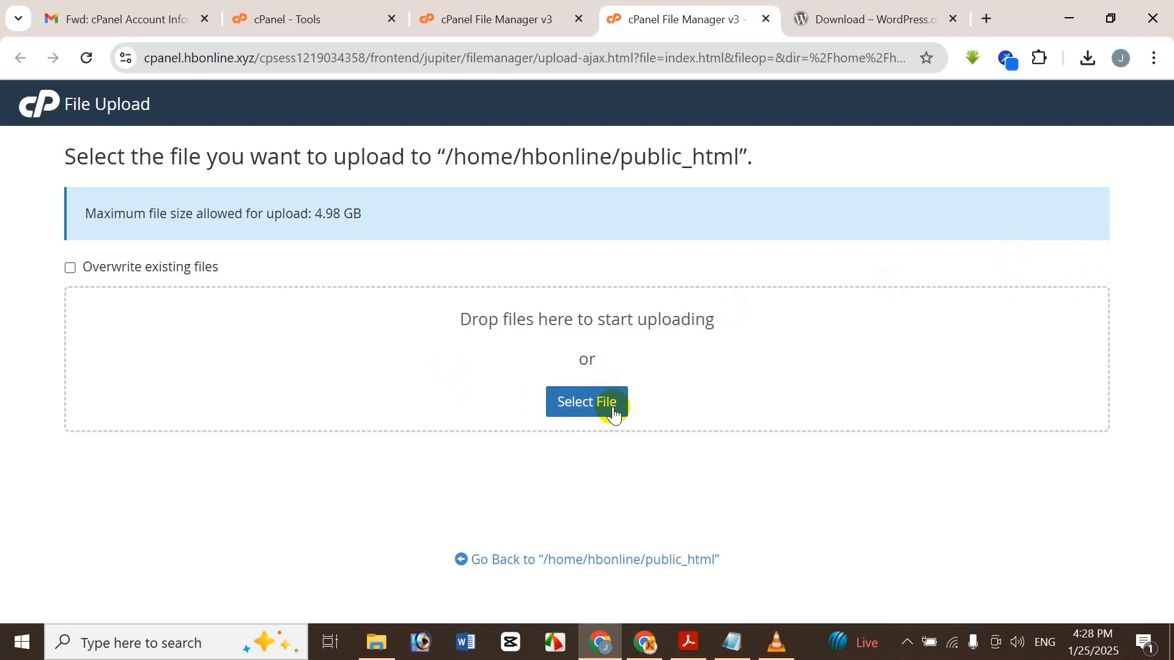
left_click(616, 405)
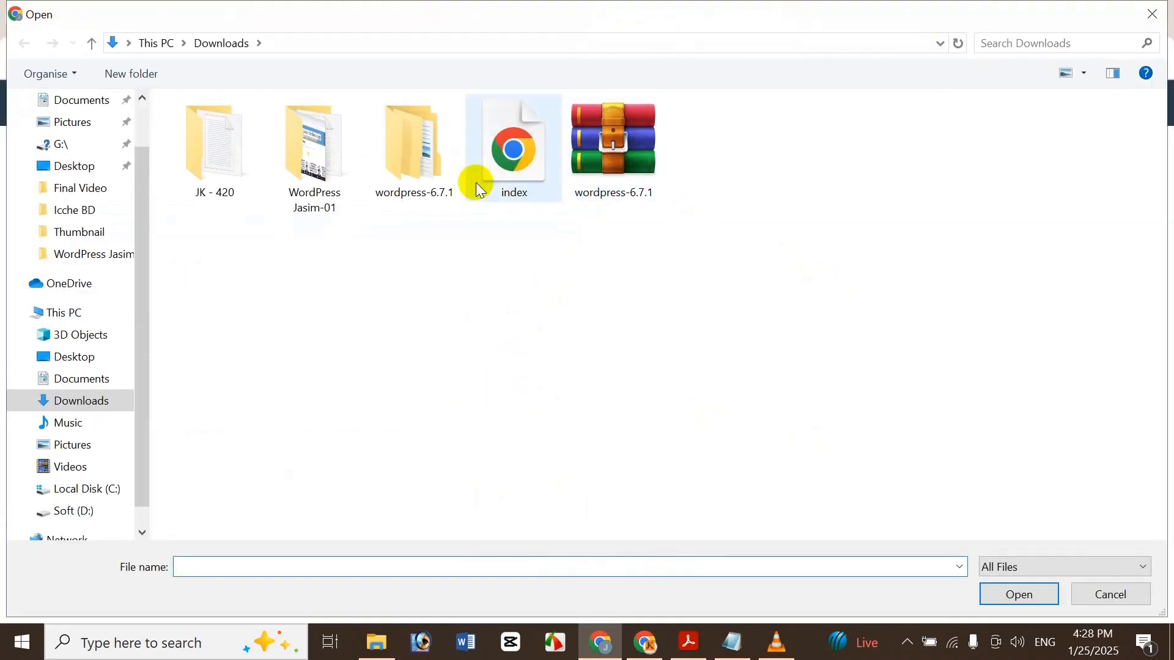
left_click(480, 189)
key("Delete")
left_click(655, 378)
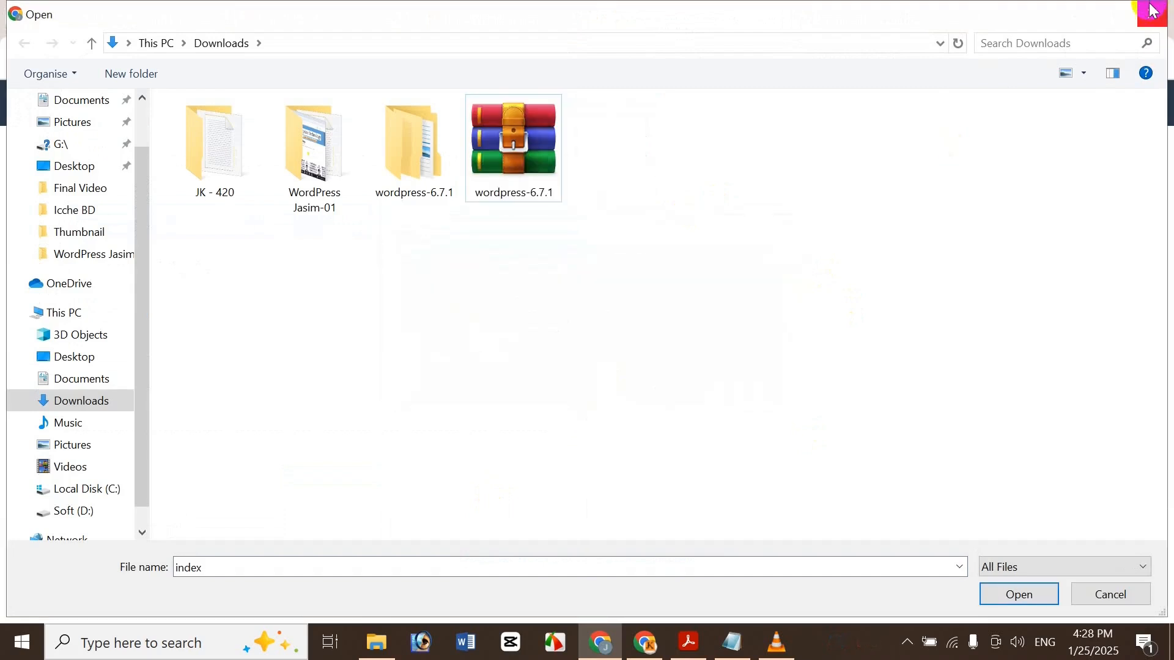
left_click(1154, 10)
left_click(377, 642)
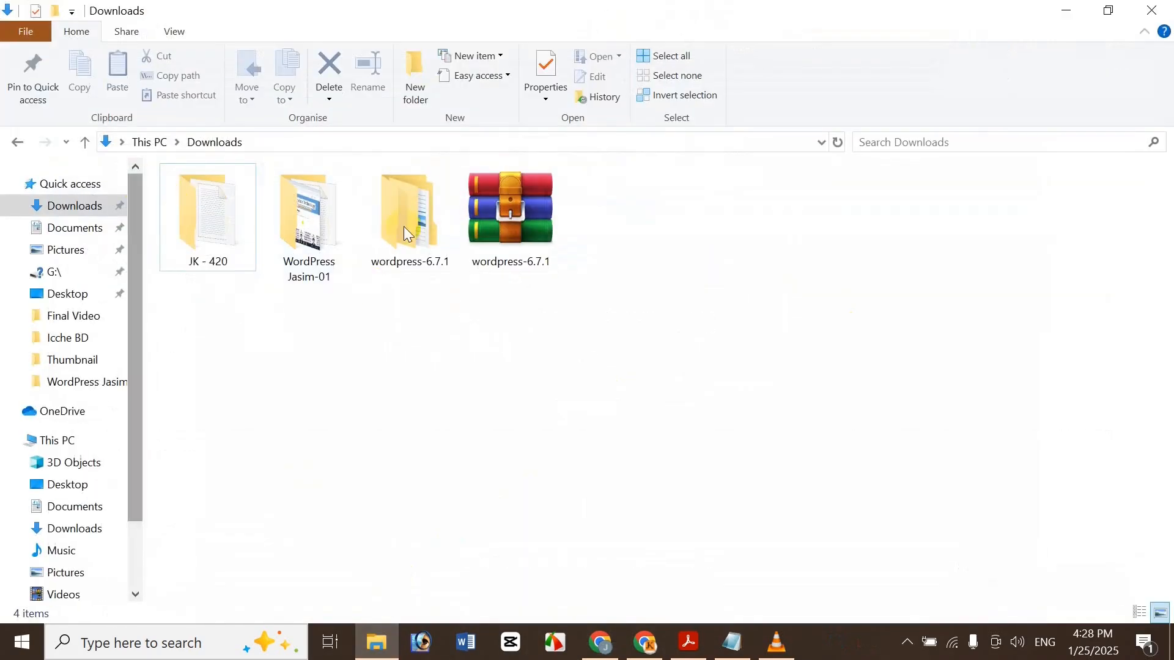
Upload wordpress-6.7.1.zip (27.23 MB) from Downloads to public_html through the upload page.
left_click_drag(505, 237, 595, 354)
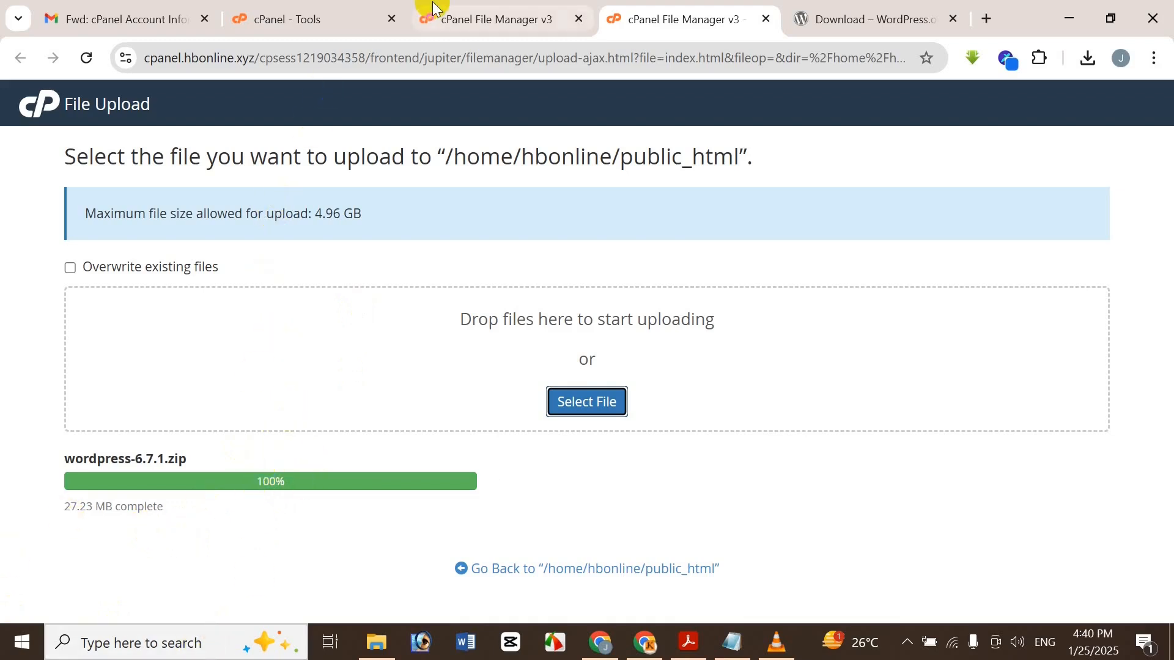
Reload File Manager and open public_html to confirm wordpress-6.7.1.zip is listed.
left_click(480, 15)
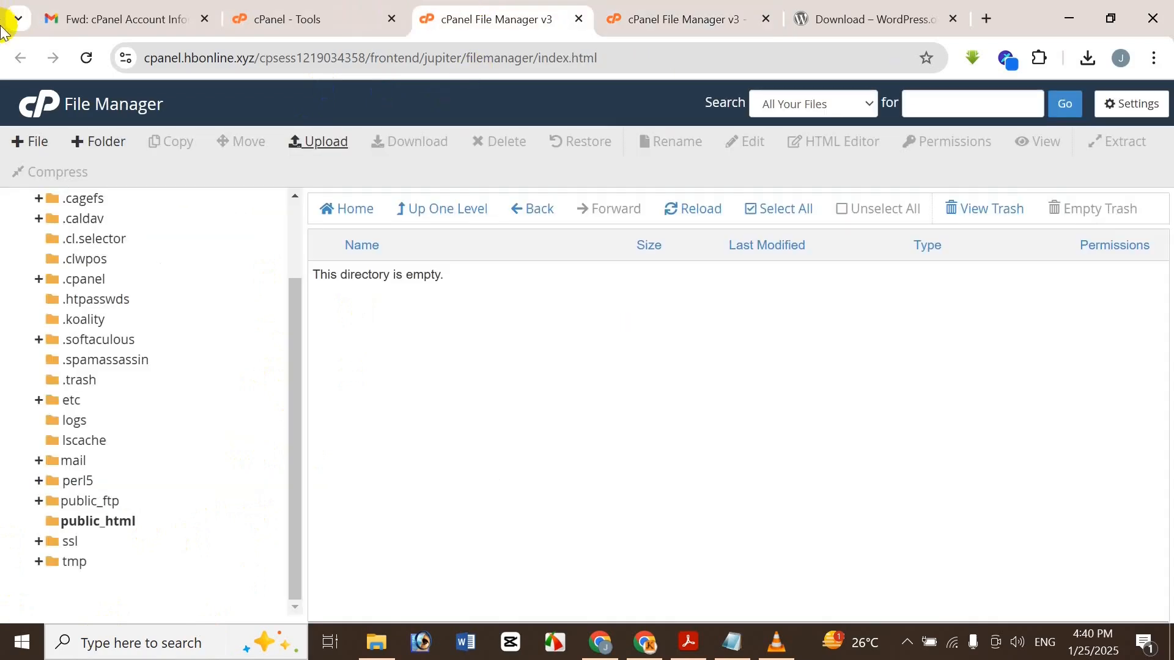
left_click(92, 57)
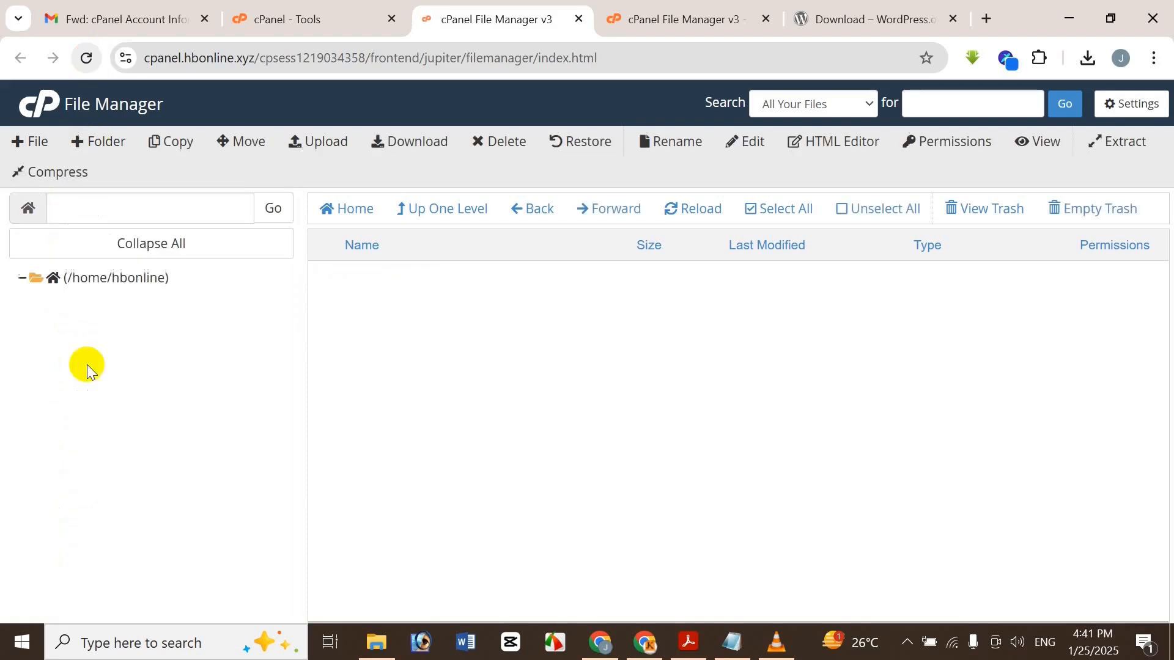
scroll(131, 530, "down", 3)
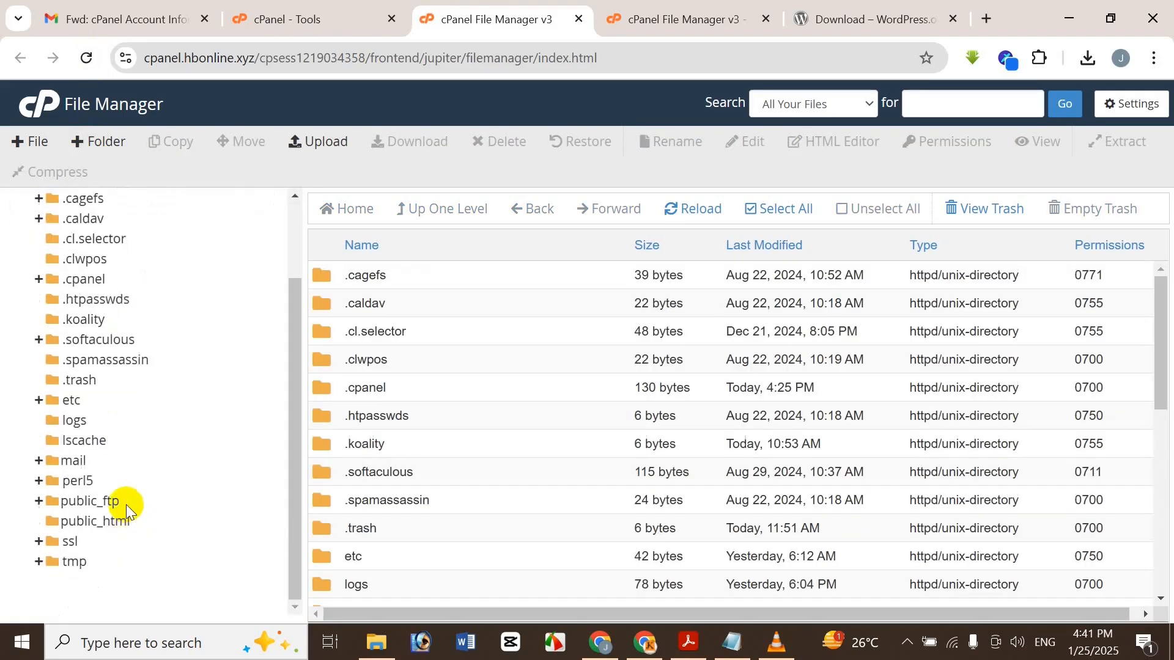
left_click(98, 521)
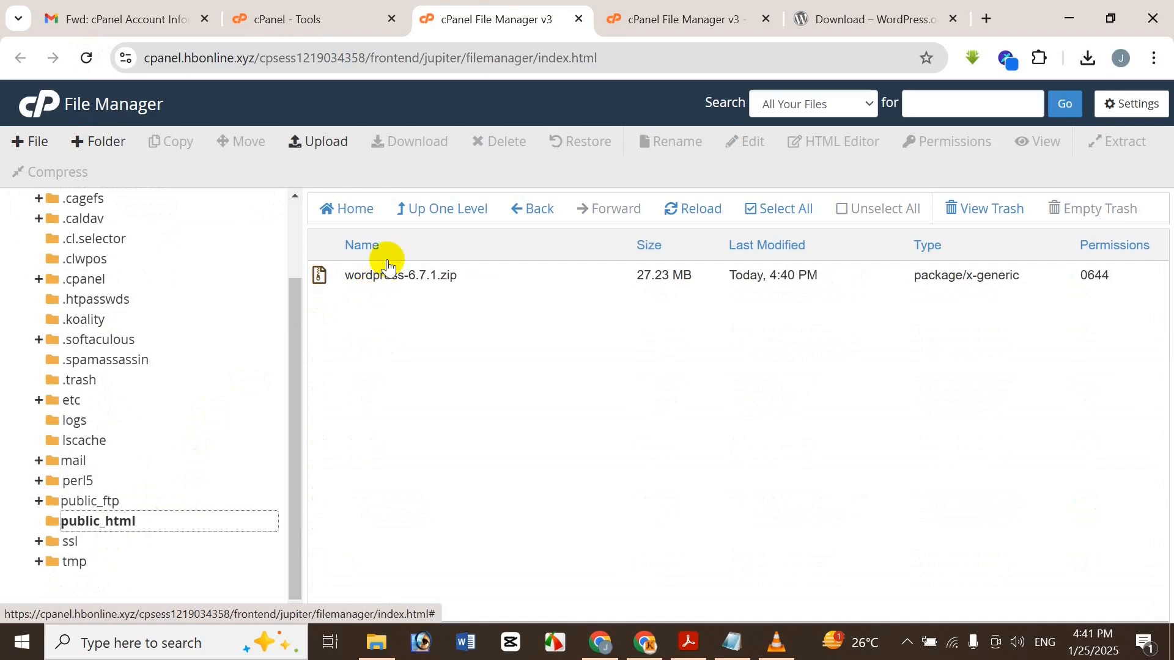
Cycle through the browser tabs and bring the Downloads folder back to the front.
left_click(653, 7)
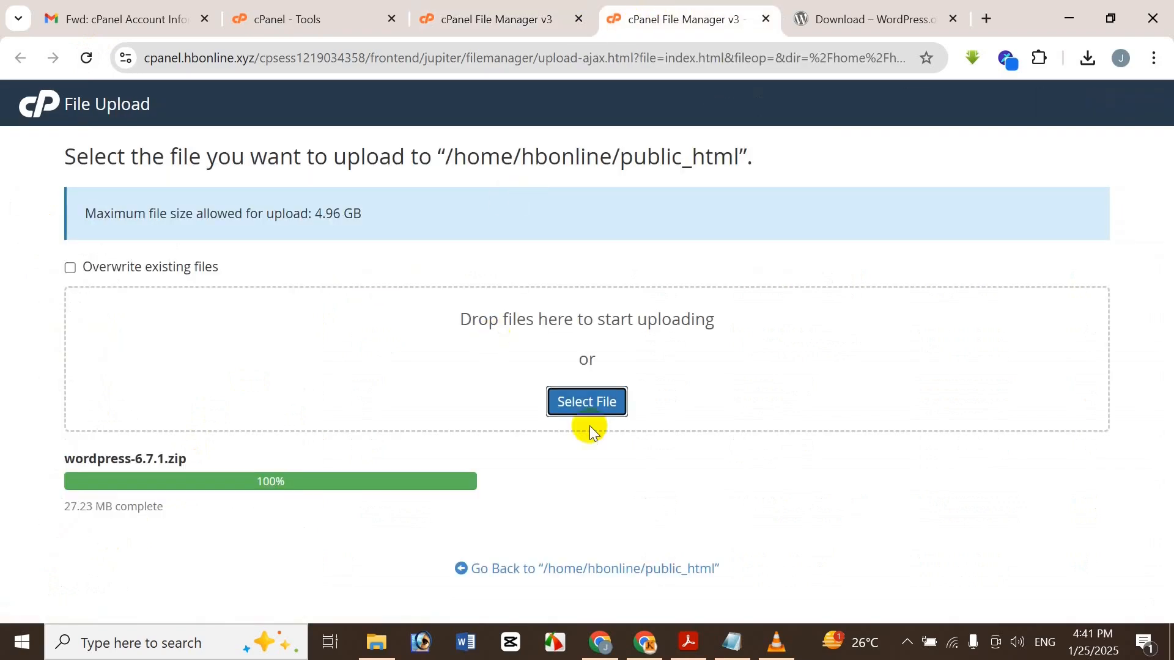
left_click(421, 9)
left_click(930, 8)
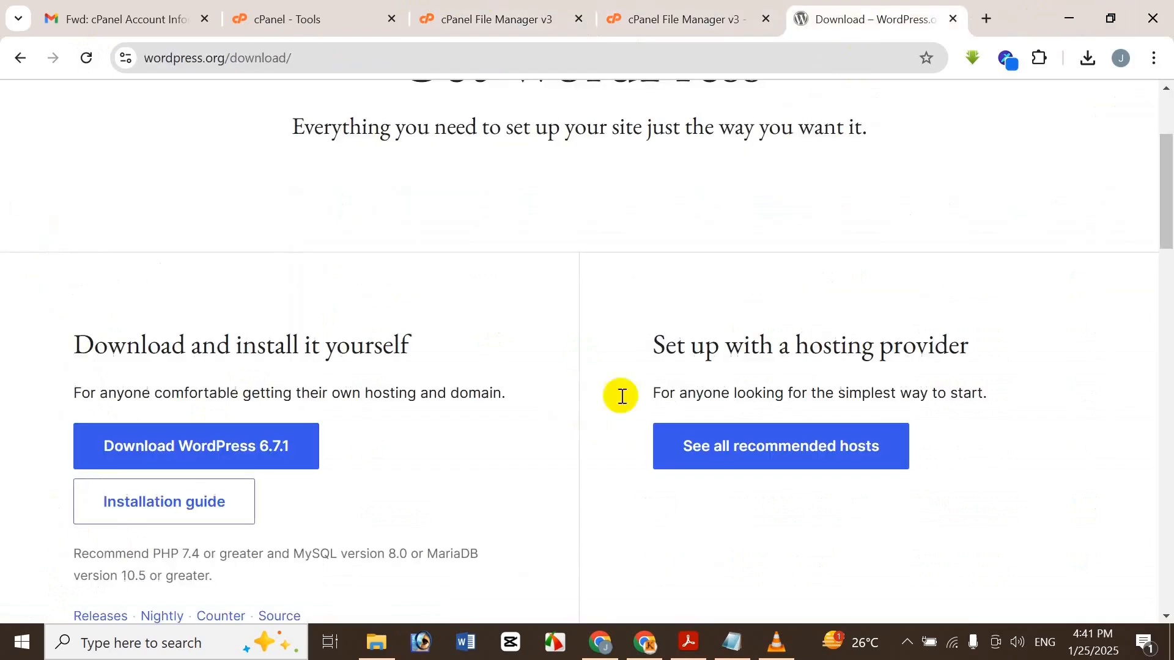
left_click(391, 641)
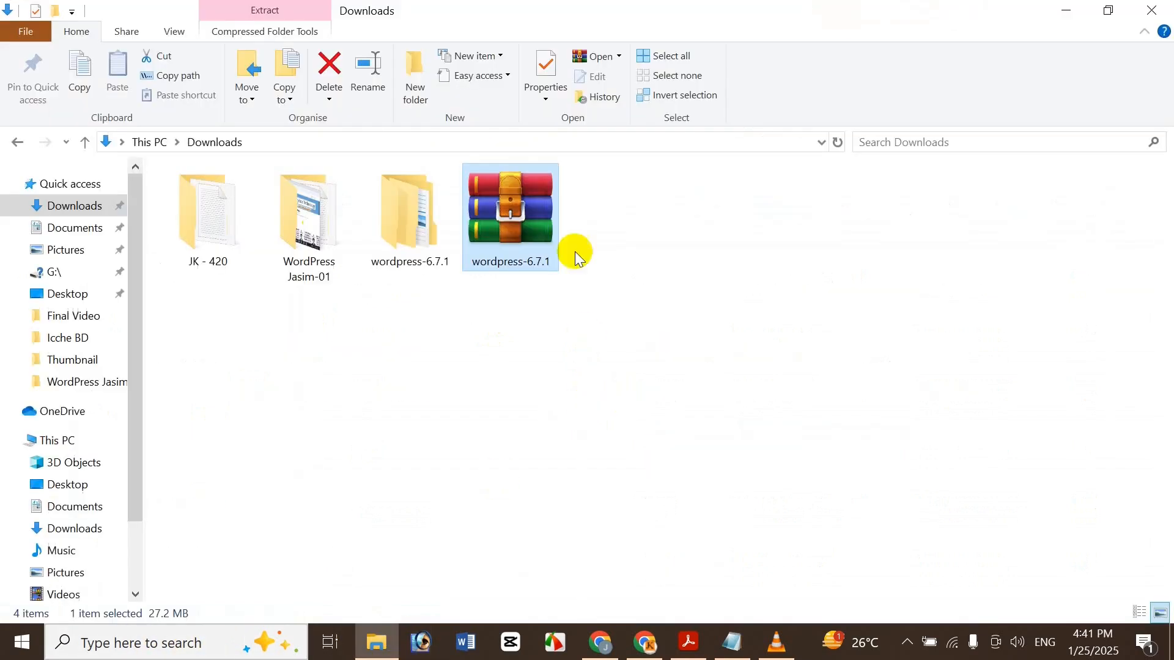
left_click(600, 642)
left_click(663, 16)
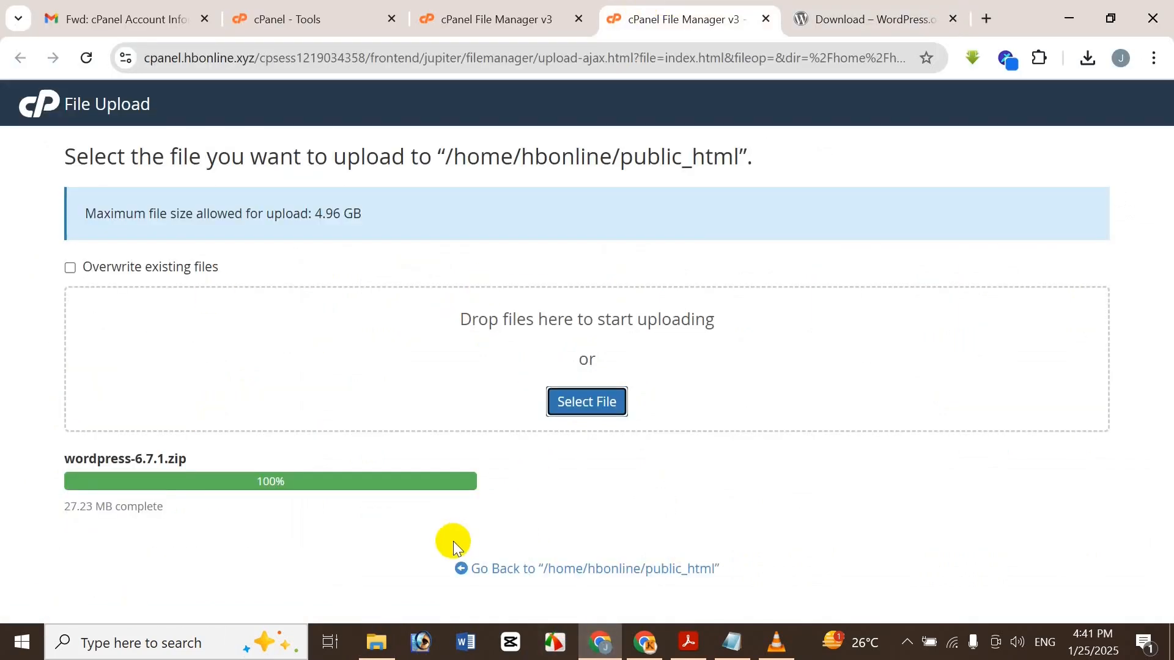
left_click(493, 13)
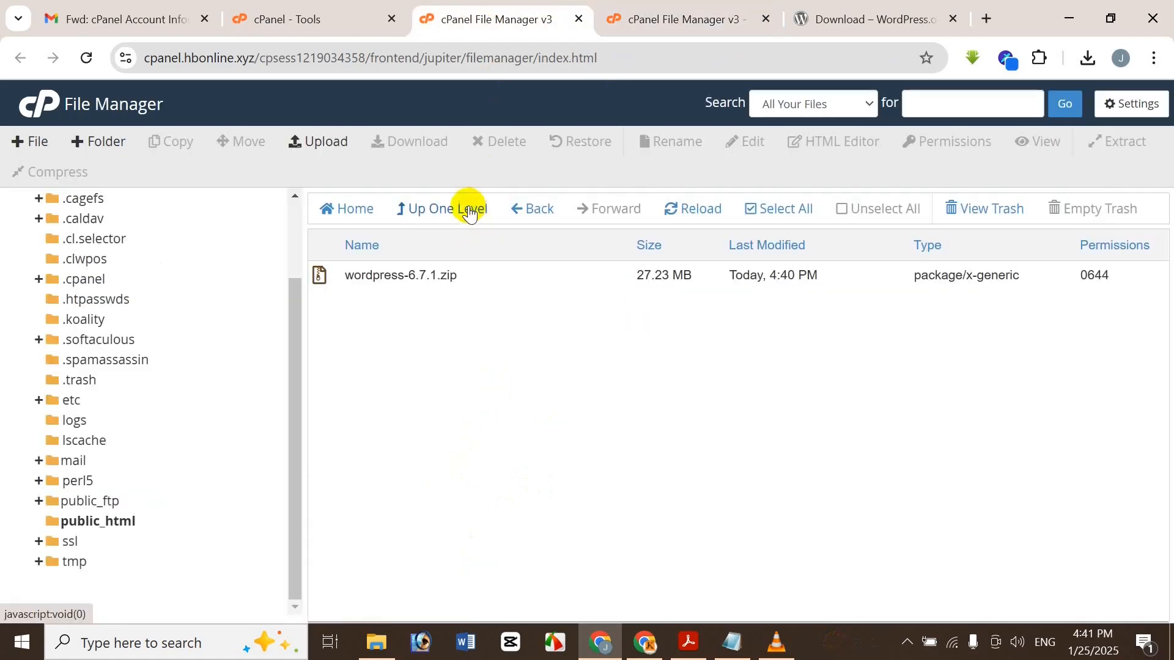
left_click(703, 24)
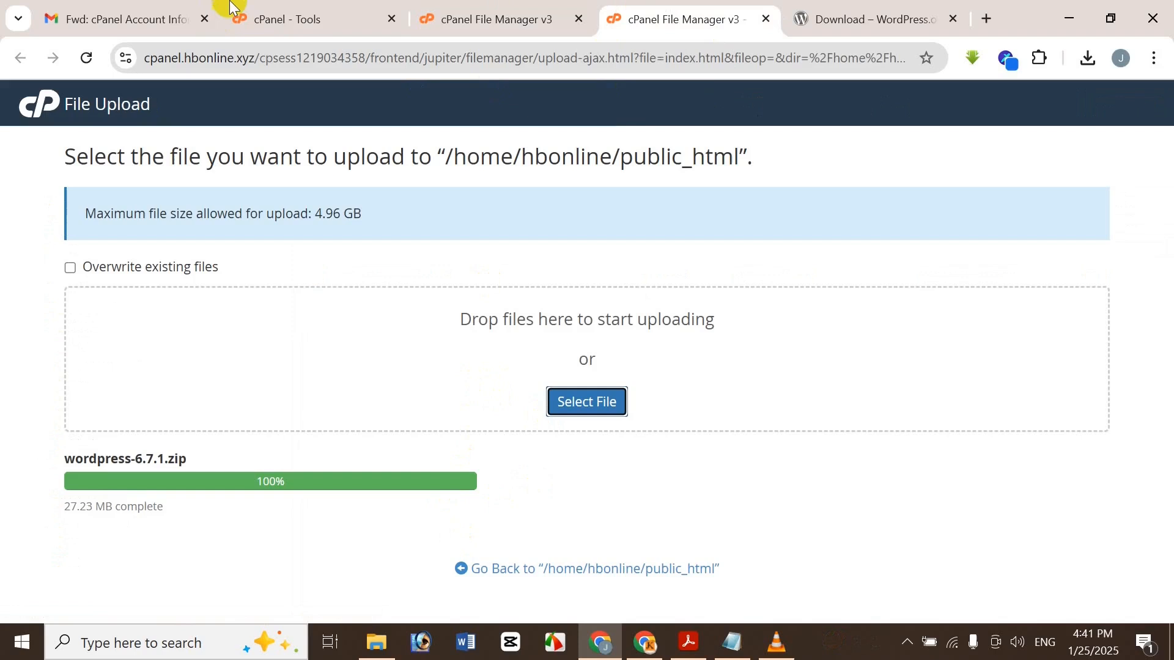
left_click(395, 648)
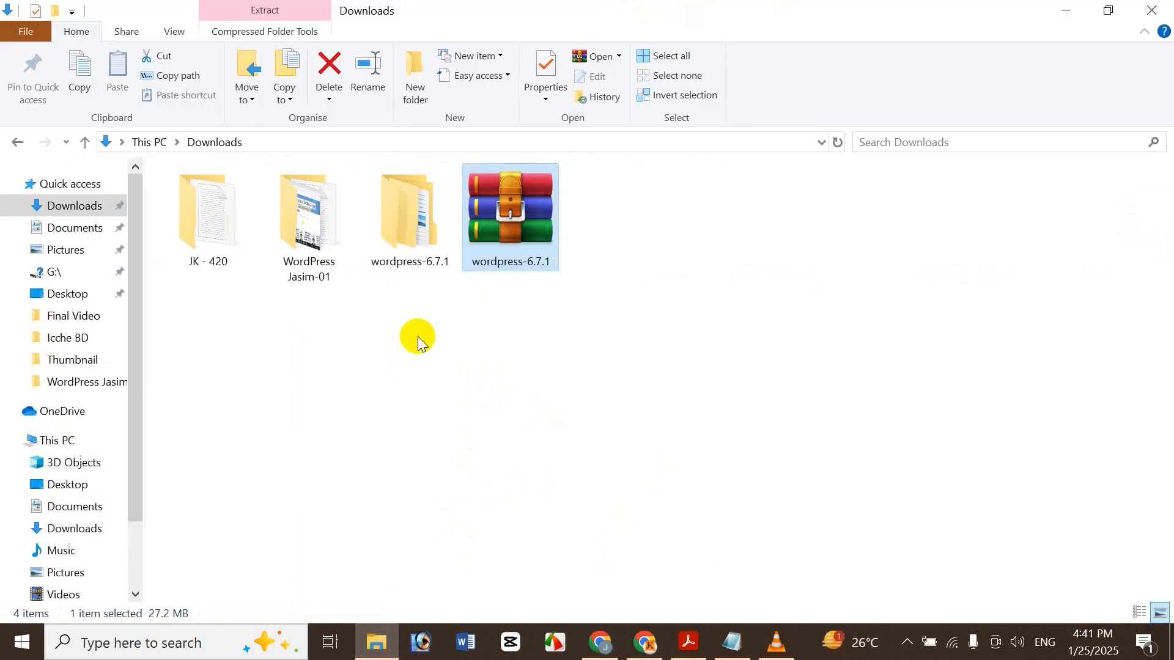
Check the wordpress-6.7.1 zip's properties and glance at the File Manager listing.
right_click(513, 215)
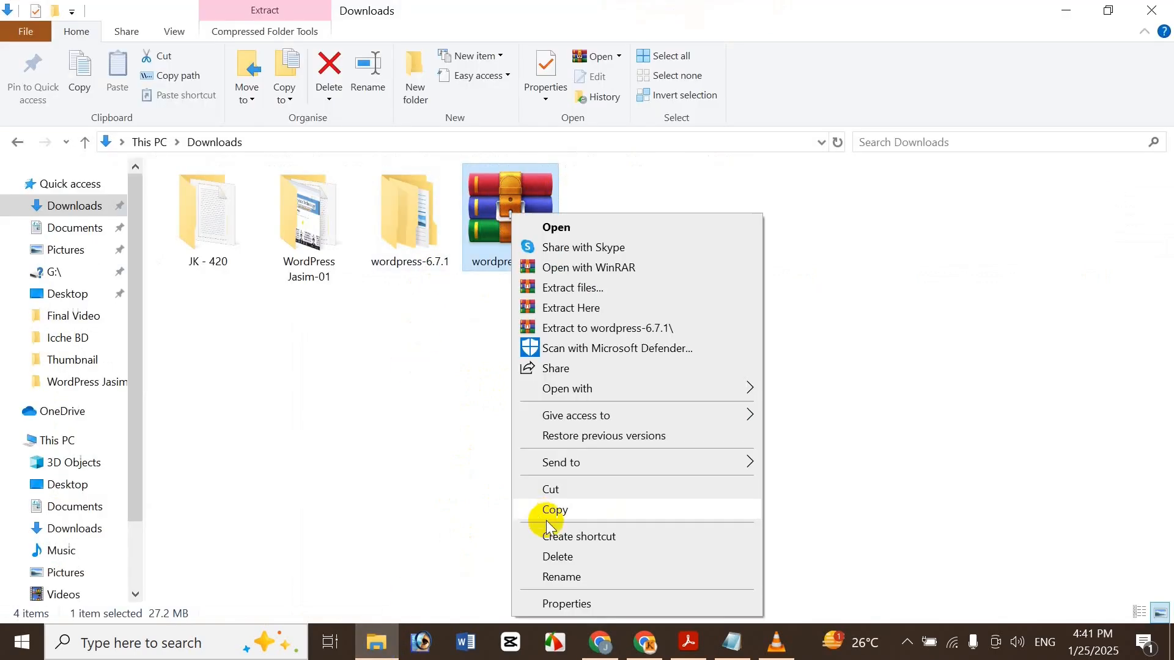
left_click(561, 604)
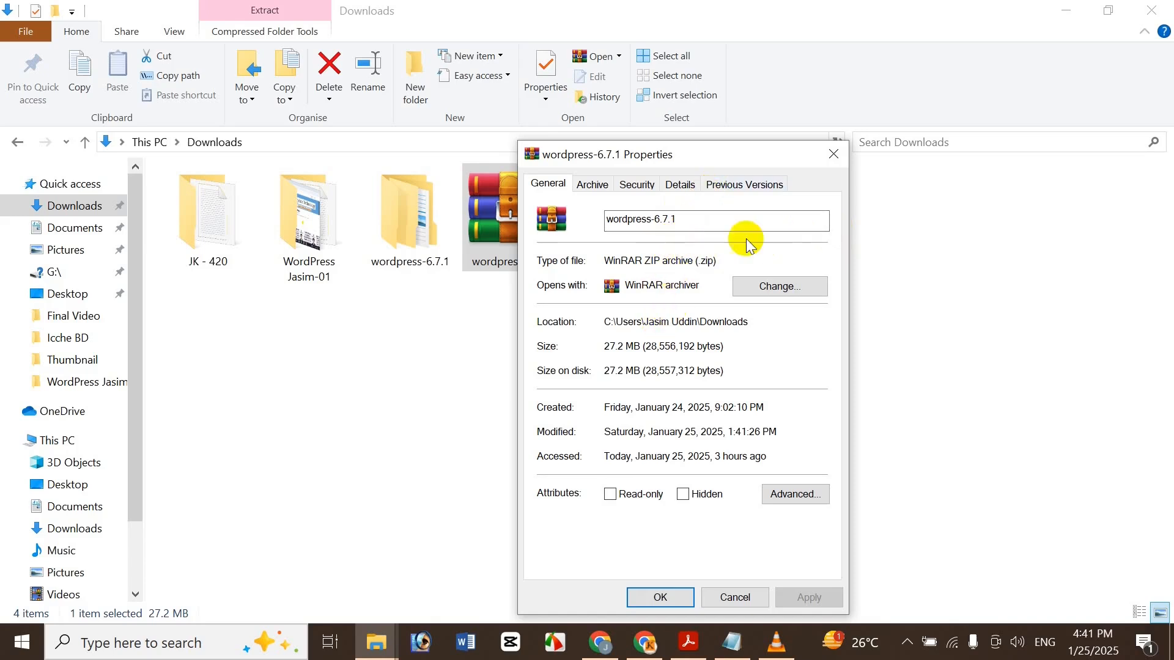
left_click(827, 151)
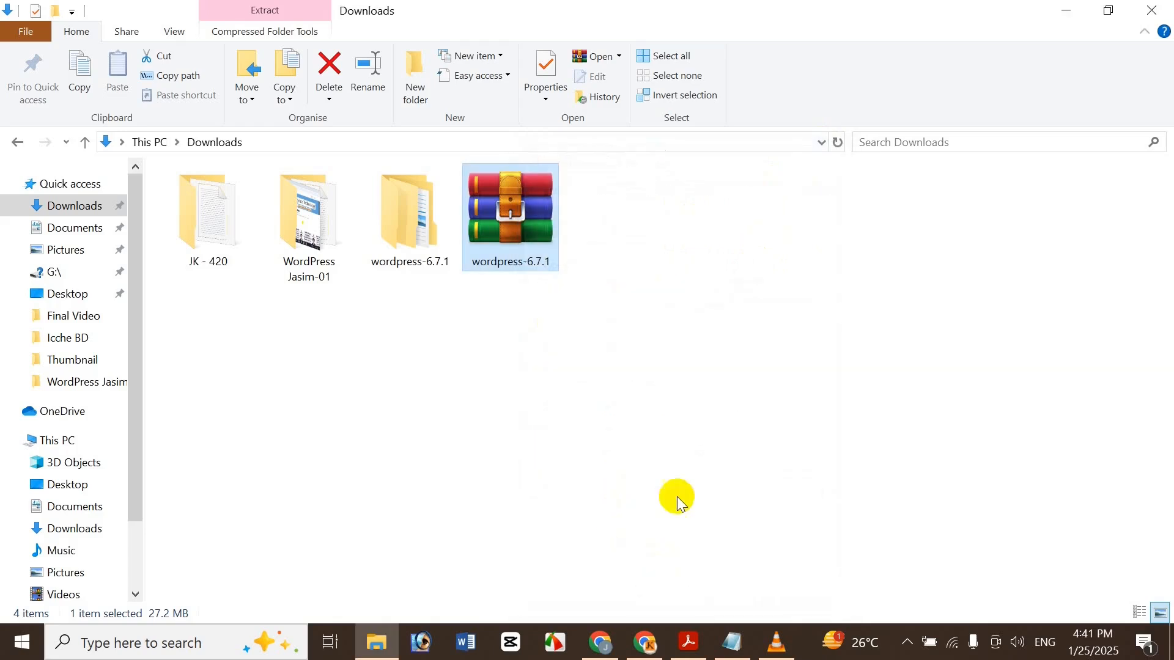
left_click(600, 642)
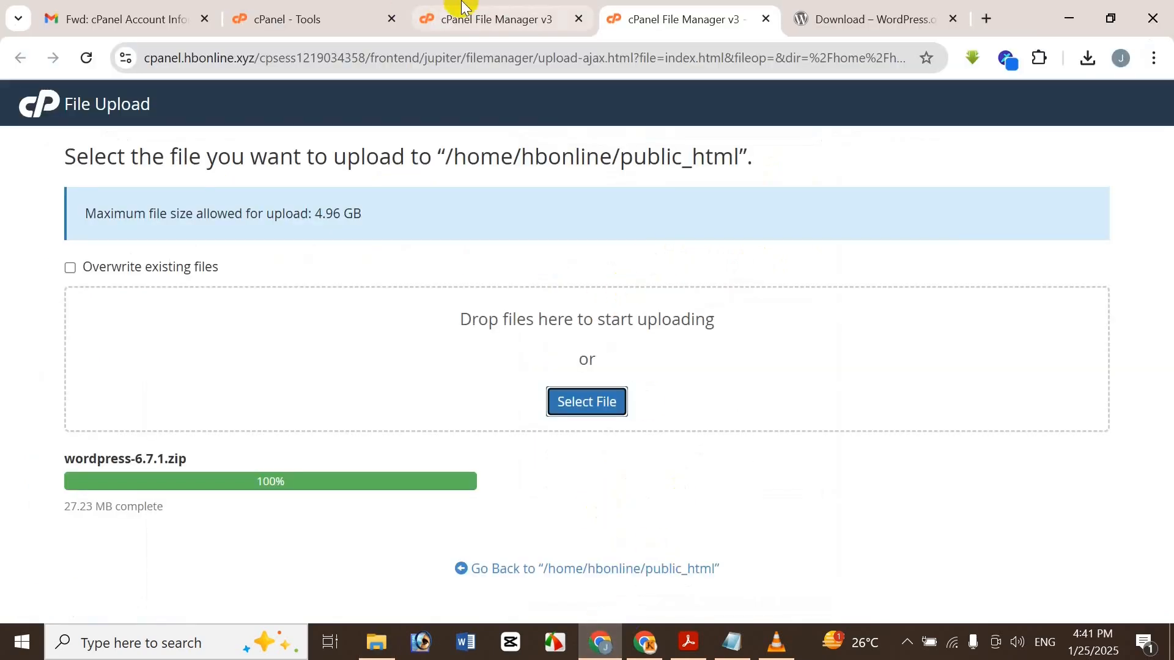
left_click(535, 23)
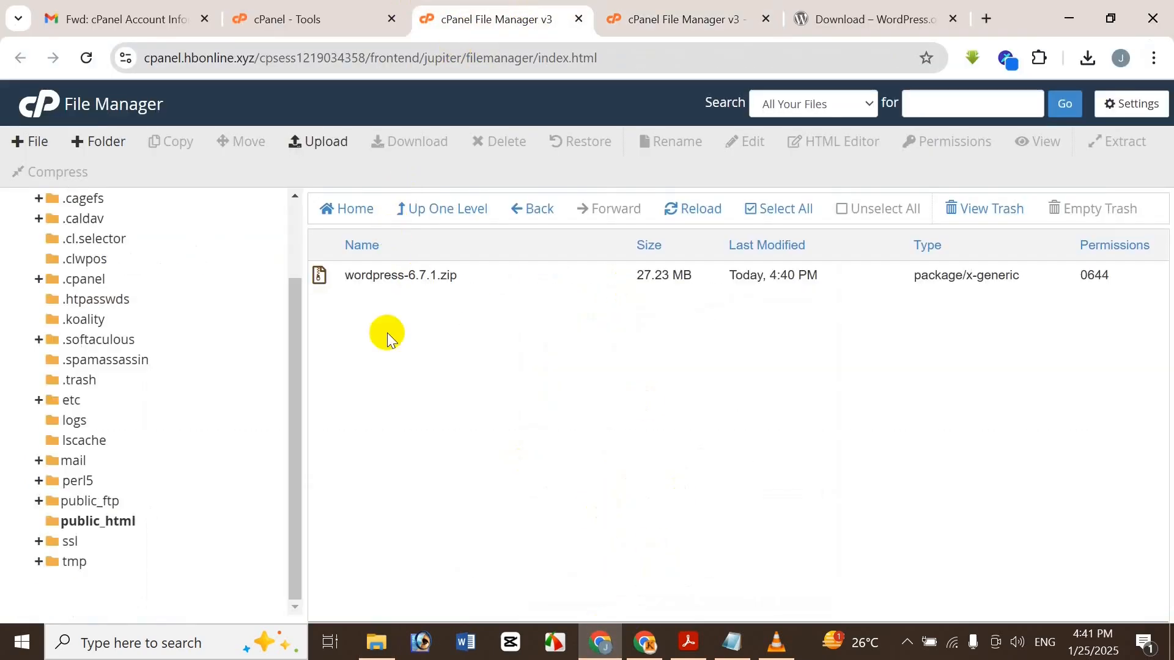
left_click(375, 649)
Pack the extracted wordpress-6.7.1 folder into an archive with the default settings.
left_click(426, 228)
right_click(426, 227)
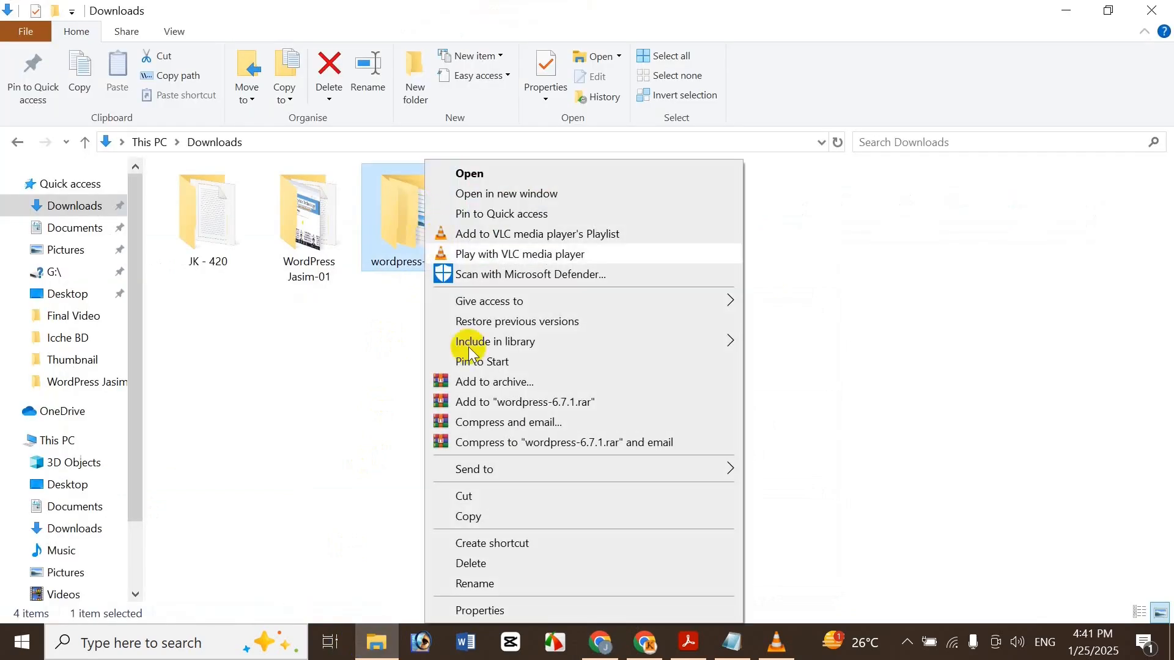
left_click(485, 382)
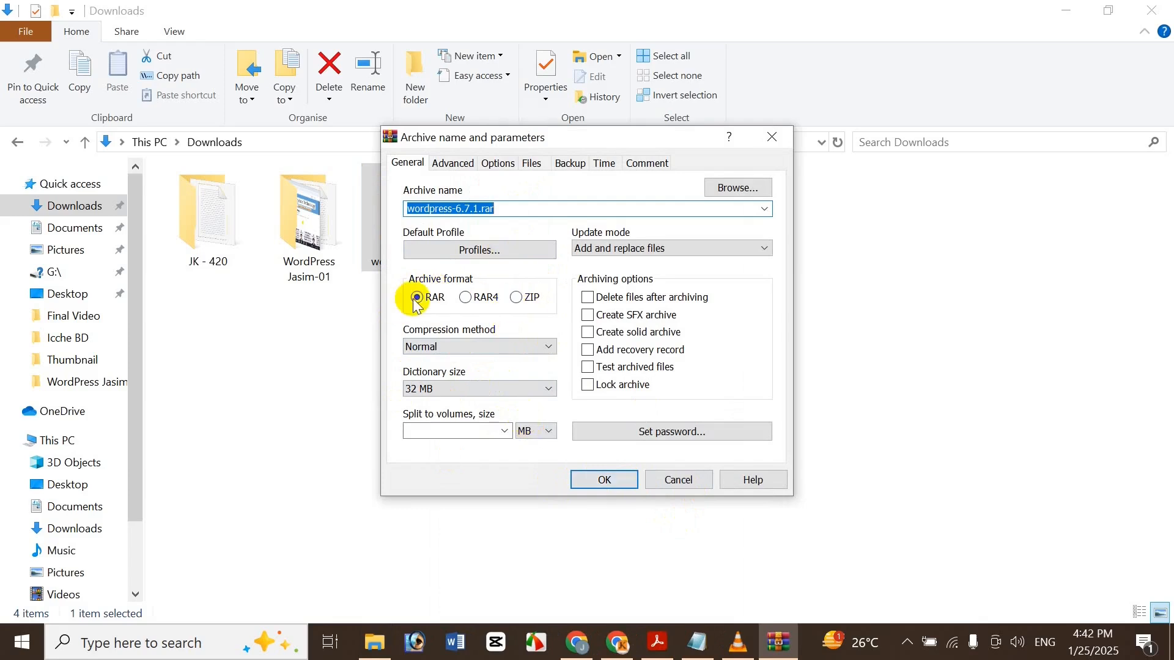
left_click(610, 482)
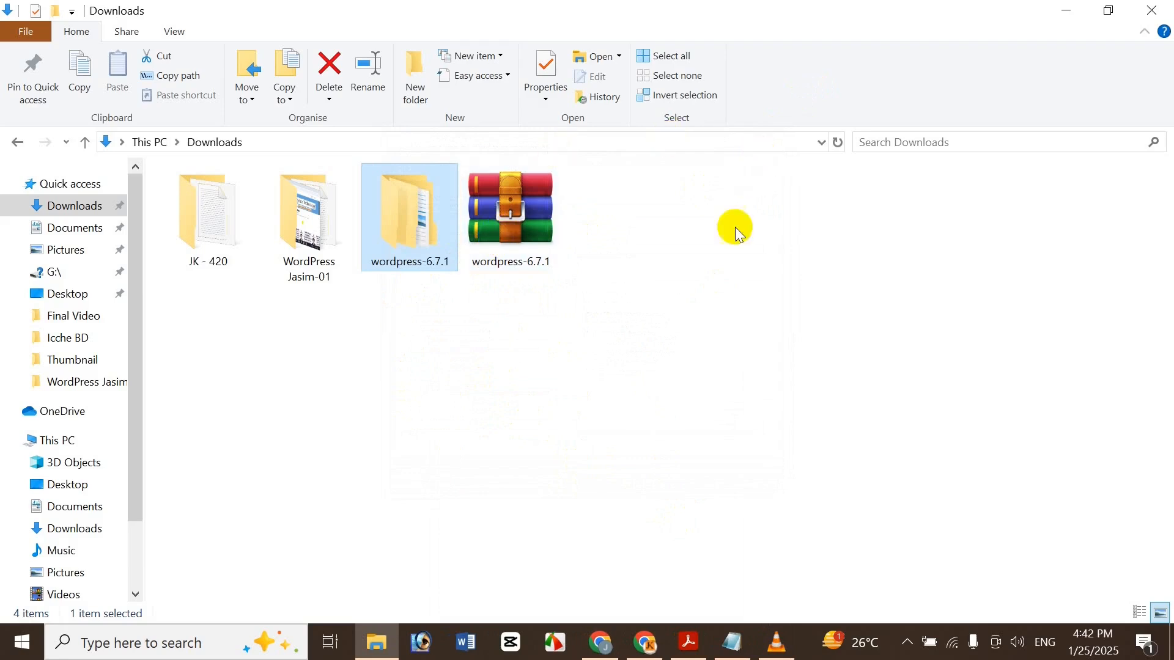
Extract wordpress-6.7.1.zip into /public_html and close the extraction results.
left_click(601, 642)
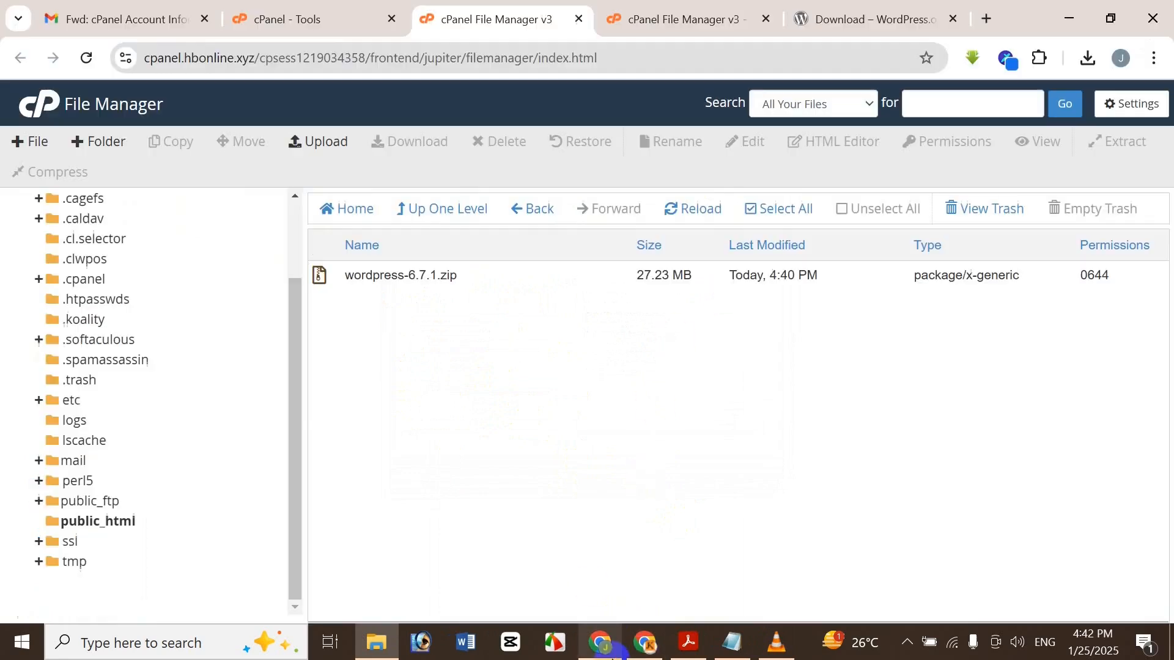
left_click(644, 12)
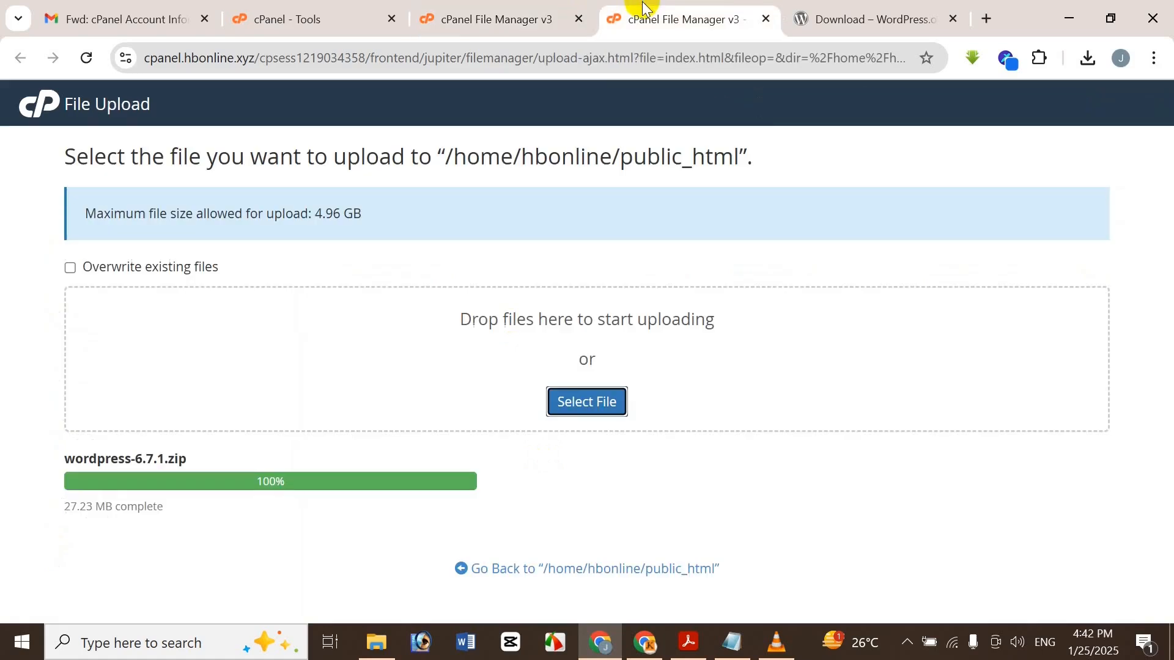
left_click(528, 8)
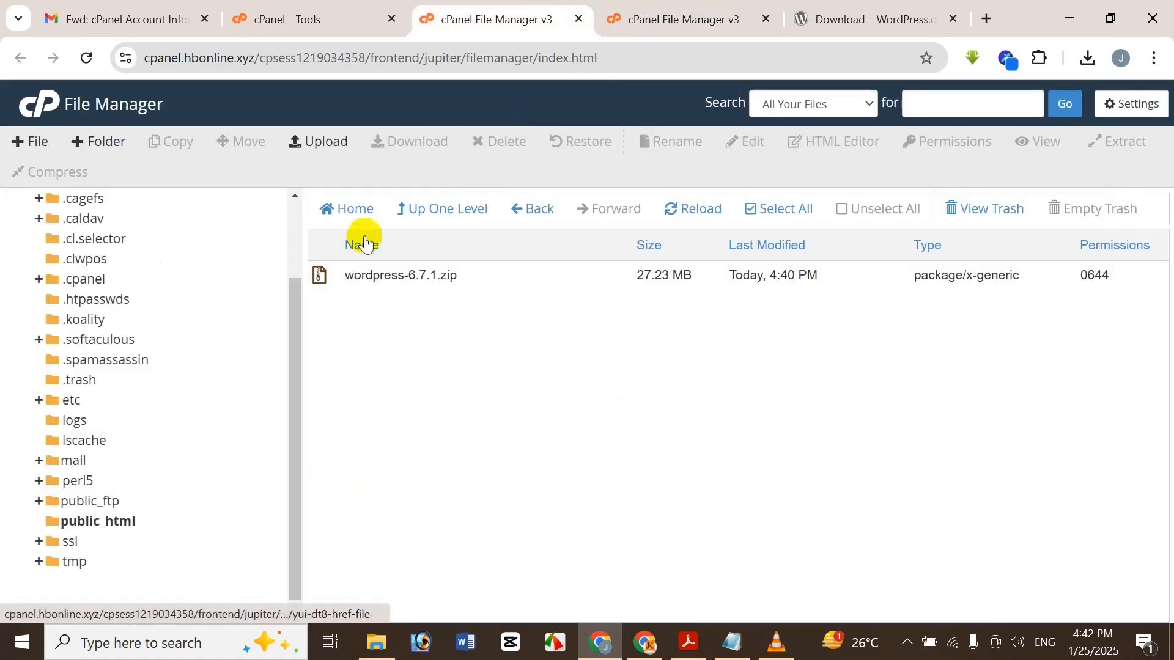
left_click(389, 276)
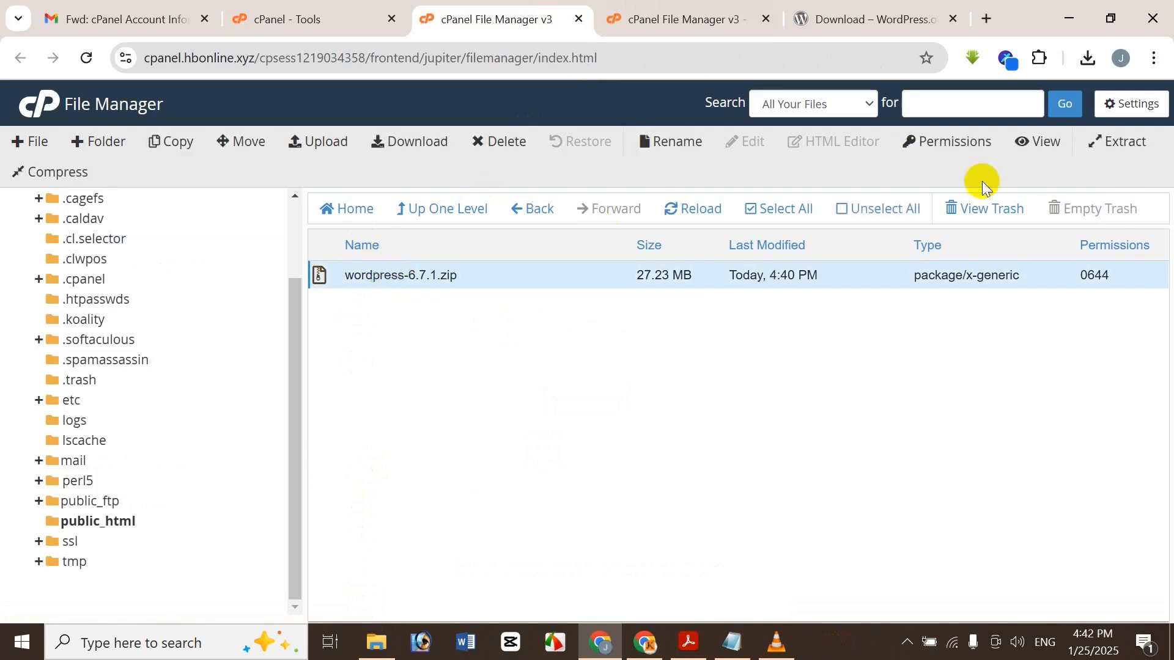
left_click(1128, 141)
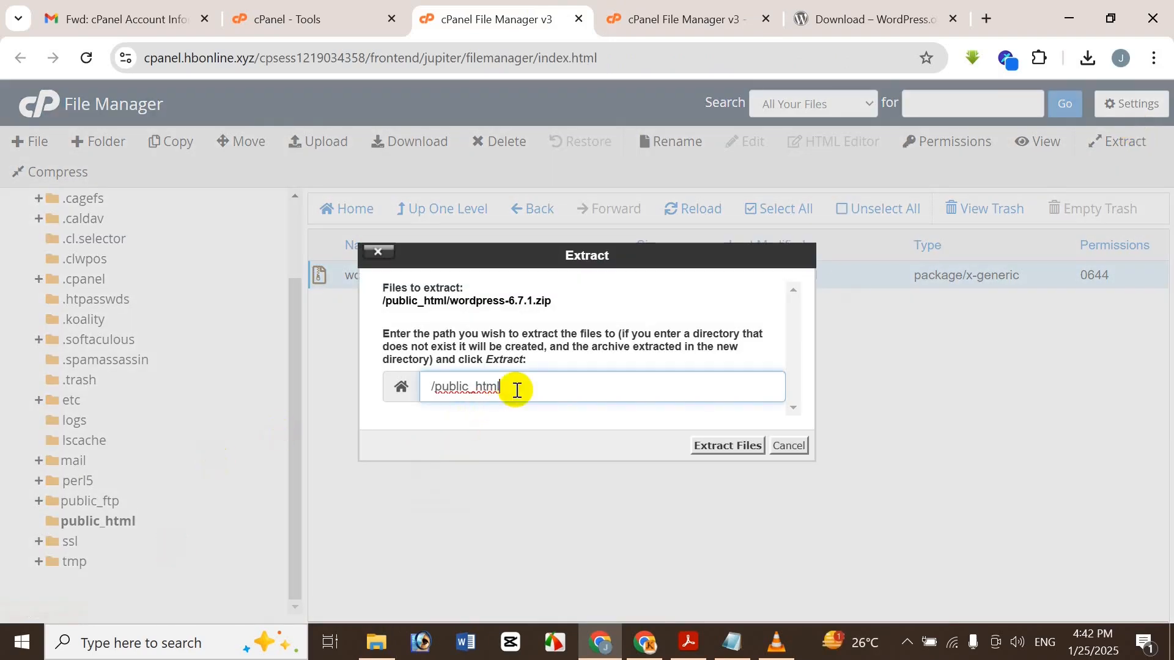
left_click(753, 452)
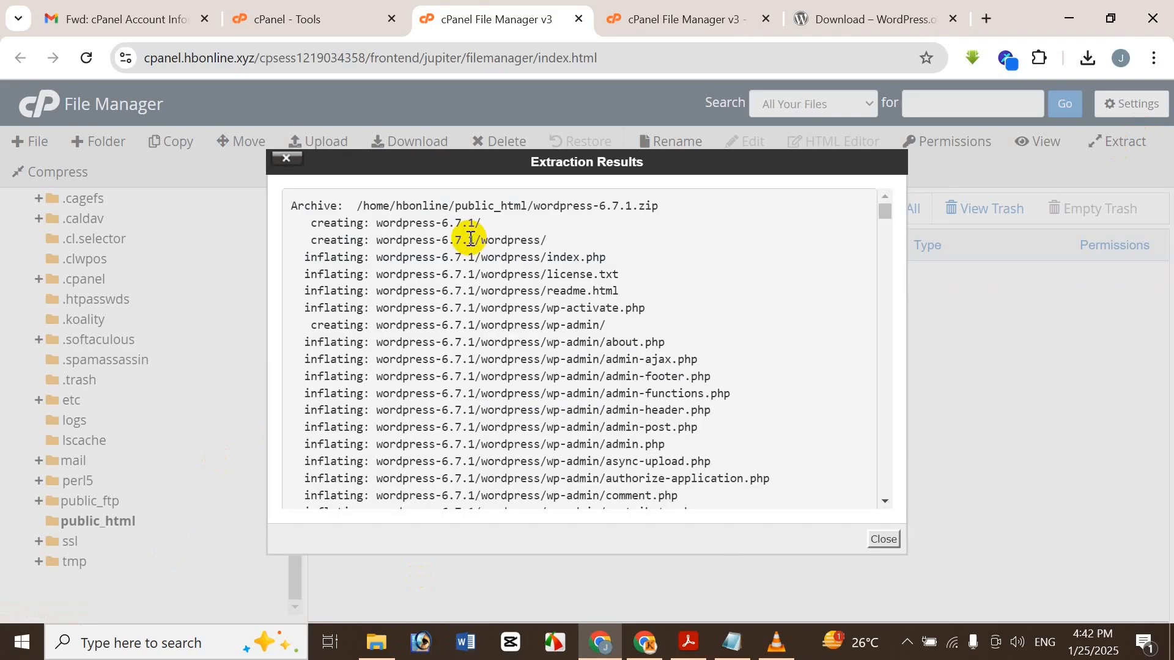
left_click(292, 159)
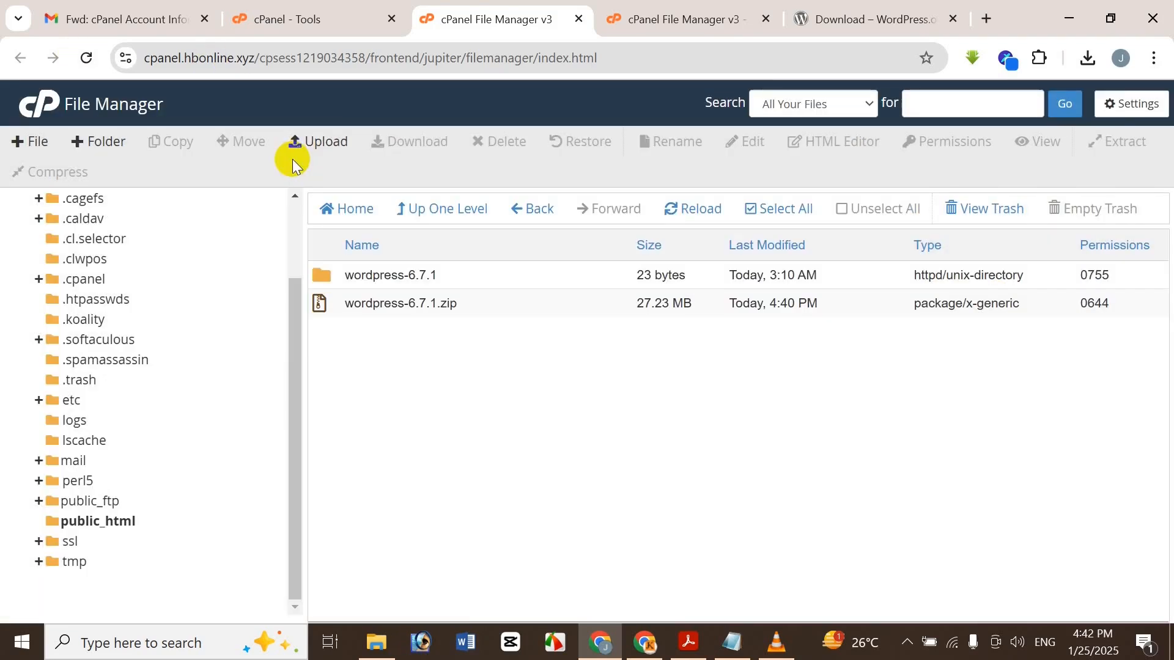
Open wordpress-6.7.1/wordpress and select all its files and folders.
double_click(412, 275)
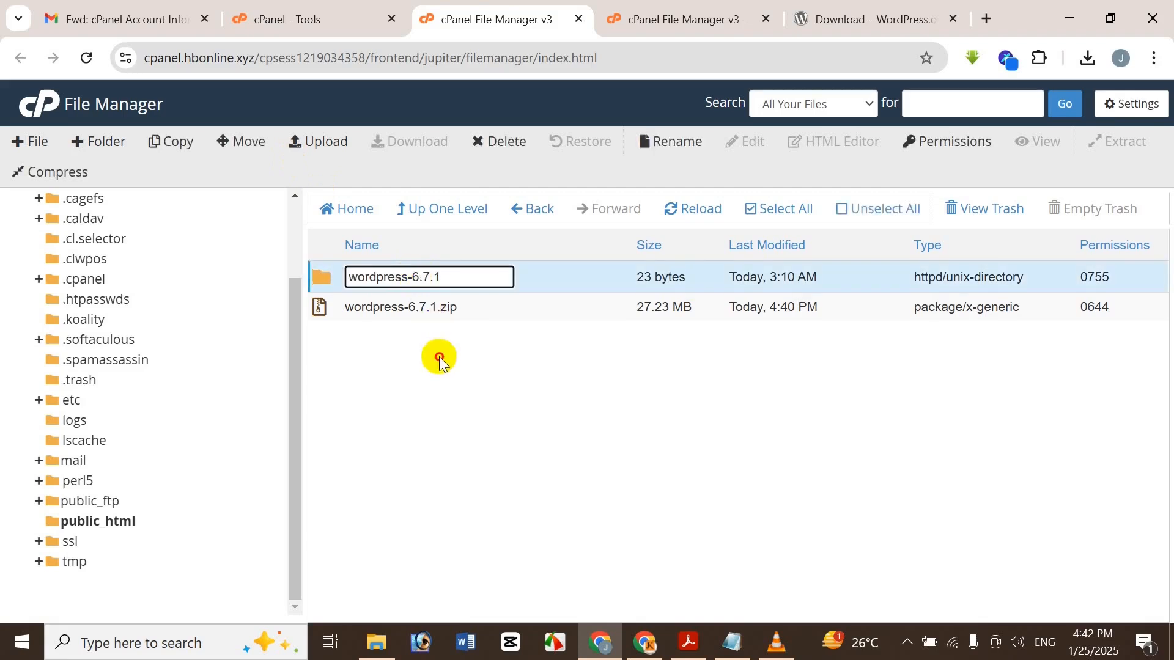
double_click(321, 275)
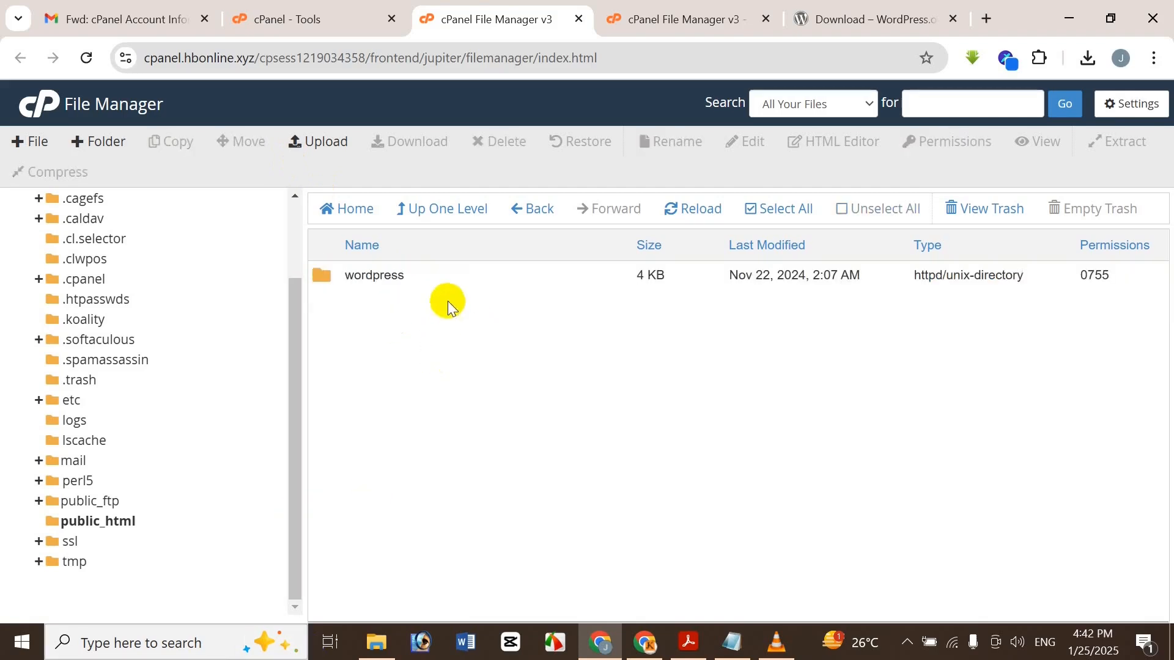
left_click(324, 278)
double_click(324, 280)
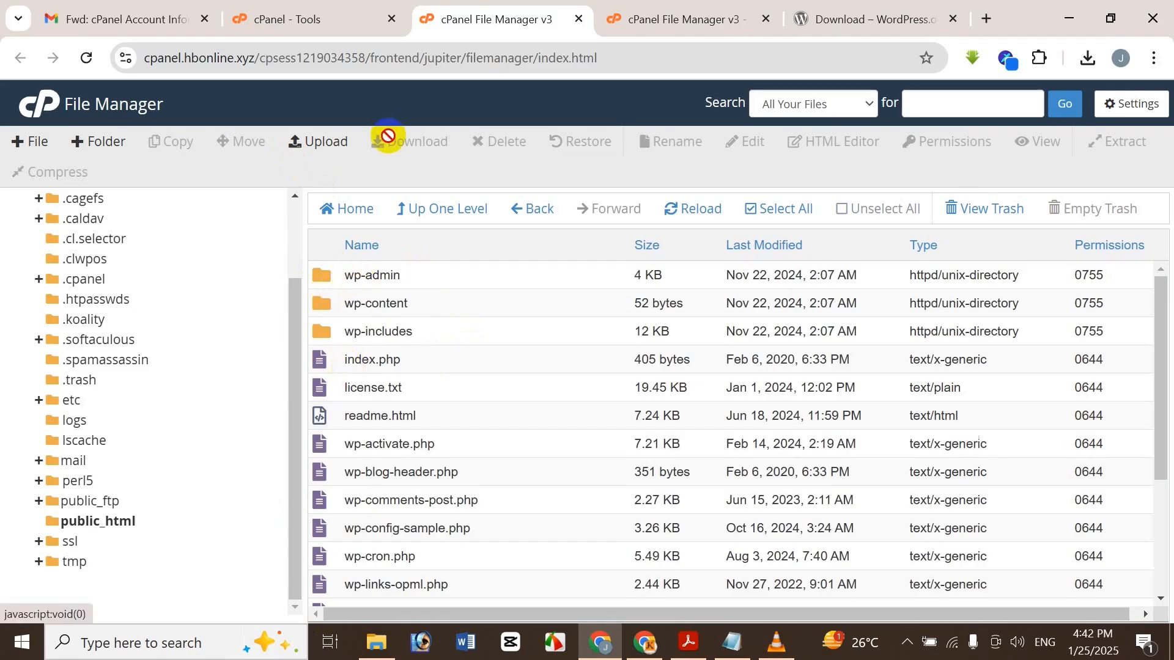
left_click(760, 223)
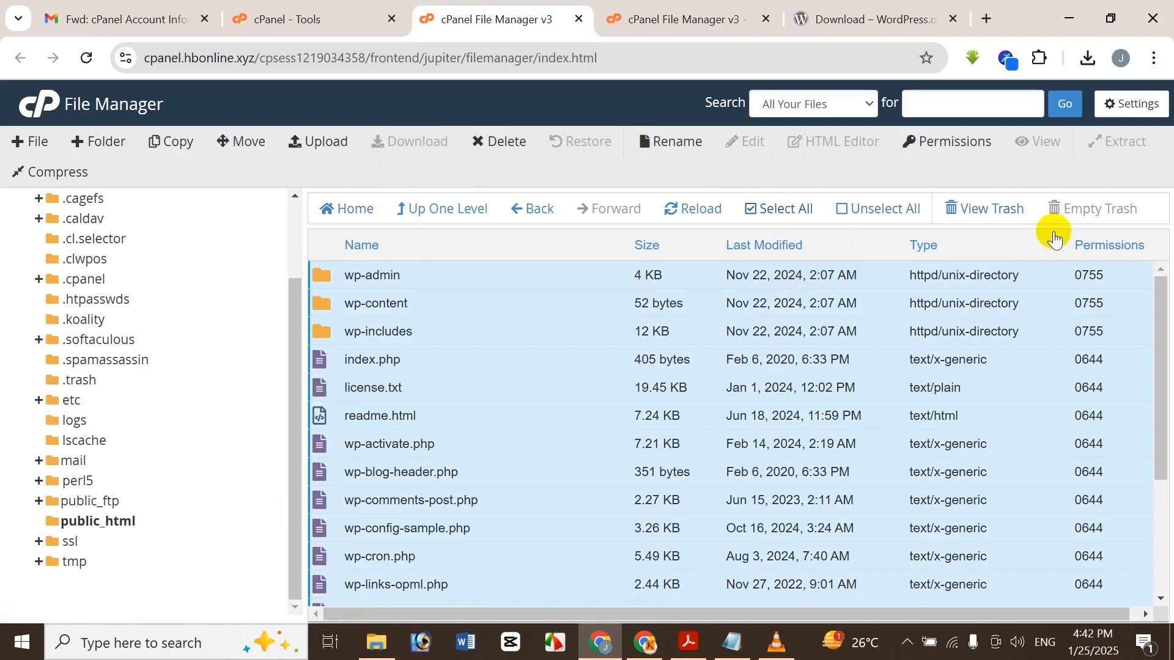
Move the selected files to /public_html/ and open public_html to check them.
left_click(243, 142)
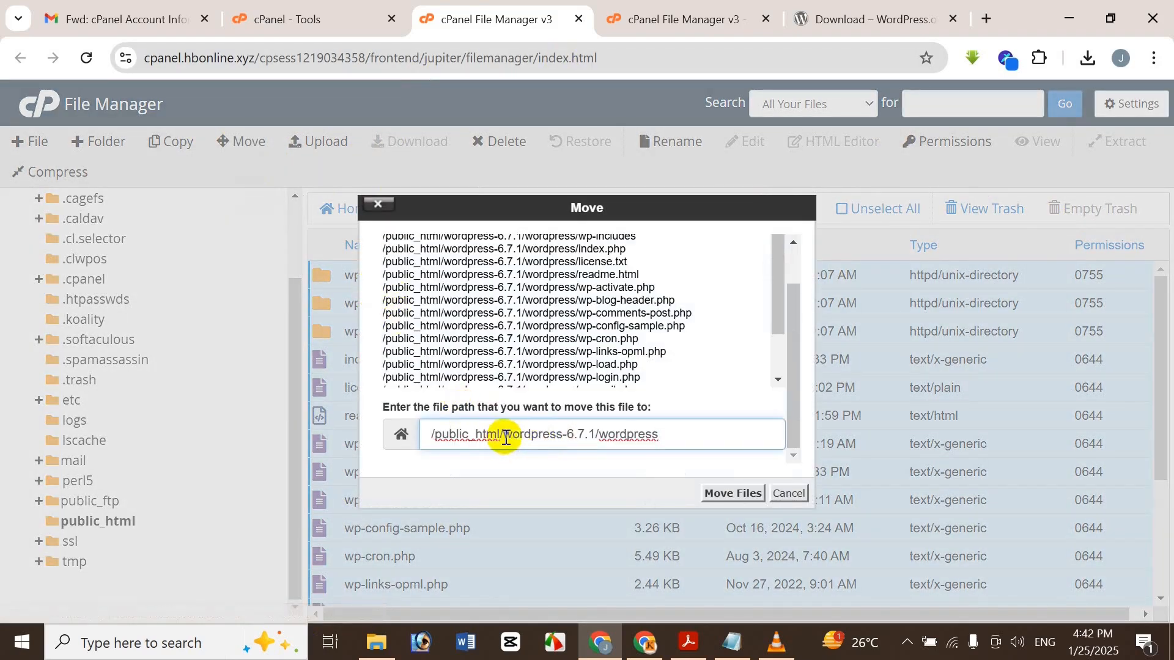
left_click_drag(503, 435, 972, 435)
key("BackSpace")
key("BackSpace")
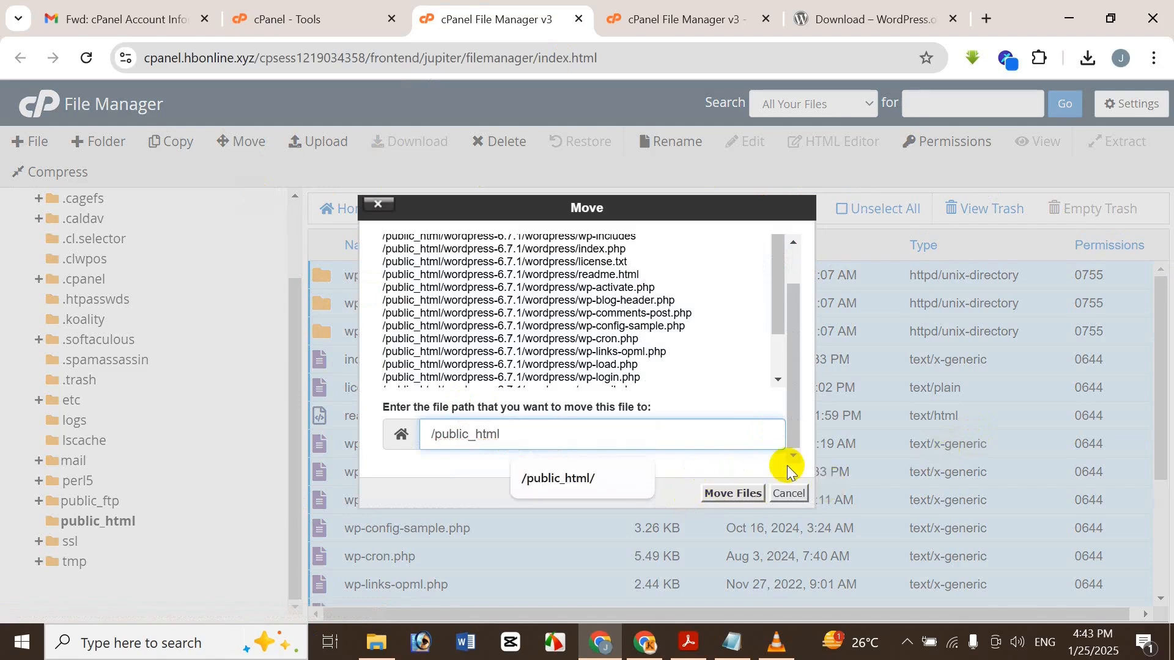
left_click(554, 478)
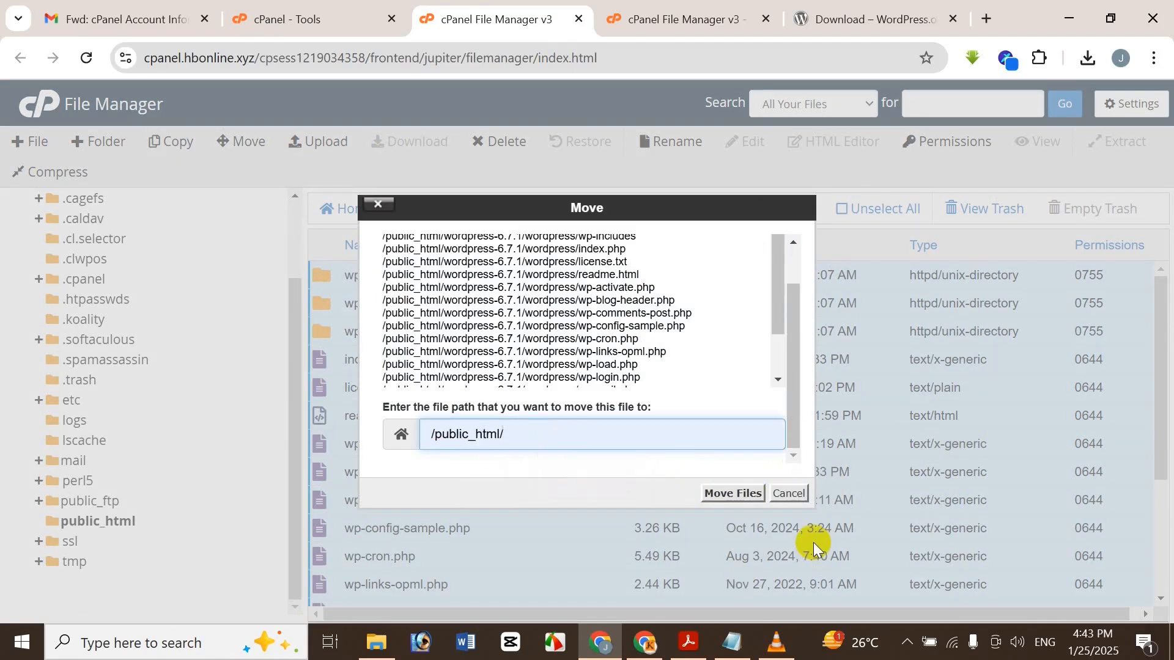
left_click(727, 499)
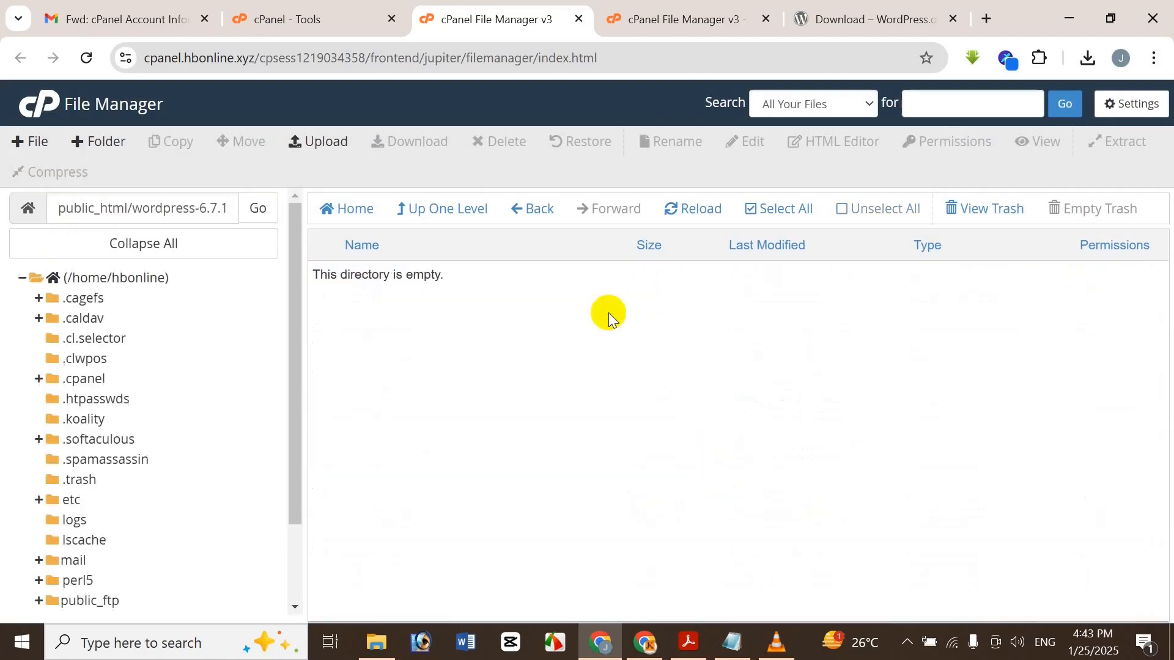
scroll(83, 563, "down", 3)
left_click(90, 525)
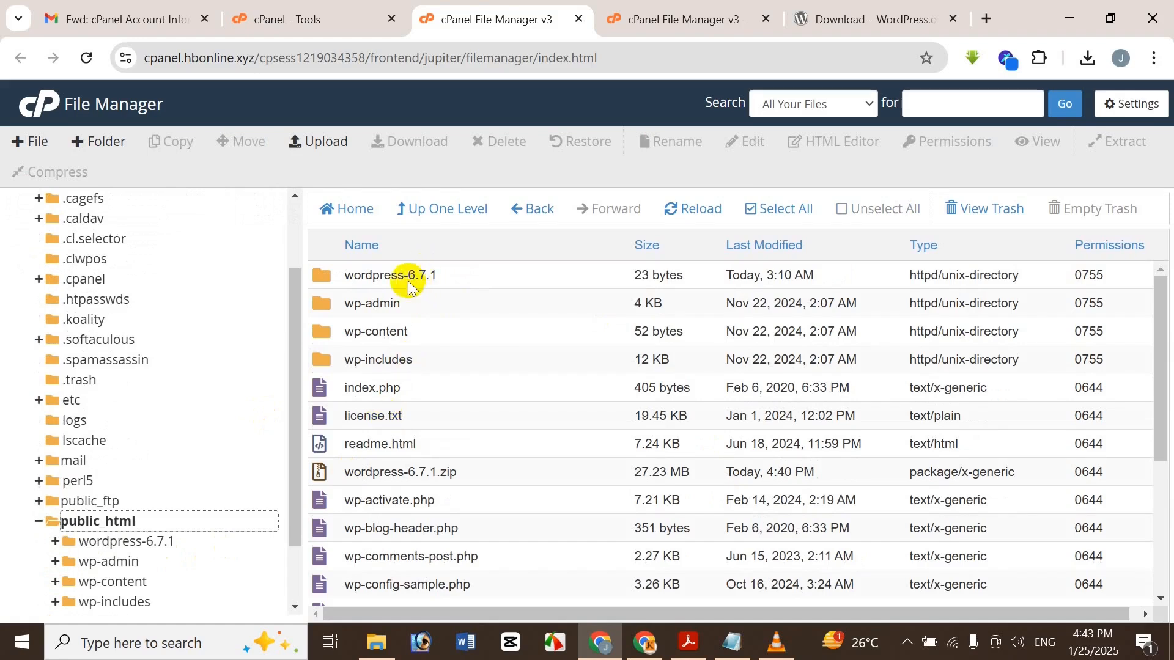
Permanently delete the leftover wordpress-6.7.1 folder from public_html.
left_click(323, 278)
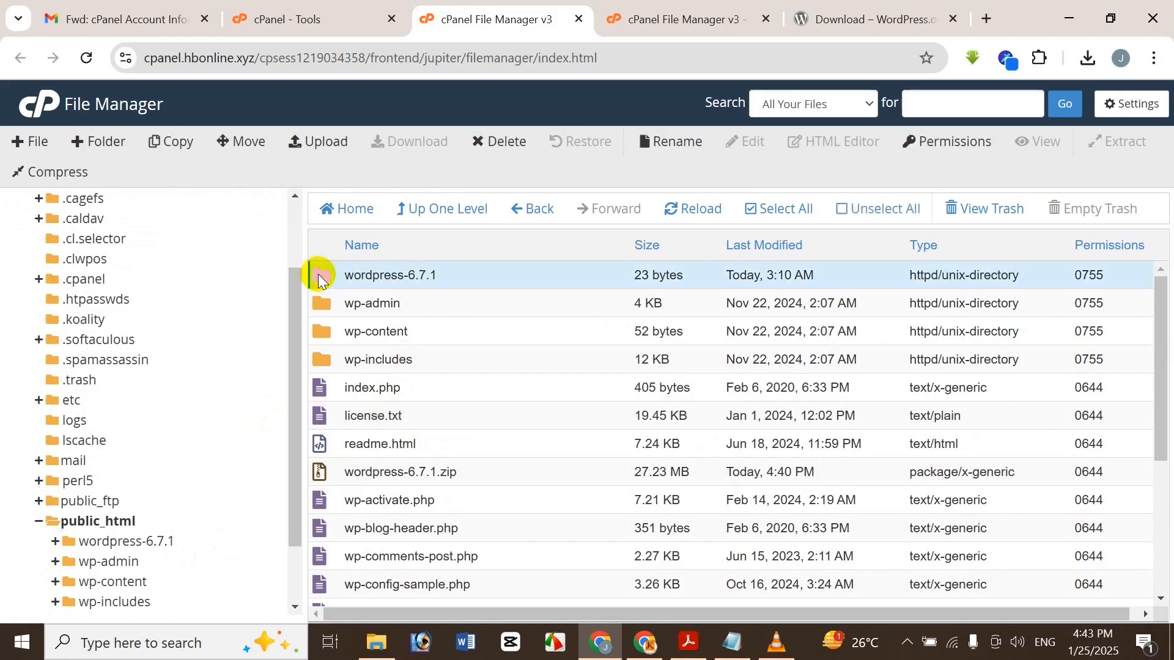
left_click(514, 152)
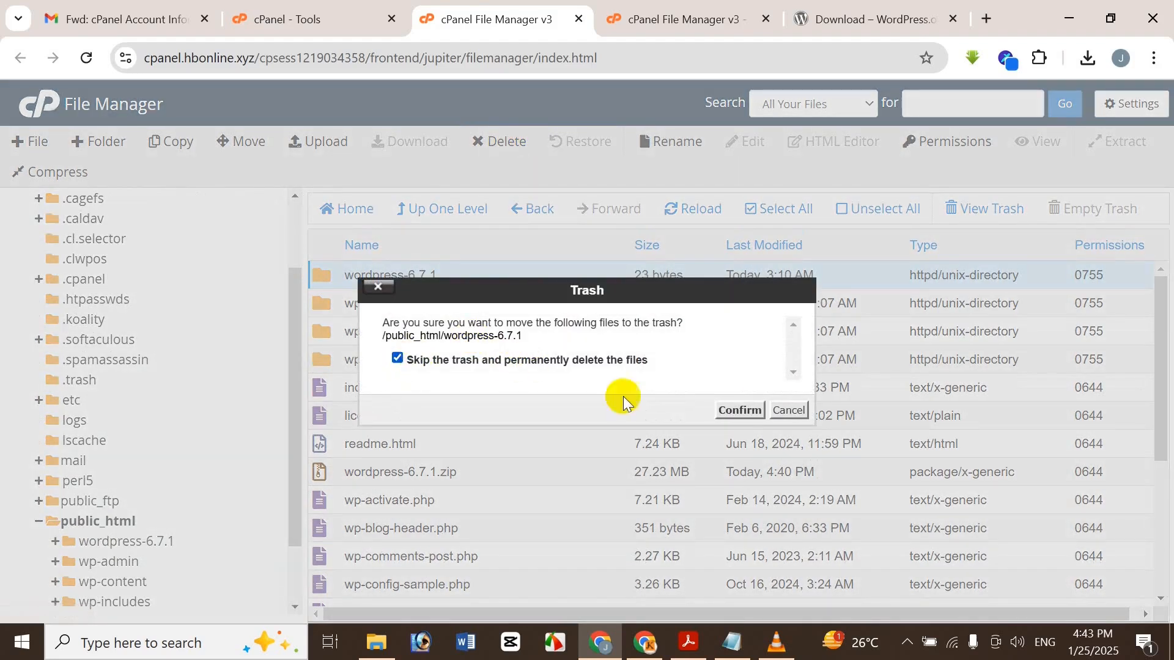
left_click(743, 408)
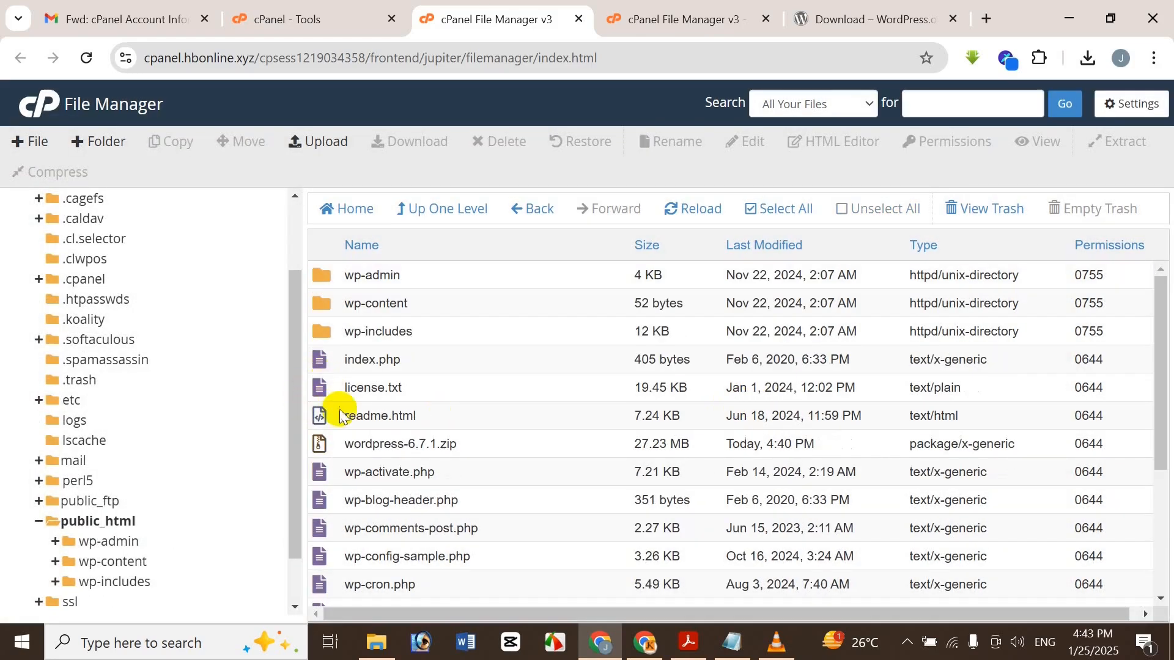
Permanently delete wordpress-6.7.1.zip from public_html.
left_click(322, 445)
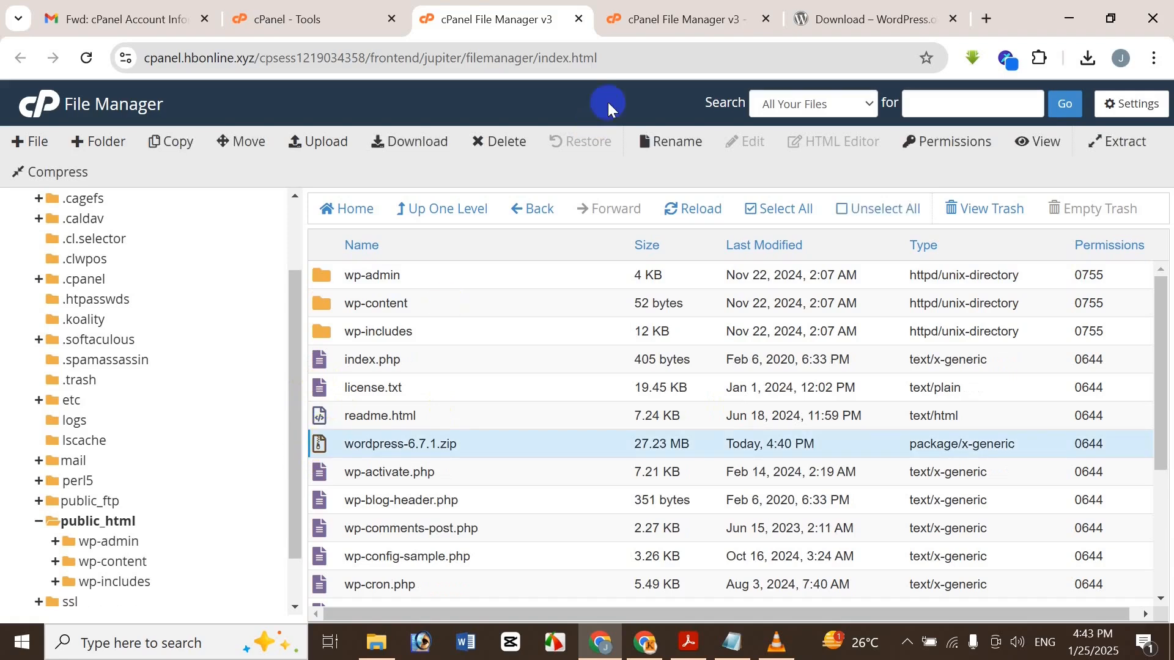
left_click(510, 153)
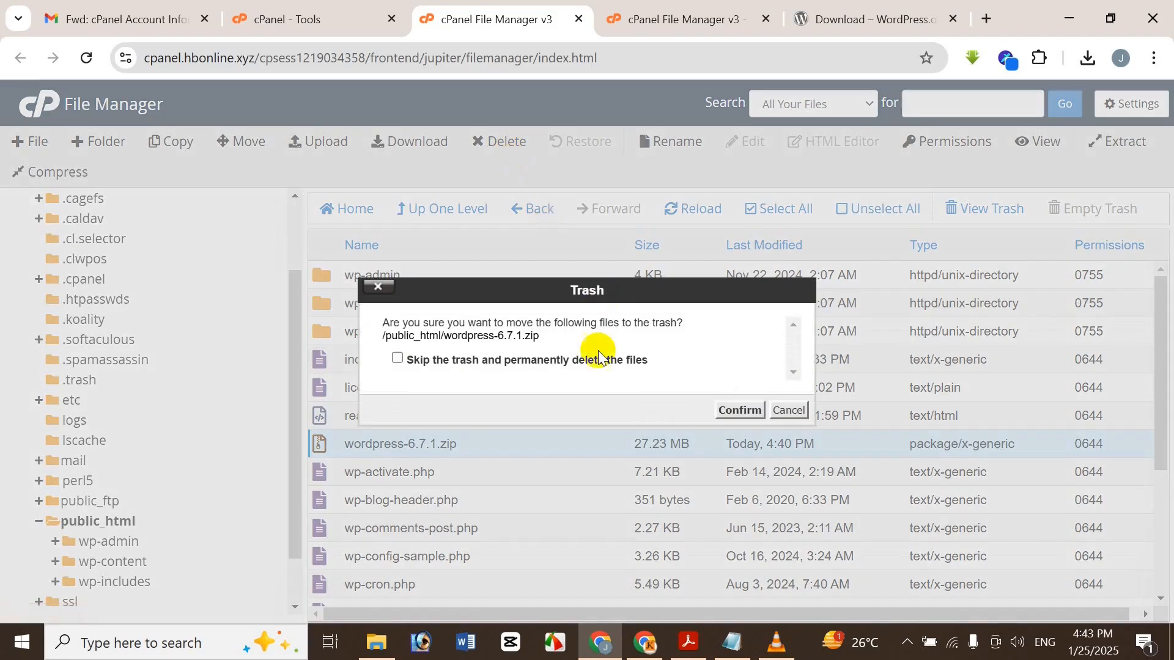
left_click(737, 409)
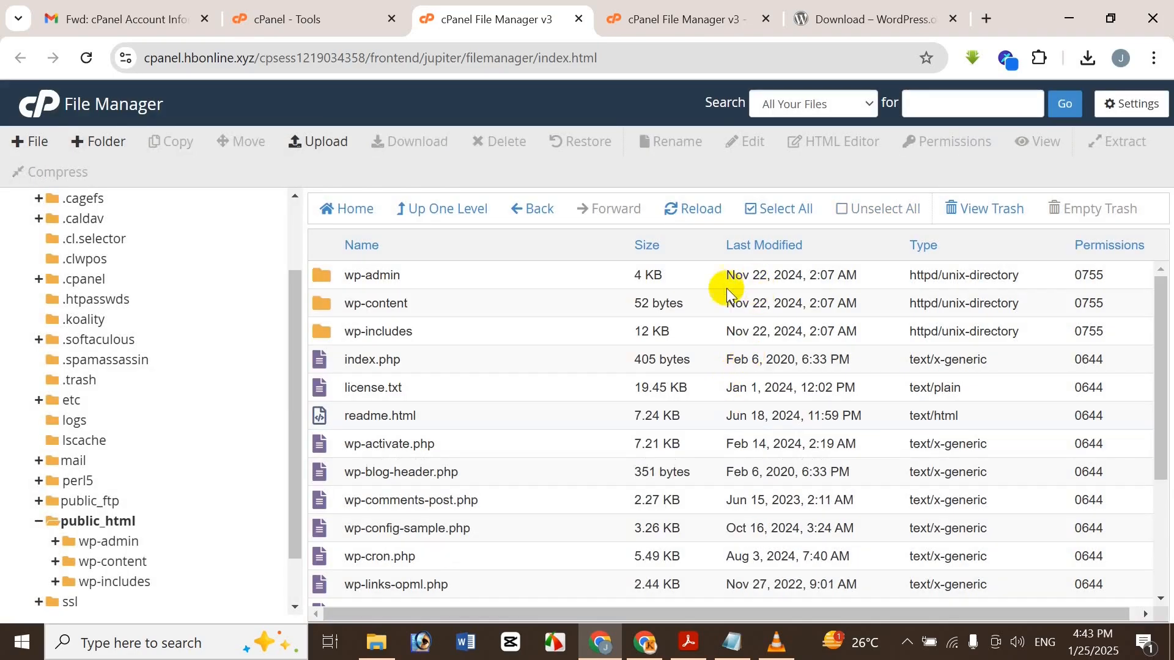
scroll(660, 346, "down", 1)
scroll(663, 313, "up", 1)
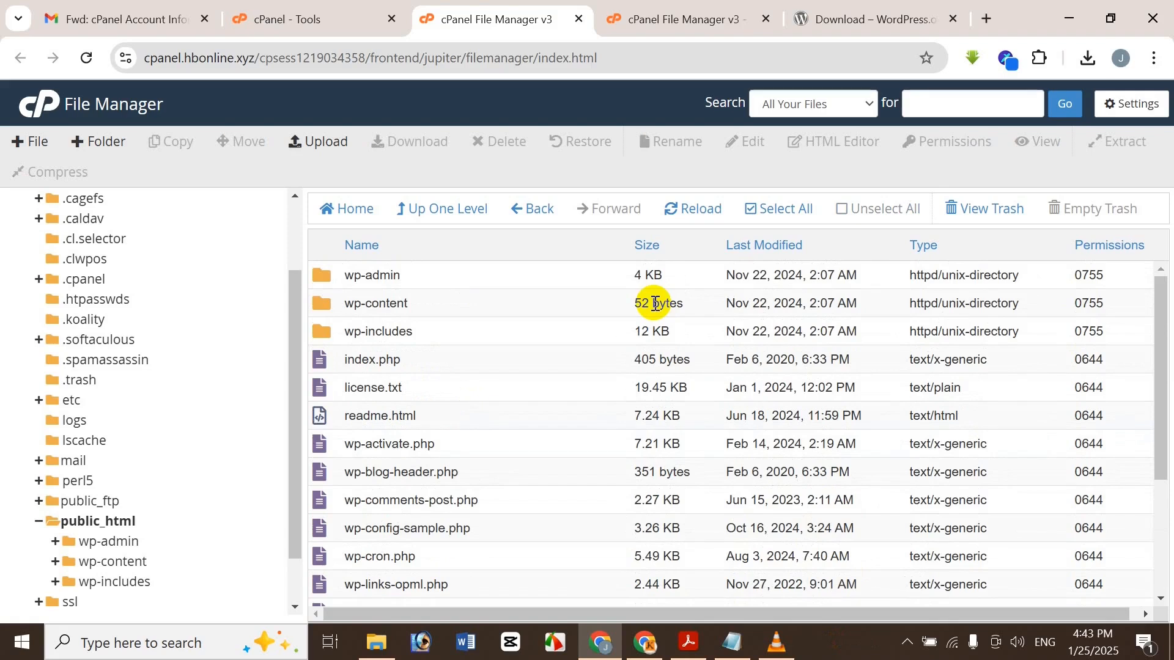
Close the wordpress.org download tab and the finished file upload tab.
left_click(284, 18)
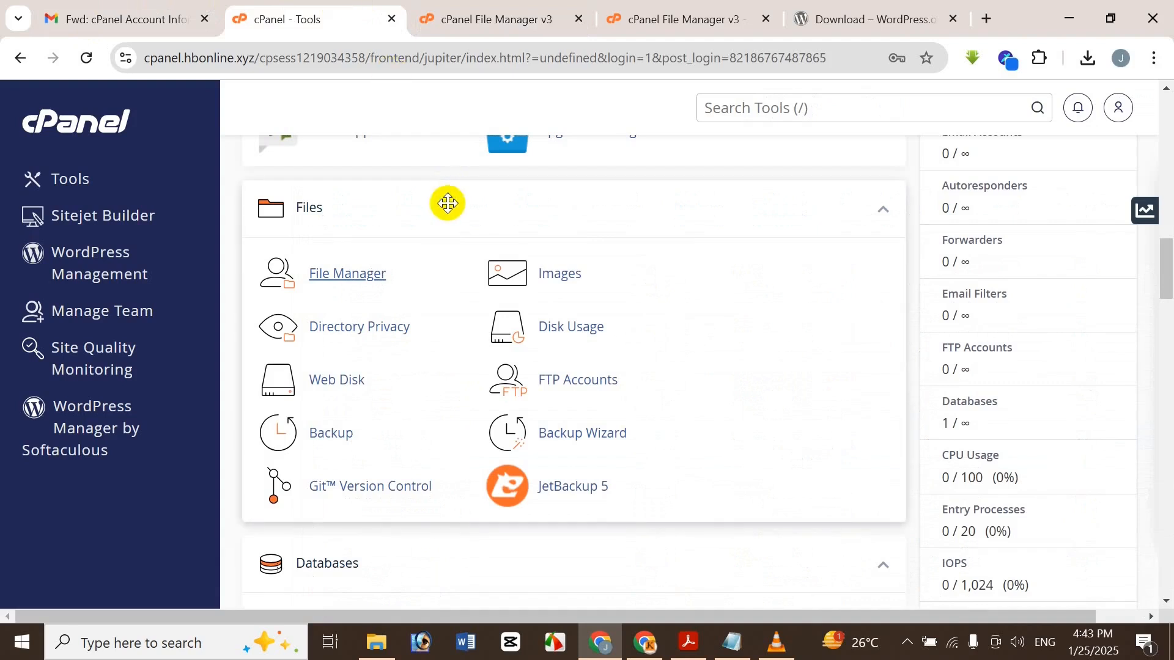
scroll(448, 207, "down", 4)
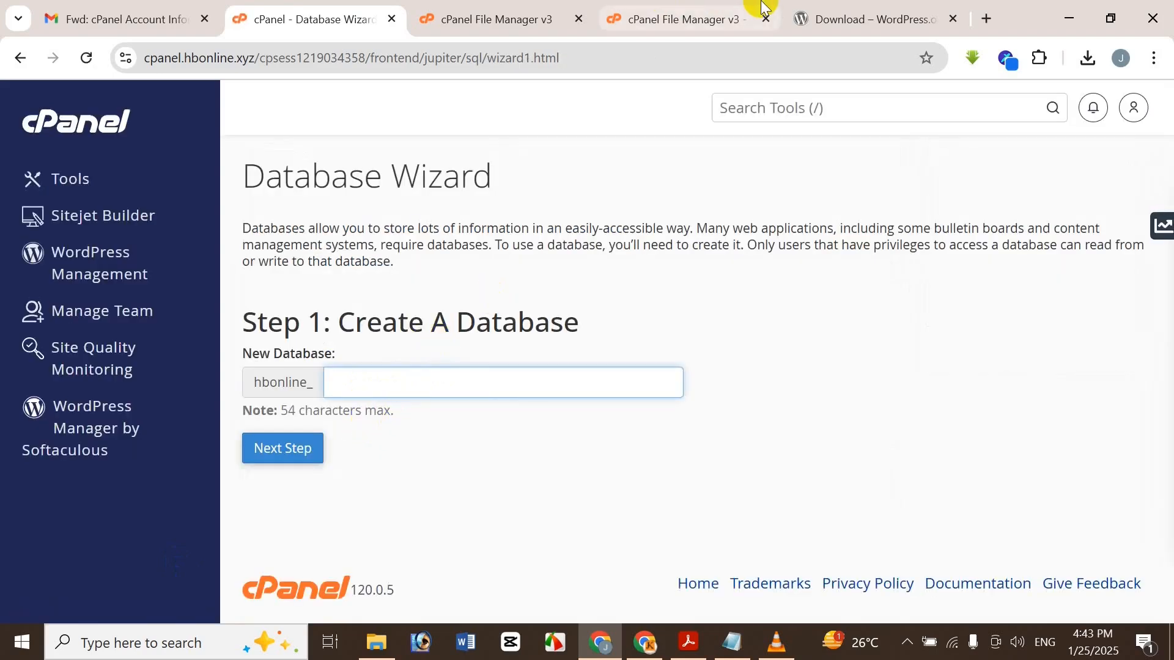
left_click(686, 21)
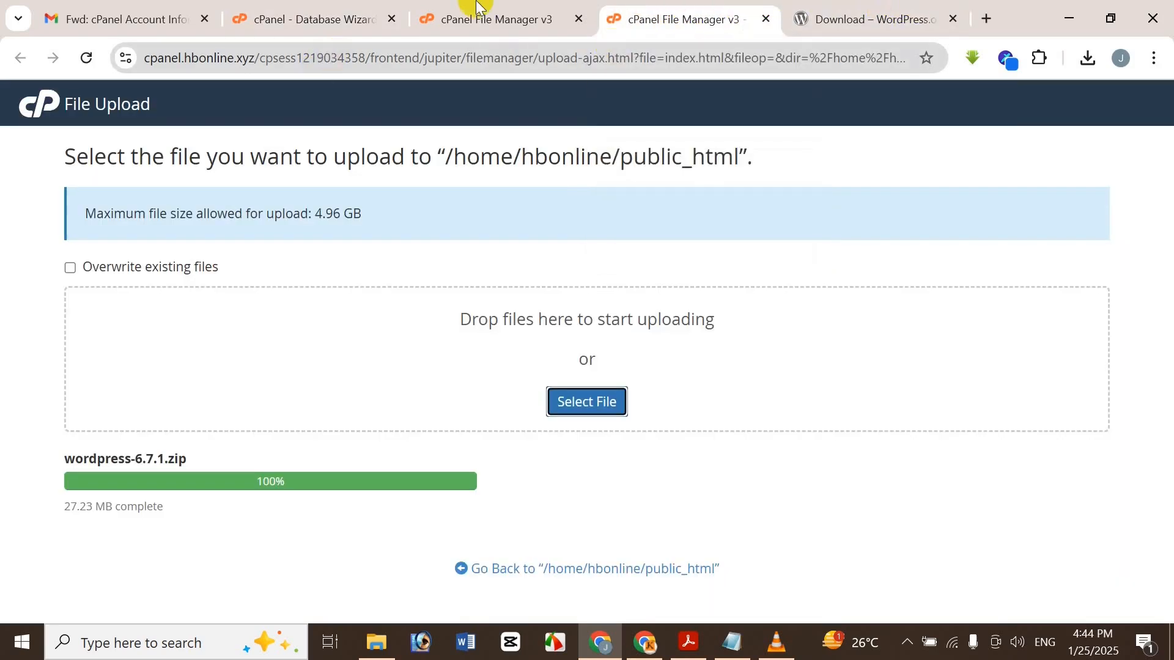
left_click(847, 18)
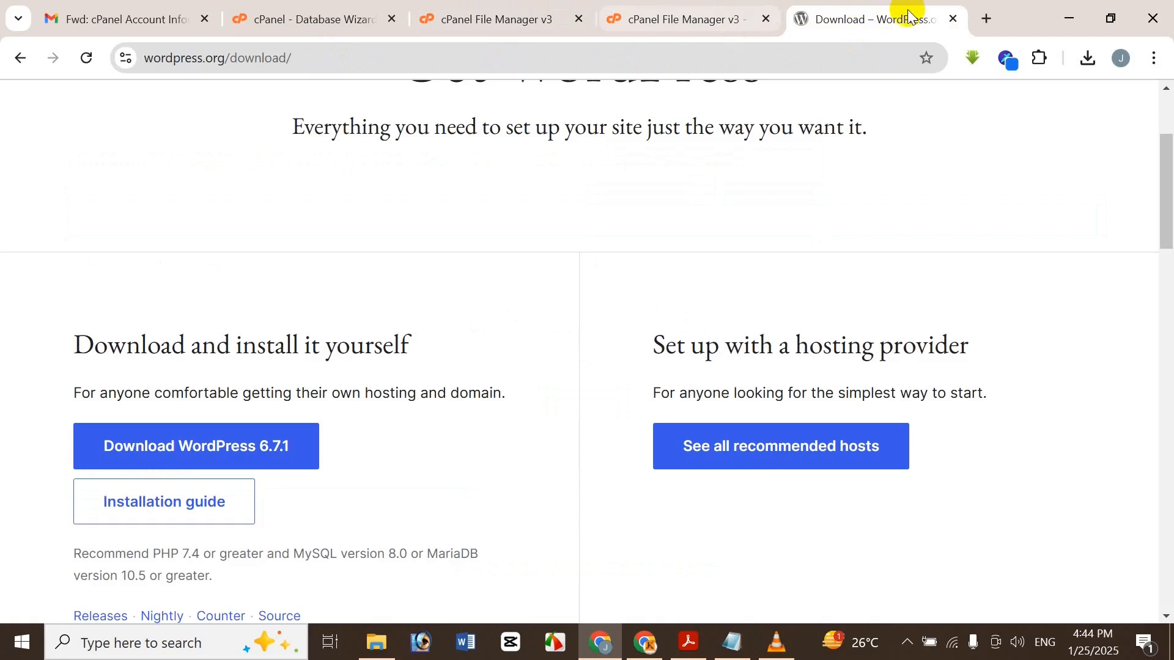
left_click(955, 20)
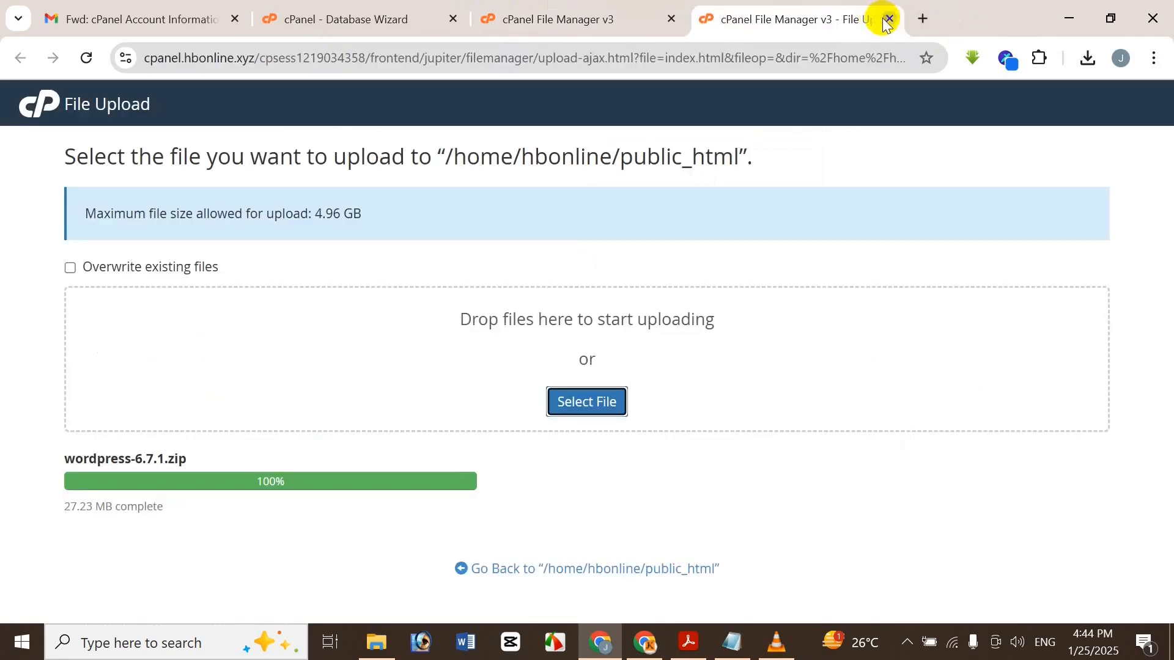
left_click(888, 19)
Load hbonline.xyz/wp-admin in a new tab to start WordPress setup.
left_click(706, 20)
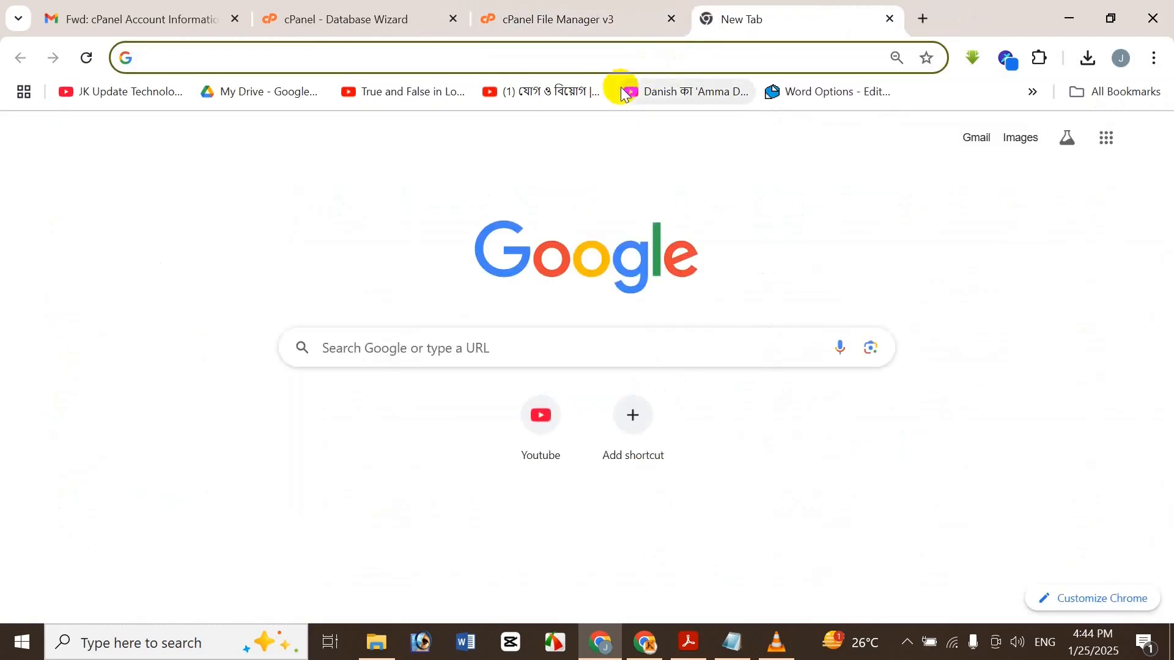
type("h")
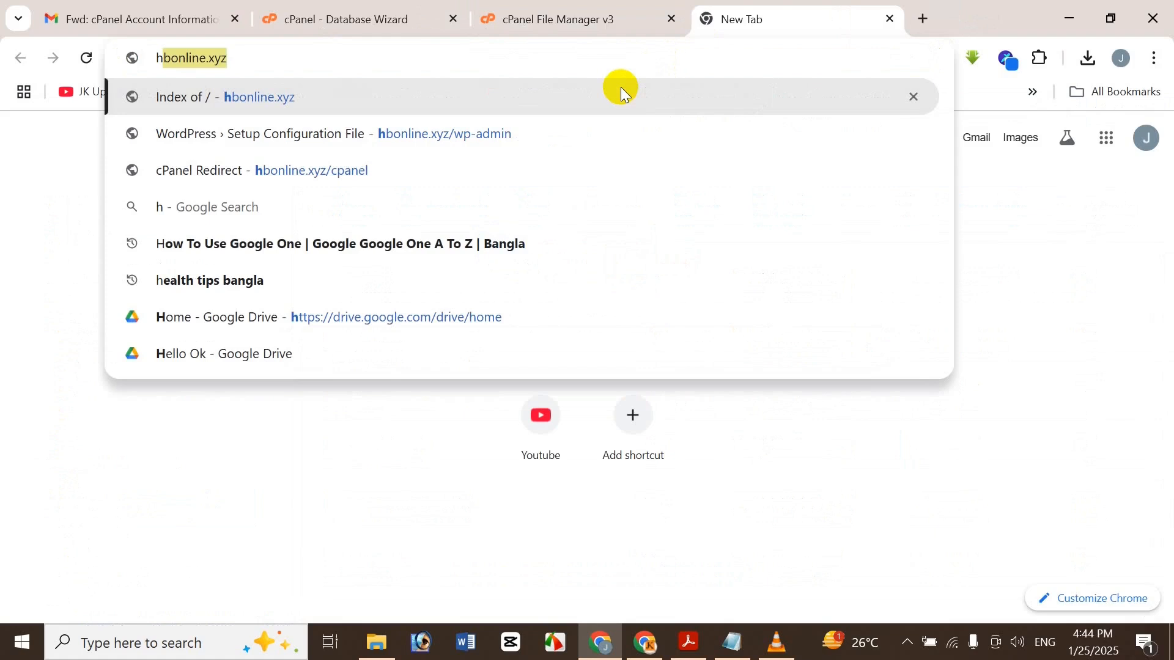
key("Right")
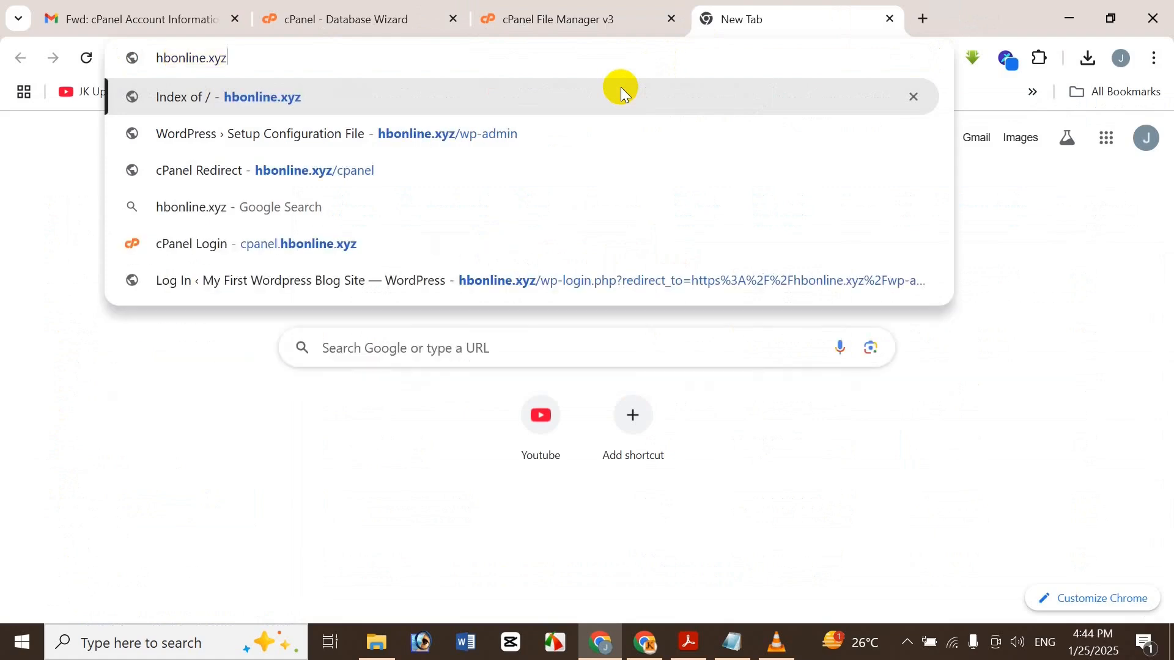
type("/")
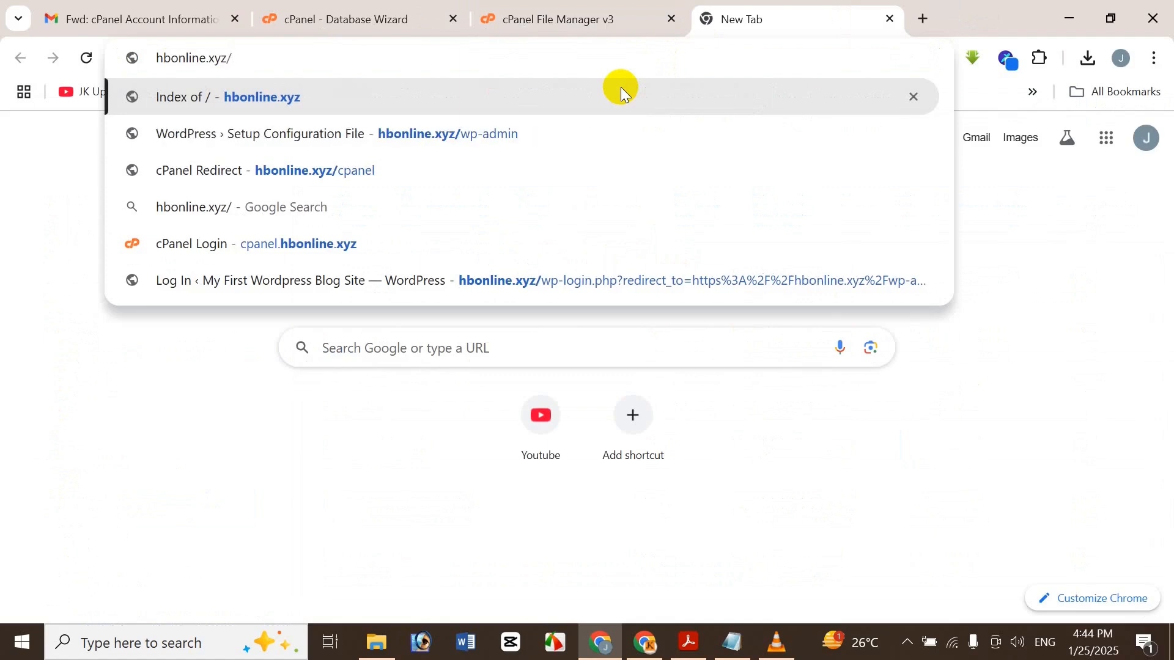
type("w")
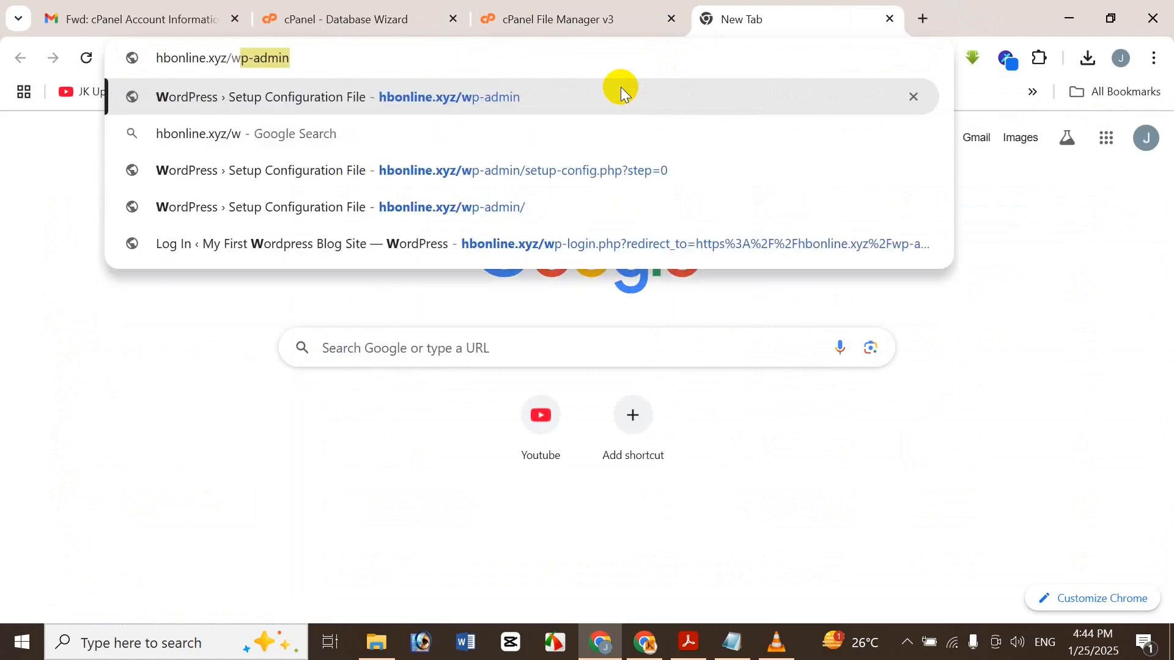
type("o")
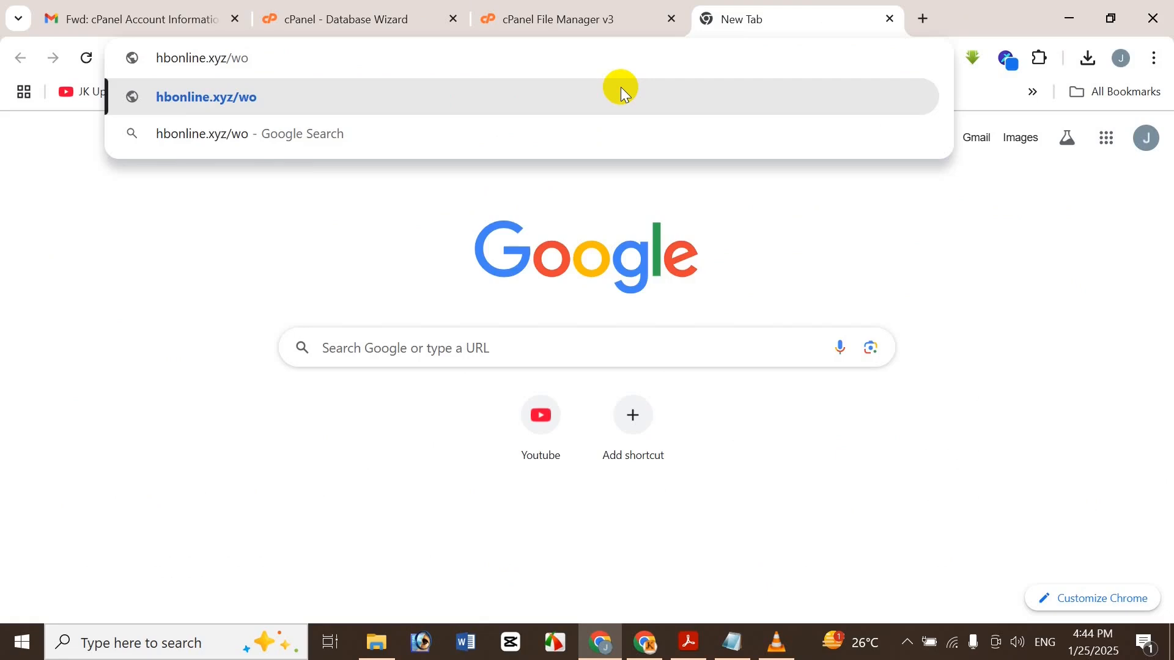
key("BackSpace")
type("p")
key("Return")
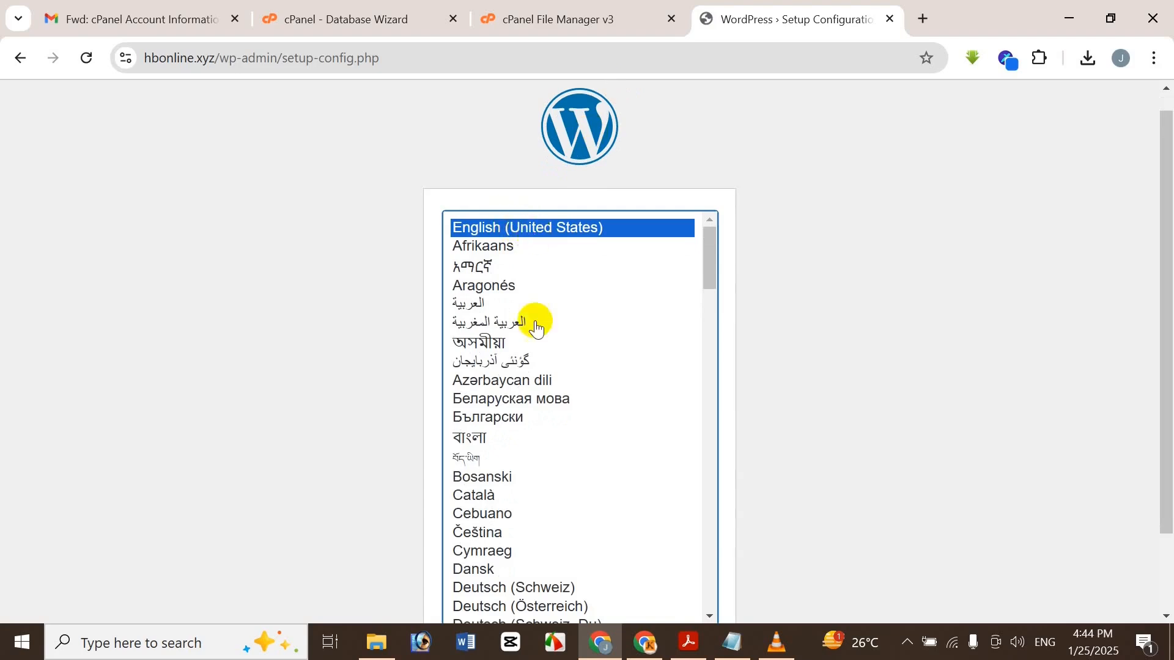
Continue the setup with English (United States) as the language.
scroll(532, 320, "down", 10)
scroll(742, 472, "up", 1)
scroll(639, 391, "up", 10)
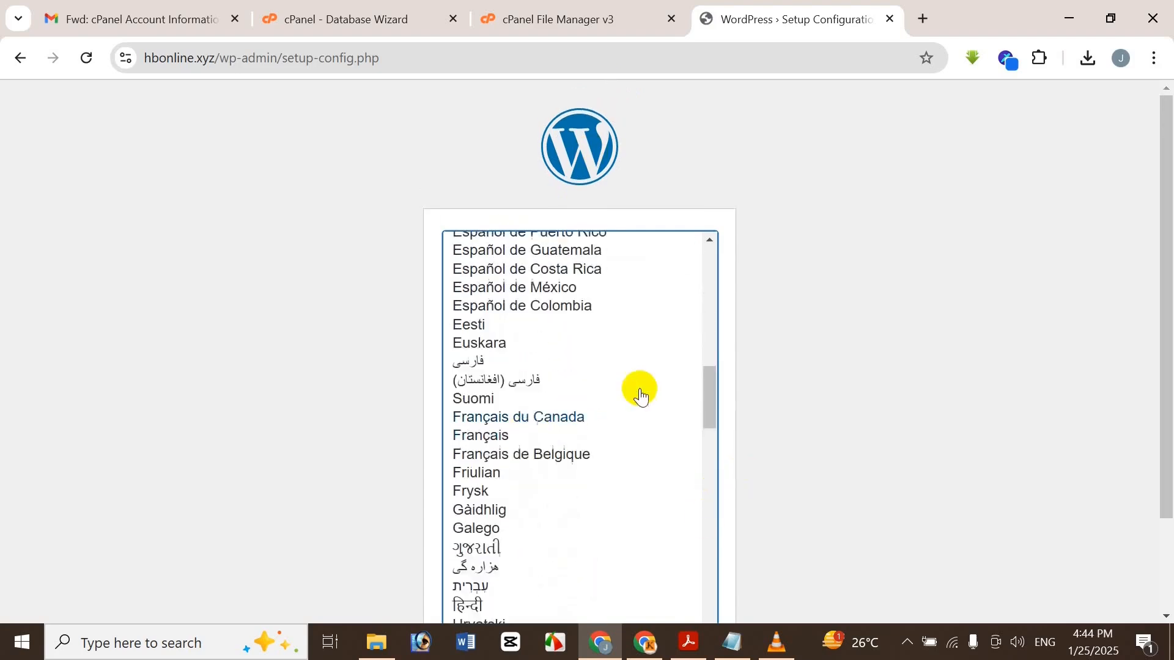
left_click_drag(1167, 195, 747, 501)
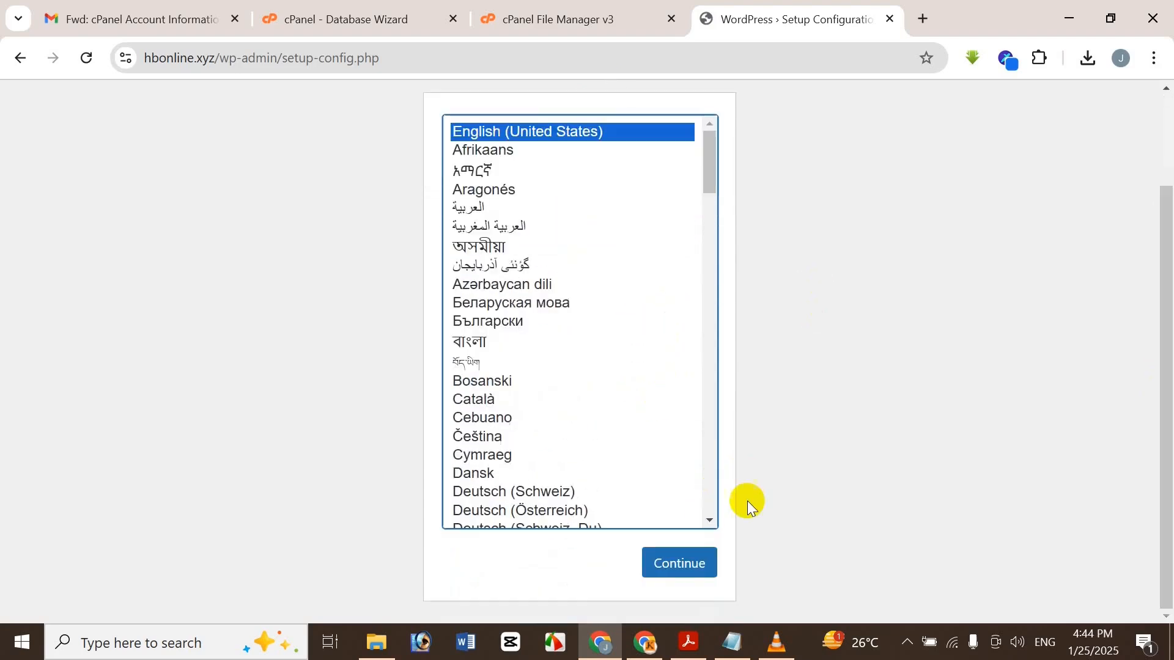
left_click(703, 570)
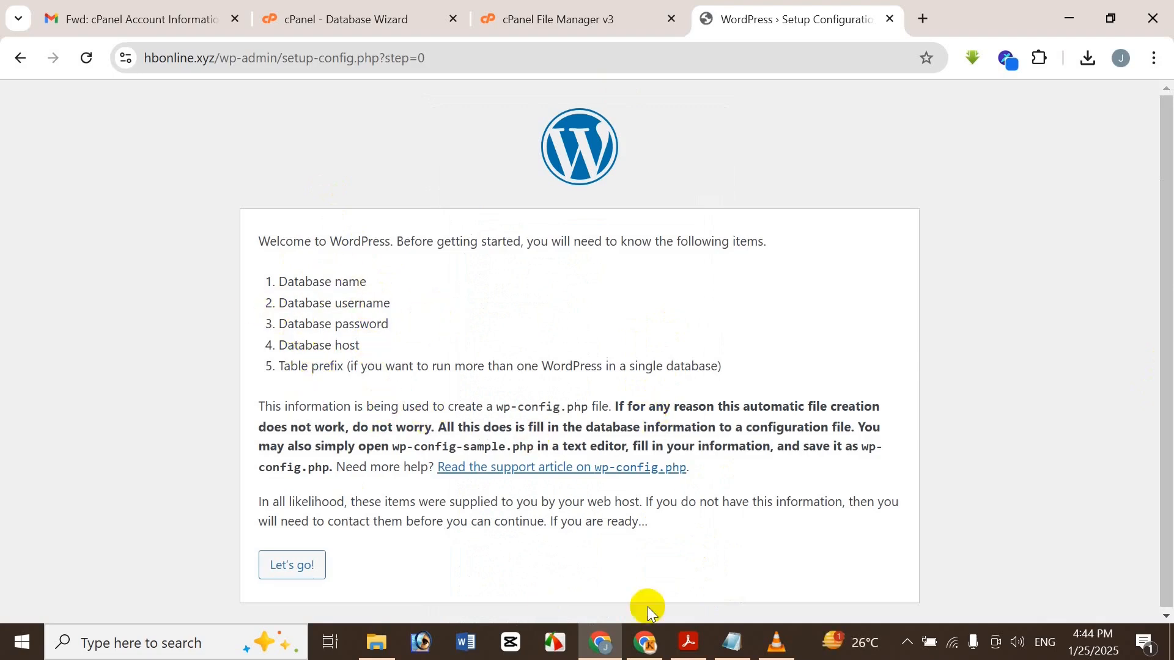
Check the saved setup notes in Notepad, then return to cPanel's Database Wizard.
left_click(732, 642)
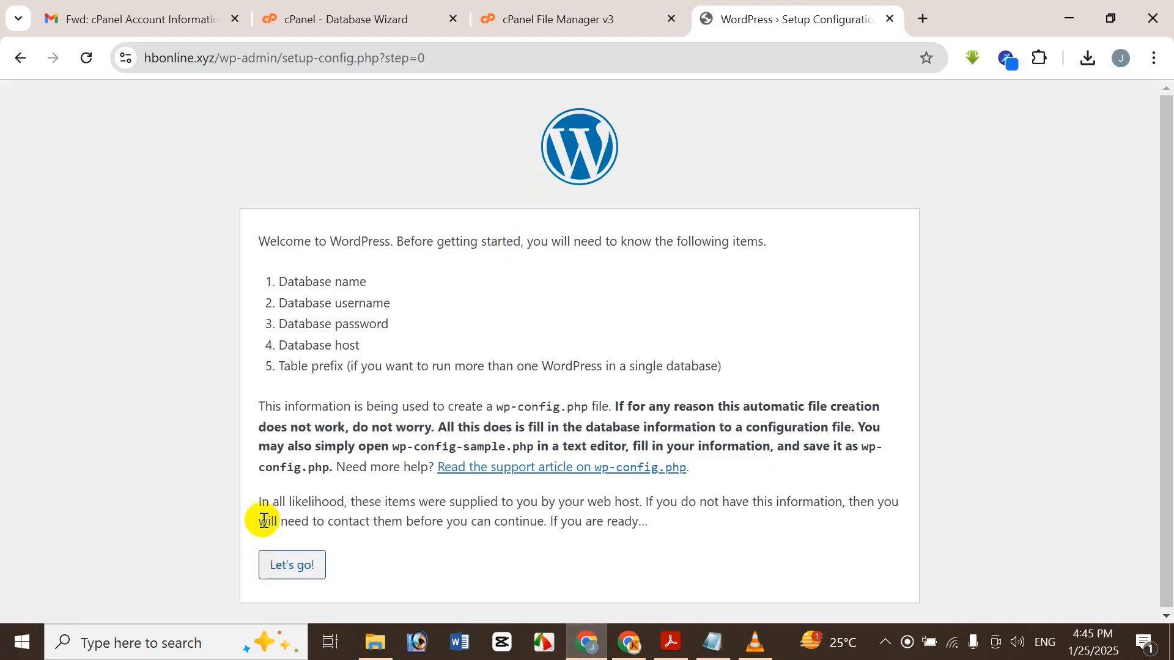
left_click(343, 19)
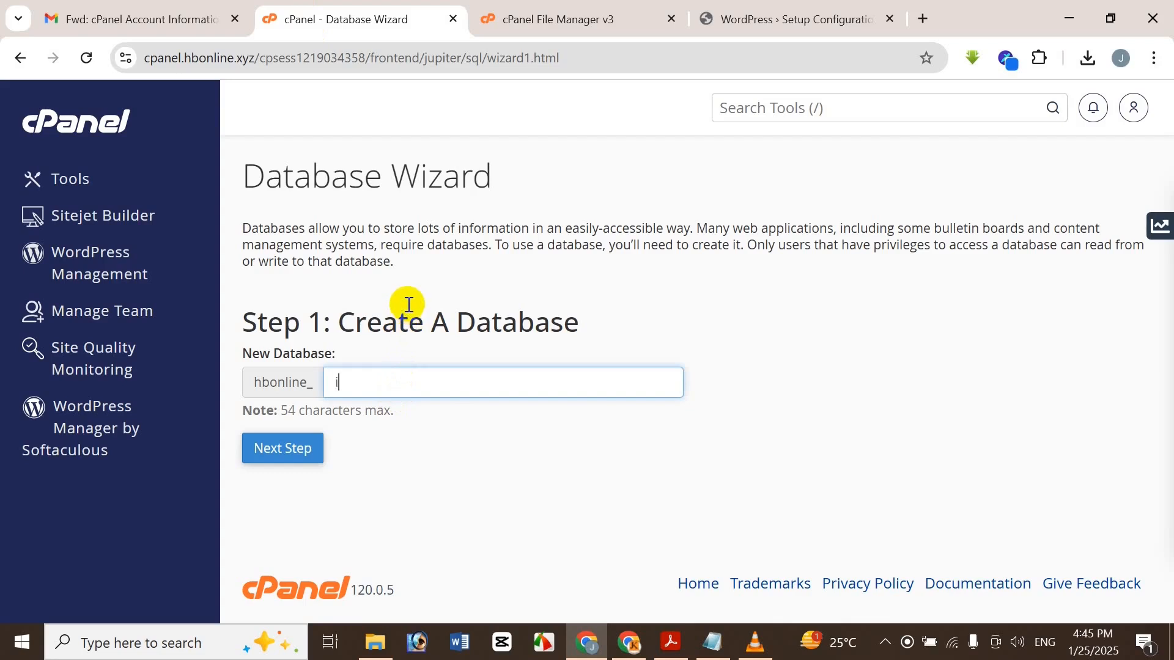
Create the hbonline_icche database and paste its name after Live Server's Database name in the notes.
left_click(293, 462)
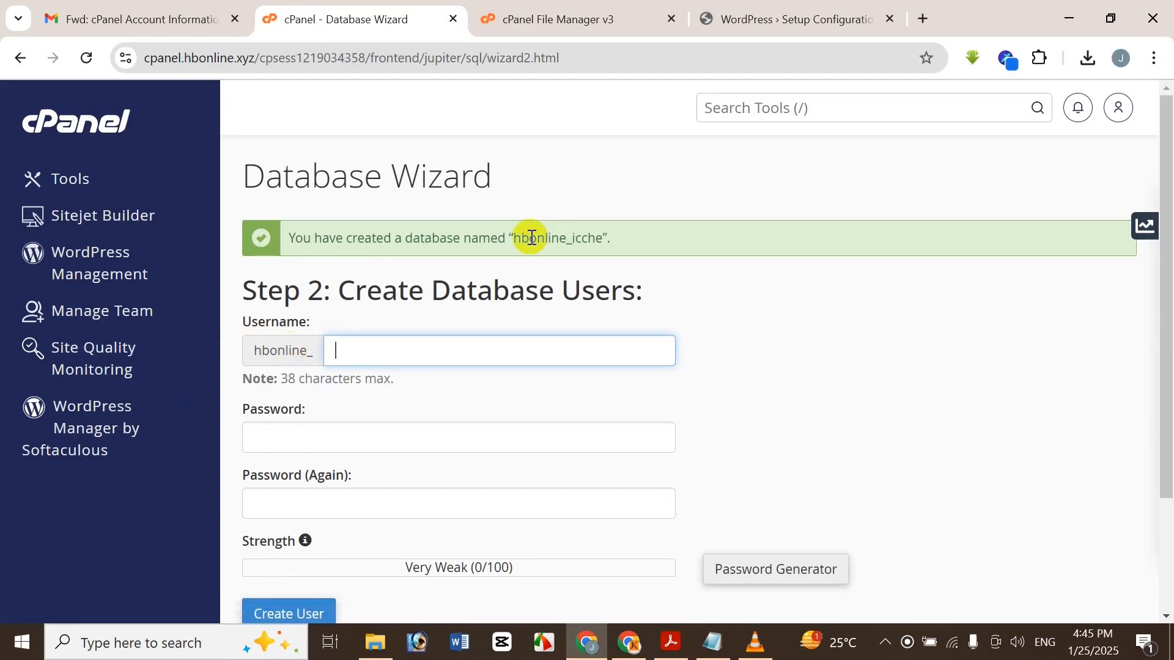
left_click_drag(515, 236, 592, 235)
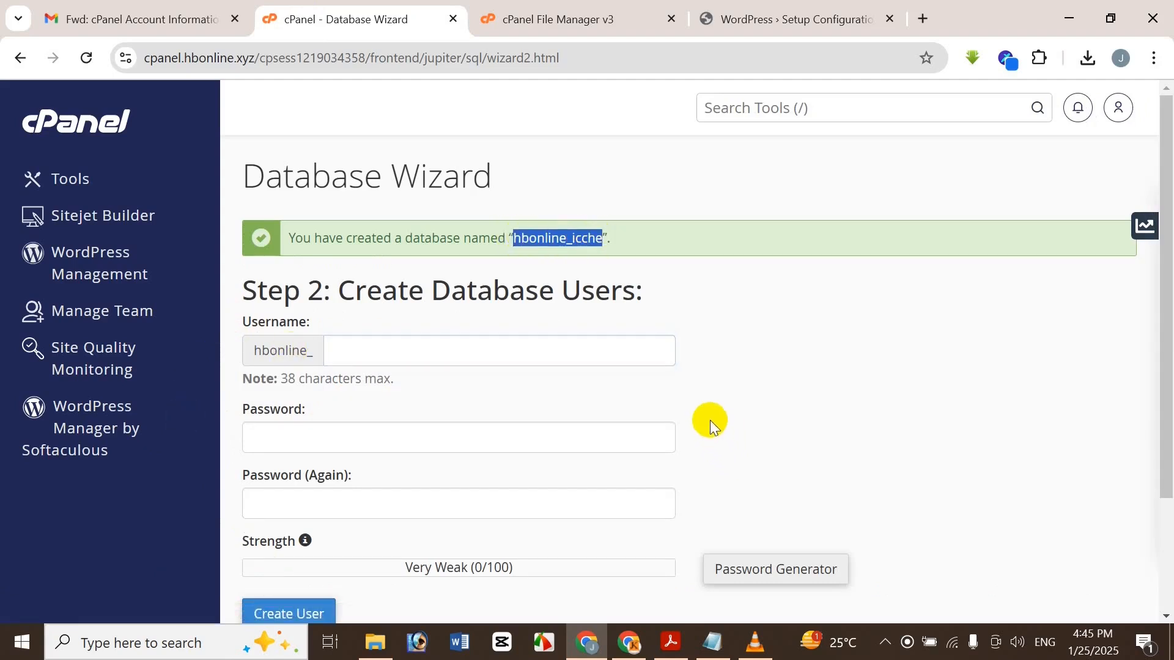
left_click(712, 642)
left_click(125, 356)
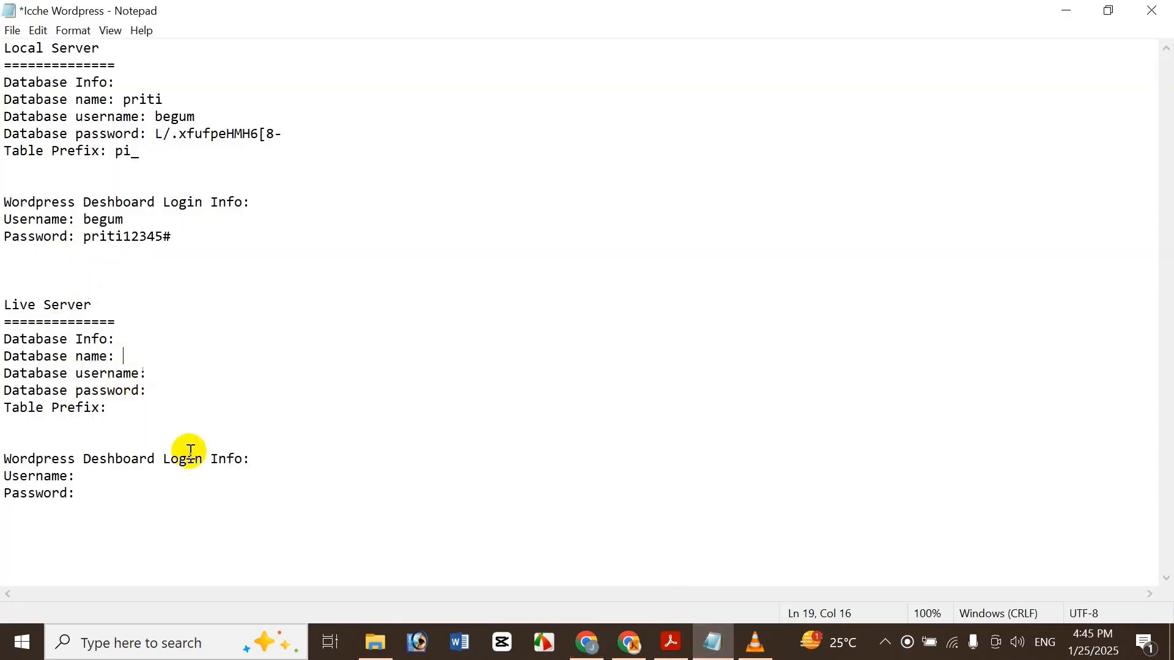
type("hbonline_icche")
Return from the notes to cPanel's Database Wizard to begin the database user.
left_click(213, 375)
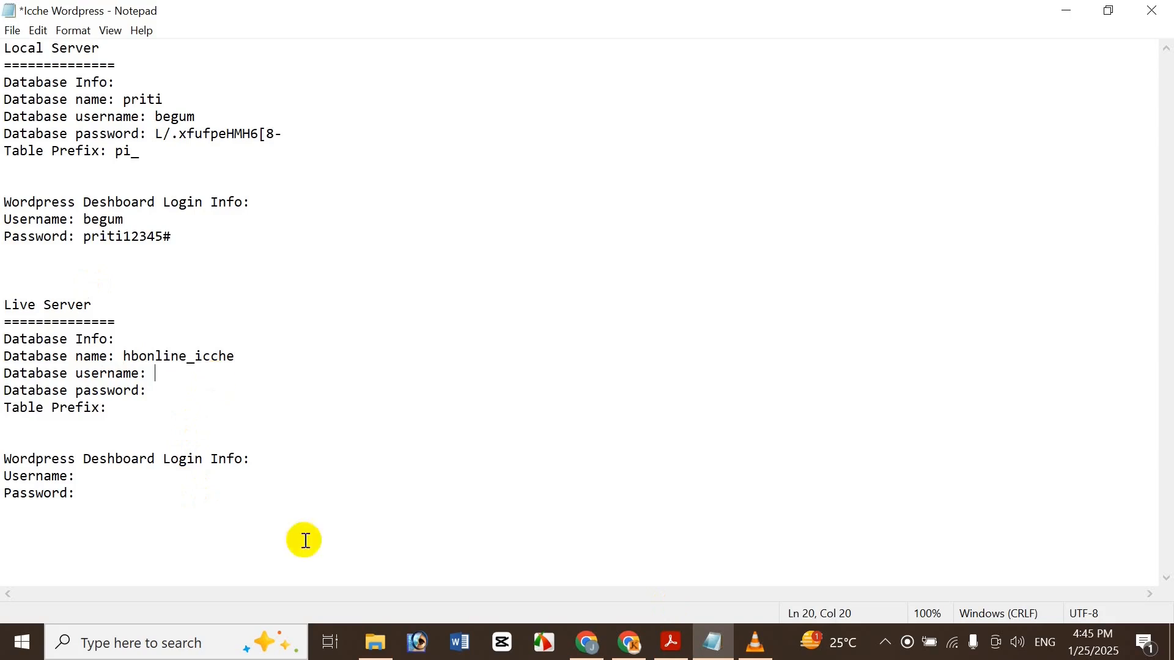
left_click(588, 639)
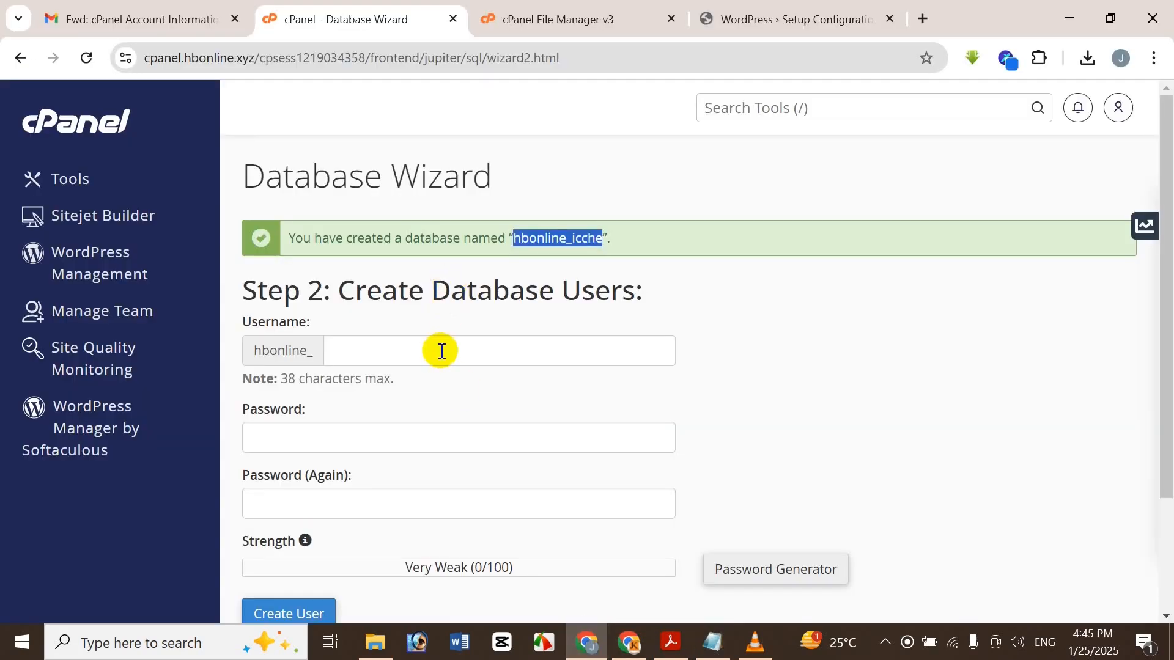
left_click(632, 244)
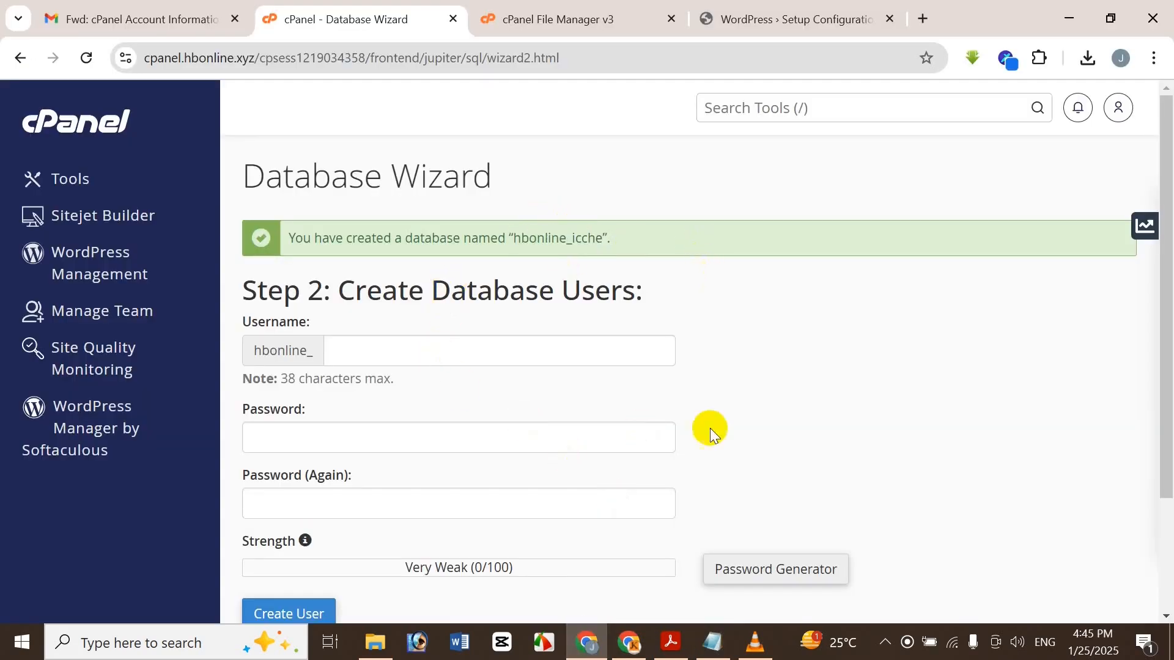
left_click(713, 644)
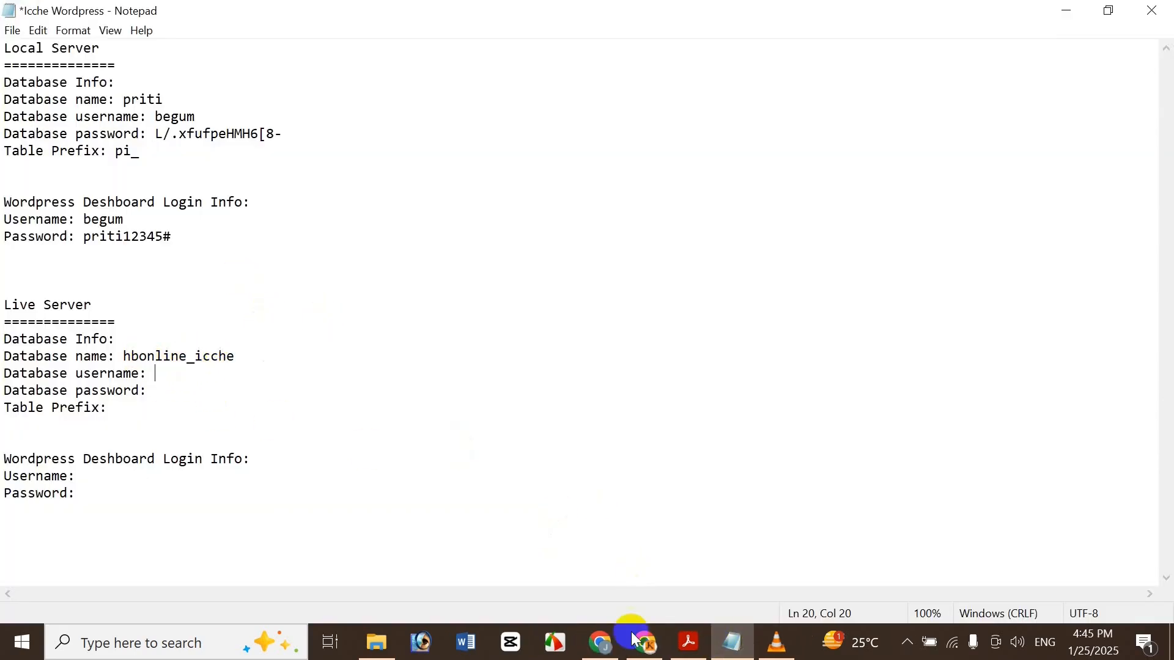
mouse_move(609, 641)
left_click(577, 562)
left_click(373, 352)
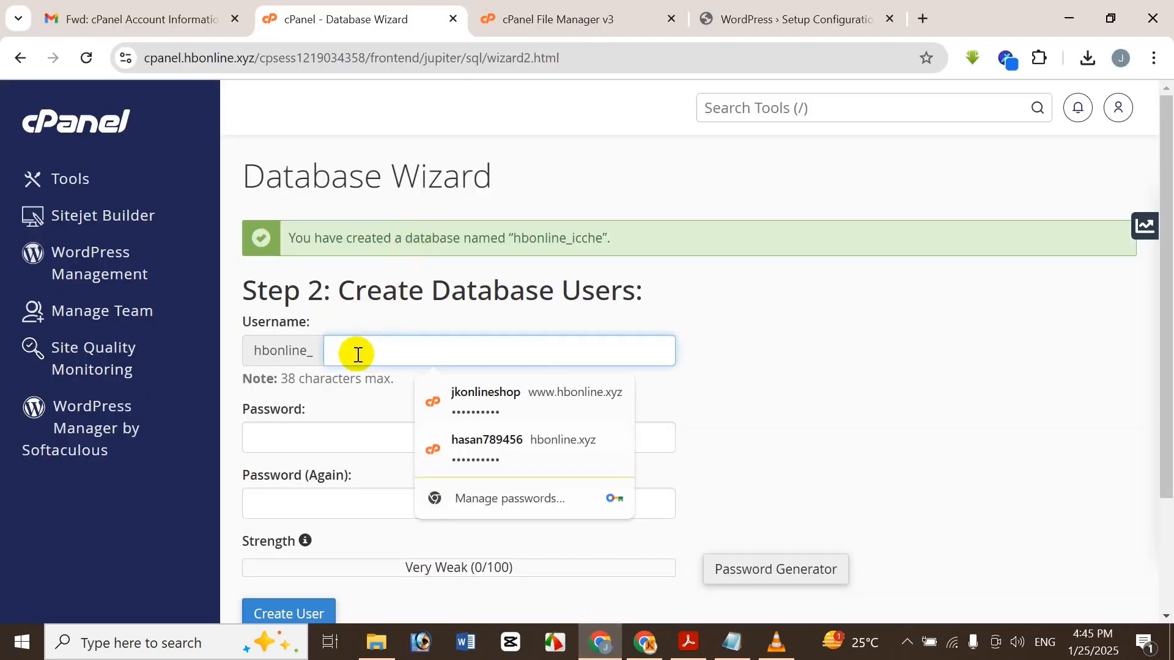
Enter username 'nu' and fill both password fields with a generated strong password.
type("nusrat")
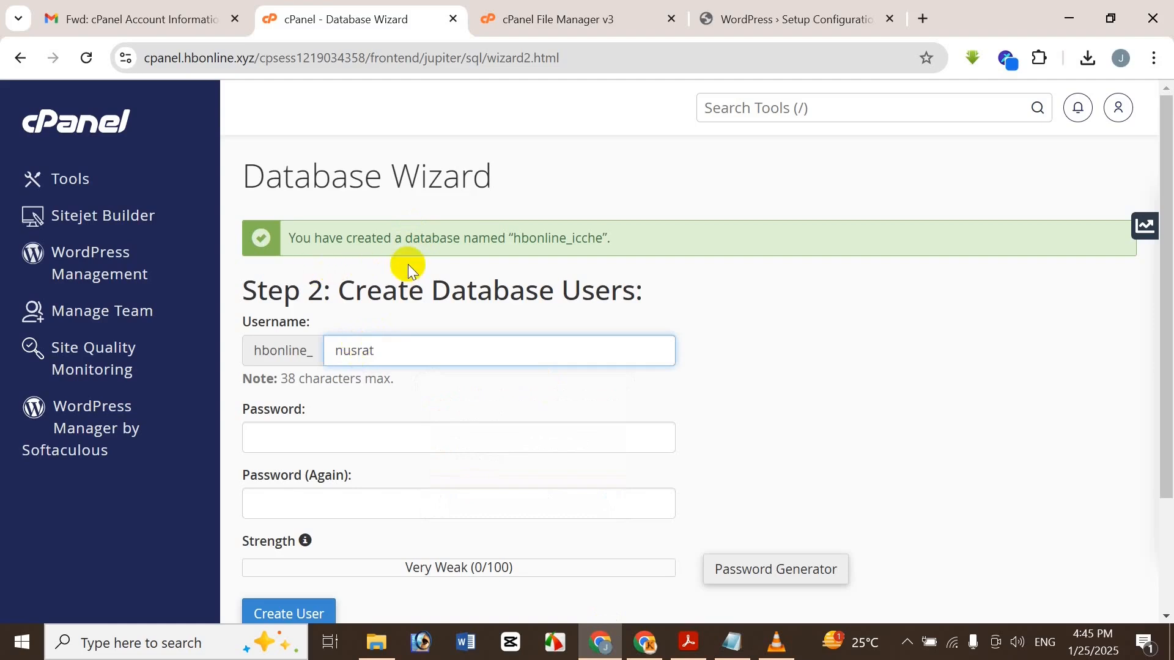
left_click(327, 445)
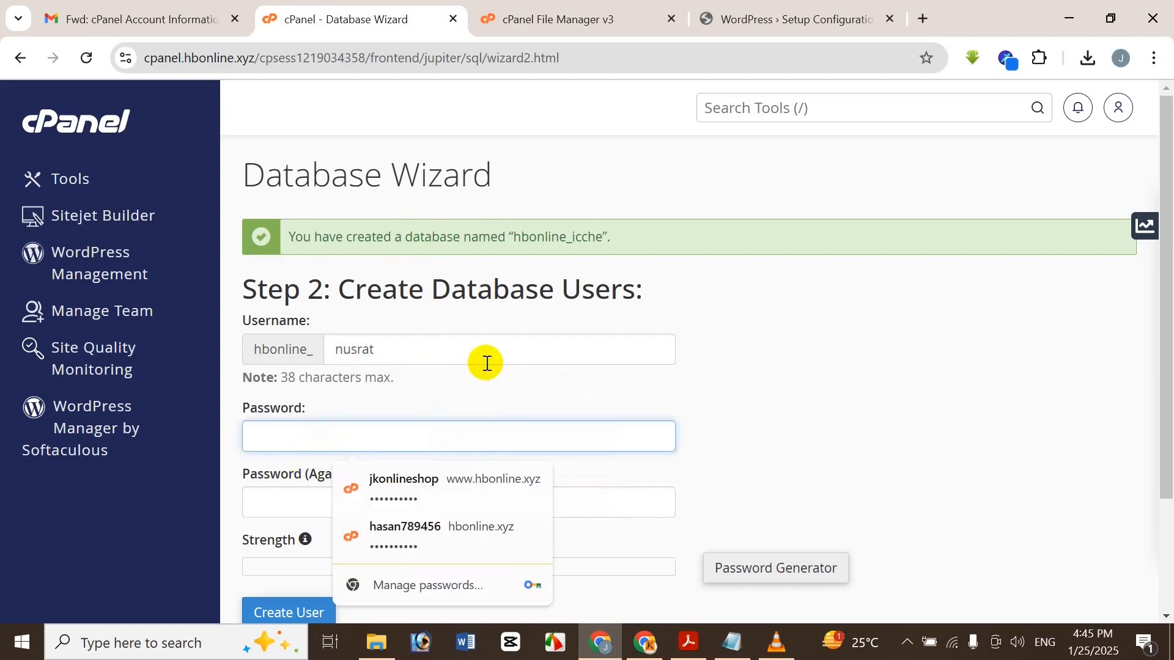
scroll(750, 303, "down", 3)
left_click(760, 409)
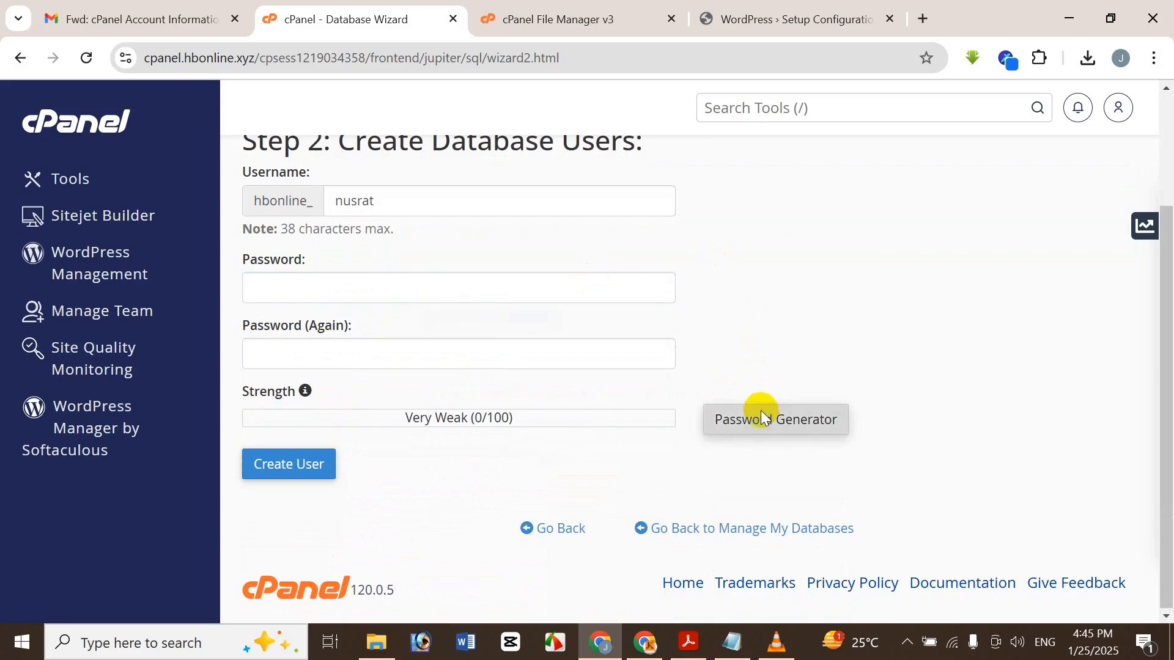
left_click_drag(600, 285, 286, 288)
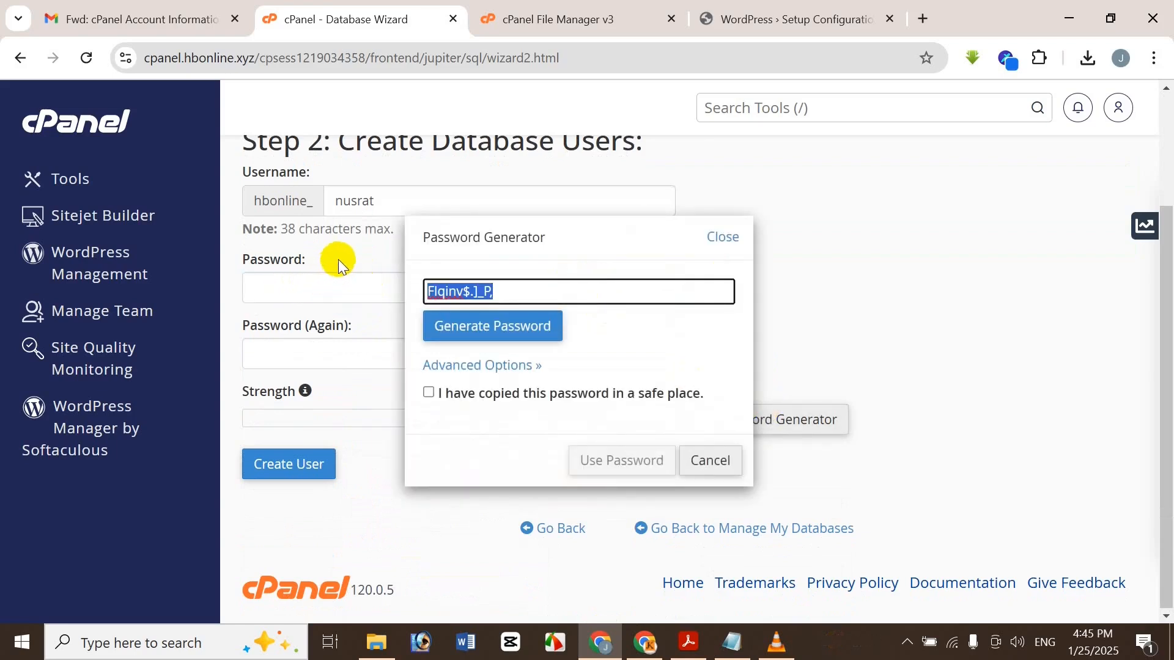
left_click(710, 460)
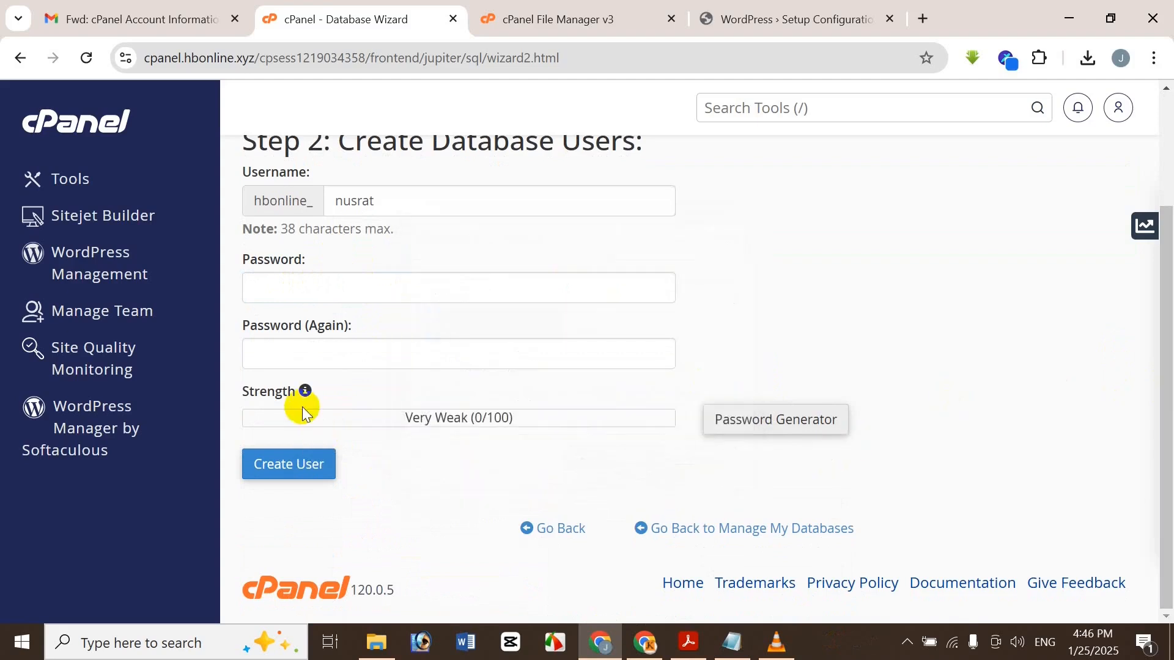
left_click(306, 282)
key("ctrl+v")
left_click(292, 359)
key("ctrl+v")
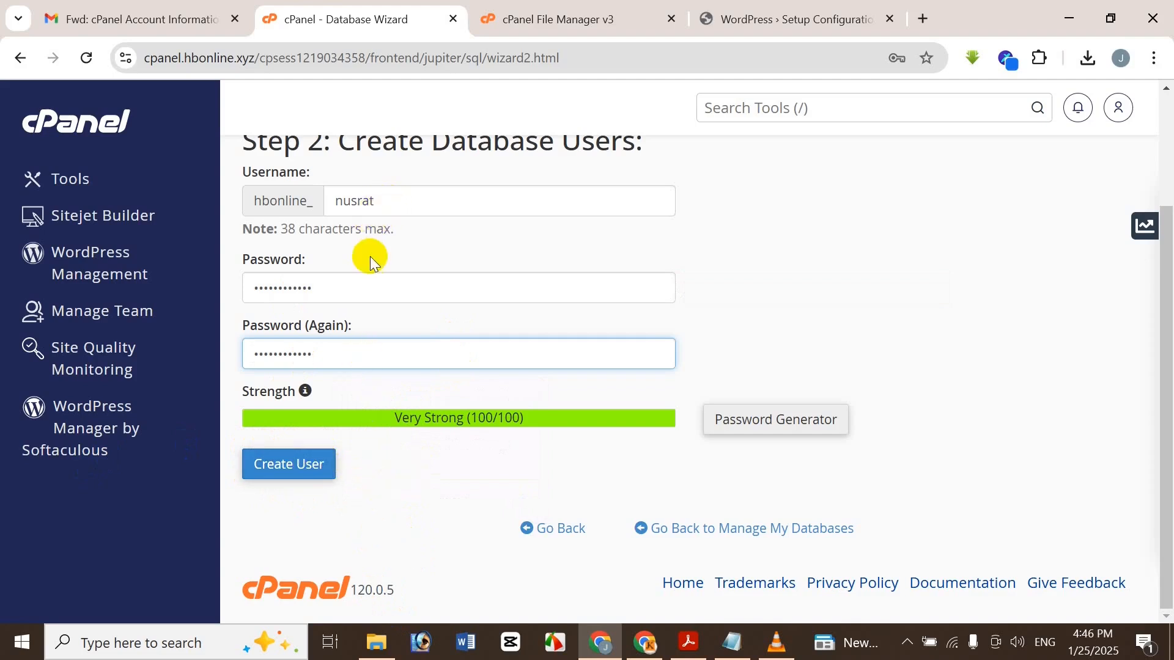
Record the password on the notes' password line, then create the database user.
left_click_drag(310, 348, 205, 353)
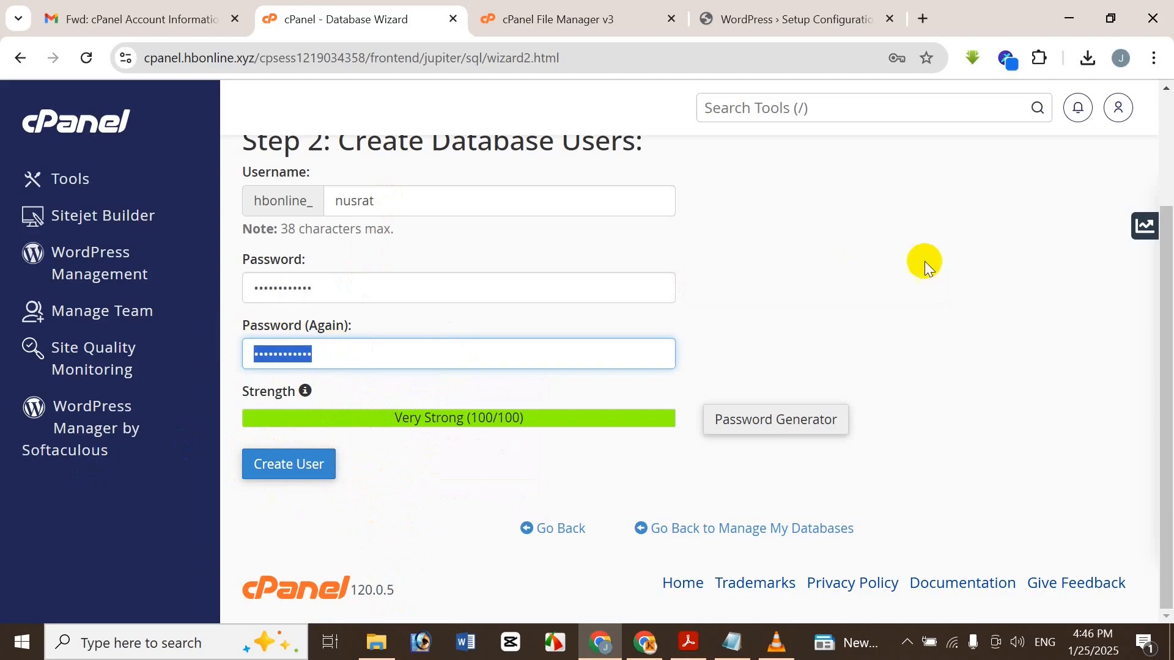
left_click(733, 640)
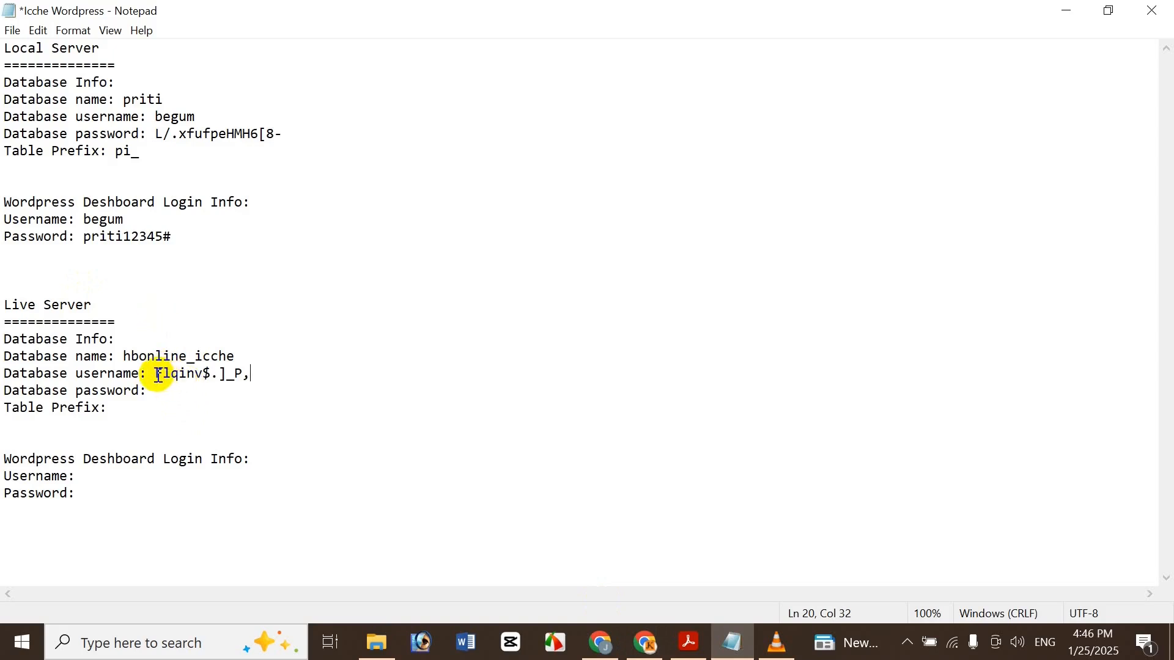
left_click(157, 375, "shift")
key("ctrl+x")
left_click(163, 396)
key("ctrl+v")
left_click(166, 375)
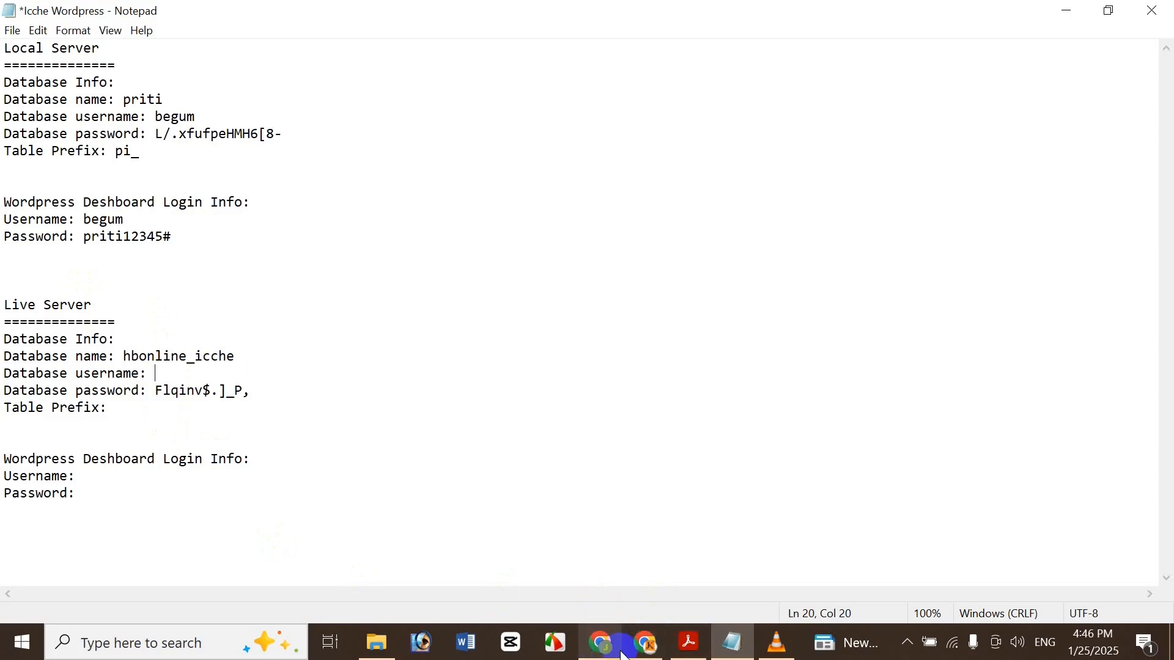
mouse_move(623, 655)
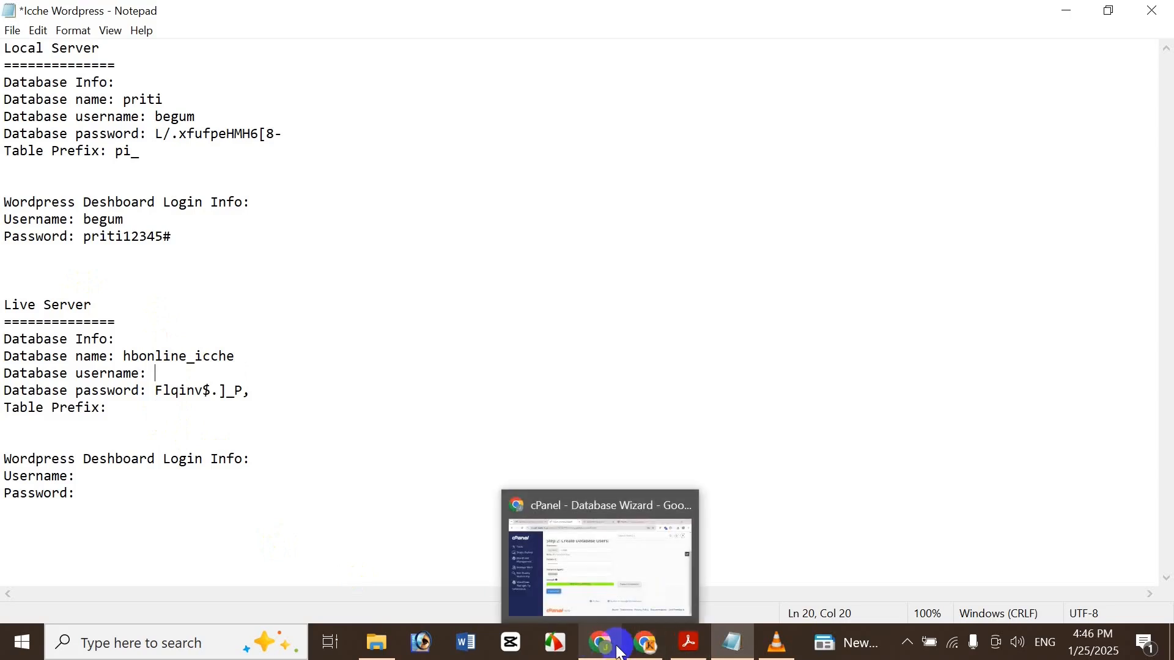
left_click(600, 565)
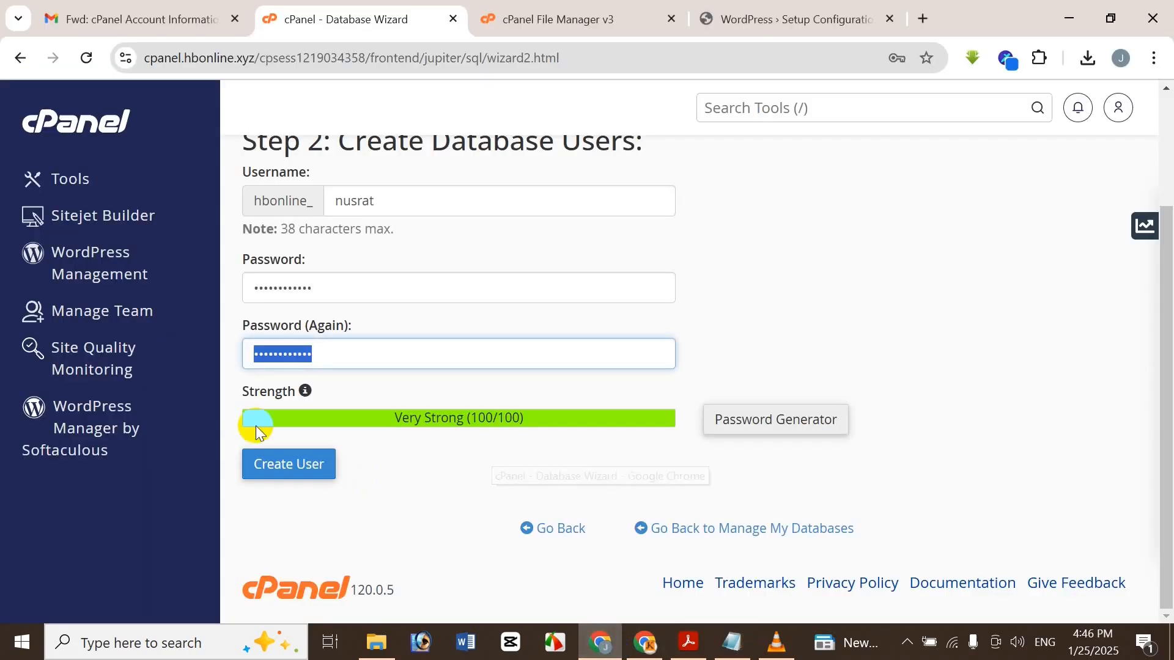
left_click(267, 471)
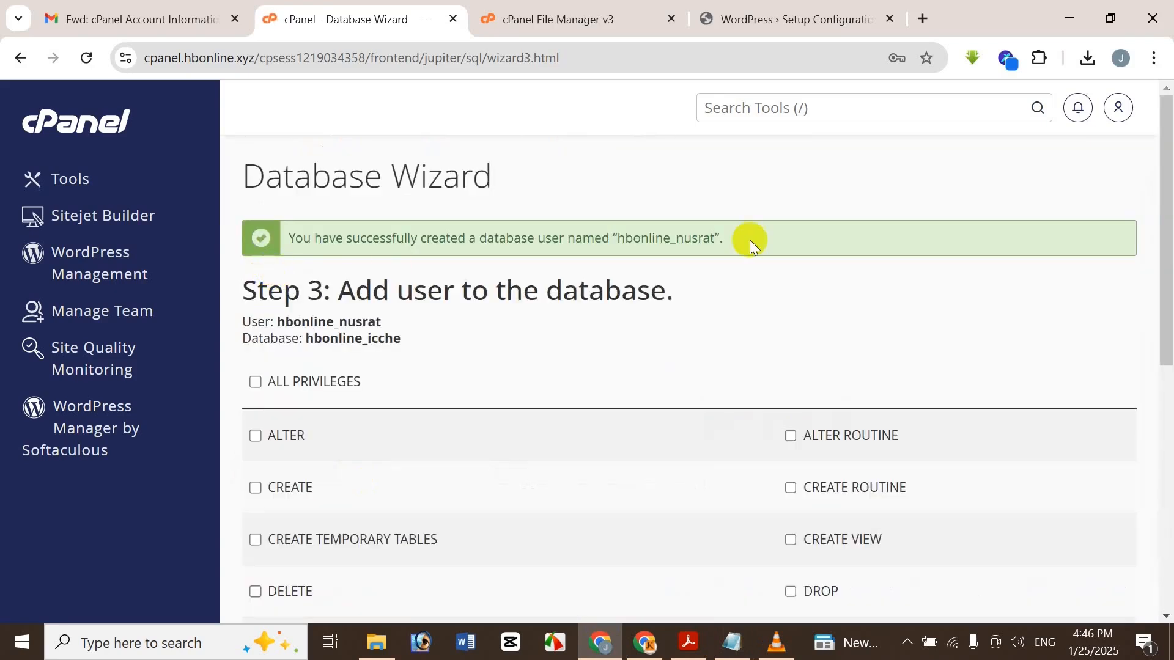
Copy the new database username from cPanel's success message into the notes.
left_click_drag(617, 239, 718, 238)
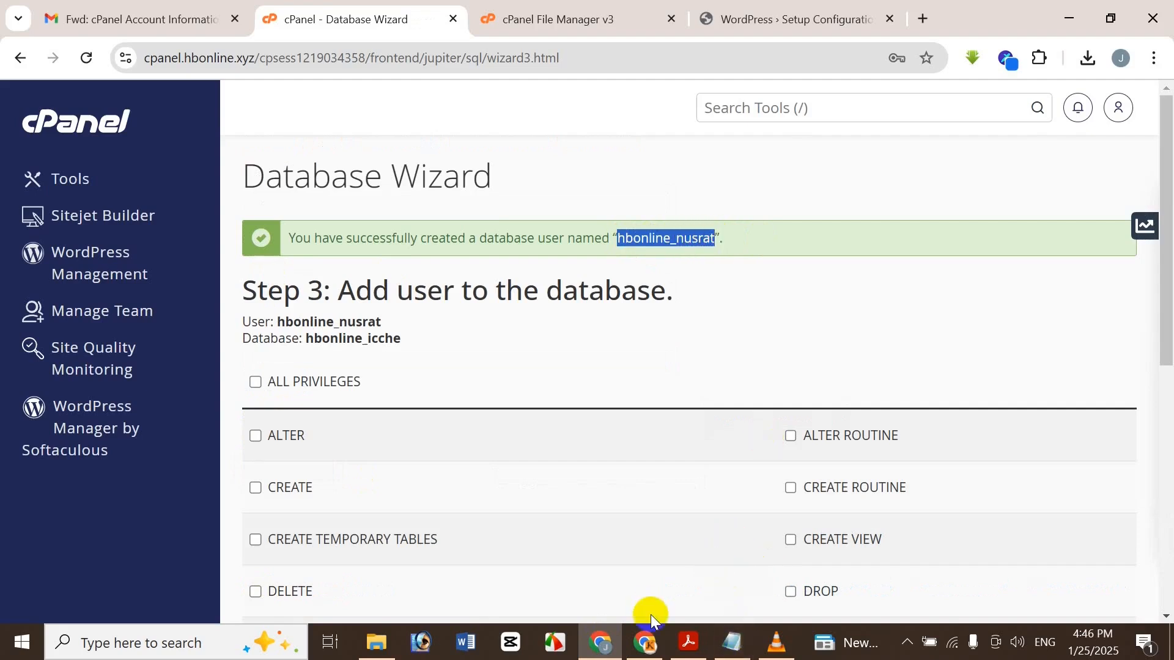
left_click(735, 641)
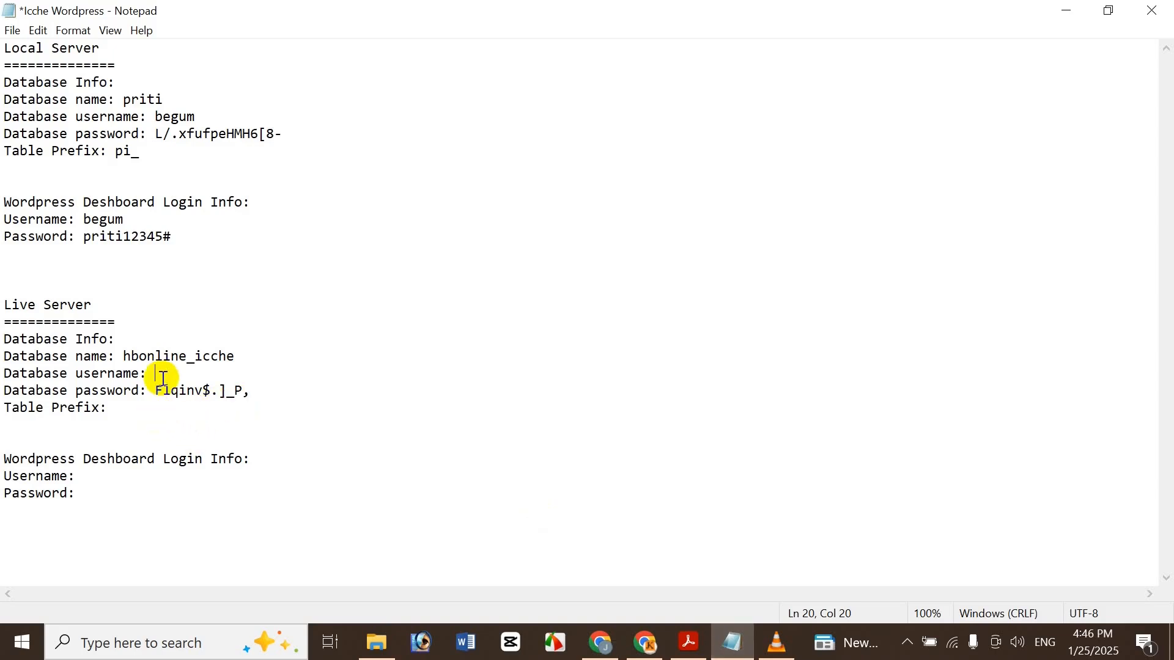
key("ctrl+v")
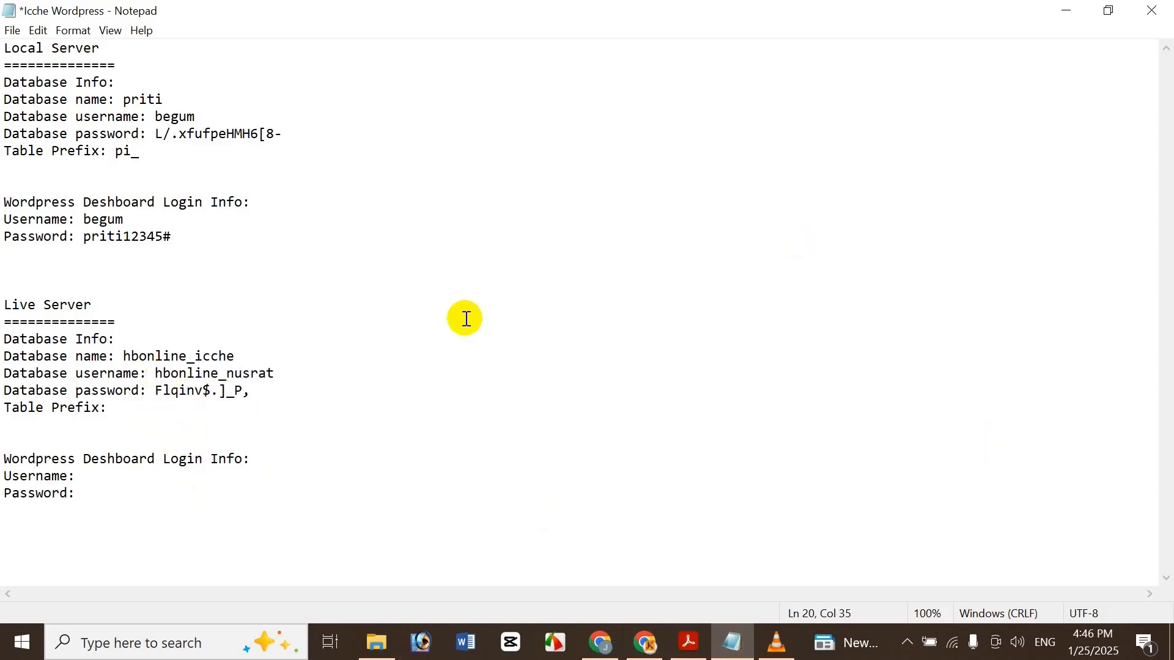
left_click(616, 642)
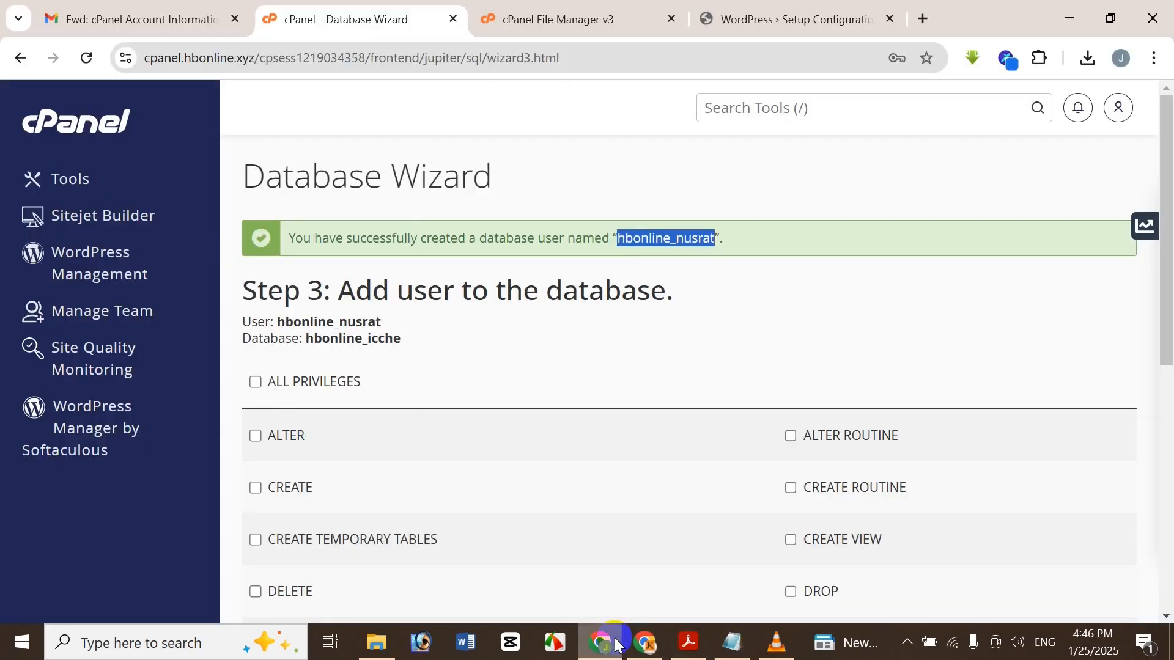
Grant the new user ALL PRIVILEGES on hbonline_icche.
left_click(747, 317)
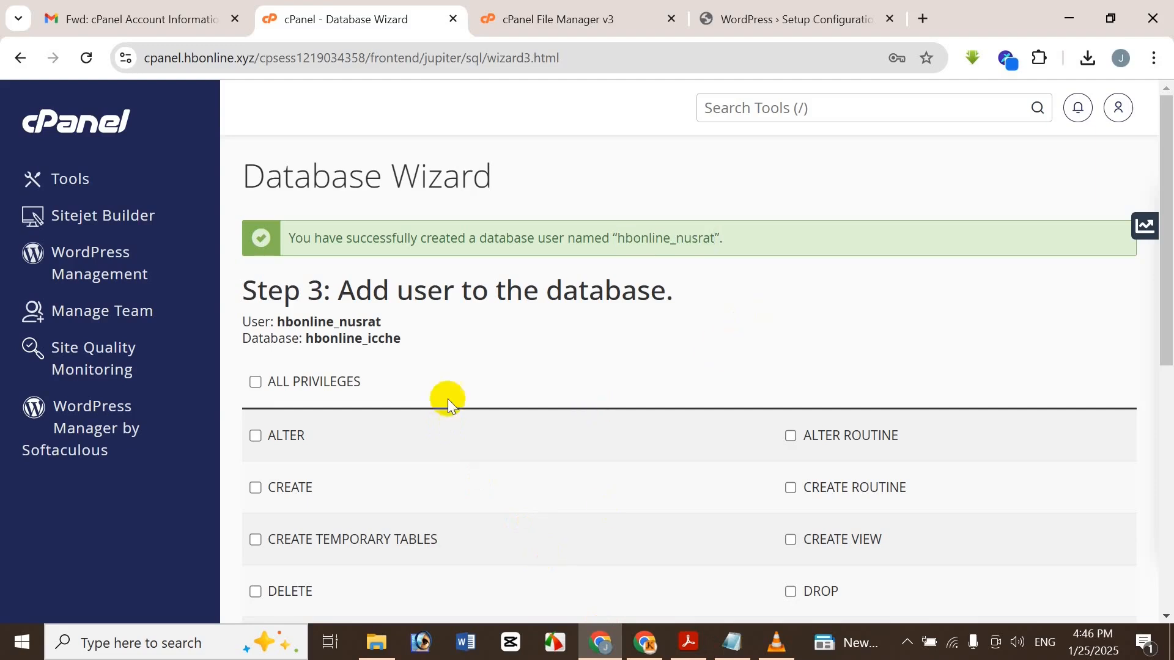
left_click(256, 383)
scroll(410, 363, "down", 7)
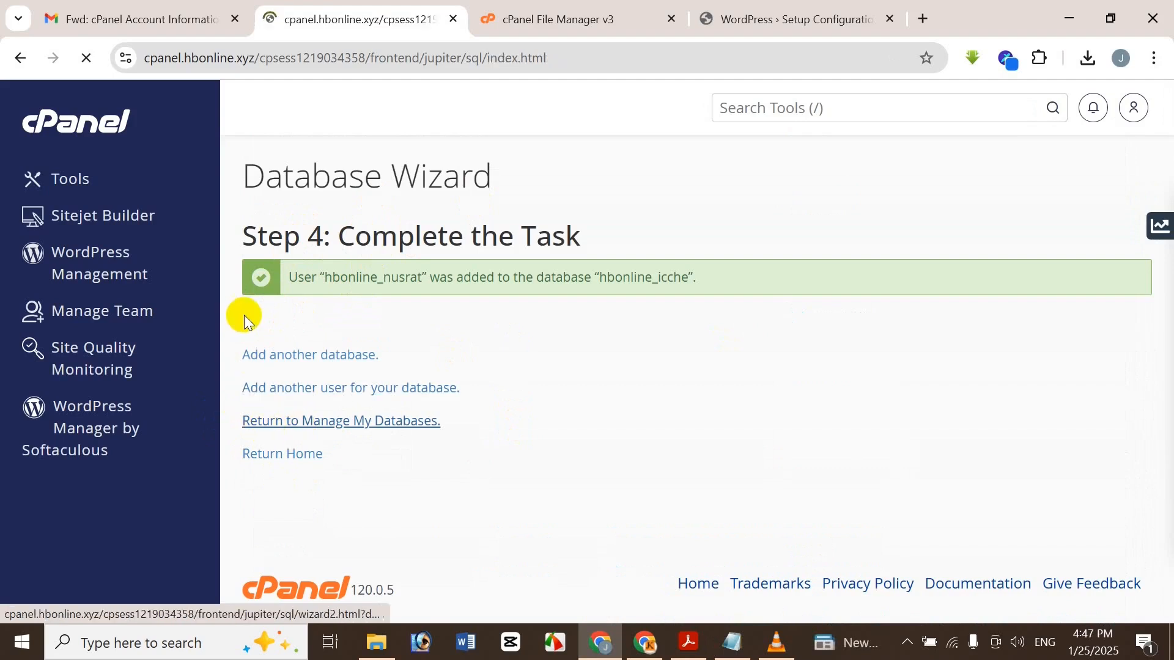
scroll(446, 306, "down", 4)
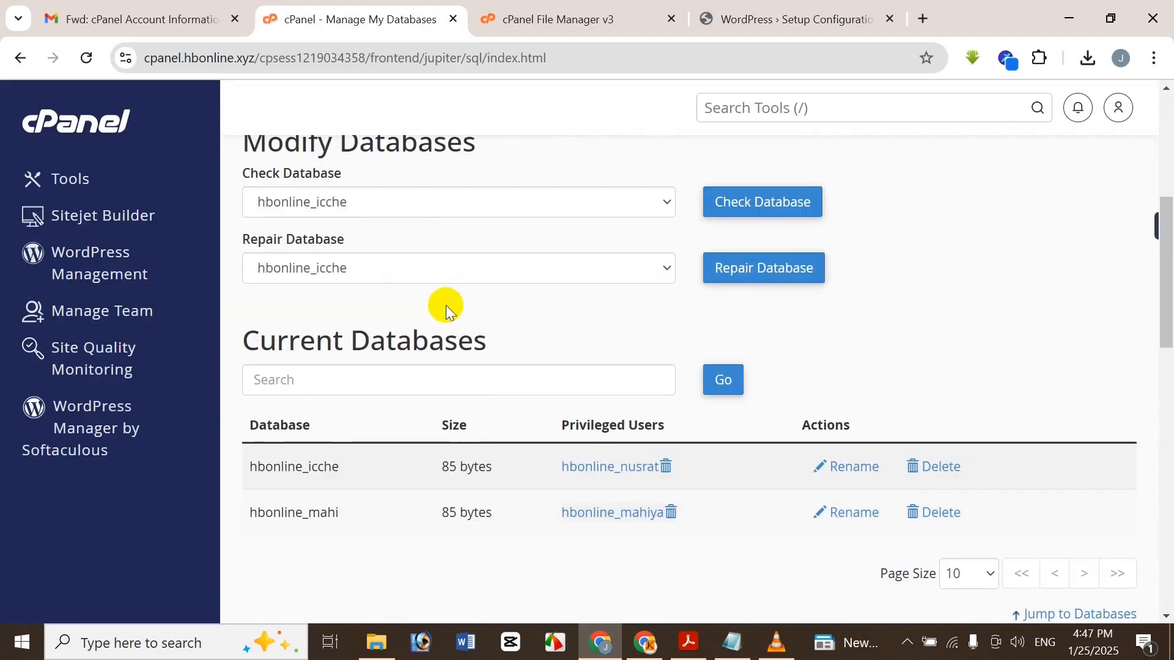
scroll(423, 248, "up", 4)
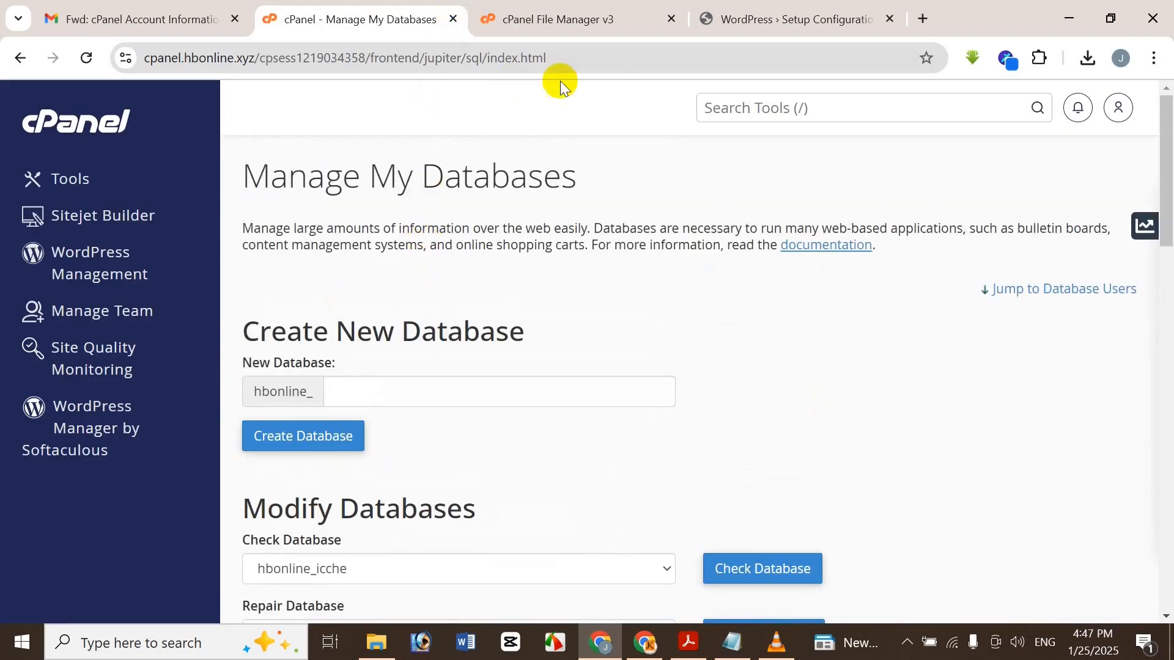
Paste hbonline_icche from the notes into WordPress's Database Name field.
left_click(615, 19)
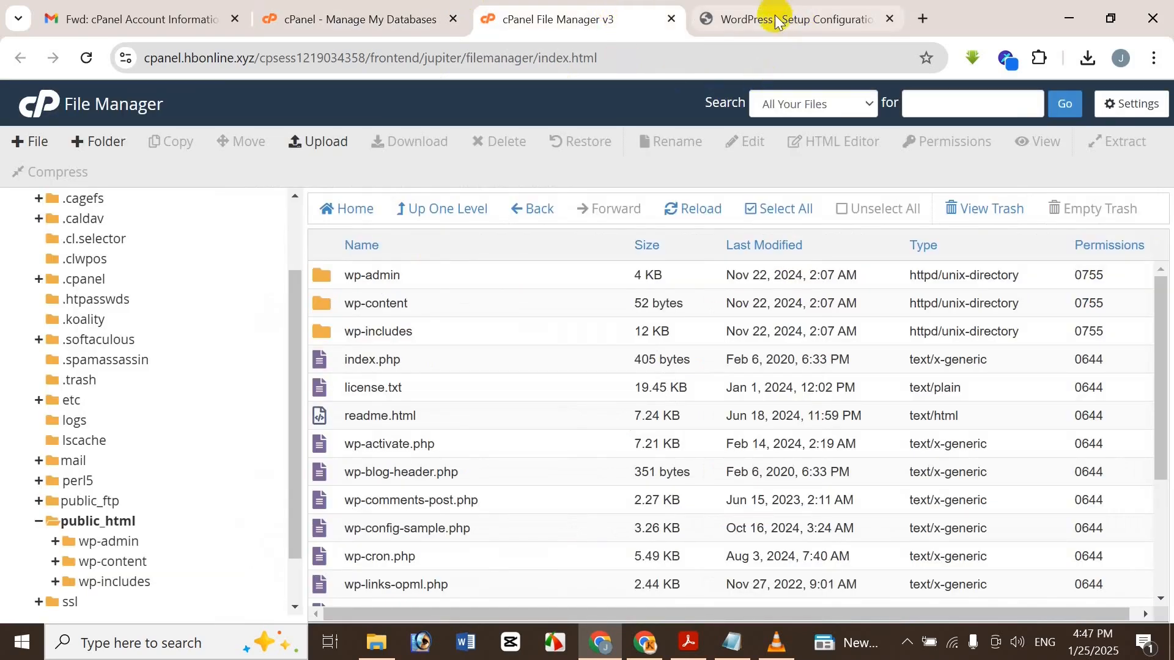
left_click(831, 9)
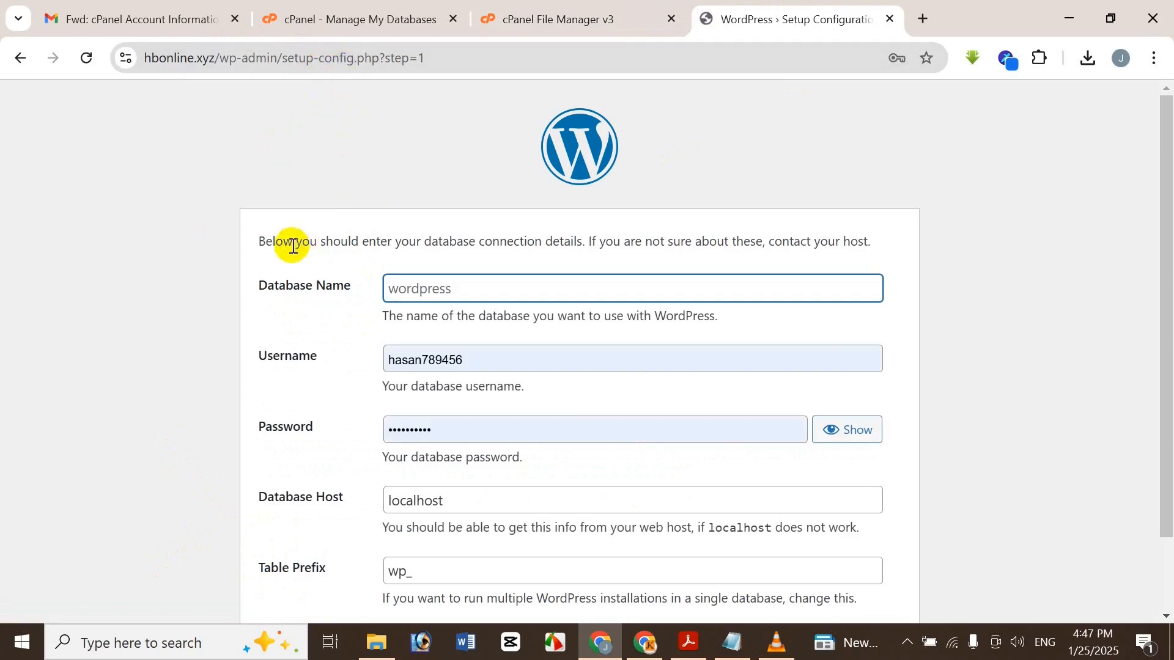
left_click(733, 642)
left_click_drag(123, 359, 267, 348)
key("ctrl+c")
left_click(601, 642)
key("ctrl+v")
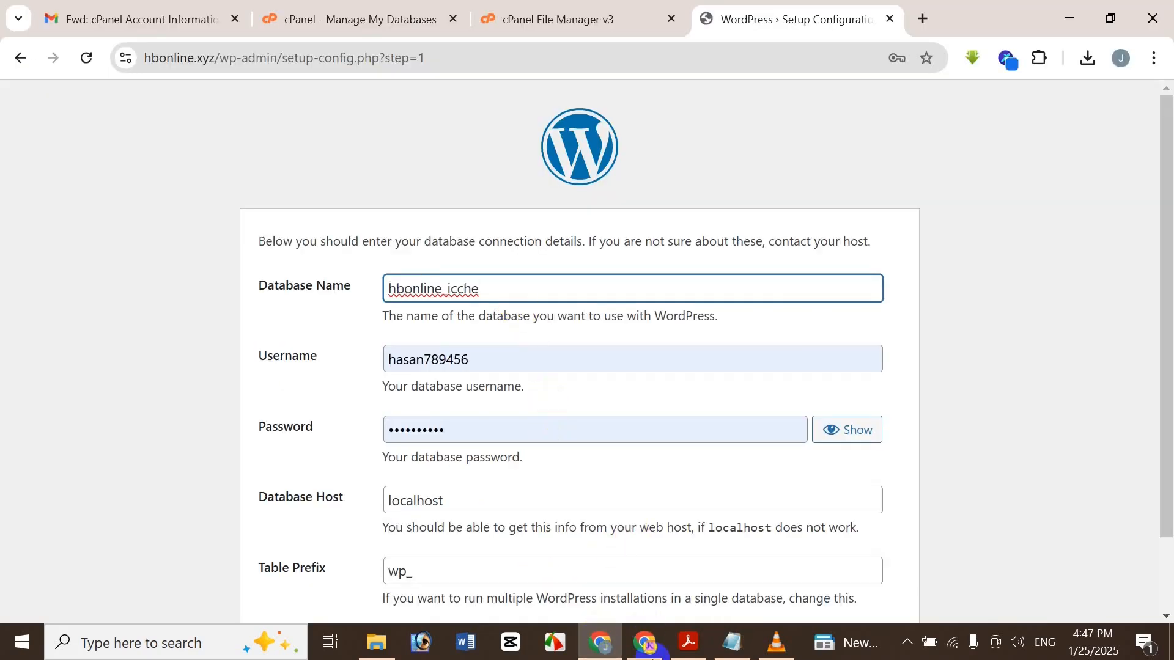
Replace the old Username with the new database user from the notes.
left_click_drag(607, 640, 680, 631)
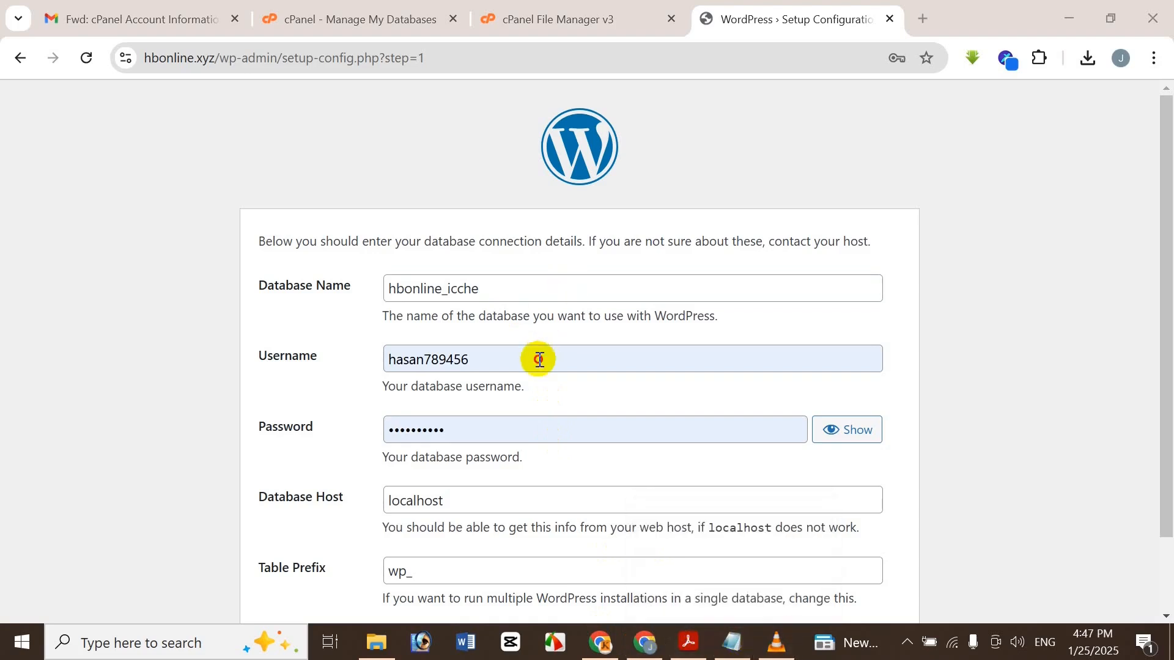
double_click(539, 360)
key("BackSpace")
left_click(732, 642)
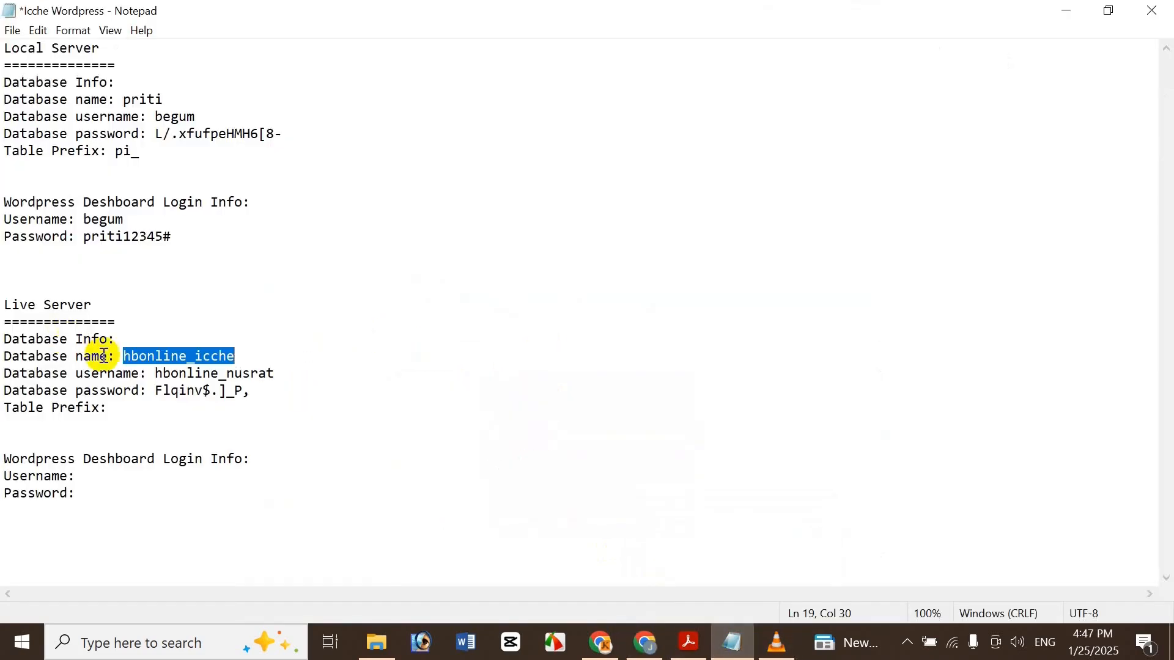
left_click_drag(156, 374, 297, 377)
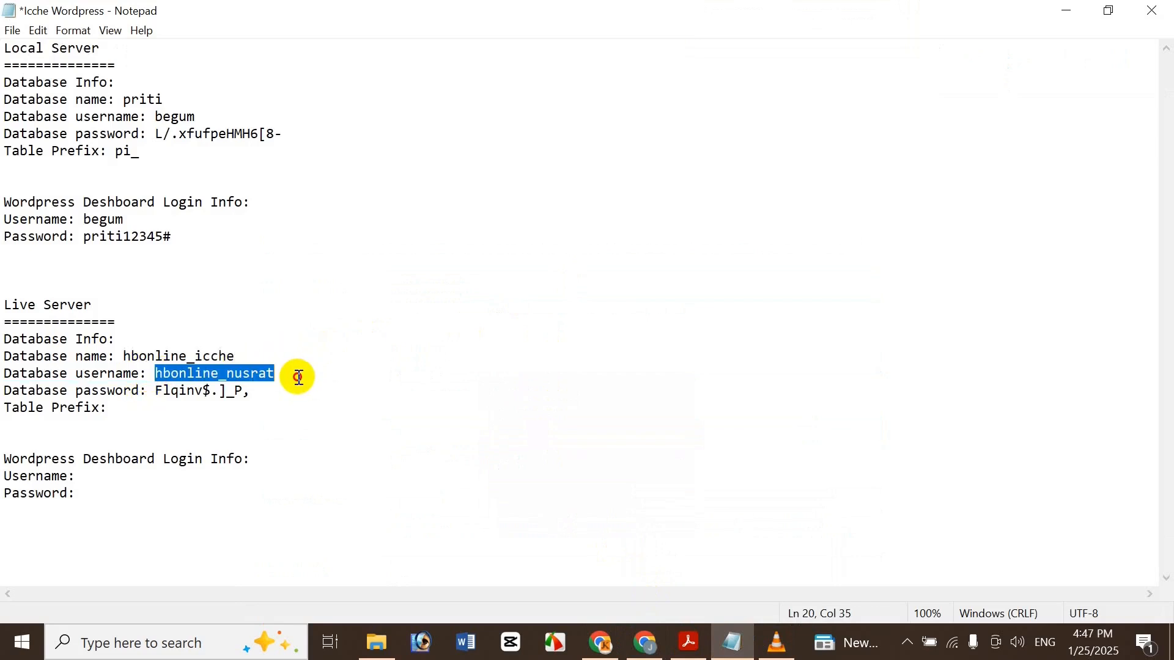
left_click(646, 644)
key("ctrl+v")
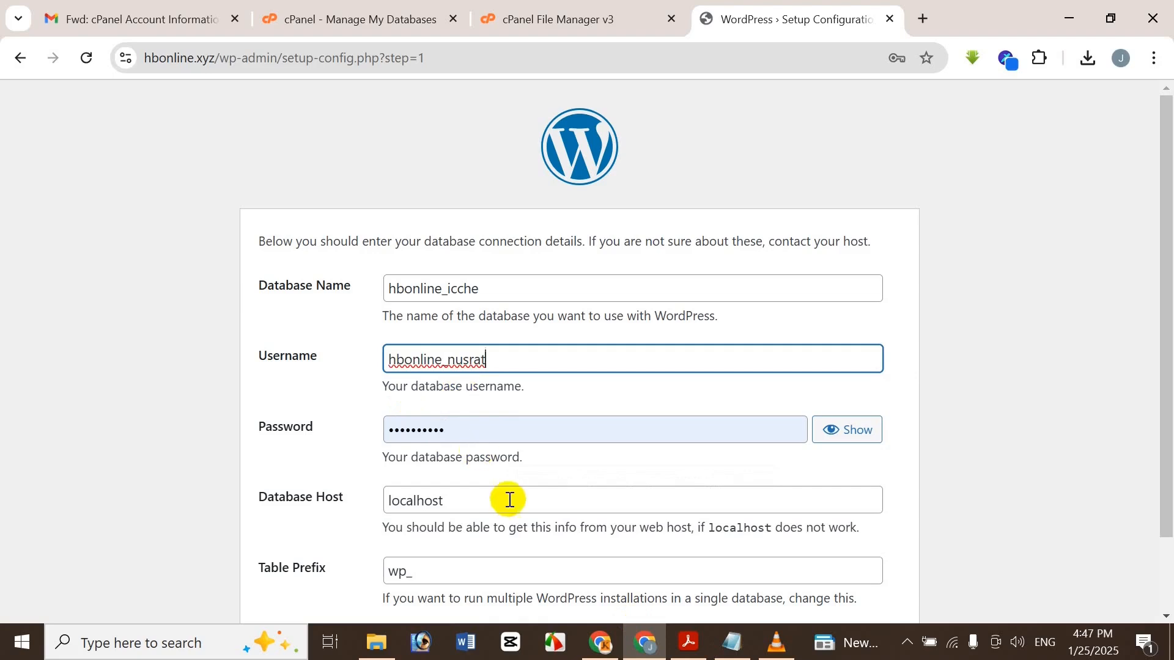
Replace the old Password with the new database password, leaving localhost host and wp_ prefix.
left_click(462, 430)
left_click_drag(459, 430, 315, 435)
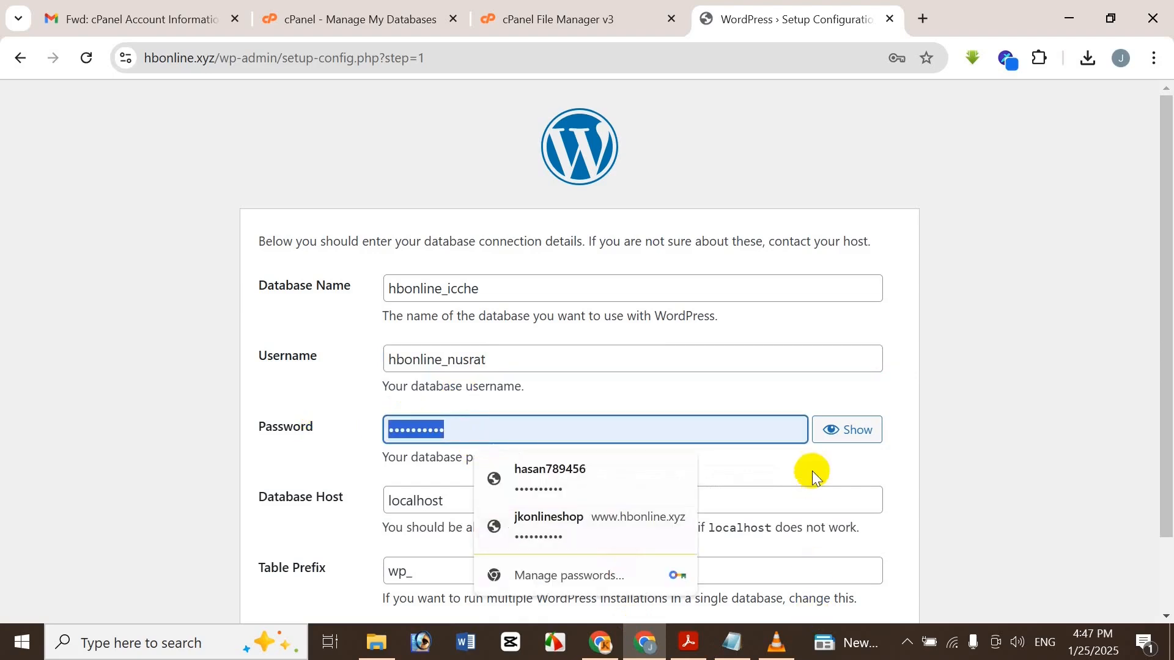
key("BackSpace")
left_click(733, 642)
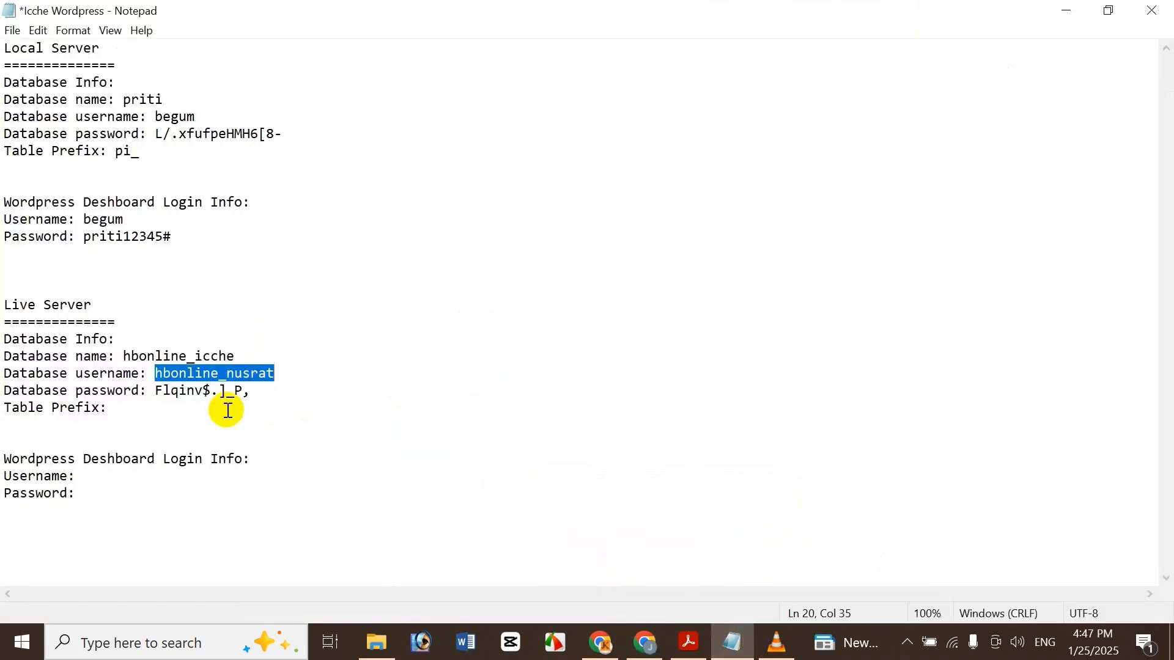
left_click_drag(154, 391, 309, 395)
key("ctrl+c")
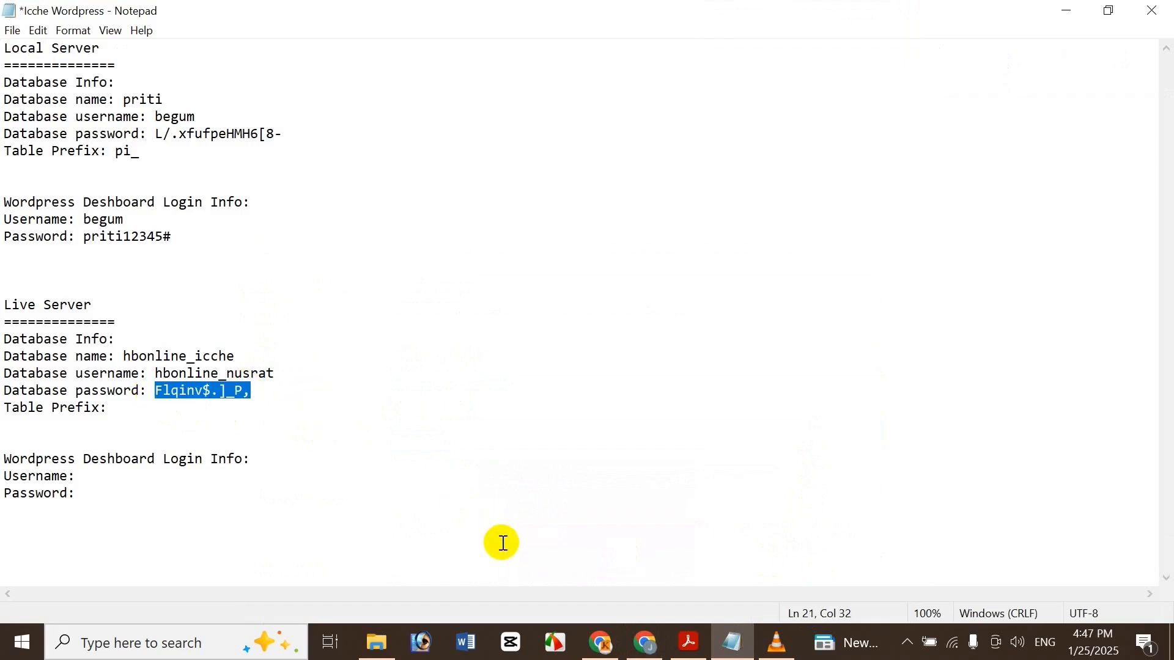
left_click(645, 642)
key("ctrl+v")
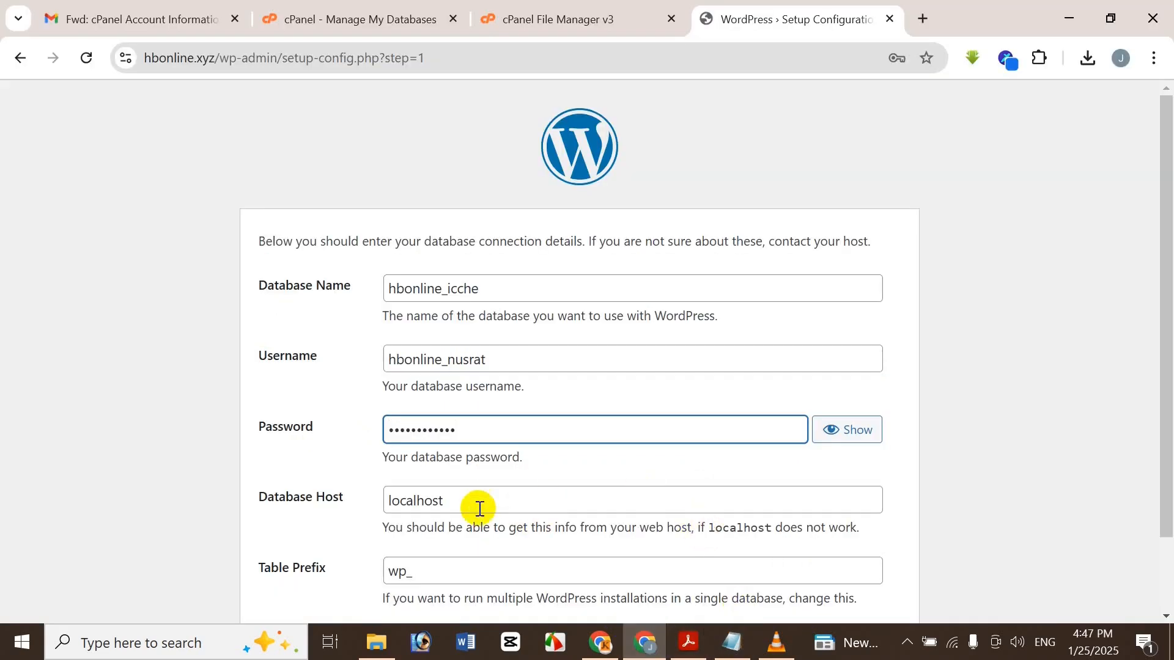
left_click(458, 508)
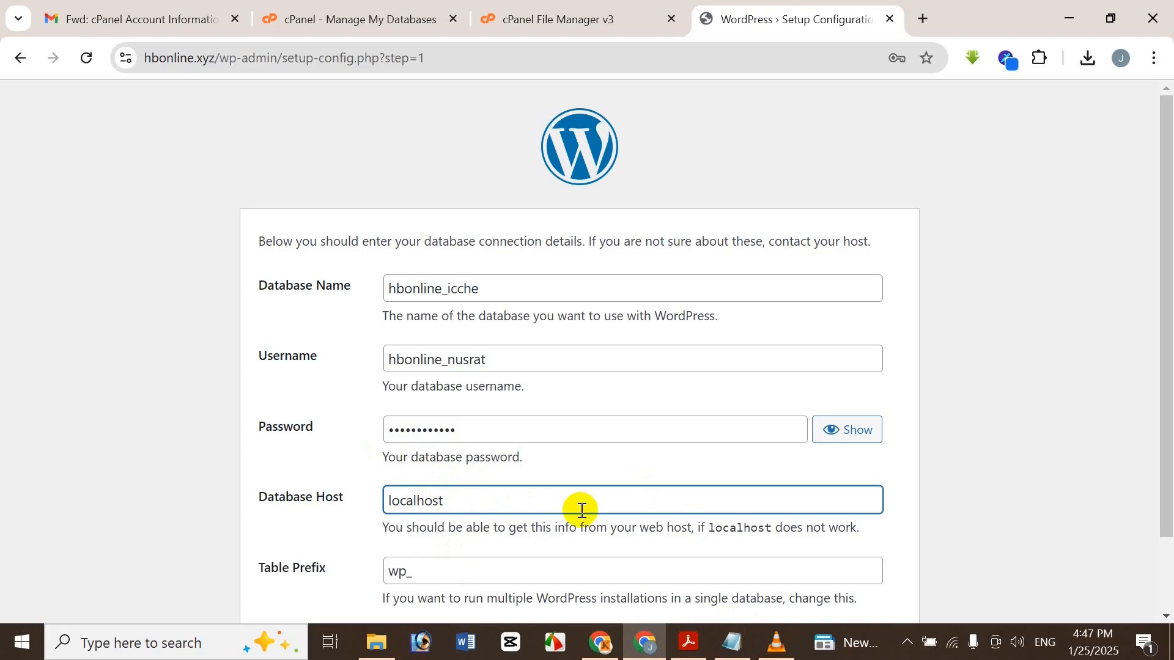
scroll(546, 540, "down", 1)
left_click(419, 483)
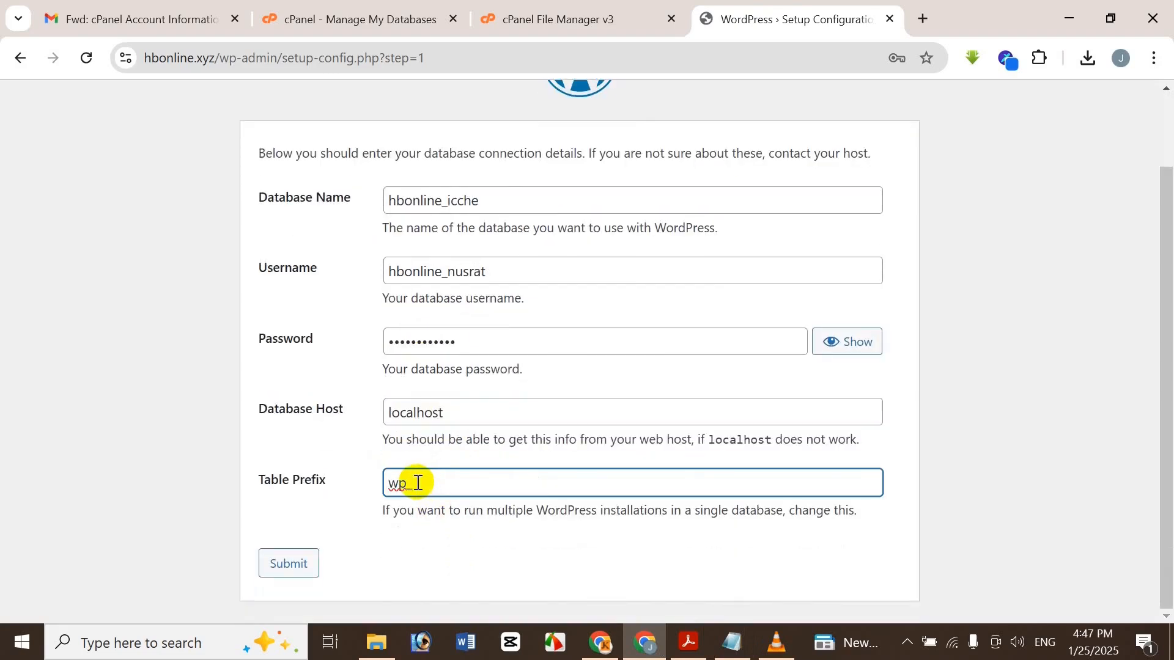
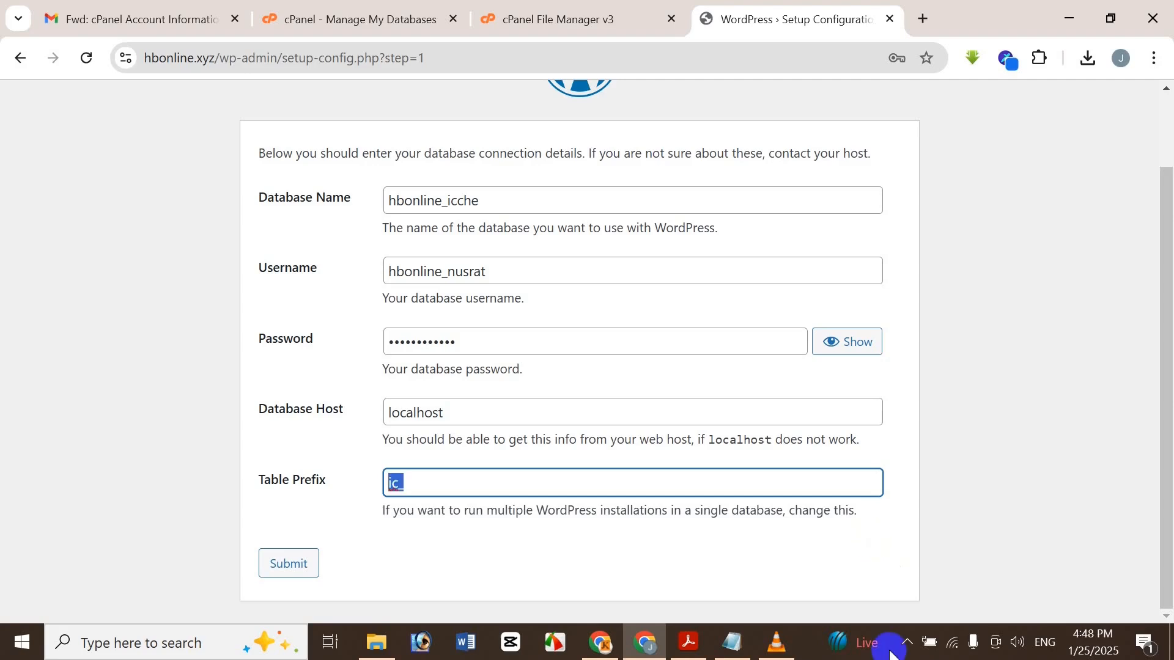
Bring up the Notepad notes holding the live server's database details.
left_click(732, 642)
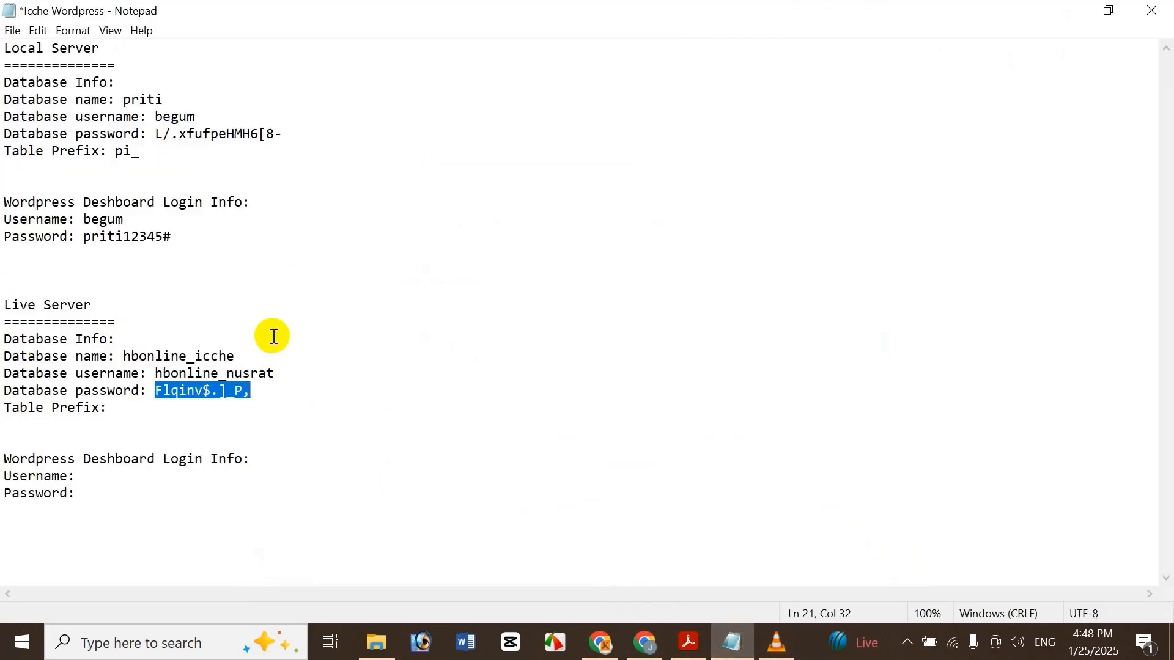
Record ic_ as the live server's Table Prefix in the Notepad notes.
left_click(113, 415)
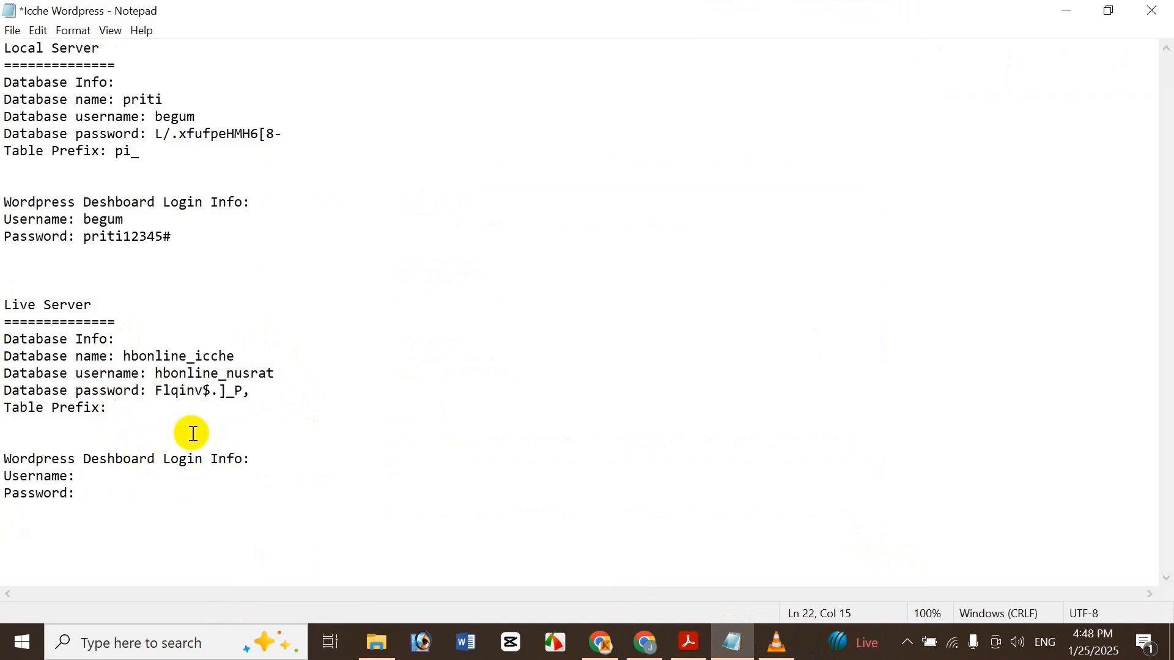
type("ic_")
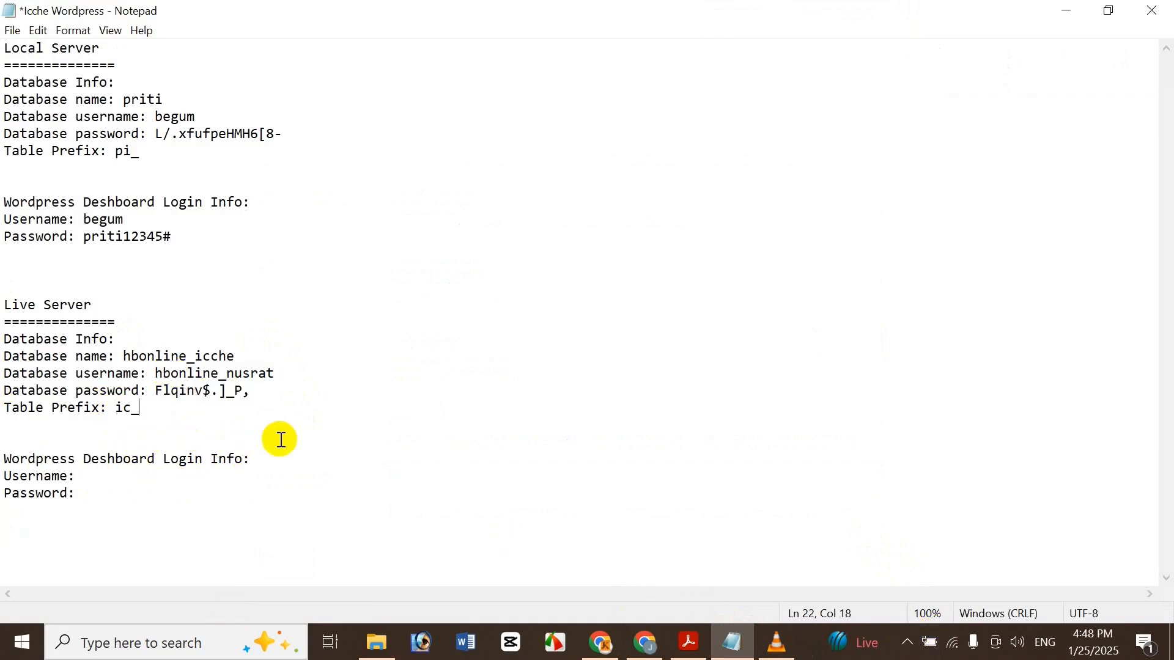
left_click(636, 655)
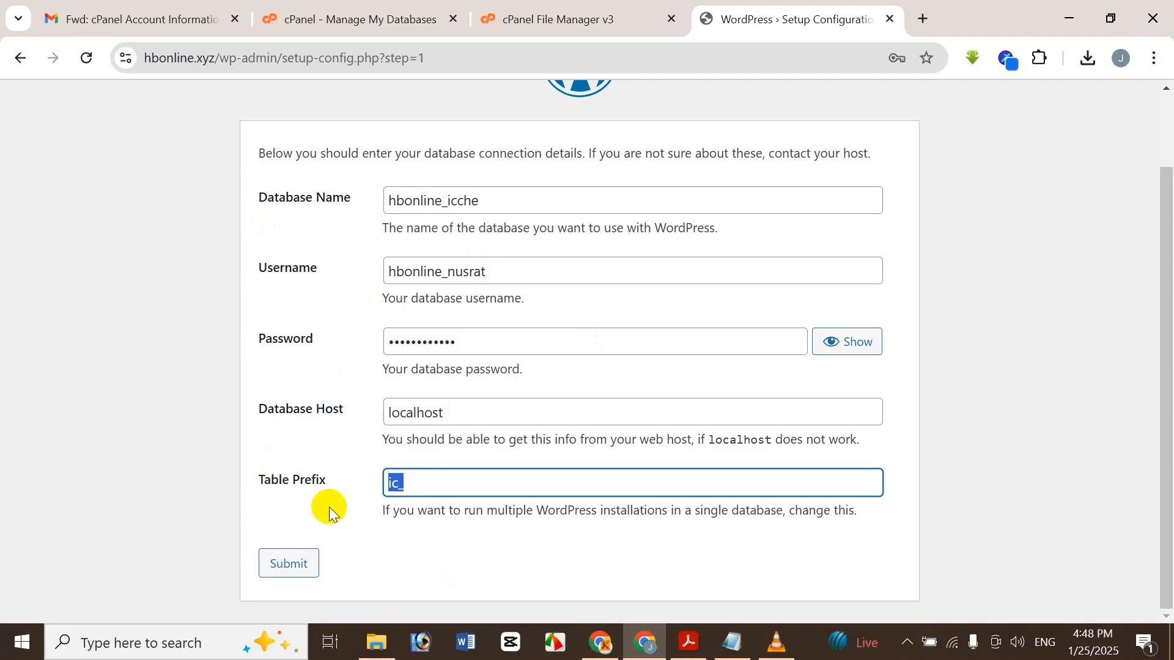
Submit the database connection details and run the WordPress installation.
left_click(274, 566)
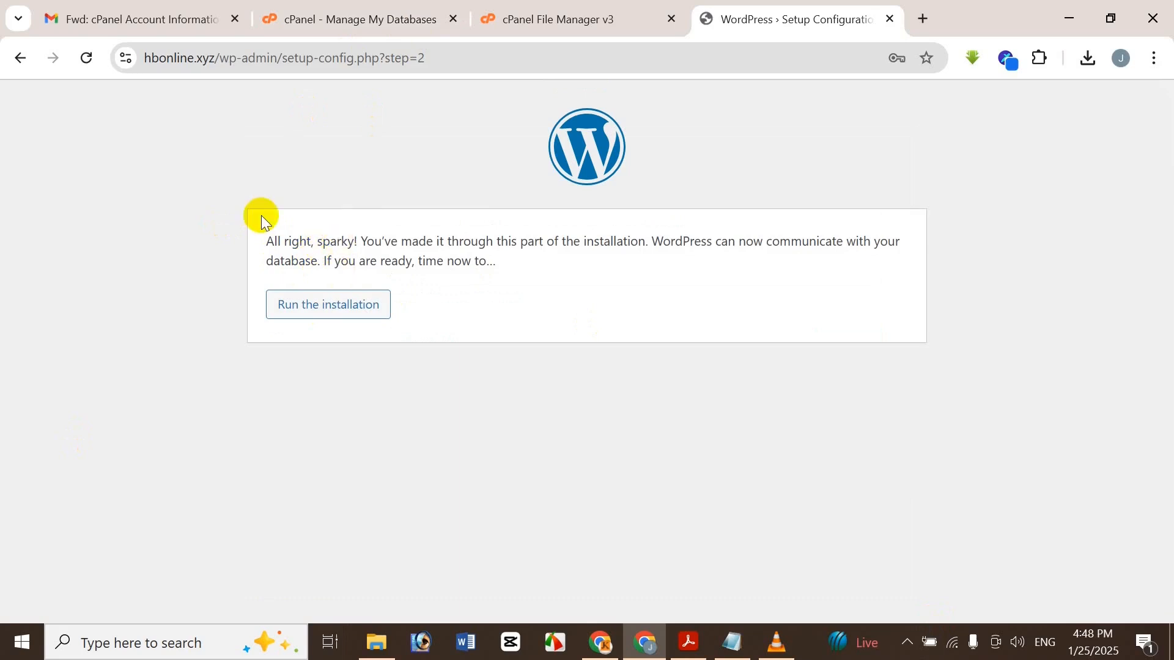
left_click(345, 304)
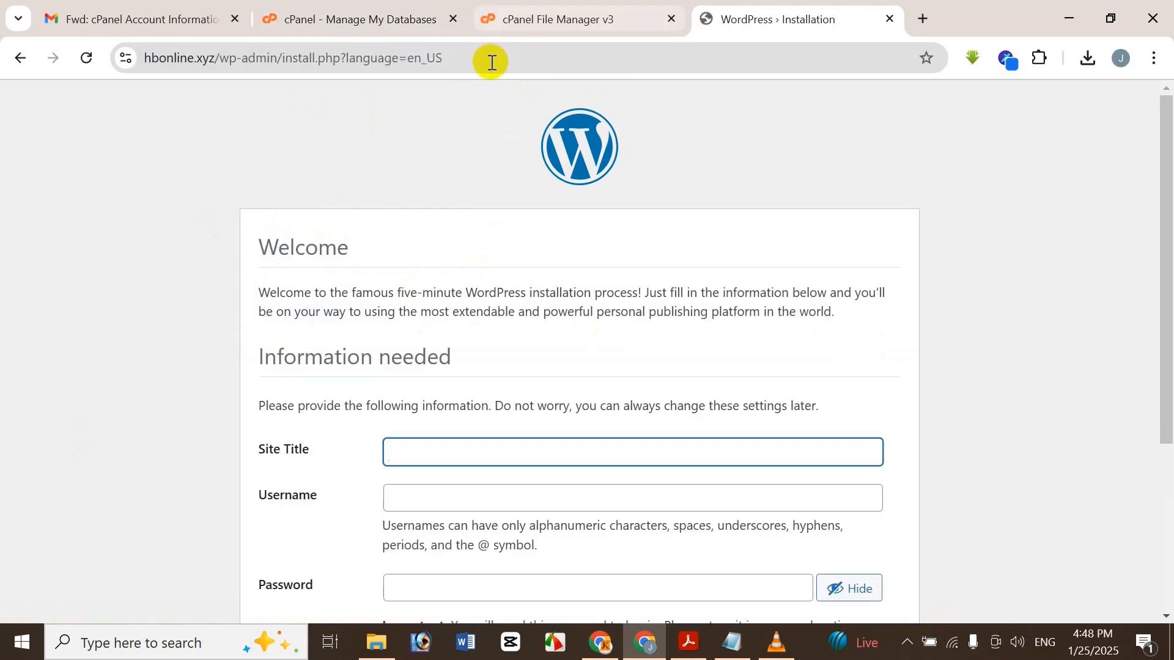
scroll(529, 251, "down", 3)
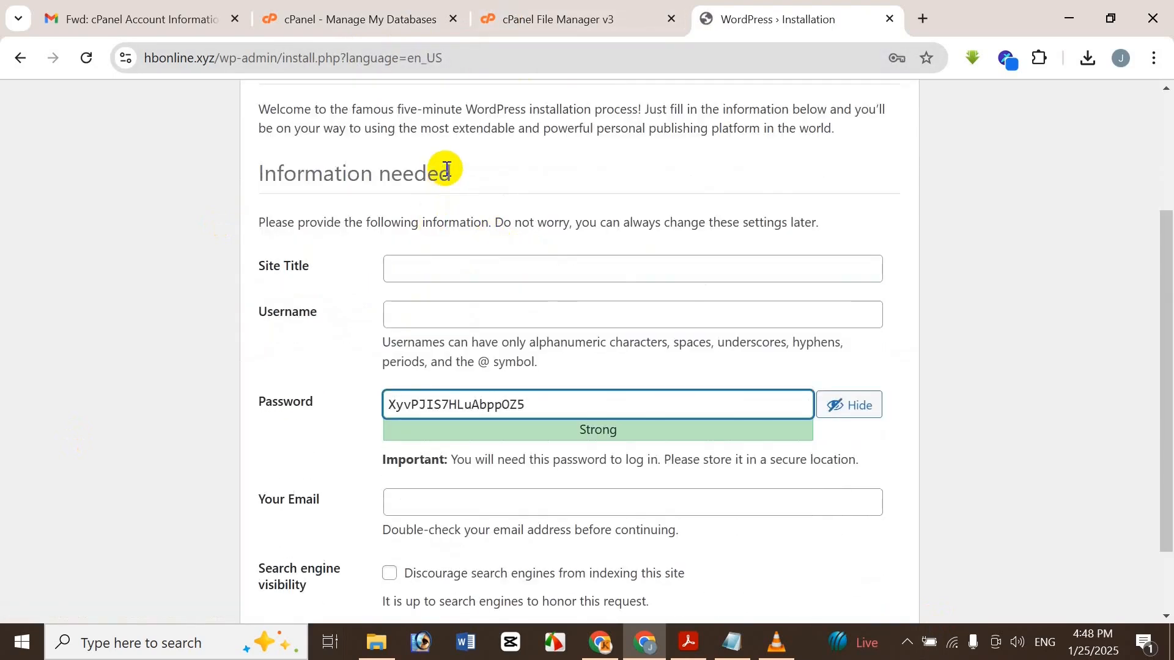
Fill the site title from a saved suggestion, capitalising First, Live and Wordpress.
left_click(505, 272)
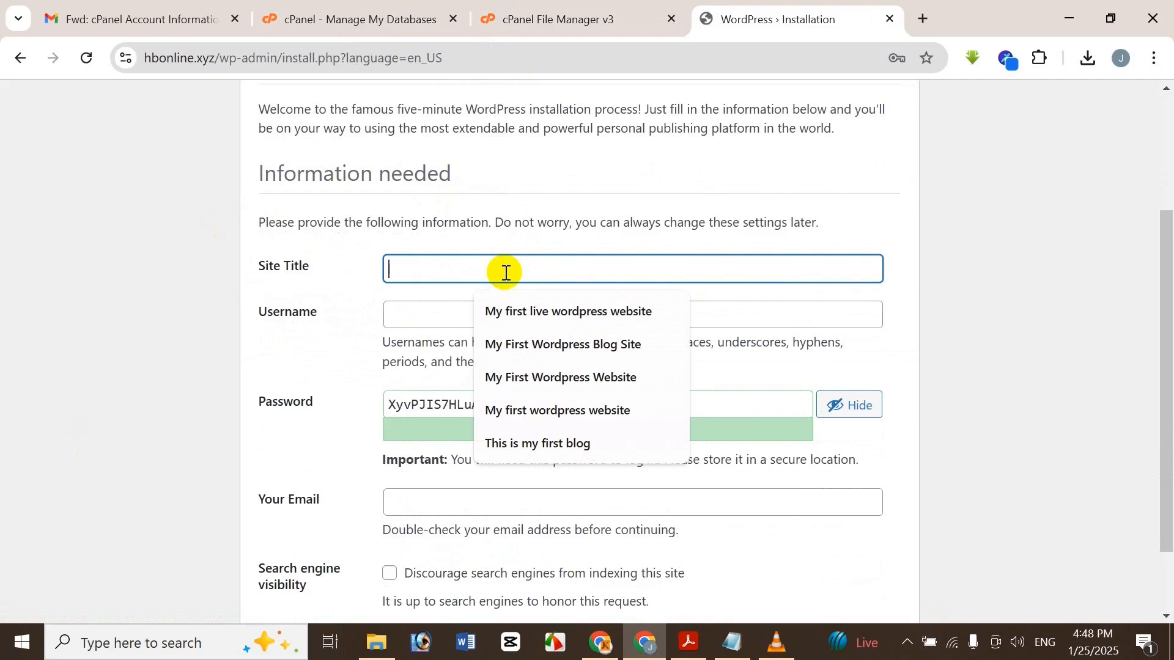
key("Down")
left_click(573, 299)
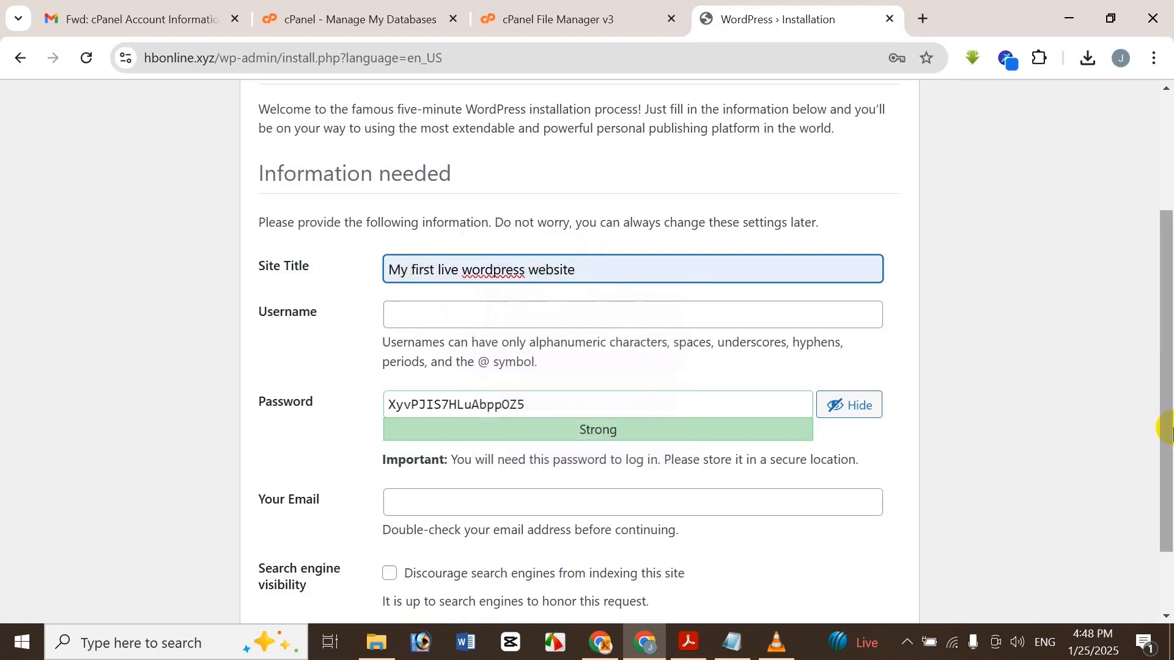
key("BackSpace")
type("F")
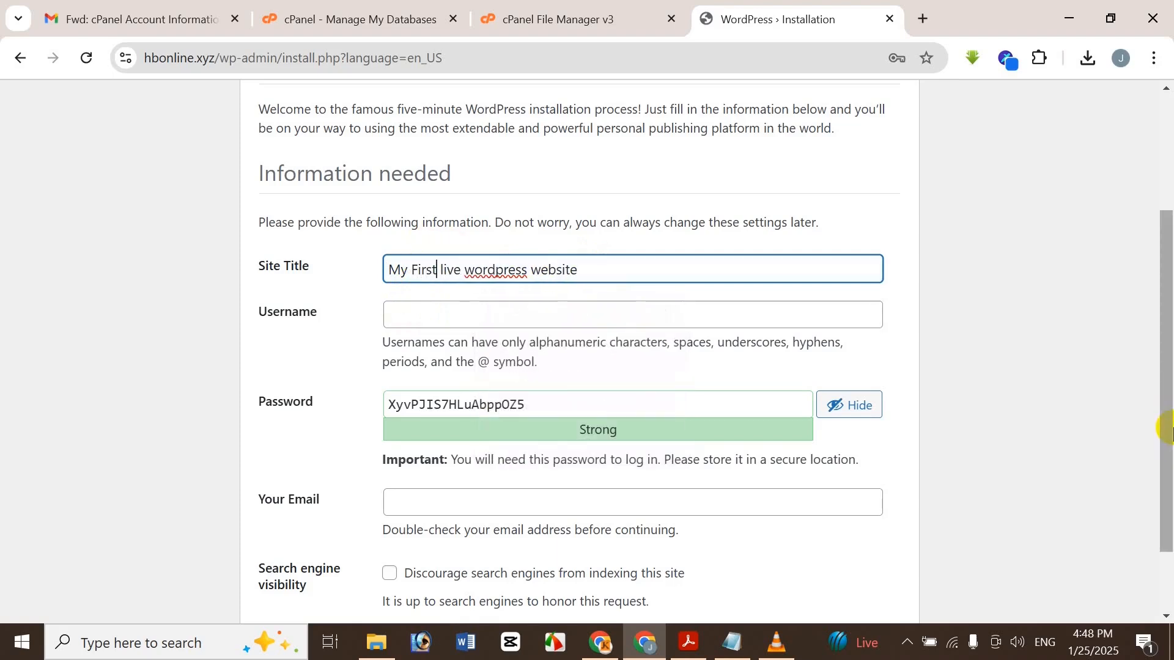
key("Delete")
type("L")
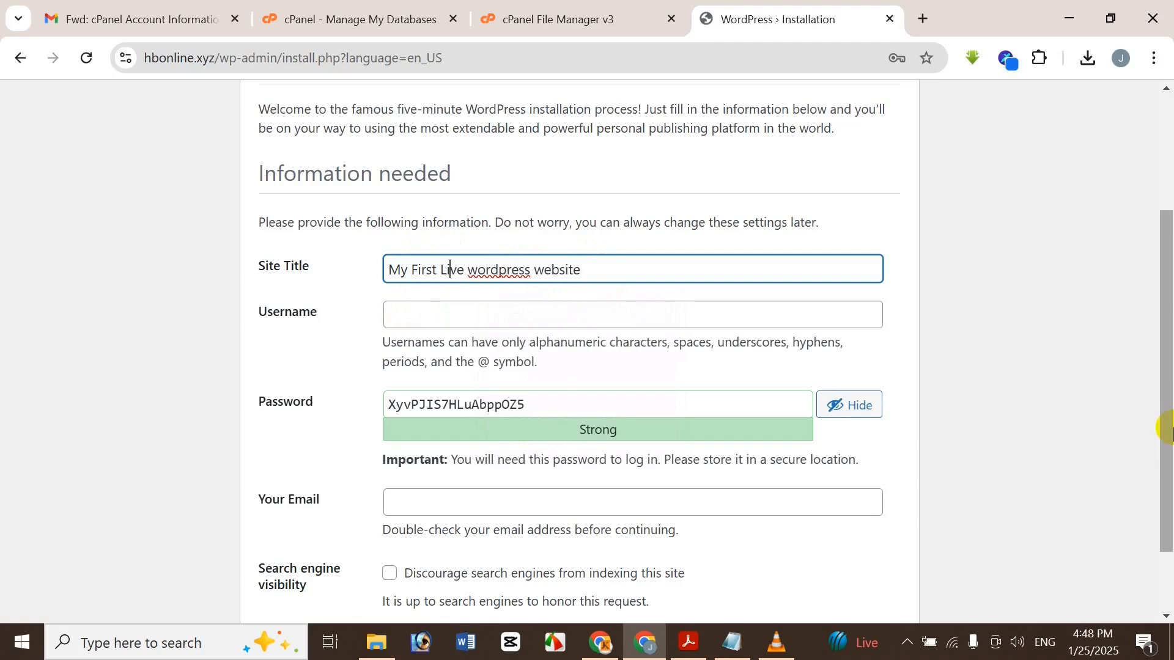
key("Delete")
type("W")
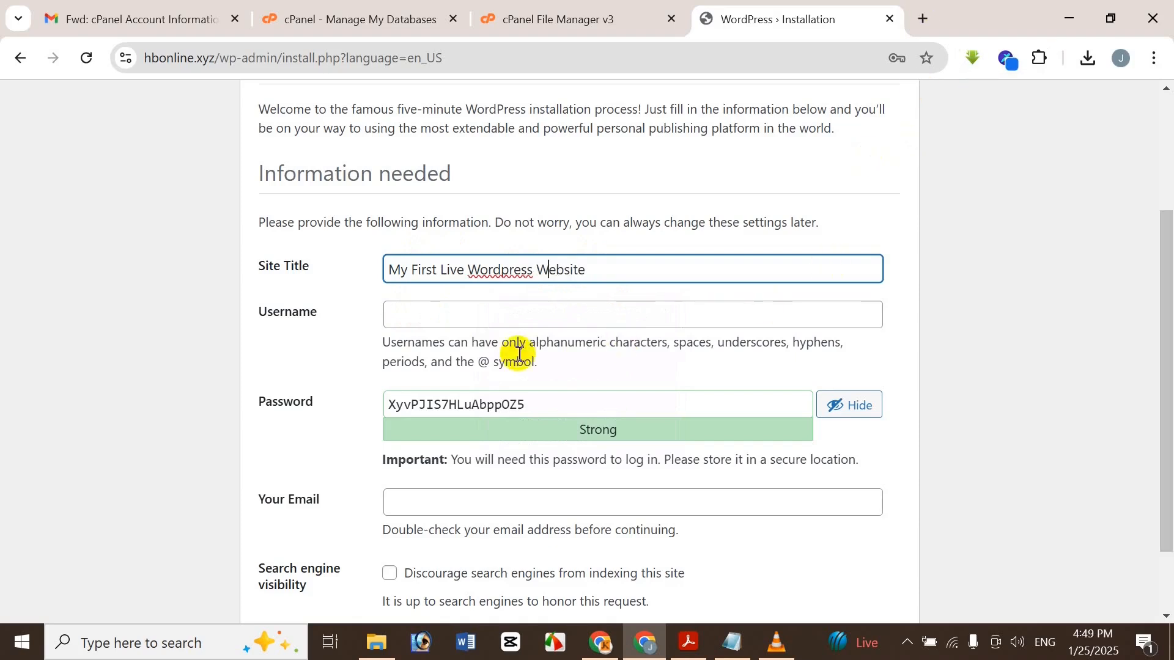
Fix the letter casing so the title reads 'My First Live Wordpress Website'.
left_click(500, 270)
key("BackSpace")
type("D")
left_click(605, 273)
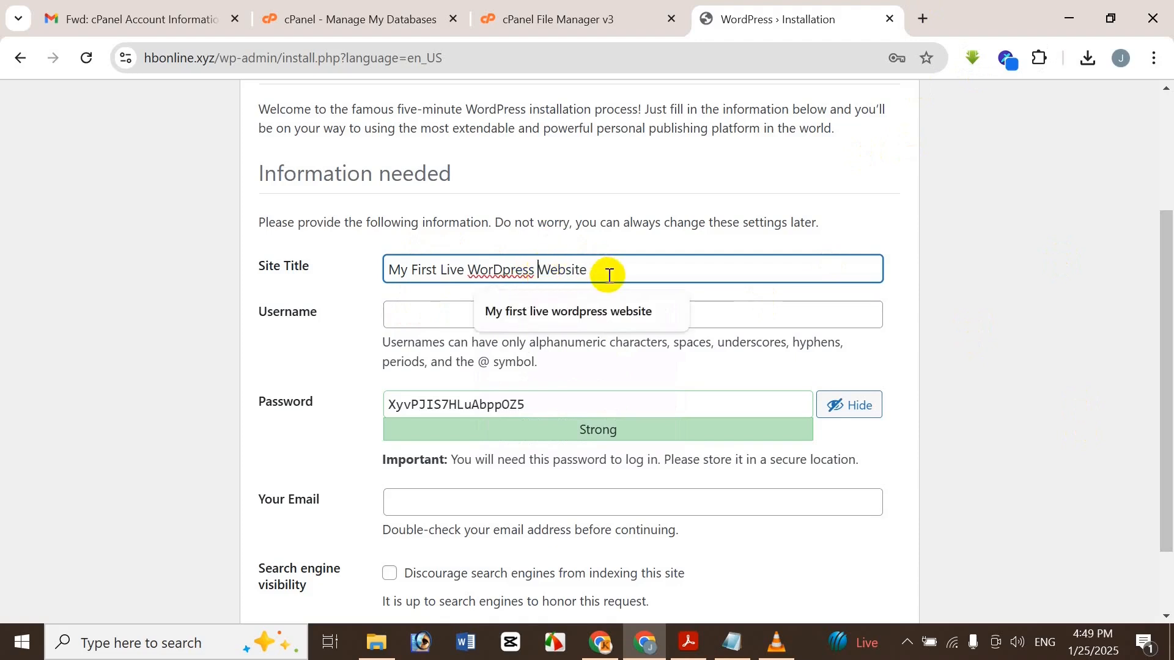
left_click(435, 311)
left_click(502, 269)
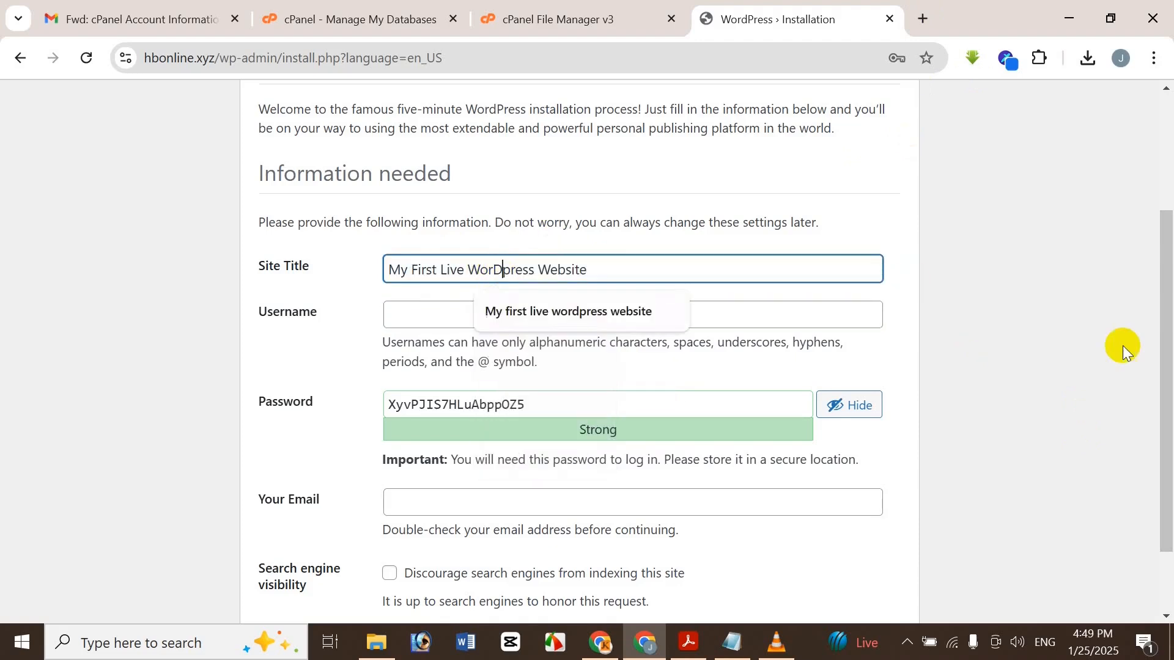
key("BackSpace")
type("d")
Enter the admin username and move to the password field.
left_click(455, 309)
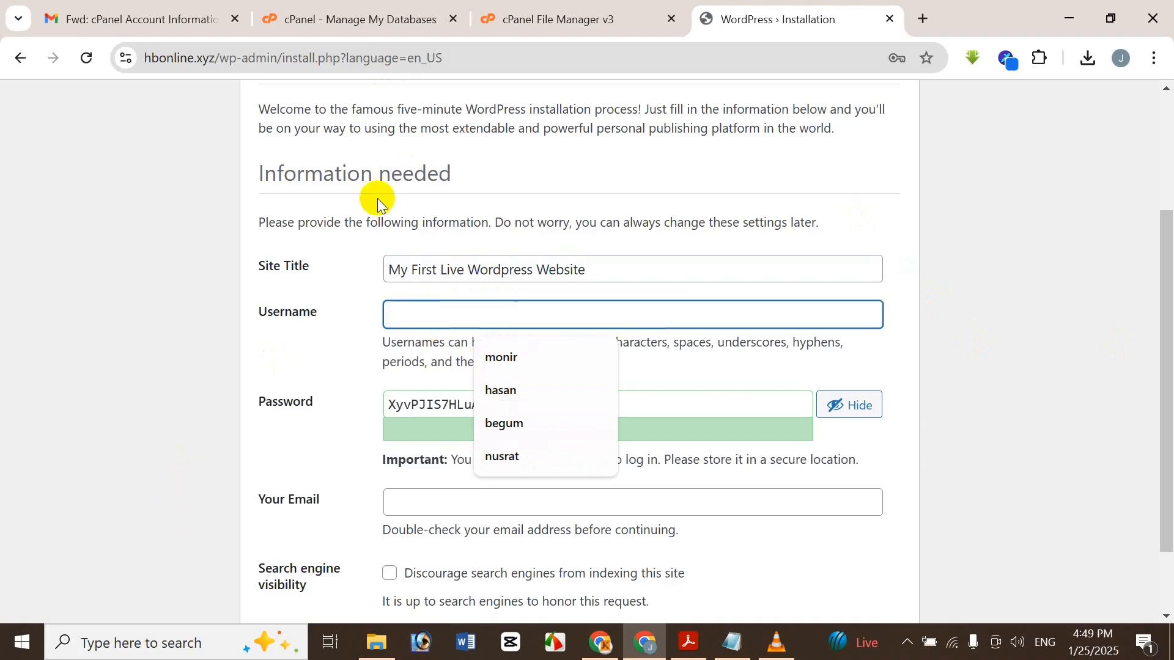
type("nusrat")
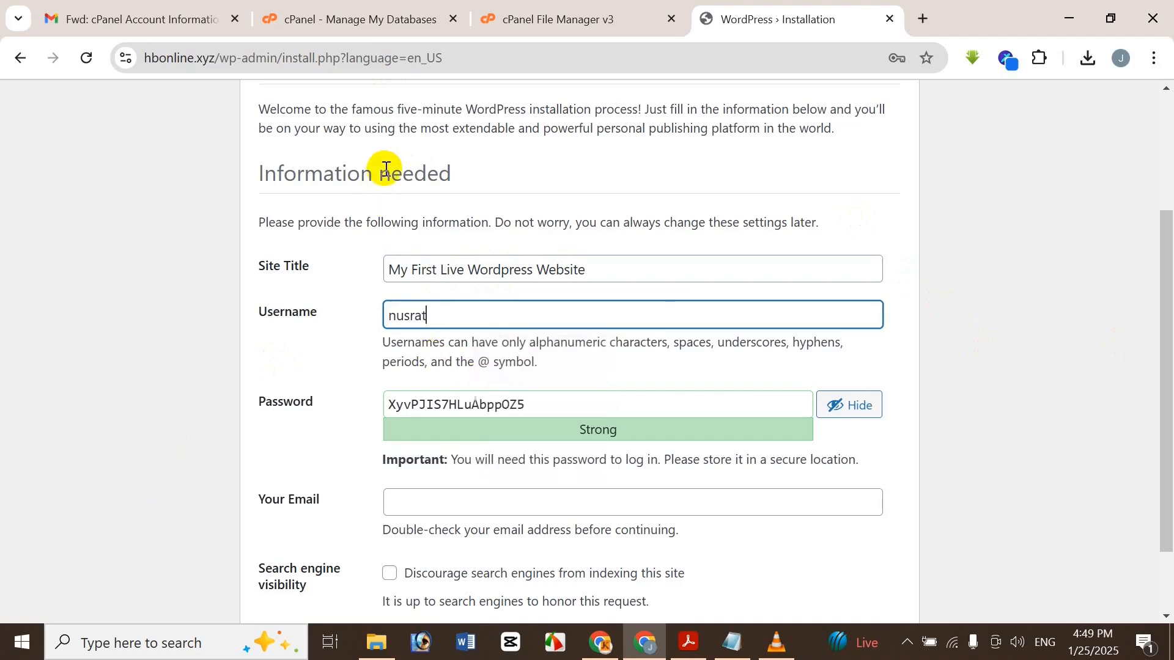
left_click(544, 401)
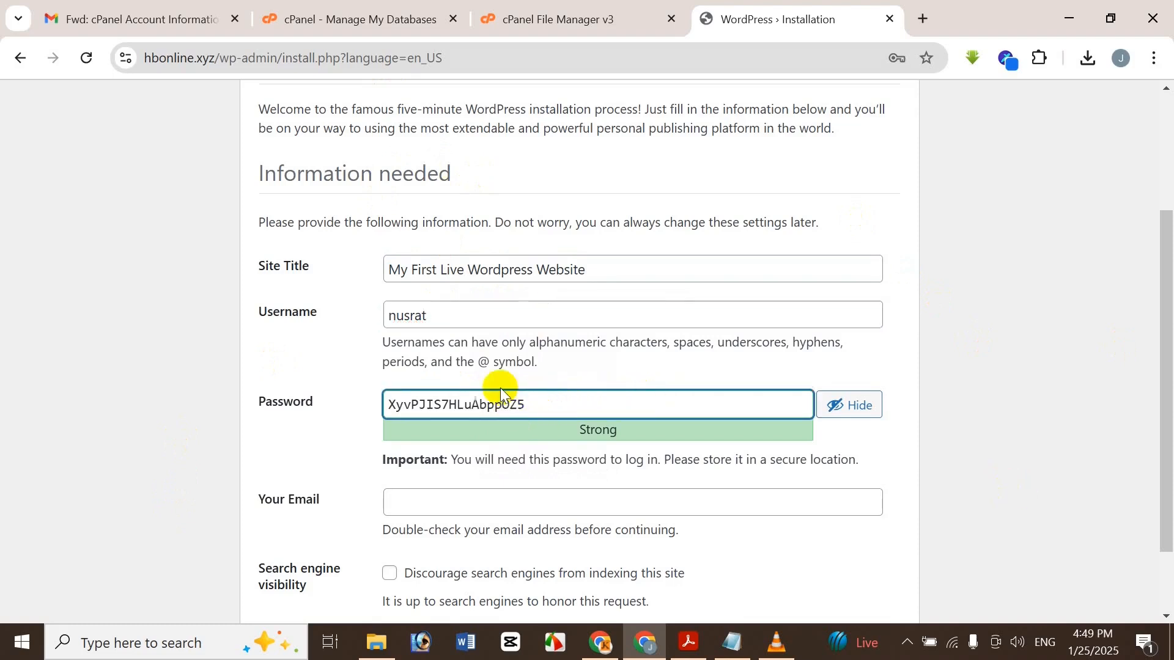
left_click(923, 18)
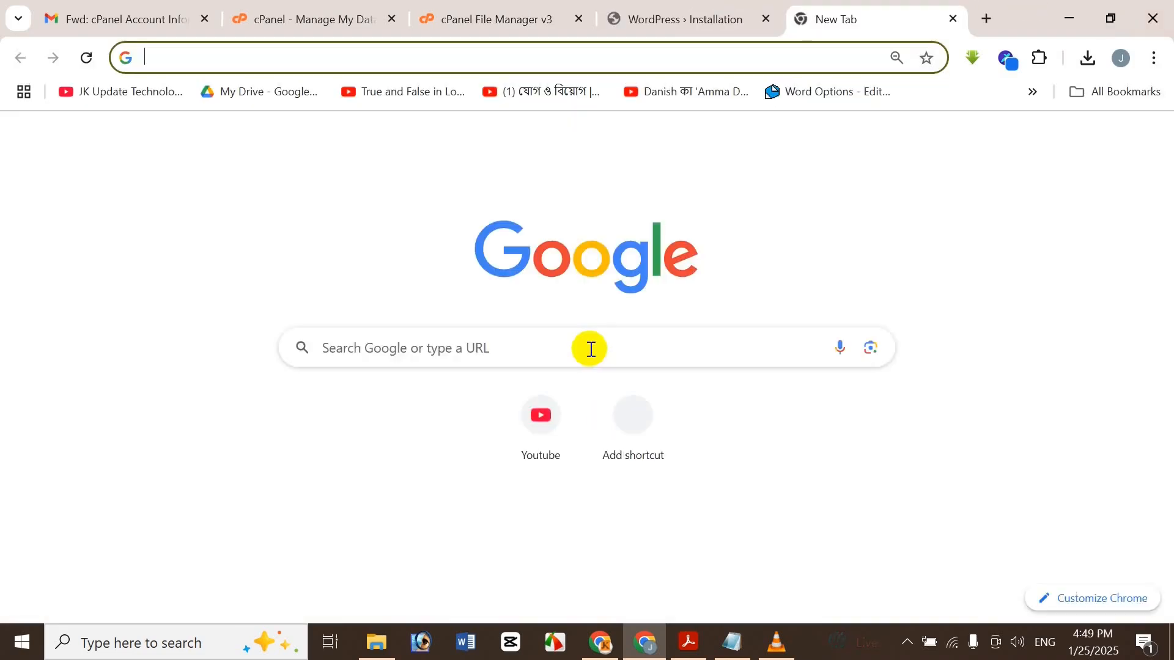
Search for a strong password generator and browse the search results.
left_click(591, 349)
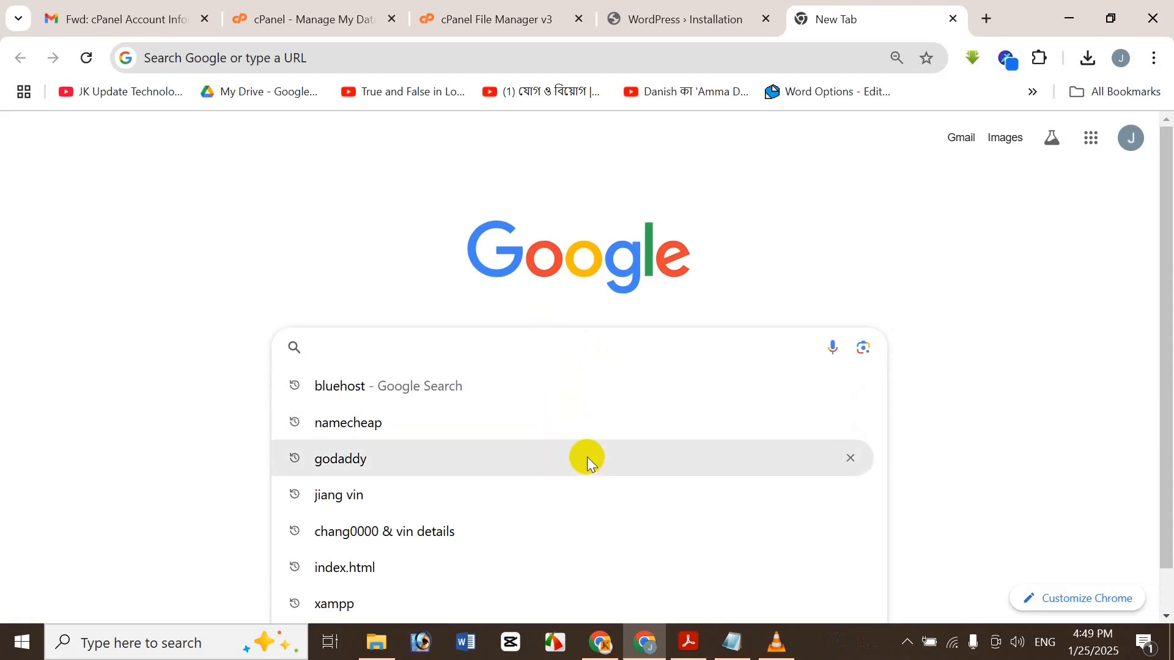
scroll(584, 431, "down", 1)
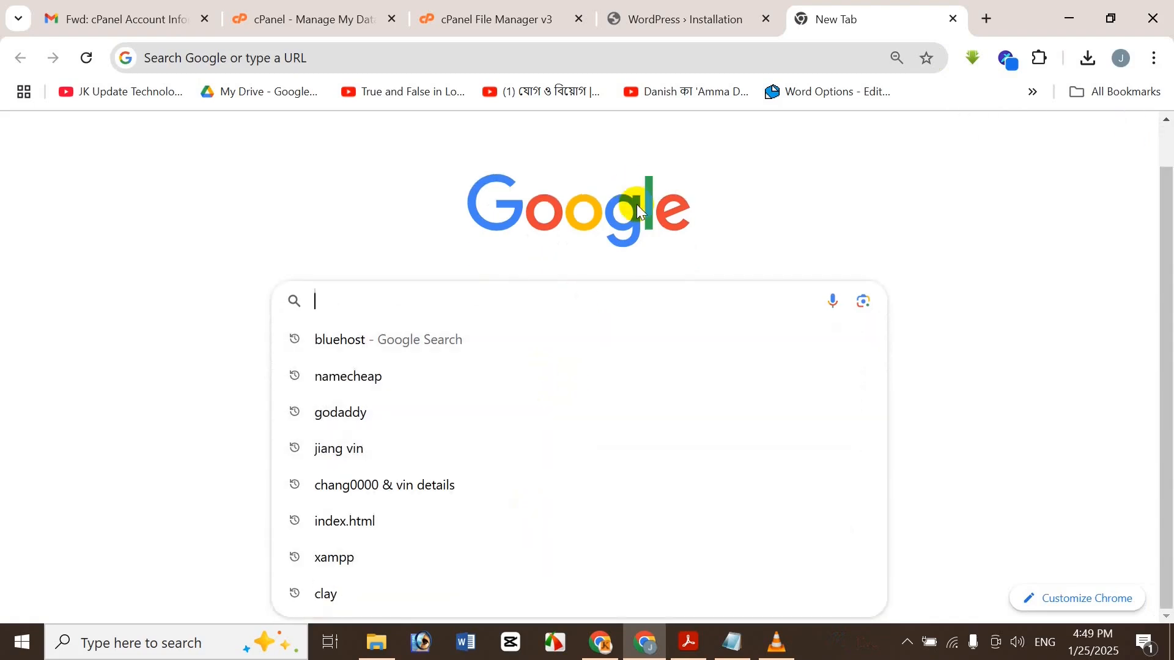
type("strong")
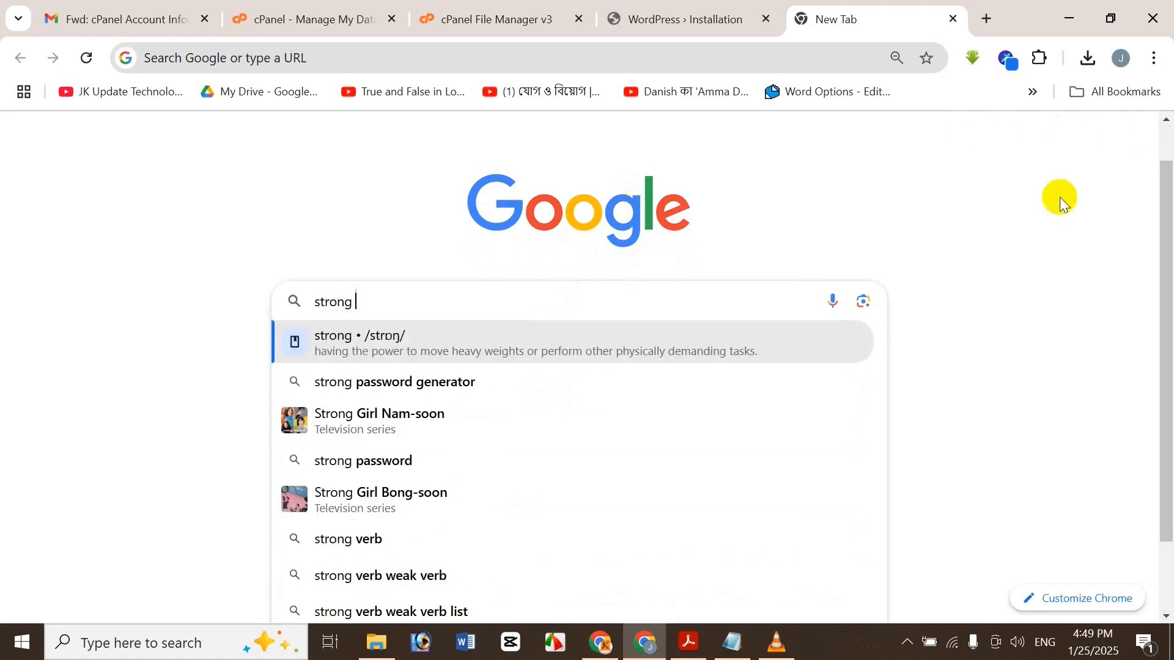
left_click(685, 375)
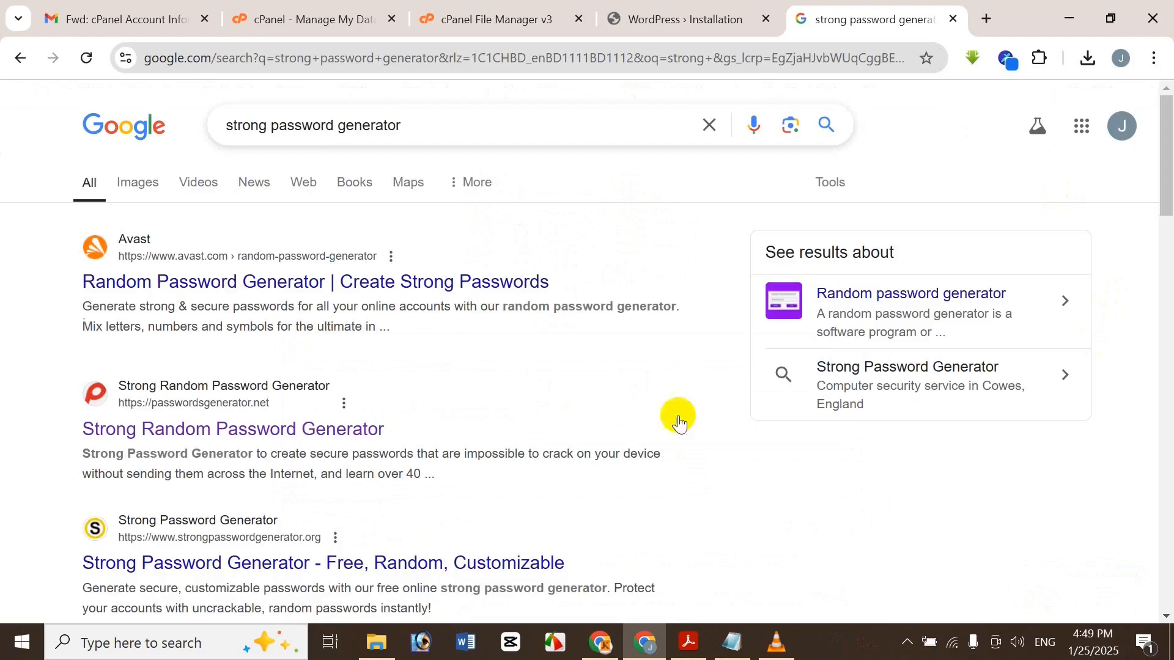
scroll(618, 457, "down", 3)
scroll(581, 443, "down", 4)
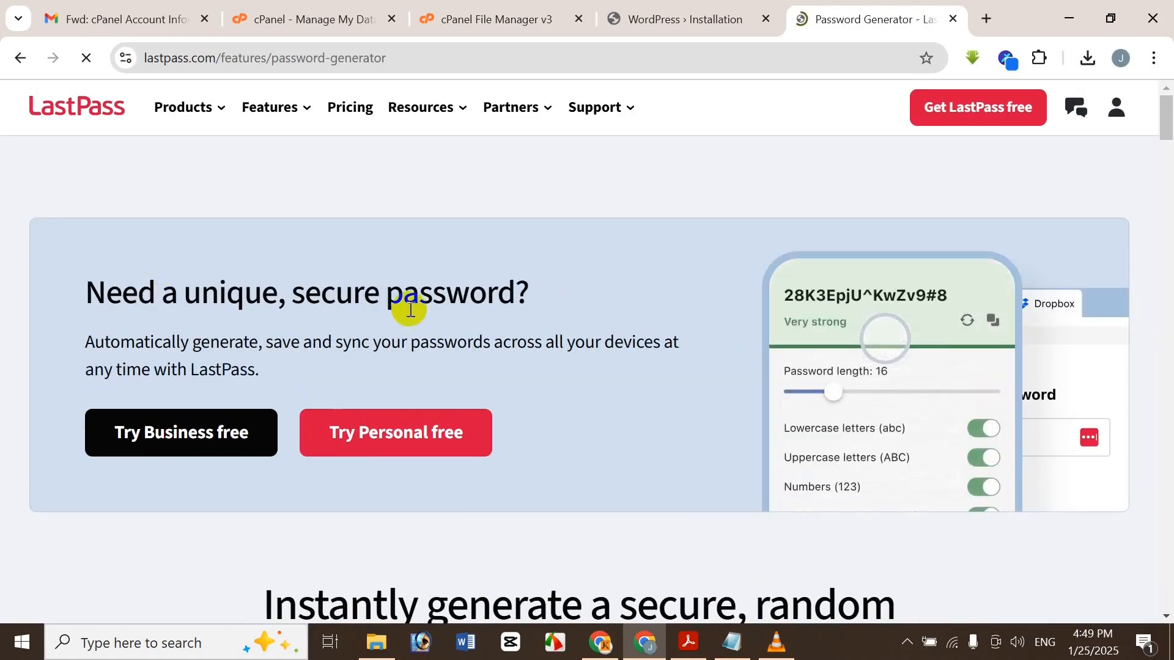
scroll(220, 323, "down", 10)
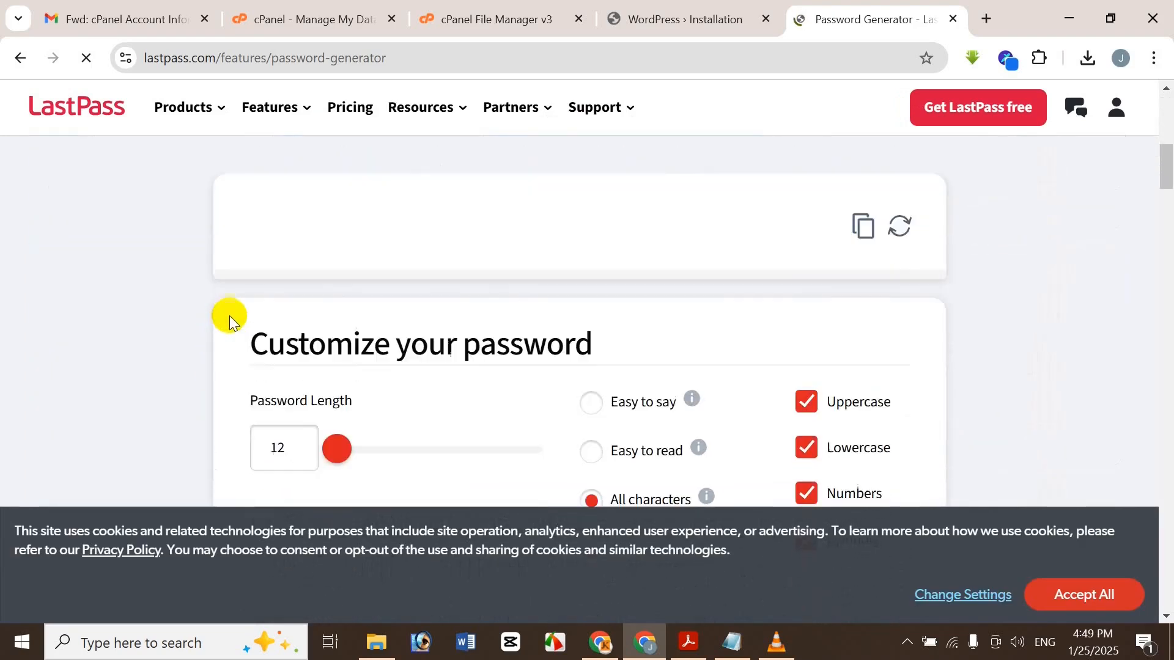
scroll(475, 354, "down", 3)
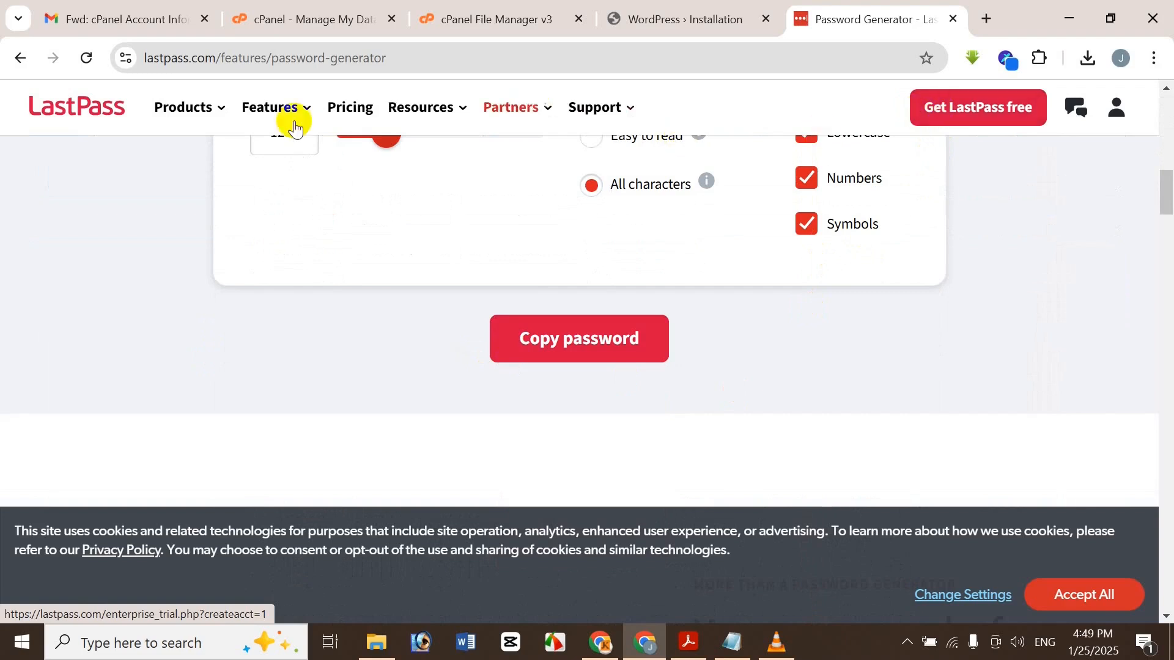
scroll(123, 235, "up", 7)
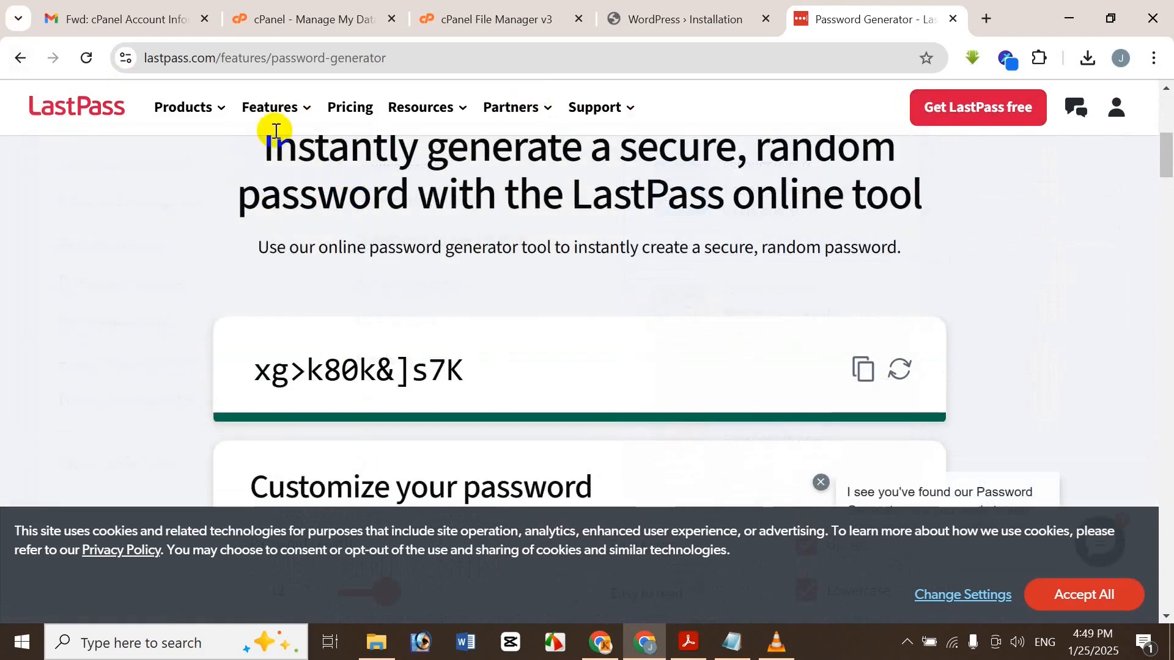
left_click(20, 58)
scroll(189, 291, "down", 15)
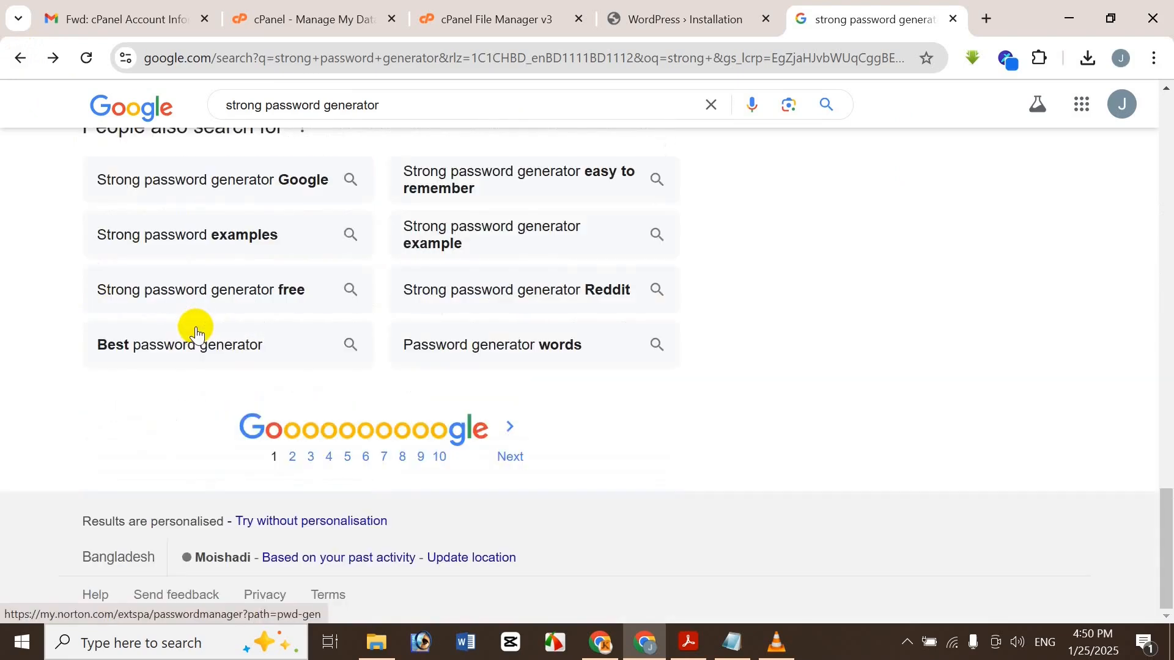
left_click(511, 455)
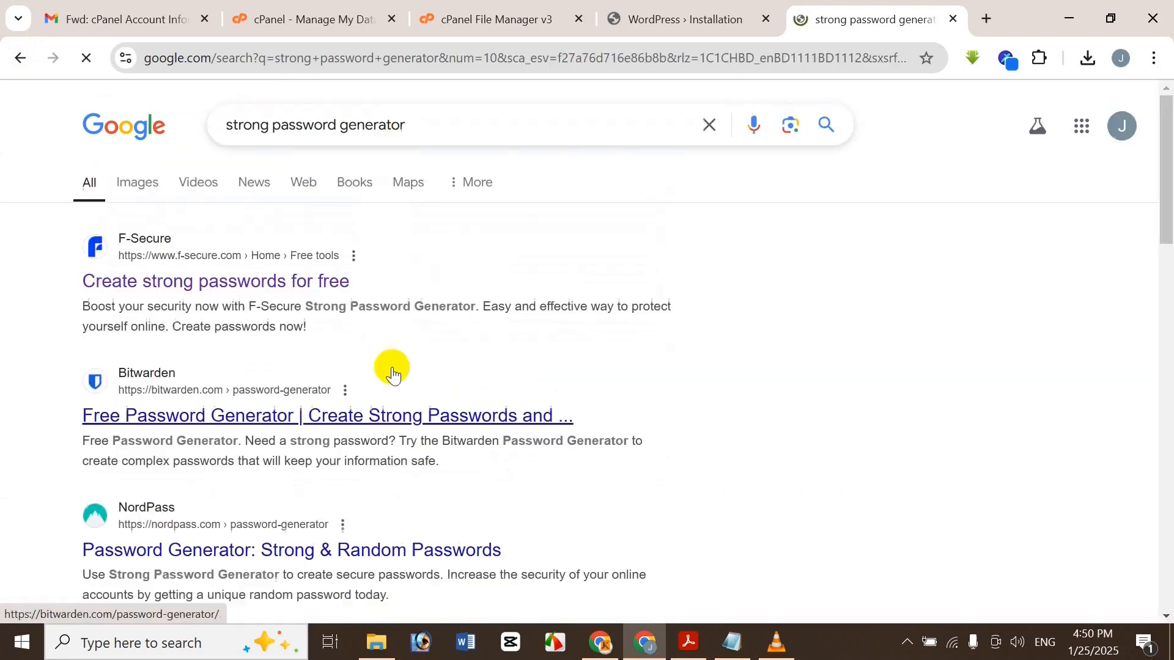
Generate a 32-character password on F-Secure's password generator and select it.
left_click(168, 291)
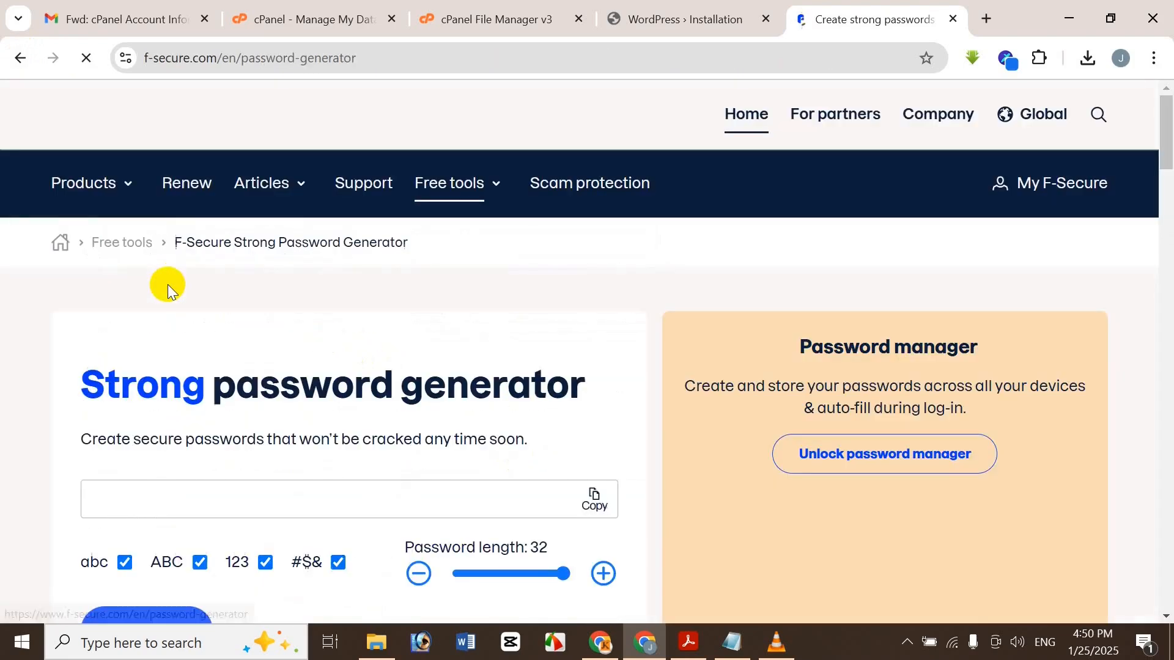
scroll(556, 504, "down", 2)
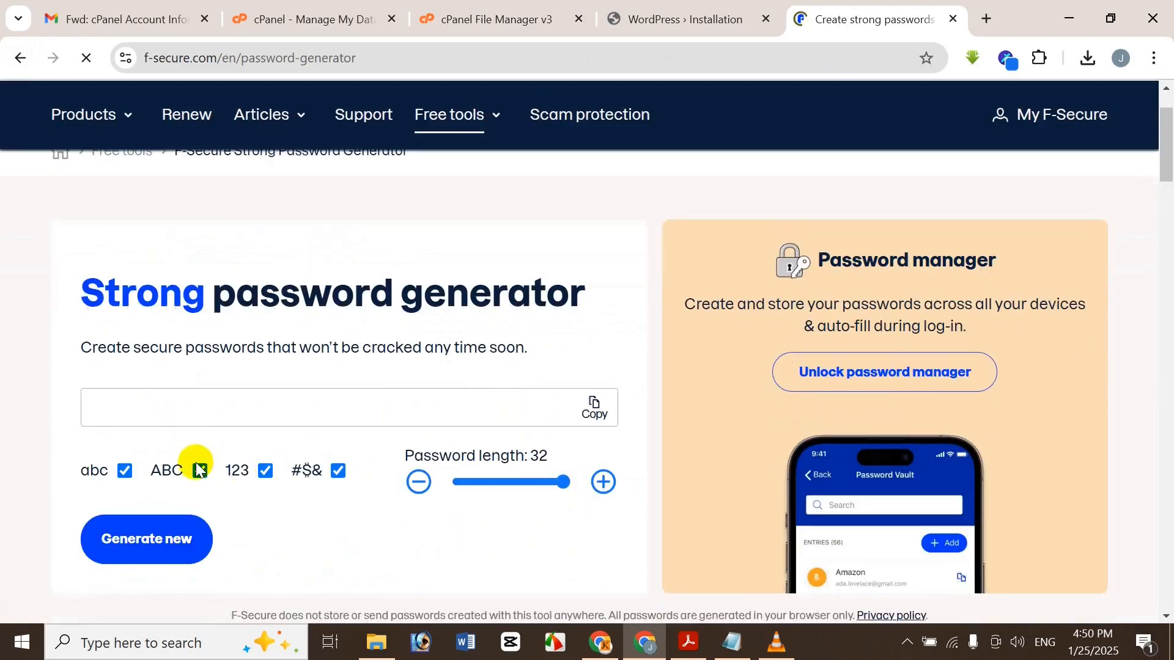
left_click(178, 538)
left_click_drag(446, 374, 83, 358)
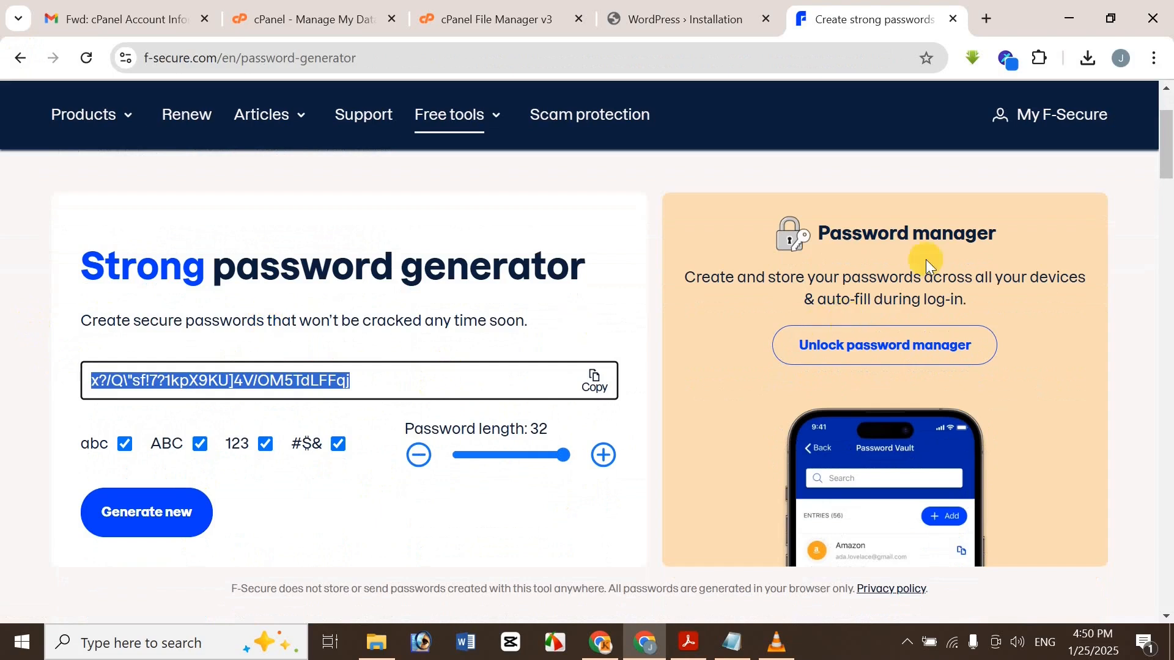
left_click(519, 12)
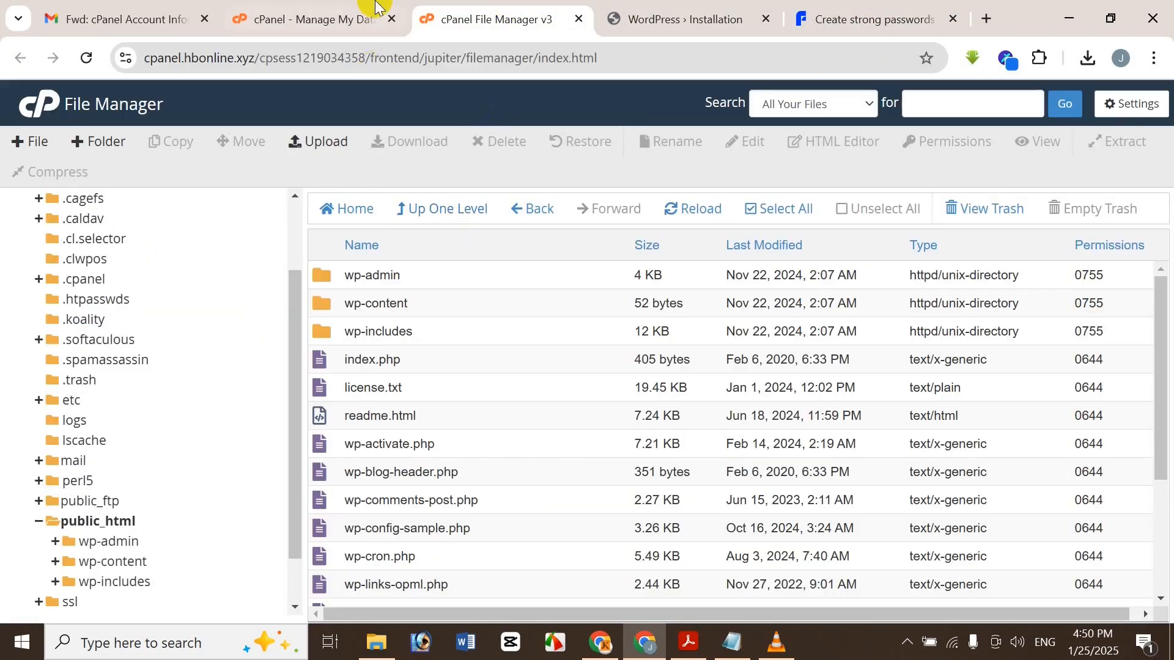
Replace the generated admin password with a simpler medium-strength password and copy it.
left_click(717, 9)
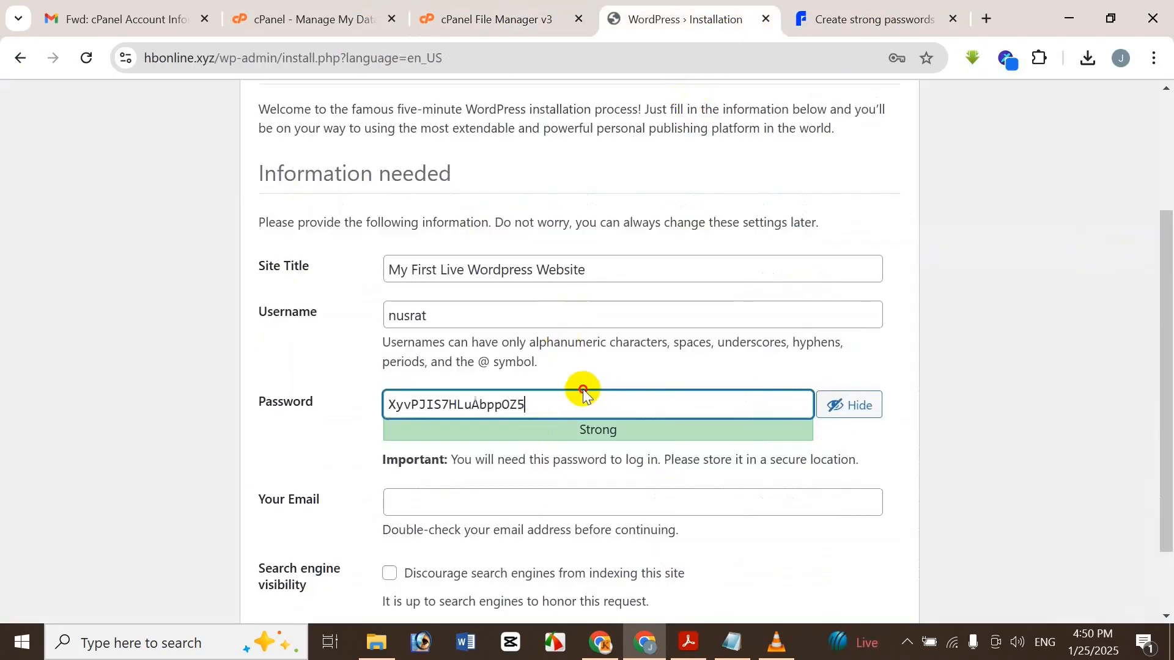
left_click_drag(582, 387, 406, 366)
left_click_drag(556, 401, 364, 401)
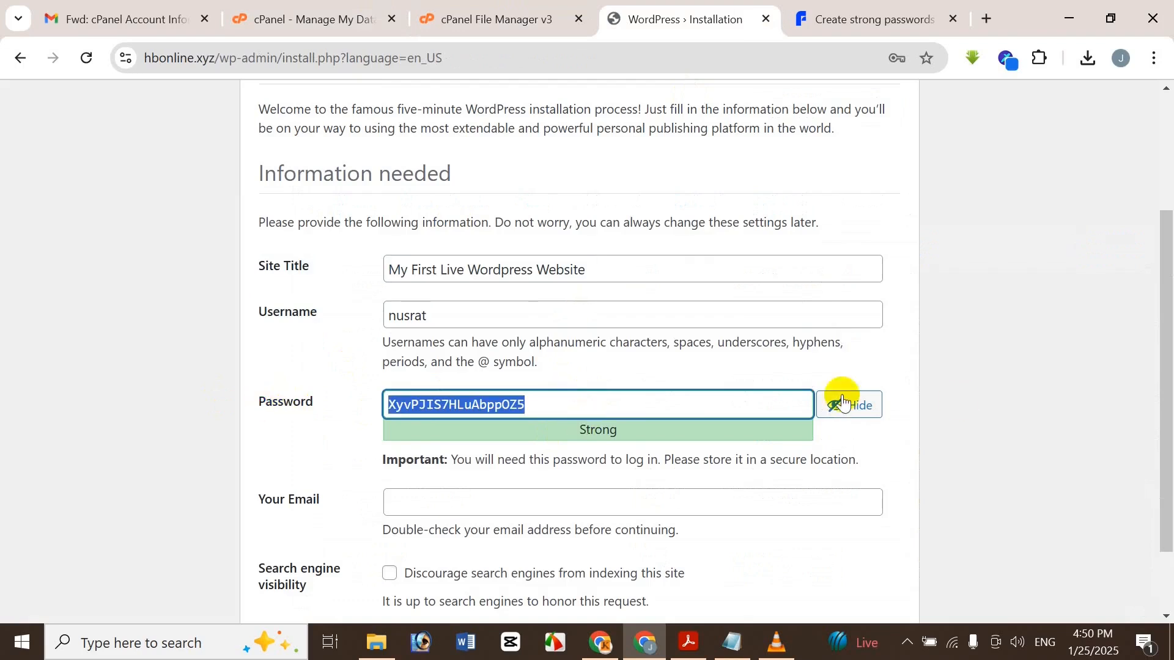
key("BackSpace")
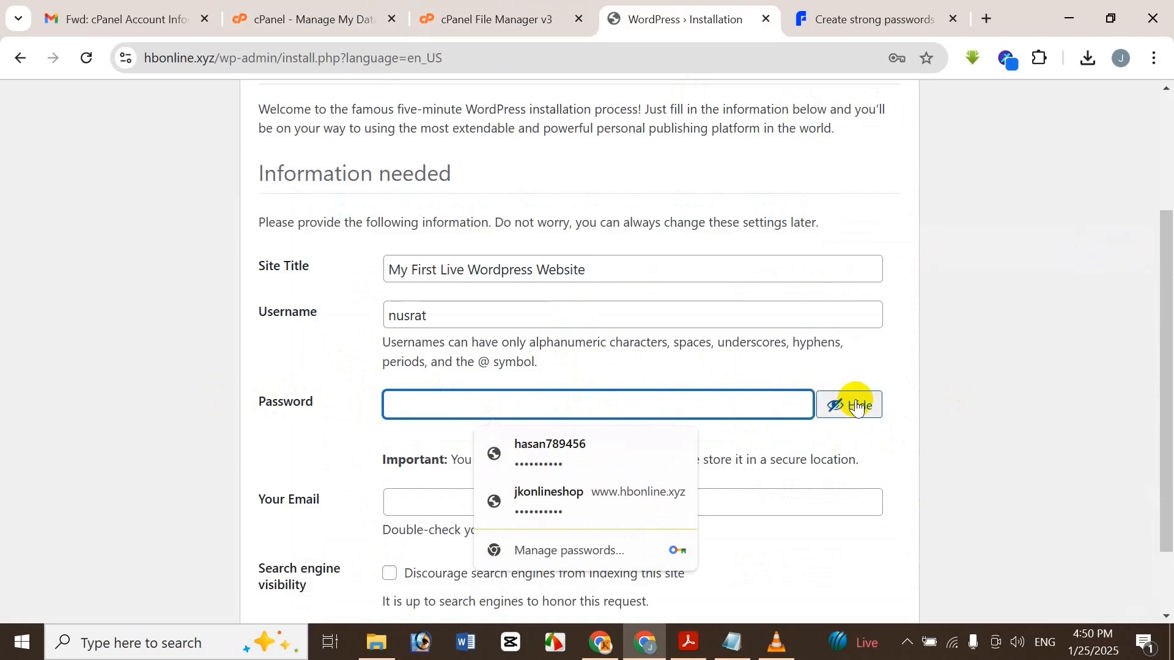
key("BackSpace")
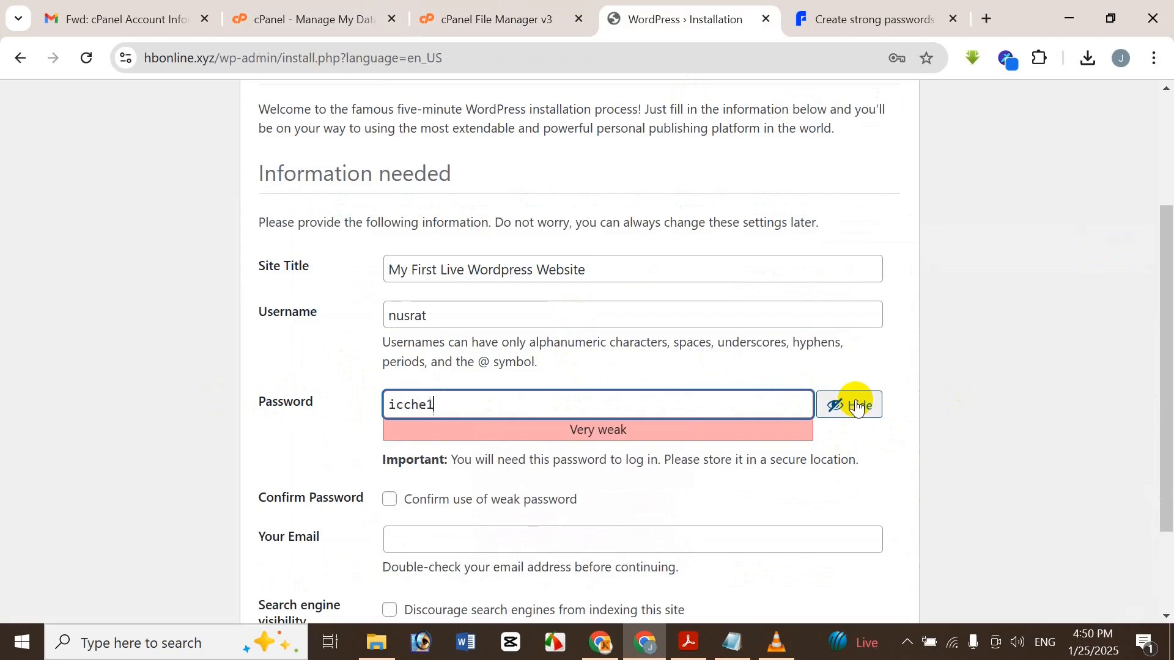
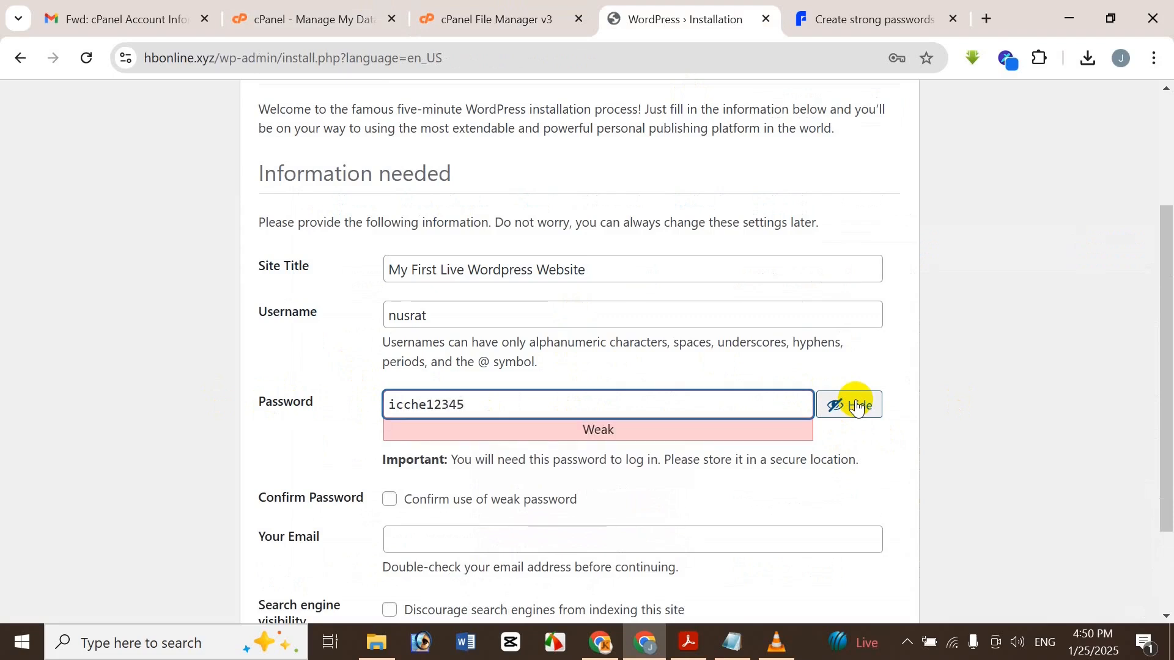
key("ctrl+a")
key("ctrl+c")
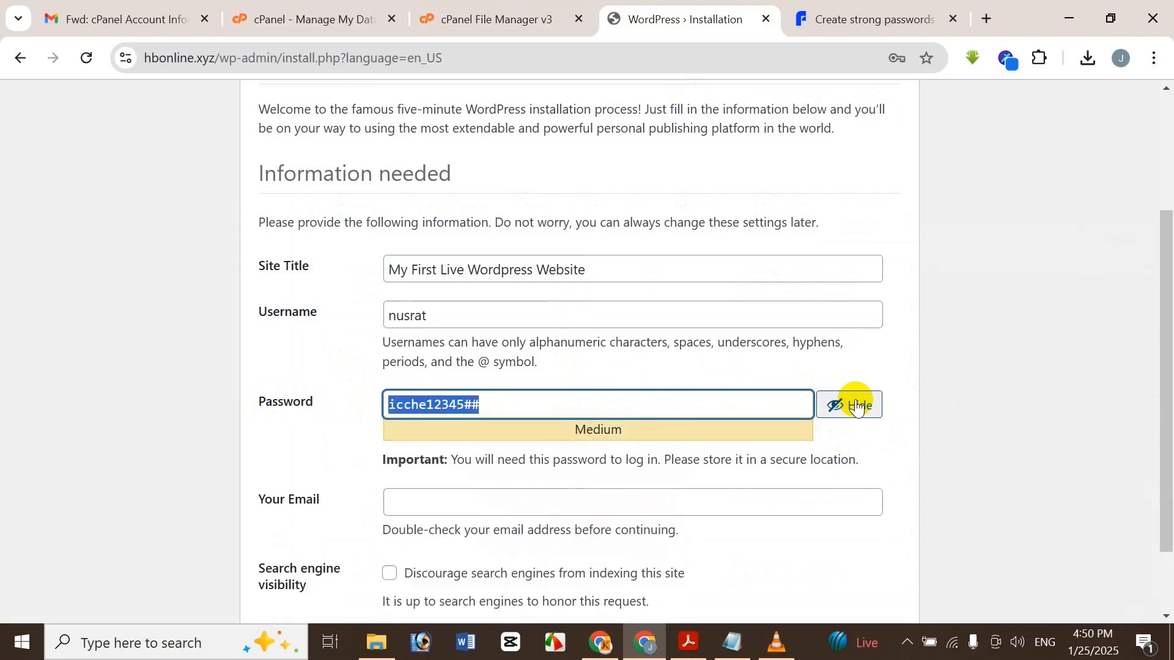
left_click(731, 642)
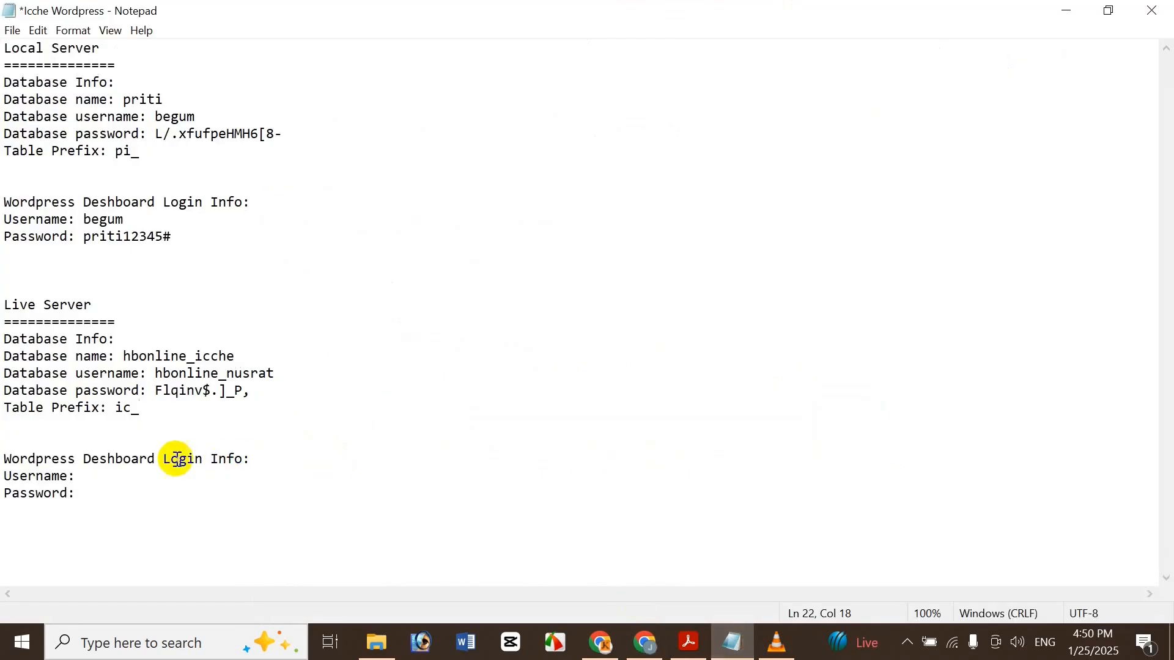
Record the admin password and username under Live Server in the Notepad notes.
key("ctrl+v")
left_click(92, 479)
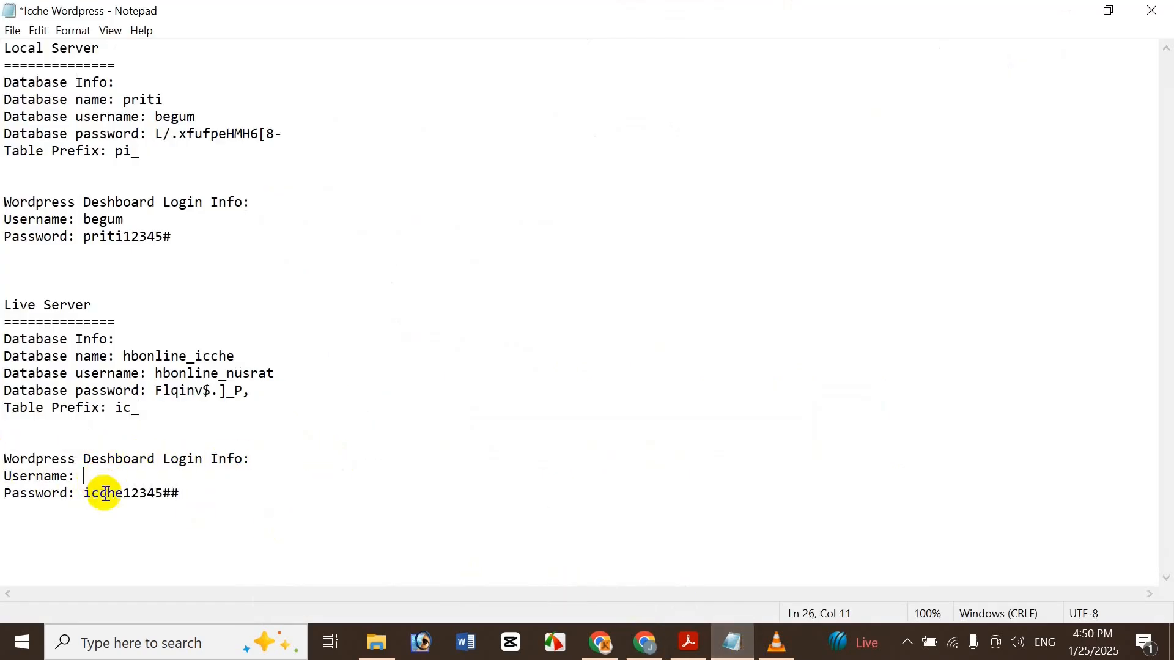
left_click(644, 637)
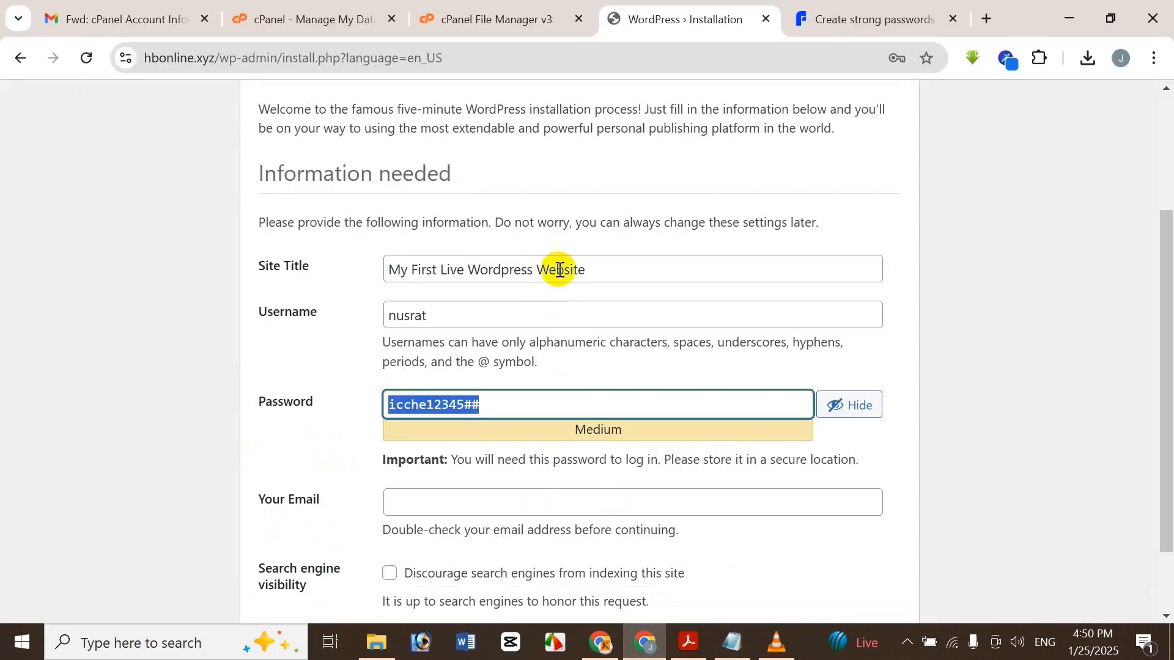
left_click_drag(508, 317, 243, 313)
key("ctrl+c")
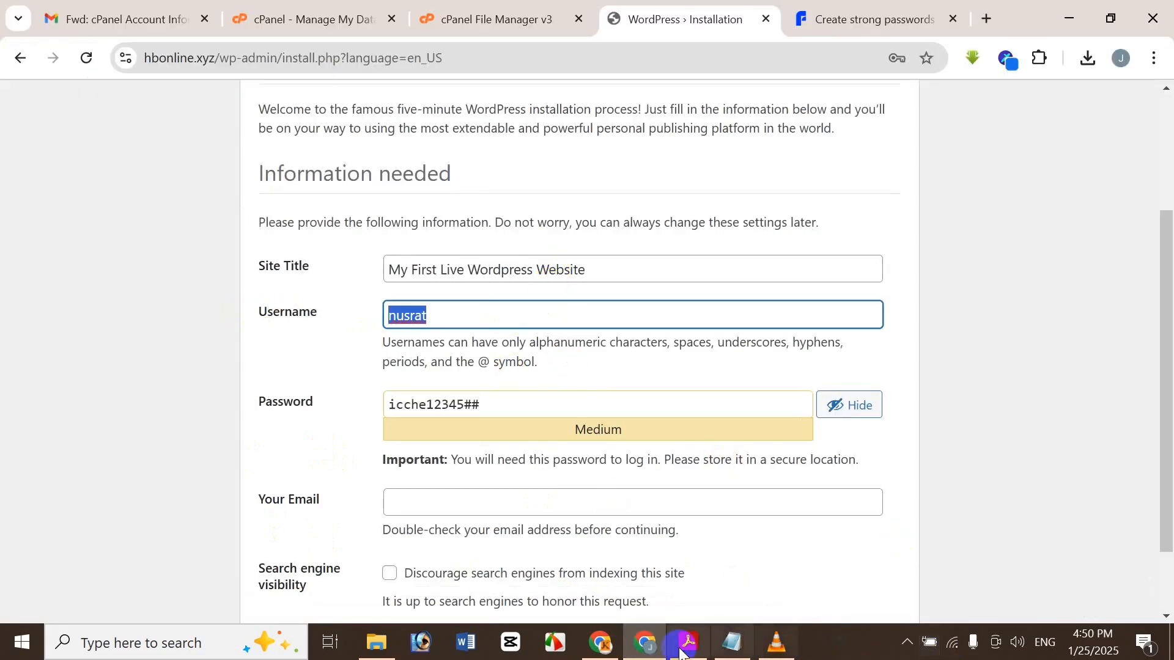
left_click(731, 642)
key("ctrl+v")
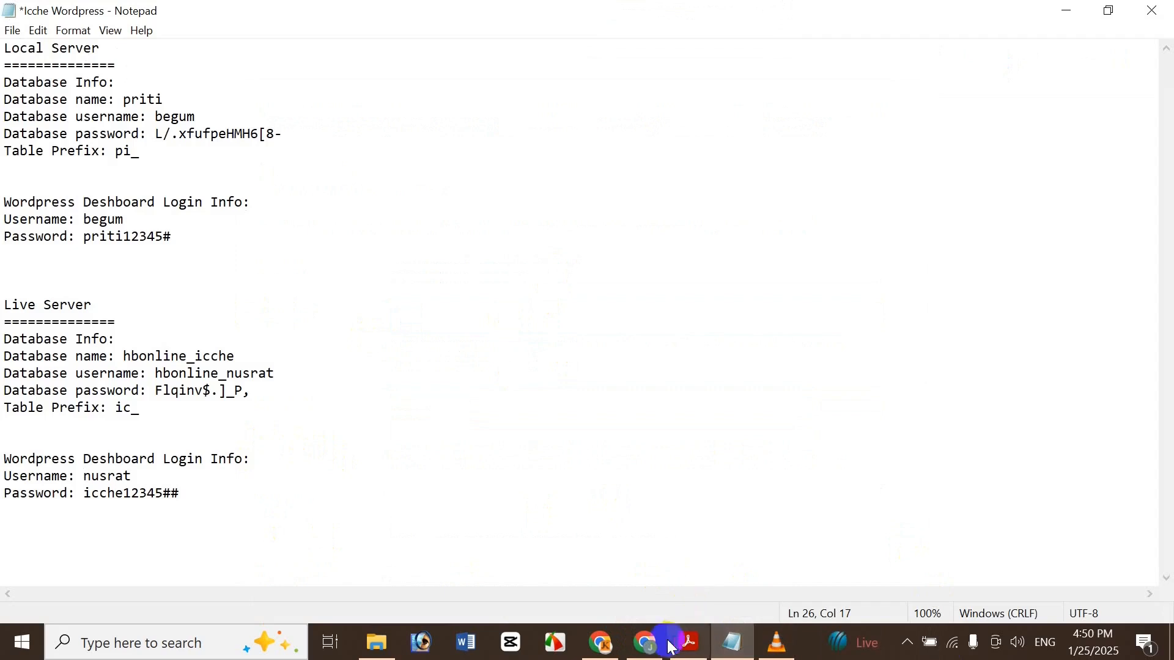
left_click(645, 642)
scroll(623, 512, "down", 2)
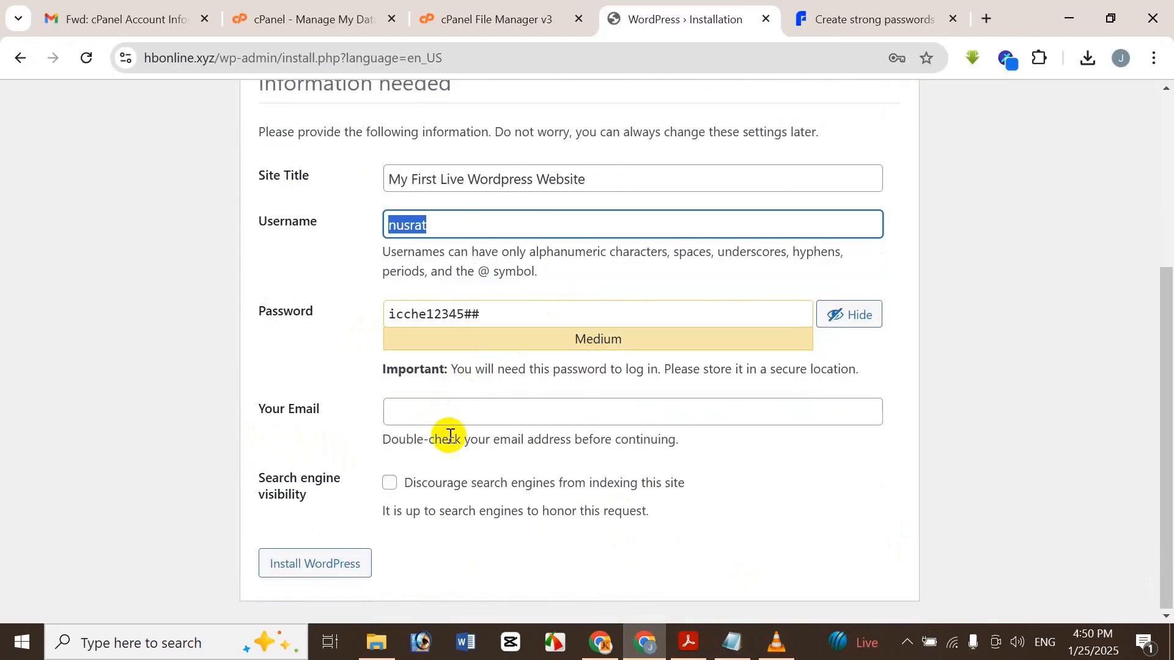
Enter the admin e-mail, tick Discourage search engines, and install WordPress.
left_click(461, 420)
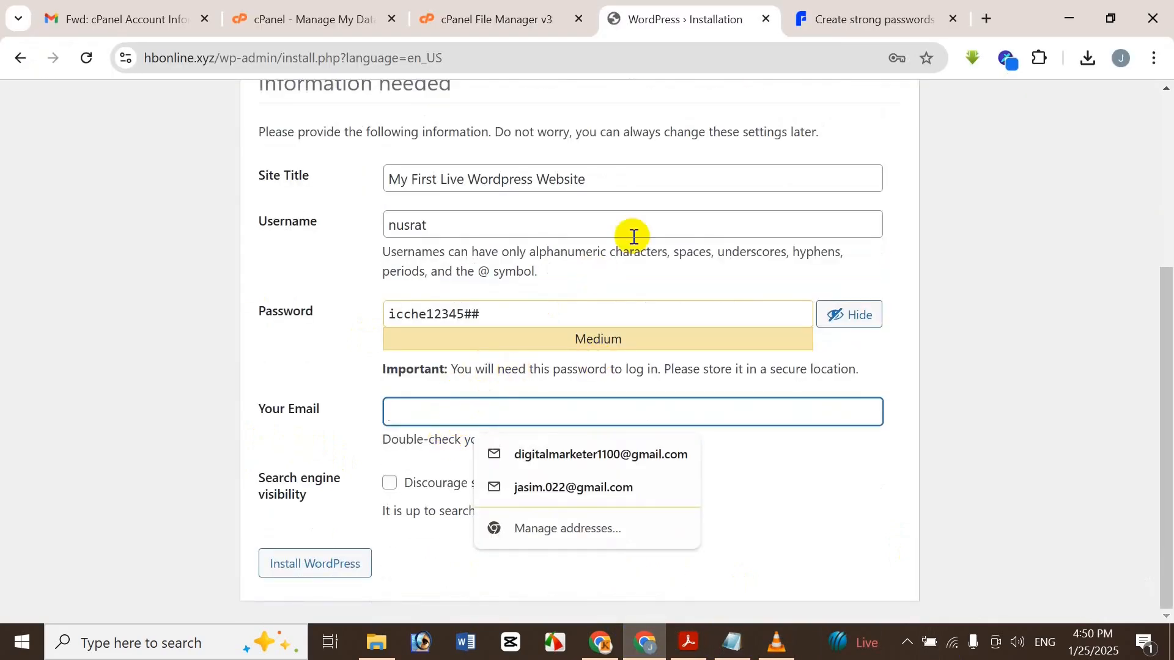
left_click(604, 478)
left_click(594, 412)
key("ctrl+a")
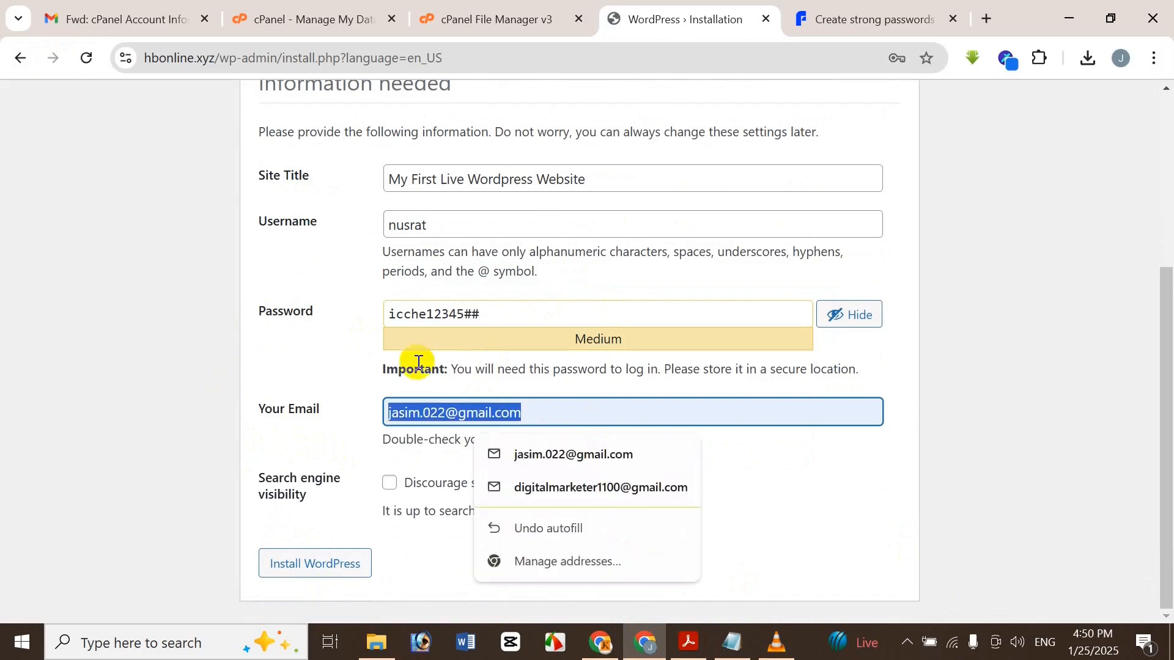
key("BackSpace")
left_click(602, 419)
left_click(588, 488)
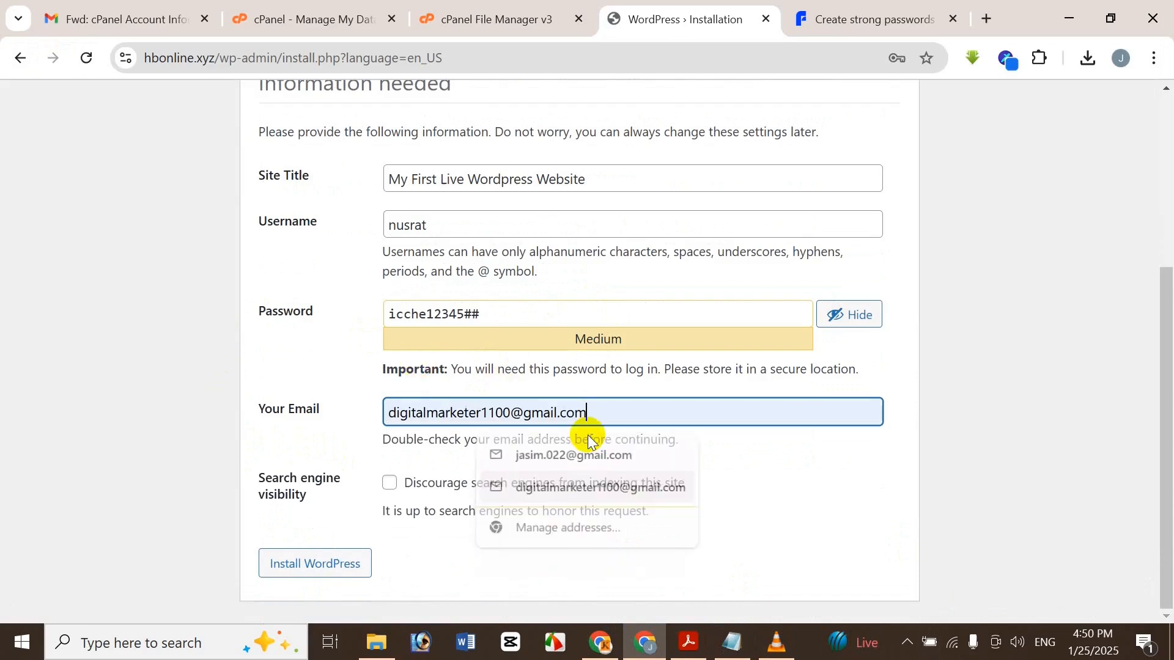
left_click(618, 423)
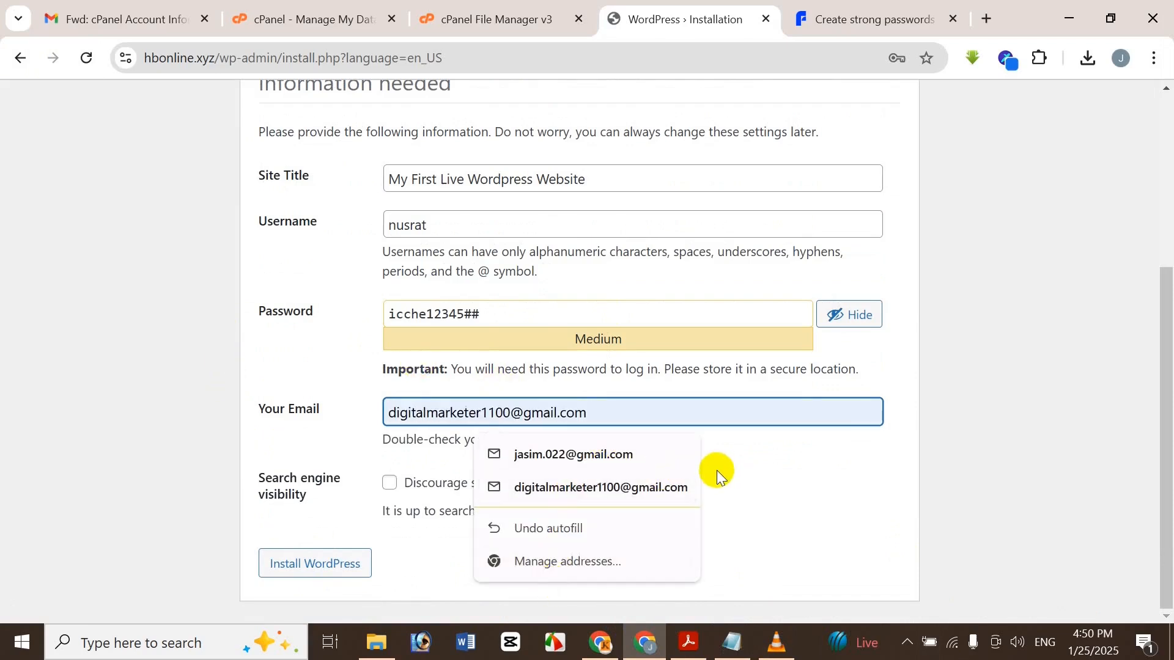
left_click(794, 472)
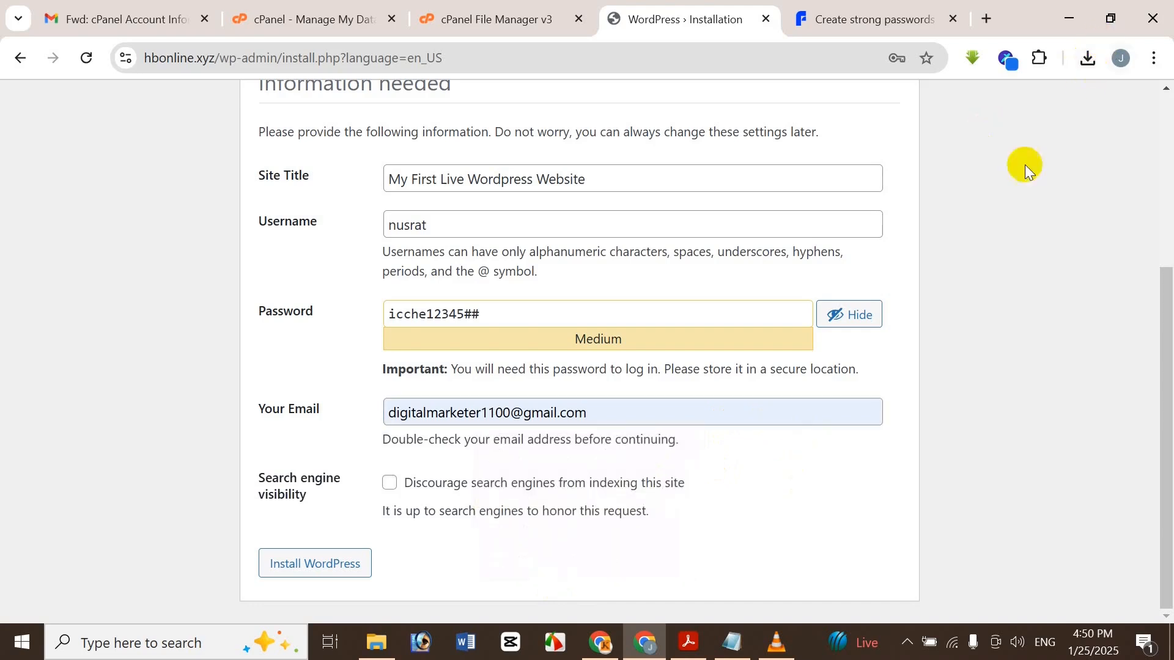
left_click(411, 487)
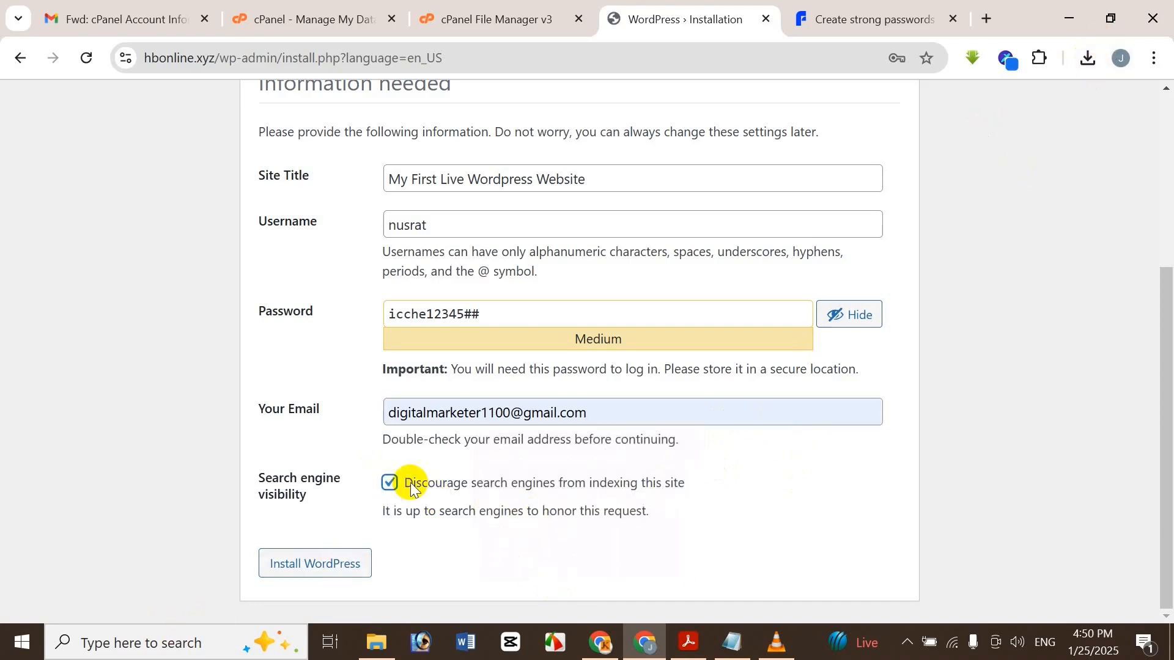
left_click(296, 576)
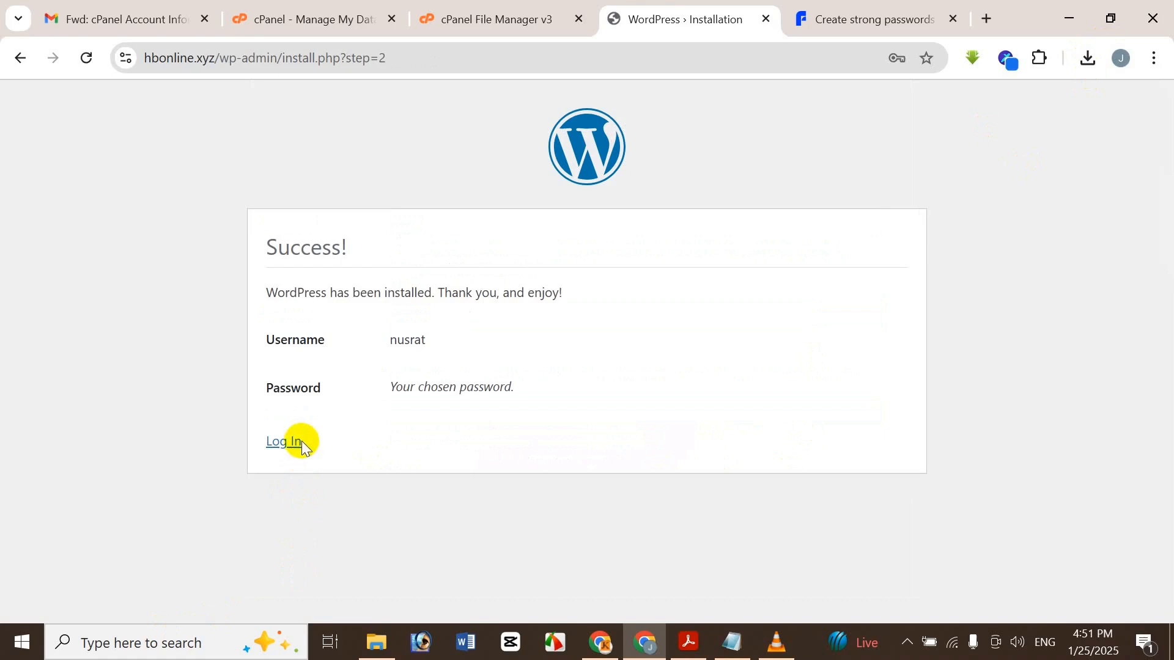
Open the login page and copy the saved dashboard username from Notepad.
left_click(301, 442)
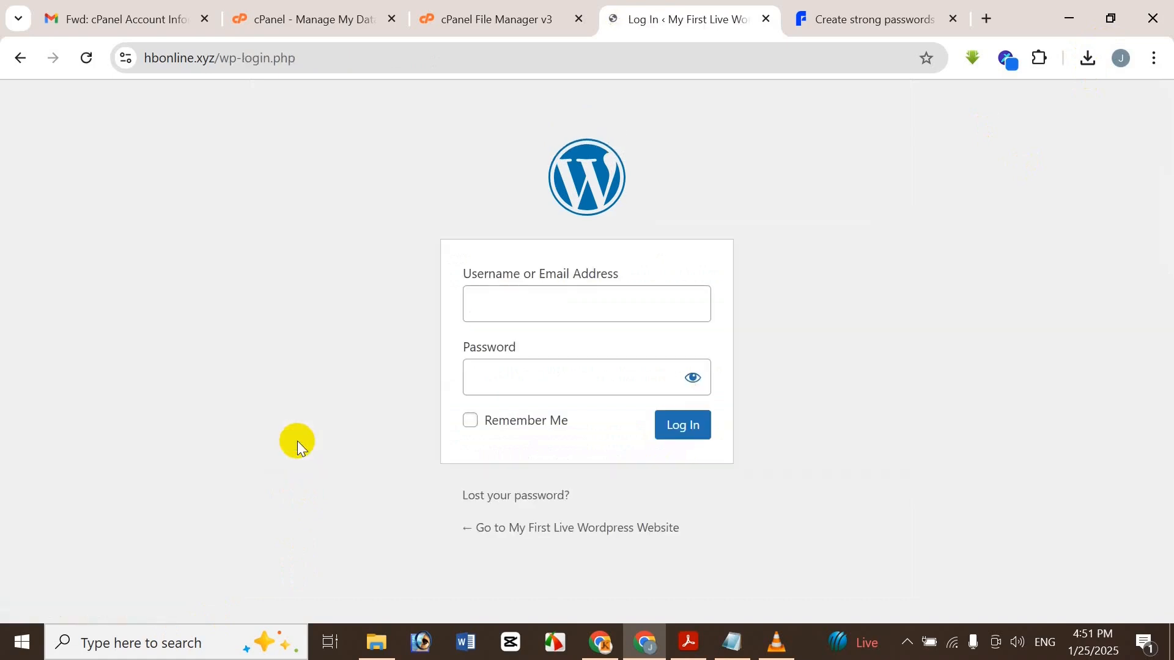
left_click(740, 651)
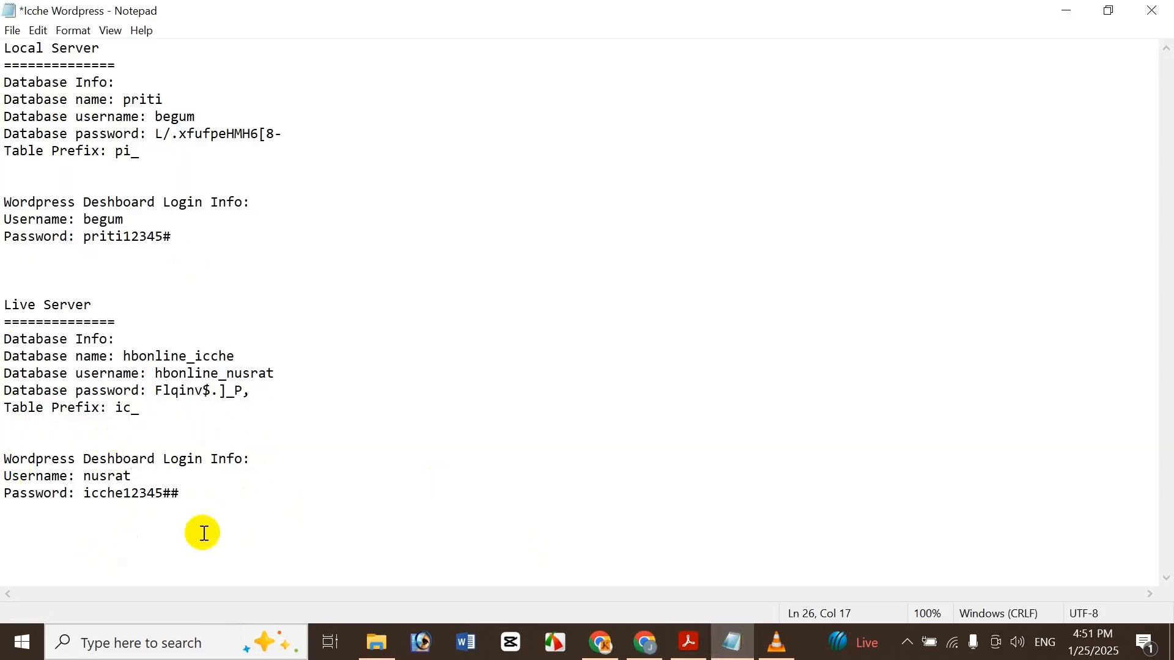
left_click_drag(83, 476, 147, 477)
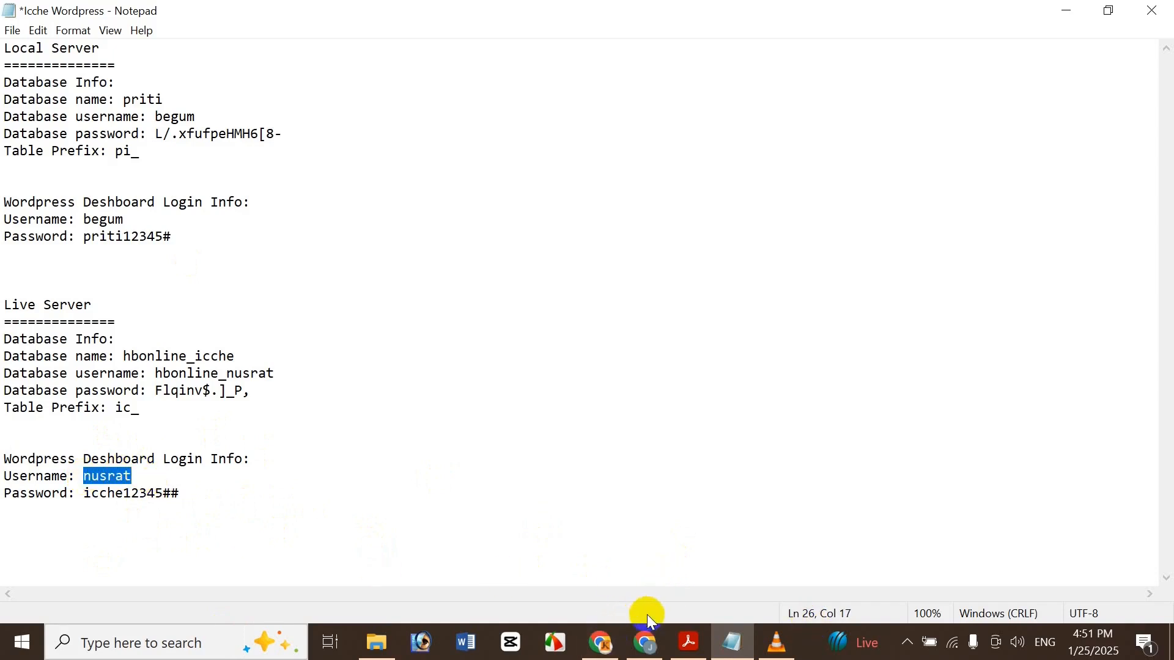
left_click(647, 642)
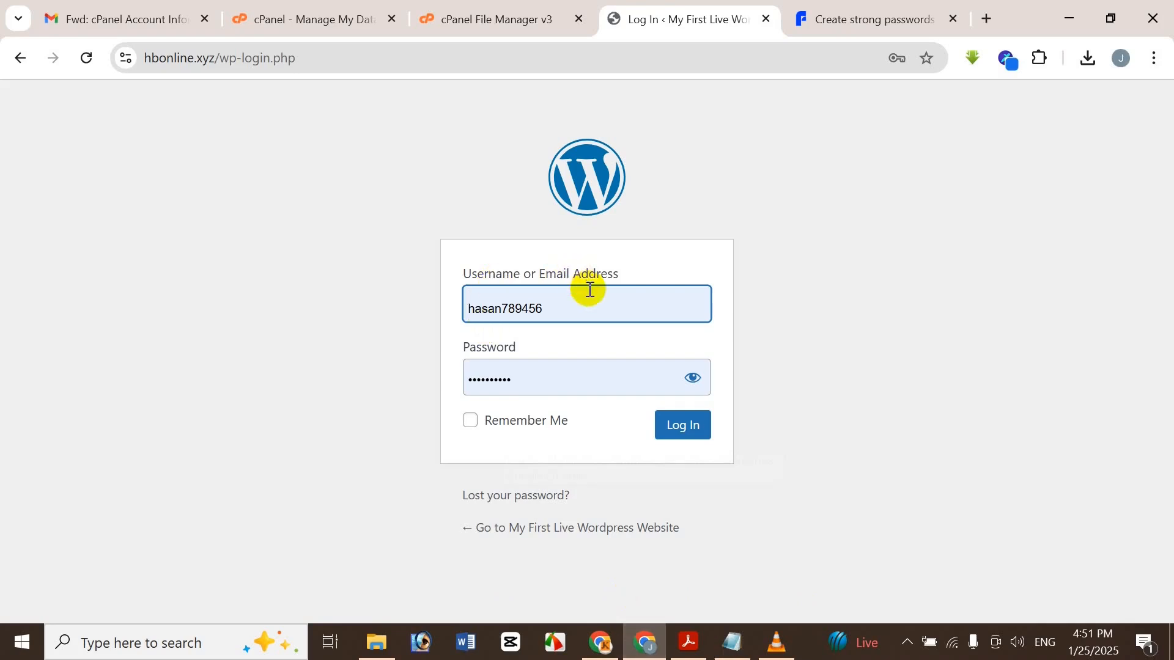
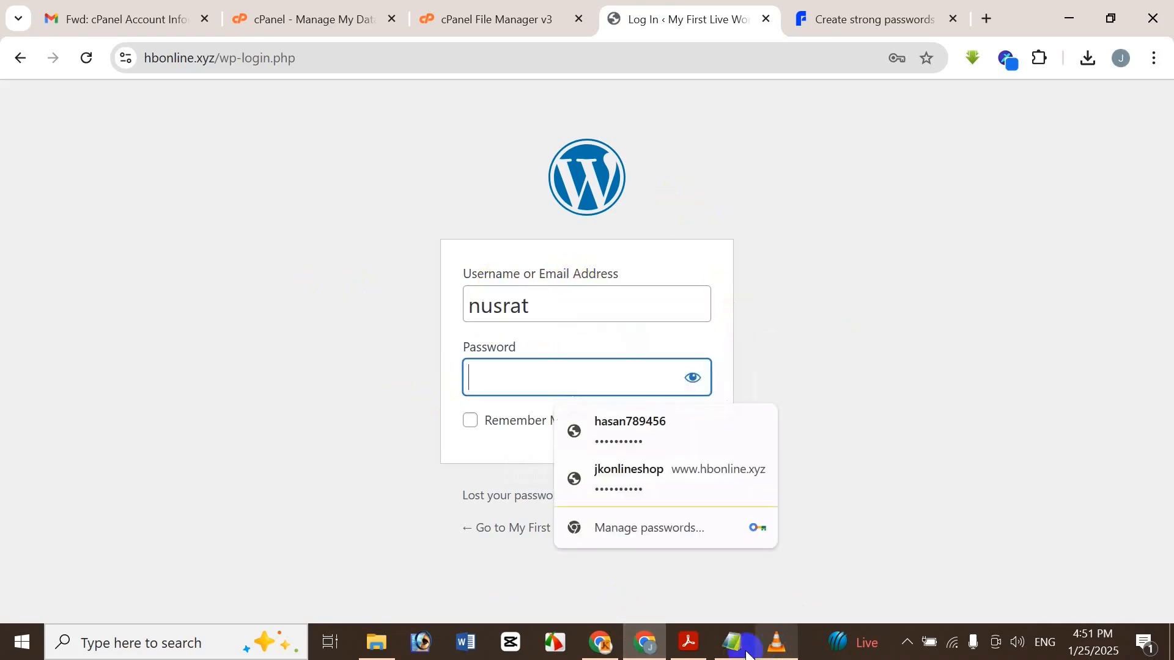
Paste the live site's admin password from the Notepad notes into the hbonline.xyz login and sign in.
left_click(747, 653)
left_click_drag(185, 494, 79, 512)
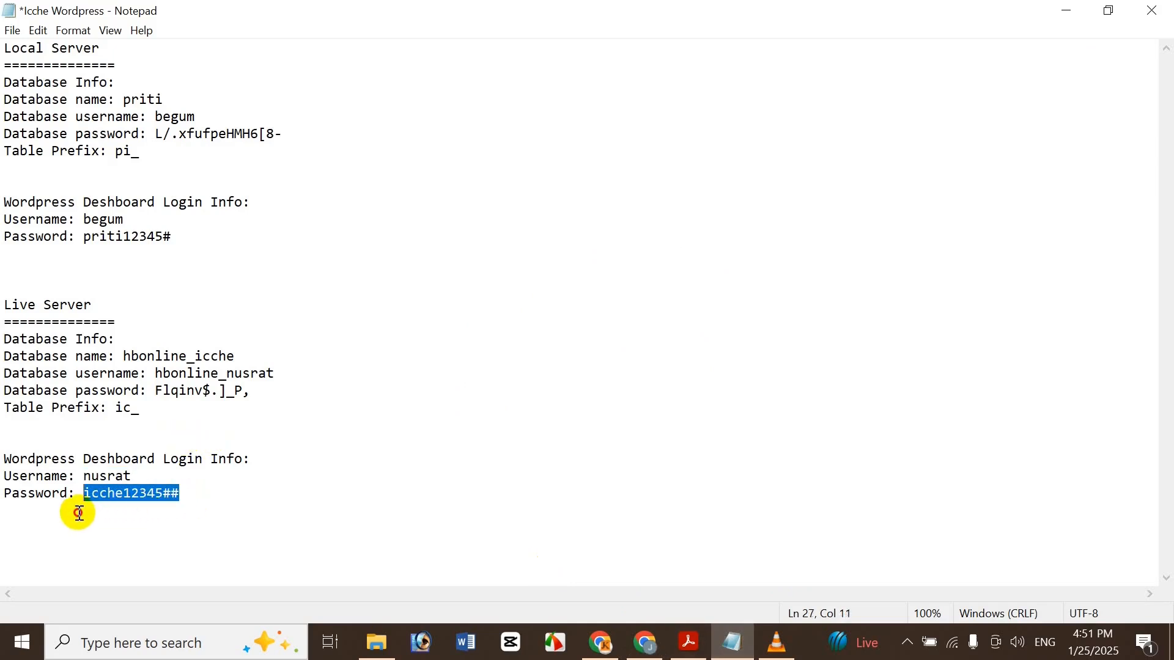
left_click(657, 639)
left_click(639, 391)
key("ctrl+v")
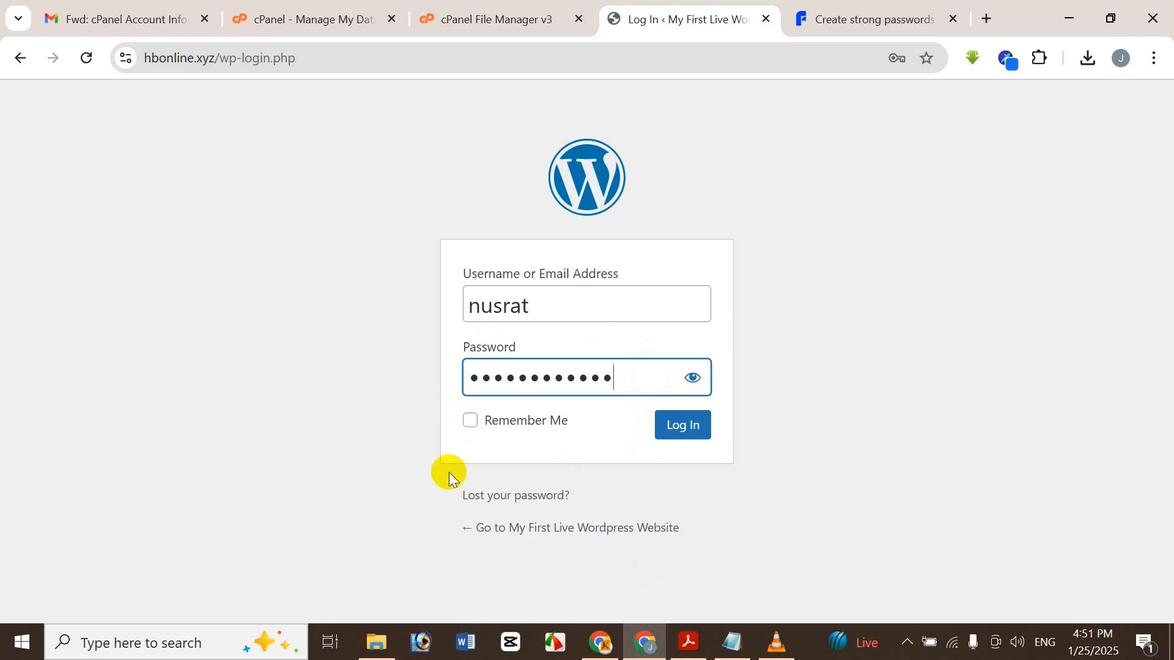
left_click(682, 435)
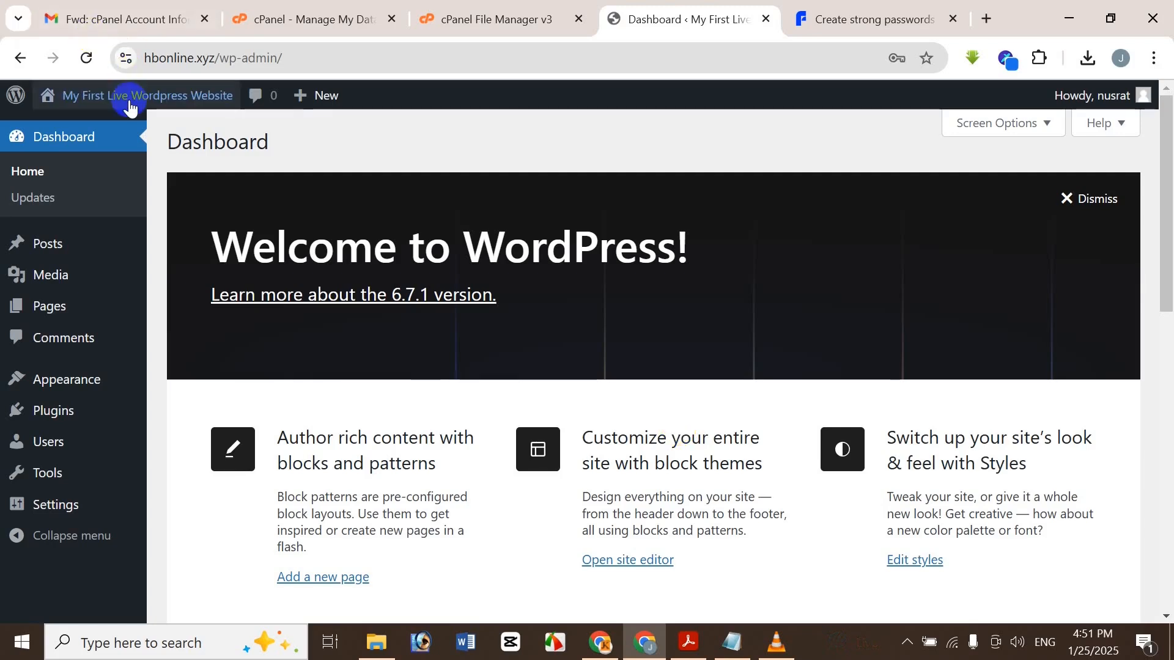
View the public front end of the site, then log out of the WordPress account.
left_click(69, 112)
left_click(68, 127)
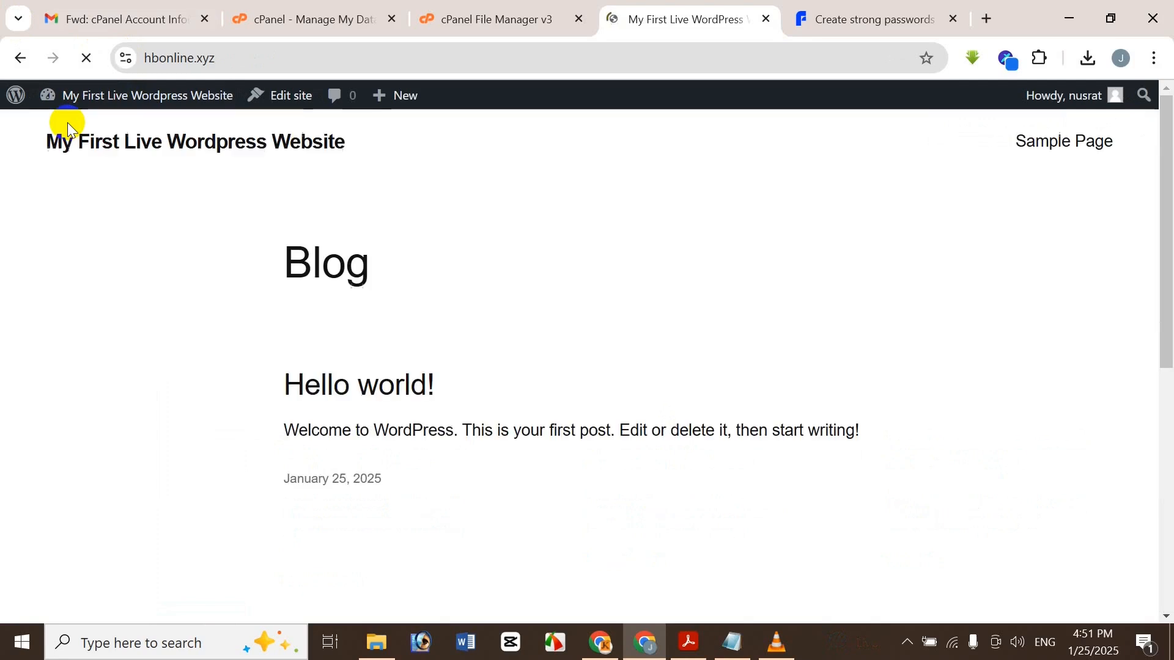
scroll(353, 313, "down", 6)
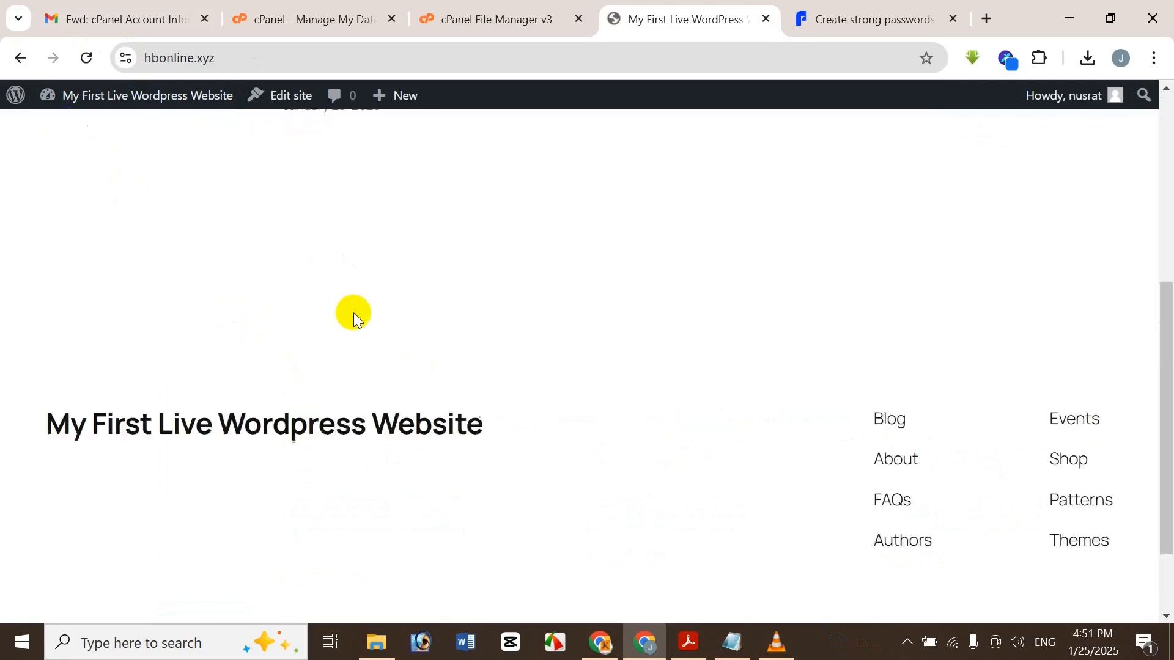
scroll(353, 302, "up", 6)
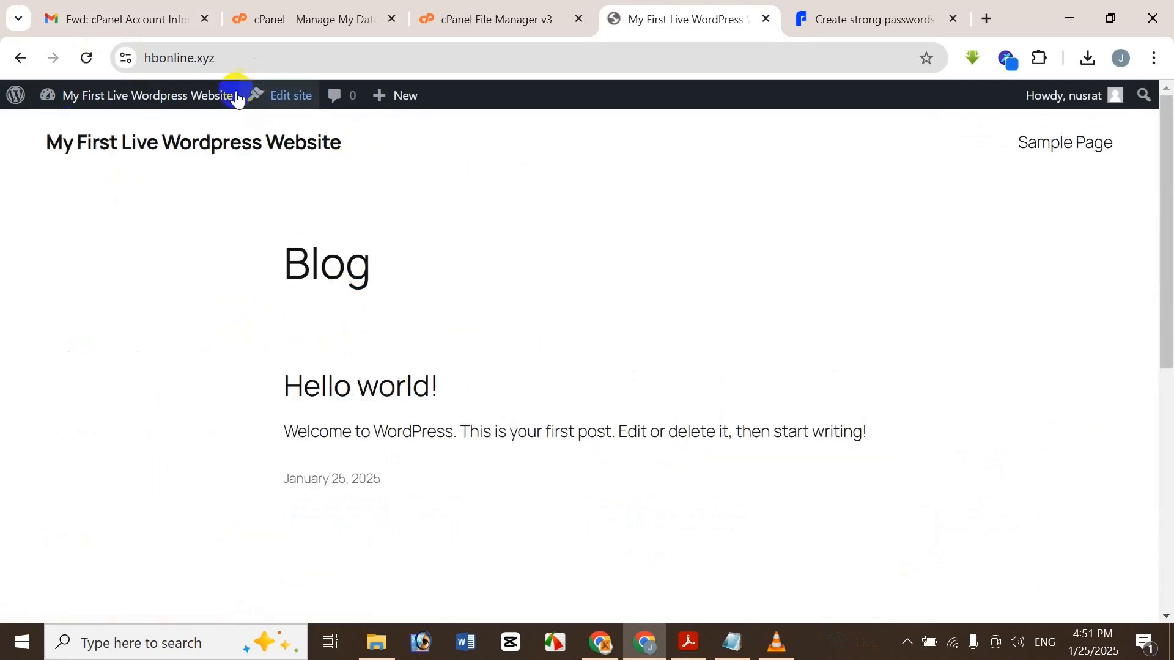
mouse_move(1047, 93)
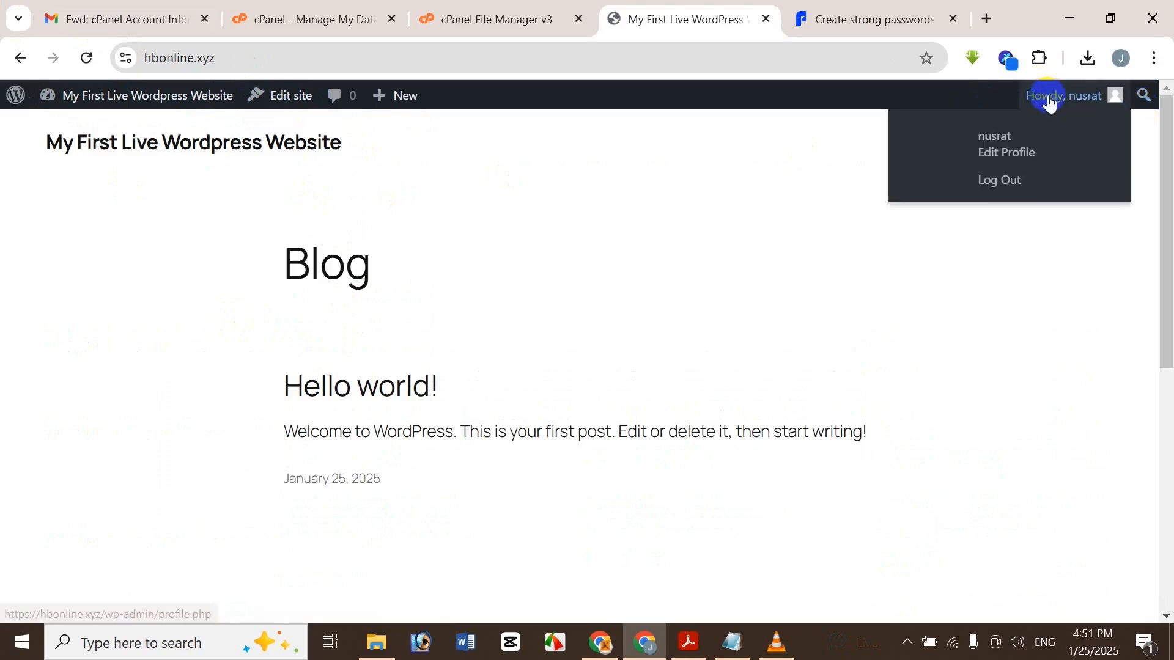
left_click(1016, 181)
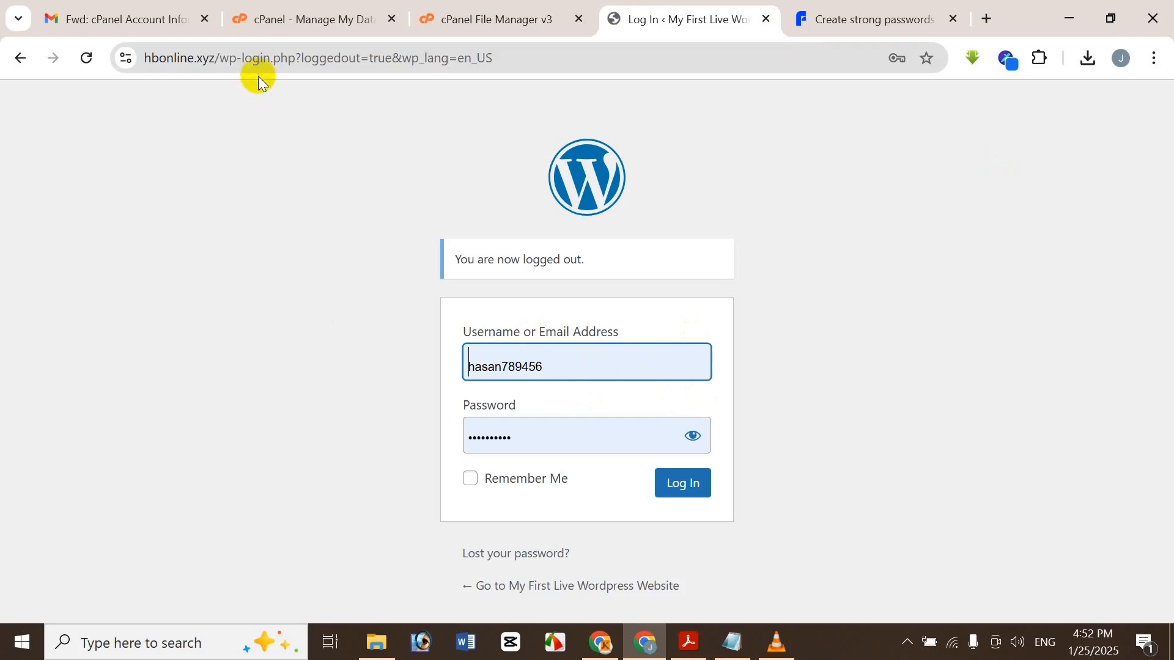
Edit the address to hbonline.xyz/wp-admin and load it.
left_click_drag(221, 58, 596, 72)
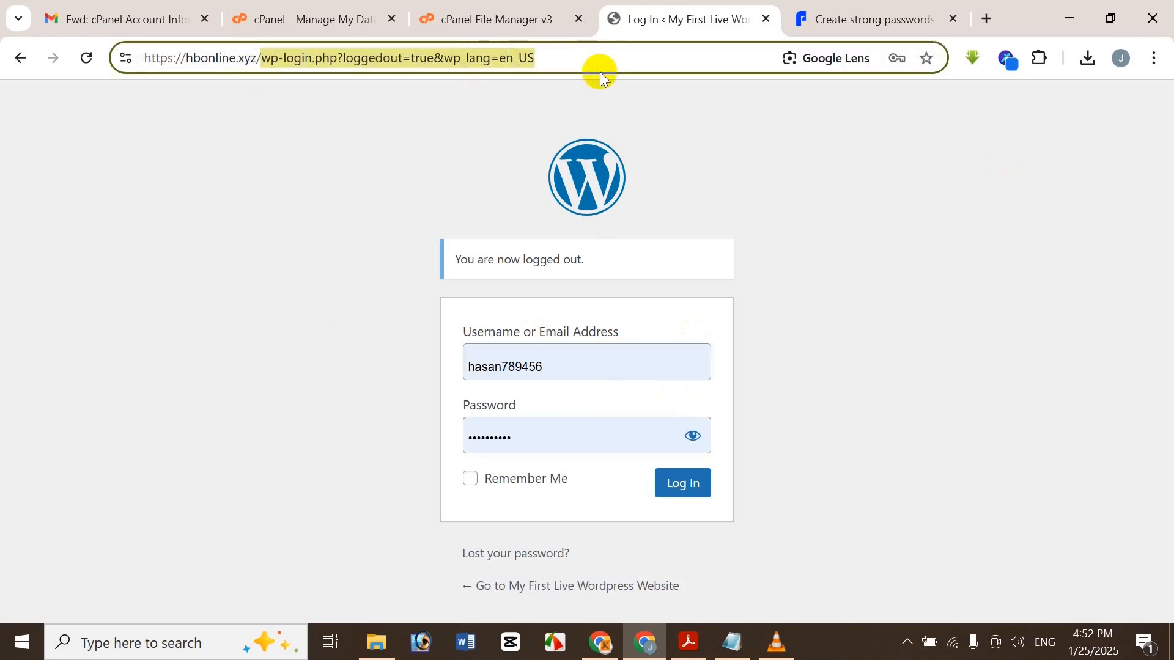
key("BackSpace")
type("a")
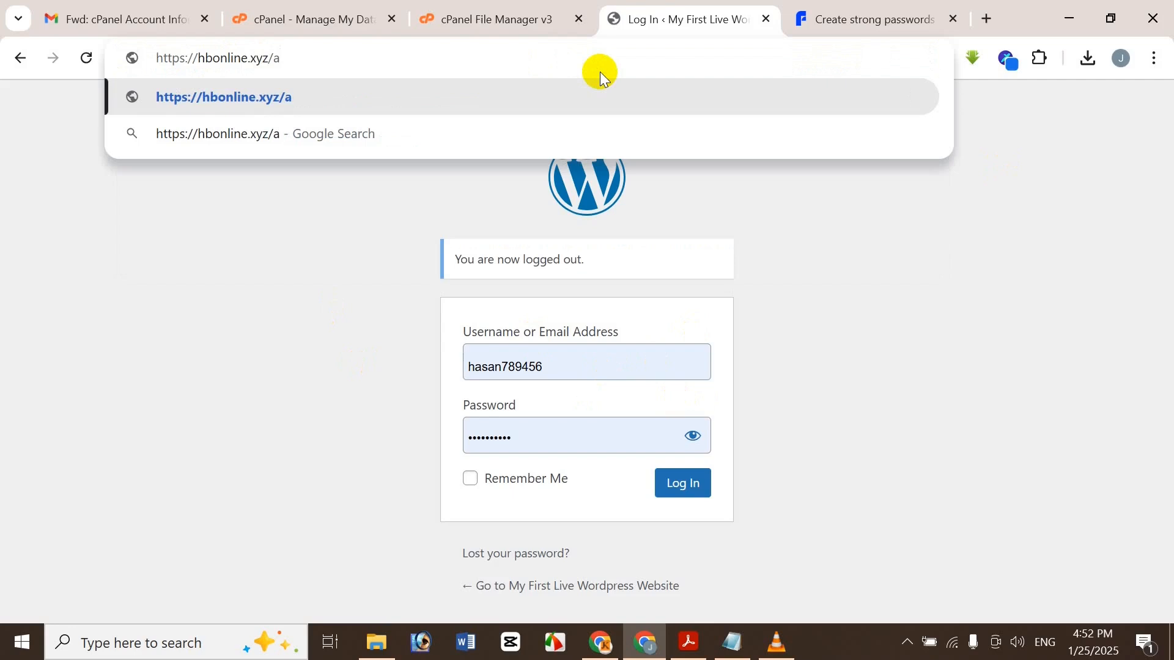
type("dmin")
key("BackSpace")
key("BackSpace")
key("BackSpace")
key("BackSpace")
key("BackSpace")
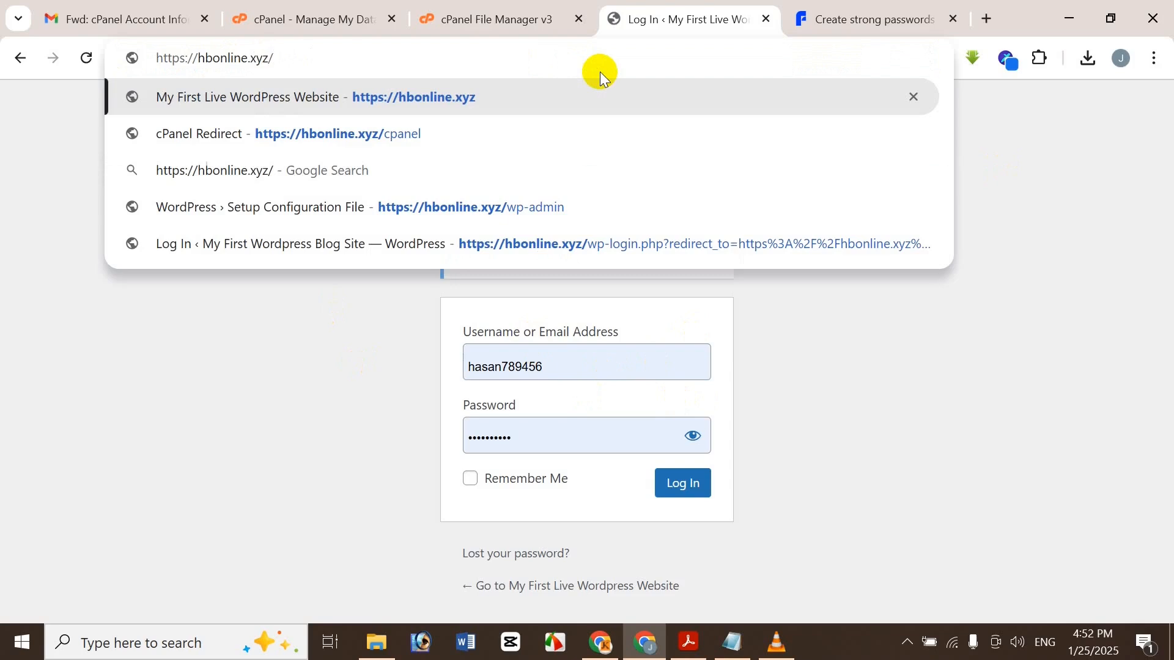
type("w")
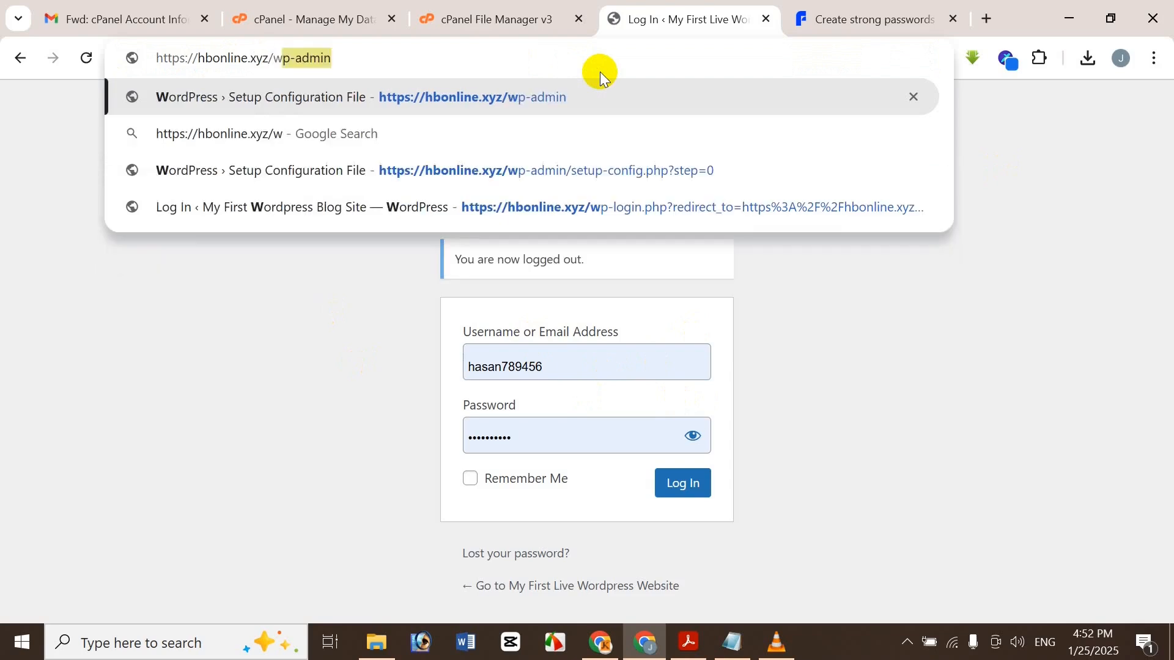
key("BackSpace")
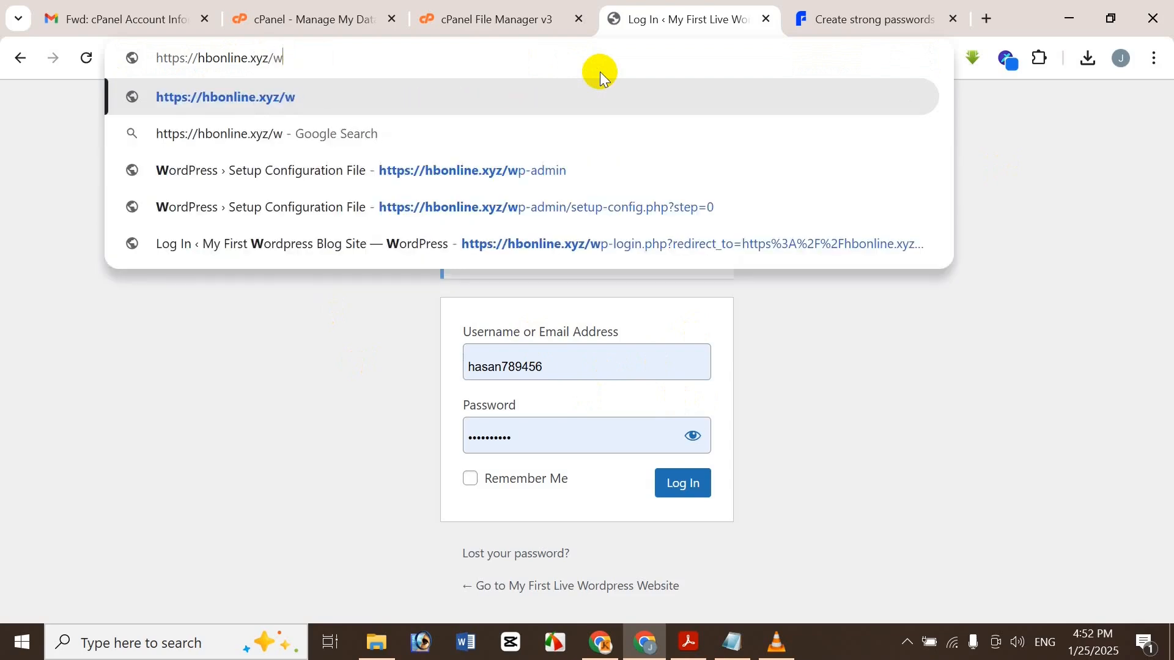
type("p-admin")
key("Return")
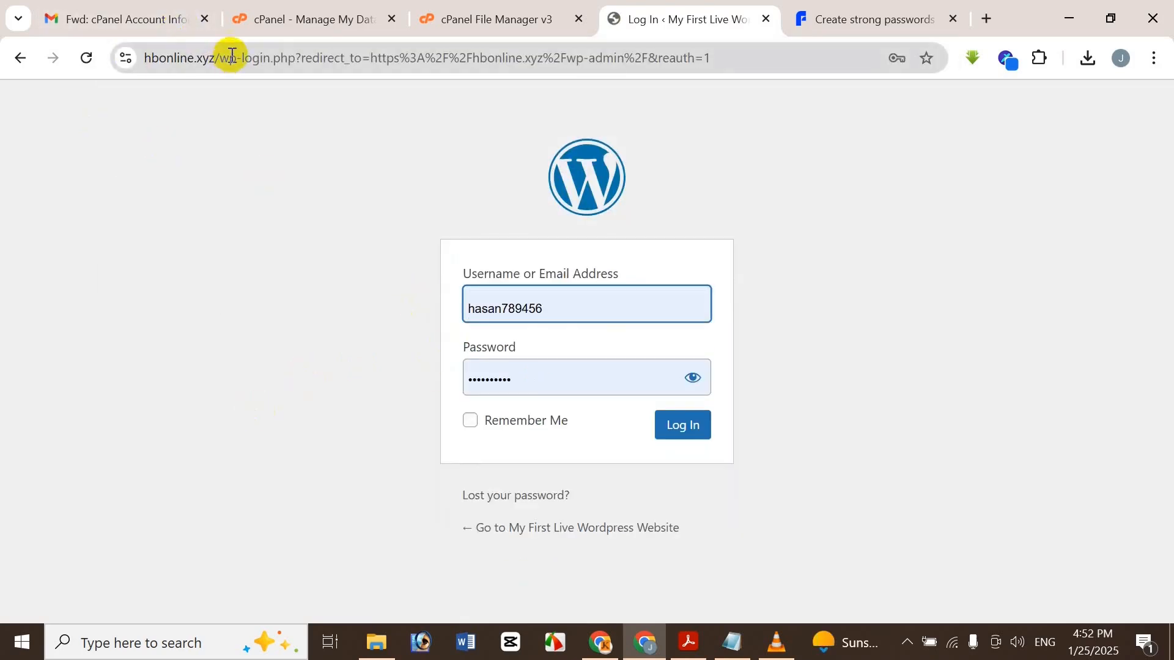
Trim the address's redirect query to load the plain hbonline.xyz/wp-login.php page.
left_click(259, 60)
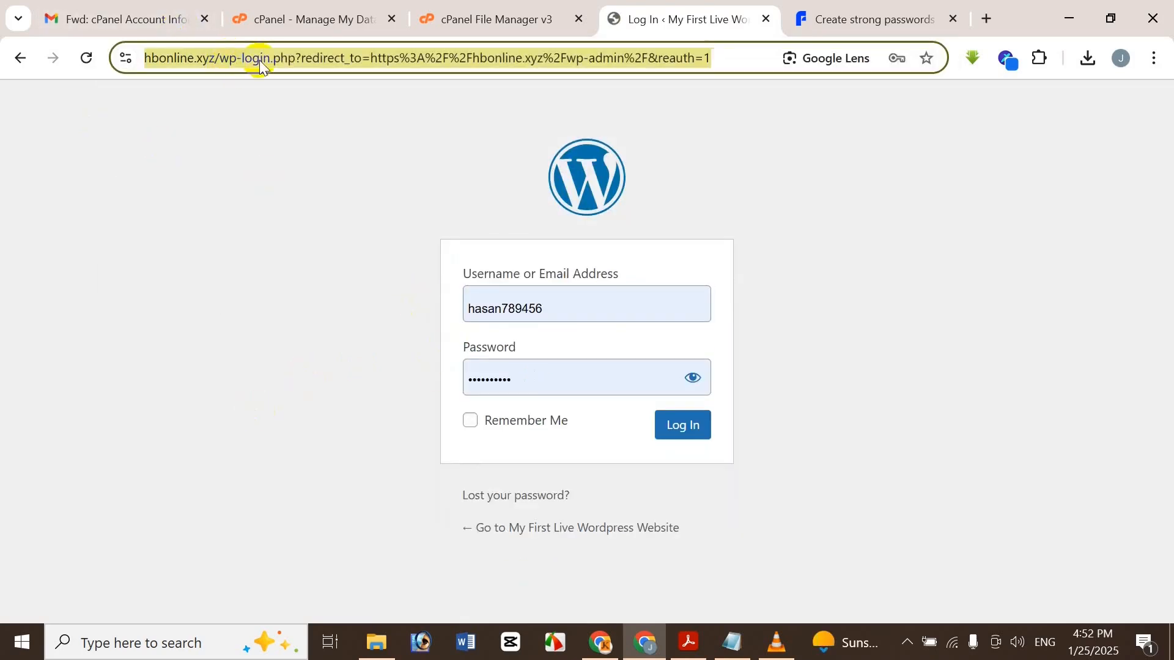
left_click(267, 60)
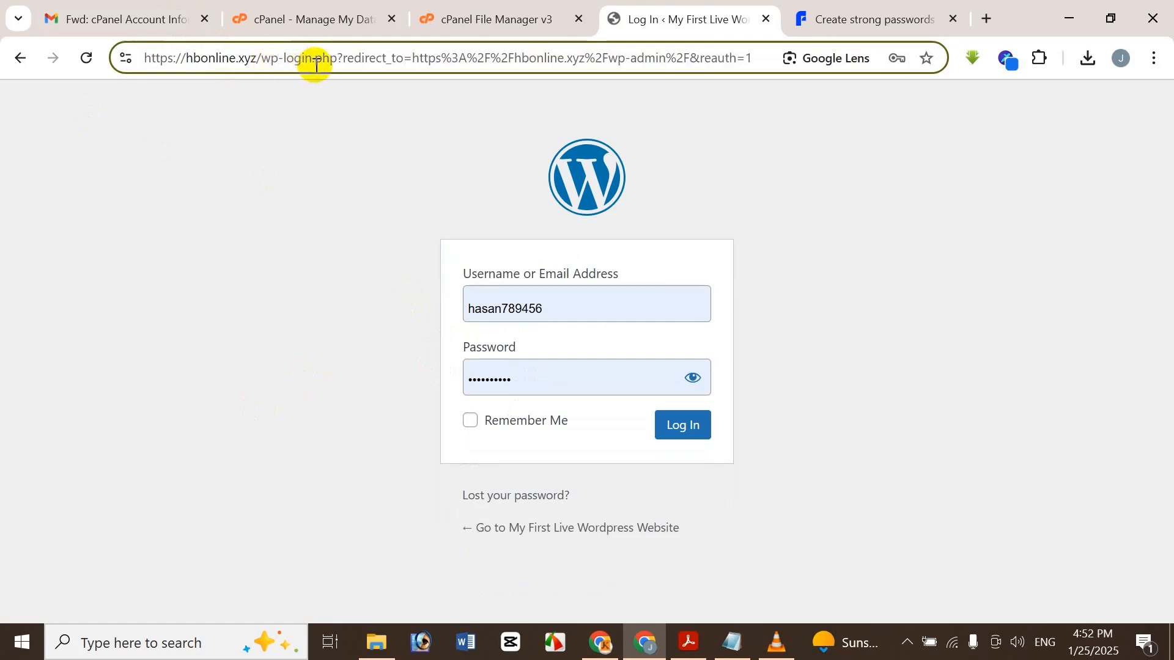
left_click_drag(313, 58, 897, 72)
key("BackSpace")
key("Return")
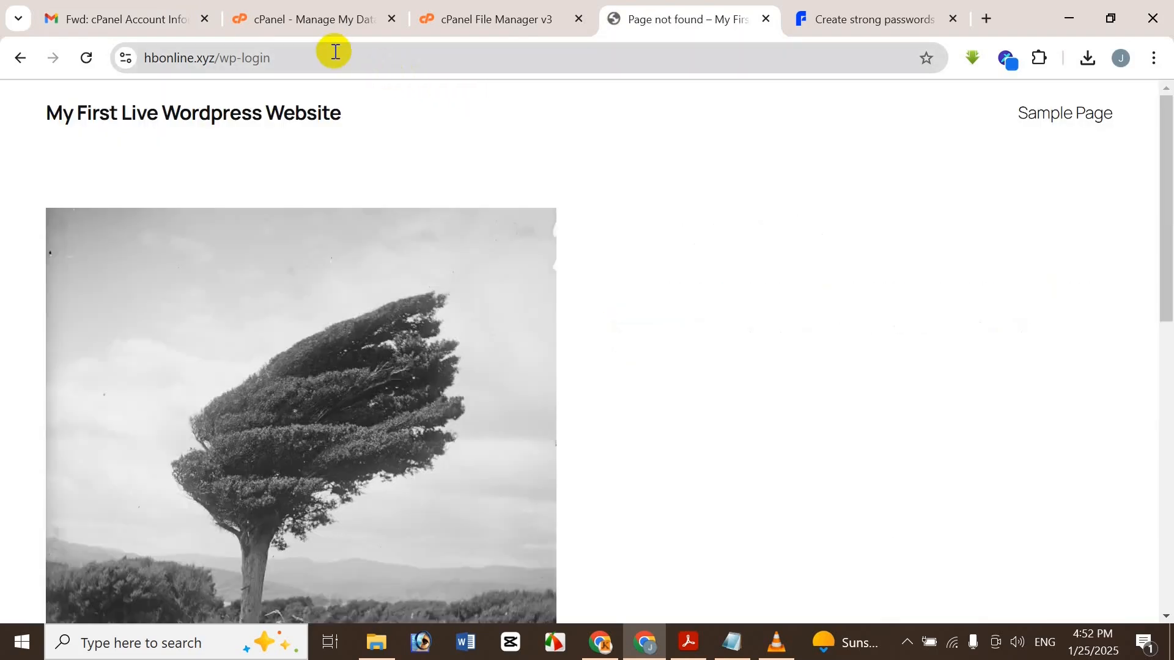
left_click(25, 60)
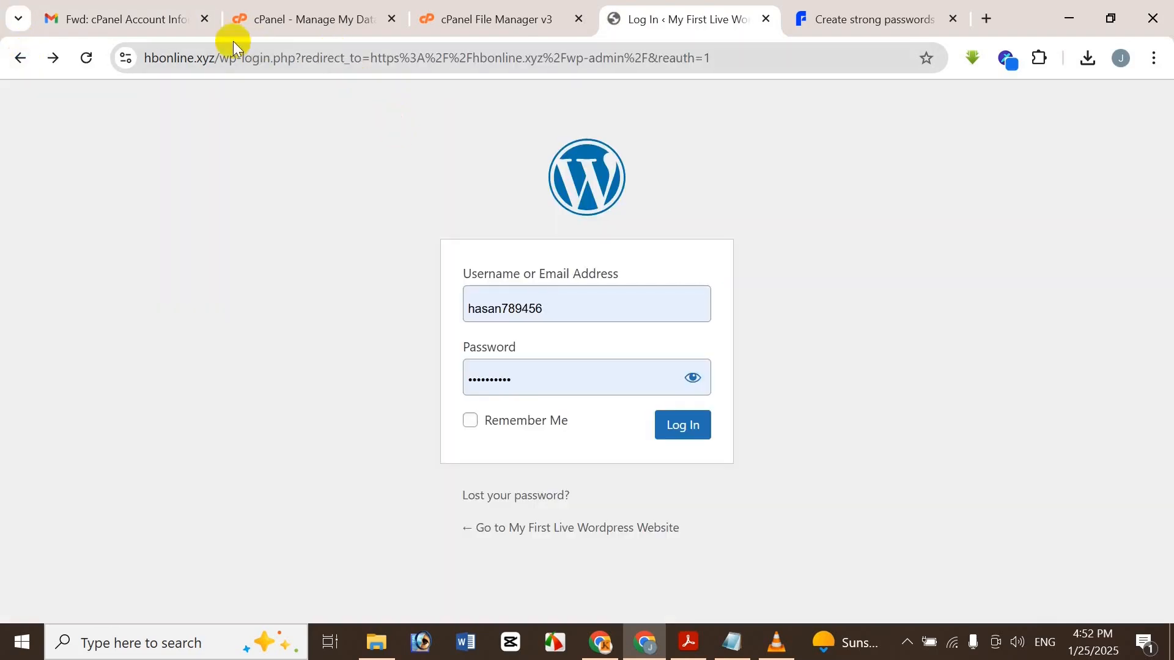
left_click(294, 58)
left_click(269, 64)
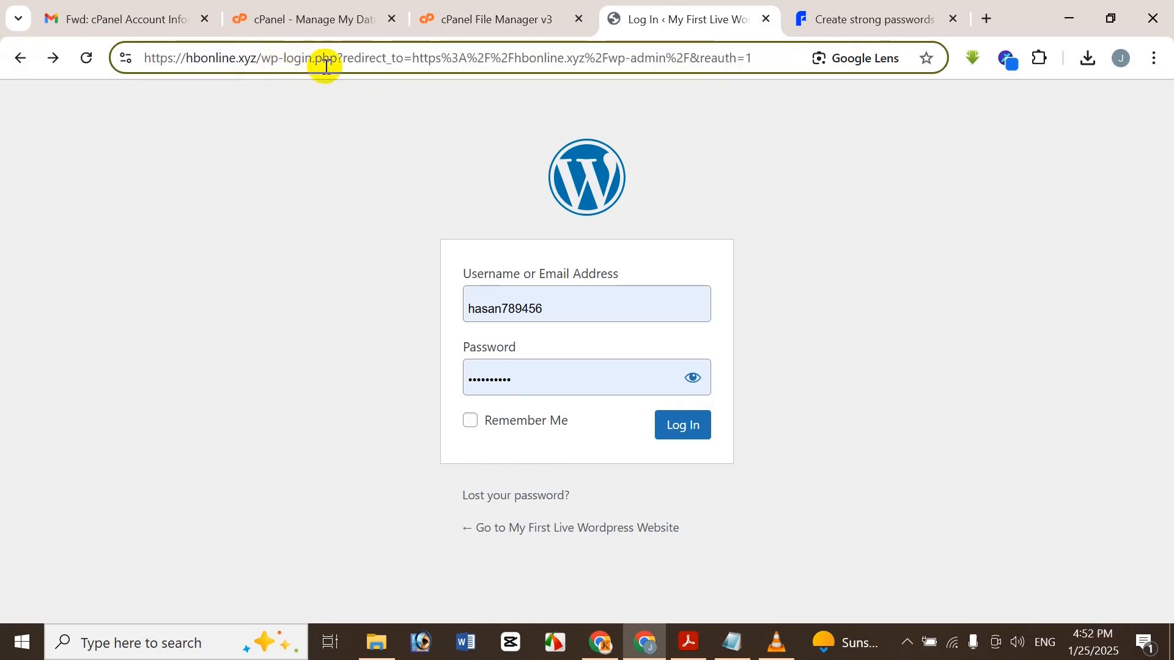
left_click_drag(336, 59, 873, 66)
key("BackSpace")
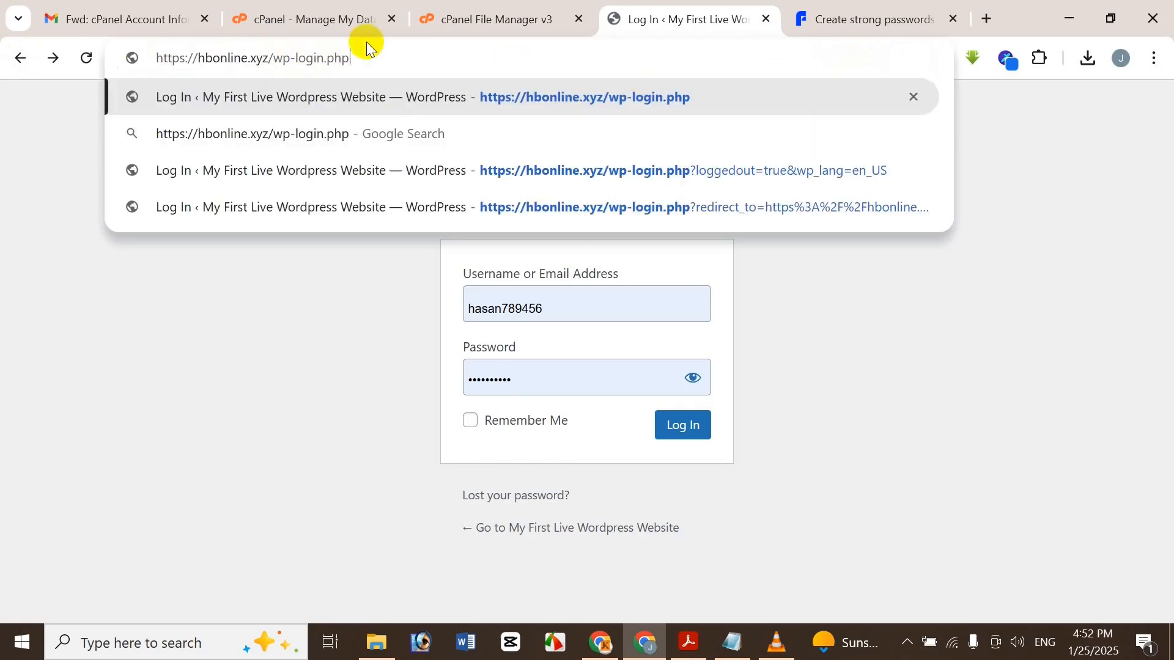
key("Return")
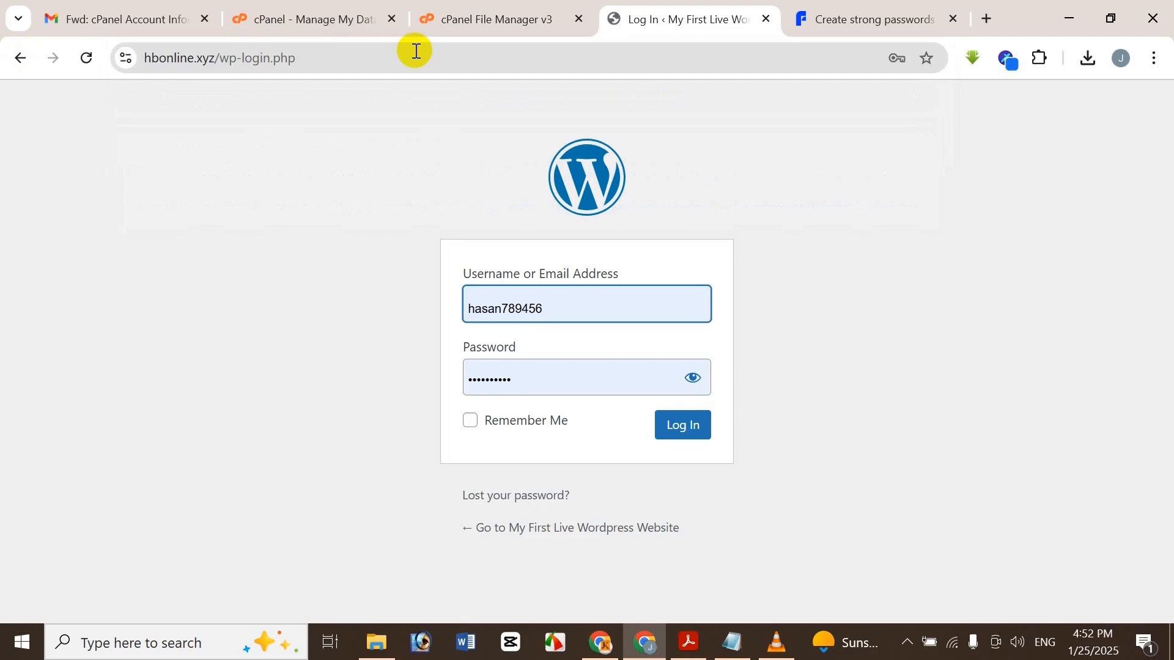
Replace the wrong autofilled username with the admin username from clipboard history.
left_click_drag(587, 309, 94, 252)
left_click(630, 312)
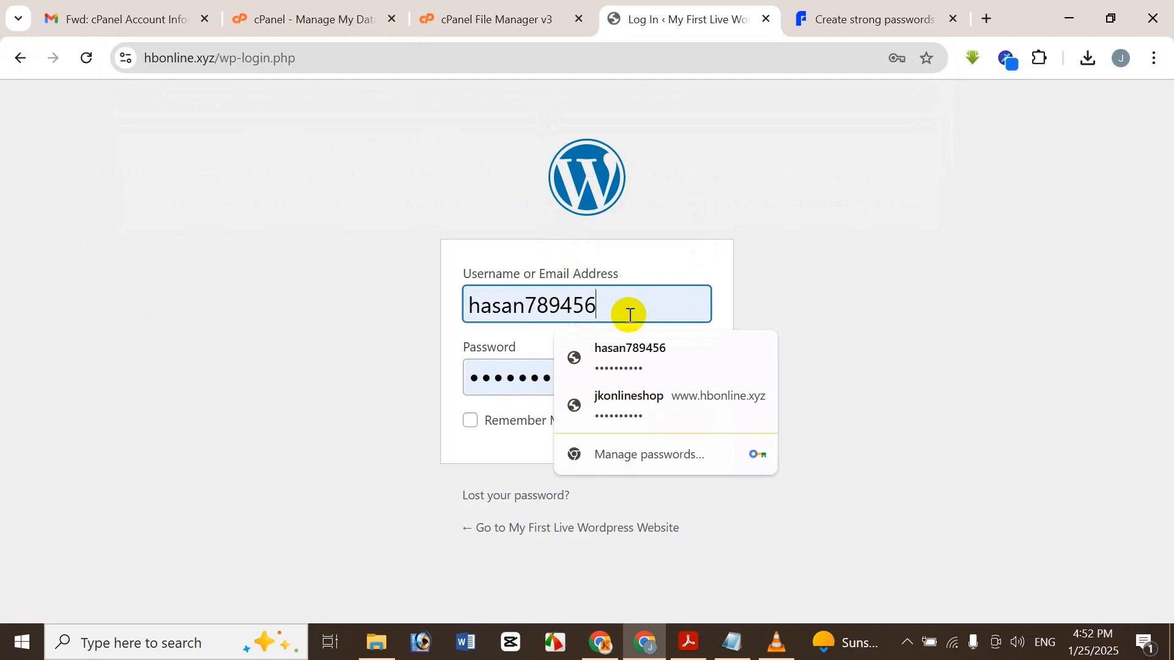
key("ctrl+a")
key("BackSpace")
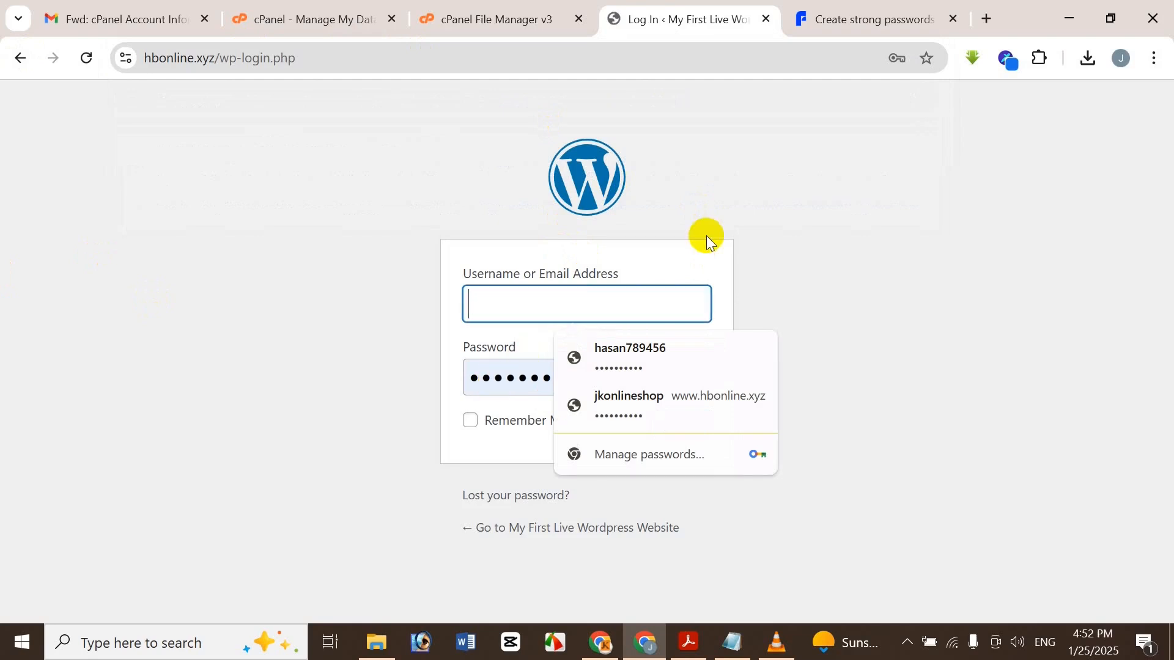
key("super+v")
left_click(581, 279)
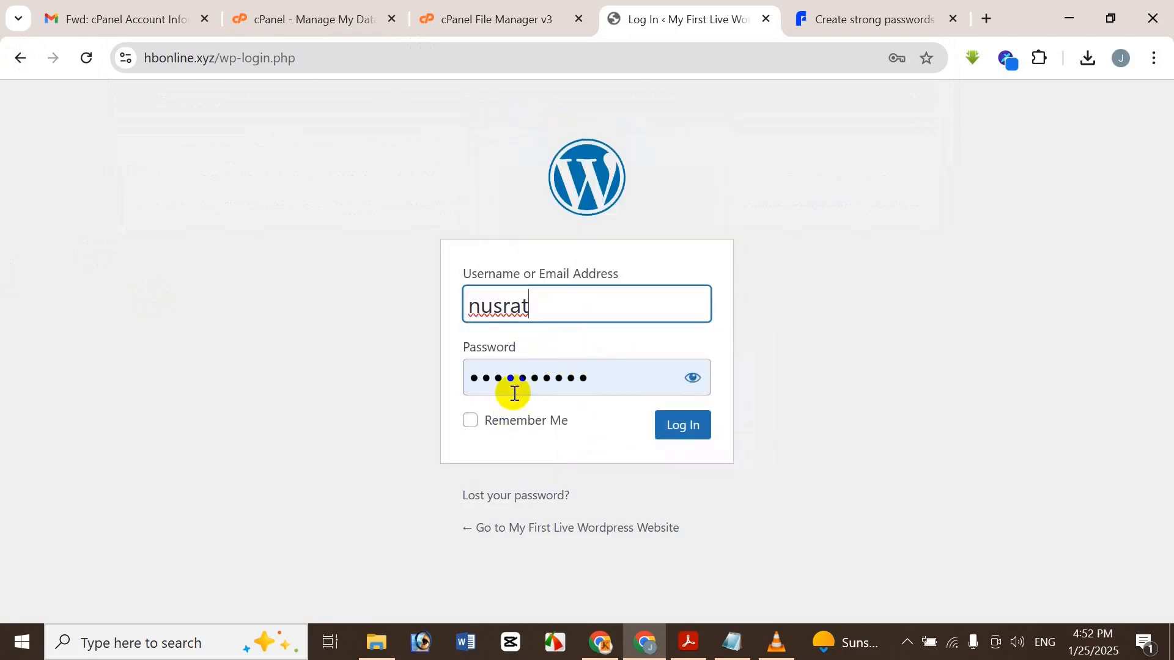
Paste the admin password from clipboard history, log in, then switch to the tutorial PDF in Acrobat.
left_click(558, 366)
key("ctrl+a")
key("BackSpace")
key("super+v")
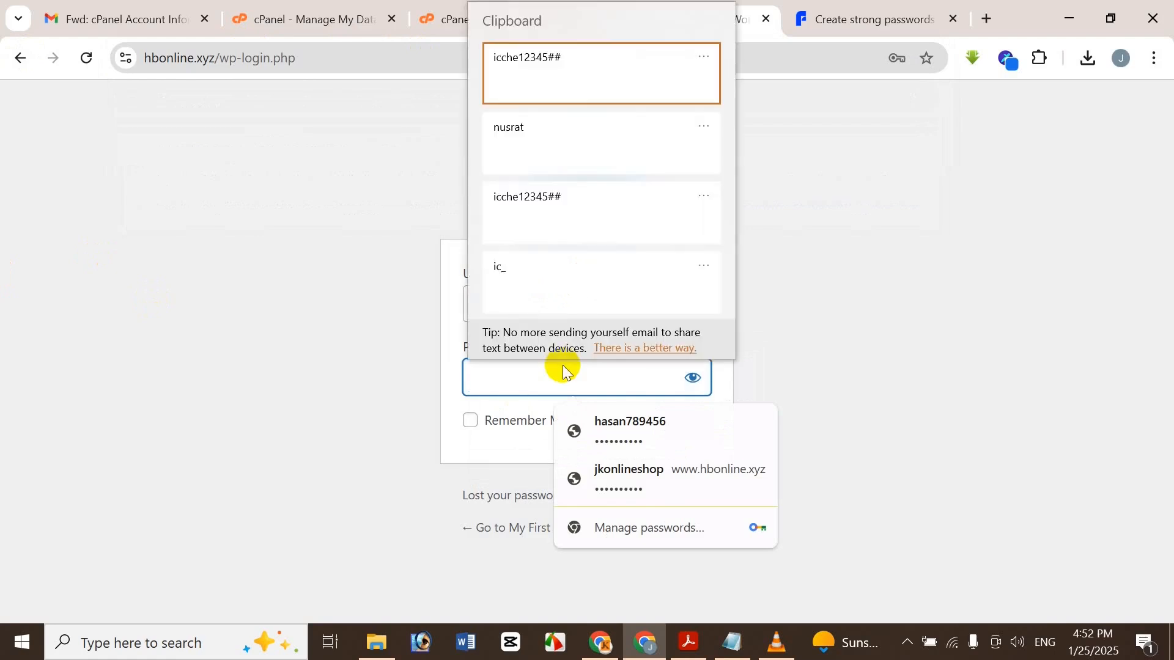
left_click(599, 73)
left_click(672, 441)
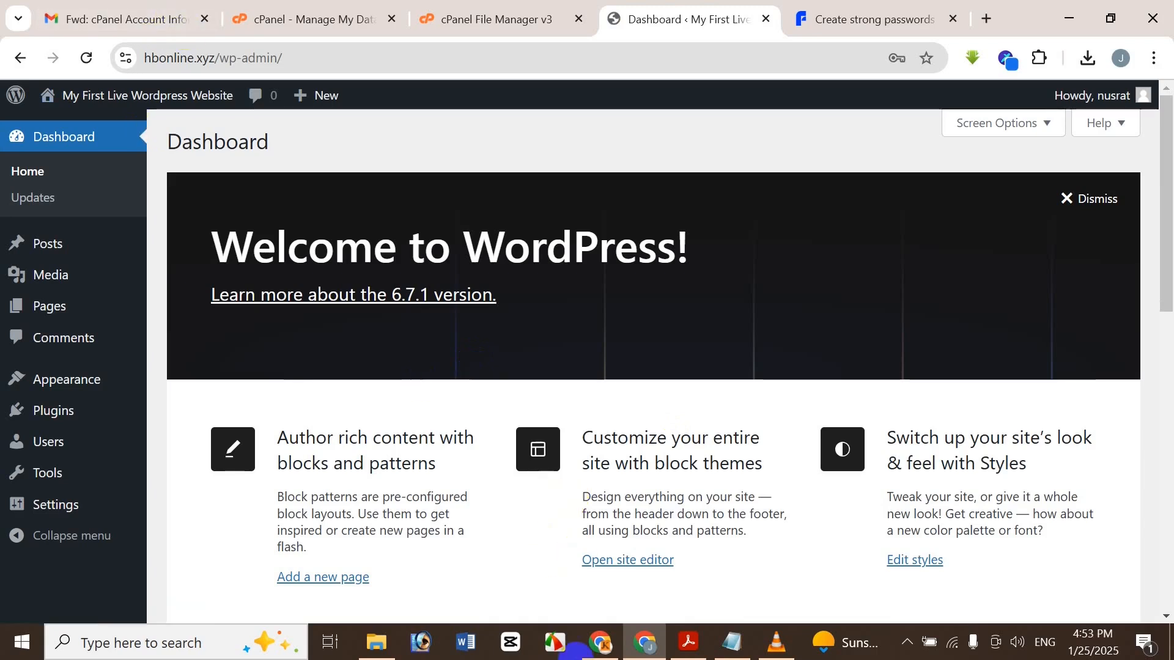
left_click(699, 640)
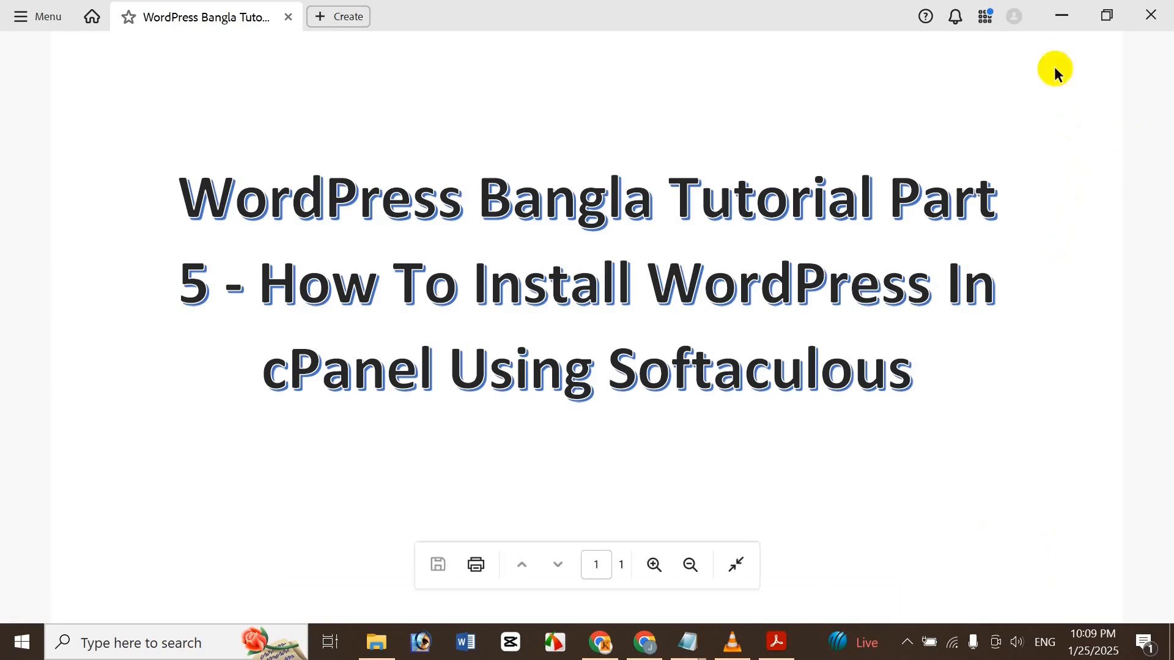
Minimize the Acrobat tutorial PDF window to reveal Chrome's New Tab page.
left_click(1055, 11)
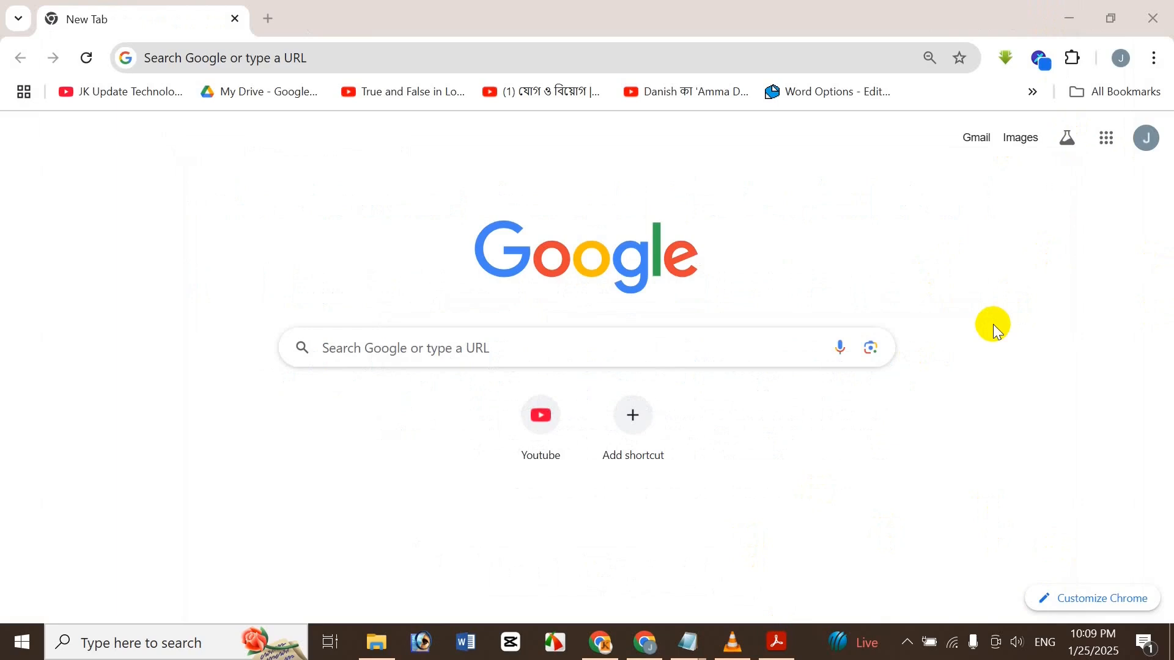
mouse_move(778, 656)
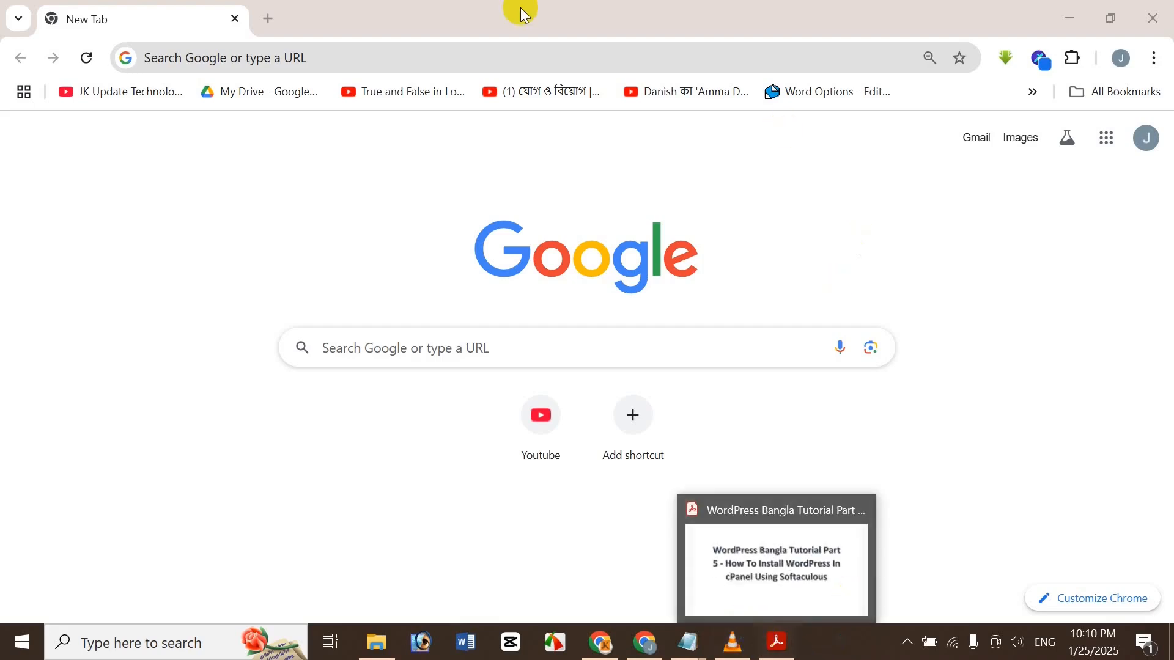
Go to hbonline.xyz/cpanel using the address bar's autocomplete suggestion.
left_click(485, 57)
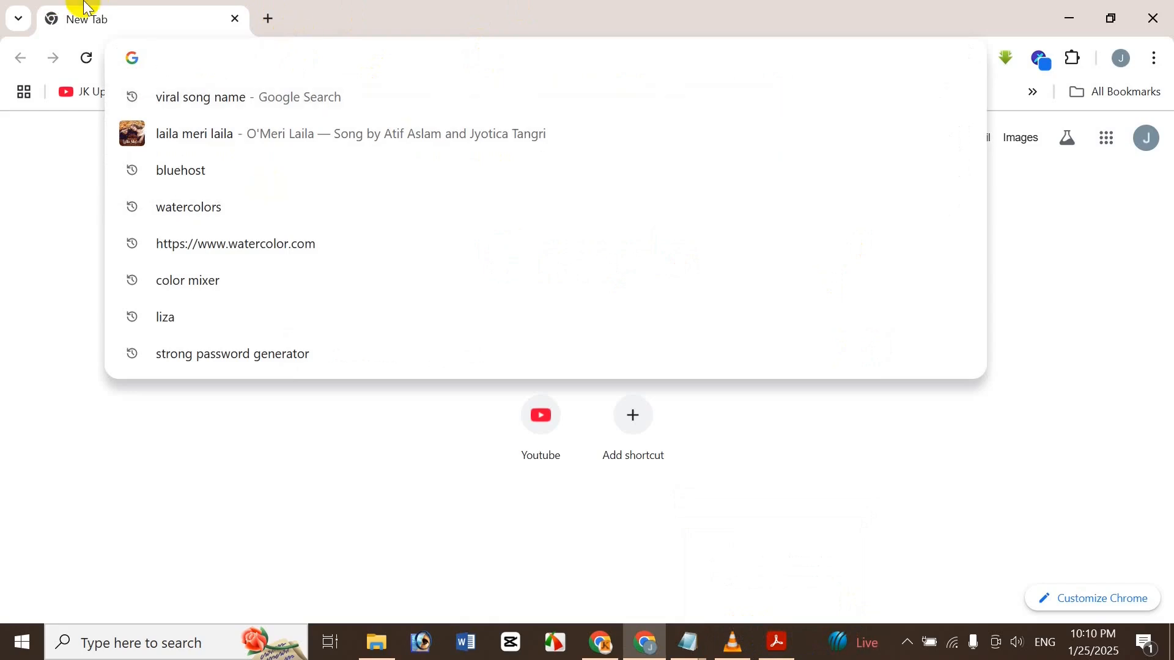
type("h")
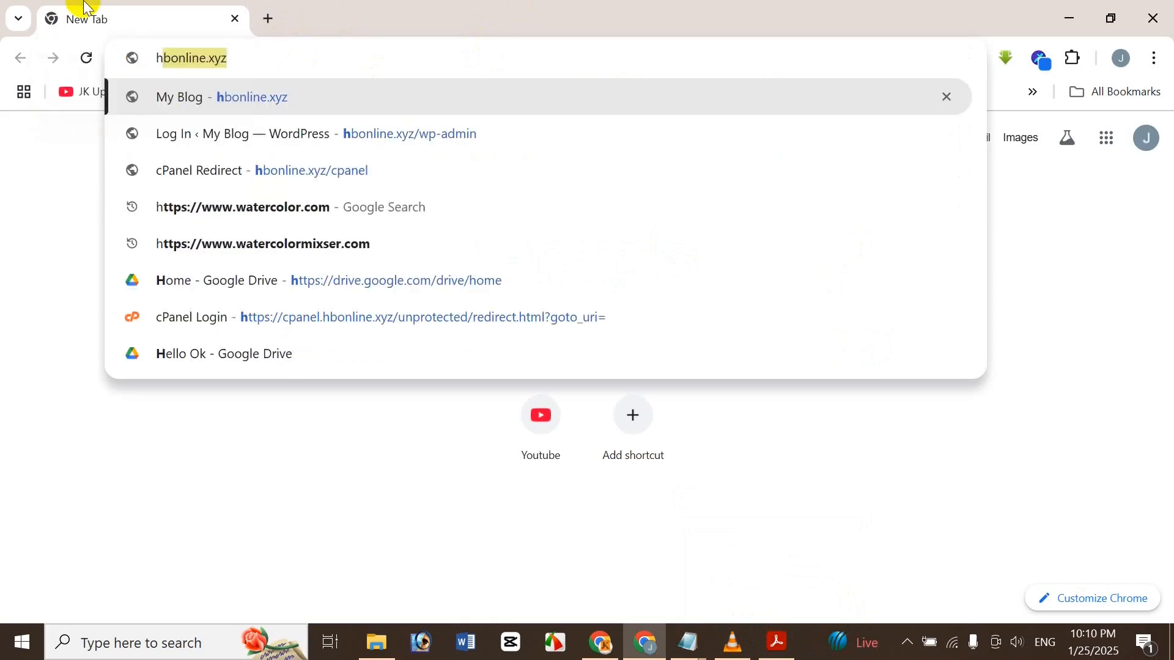
key("Right")
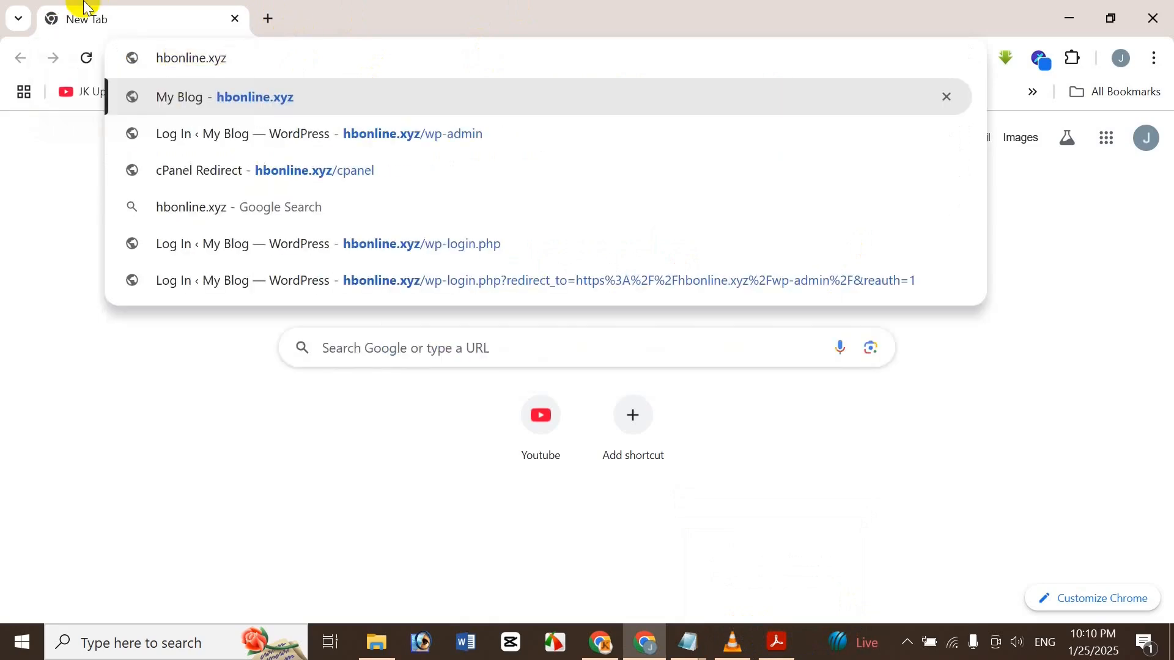
type("/c")
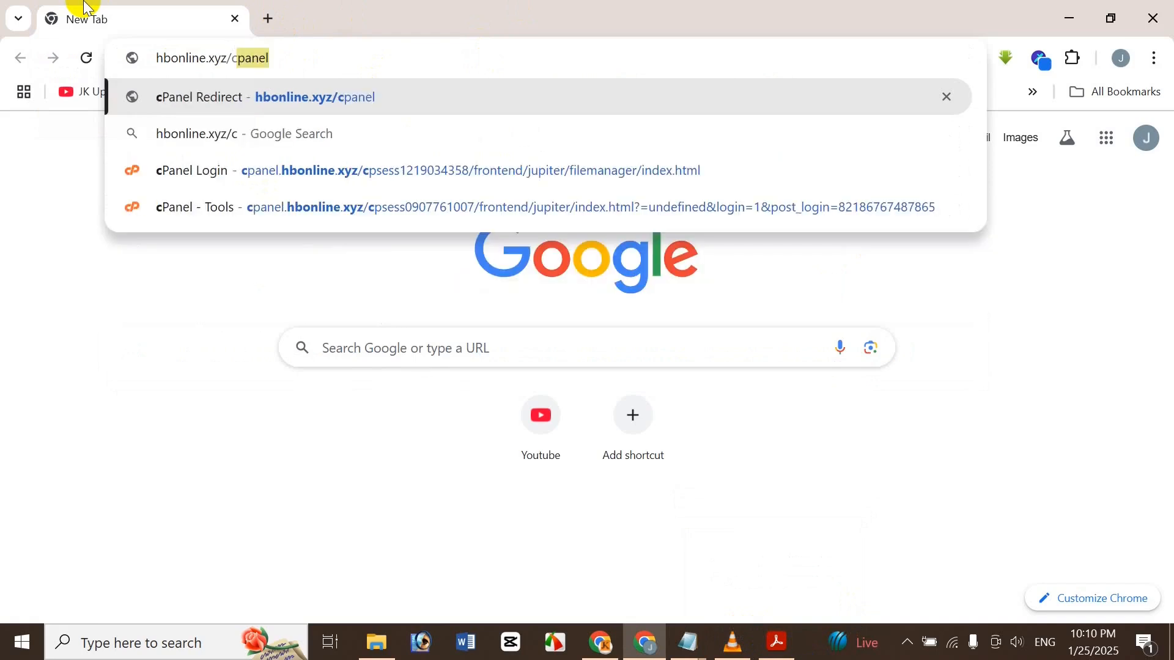
key("Return")
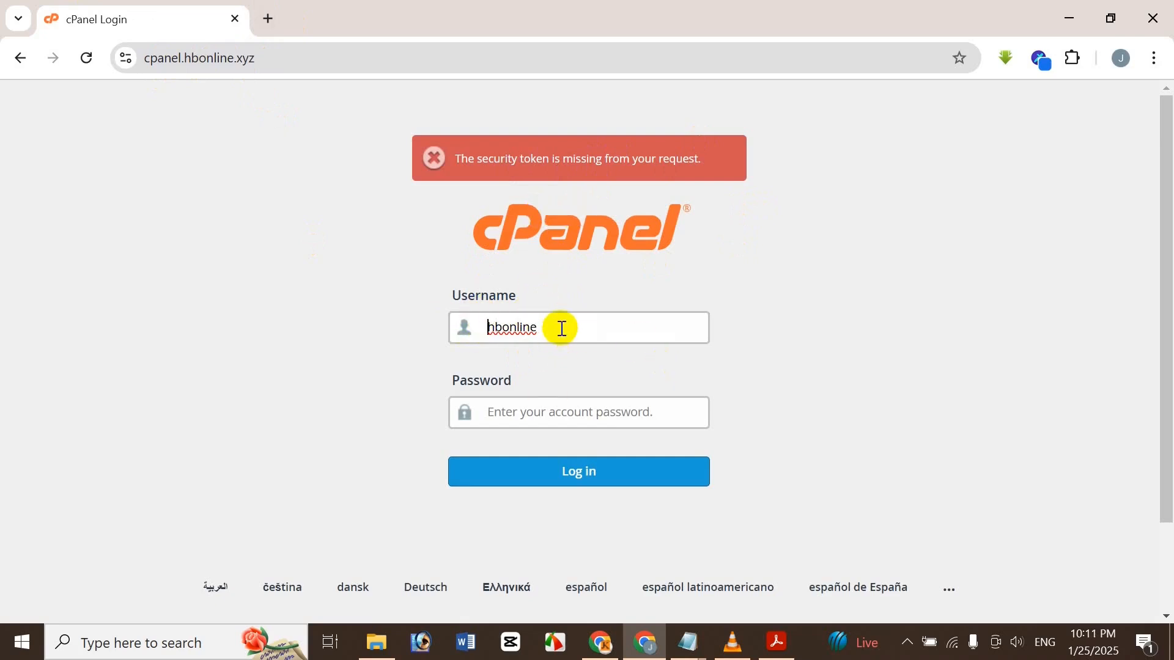
Paste the account password from clipboard history and log in to cPanel.
left_click(503, 414)
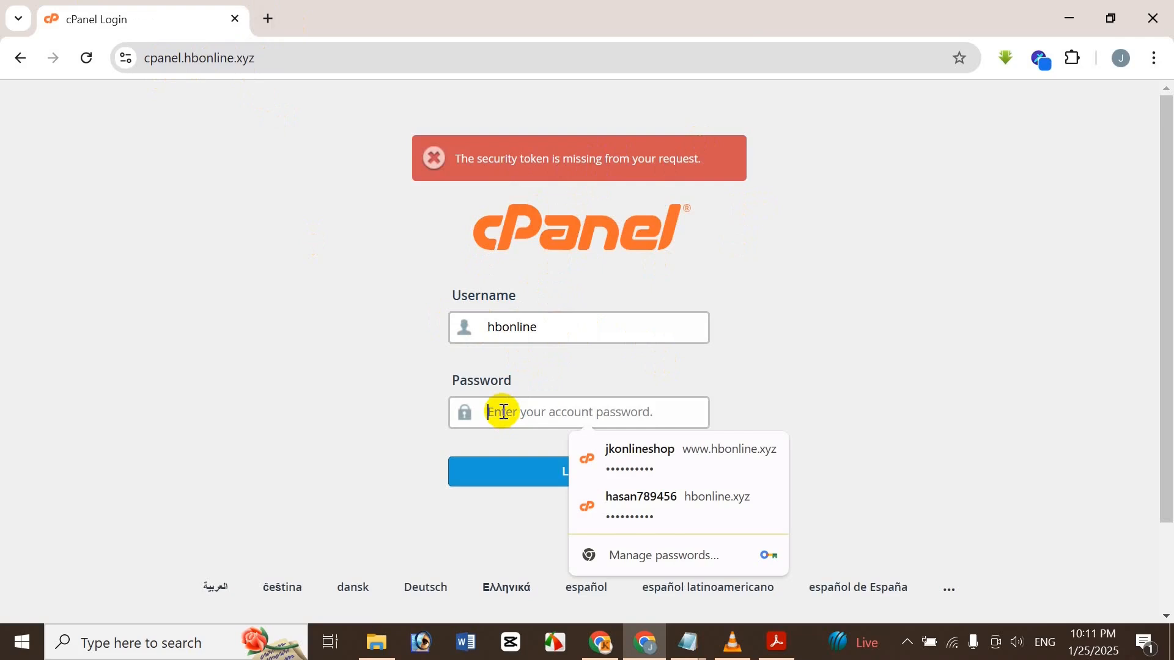
key("super+v")
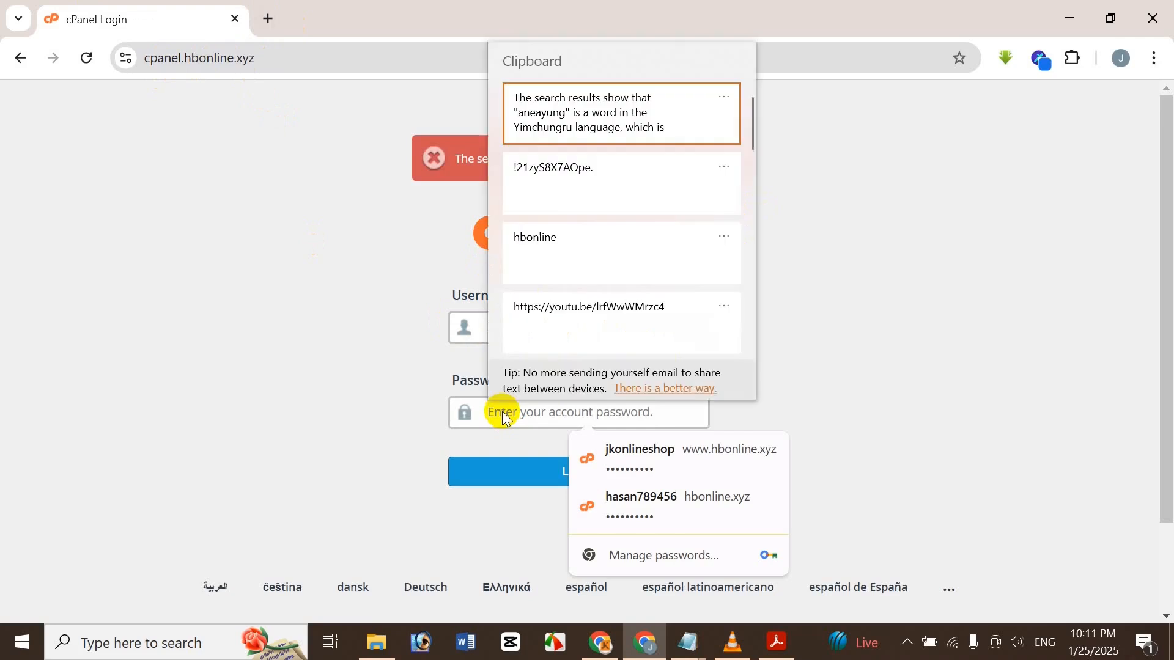
left_click(594, 182)
left_click(559, 482)
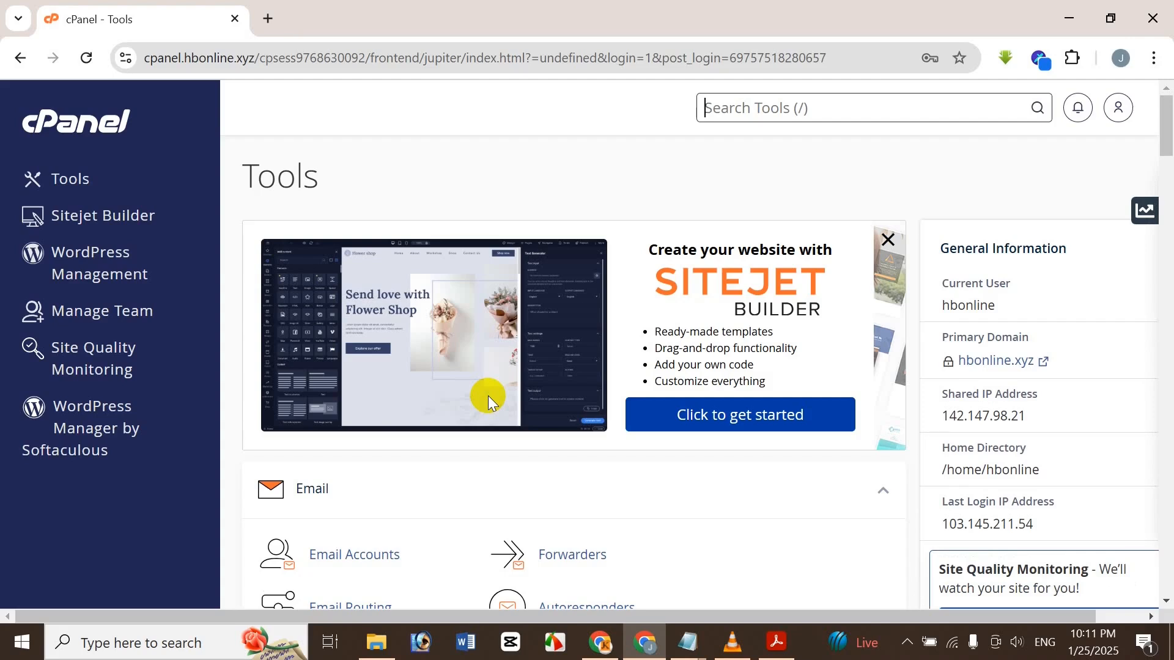
In File Manager, select all files in public_html and delete them, skipping the trash.
left_click_drag(1167, 156, 1167, 303)
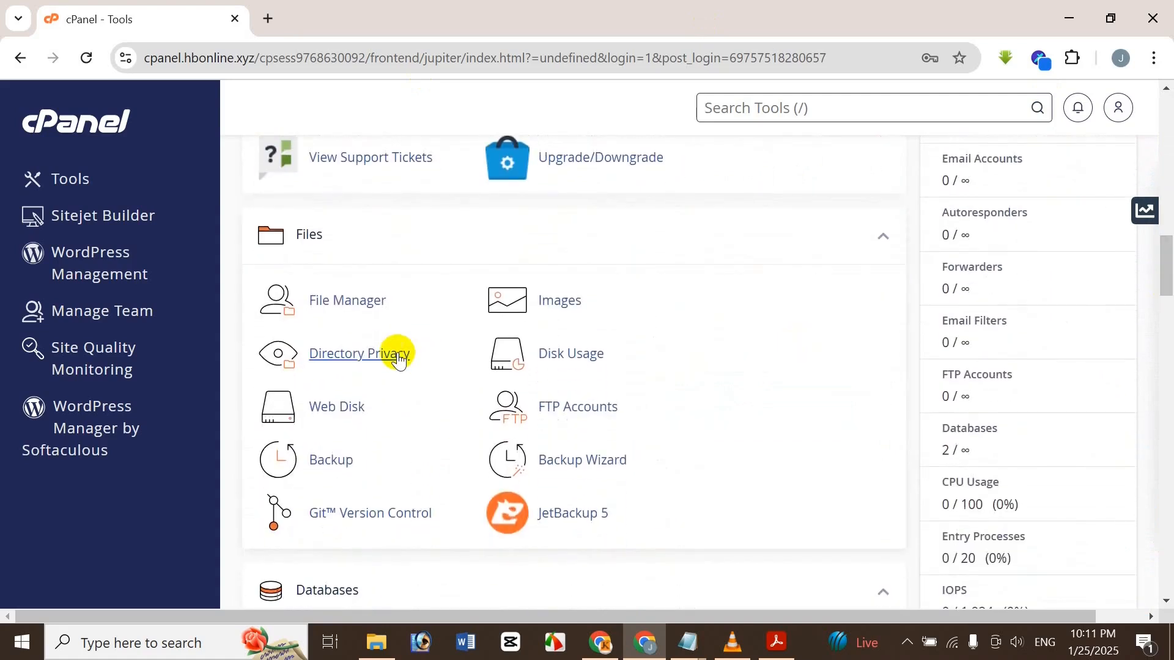
left_click(336, 293)
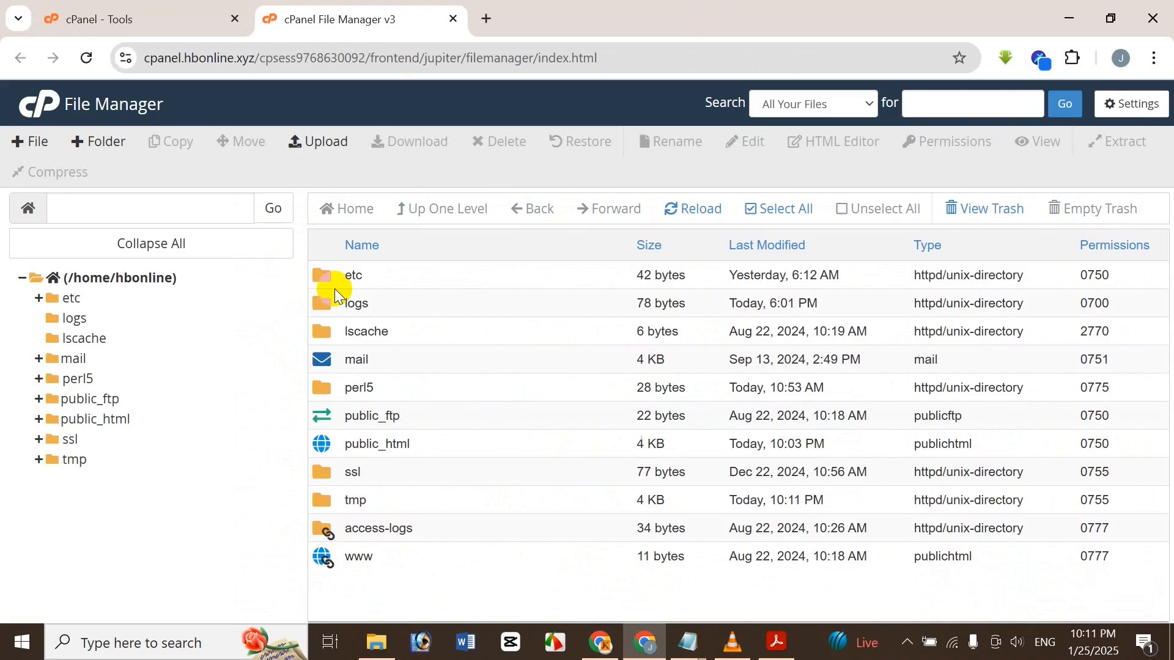
left_click(96, 423)
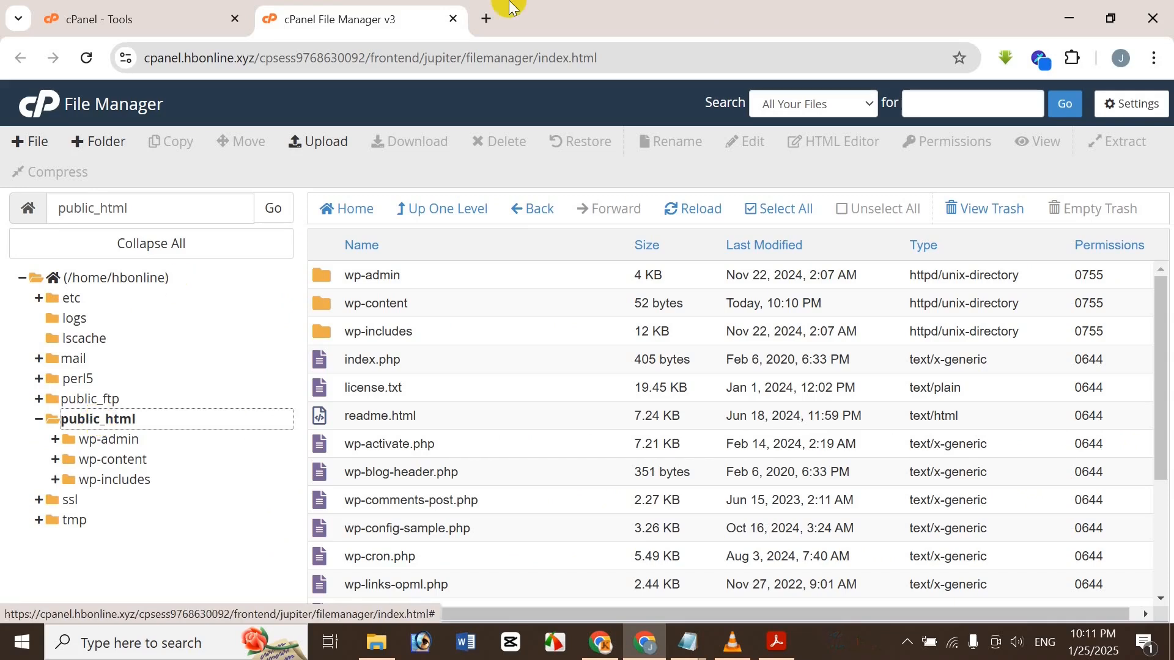
left_click(800, 211)
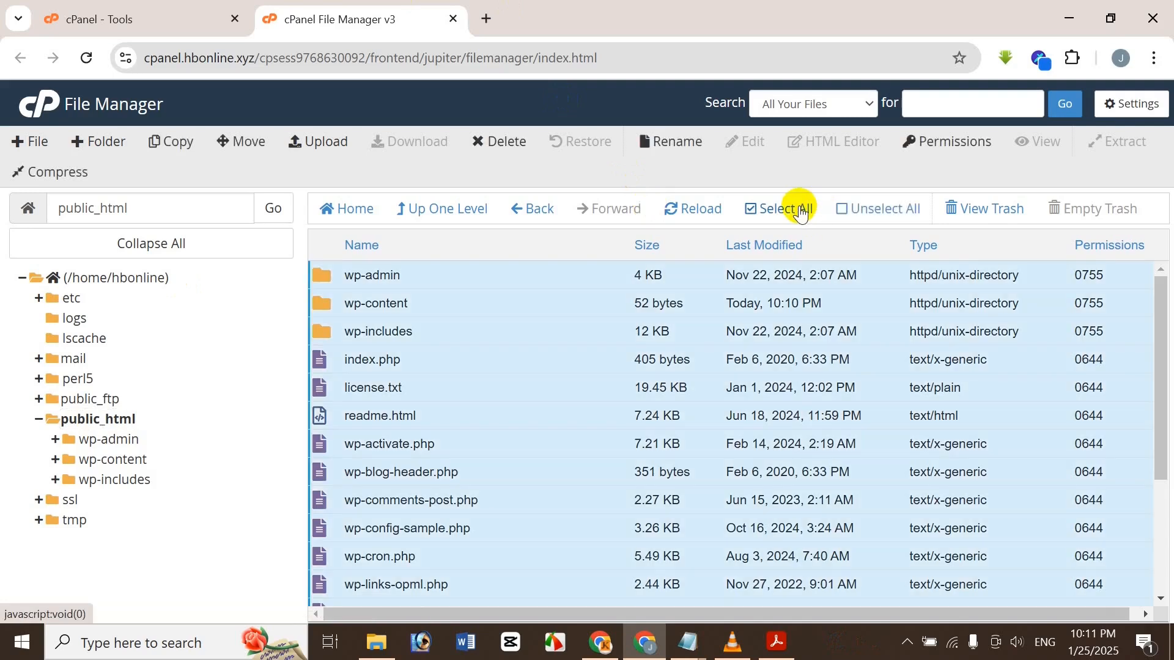
left_click_drag(1157, 409, 1156, 370)
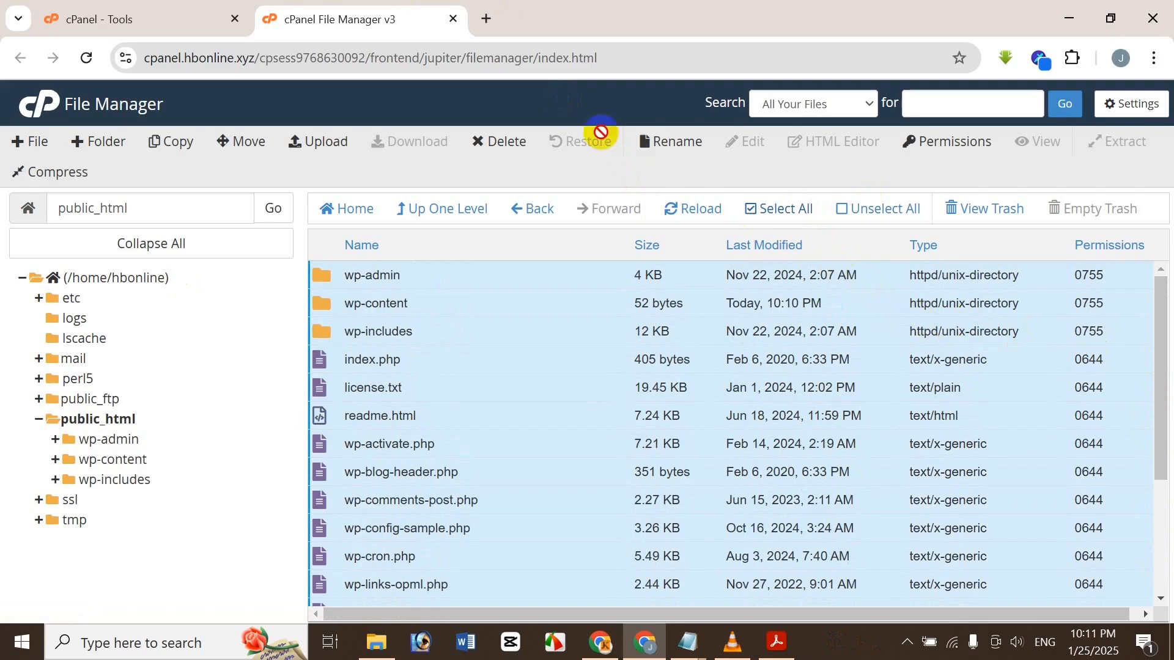
left_click(487, 142)
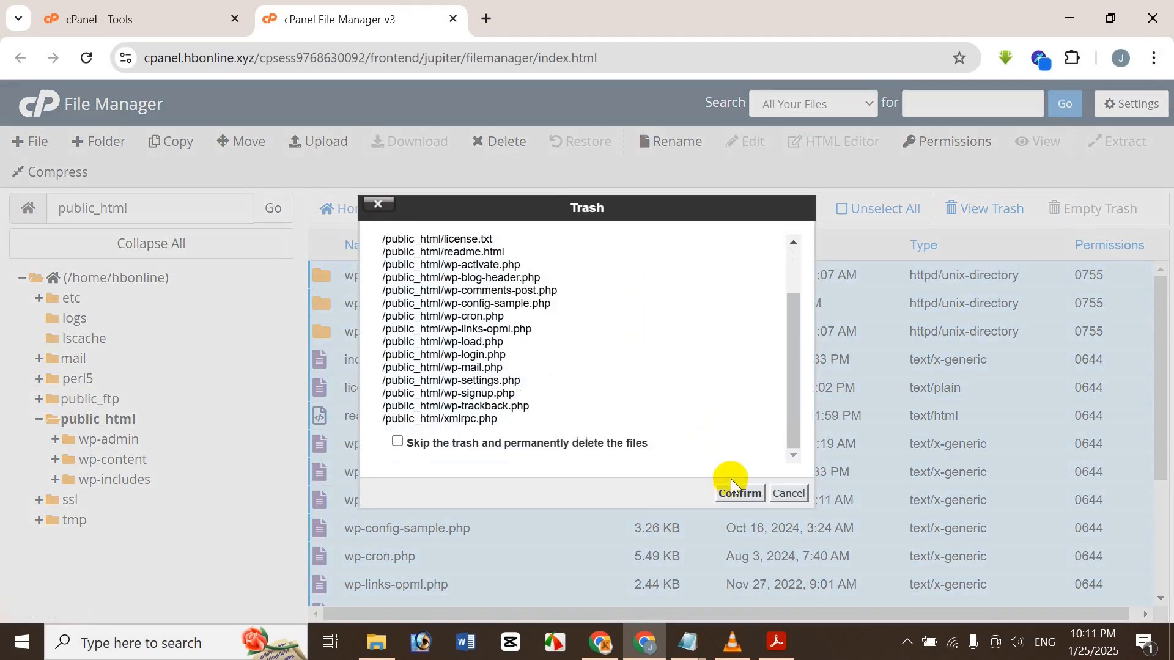
left_click(396, 442)
left_click(726, 488)
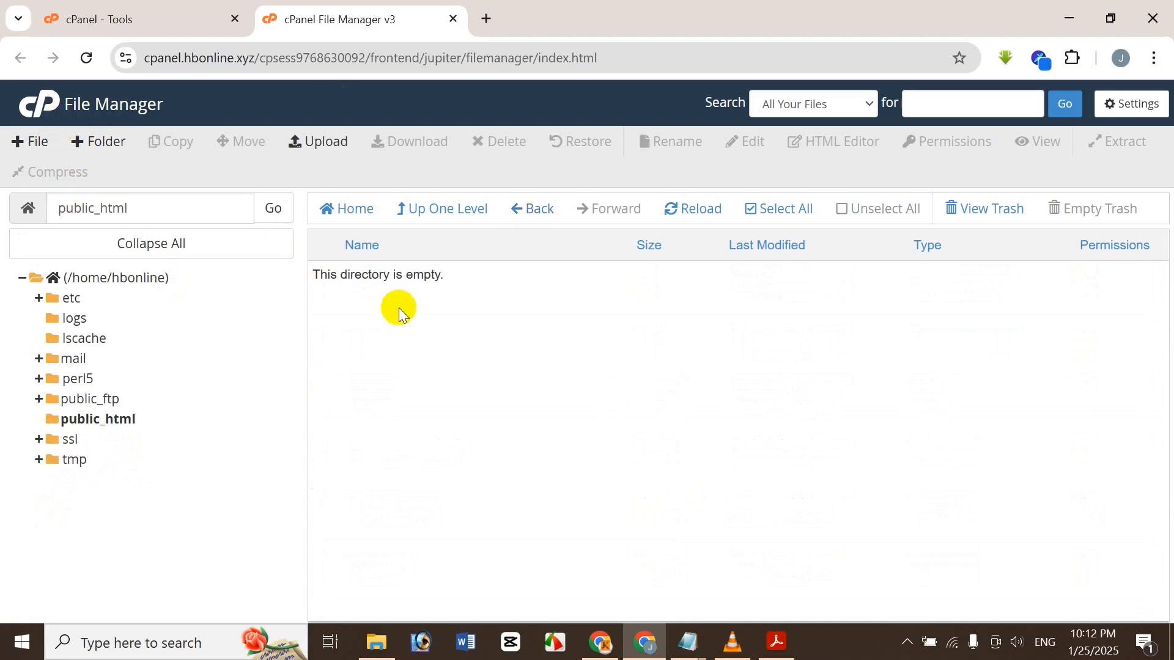
From the cPanel Tools page, open WordPress Manager by Softaculous and its WordPress install form.
left_click(142, 9)
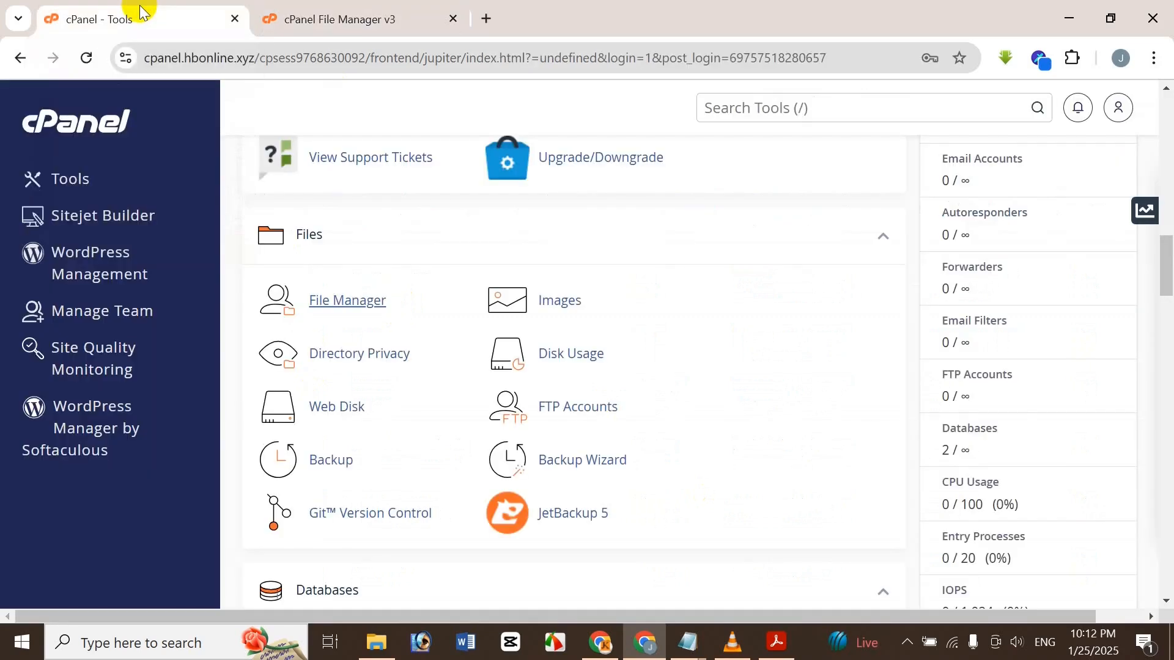
scroll(511, 299, "down", 3)
scroll(514, 306, "down", 6)
scroll(511, 297, "down", 5)
left_click_drag(1161, 393, 1165, 578)
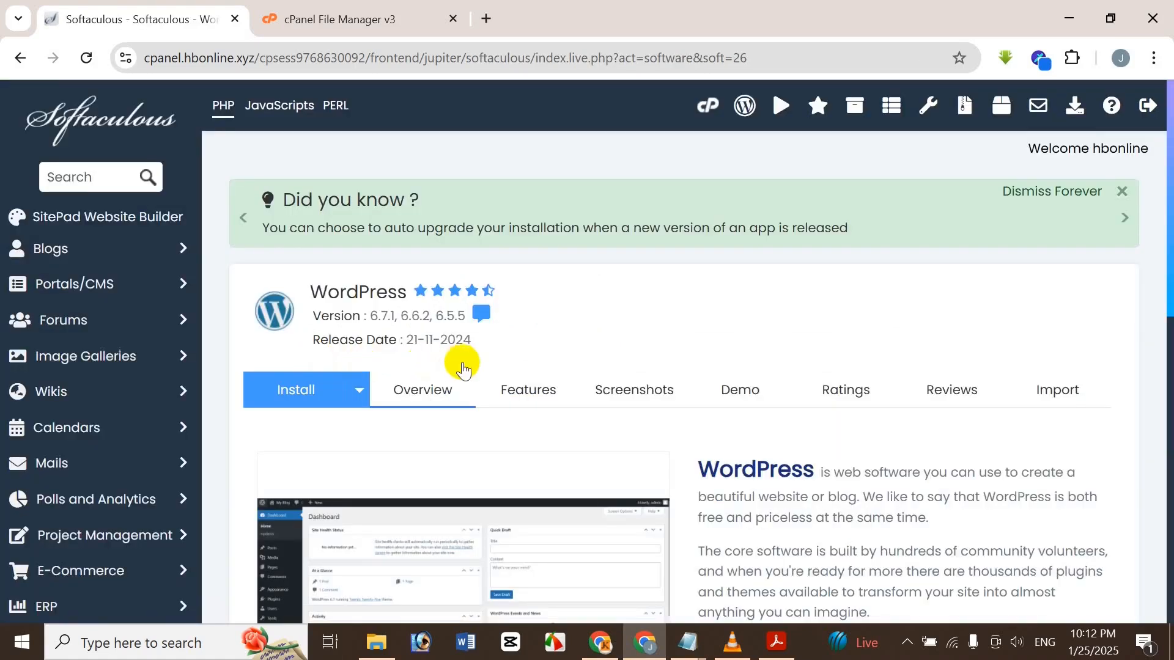
scroll(462, 366, "down", 3)
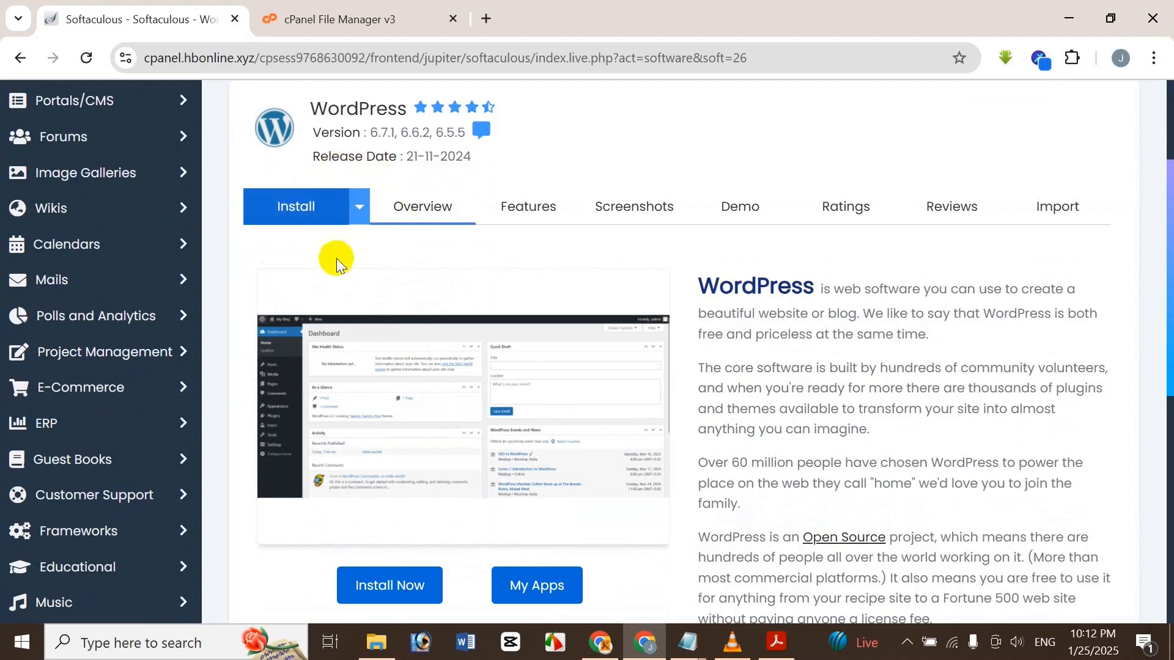
left_click(362, 206)
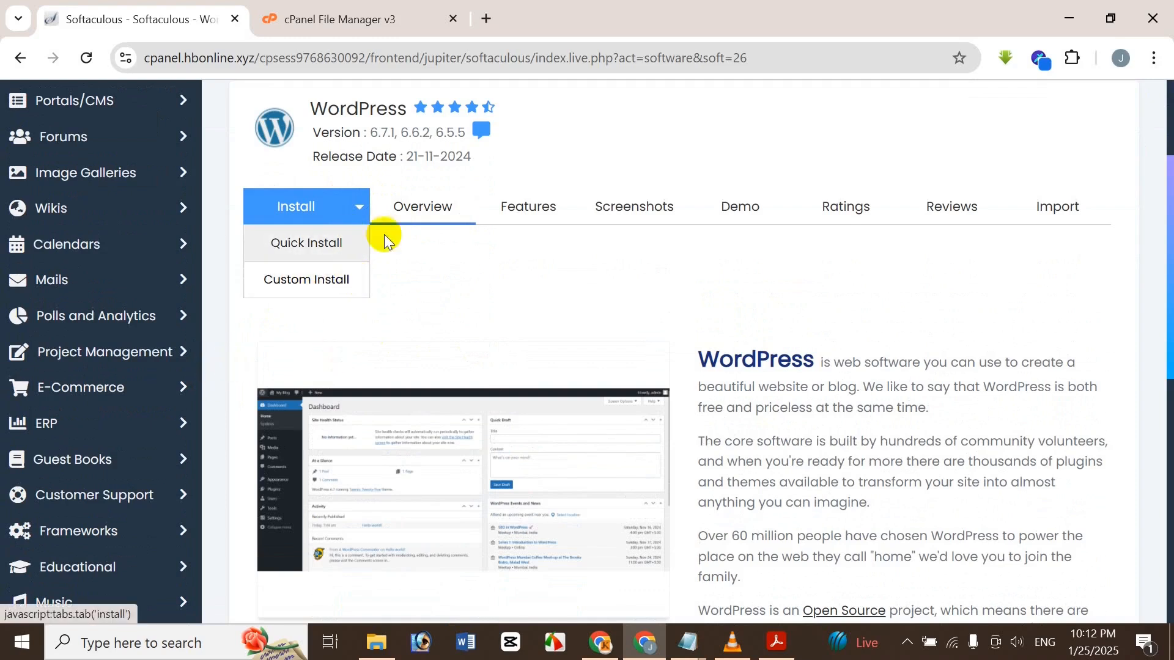
left_click(324, 205)
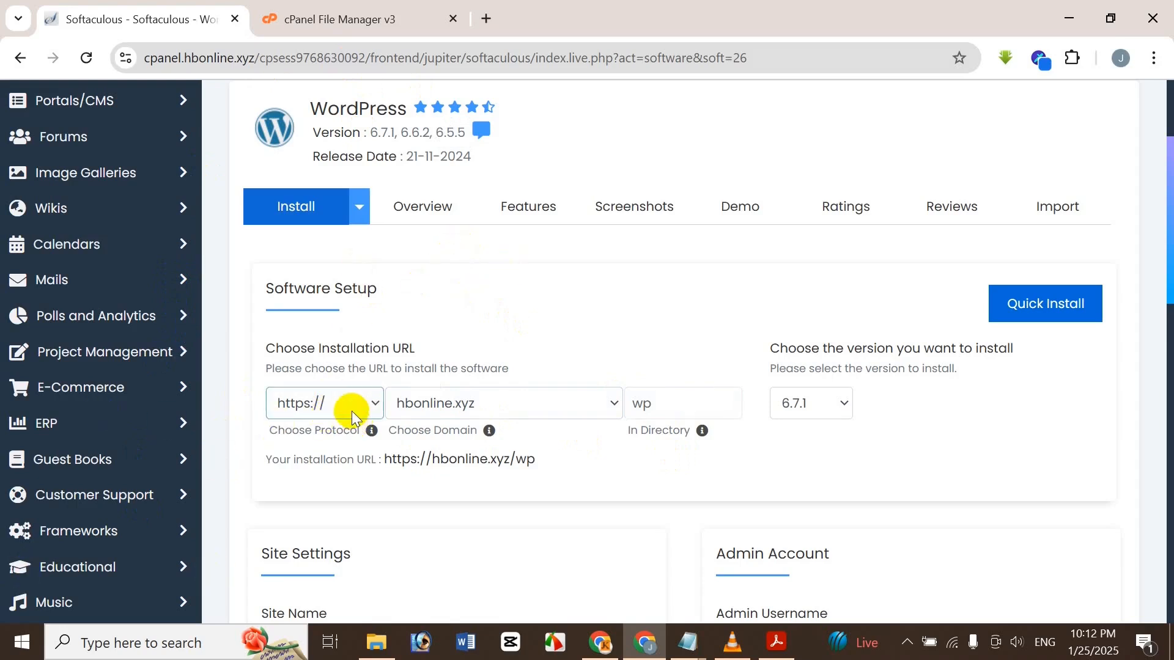
left_click(379, 402)
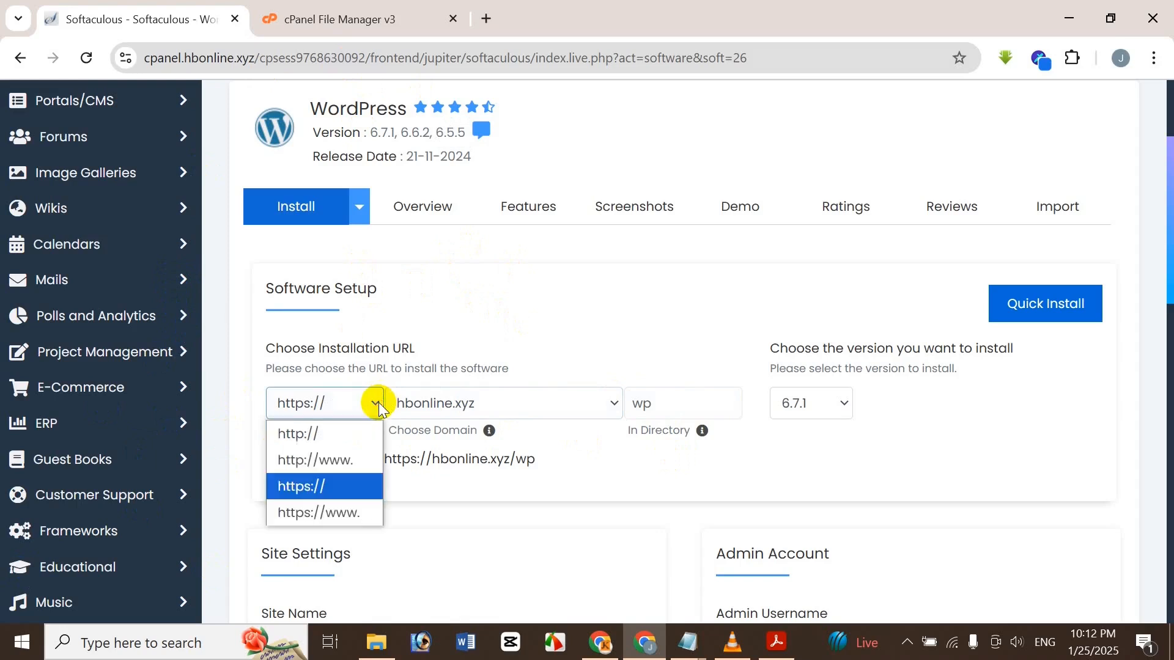
left_click(498, 288)
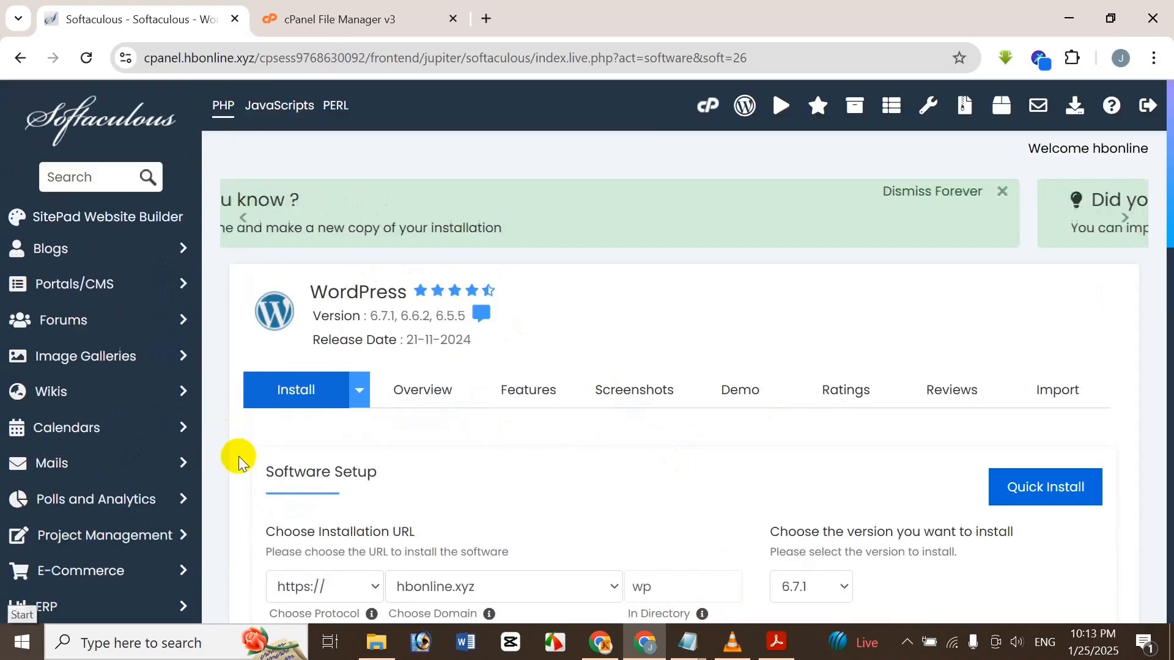
scroll(250, 498, "down", 2)
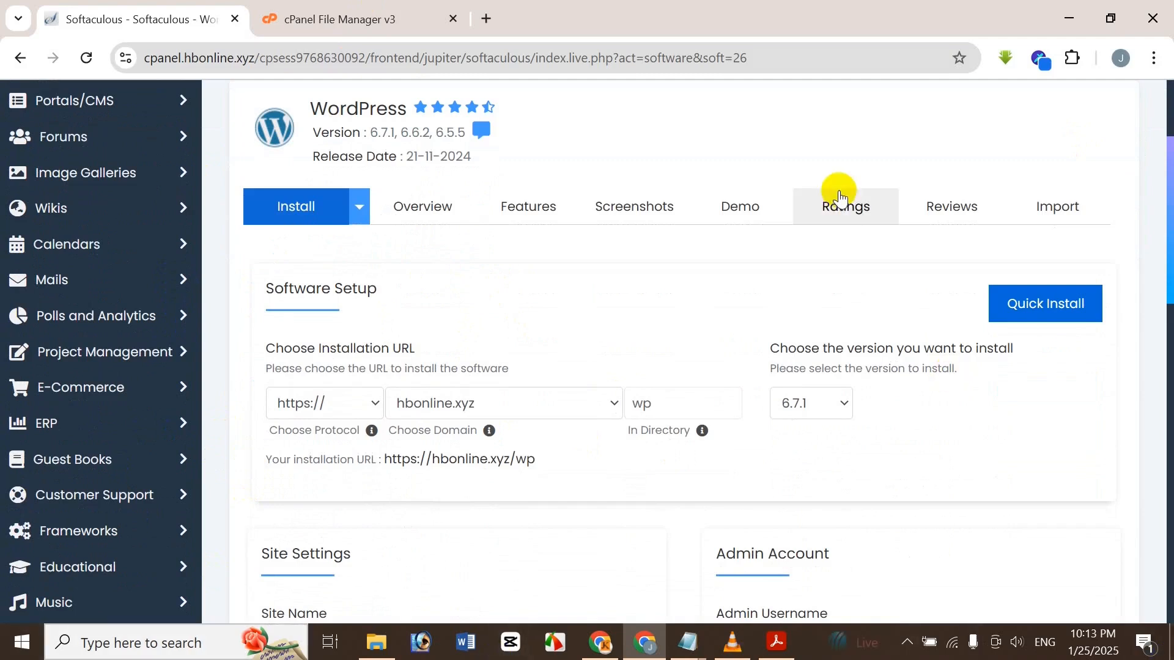
scroll(508, 287, "down", 1)
scroll(465, 312, "up", 1)
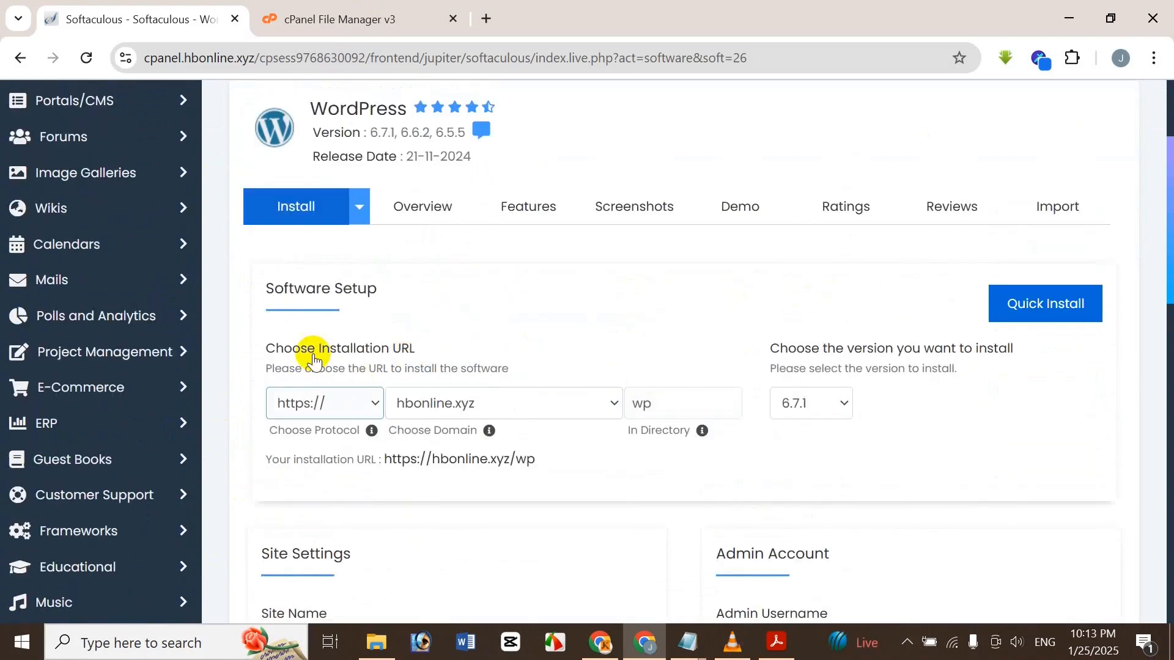
left_click(346, 428)
left_click(377, 404)
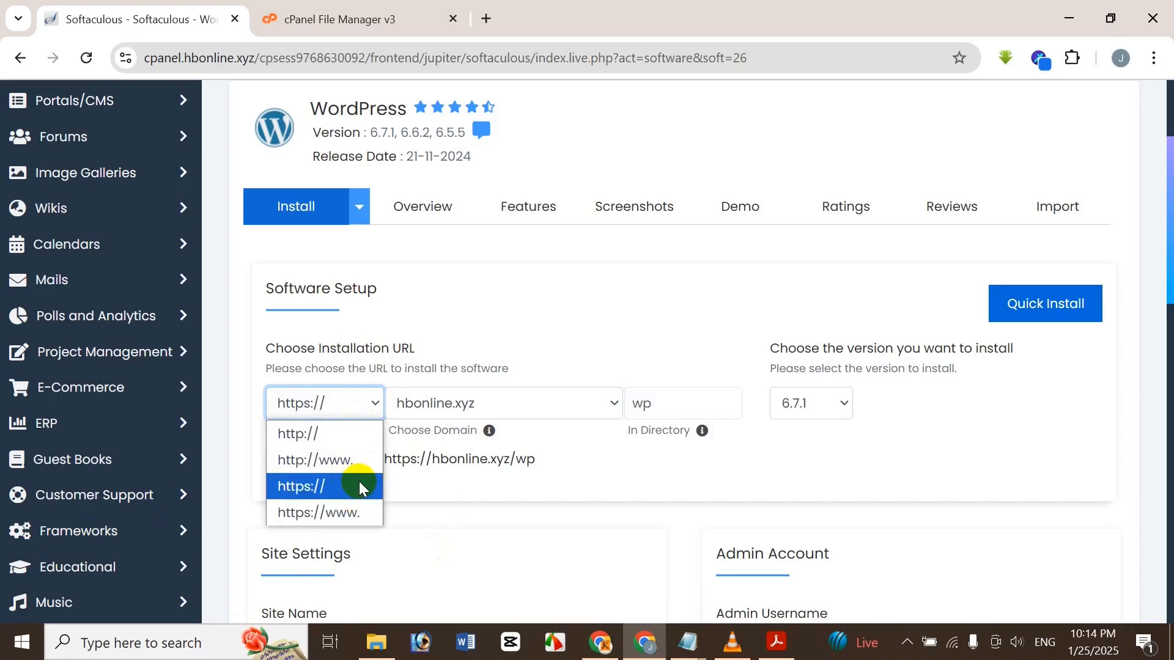
left_click(340, 486)
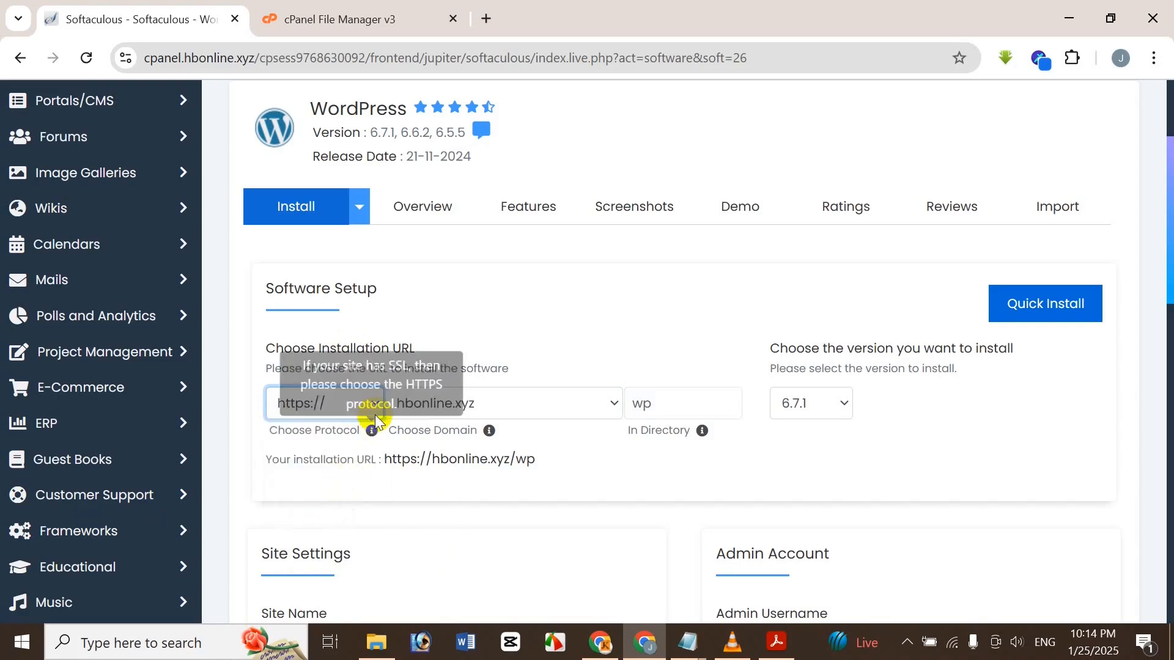
left_click(374, 413)
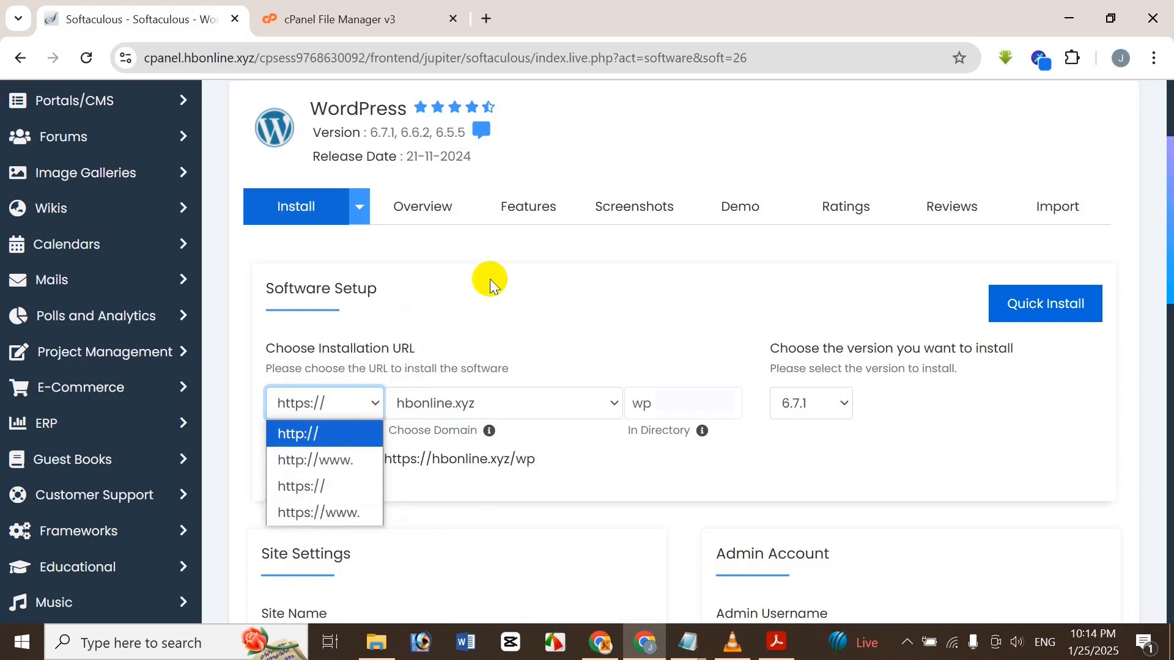
left_click(375, 404)
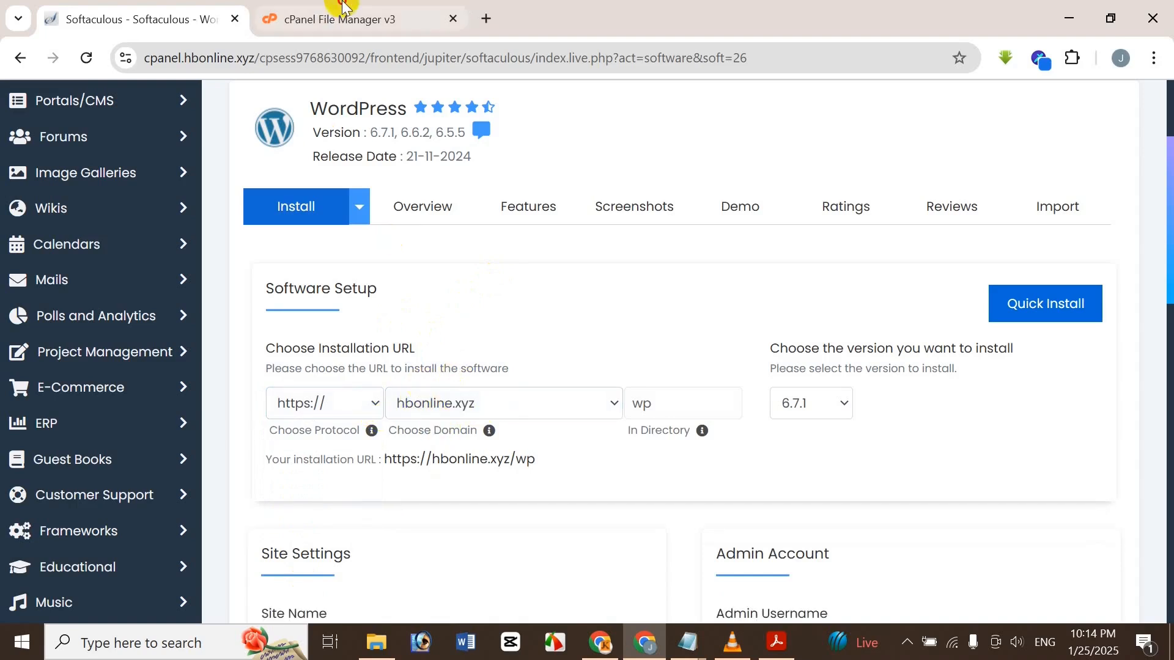
left_click(333, 18)
left_click(171, 6)
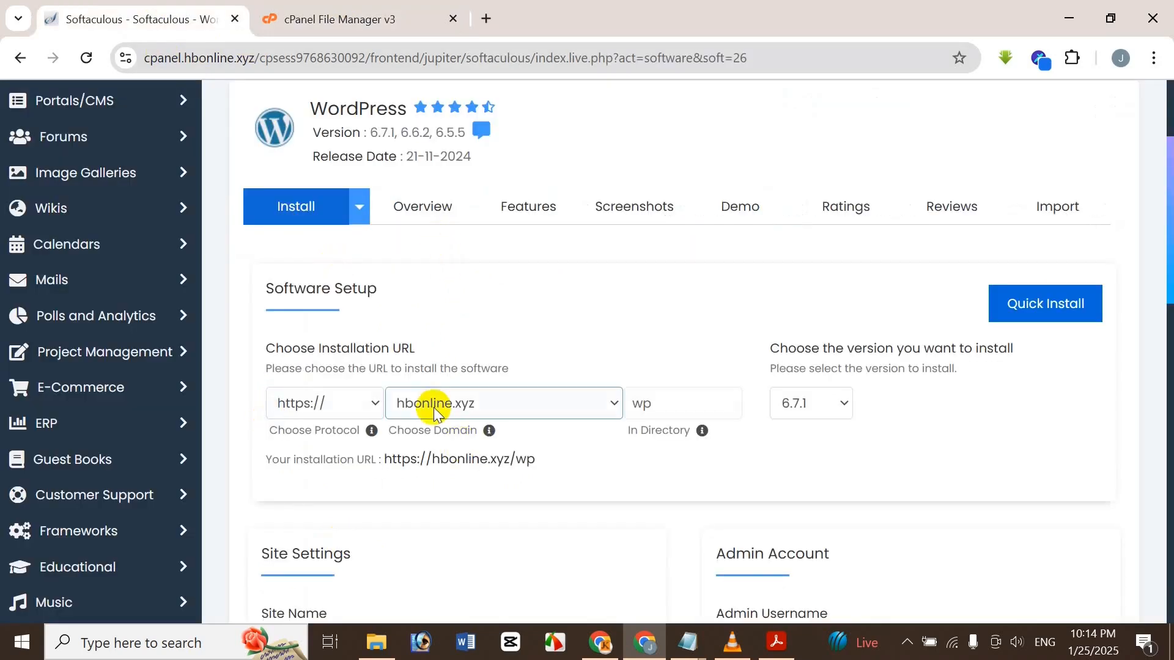
Clear 'wp' from the In Directory field and keep WordPress version 6.7.1.
left_click(652, 409)
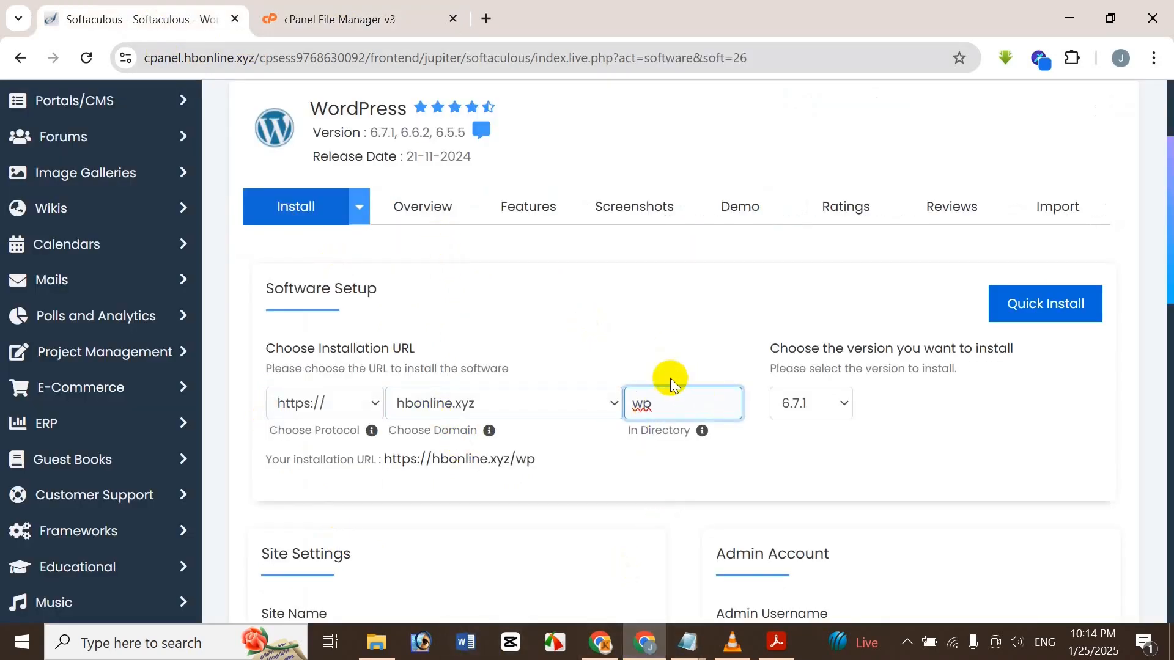
left_click_drag(661, 401, 597, 398)
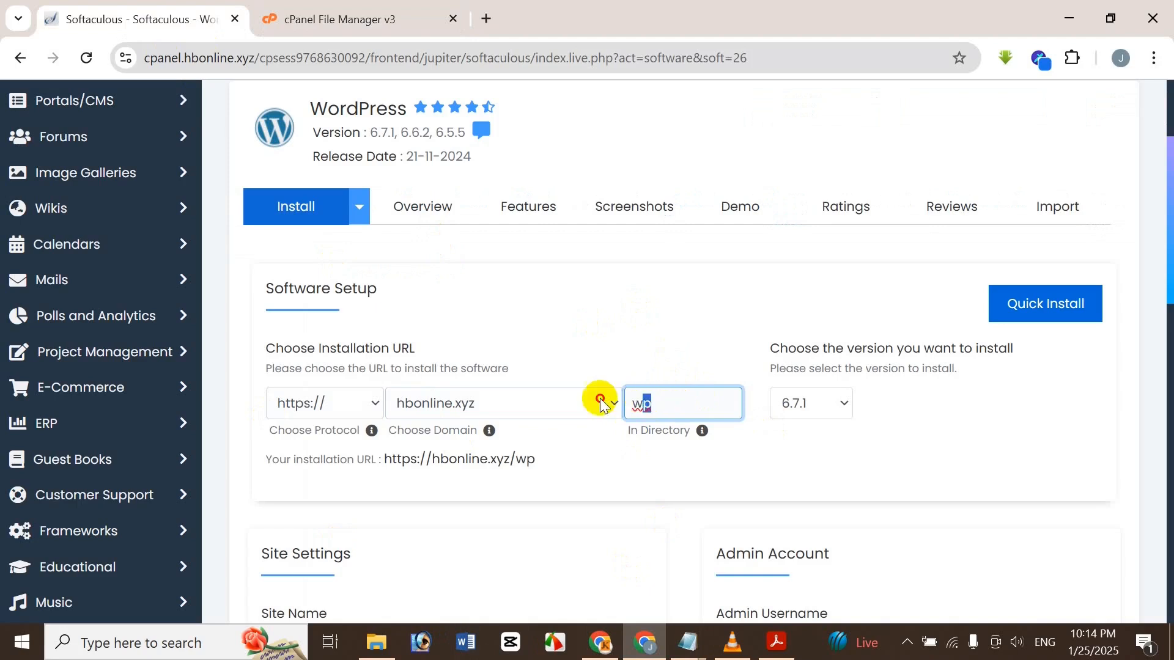
key("BackSpace")
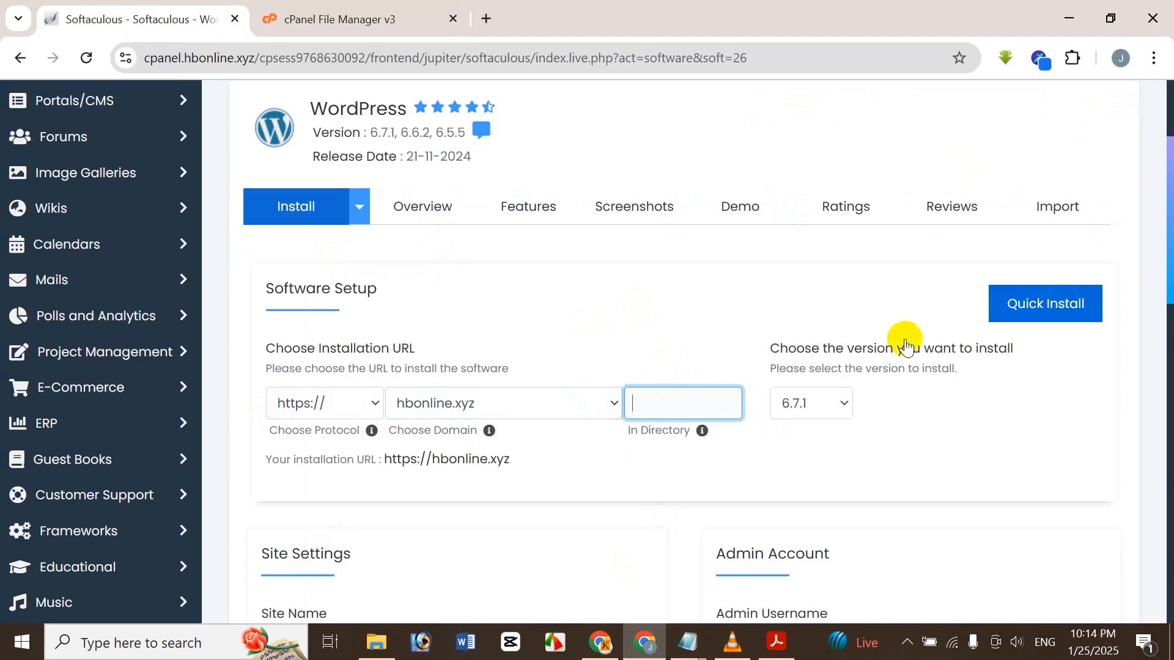
left_click(819, 404)
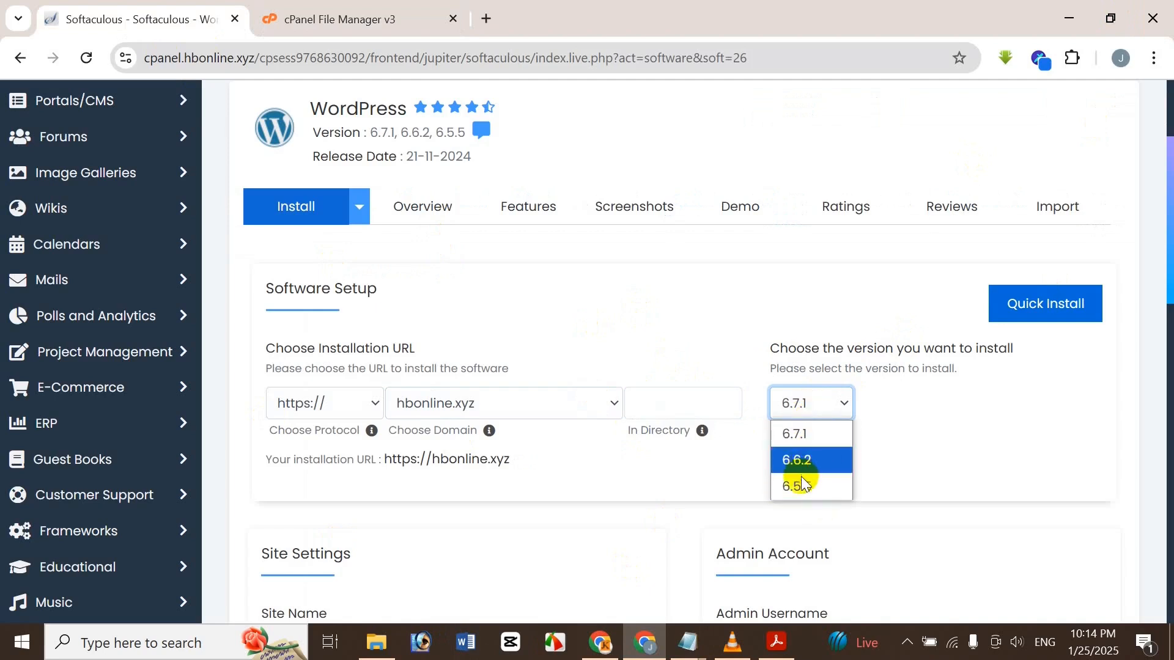
left_click(966, 442)
left_click_drag(1165, 254, 1166, 340)
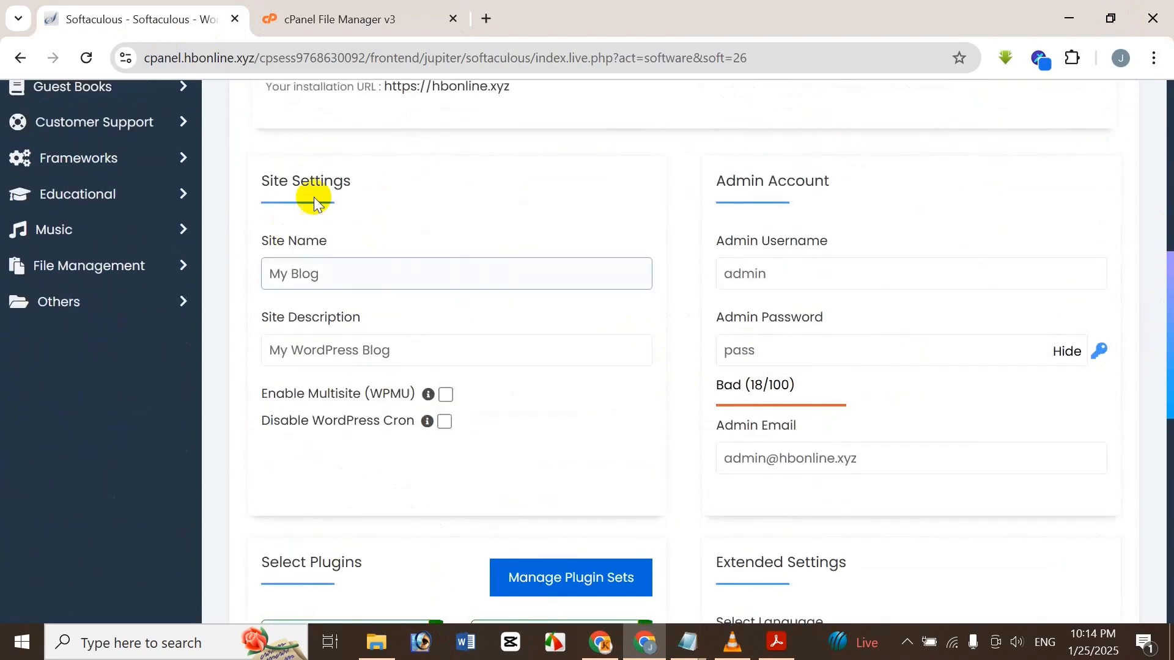
Review the site name and description, leaving them unchanged.
left_click(309, 269)
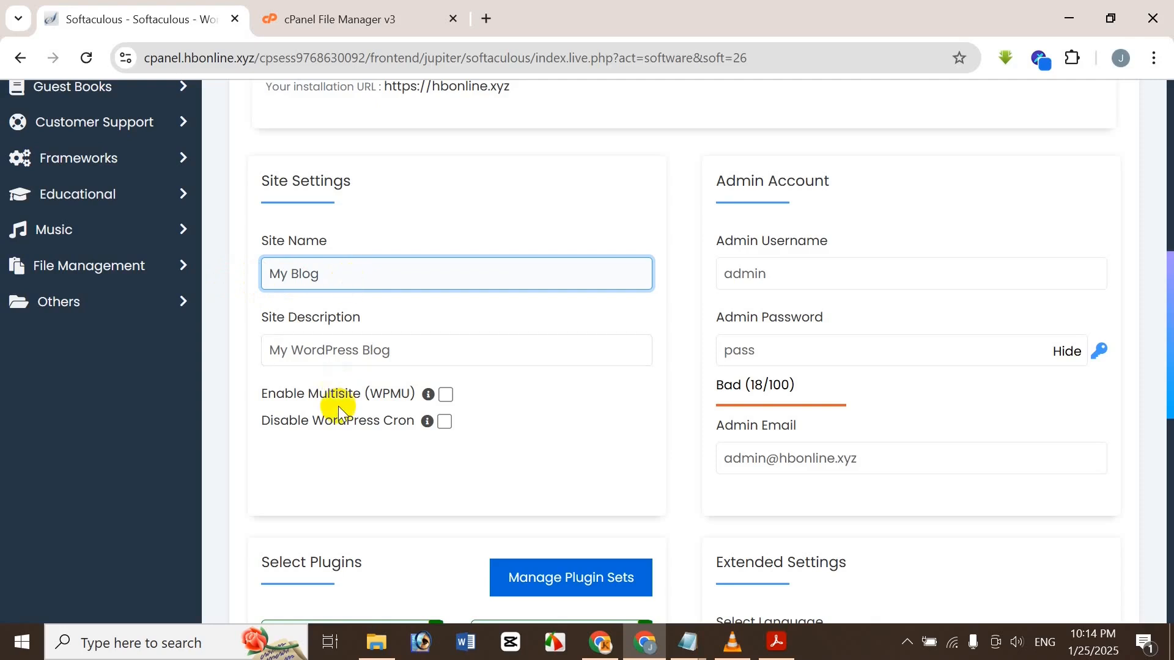
left_click(401, 349)
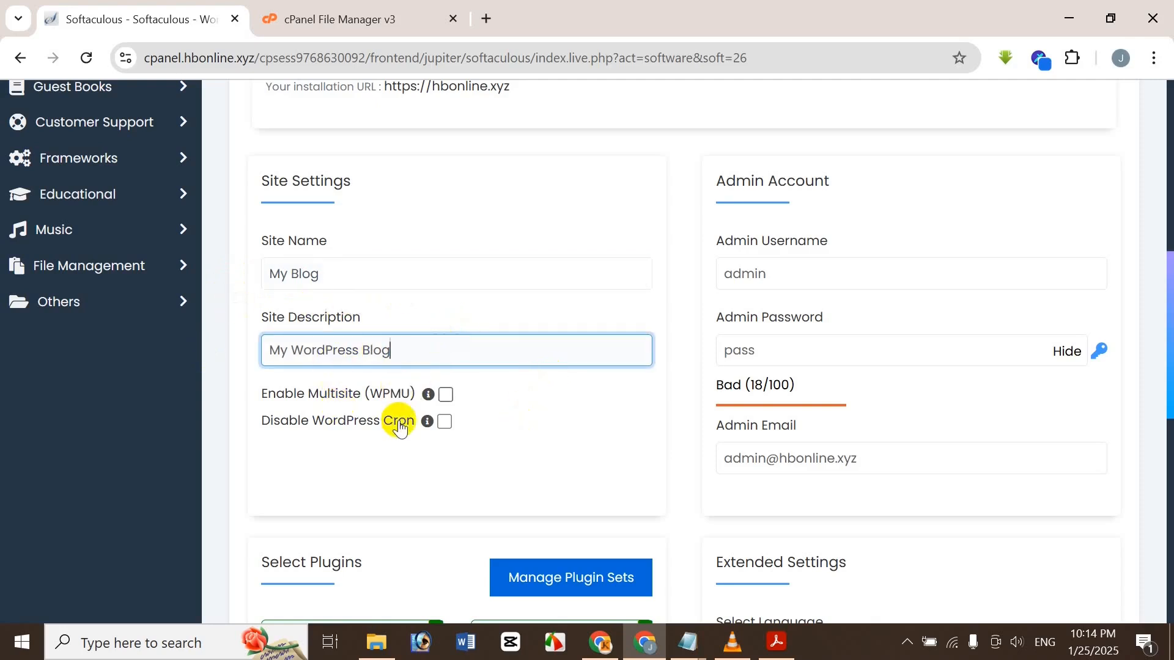
left_click(395, 452)
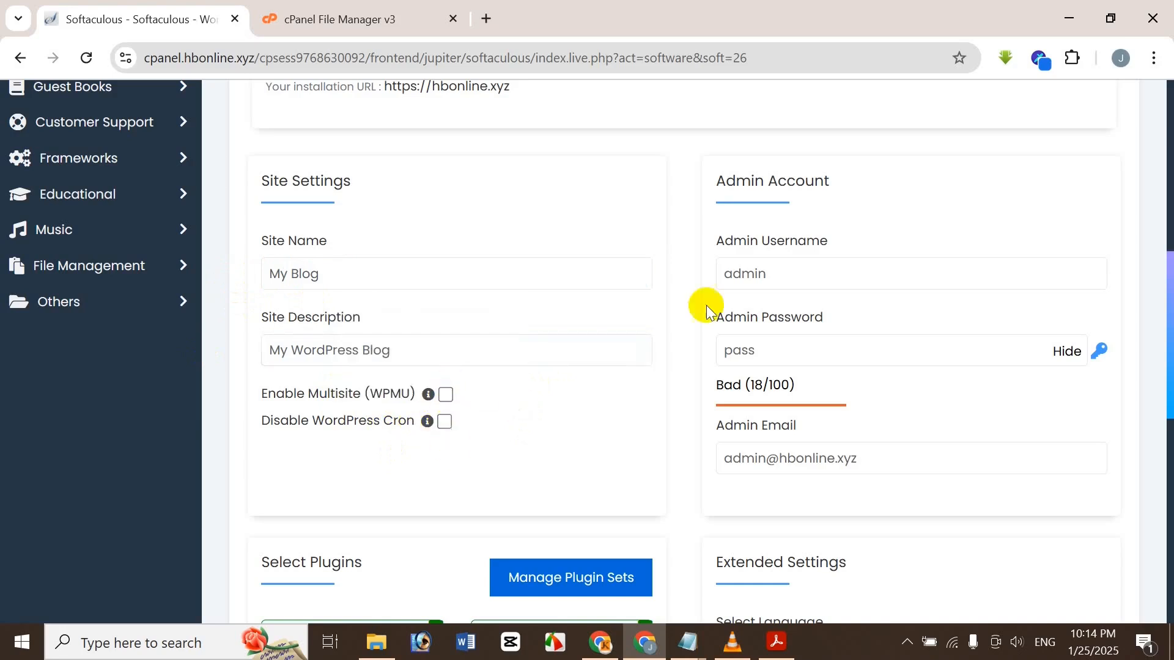
left_click_drag(1166, 347, 1168, 333)
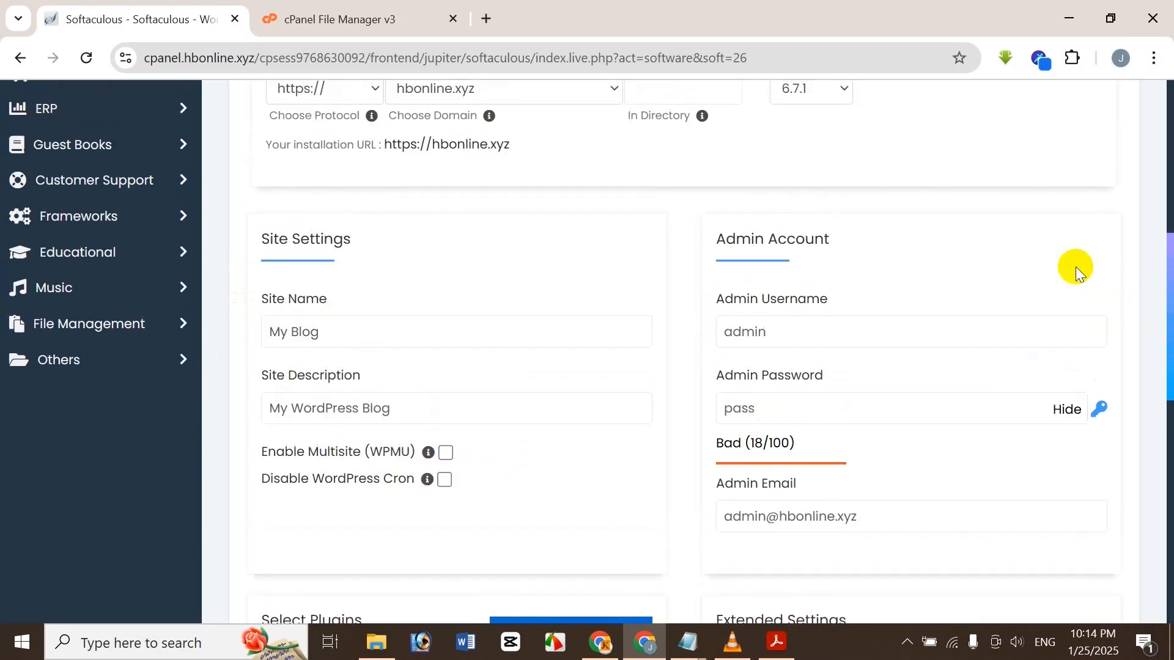
Replace the default admin username with a new admin username.
left_click(807, 322)
double_click(764, 332)
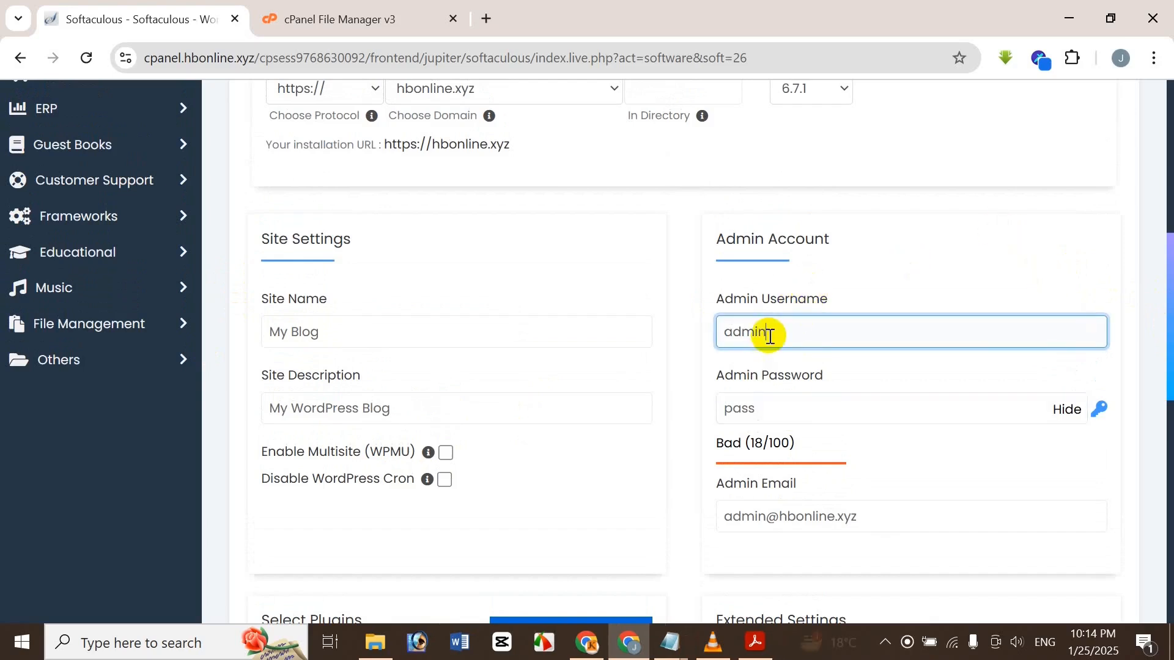
key("Right")
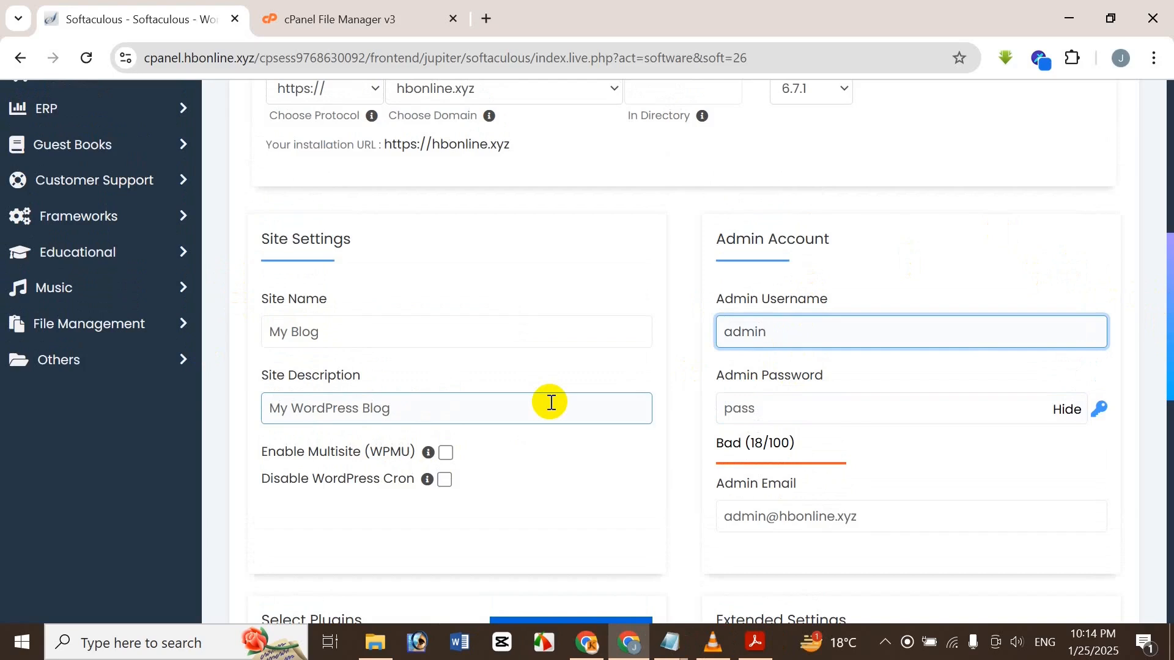
type("icch")
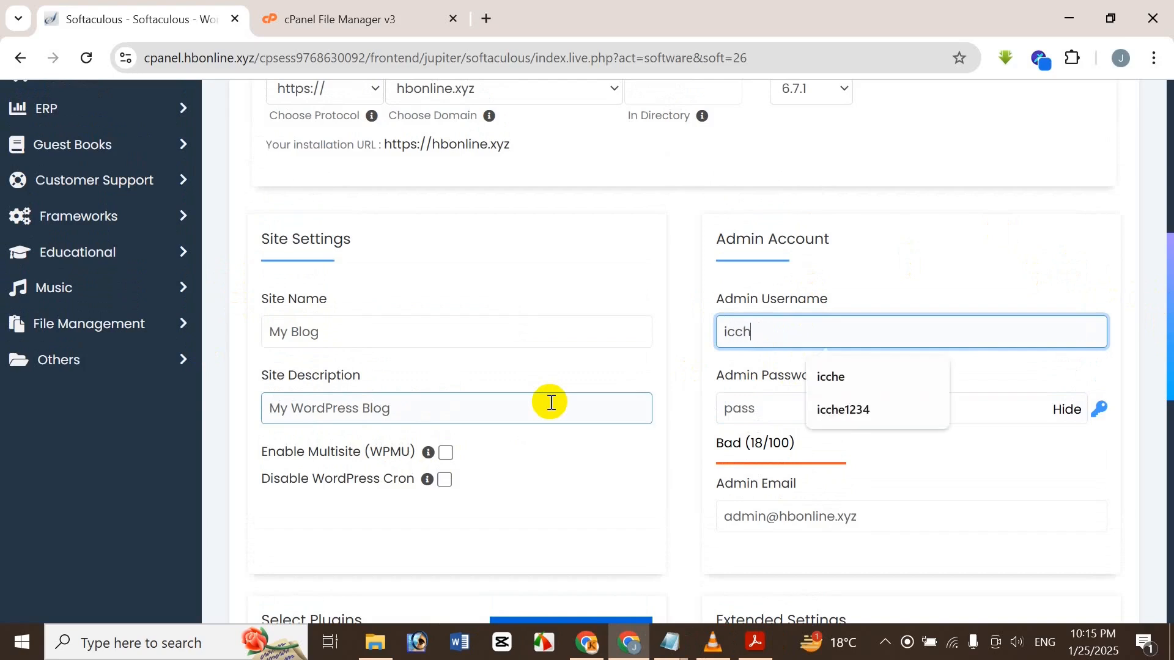
type("e12345")
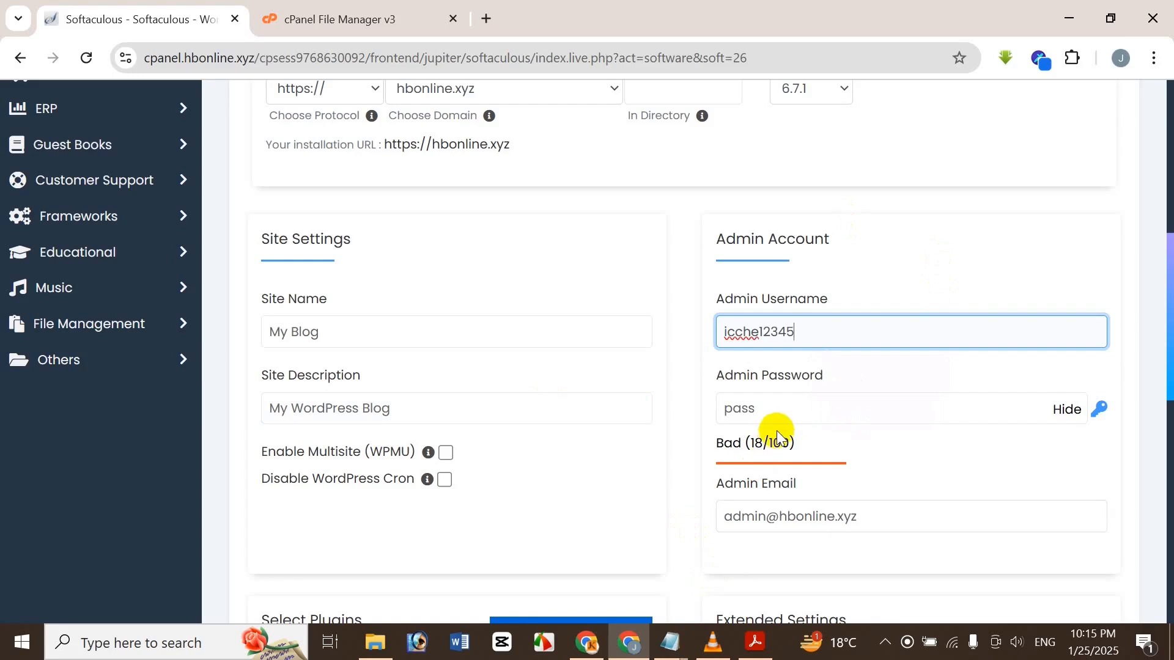
Replace the default admin password with a strong new password, masked.
left_click_drag(760, 410, 650, 428)
key("BackSpace")
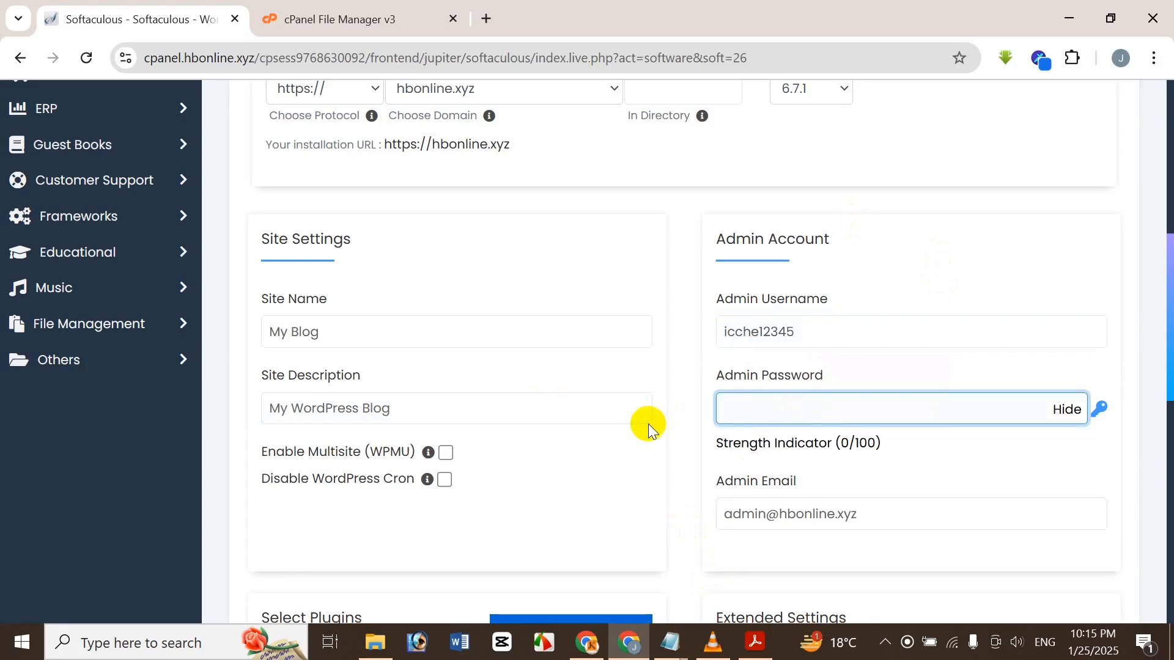
type("i")
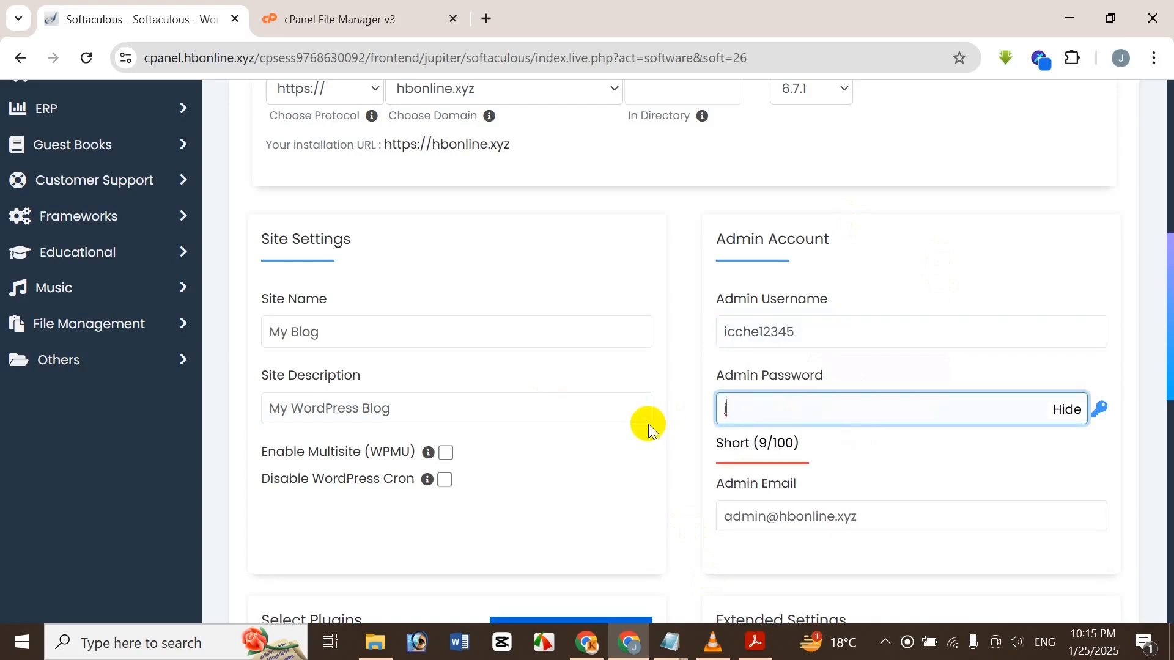
type("cche")
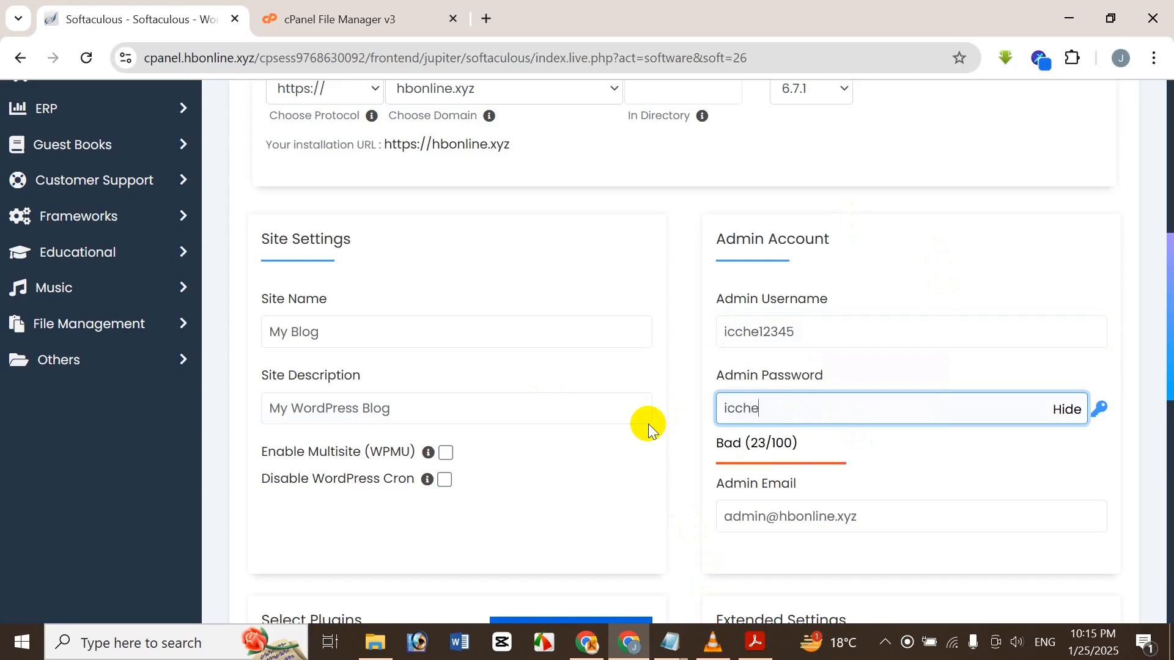
key("BackSpace")
key("BackSpace")
key("BackSpace")
key("BackSpace")
key("BackSpace")
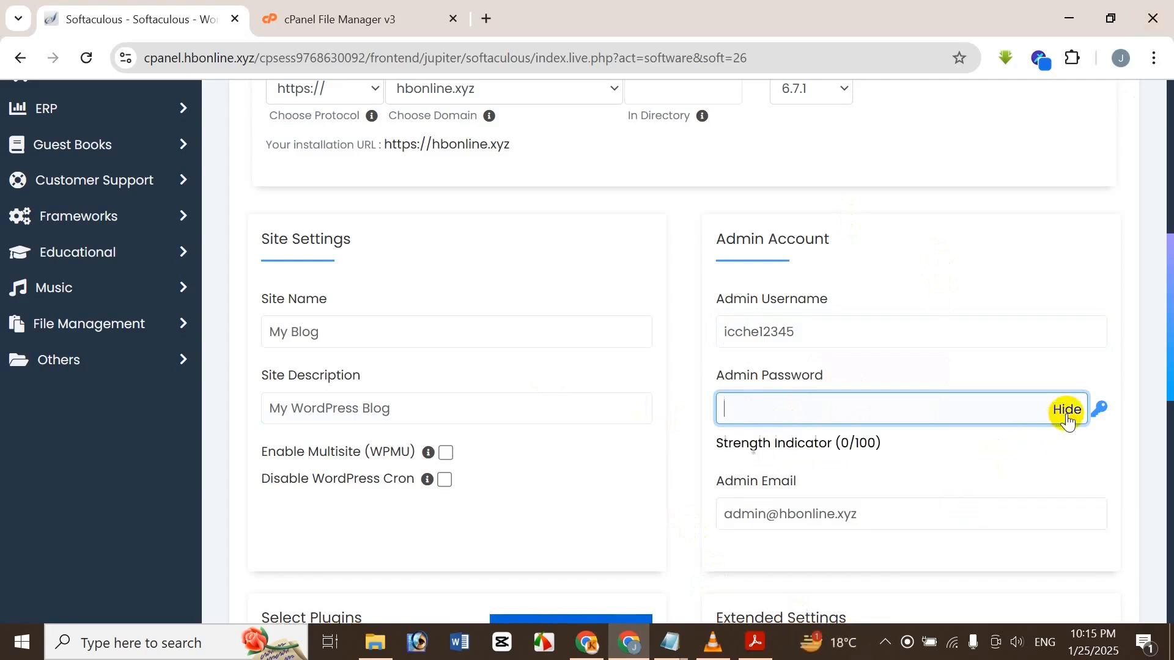
left_click(1066, 413)
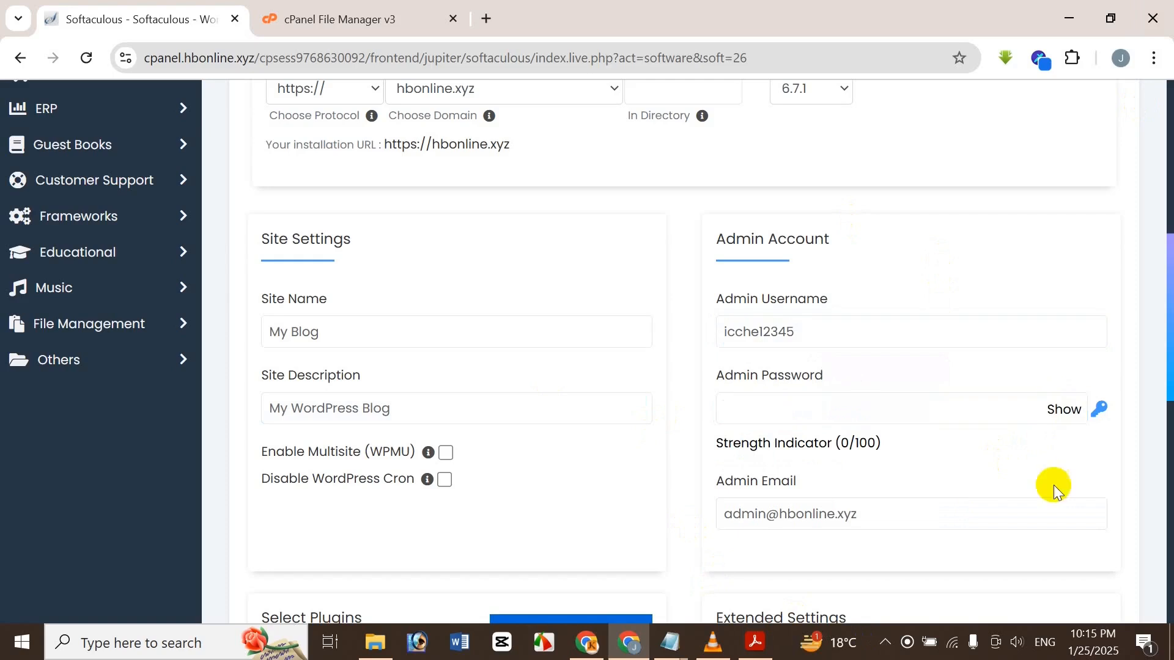
left_click(1011, 411)
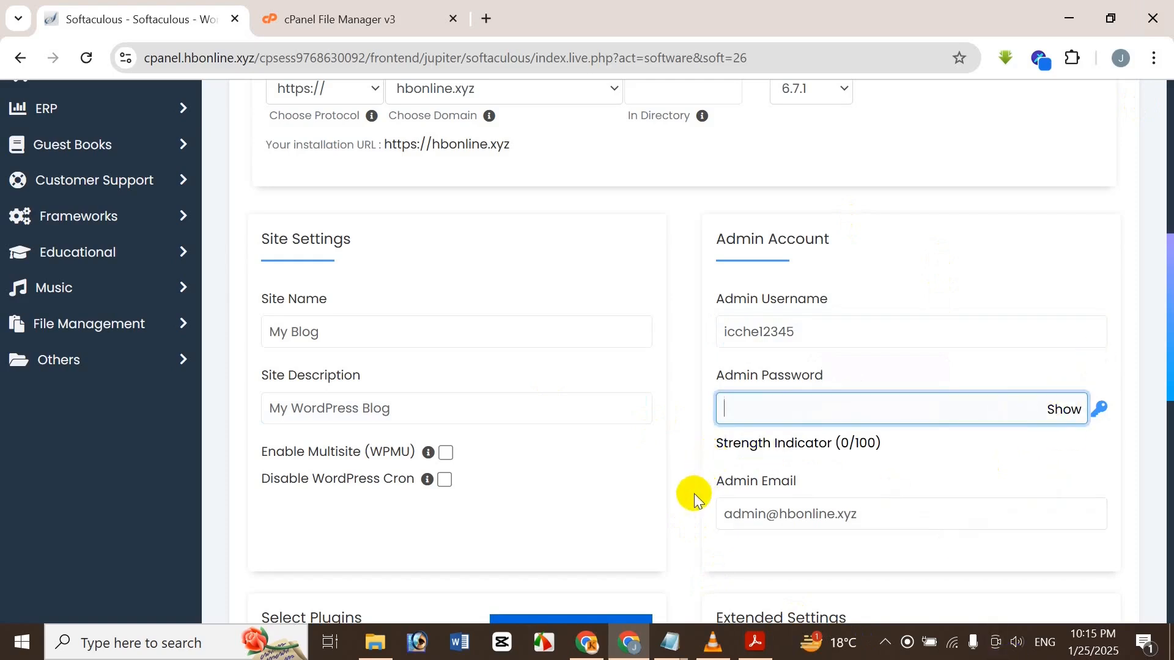
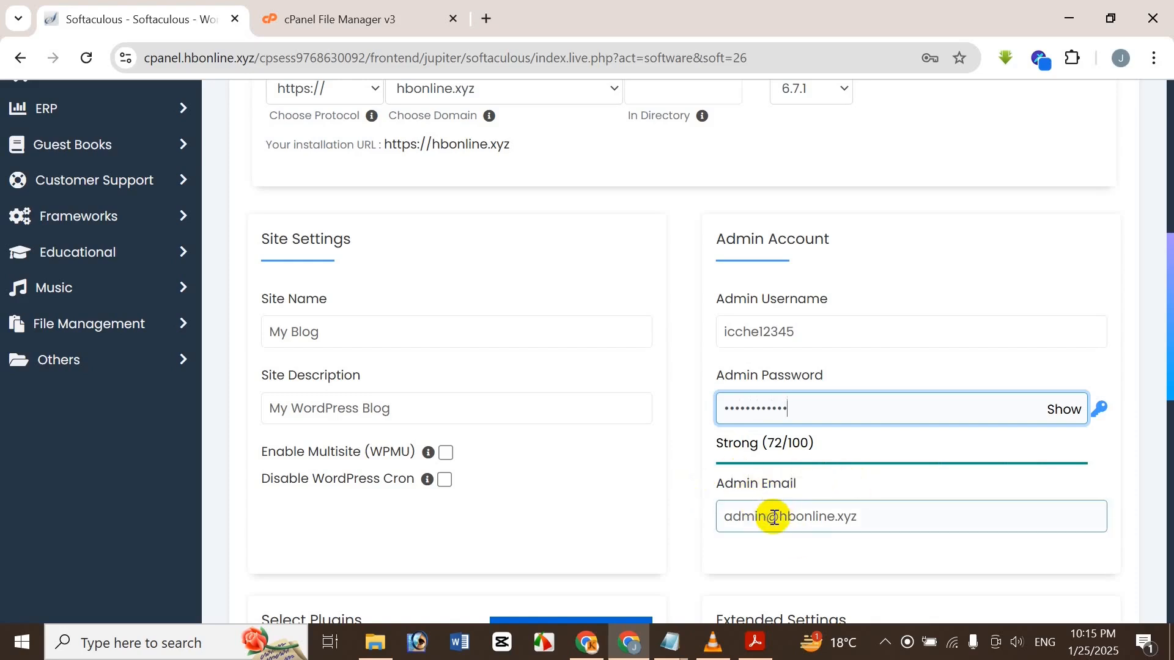
Change the admin email's prefix and start the WordPress installation.
left_click_drag(772, 519, 661, 516)
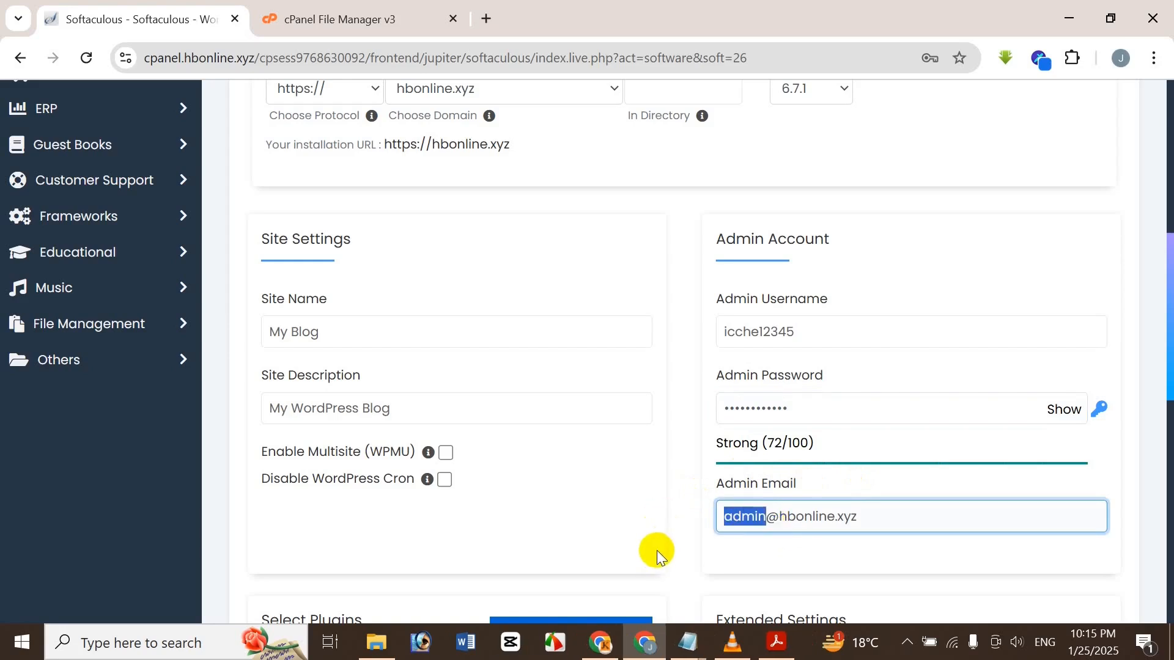
type("icche")
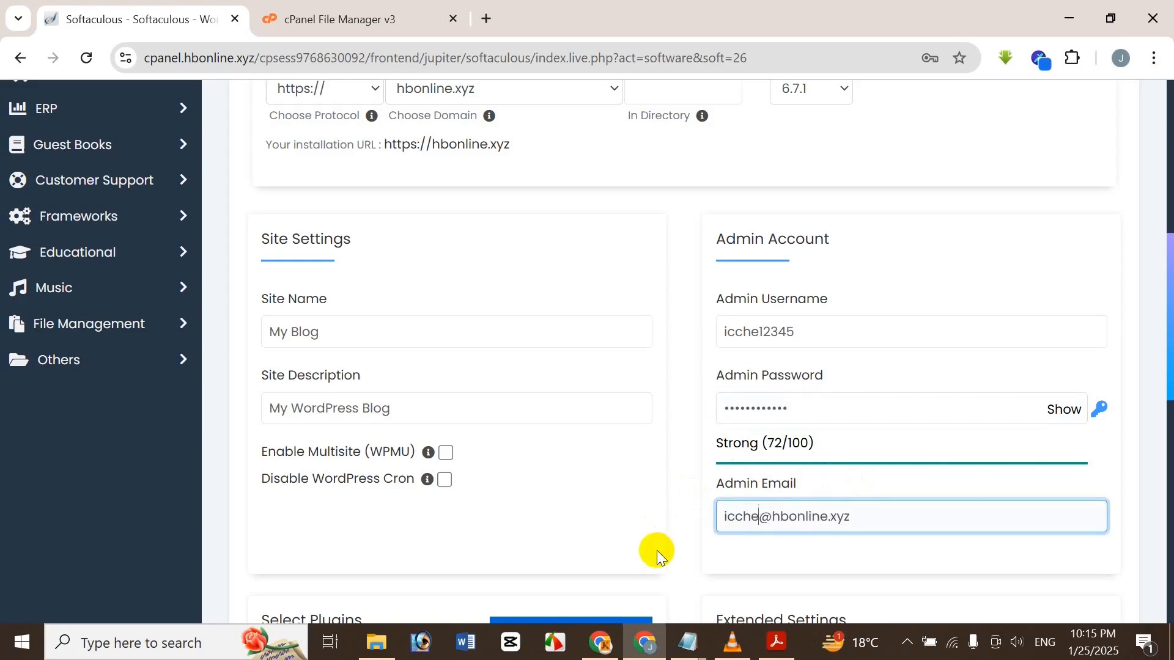
scroll(723, 342, "down", 3)
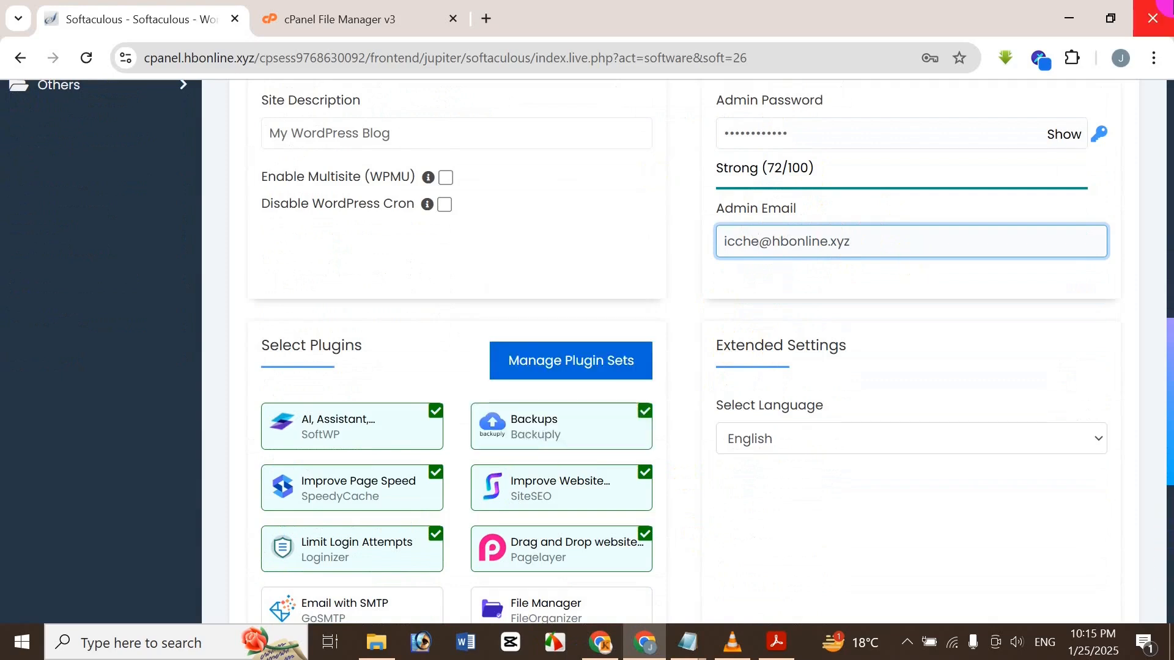
scroll(577, 423, "down", 3)
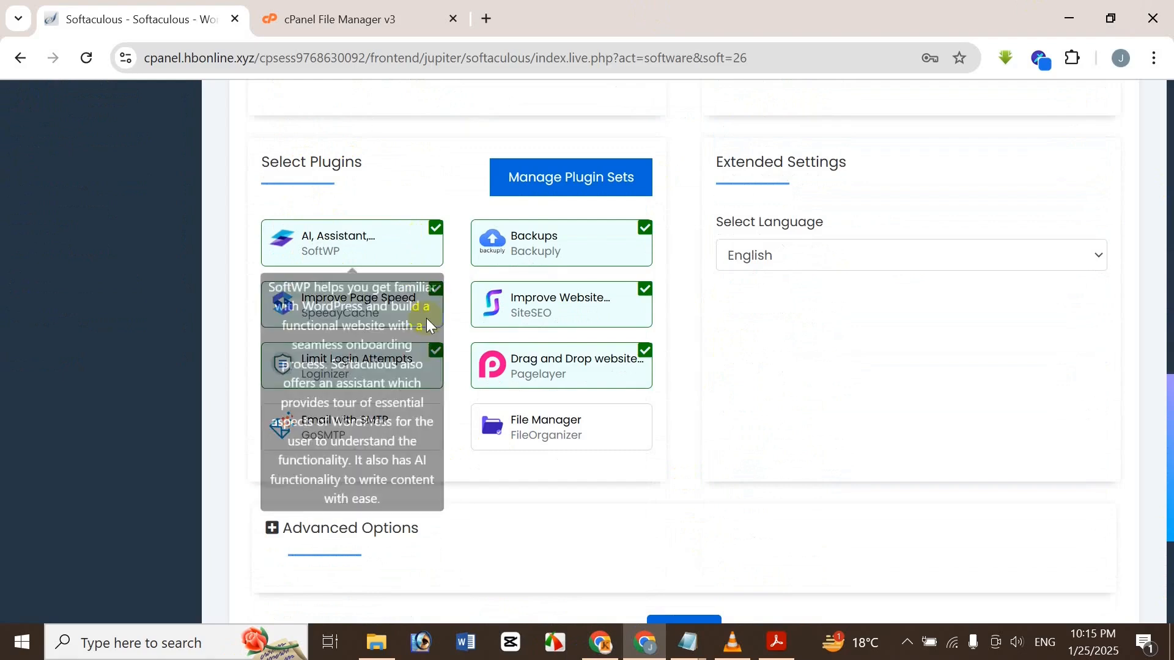
scroll(820, 287, "up", 1)
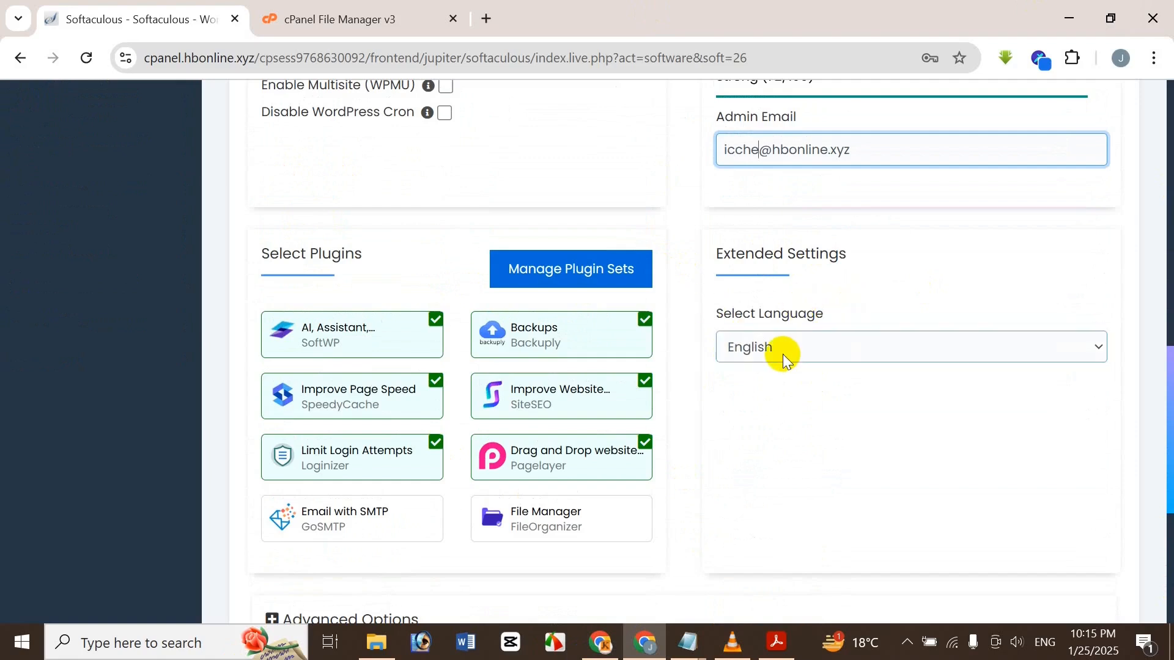
scroll(784, 351, "down", 3)
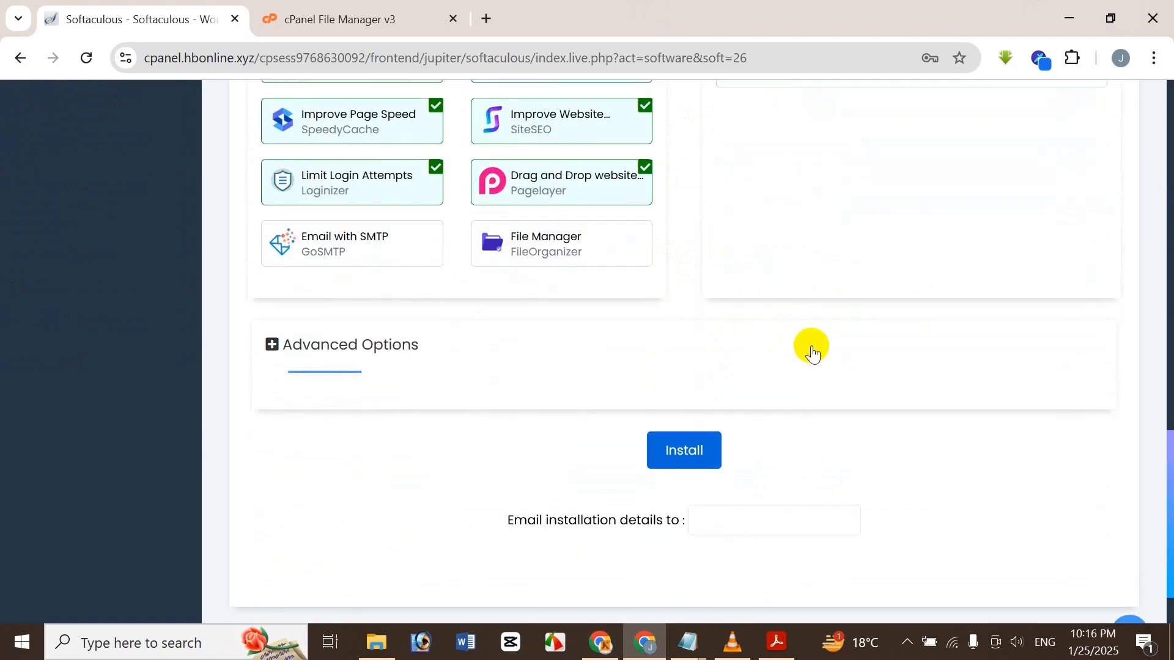
left_click(714, 451)
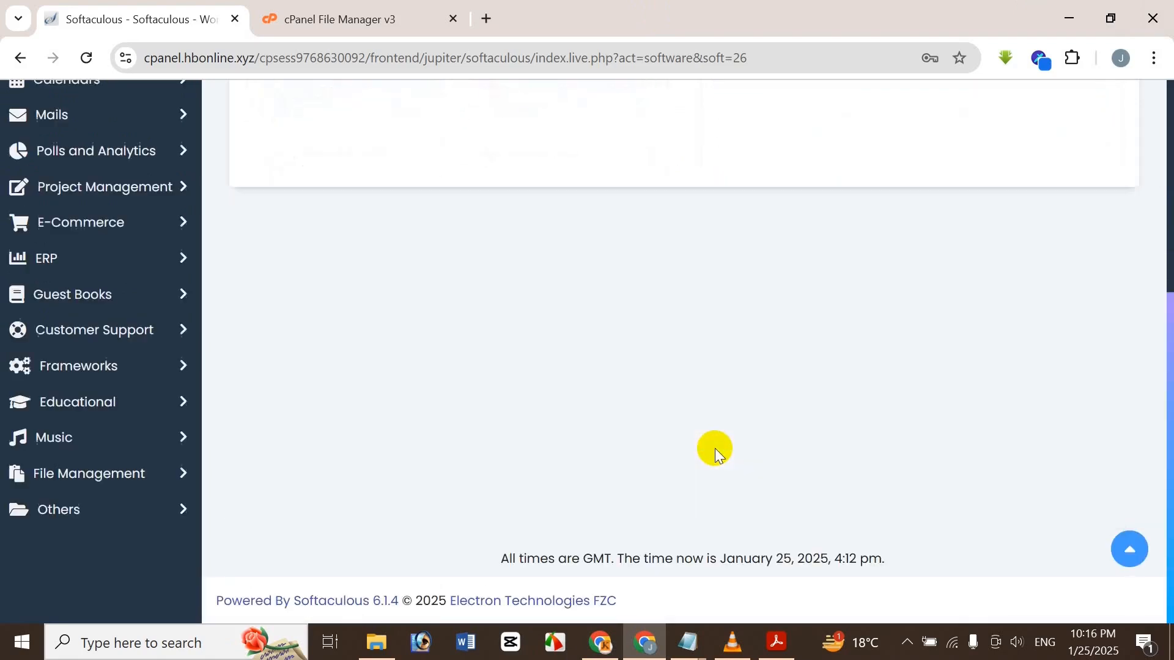
left_click_drag(1164, 333, 1169, 156)
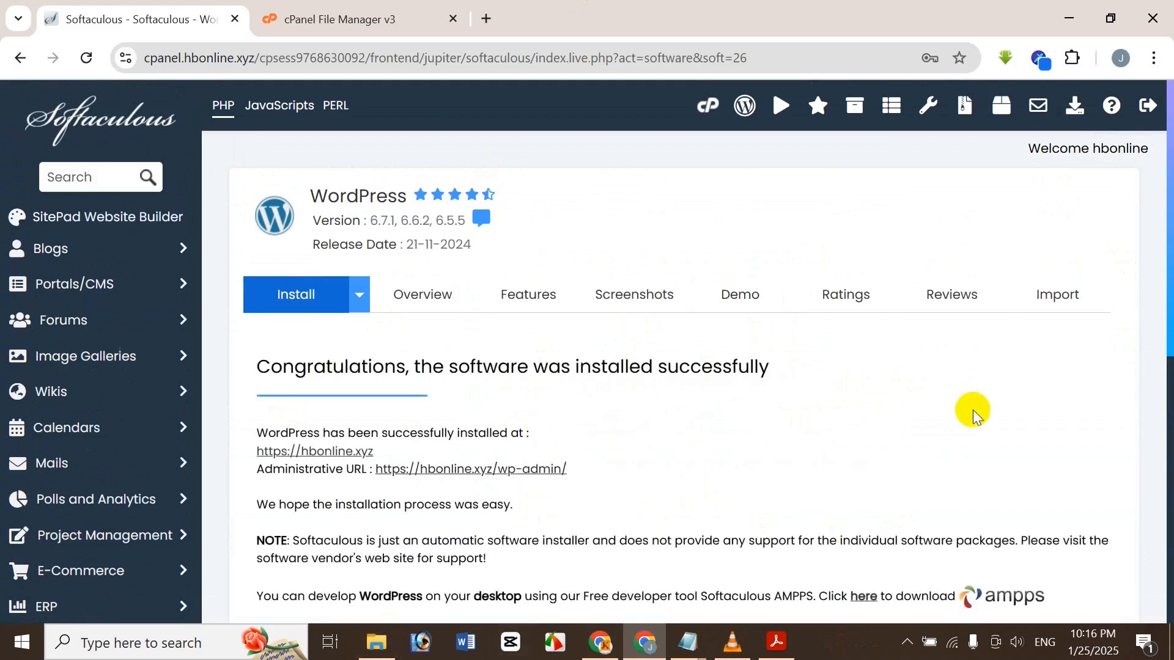
scroll(1169, 330, "down", 2)
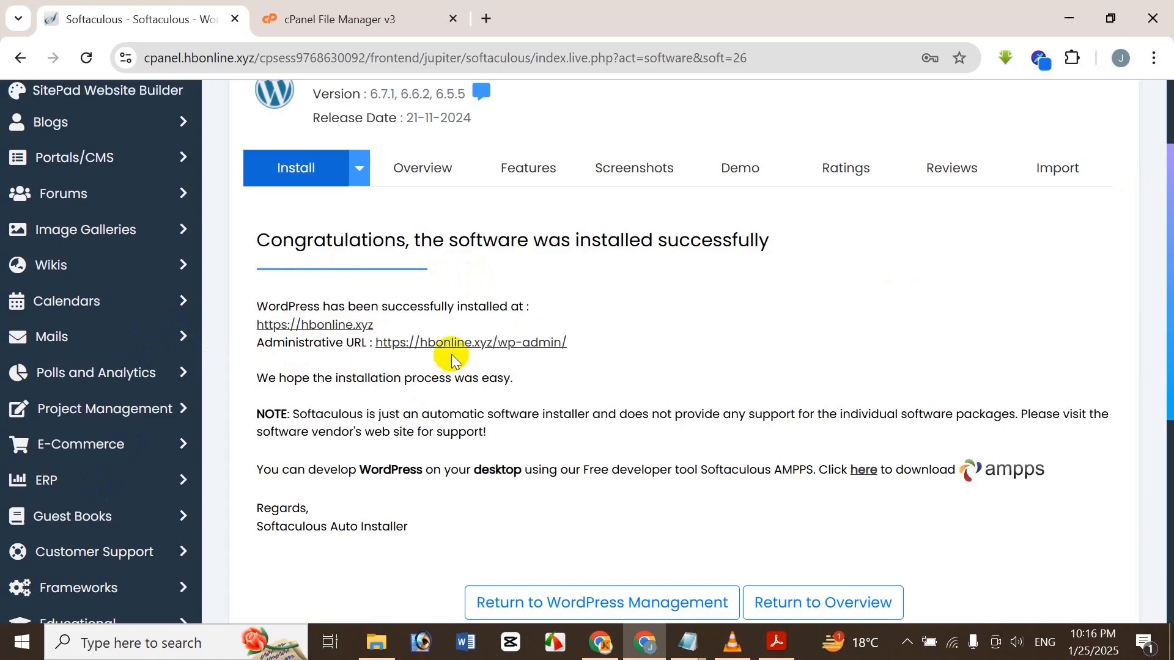
left_click(536, 347)
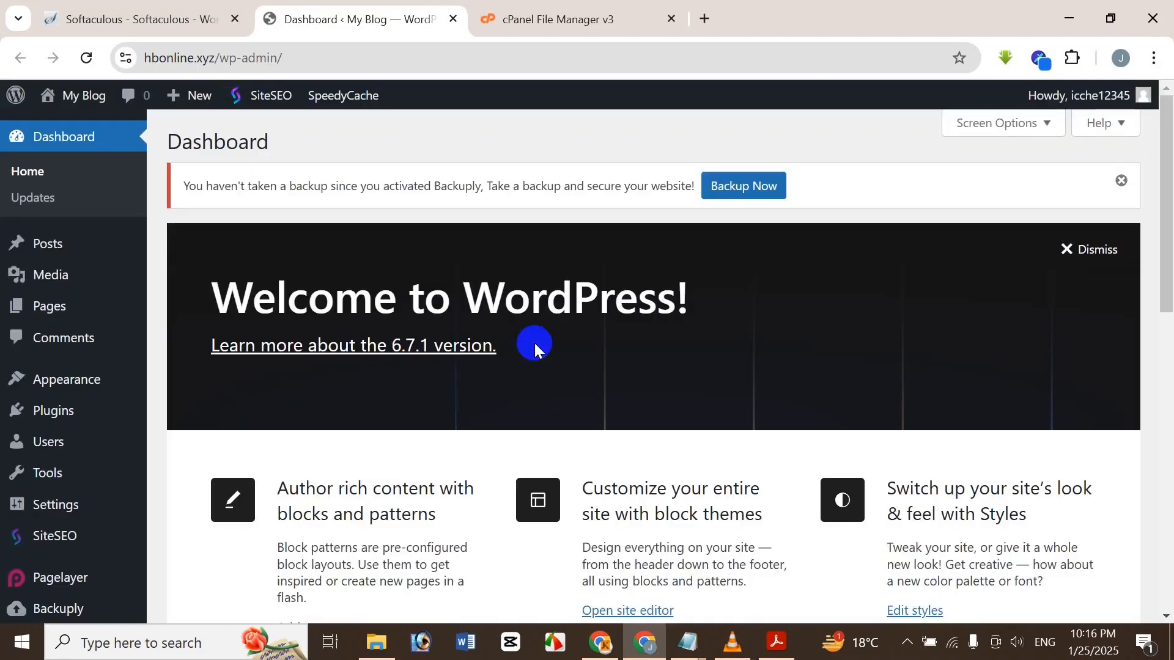
Visit the public front page of My Blog from the admin bar.
mouse_move(768, 656)
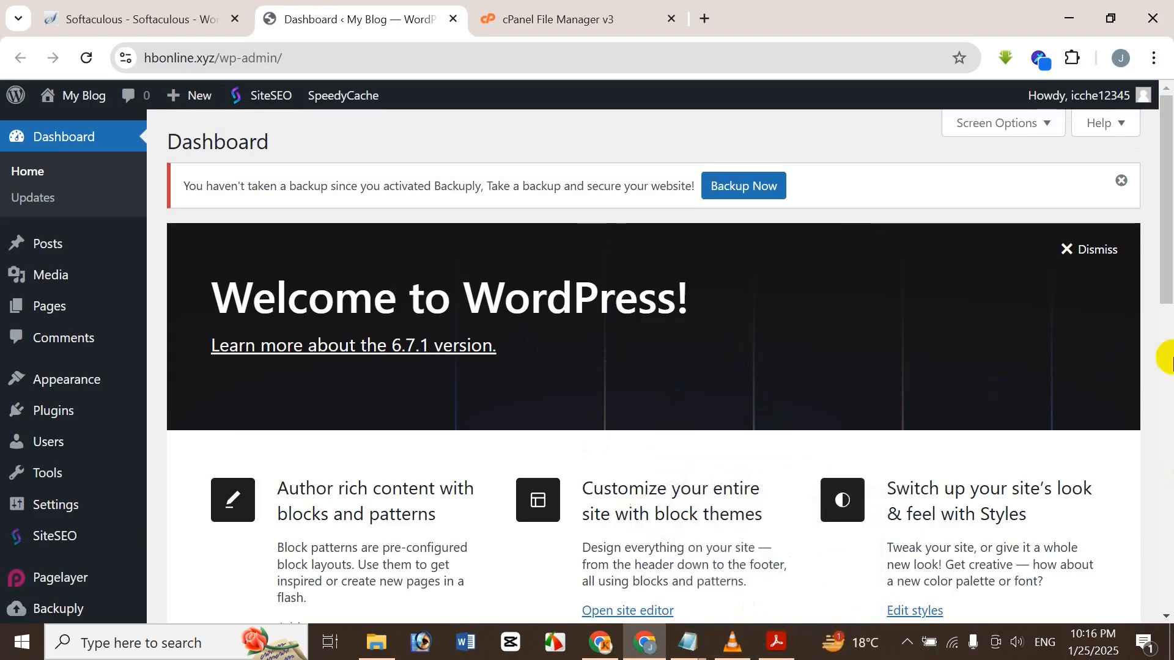
mouse_move(1168, 181)
left_mouse_down()
mouse_move(1158, 314)
mouse_move(1168, 167)
left_mouse_up()
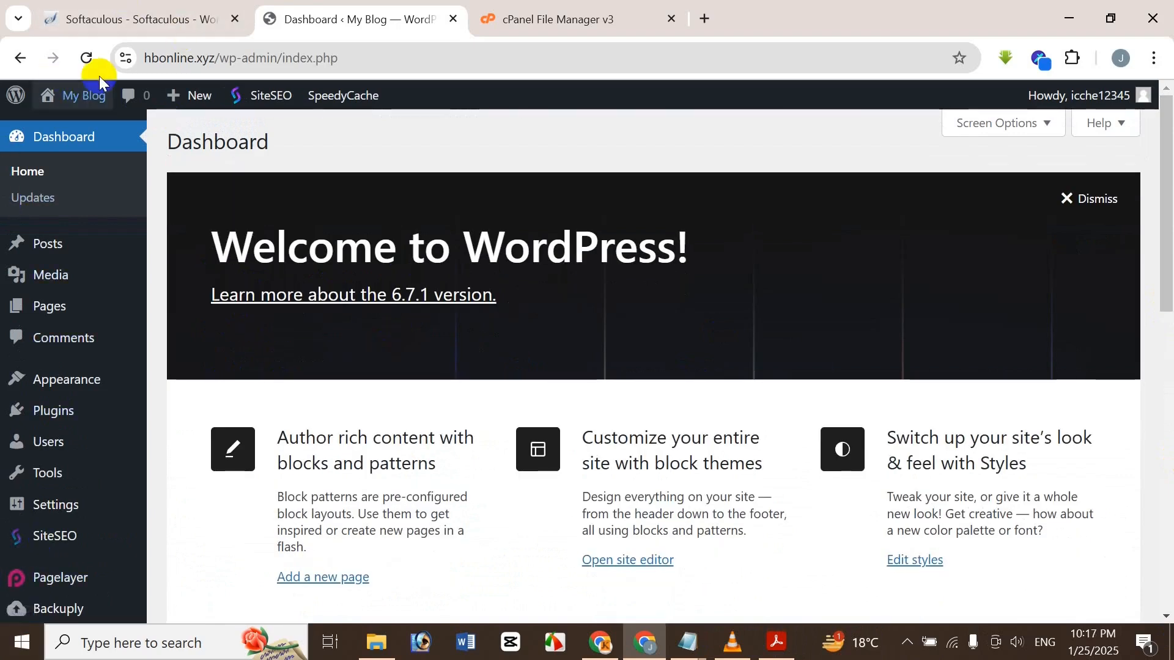
mouse_move(74, 93)
left_click(76, 129)
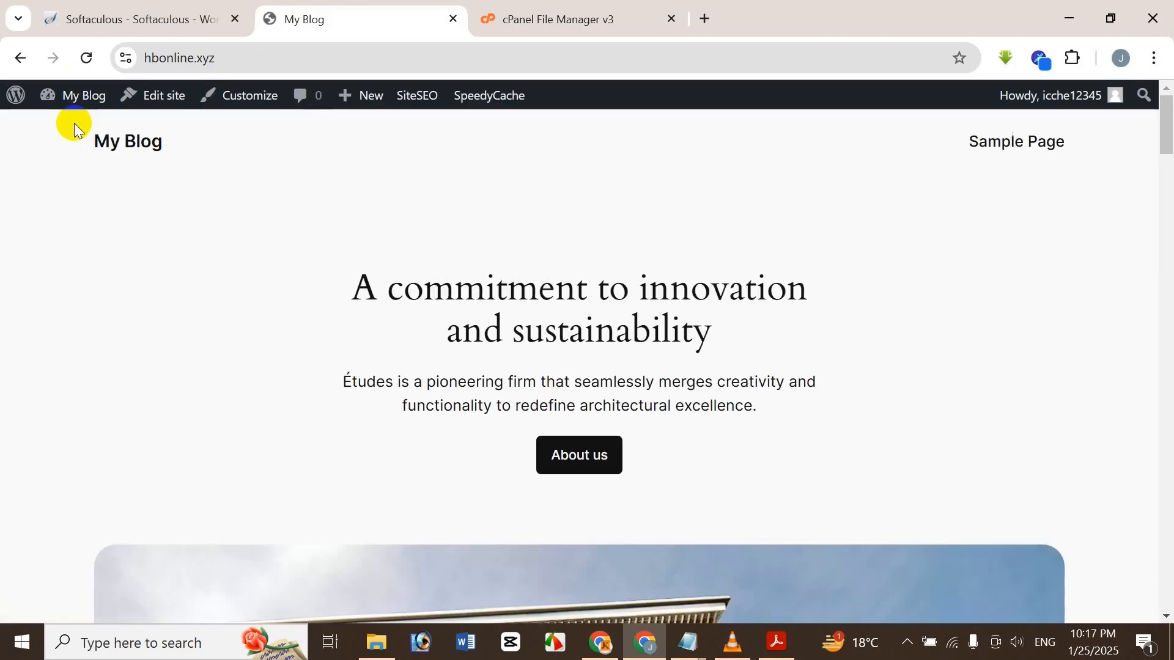
Log out of the WordPress admin account from the Howdy menu.
left_click_drag(1165, 132, 1127, 130)
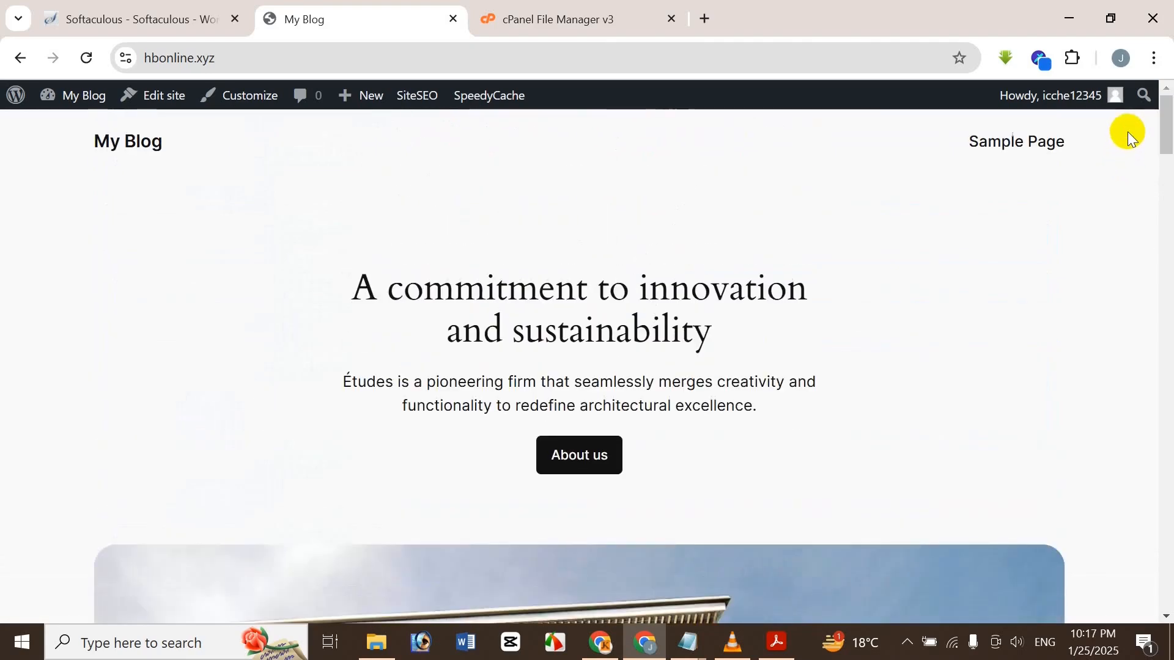
mouse_move(1097, 93)
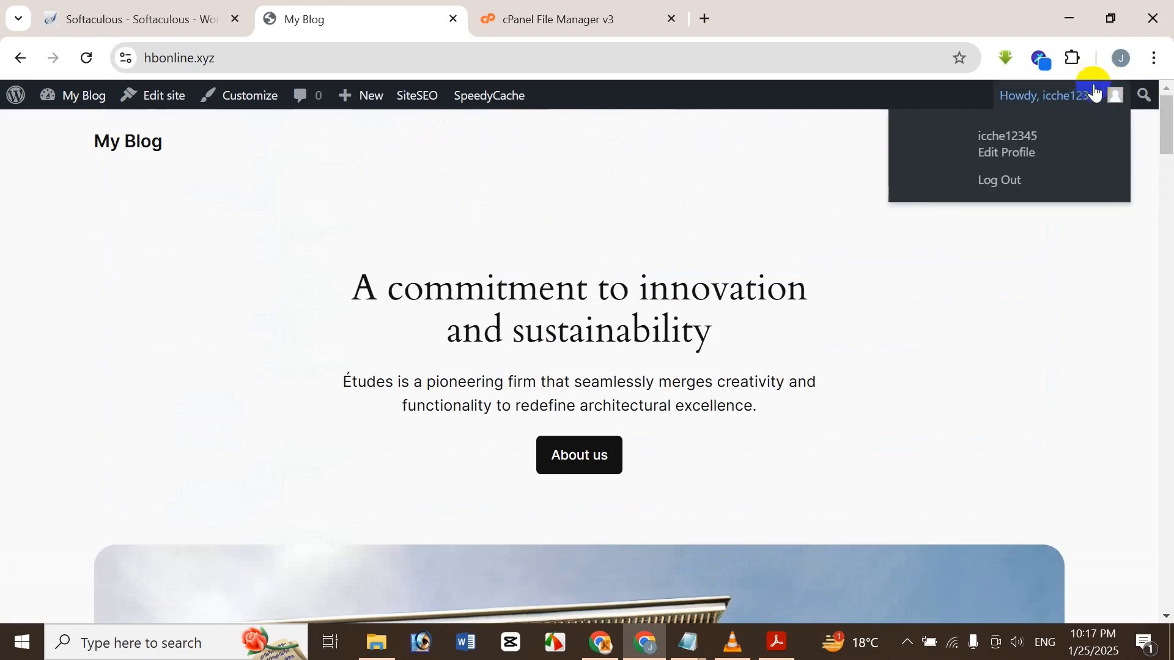
left_click(996, 187)
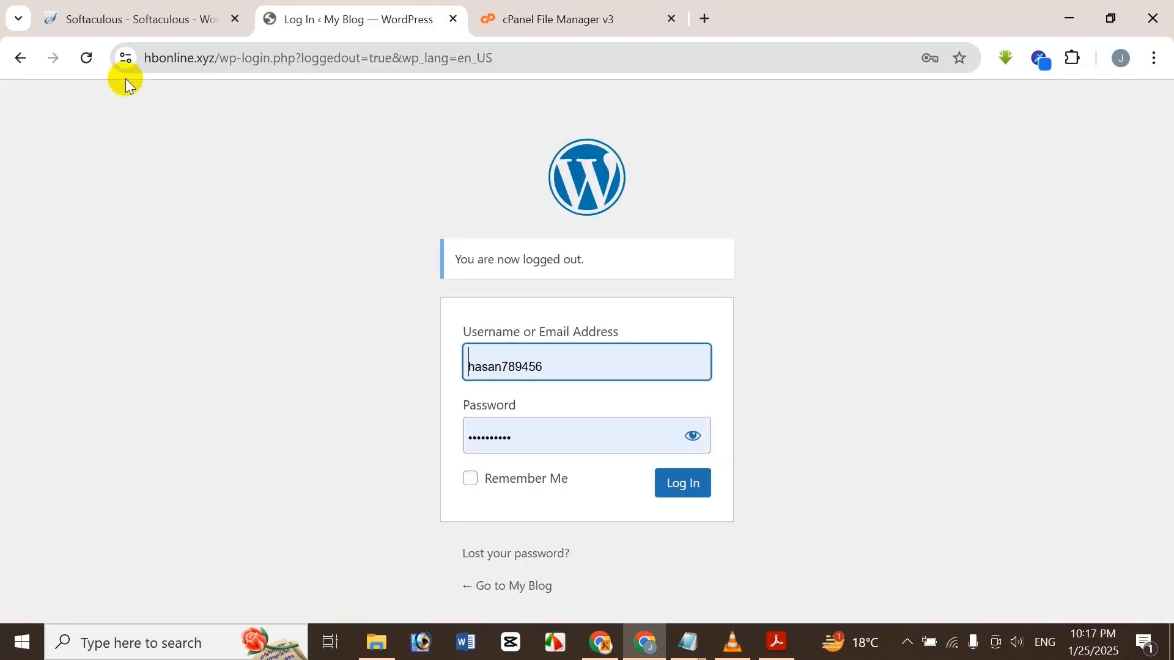
Change the site address to end in wp-admin and load it.
left_click(226, 60)
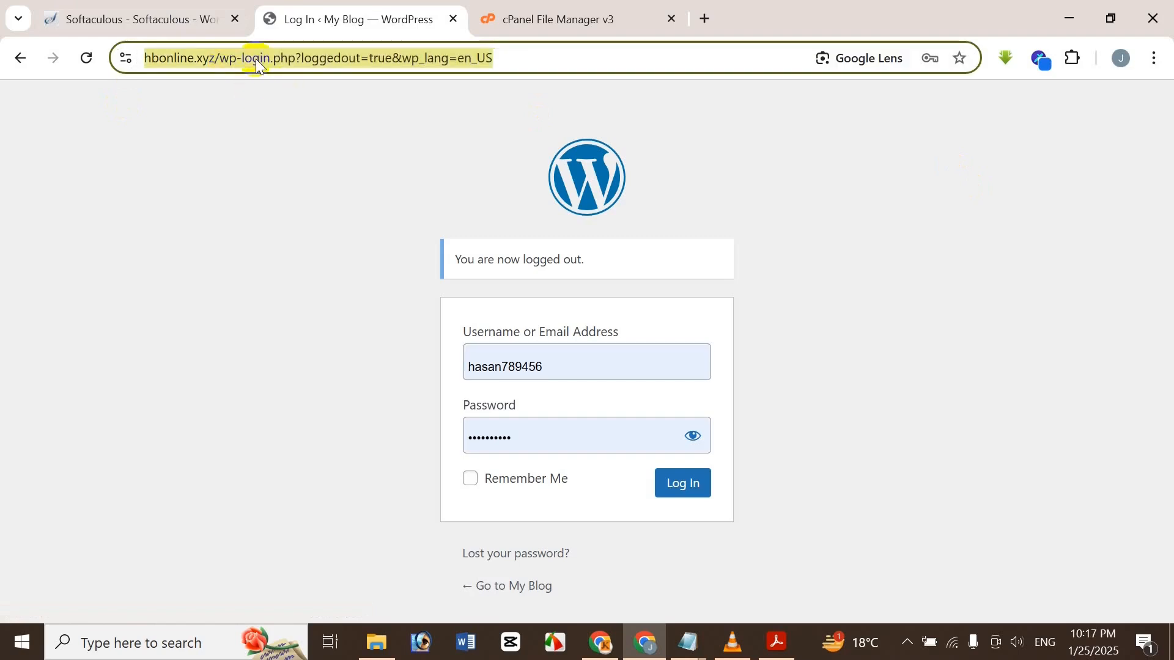
left_click(255, 58)
left_click_drag(270, 59, 659, 59)
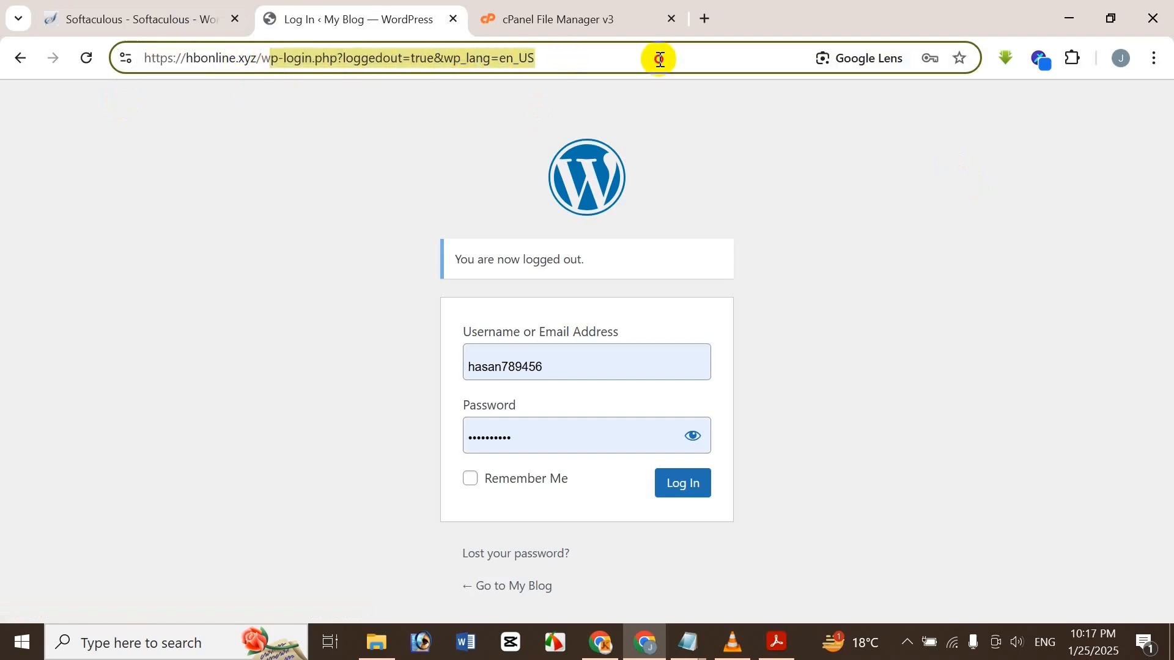
key("BackSpace")
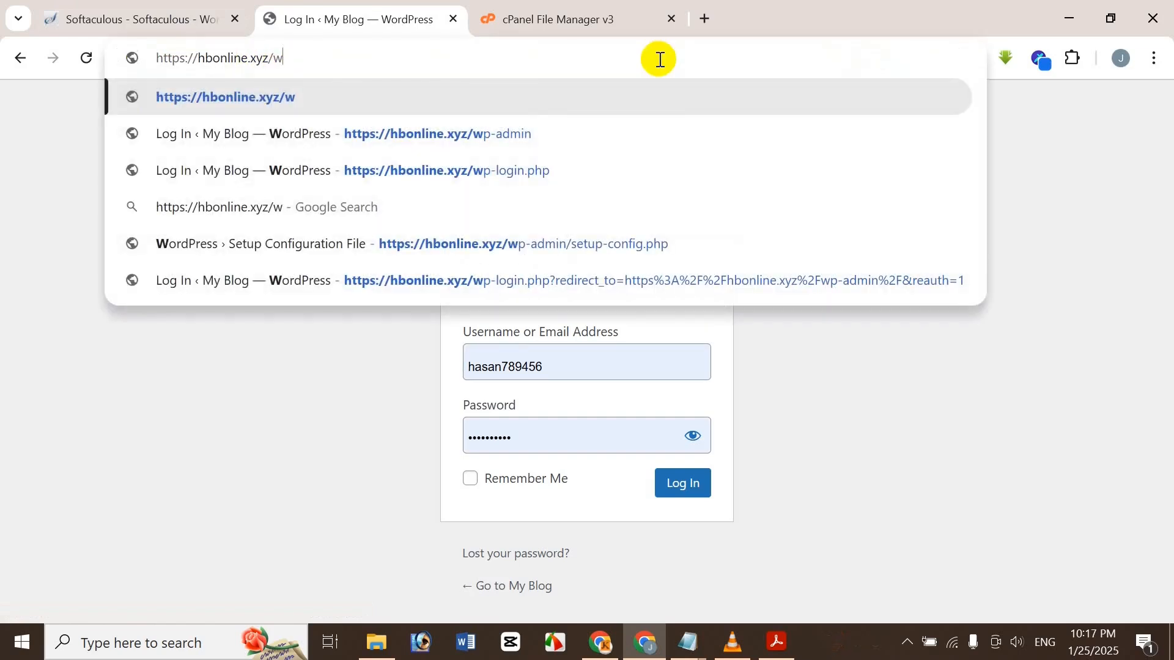
type("p-admin")
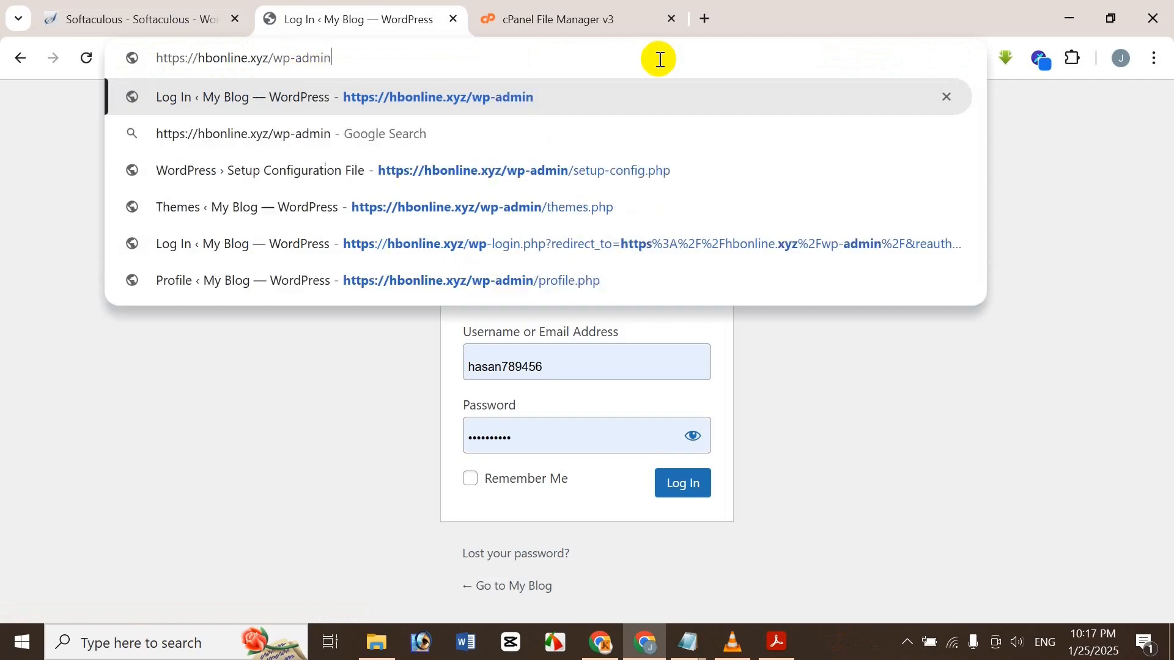
key("Return")
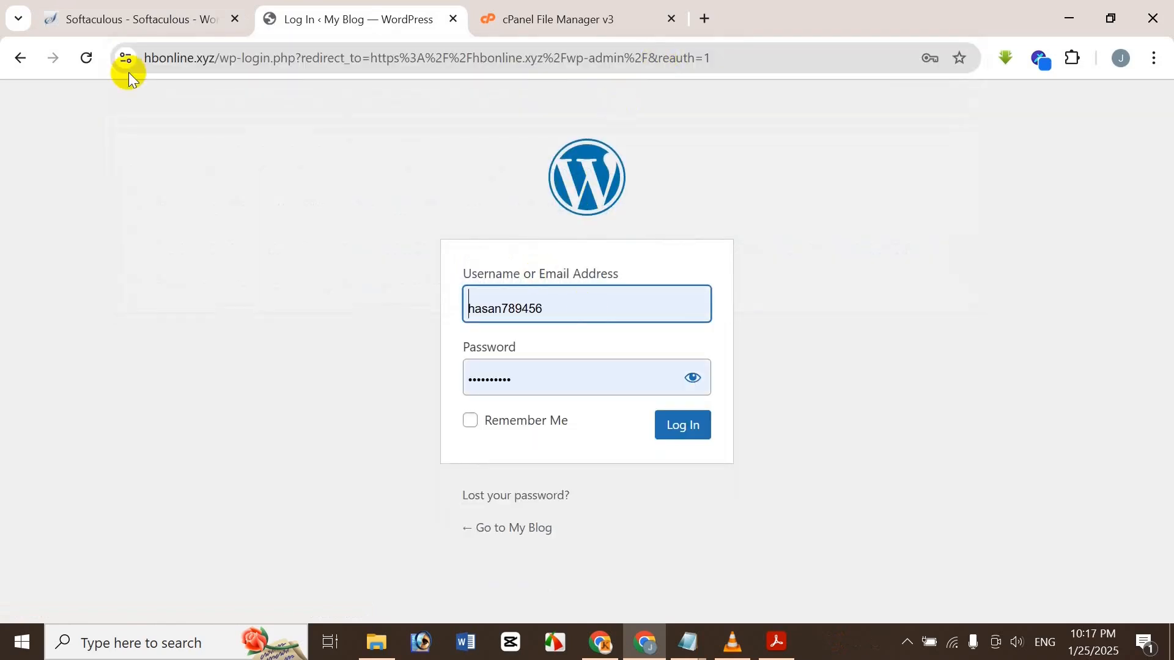
Cut the address back to the domain and load the plain wp-login.php page.
left_click(275, 61)
left_click(226, 61)
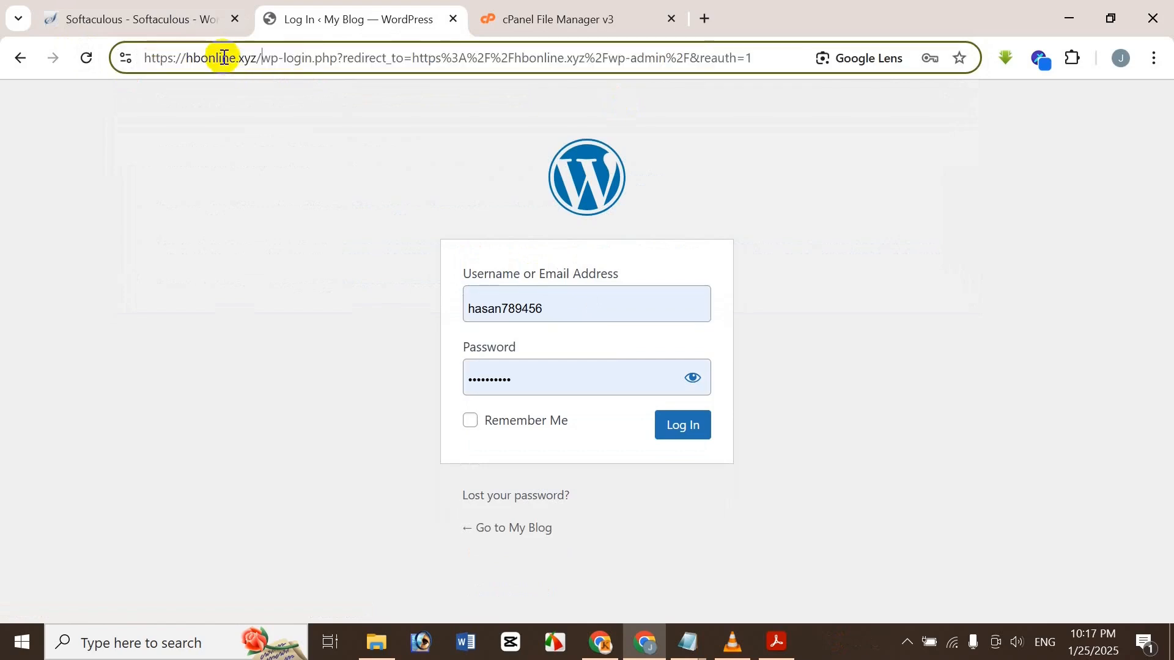
key("shift+End")
key("Delete")
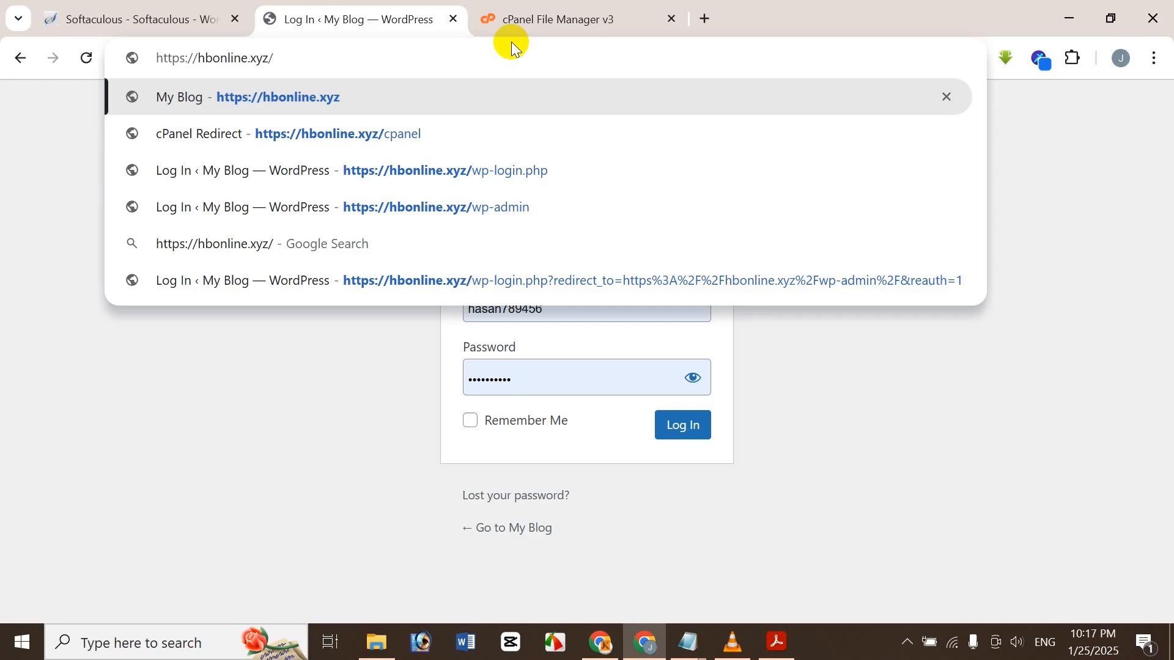
type("wp")
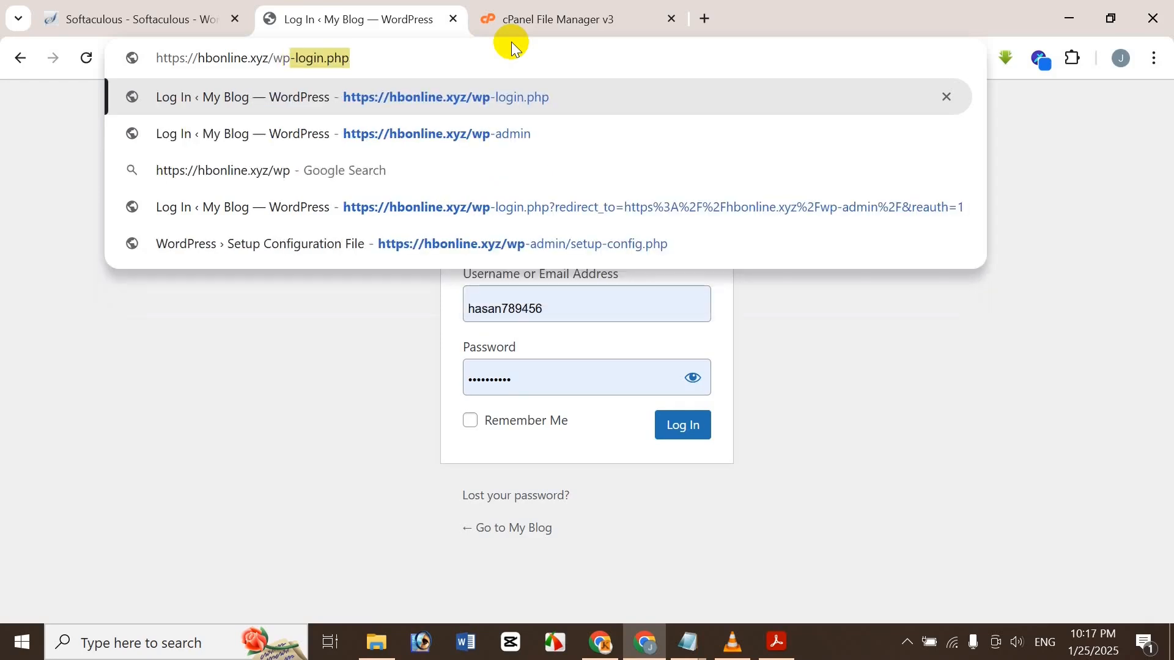
key("End")
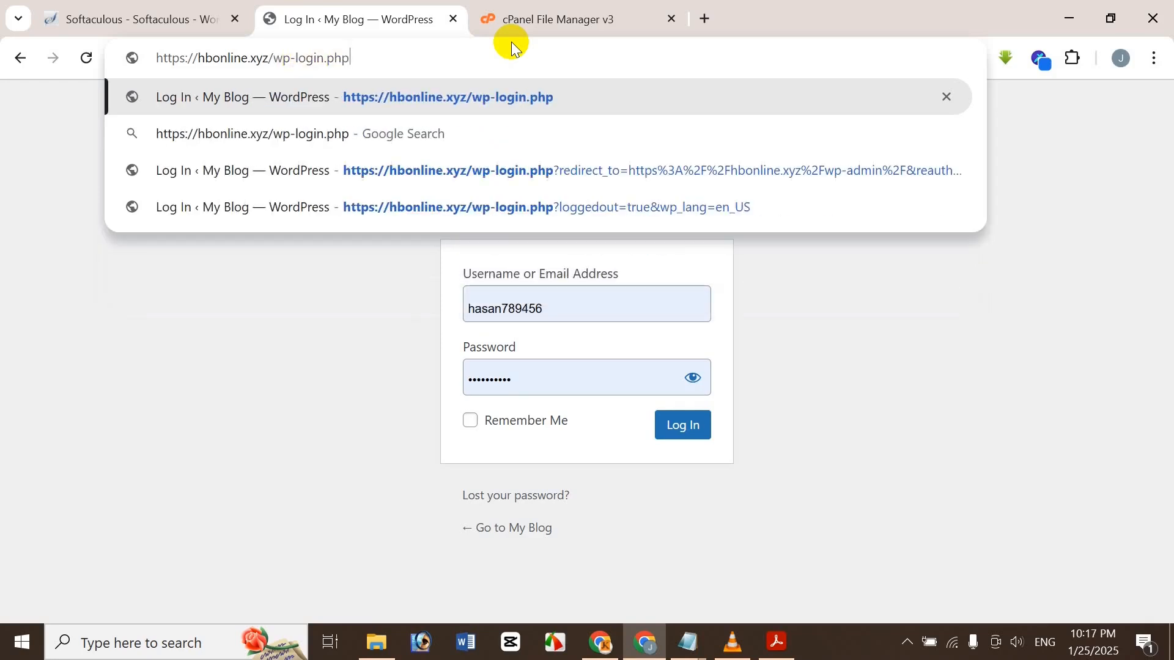
key("Return")
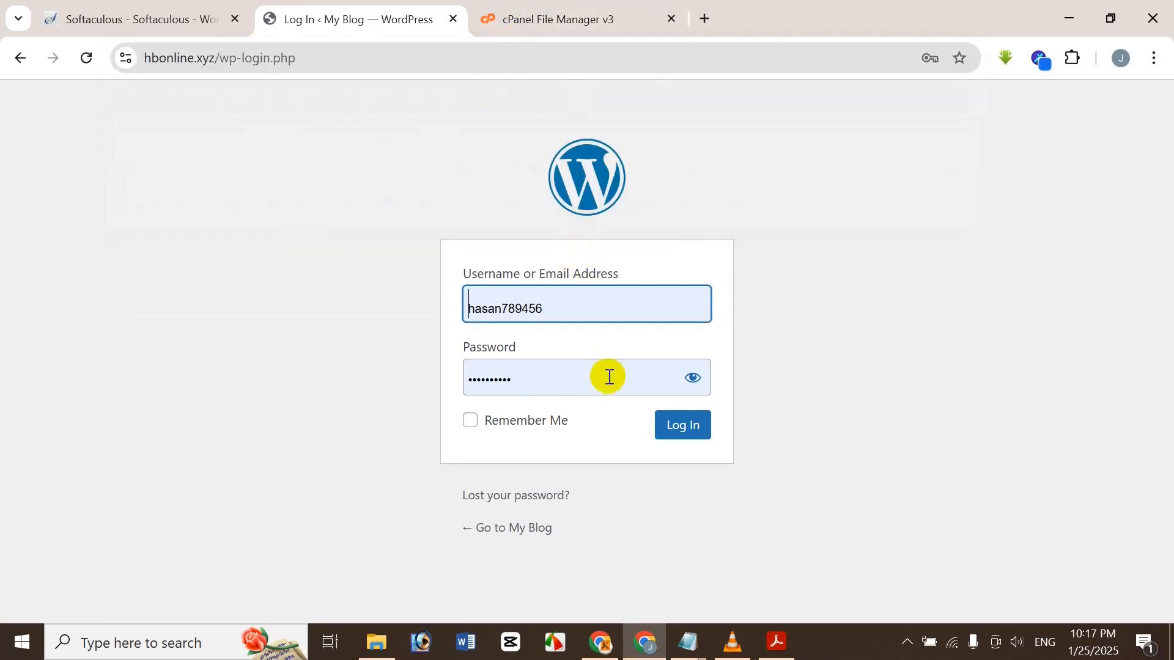
Replace the autofilled username and password with the admin account's credentials.
left_click(409, 58)
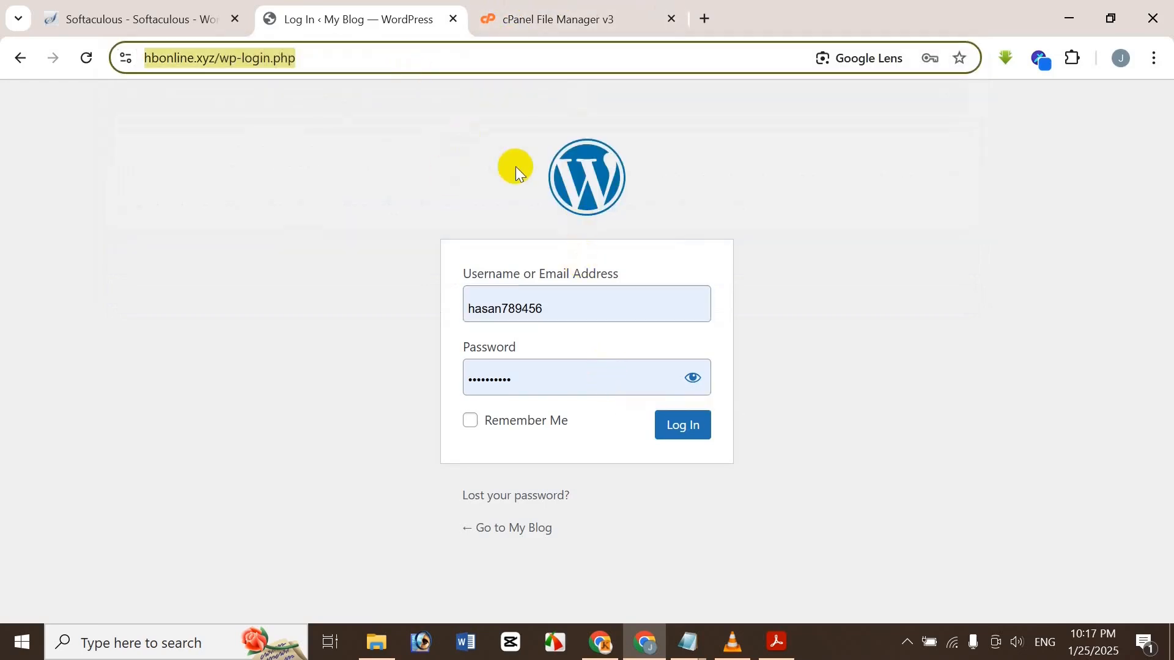
left_click(547, 301)
left_click_drag(648, 314, 250, 335)
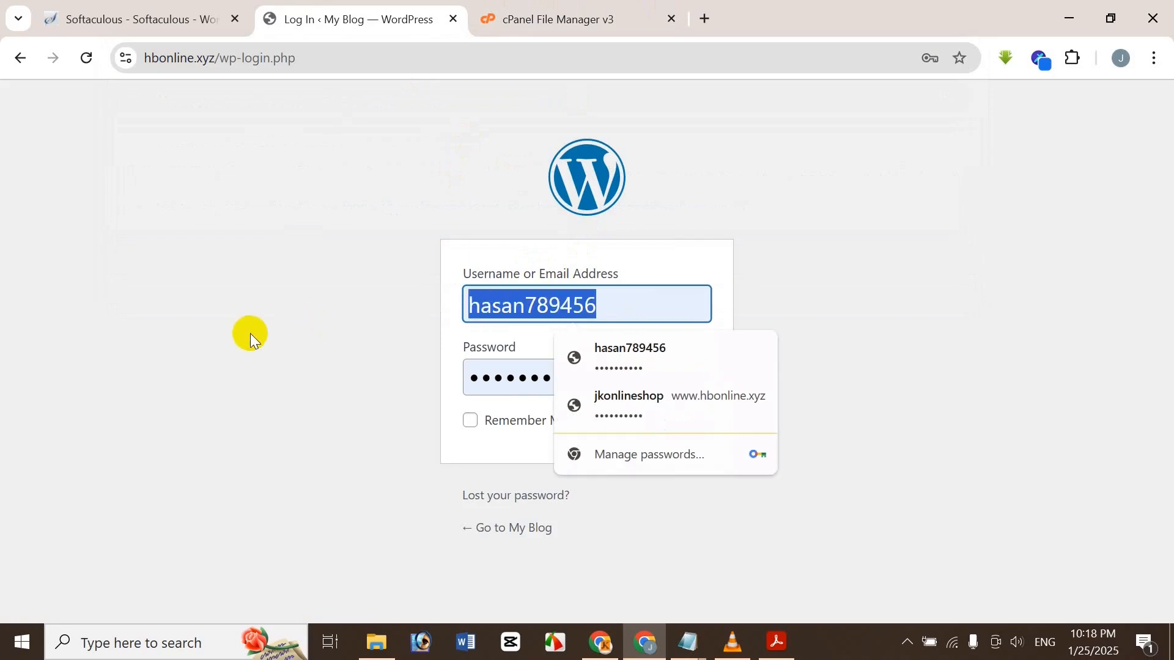
key("BackSpace")
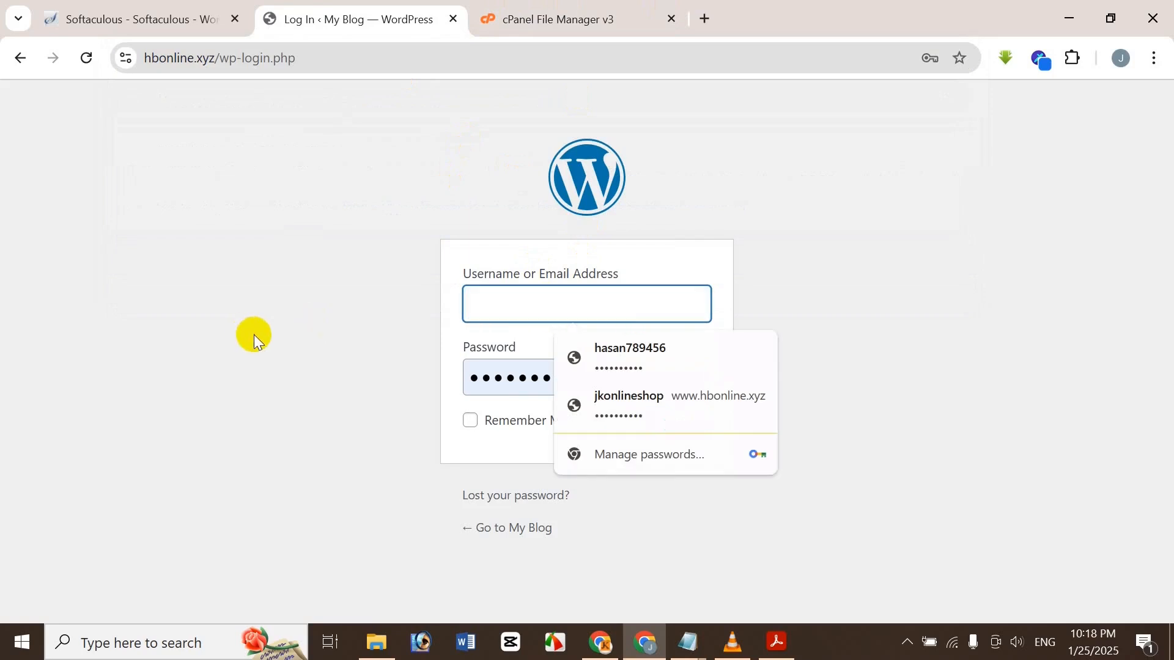
type("icc")
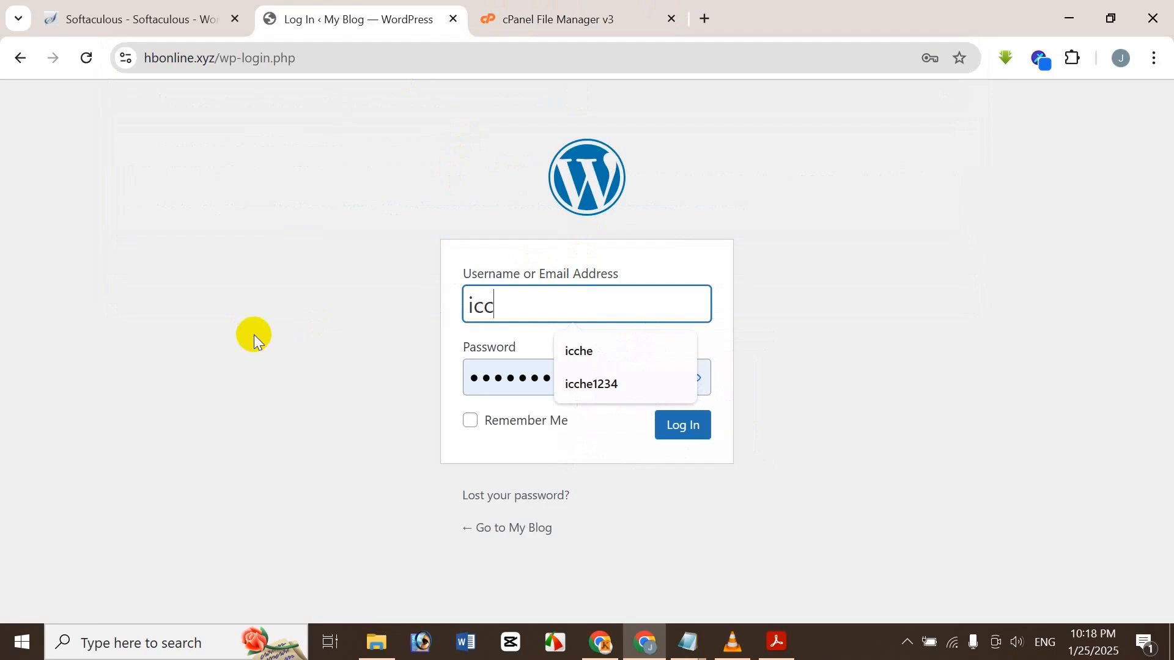
type("he12345")
left_click_drag(629, 377, 456, 383)
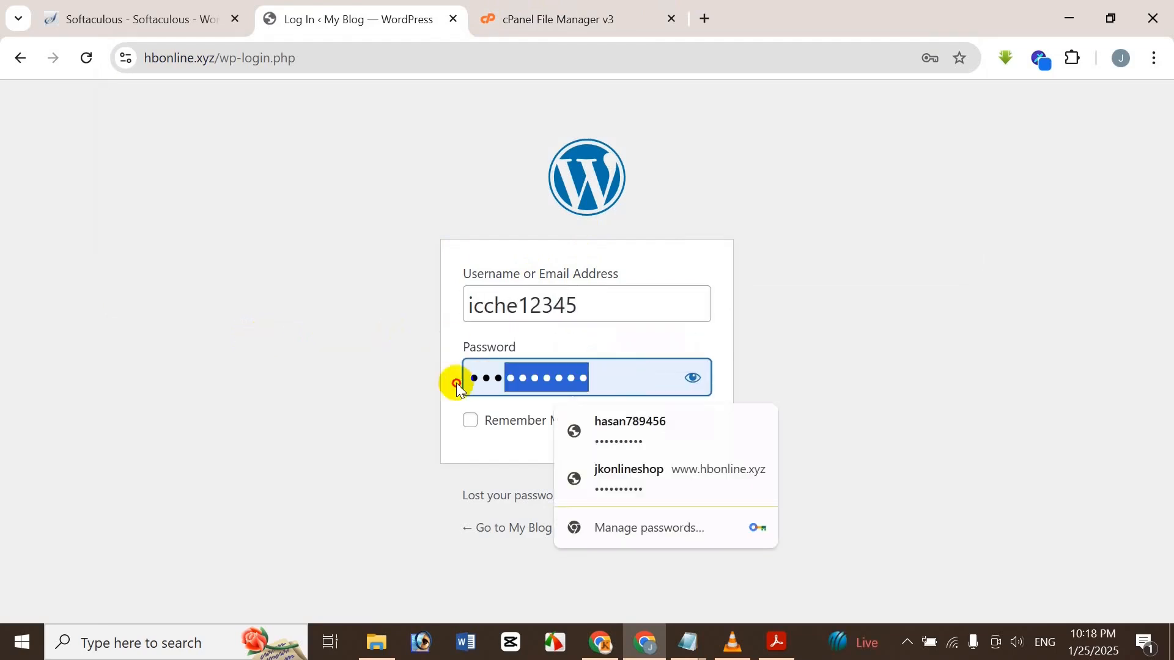
key("BackSpace")
type("••")
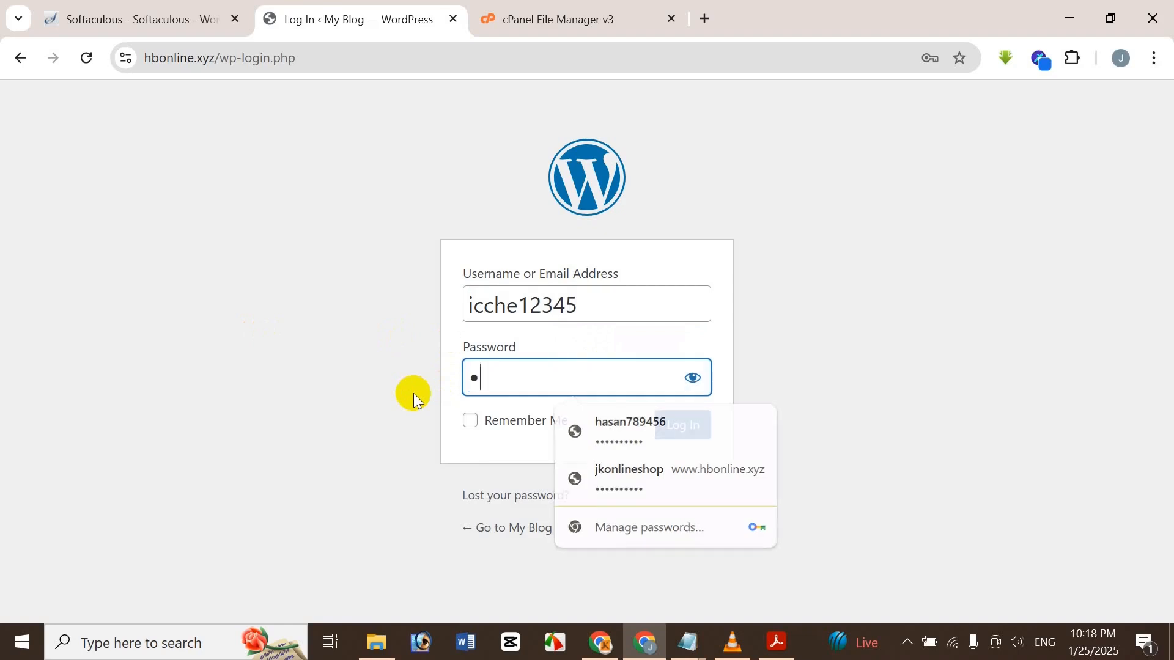
type("•••")
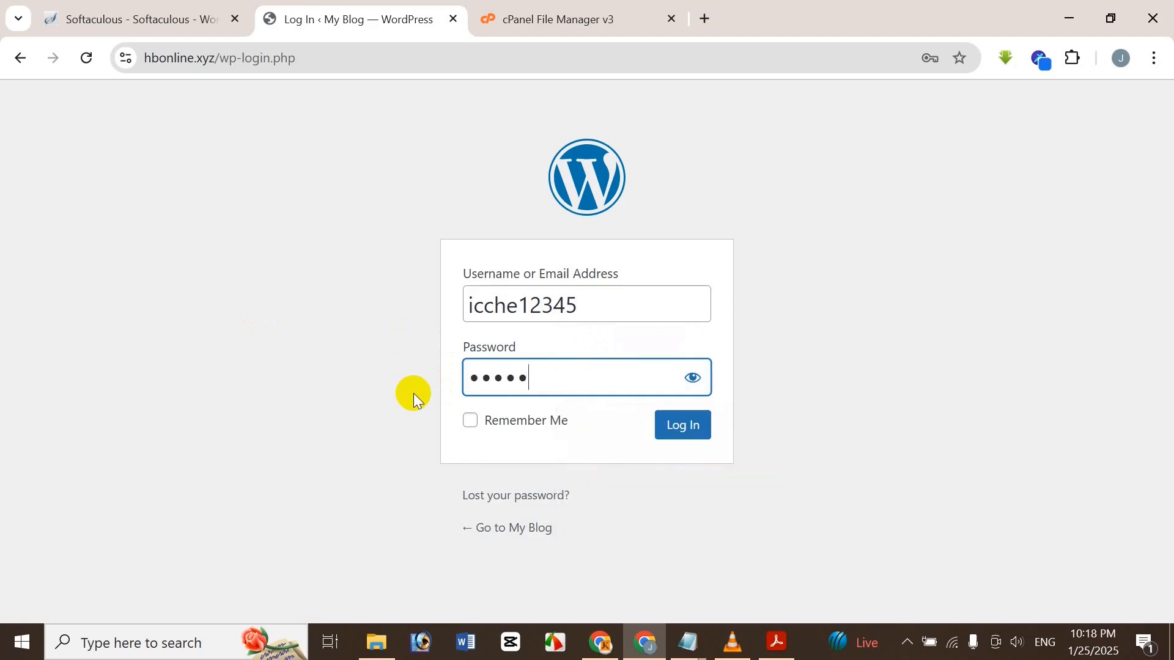
type("••••••••")
Log in with the entered credentials and scroll through the WordPress 6.7.1 Dashboard panels.
left_click(697, 430)
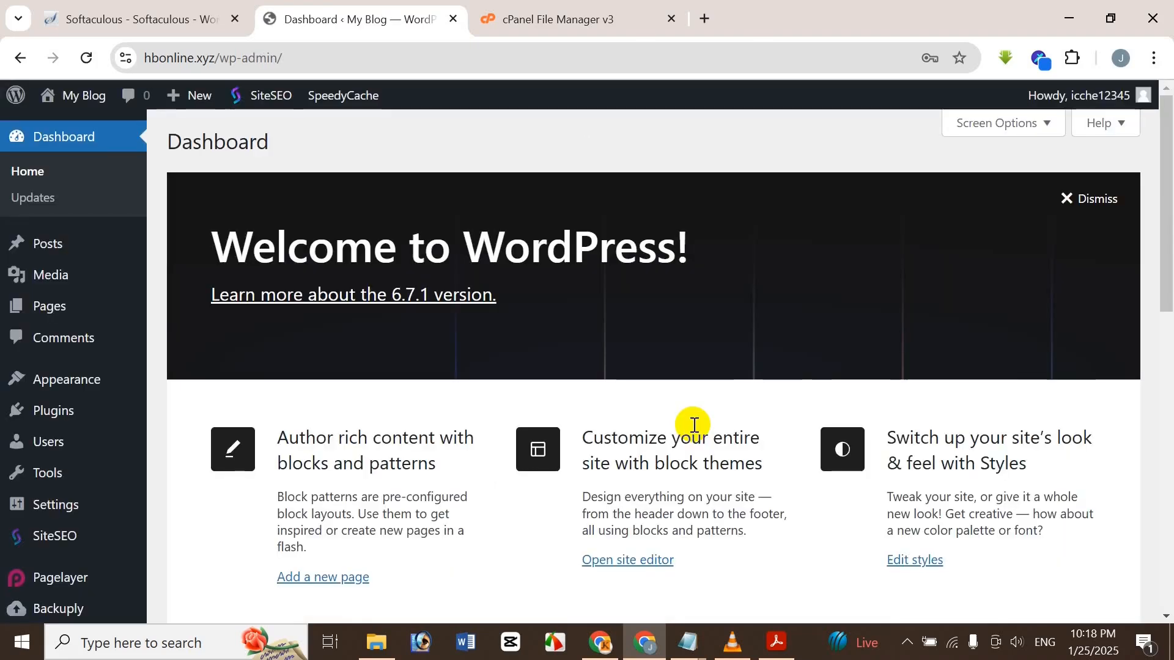
mouse_move(1156, 196)
left_mouse_down()
mouse_move(1122, 367)
mouse_move(1138, 83)
left_mouse_up()
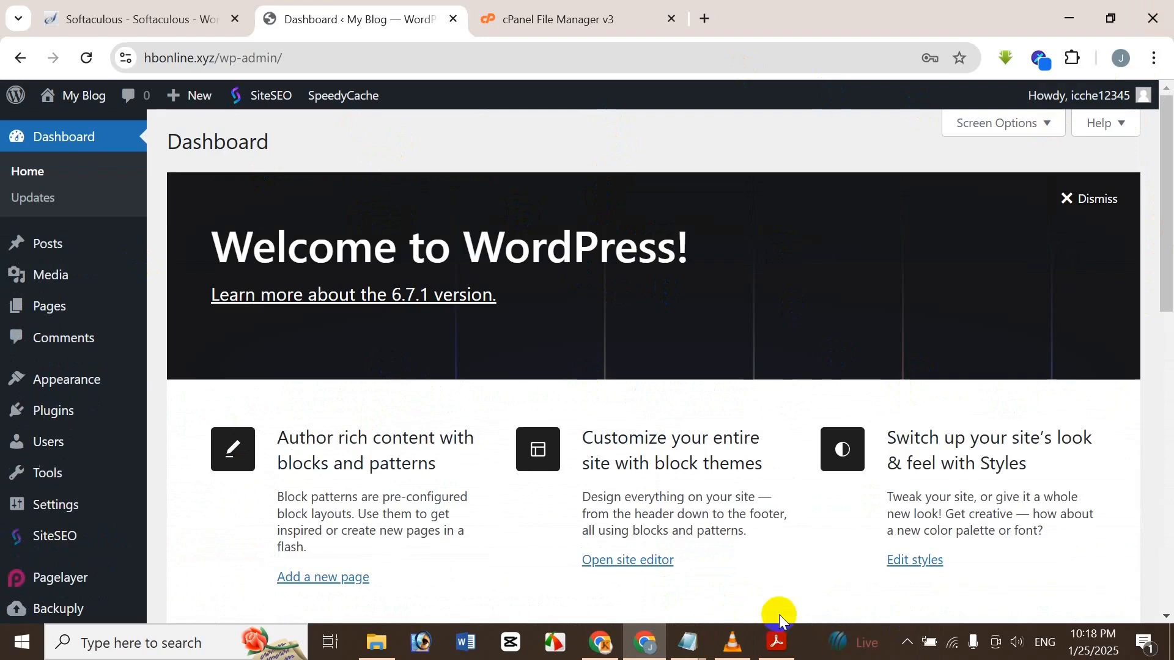
mouse_move(777, 644)
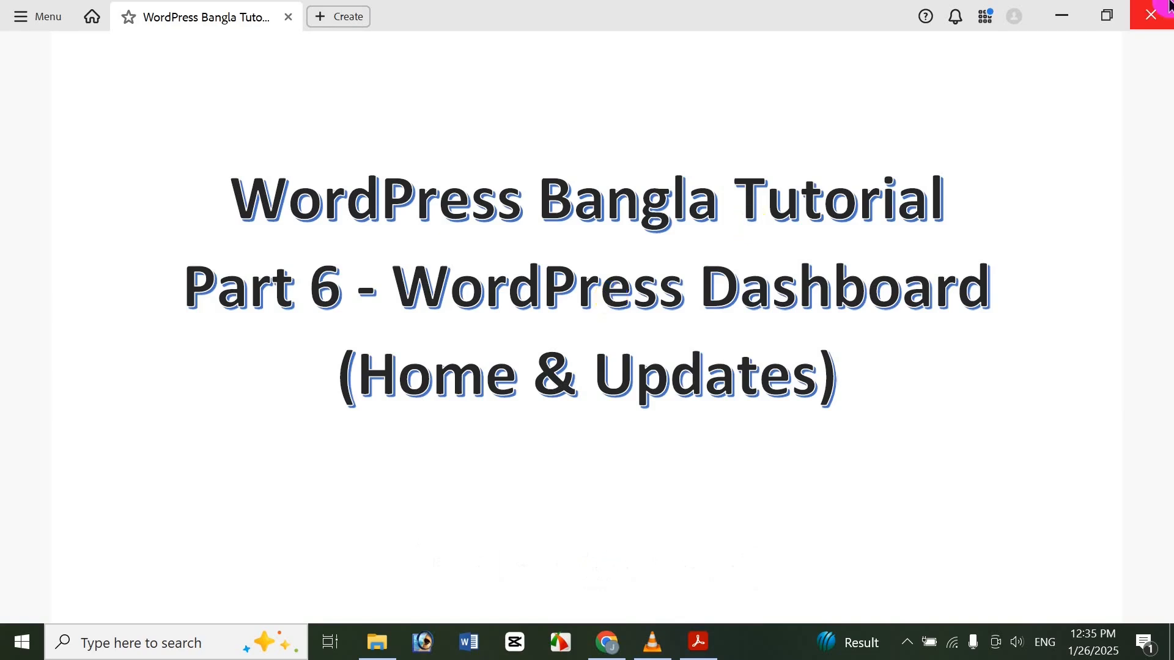
Put away the tutorial title window and scroll through the YouTube channel page.
left_click(1061, 15)
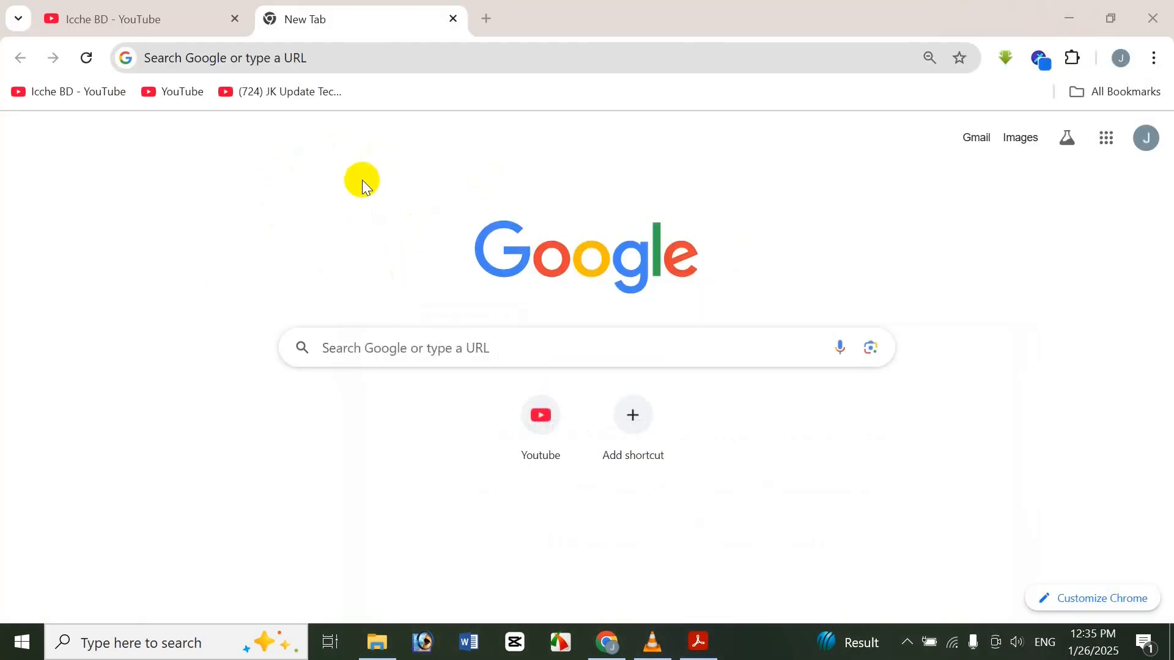
left_click(175, 14)
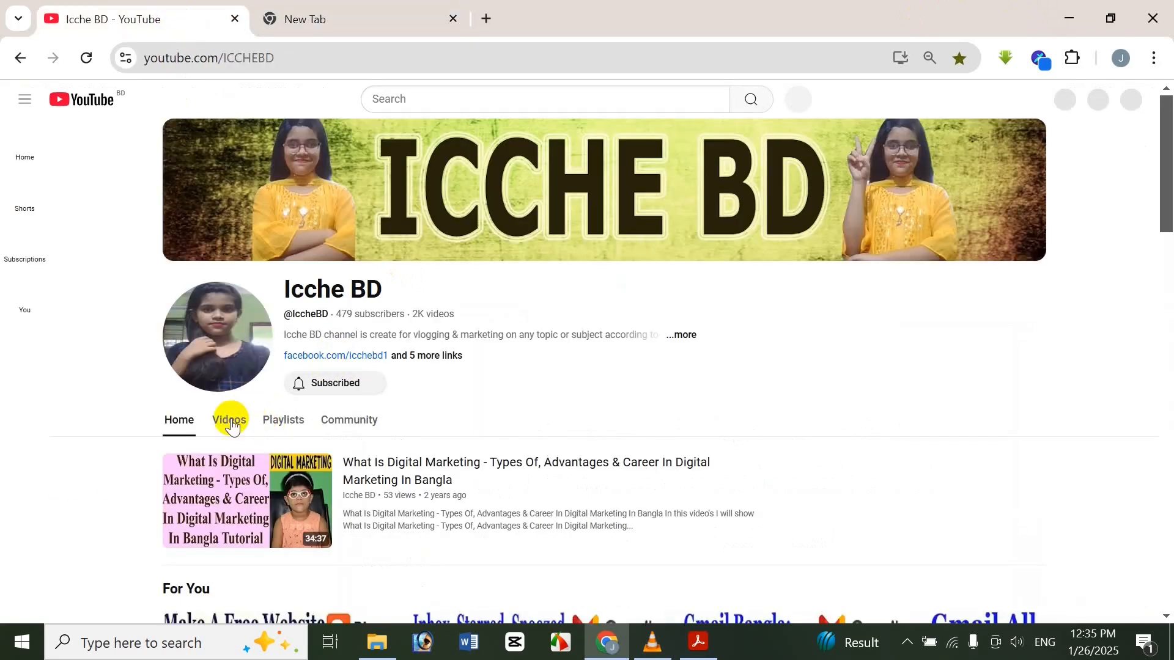
scroll(338, 383, "down", 2)
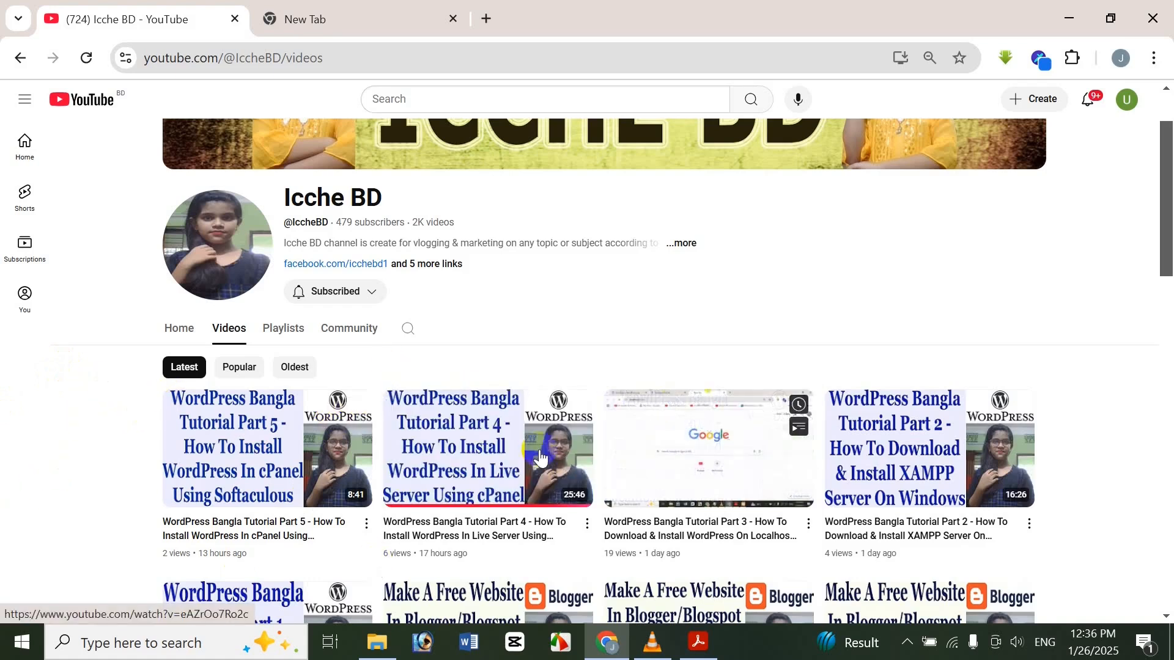
scroll(1074, 356, "down", 3)
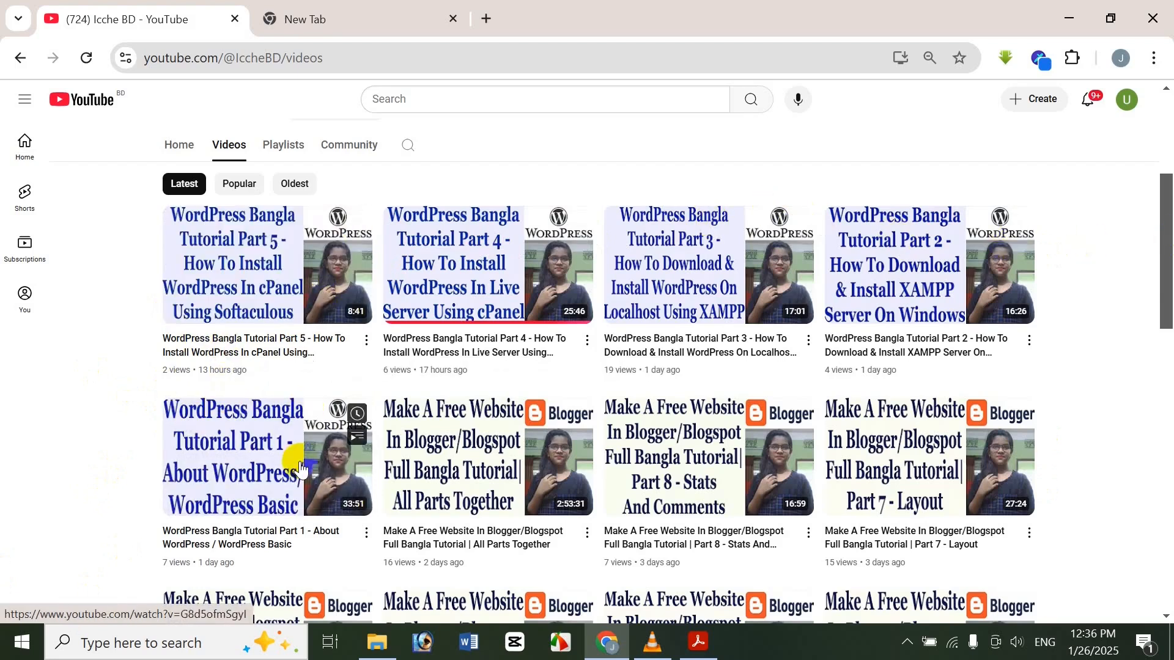
scroll(501, 297, "up", 1)
scroll(502, 298, "up", 4)
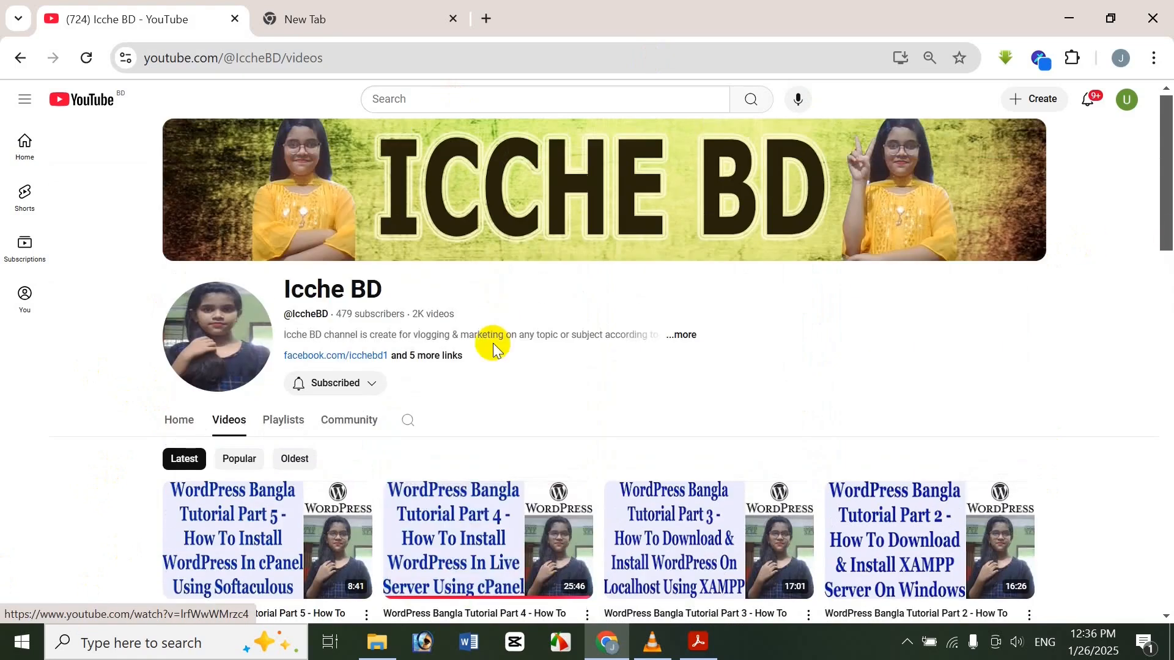
Close the YouTube channel tab, keeping only the blank New Tab.
left_click(329, 7)
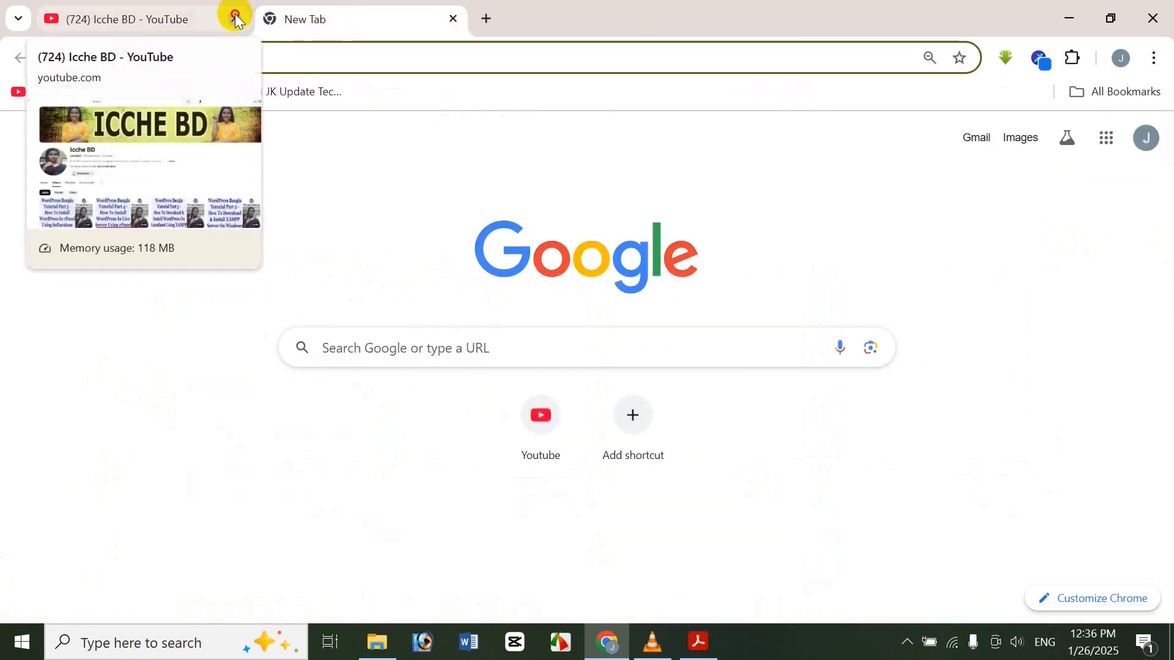
left_click(235, 19)
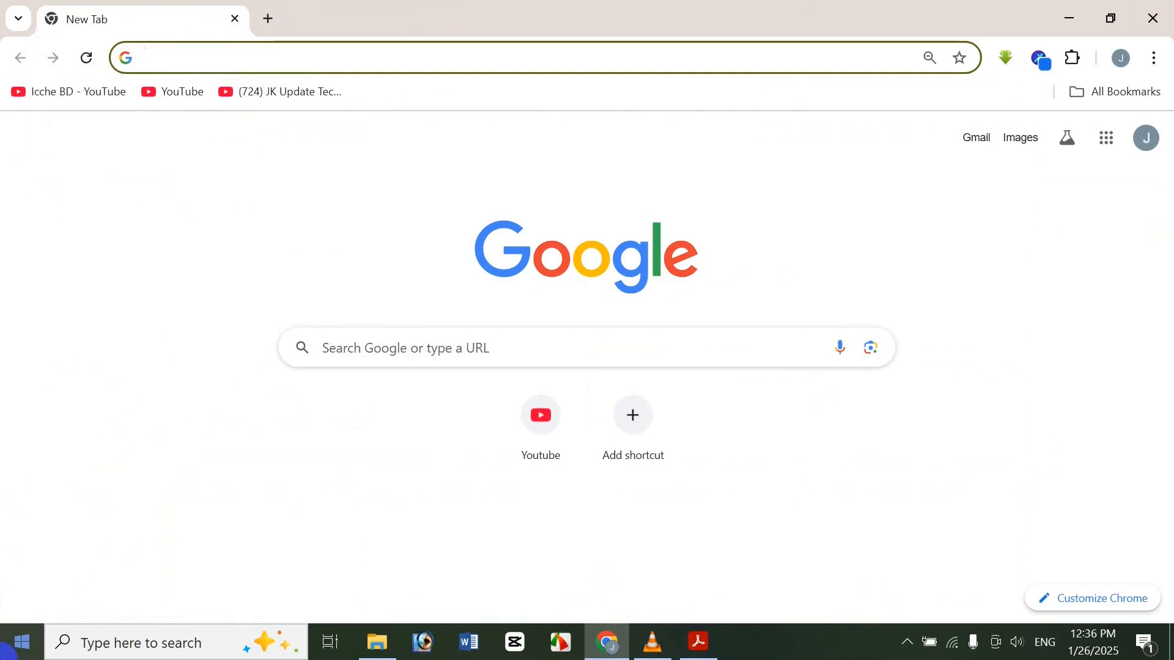
left_click(19, 642)
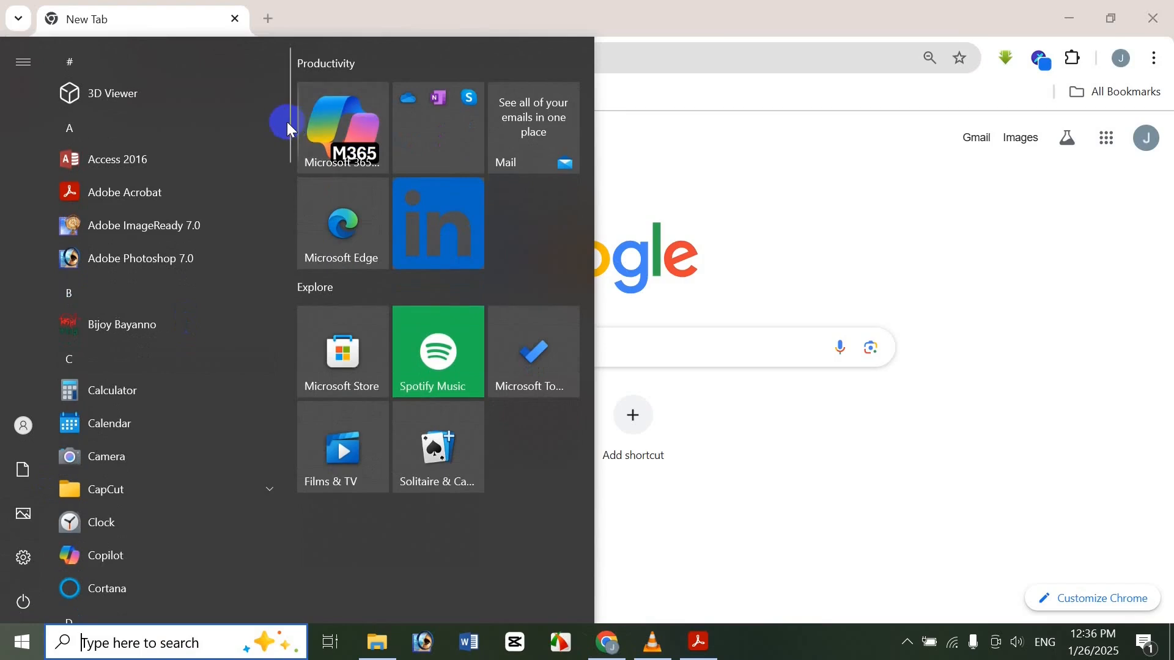
Browse the XAMPP app group, then search 'XAMPP' and launch XAMPP Control Panel.
left_click_drag(289, 122, 253, 630)
left_click(226, 524)
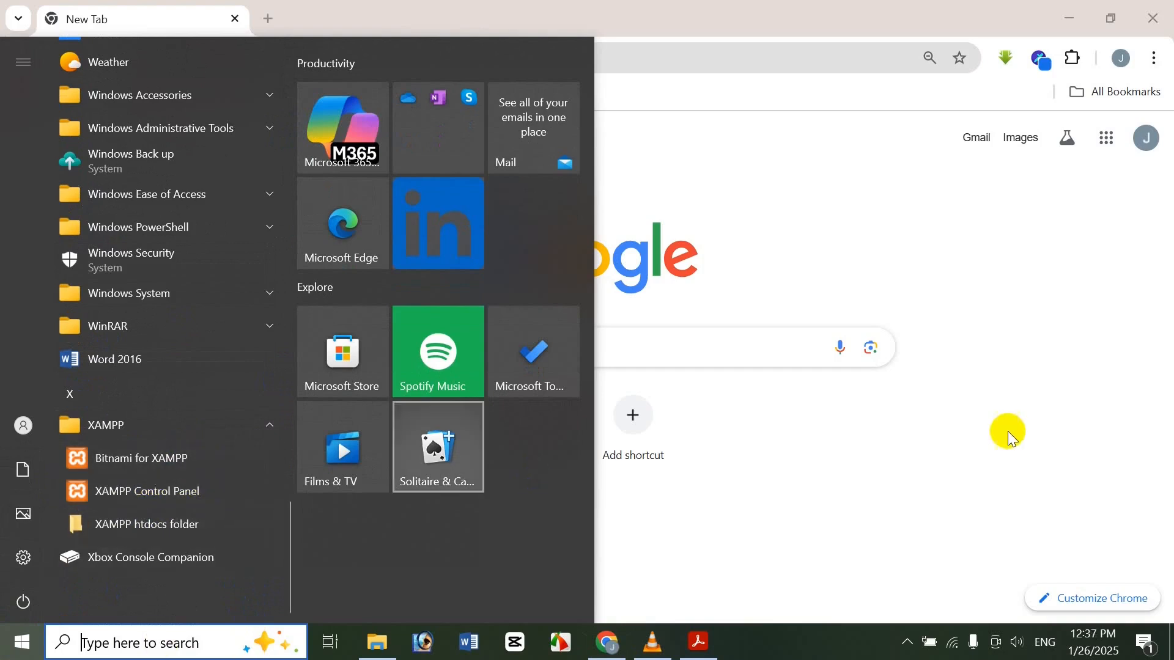
left_click(833, 198)
left_click(174, 644)
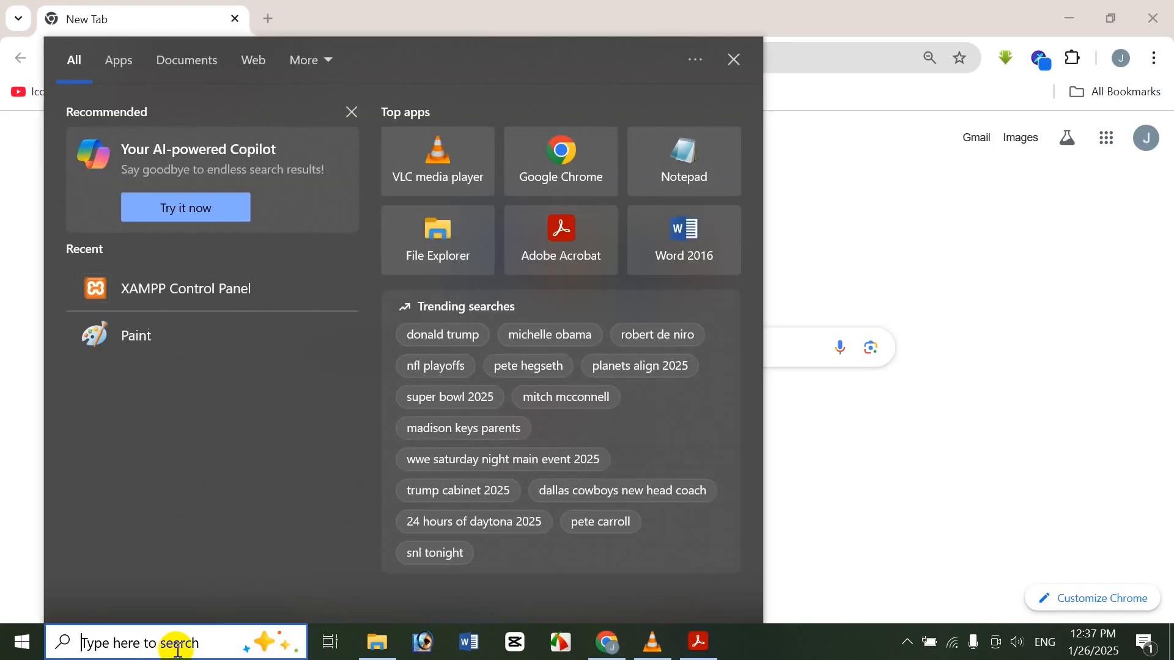
type("XAMPP")
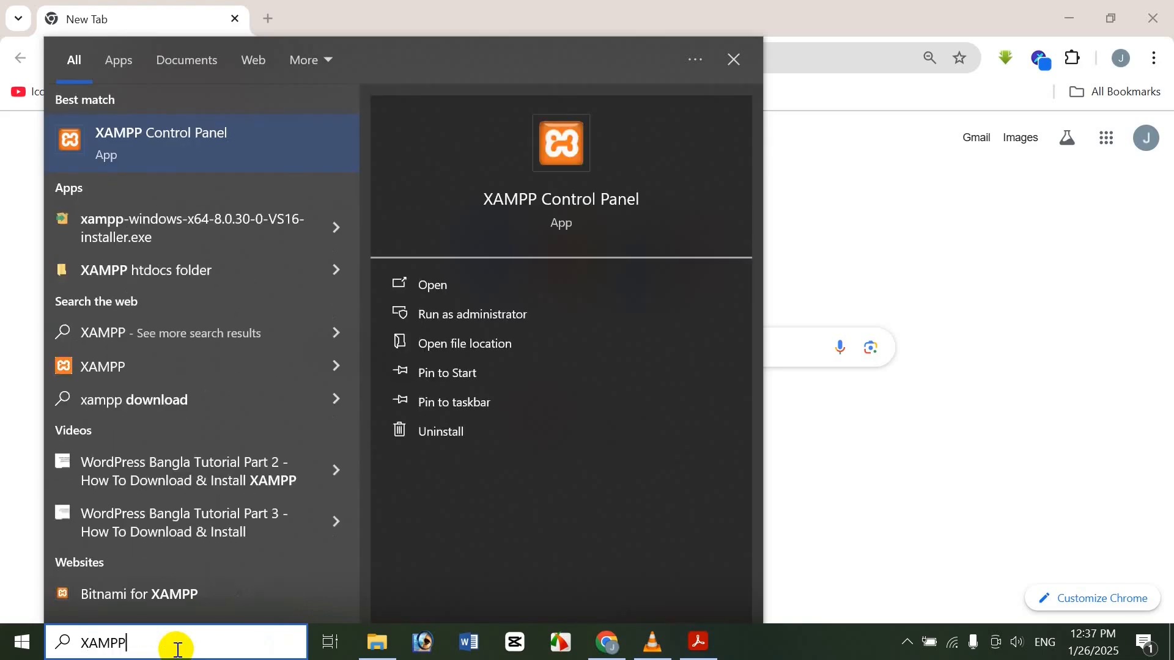
left_click(573, 208)
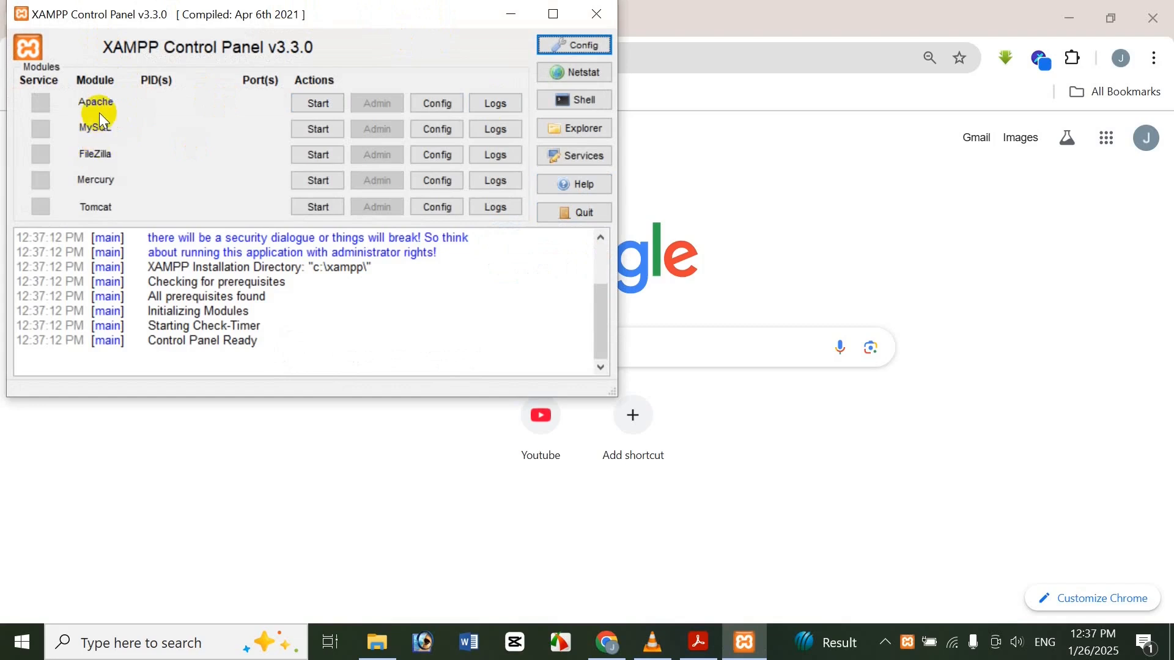
Start the Apache and MySQL servers, then minimize the XAMPP Control Panel.
left_click(309, 100)
left_click(330, 128)
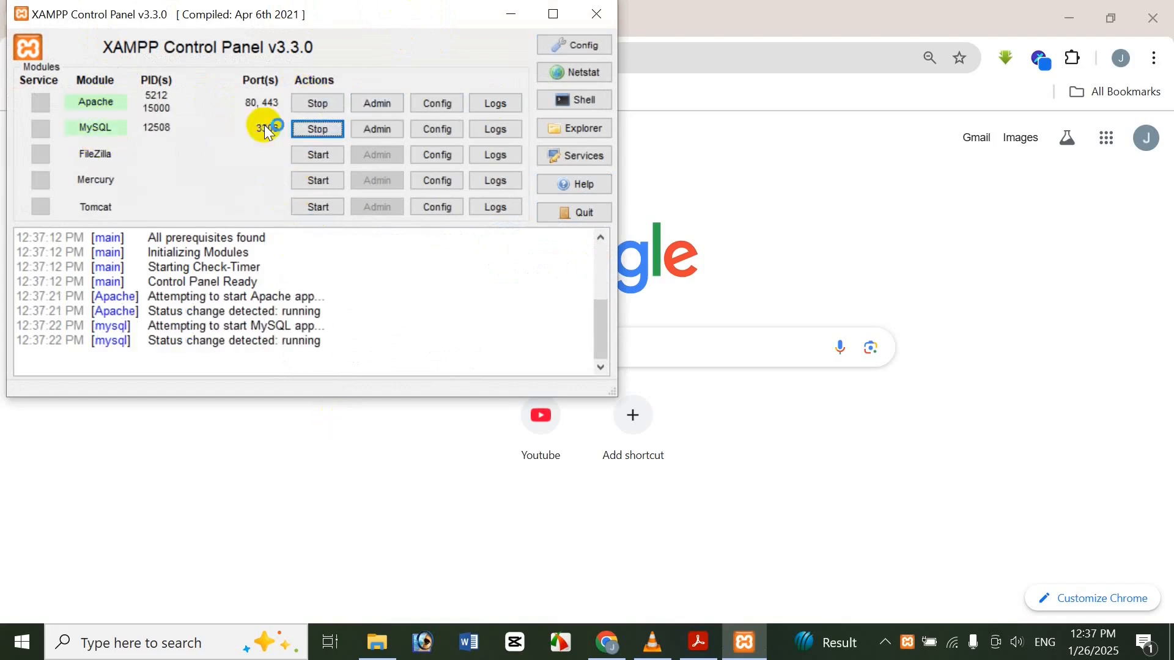
left_click(520, 12)
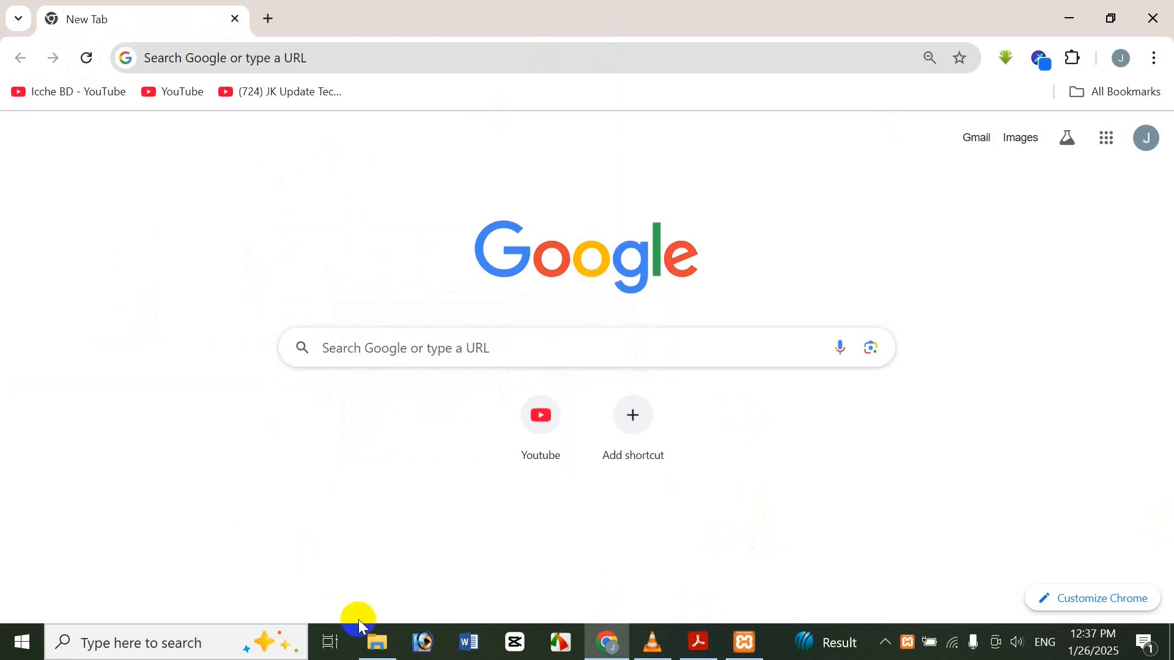
left_click(364, 651)
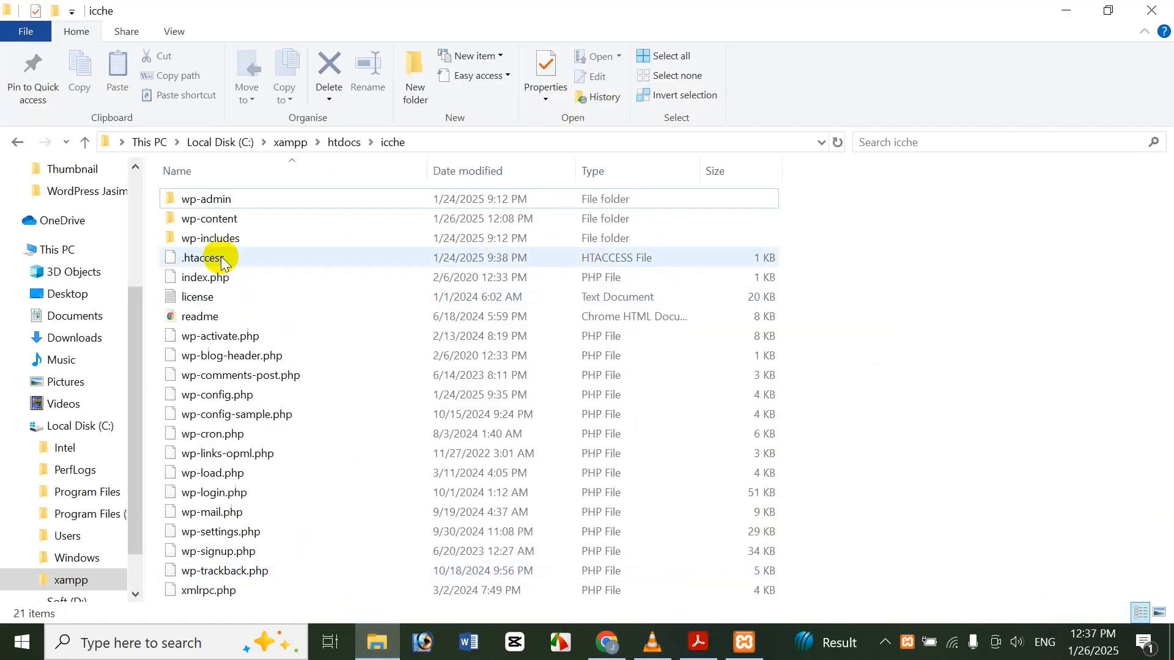
Browse to C:\xampp\htdocs\icche in File Explorer, then return to Chrome.
scroll(86, 514, "down", 1)
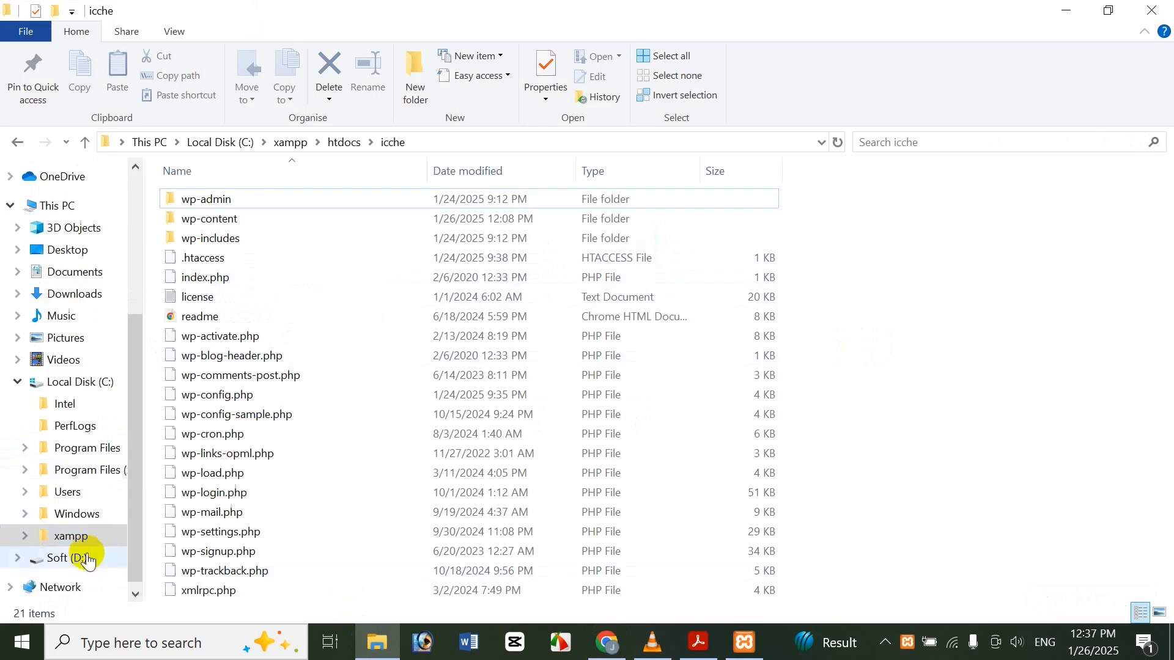
left_click(83, 381)
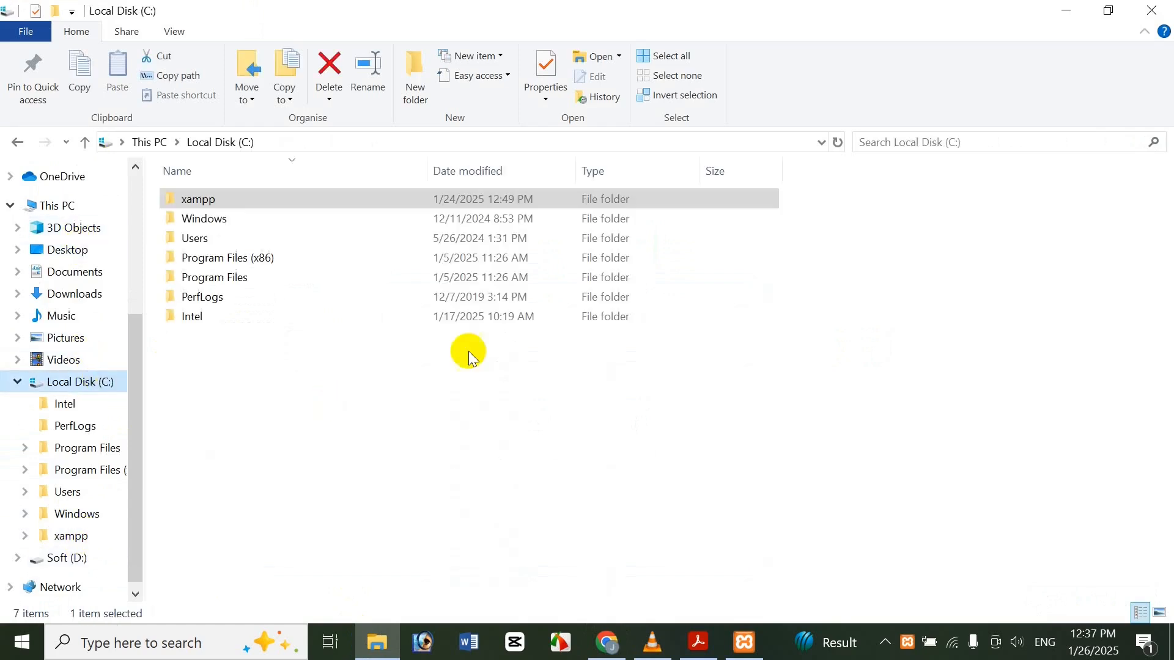
left_click(226, 456)
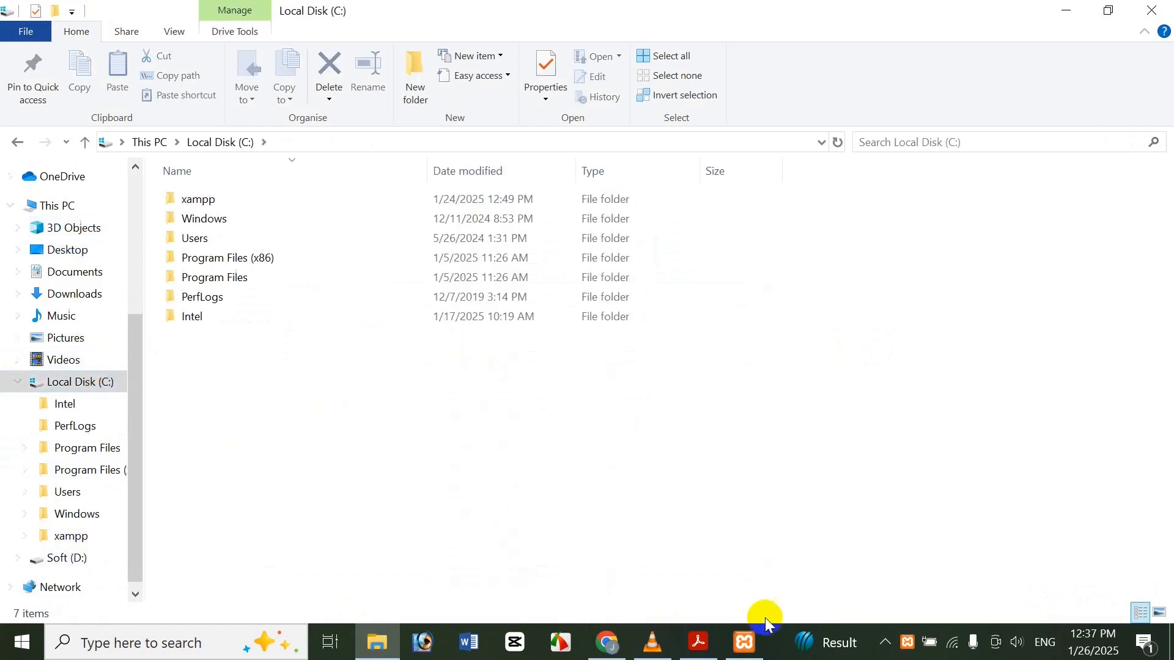
double_click(209, 202)
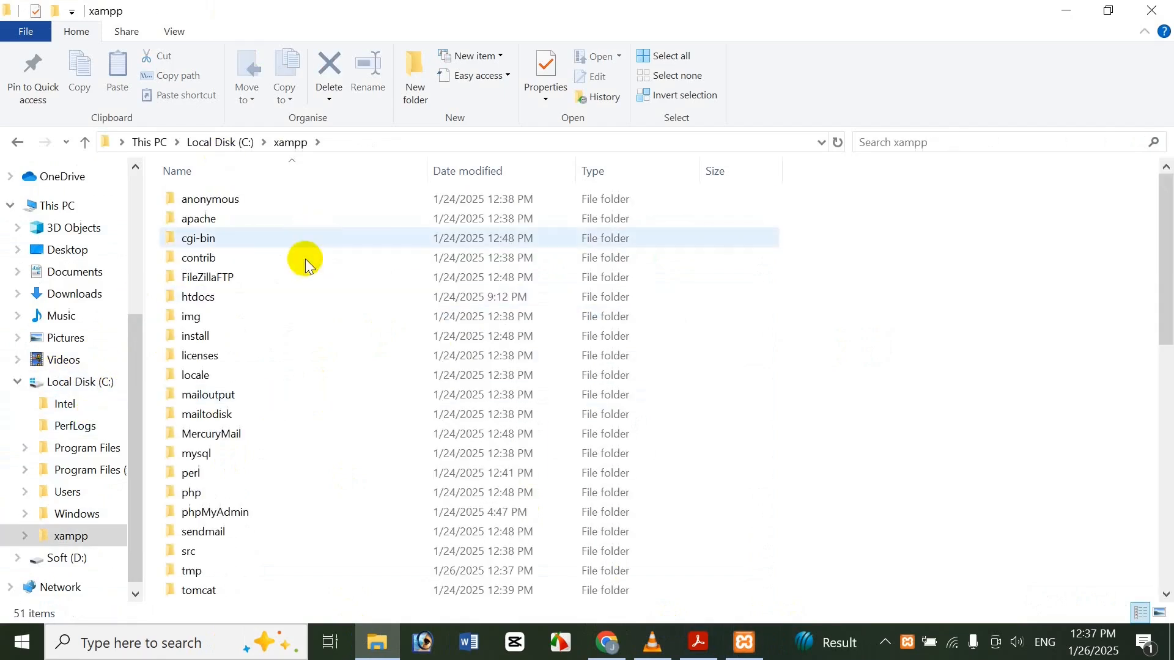
double_click(236, 289)
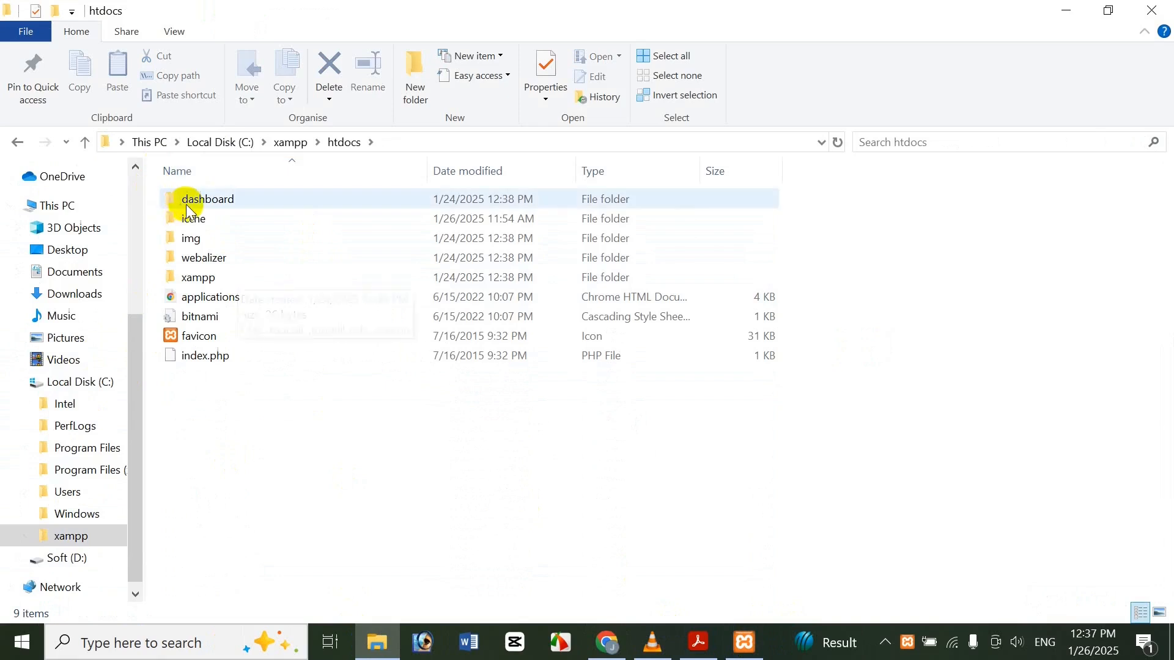
double_click(194, 219)
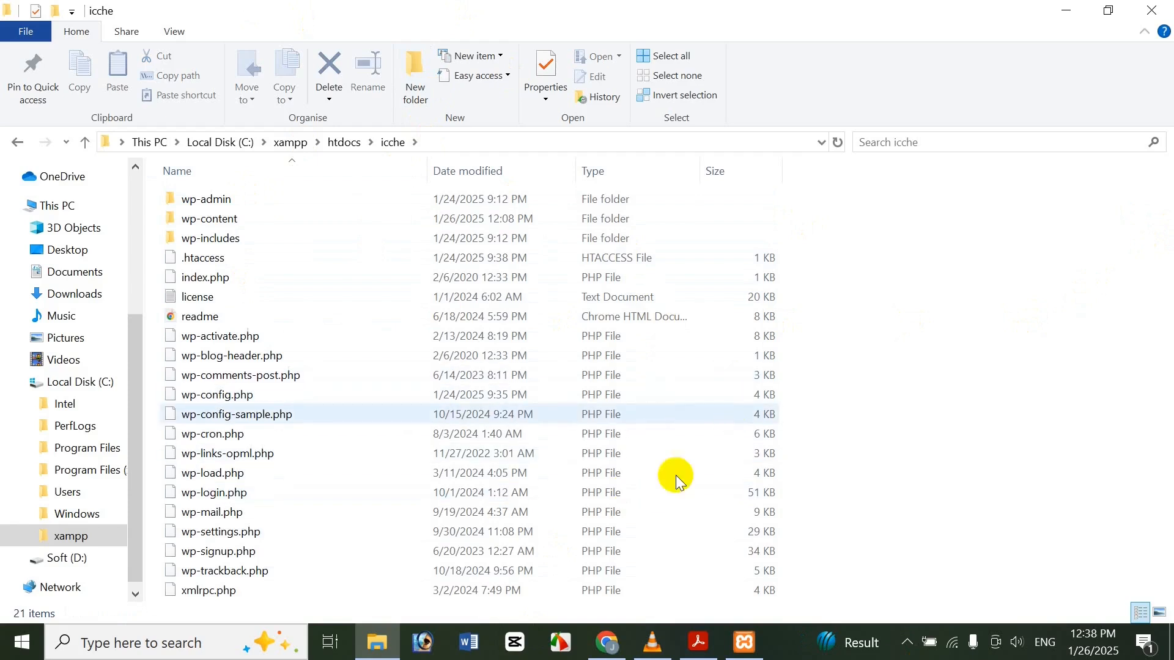
left_click(607, 642)
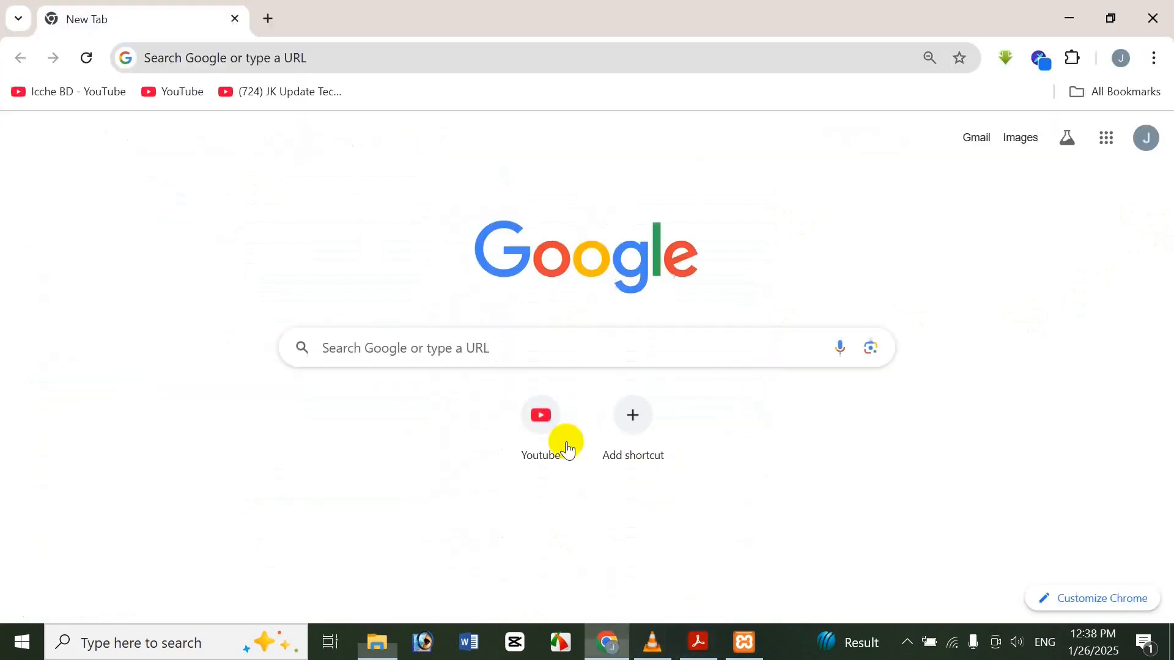
Enter the address localhost/icche/wp-admin in the browser.
left_click(262, 60)
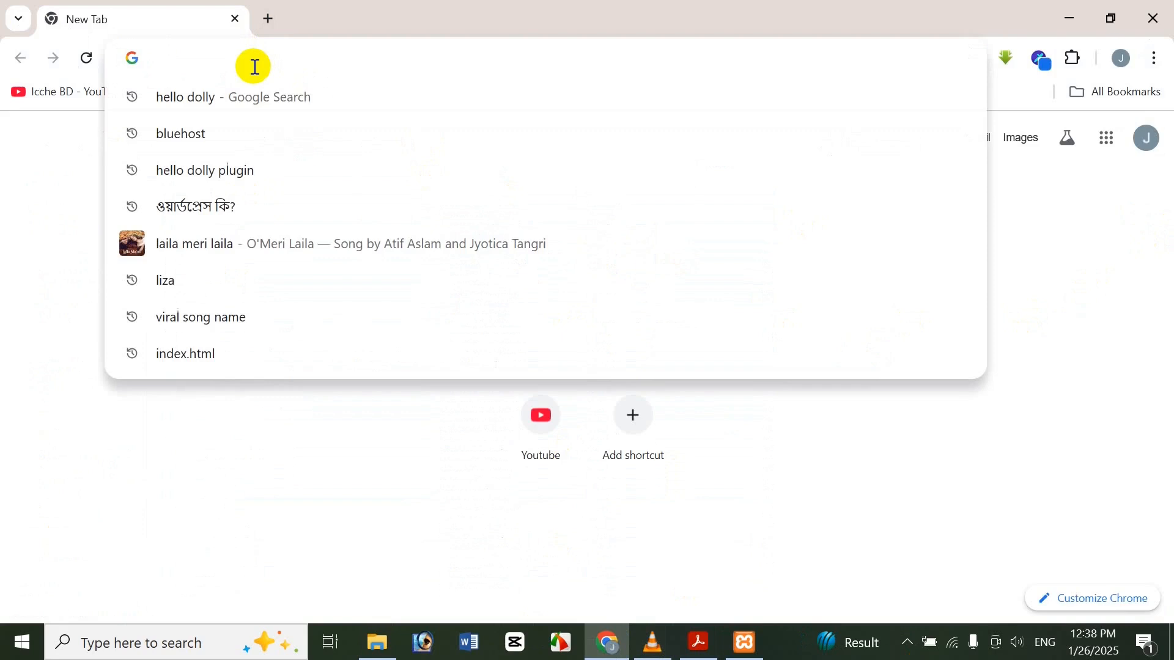
type("l")
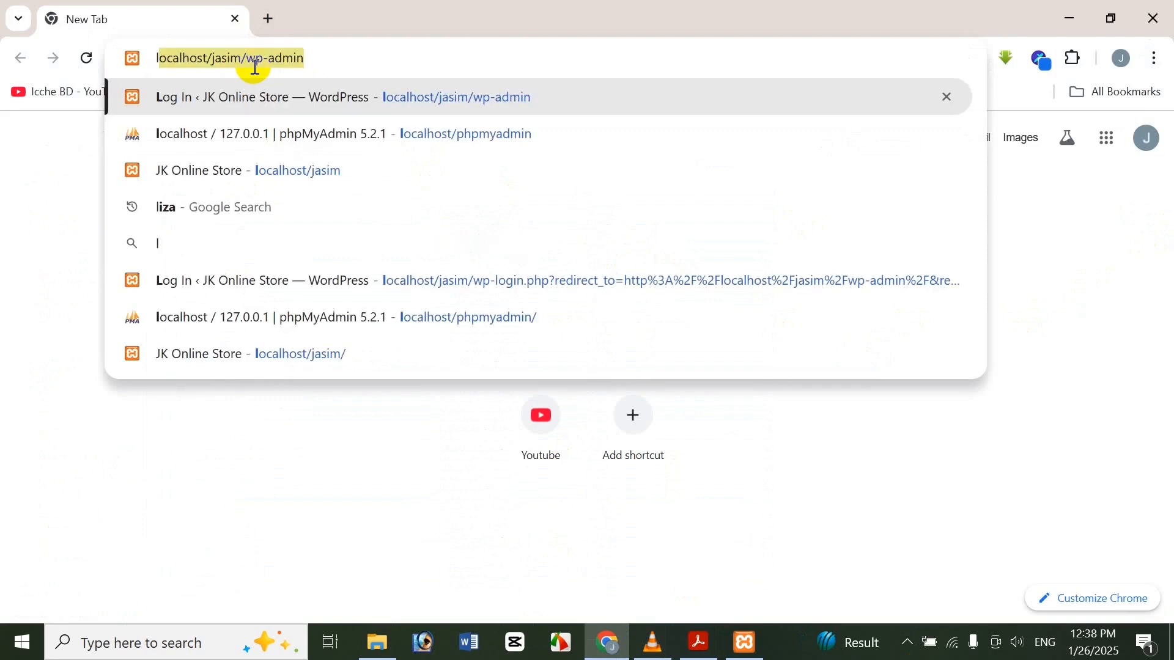
key("Right")
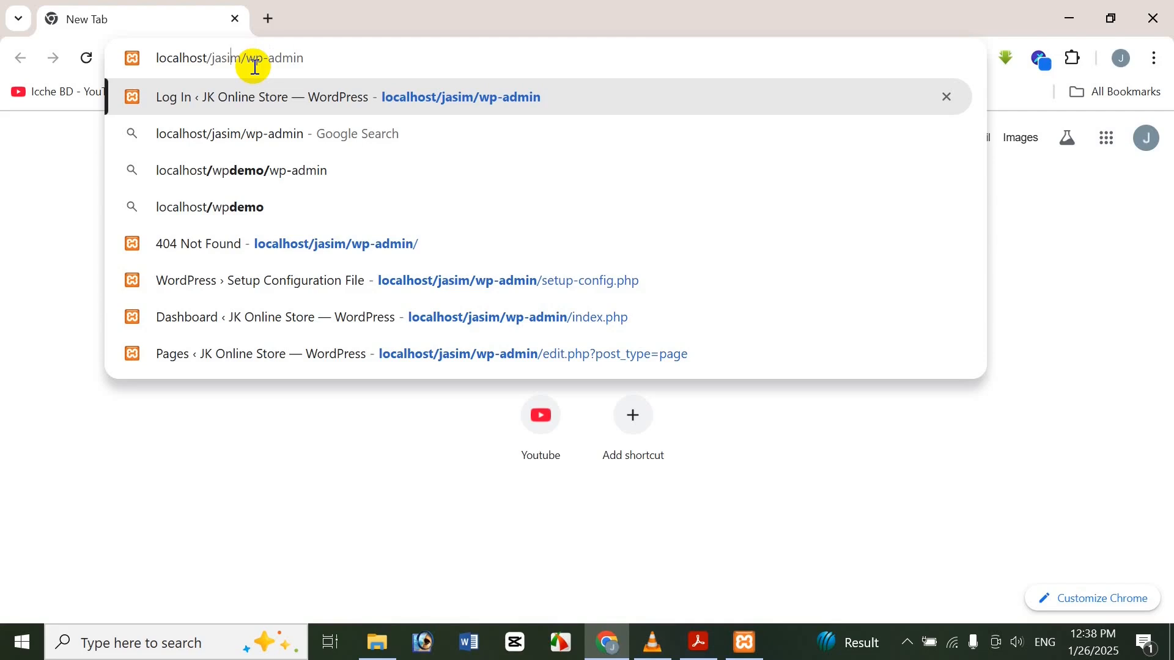
key("BackSpace")
key("BackSpace")
key("BackSpace")
key("BackSpace")
key("Delete")
type("icche/wp-login.php?redirect_to=http%3A%2F%2Flocalhost%2Ficche%2F")
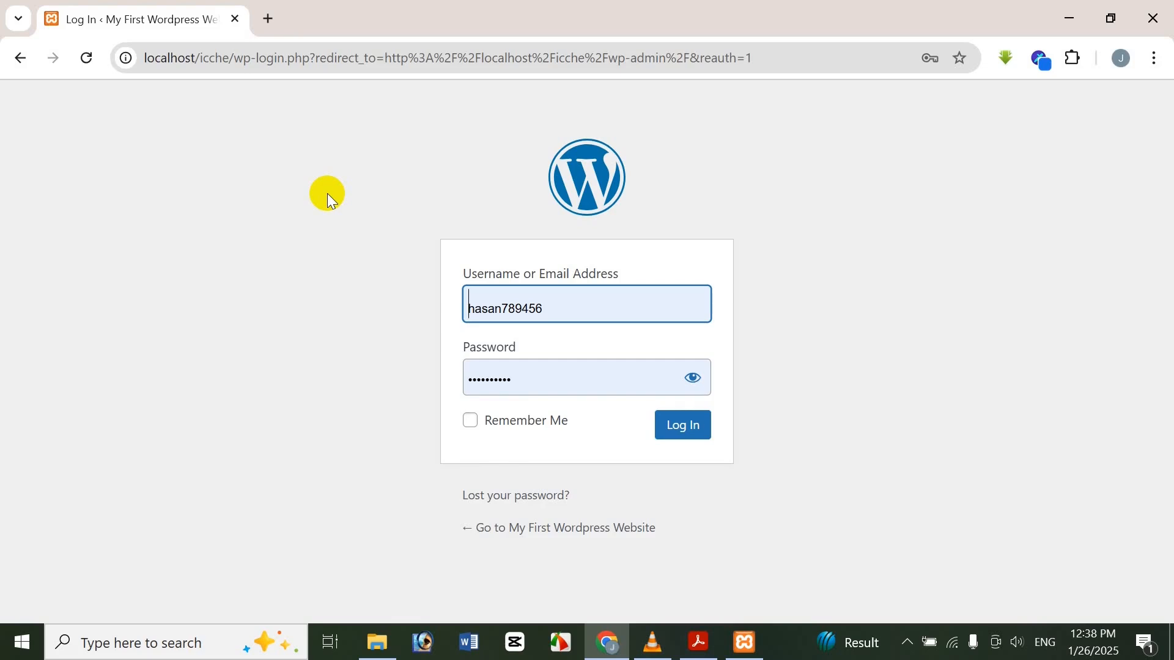
Log in with the site admin's username and pasted password.
left_click(580, 313)
left_click_drag(597, 308, 477, 336)
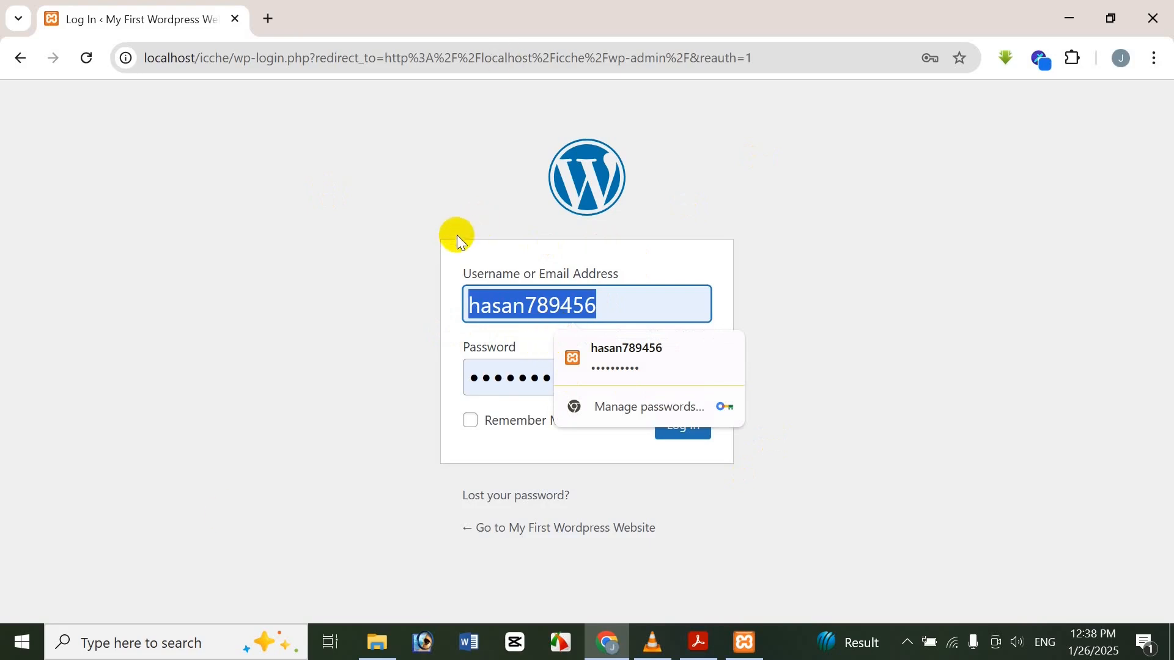
key("BackSpace")
type("begum")
left_click_drag(630, 366, 429, 399)
key("ctrl+v")
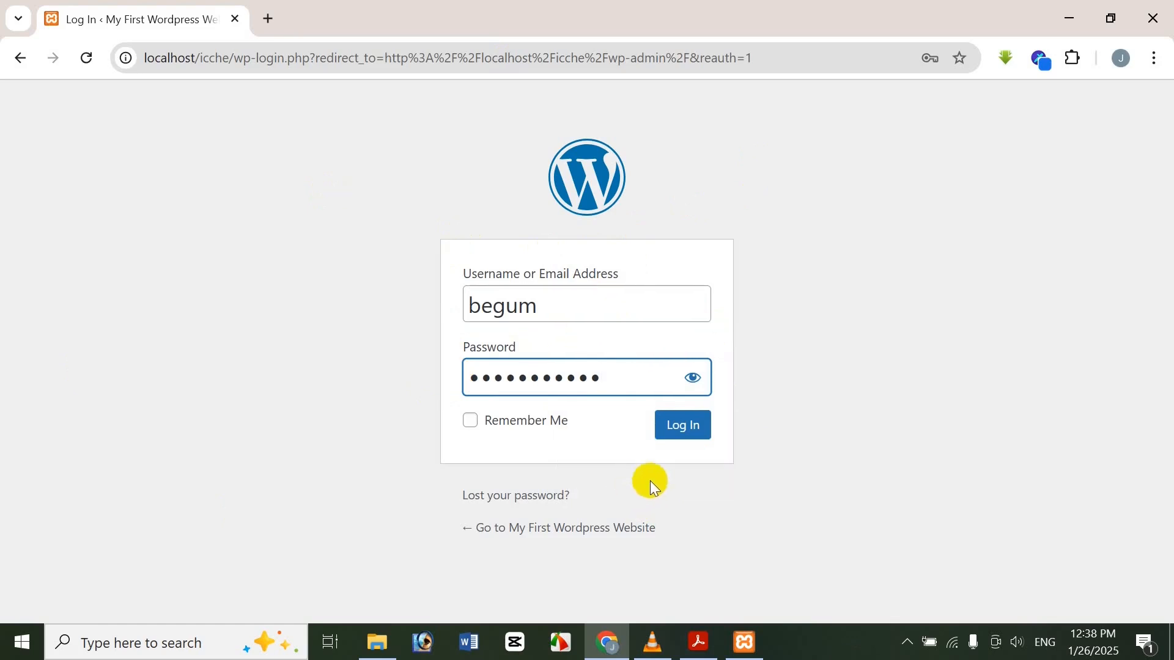
left_click(697, 439)
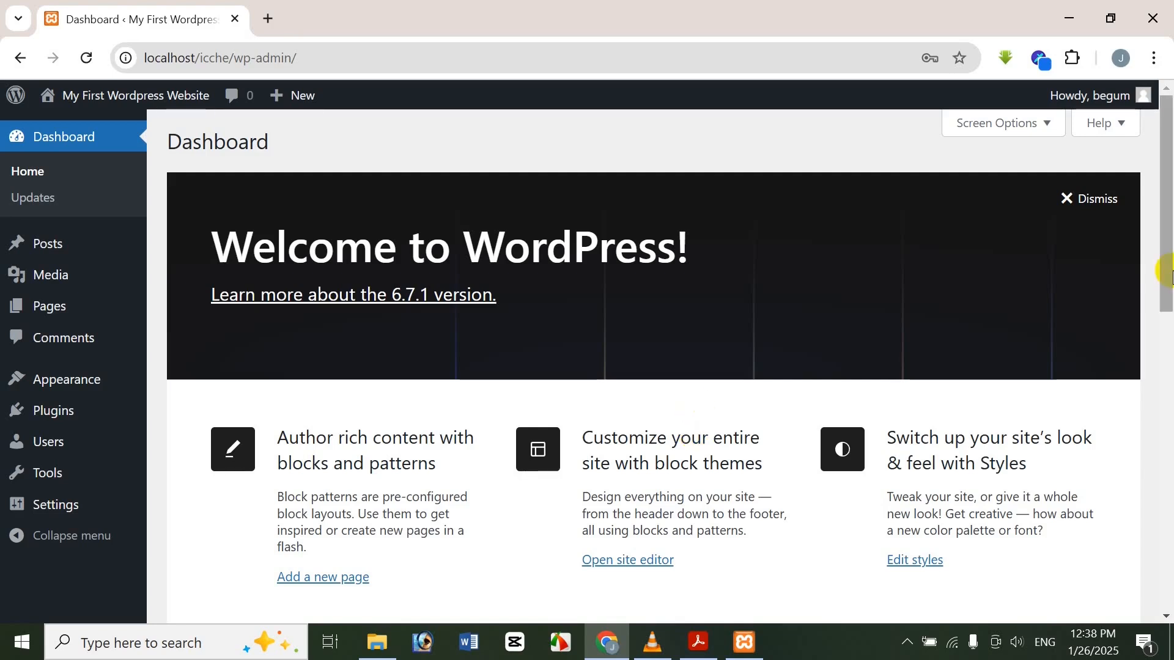
View the local site's public front page, then return to the admin Dashboard.
mouse_move(1098, 105)
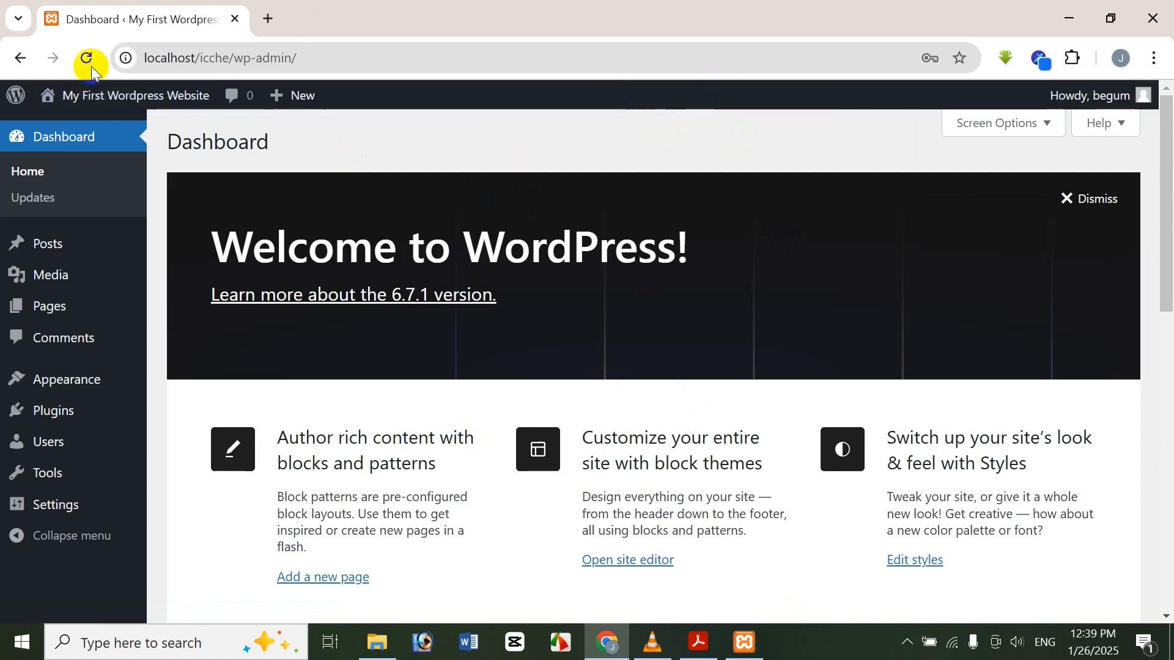
mouse_move(89, 101)
left_click(85, 126)
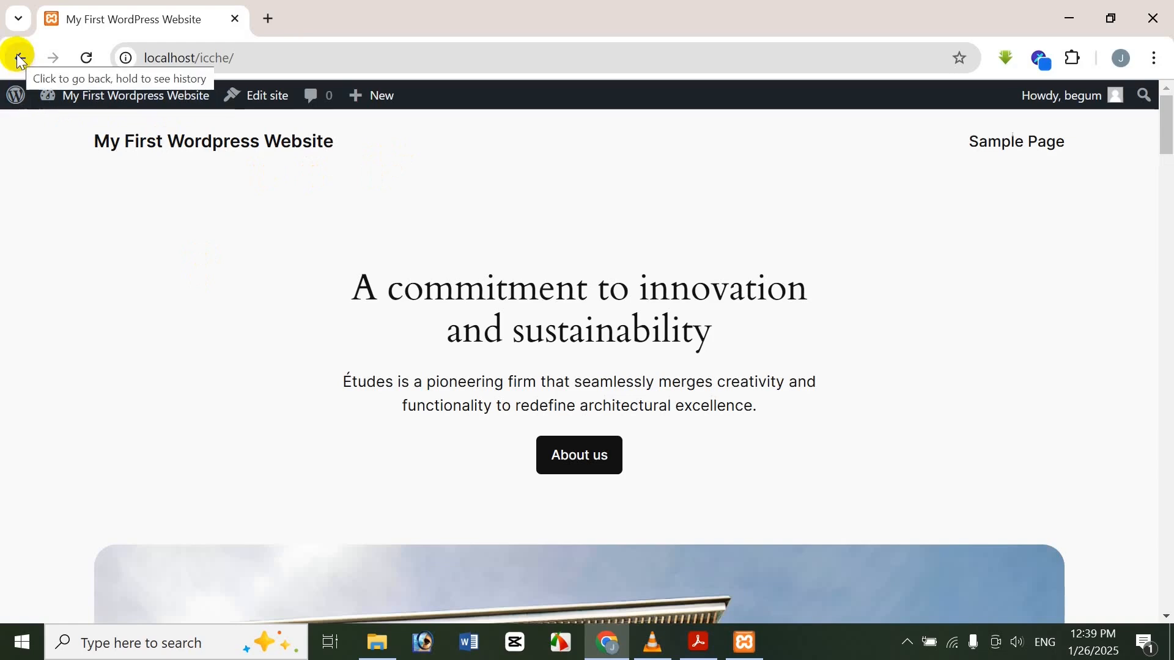
scroll(479, 233, "down", 5)
scroll(479, 233, "up", 5)
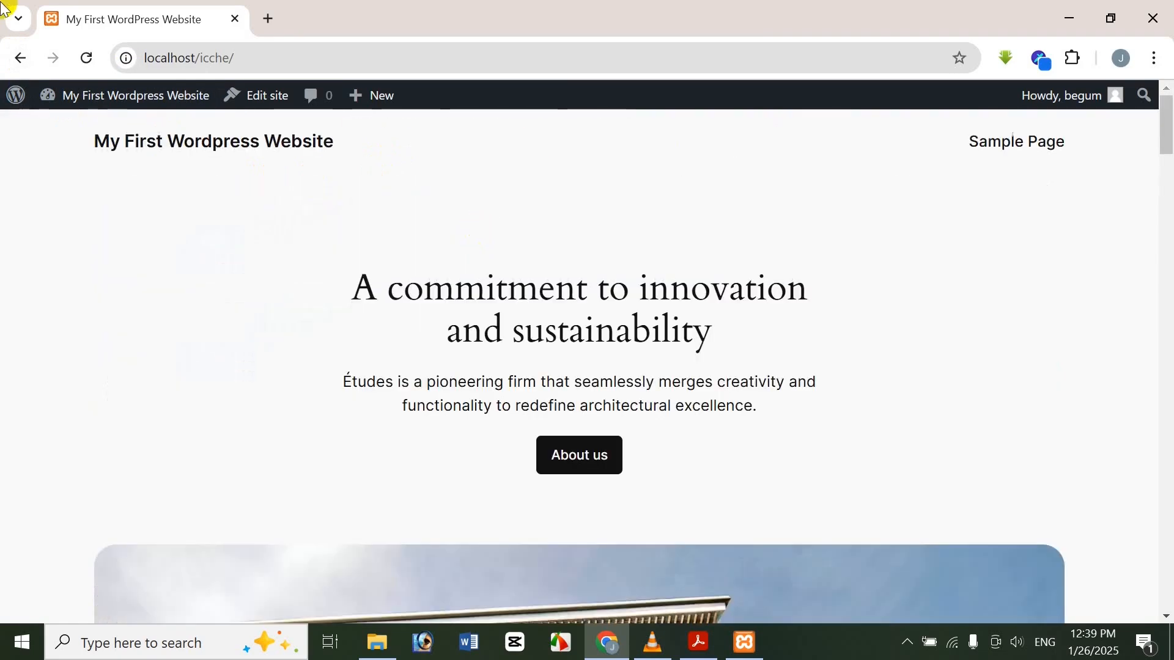
left_click(26, 57)
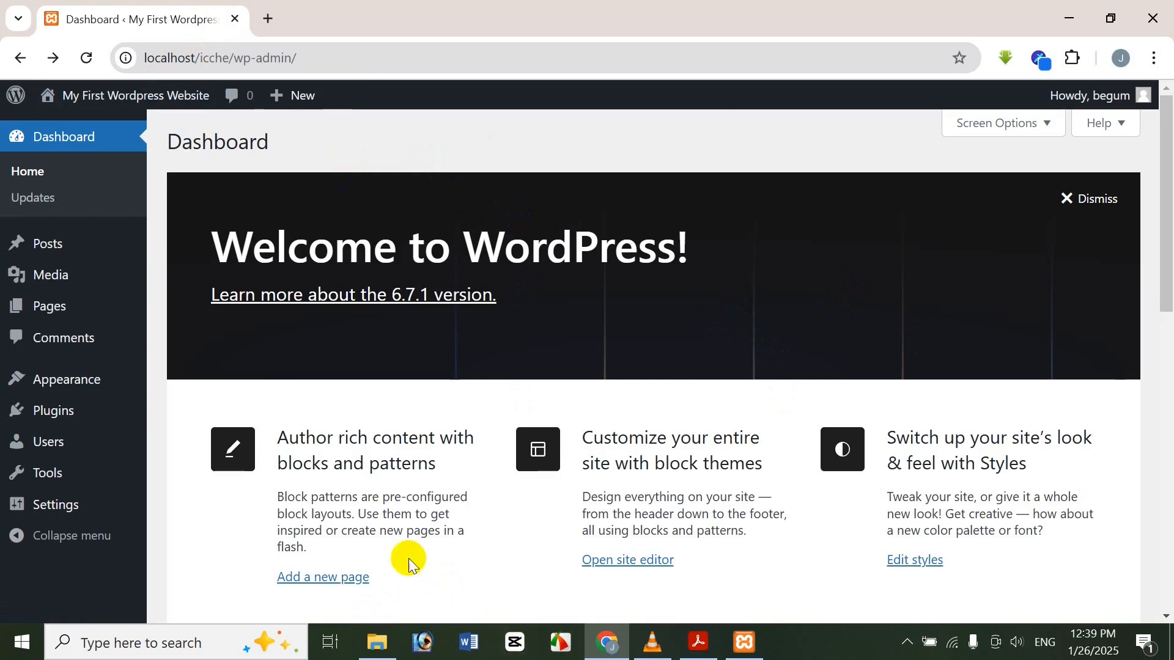
Reload Dashboard Home, review it, and dismiss the Welcome to WordPress panel.
left_click(387, 630)
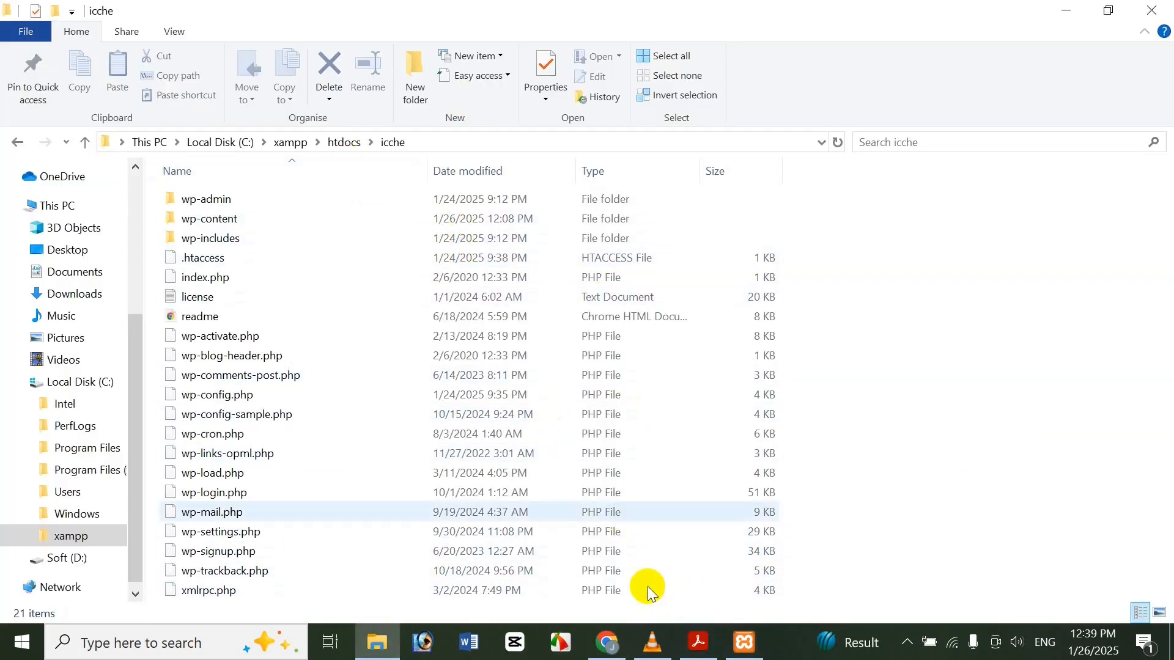
left_click(607, 642)
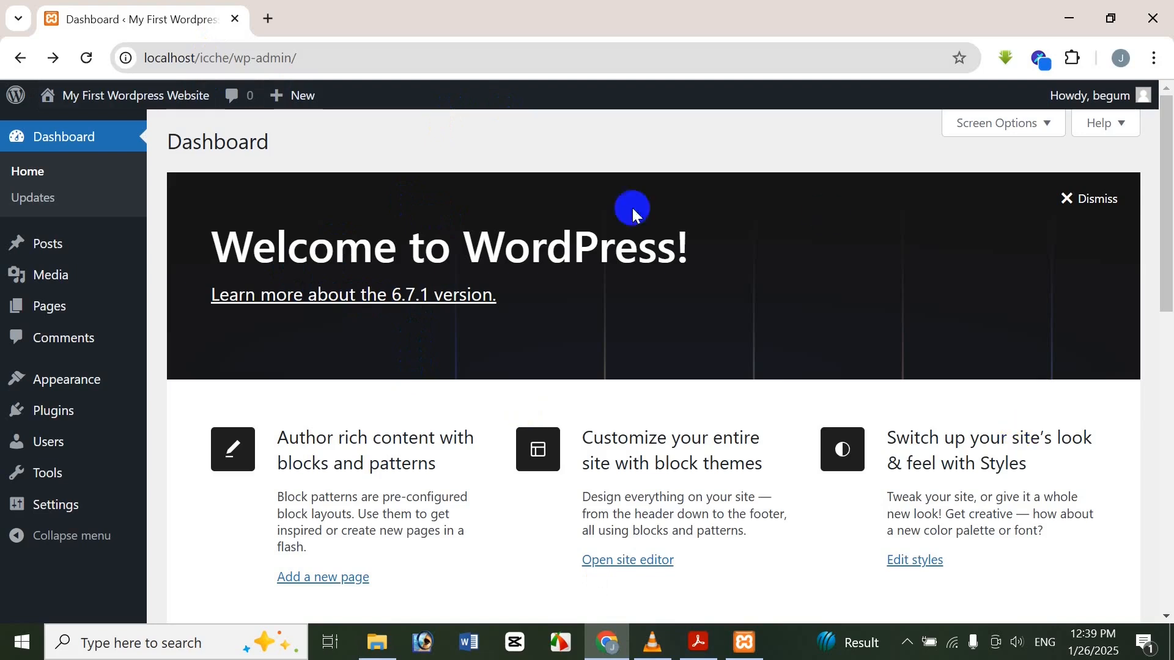
left_click(125, 167)
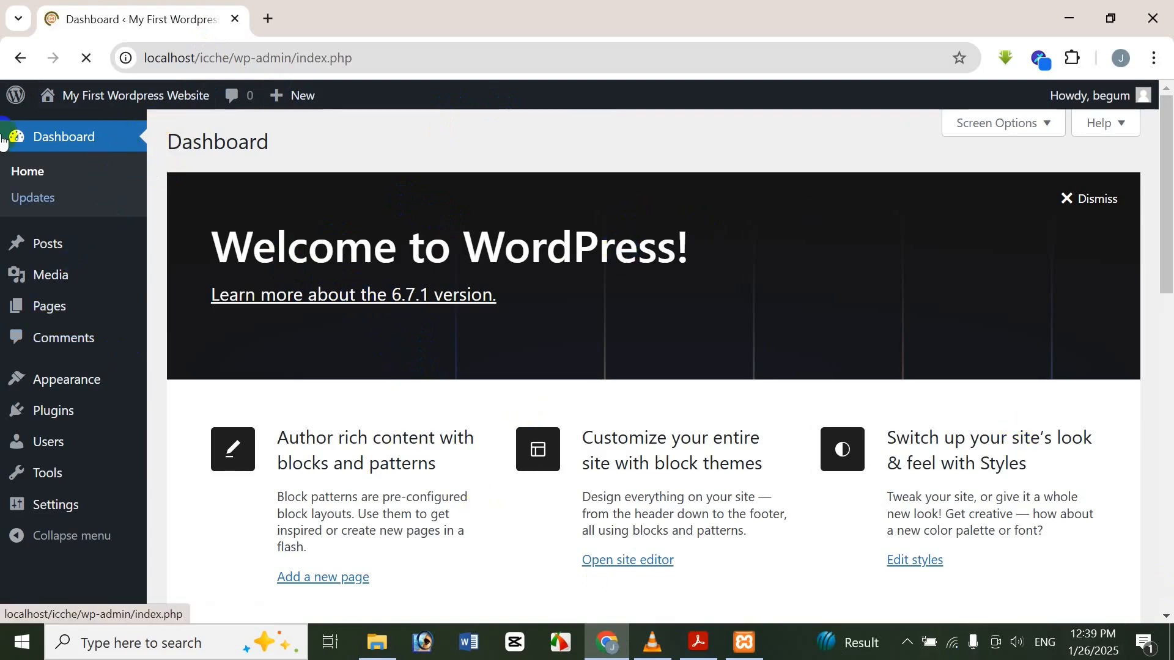
scroll(1166, 281, "down", 1)
scroll(1168, 281, "up", 1)
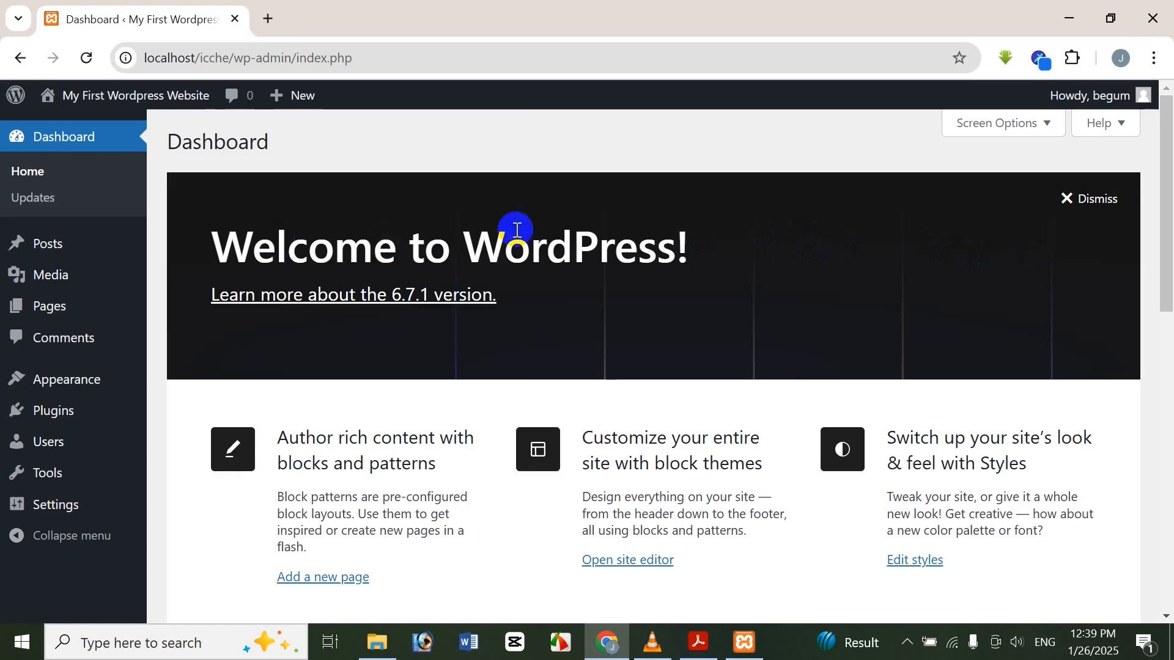
scroll(637, 393, "down", 4)
scroll(632, 327, "up", 3)
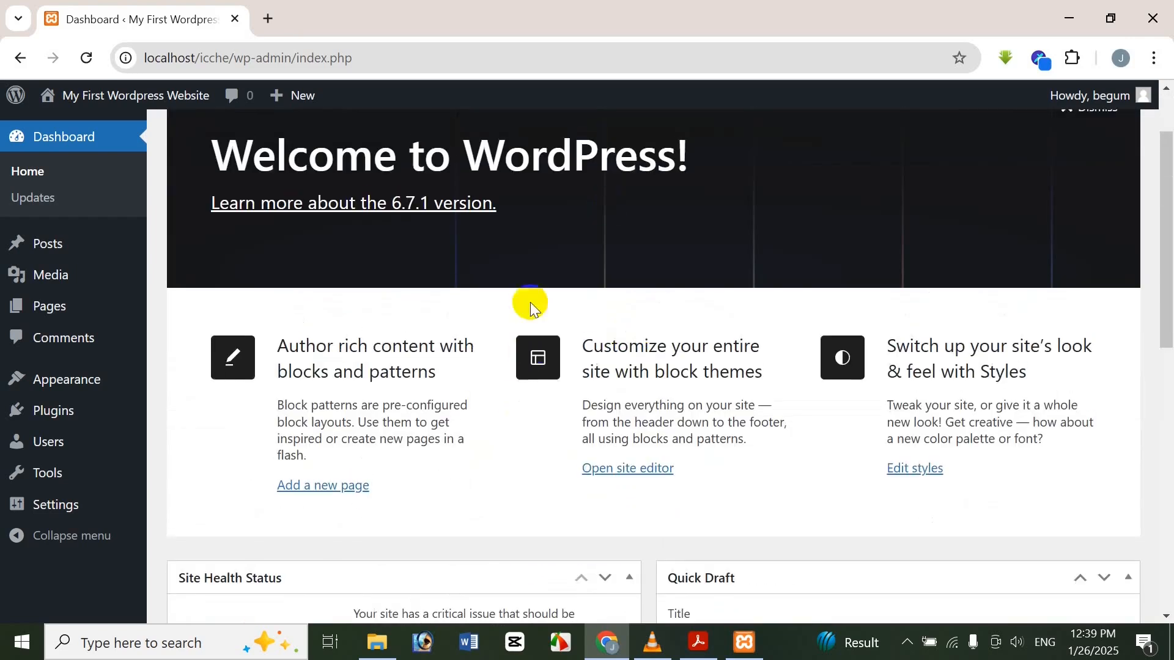
scroll(526, 405, "up", 2)
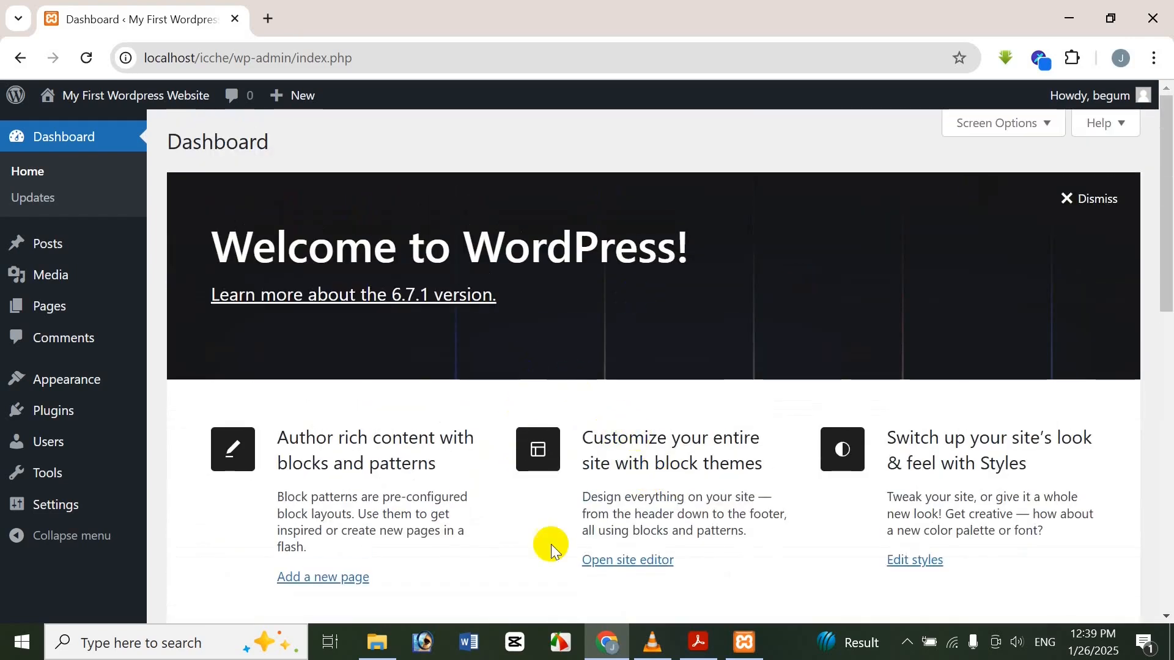
left_click(1077, 208)
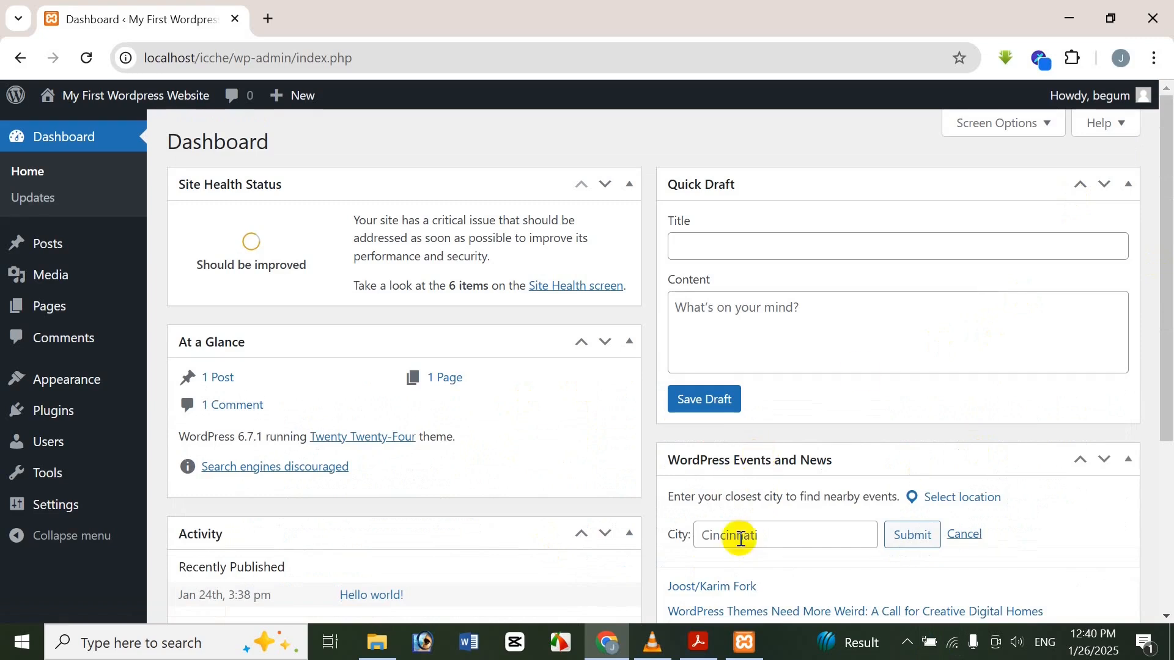
Turn the Welcome panel back on through Screen Options.
left_click(976, 122)
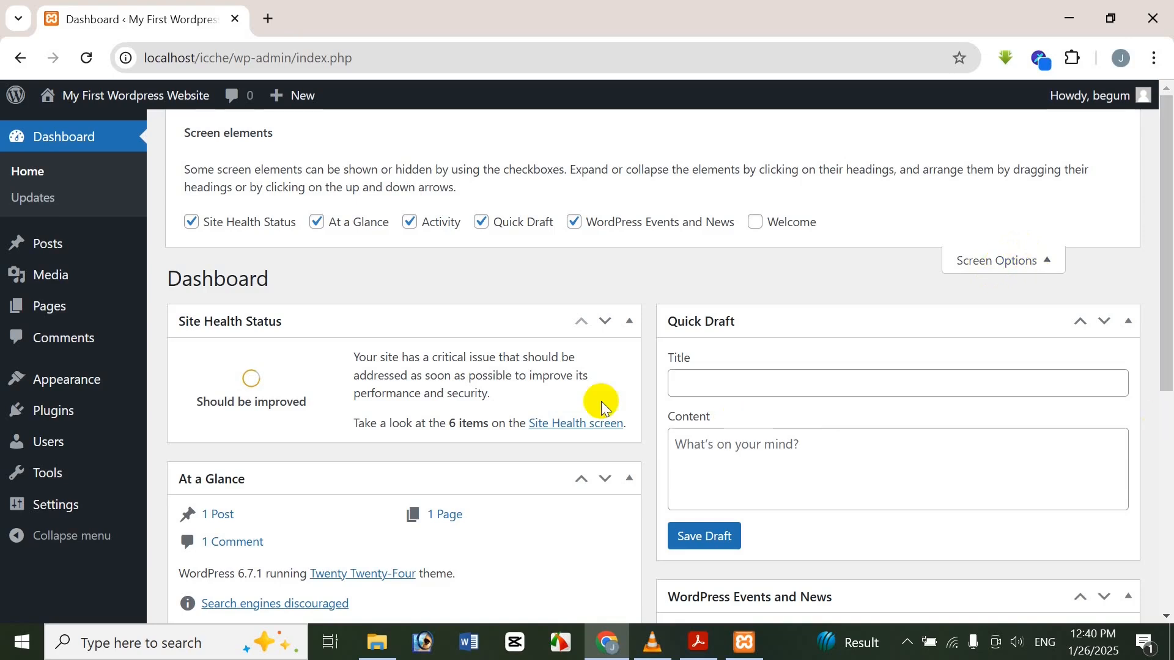
left_click(983, 264)
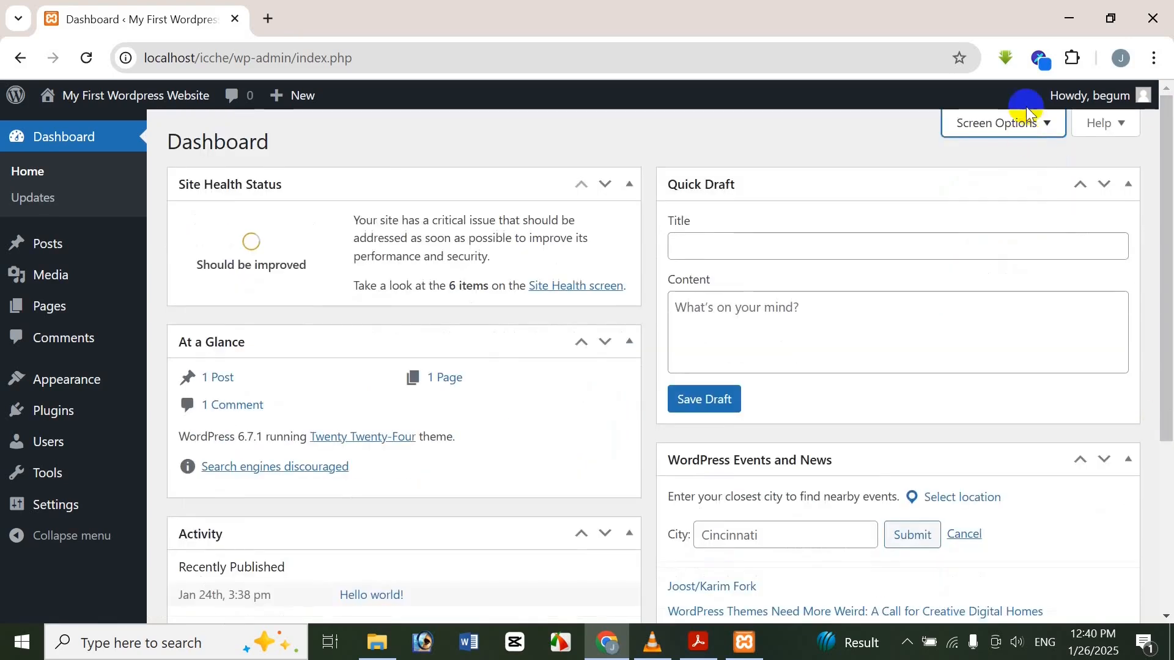
left_click(1003, 126)
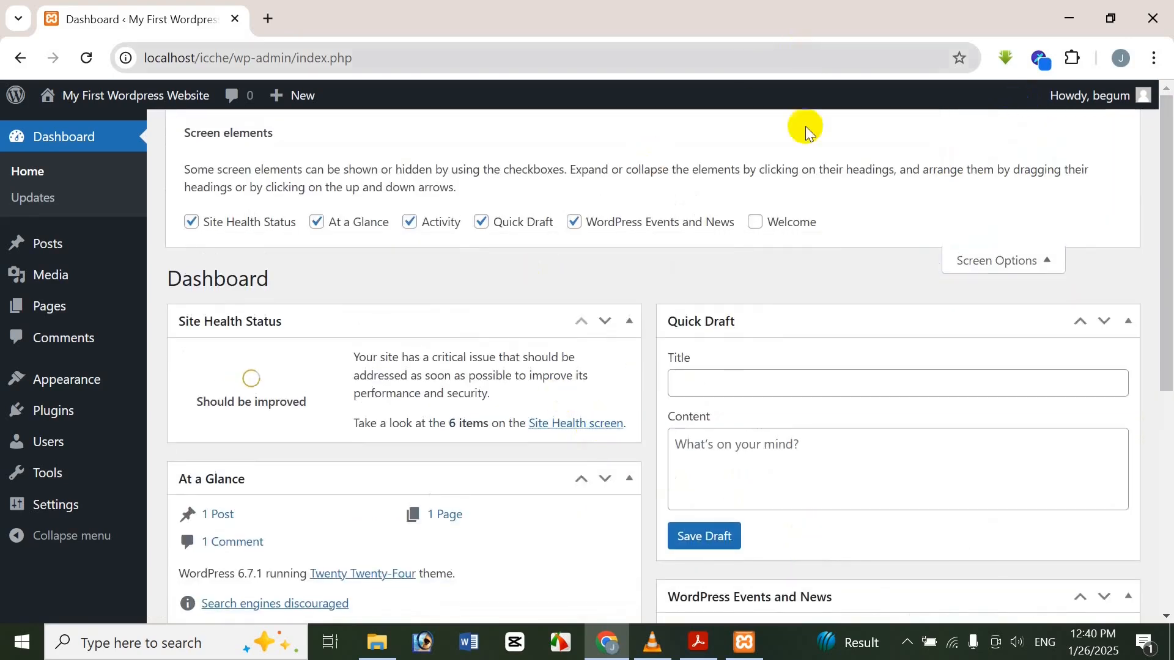
left_click(758, 224)
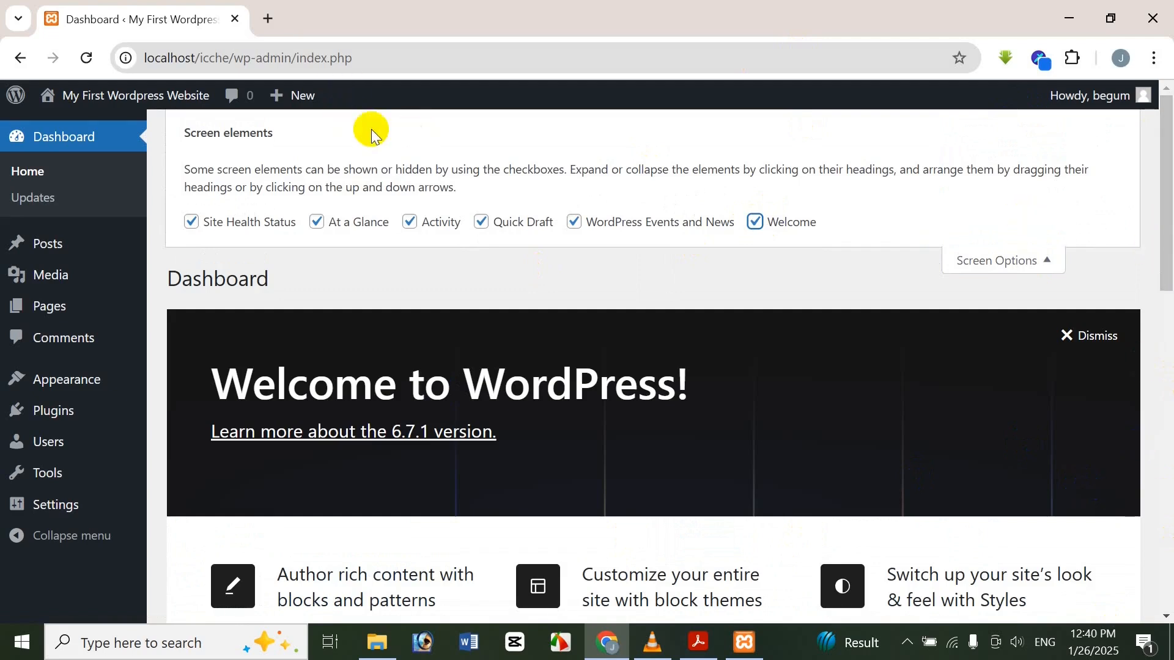
scroll(235, 342, "down", 14)
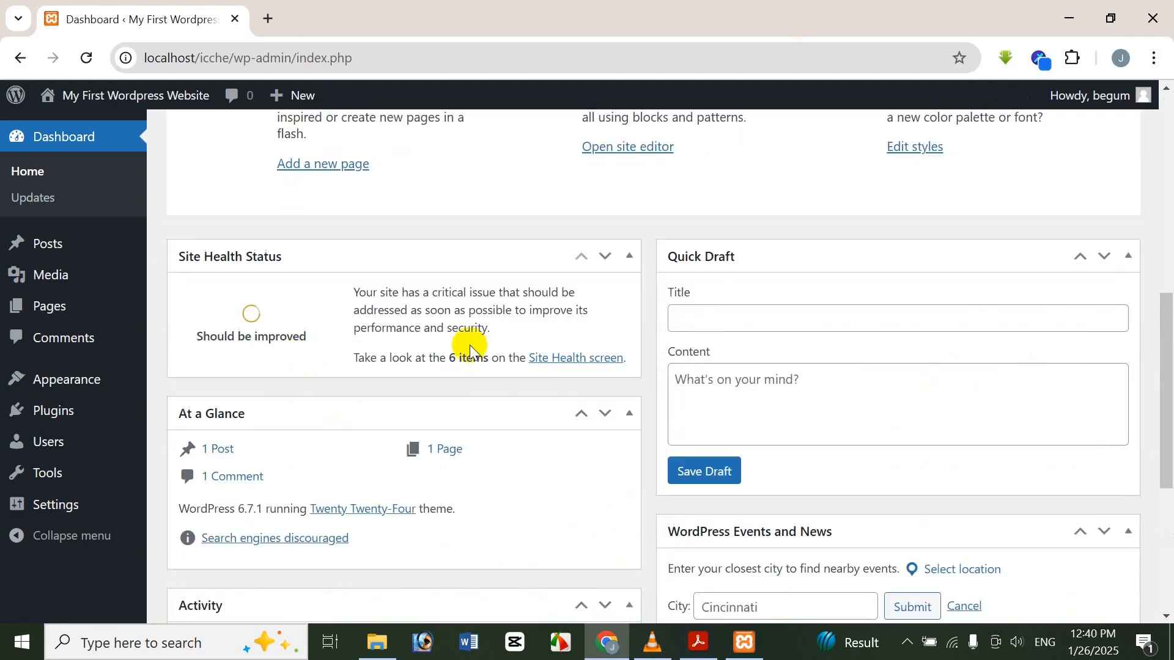
scroll(545, 376, "up", 10)
scroll(526, 388, "up", 3)
scroll(526, 394, "down", 12)
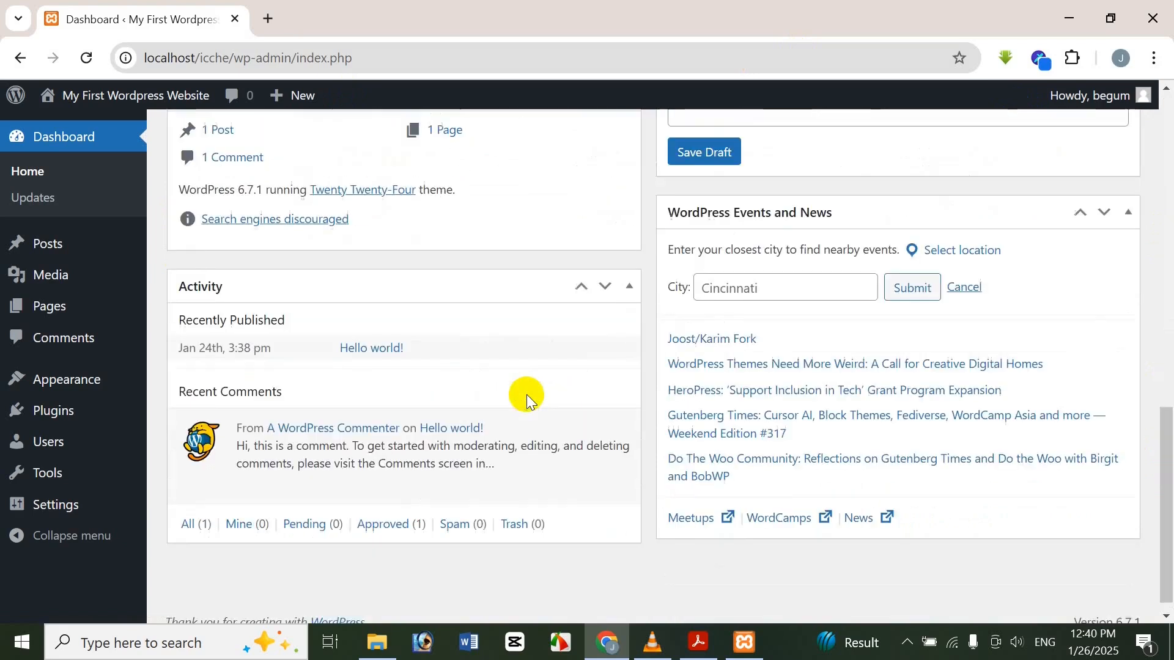
scroll(527, 394, "up", 4)
scroll(526, 394, "up", 8)
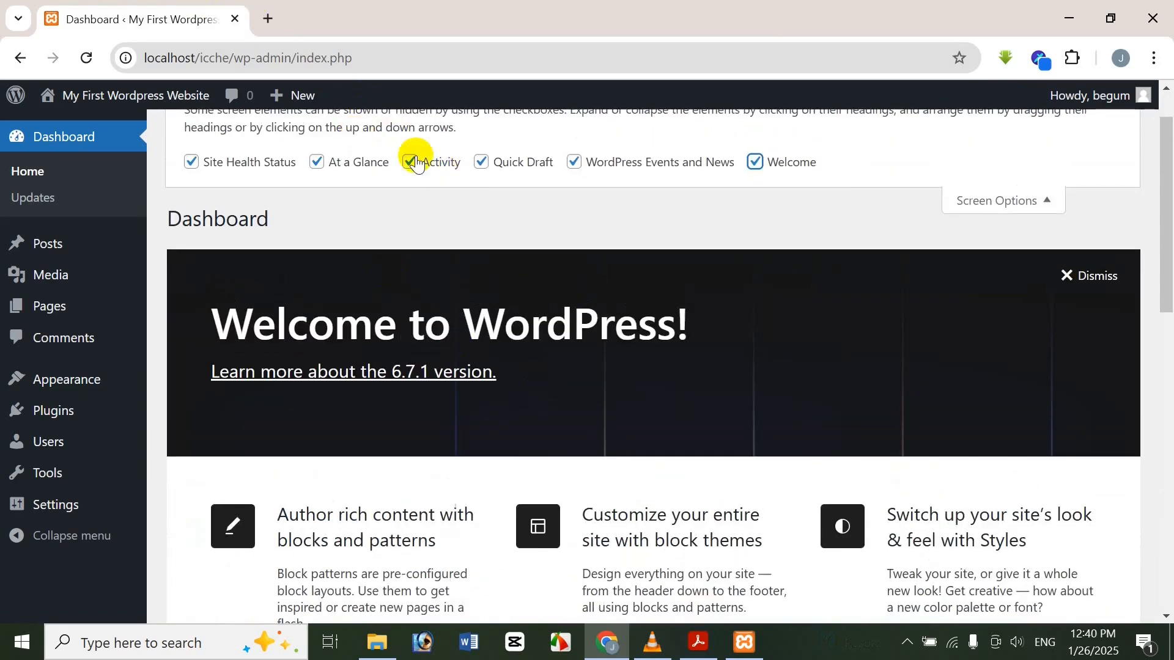
Hide the Site Health Status, At a Glance, Activity, Quick Draft and Events and News boxes.
left_click(192, 163)
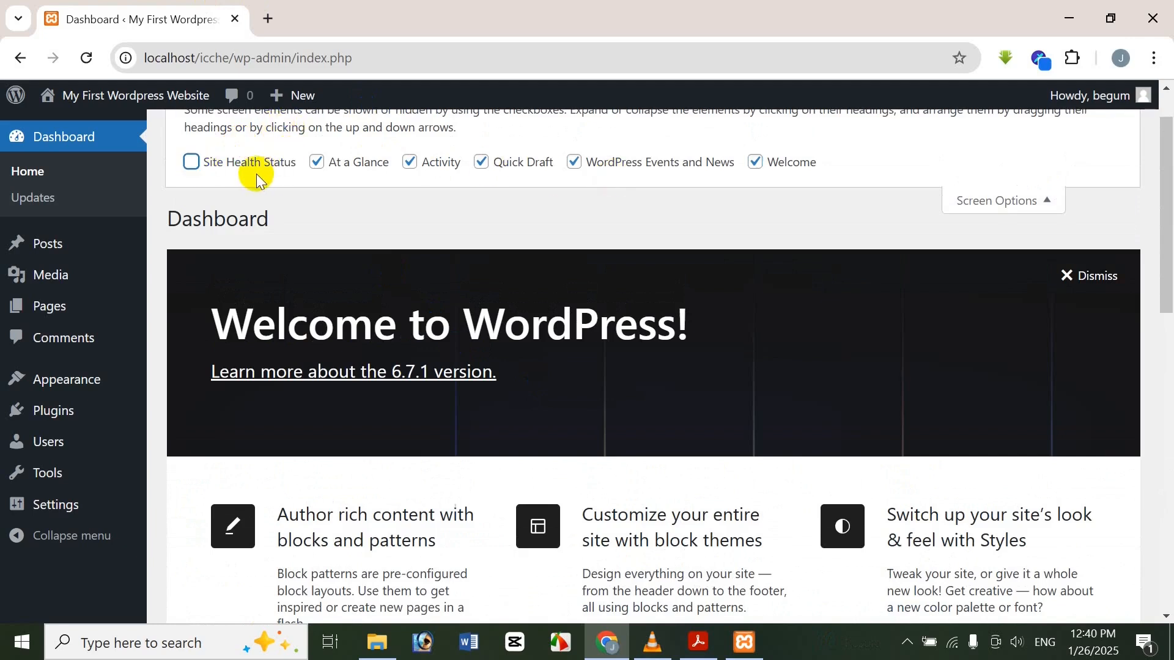
left_click(317, 162)
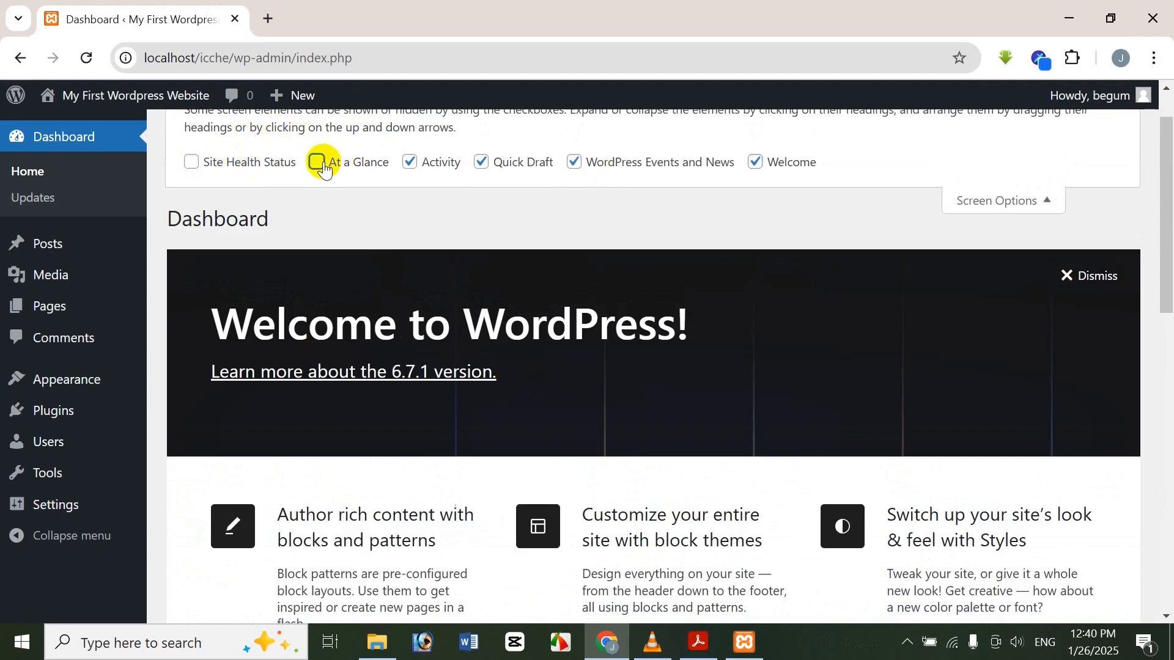
left_click(411, 163)
left_click(482, 162)
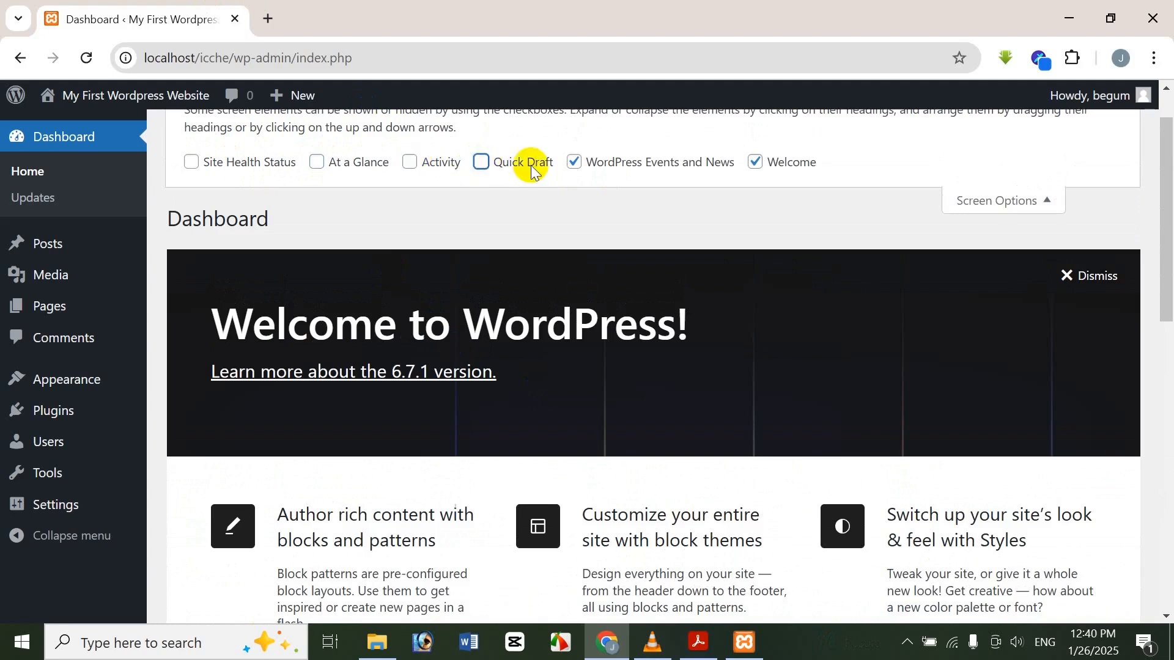
left_click(574, 162)
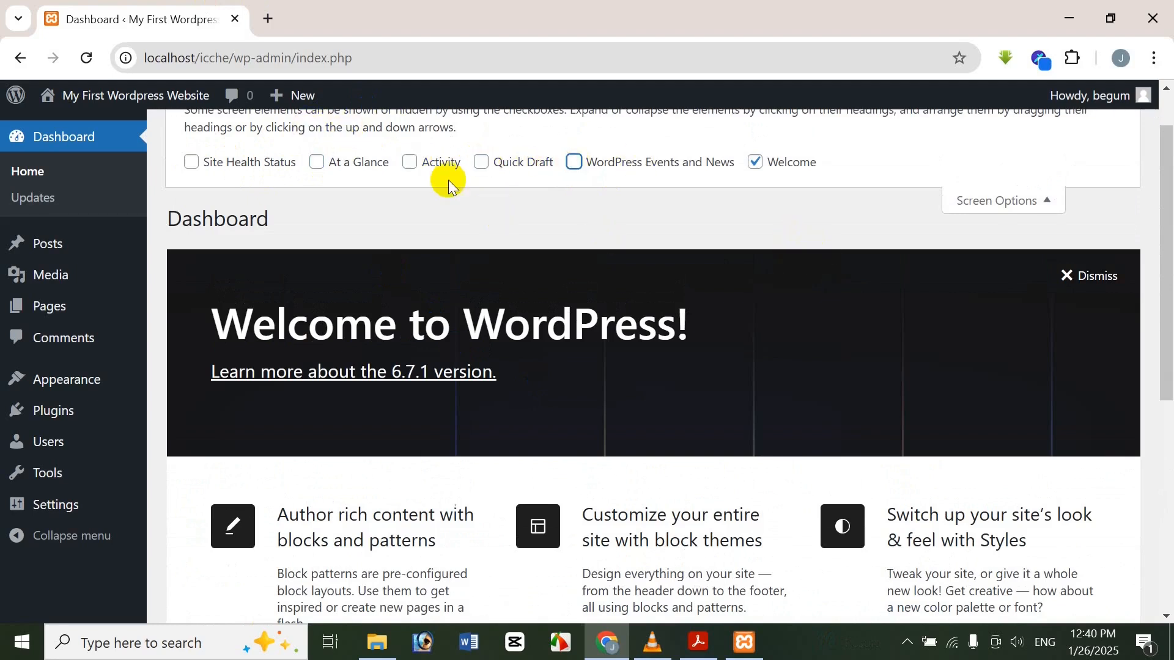
scroll(558, 446, "down", 6)
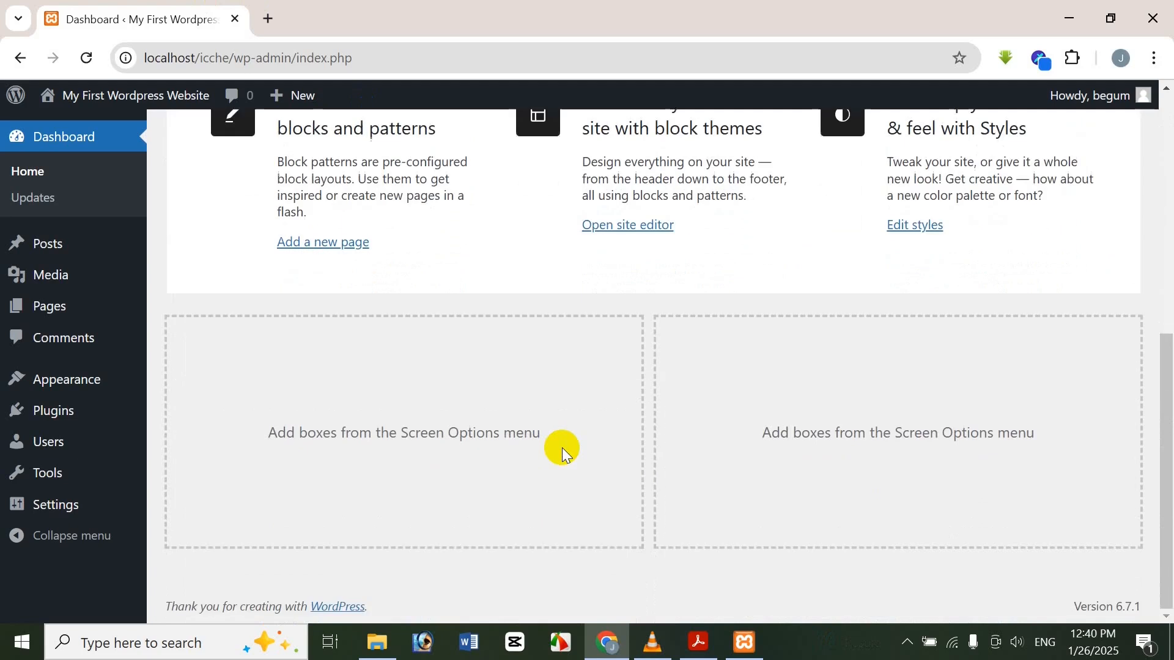
scroll(673, 432, "up", 6)
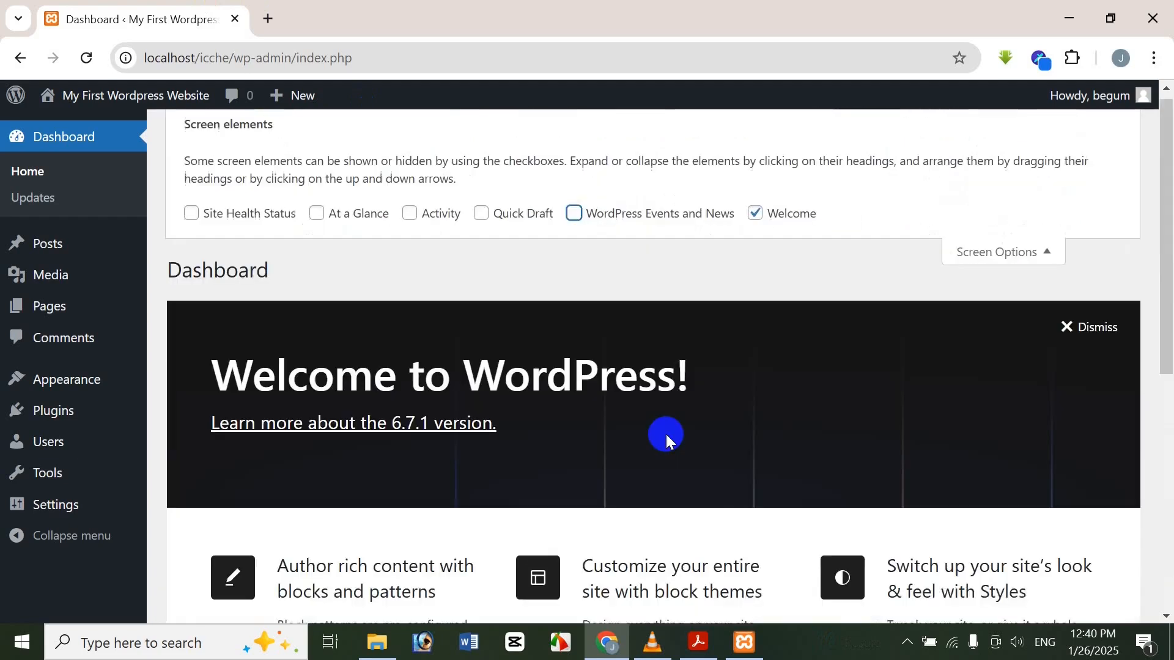
Re-enable Events and News, Activity, Site Health Status, Quick Draft and At a Glance.
left_click(573, 221)
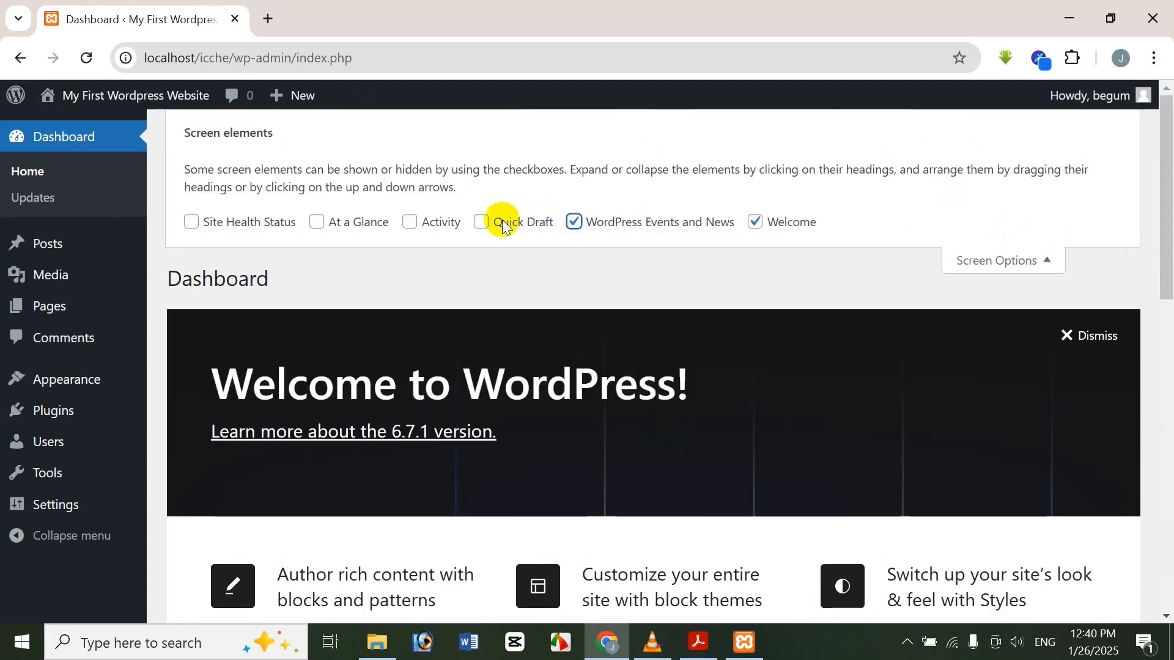
left_click(410, 222)
left_click(204, 222)
scroll(549, 340, "down", 10)
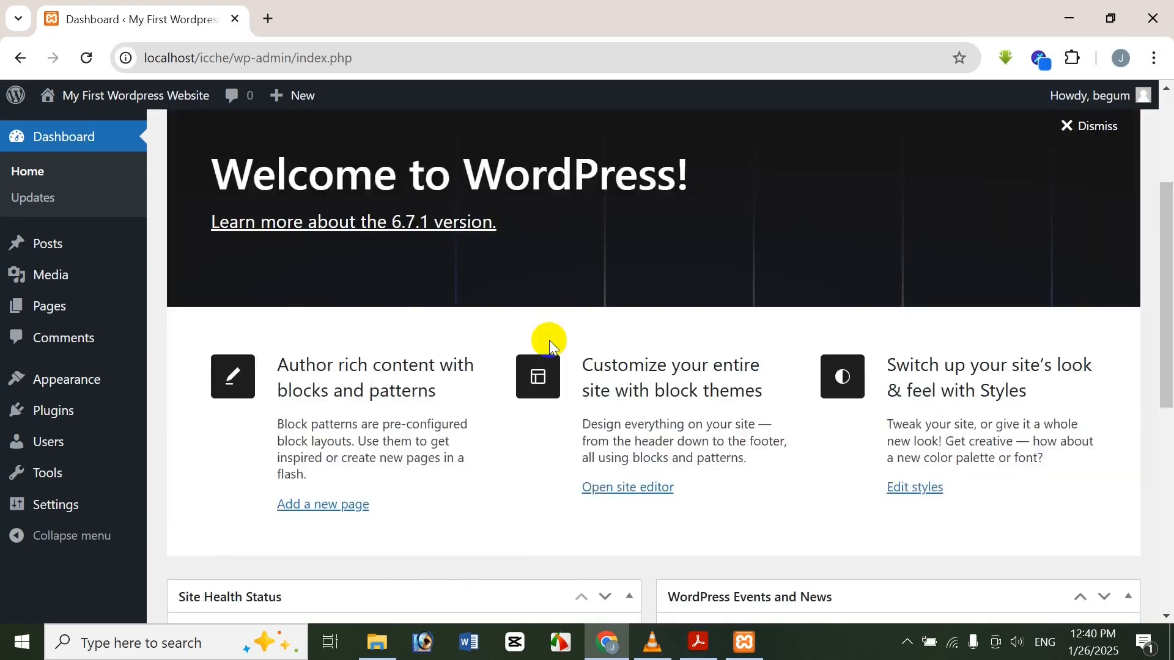
scroll(555, 465, "up", 10)
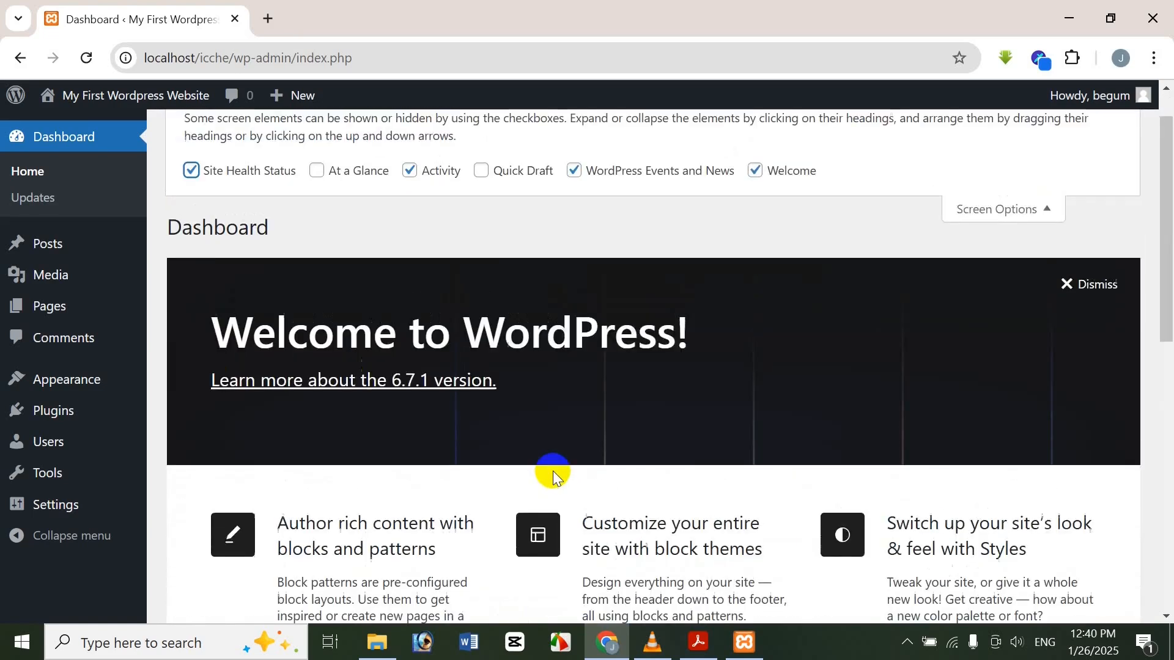
left_click(484, 231)
left_click(317, 228)
scroll(685, 335, "down", 5)
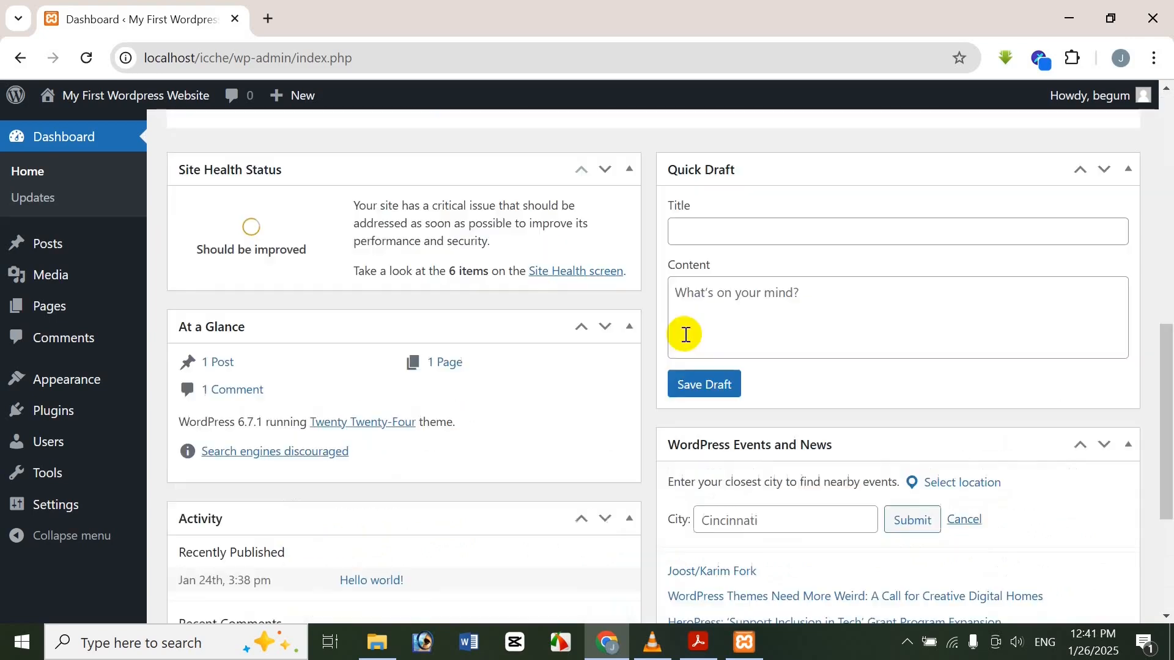
scroll(685, 334, "down", 5)
scroll(679, 362, "up", 10)
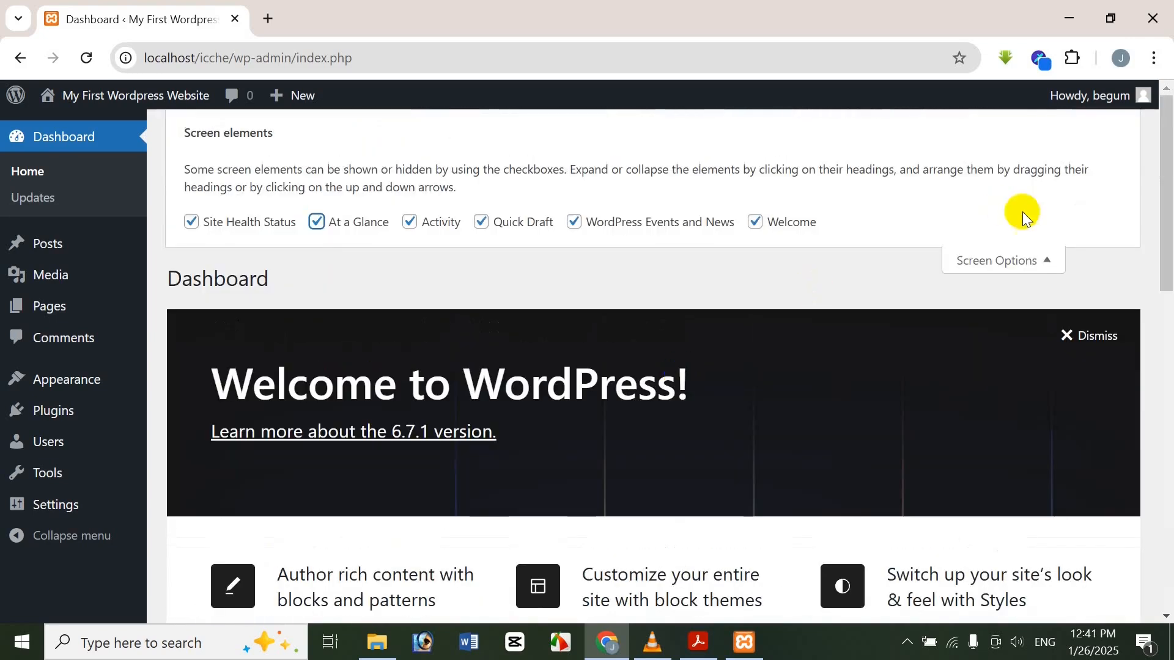
Close Screen Options, show and hide the dashboard Help panel, and reach Tools > Site Health.
left_click(1009, 263)
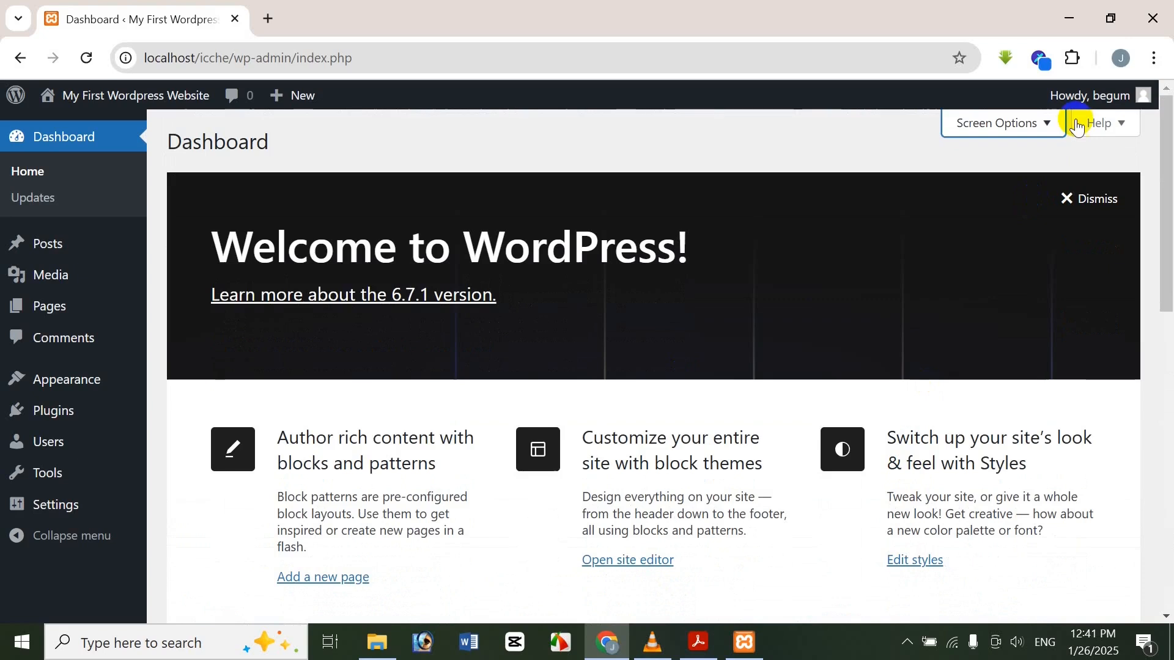
left_click(1121, 128)
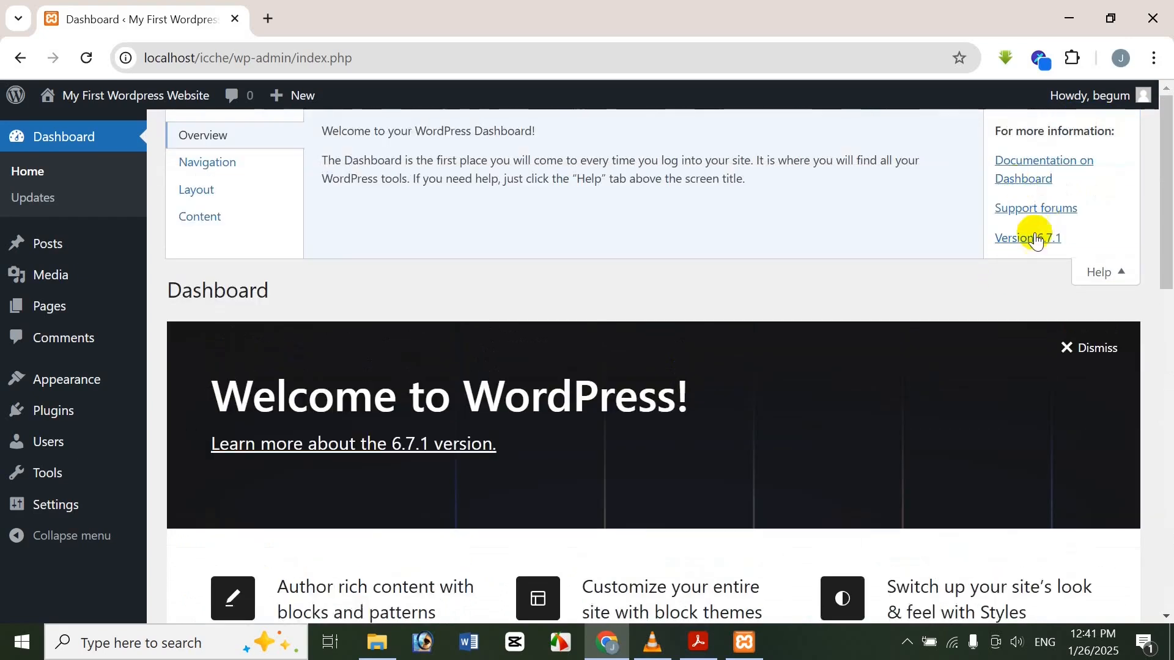
left_click(1121, 269)
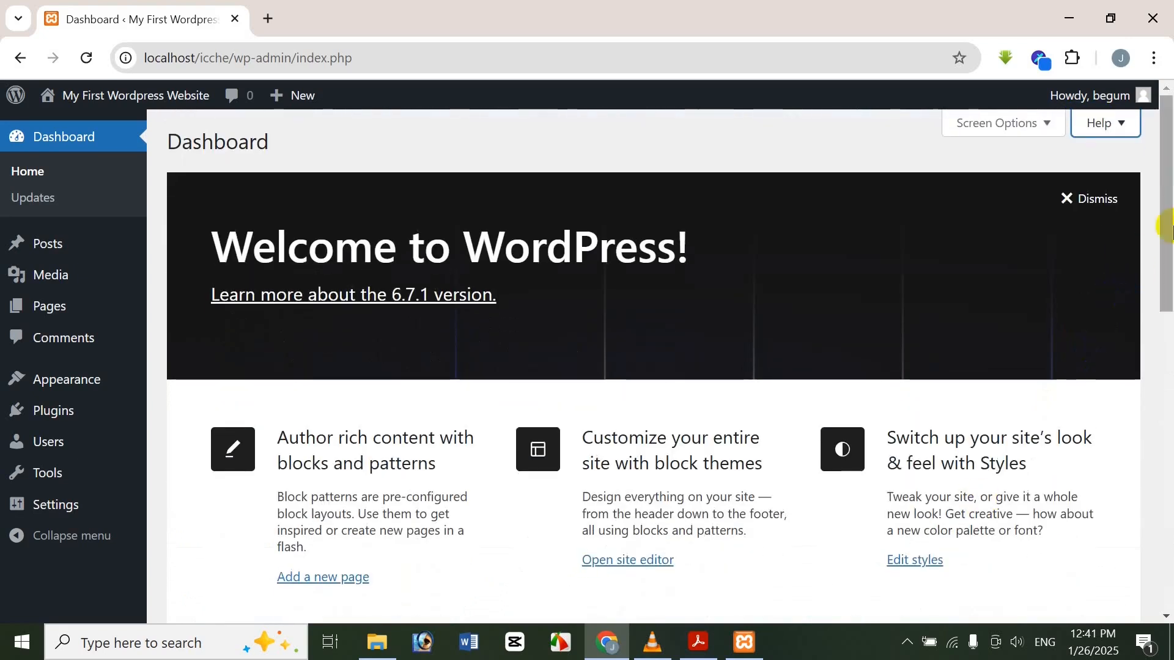
left_click_drag(1167, 191, 1165, 219)
mouse_move(1172, 302)
left_mouse_down()
mouse_move(1153, 438)
mouse_move(1140, 374)
mouse_move(1139, 456)
left_mouse_up()
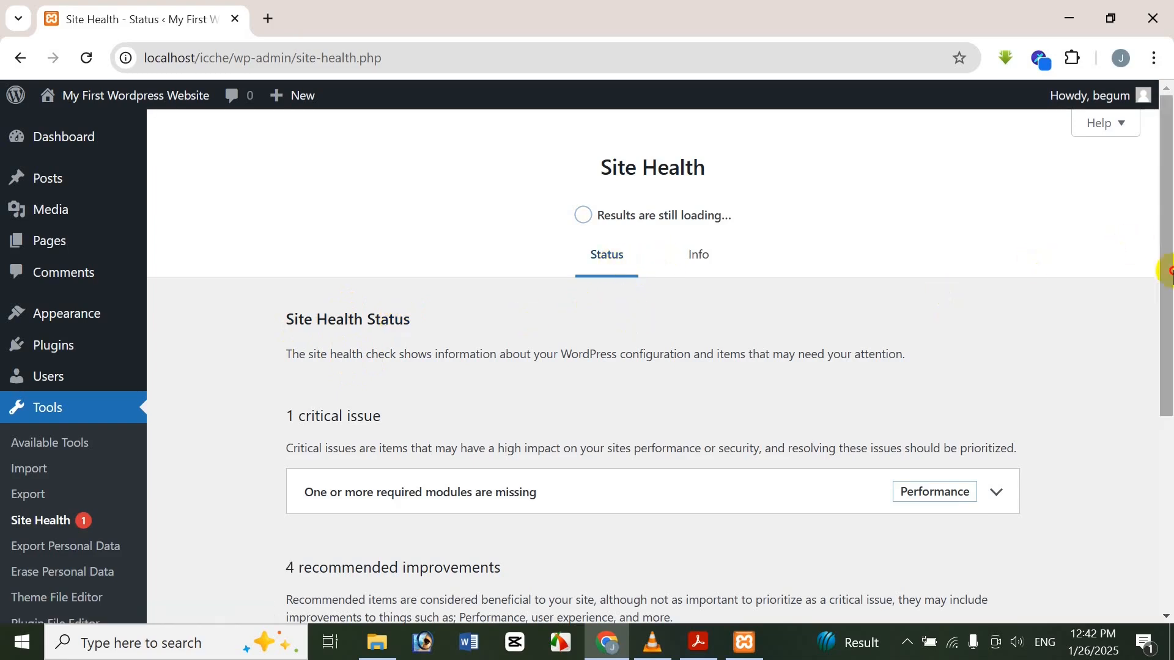
Expand and collapse the missing required modules issue and the page cache recommendation.
left_click_drag(1166, 264, 1166, 308)
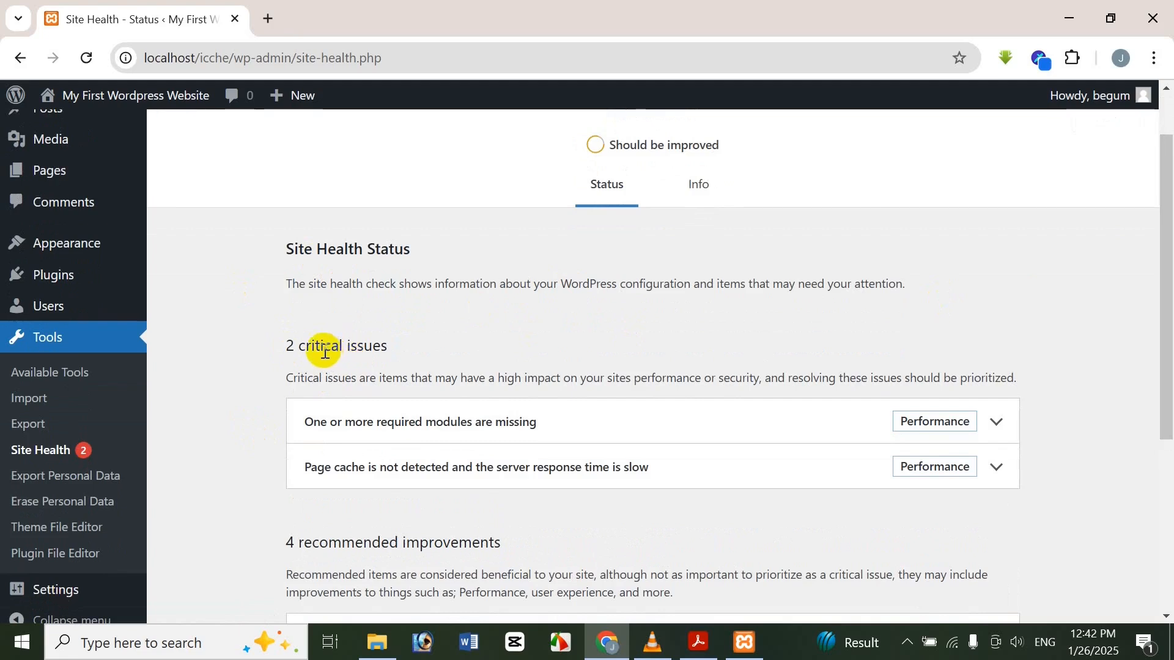
left_click_drag(1165, 296, 1168, 337)
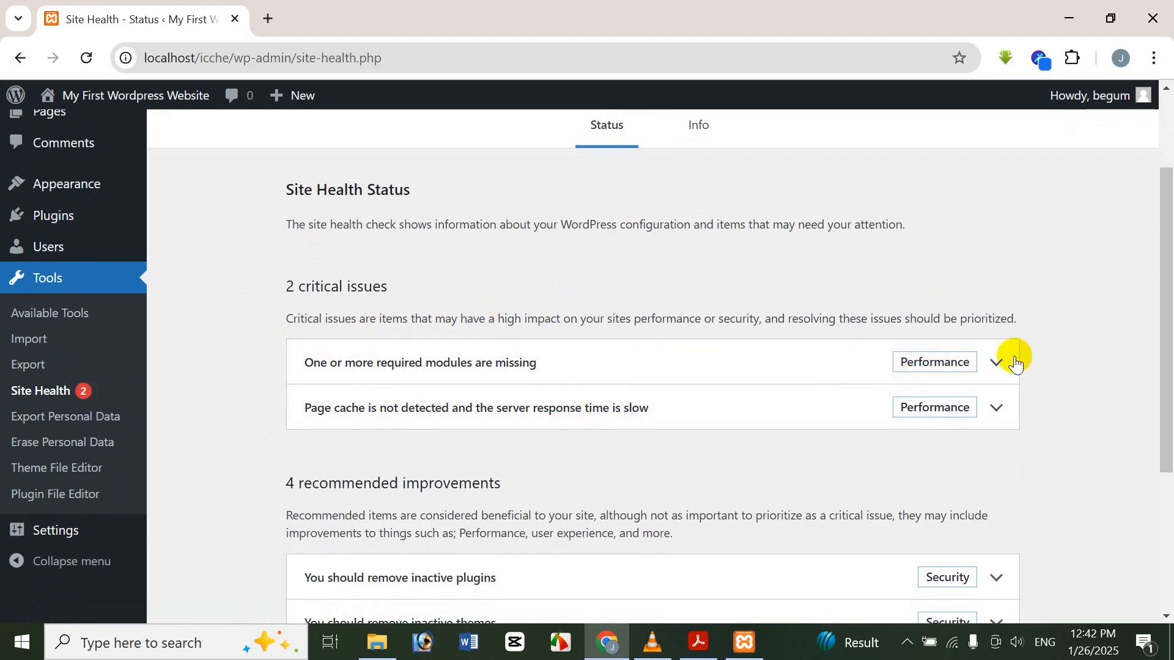
left_click(989, 364)
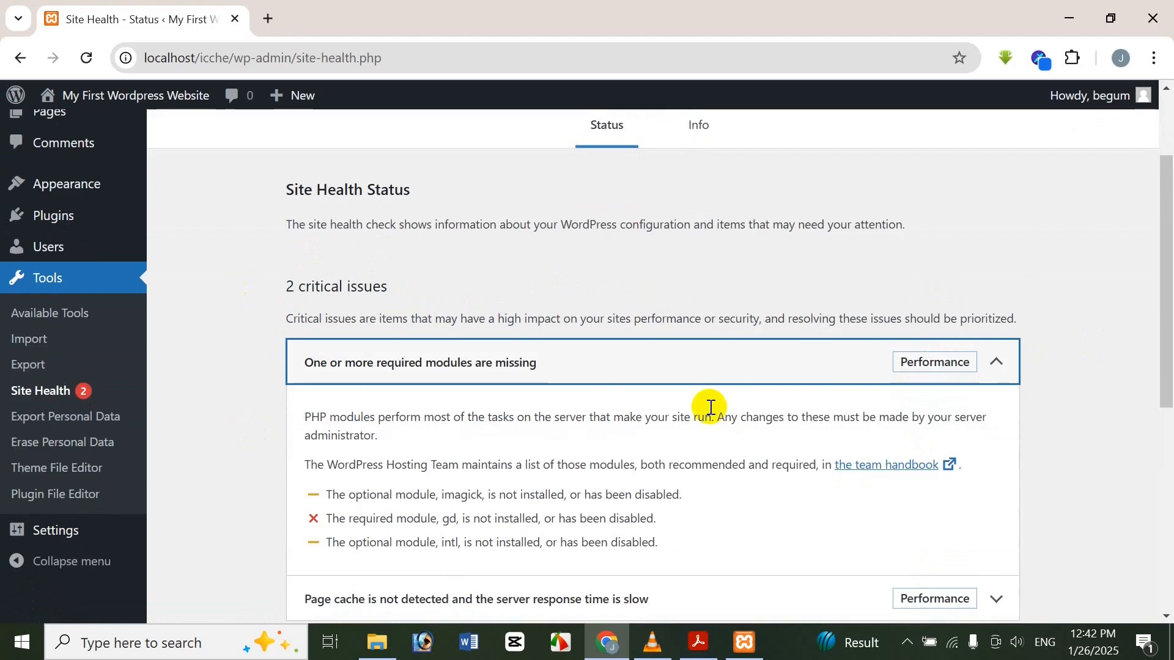
scroll(703, 408, "down", 4)
scroll(701, 410, "up", 3)
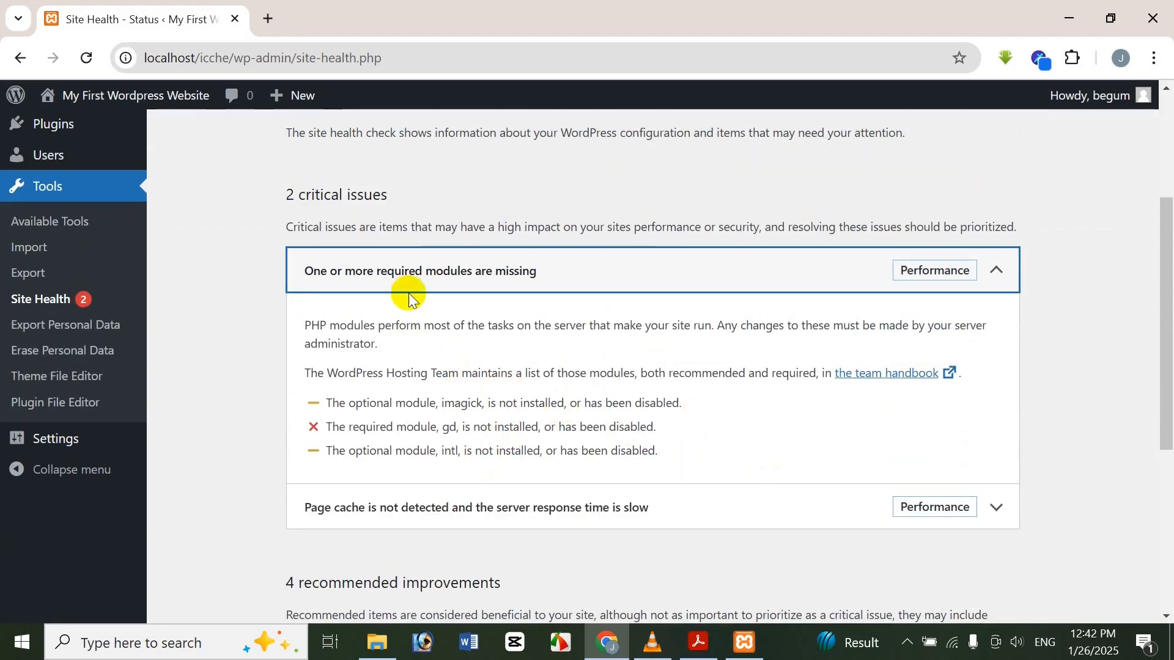
left_click(949, 283)
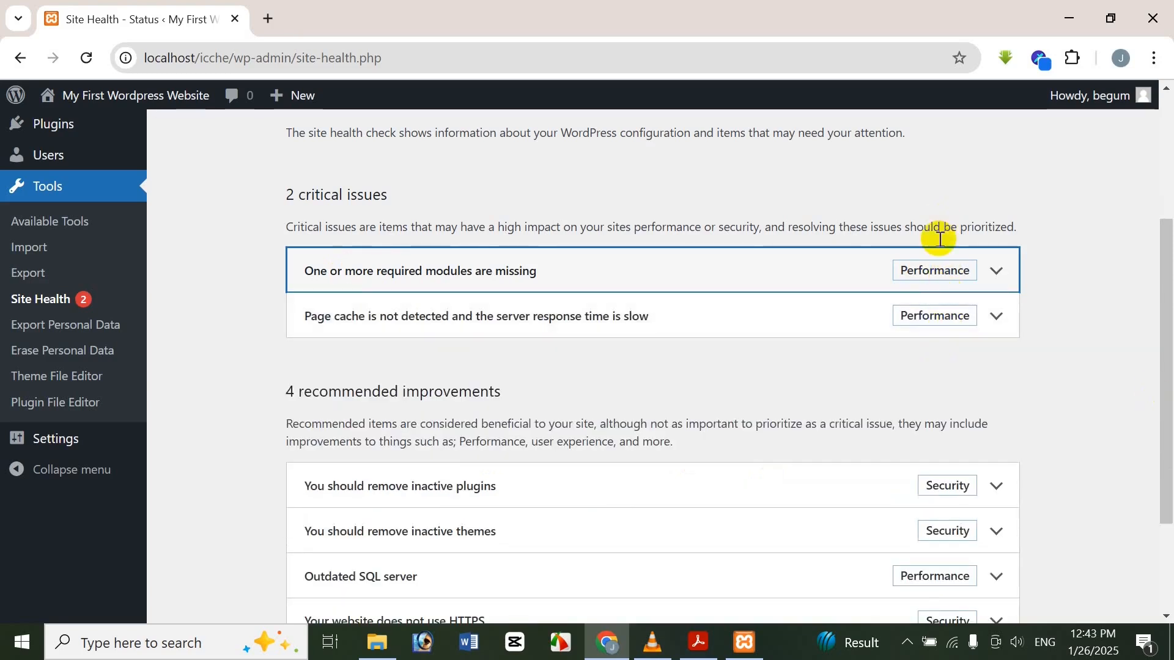
left_click(965, 315)
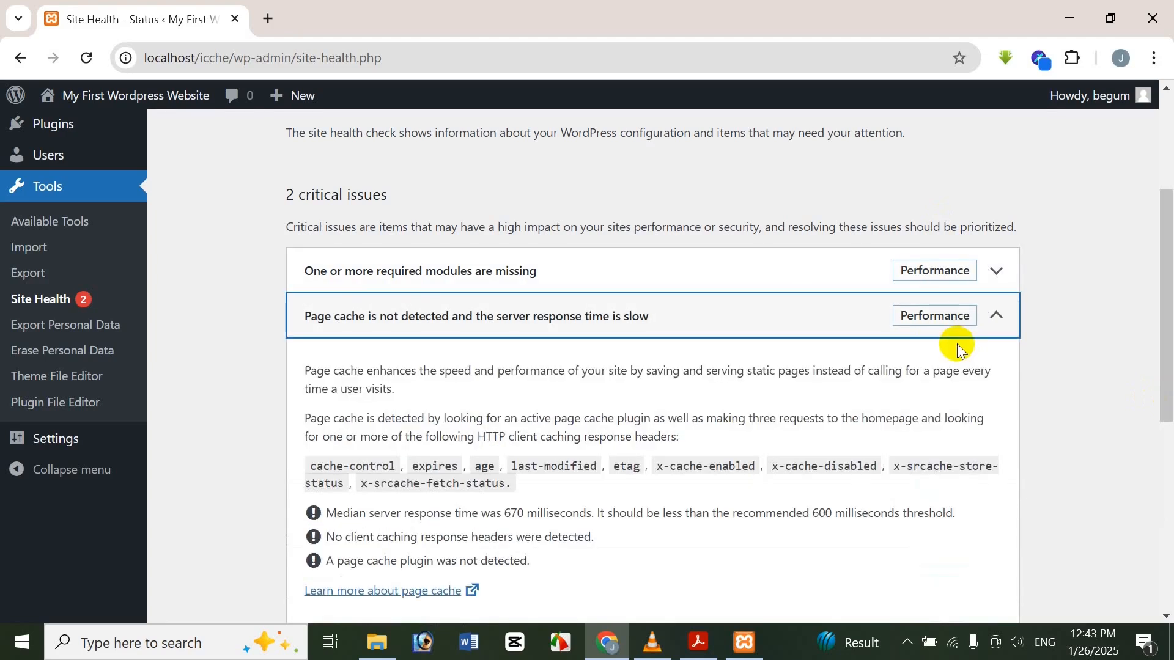
scroll(835, 353, "down", 3)
scroll(837, 361, "up", 3)
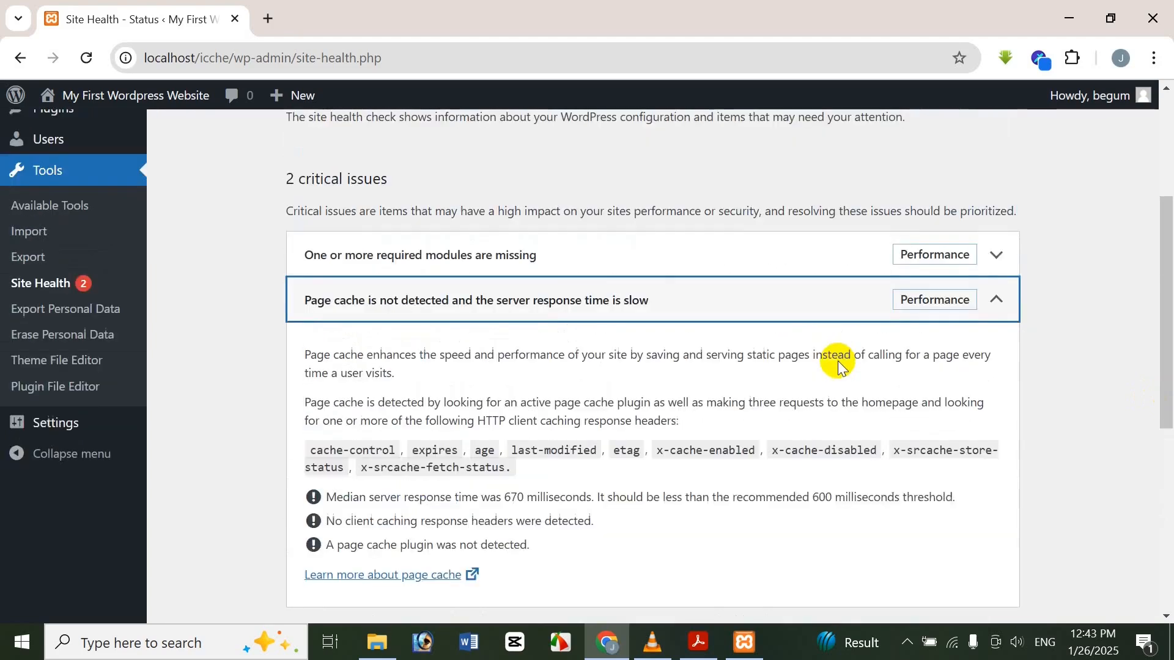
left_click(909, 317)
Expand and collapse the inactive plugins recommendation.
left_click_drag(1164, 243, 1161, 354)
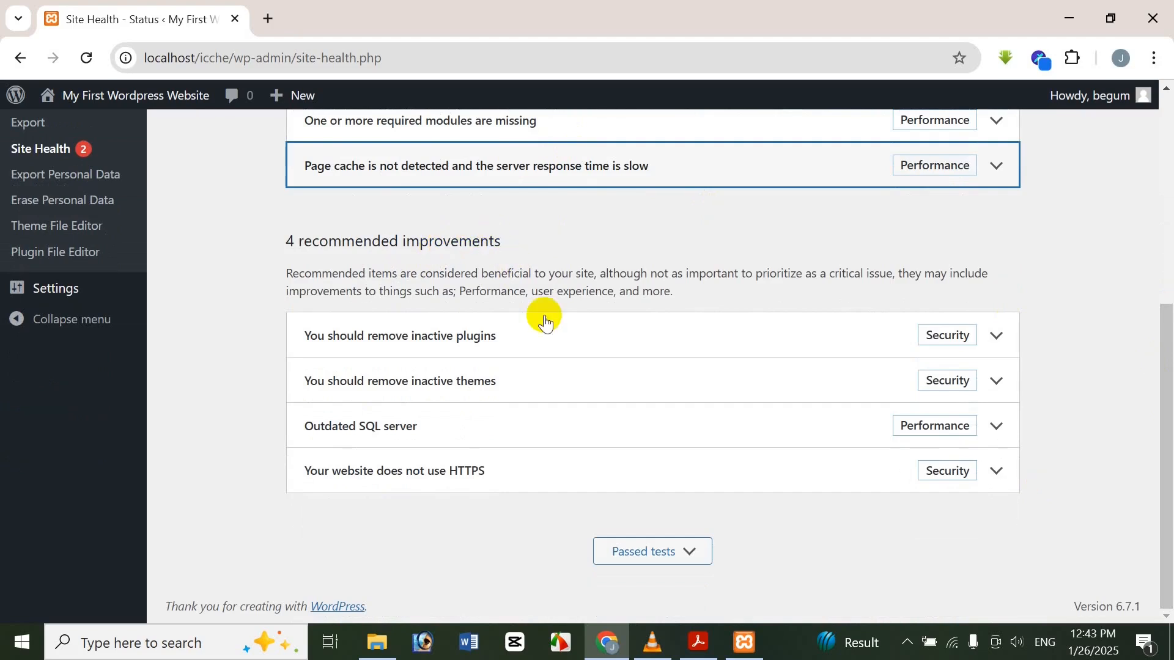
mouse_move(1160, 403)
left_mouse_down()
mouse_move(1166, 376)
mouse_move(1158, 393)
left_mouse_up()
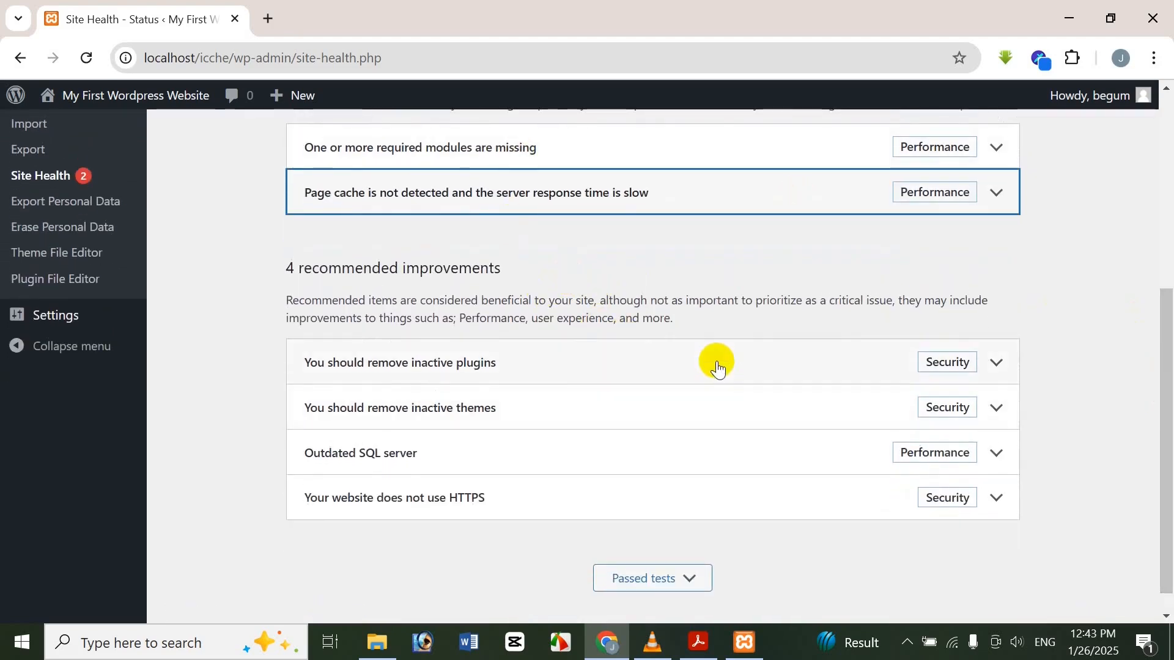
left_click(835, 368)
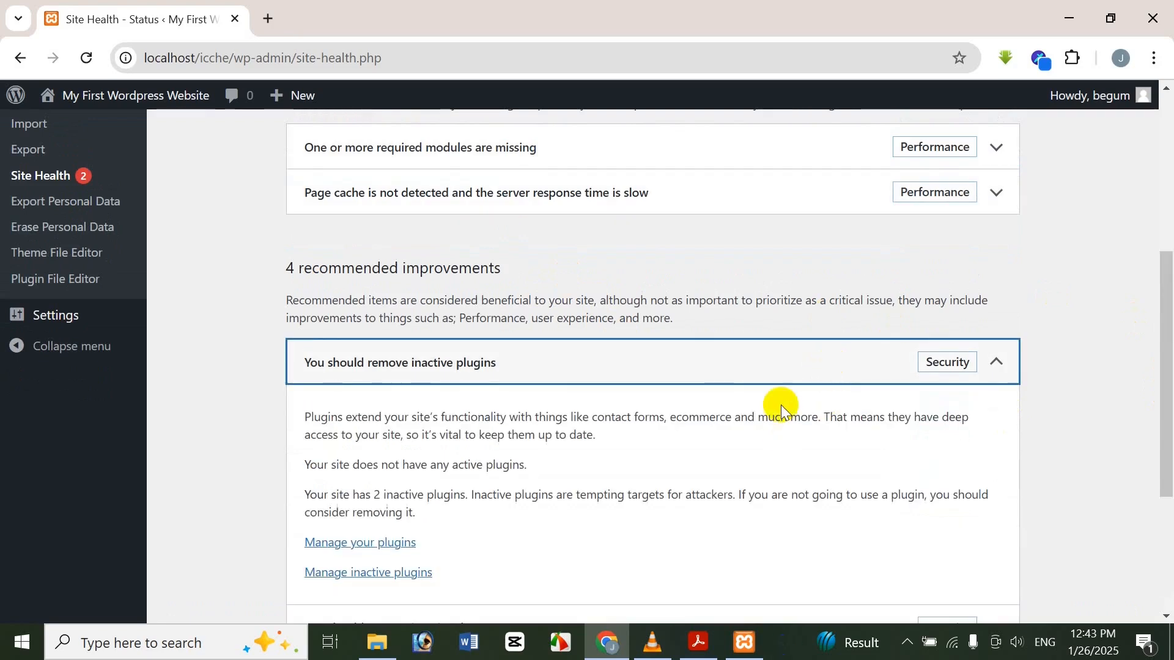
scroll(778, 428, "down", 4)
scroll(778, 446, "up", 4)
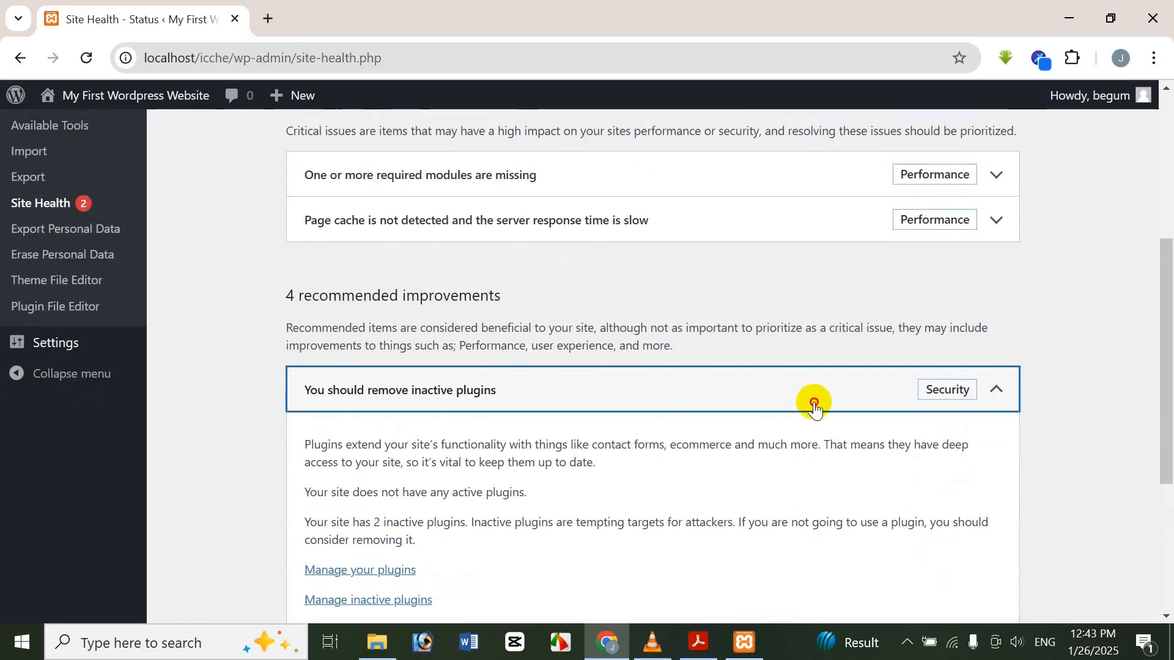
left_click(816, 406)
Reload Site Health so the check reruns, now listing 1 critical issue and 3 recommendations.
mouse_move(1166, 428)
left_mouse_down()
mouse_move(1168, 511)
mouse_move(1142, 255)
left_mouse_up()
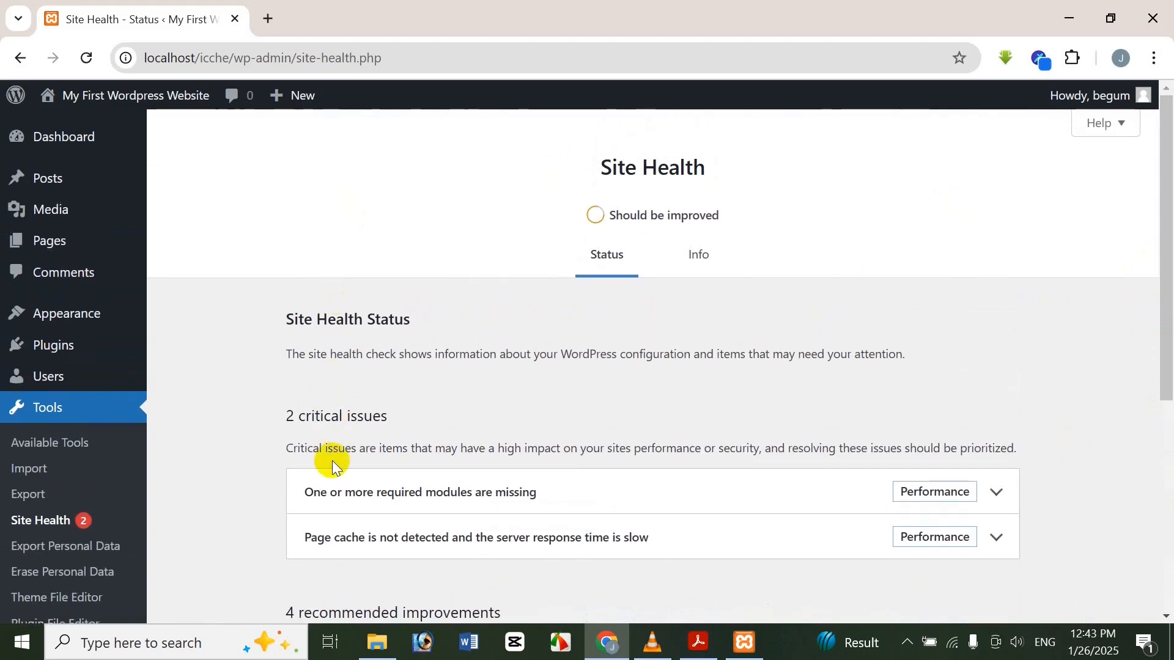
left_click(82, 520)
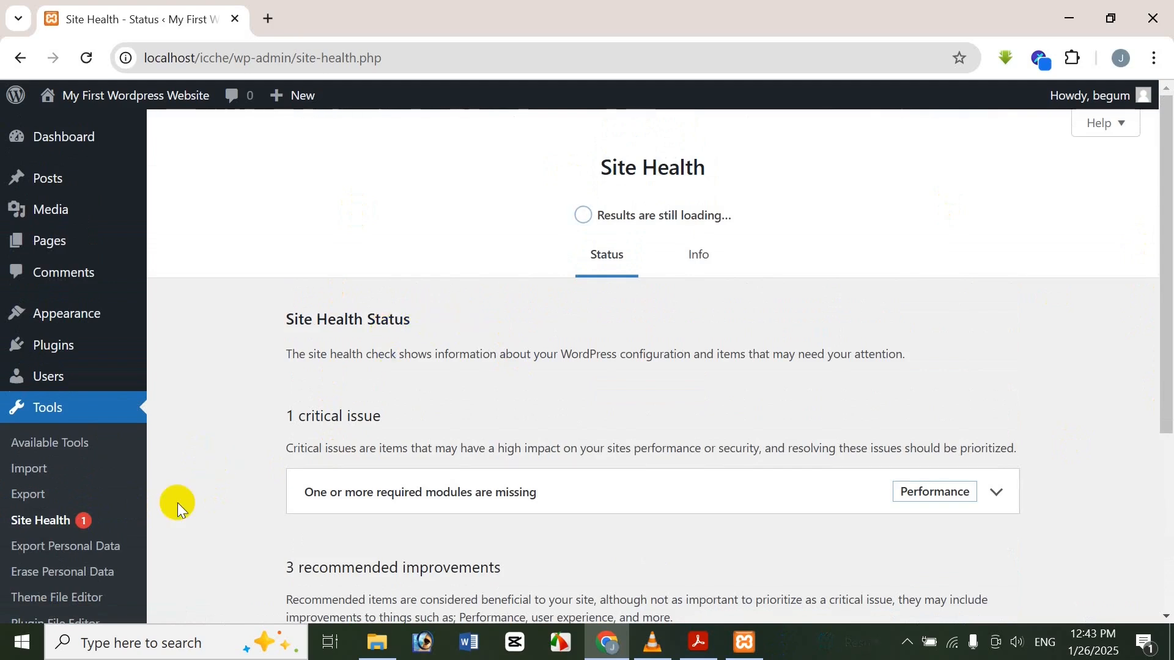
scroll(768, 443, "down", 1)
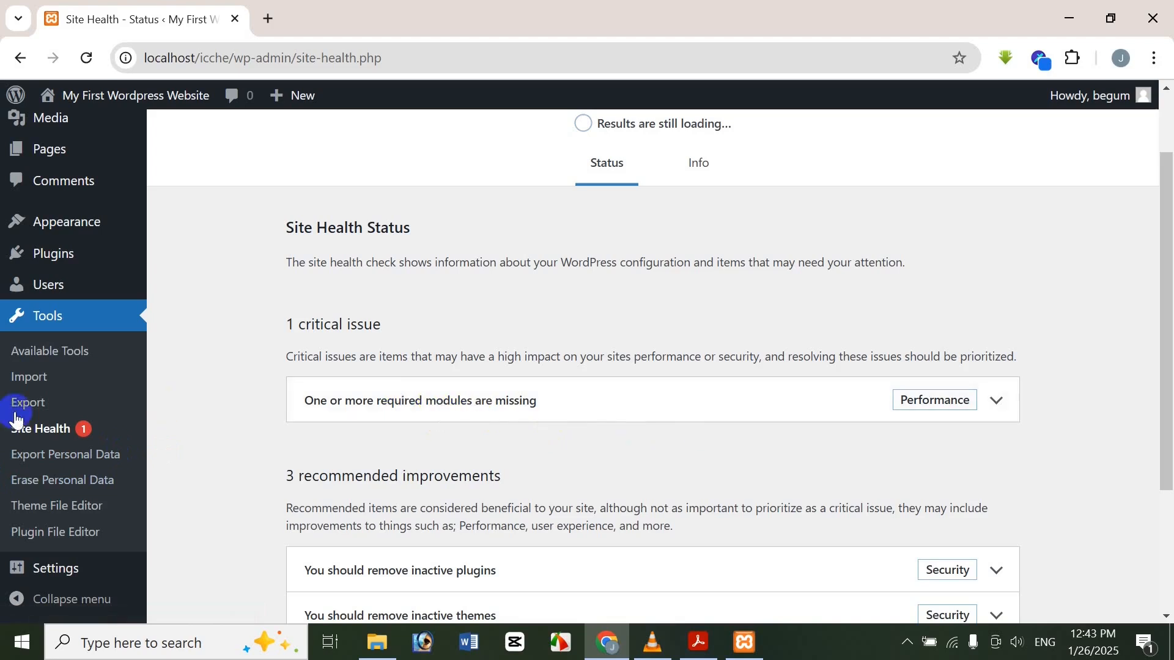
left_click(120, 533)
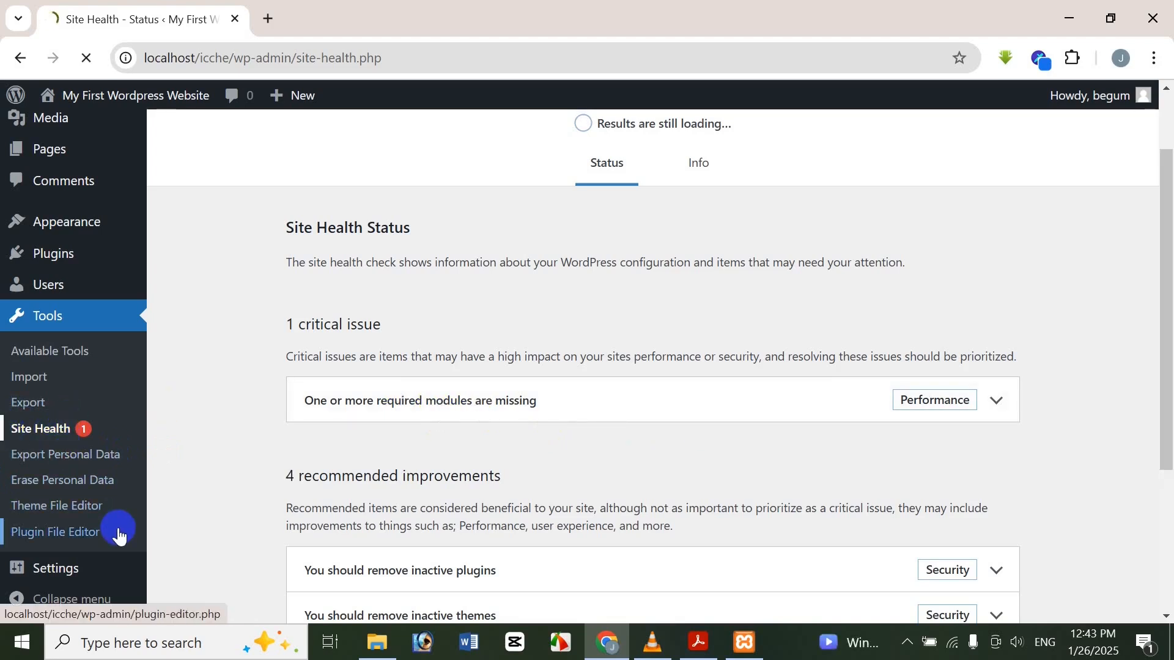
left_click(49, 428)
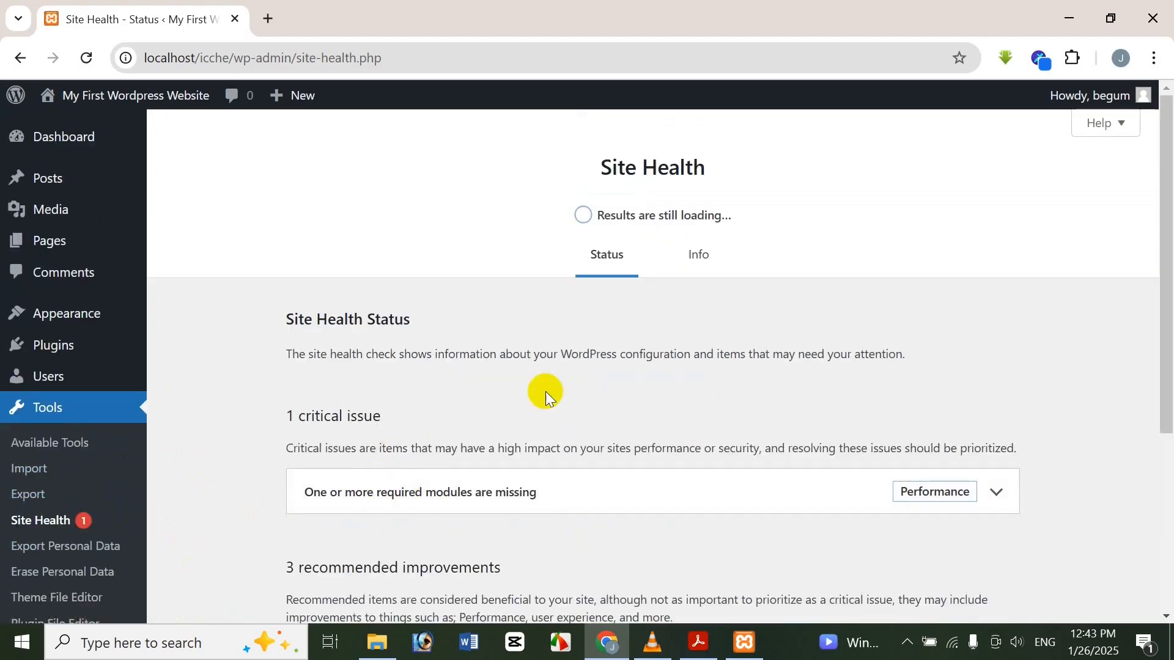
left_click_drag(1166, 290, 1164, 256)
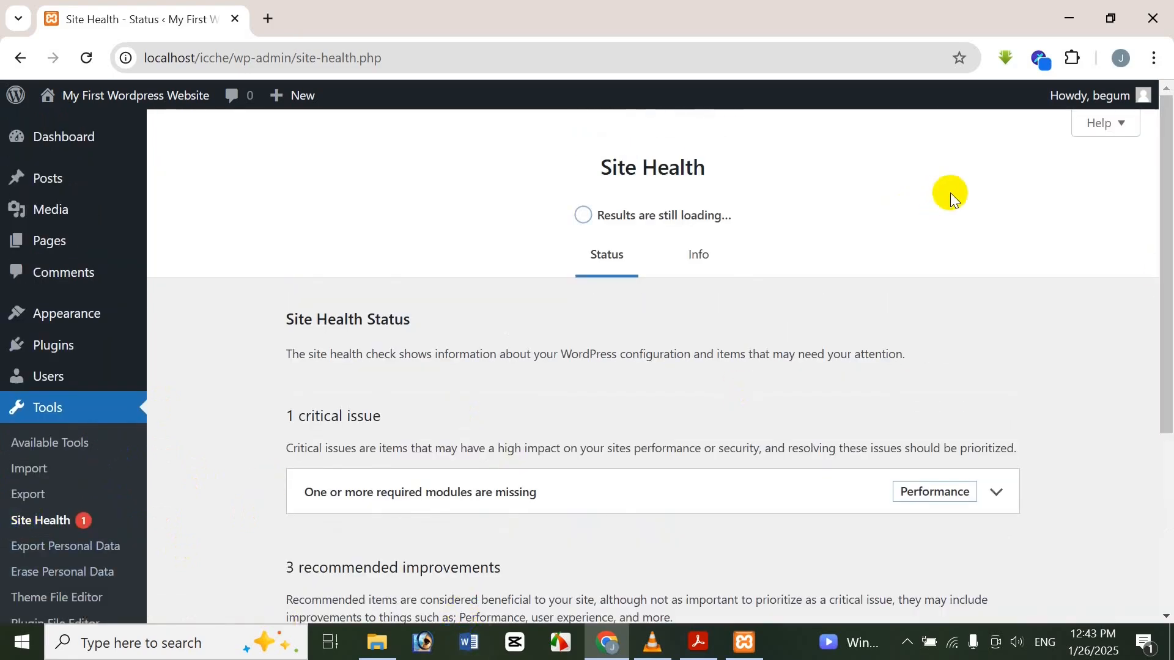
mouse_move(1166, 253)
left_mouse_down()
mouse_move(1166, 475)
mouse_move(1163, 255)
left_mouse_up()
Switch to the Info tab and expand the WordPress section showing version 6.7.1 and en_US language.
left_click(691, 254)
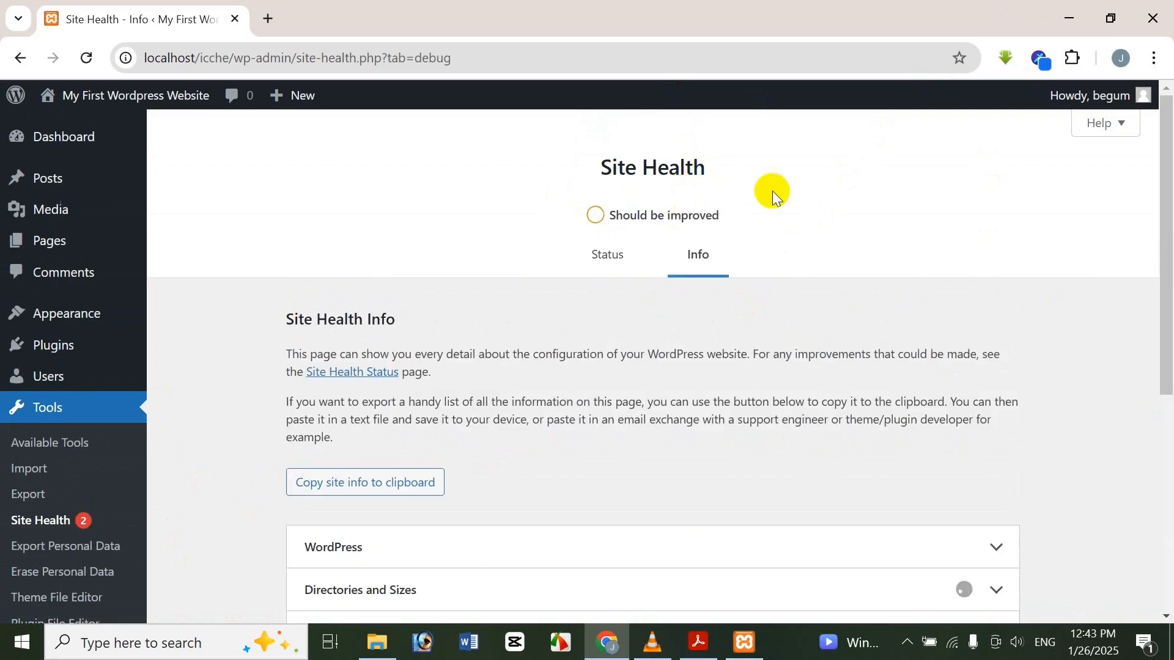
scroll(1159, 275, "down", 2)
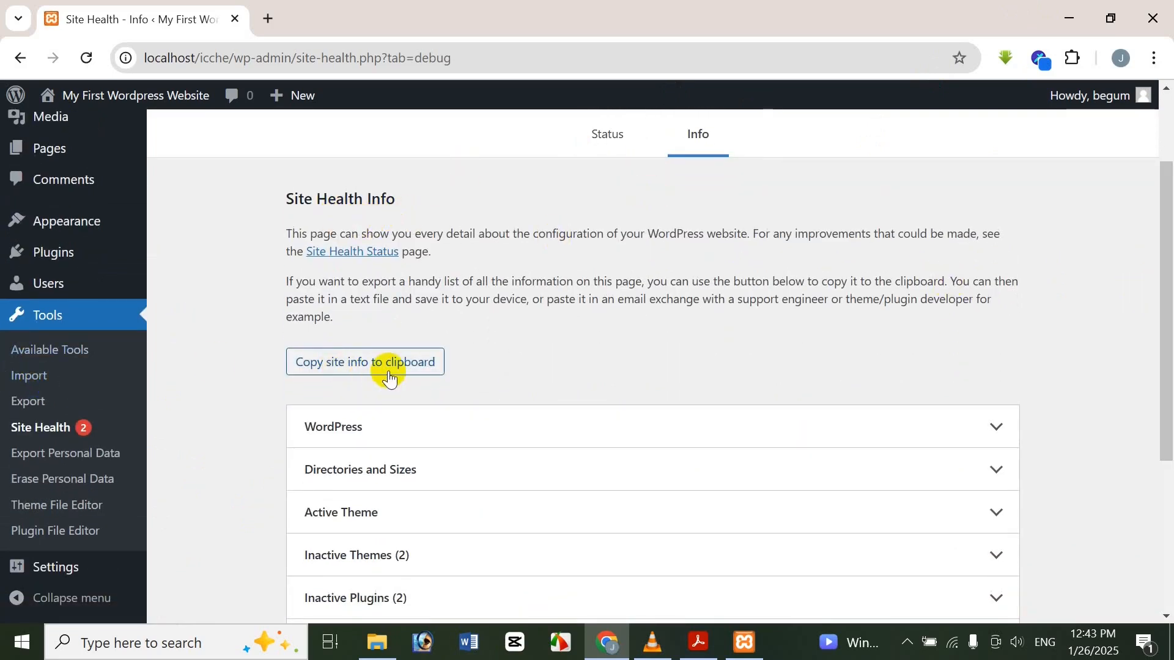
scroll(1158, 293, "down", 2)
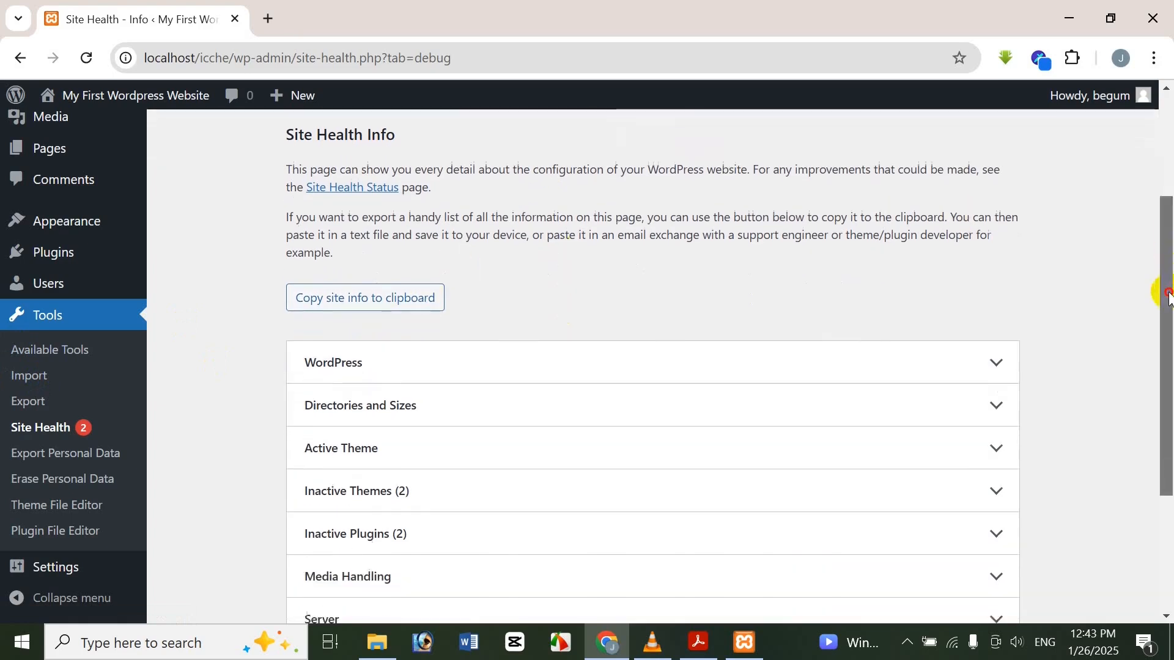
scroll(1153, 349, "down", 2)
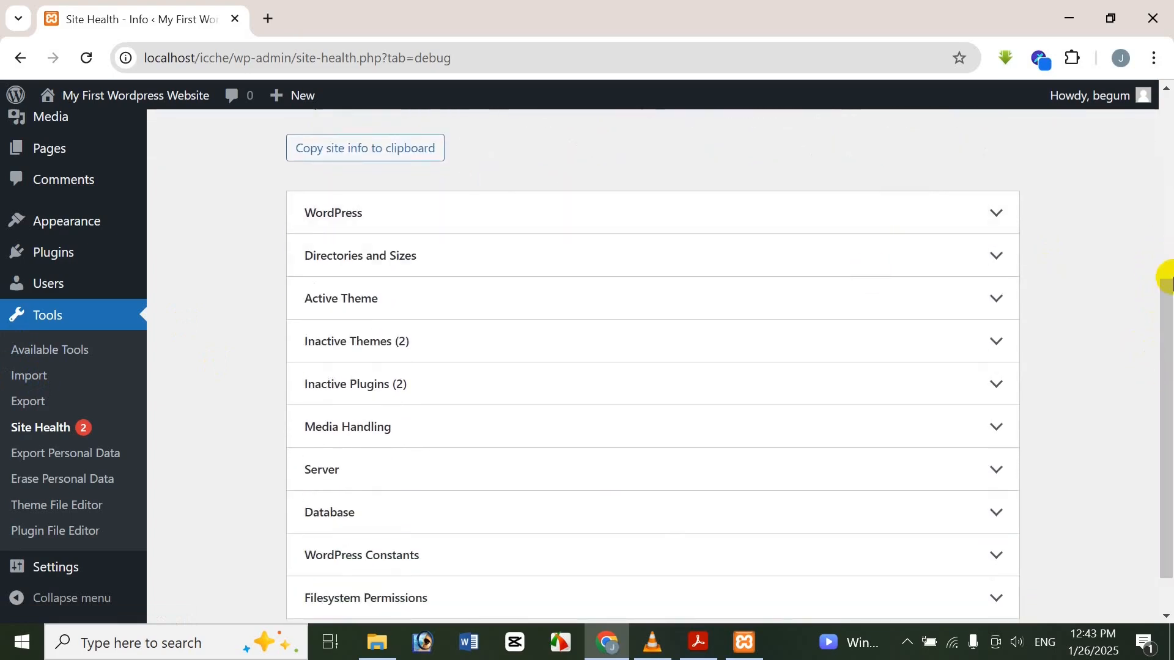
scroll(1152, 428, "down", 1)
scroll(1096, 339, "up", 5)
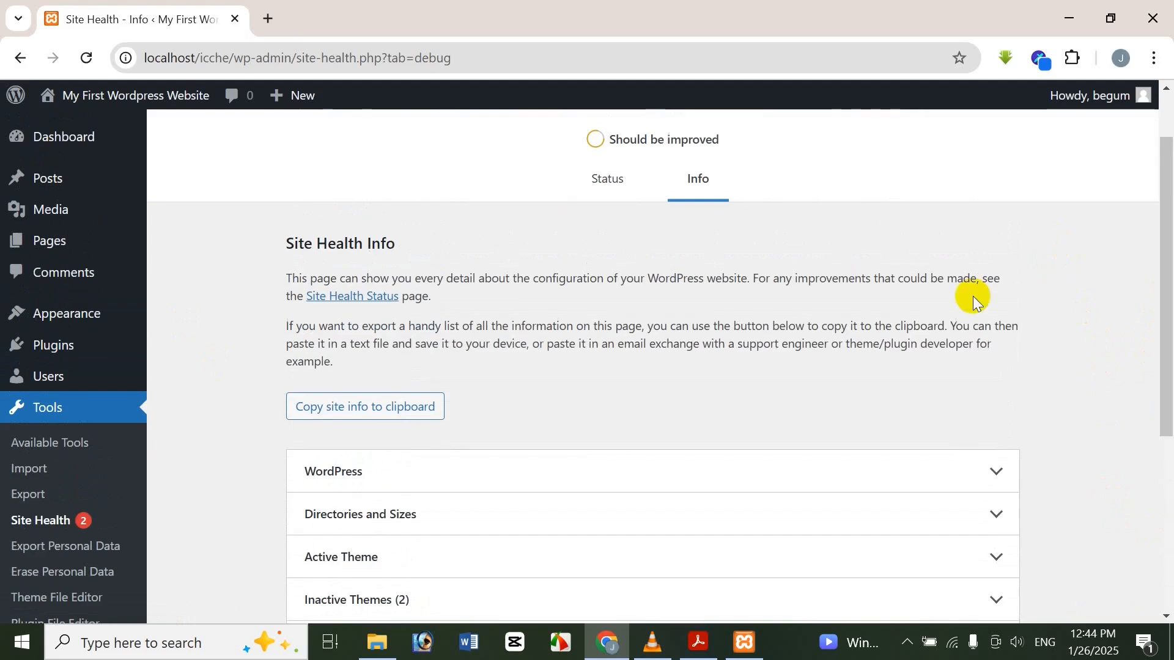
left_click(998, 485)
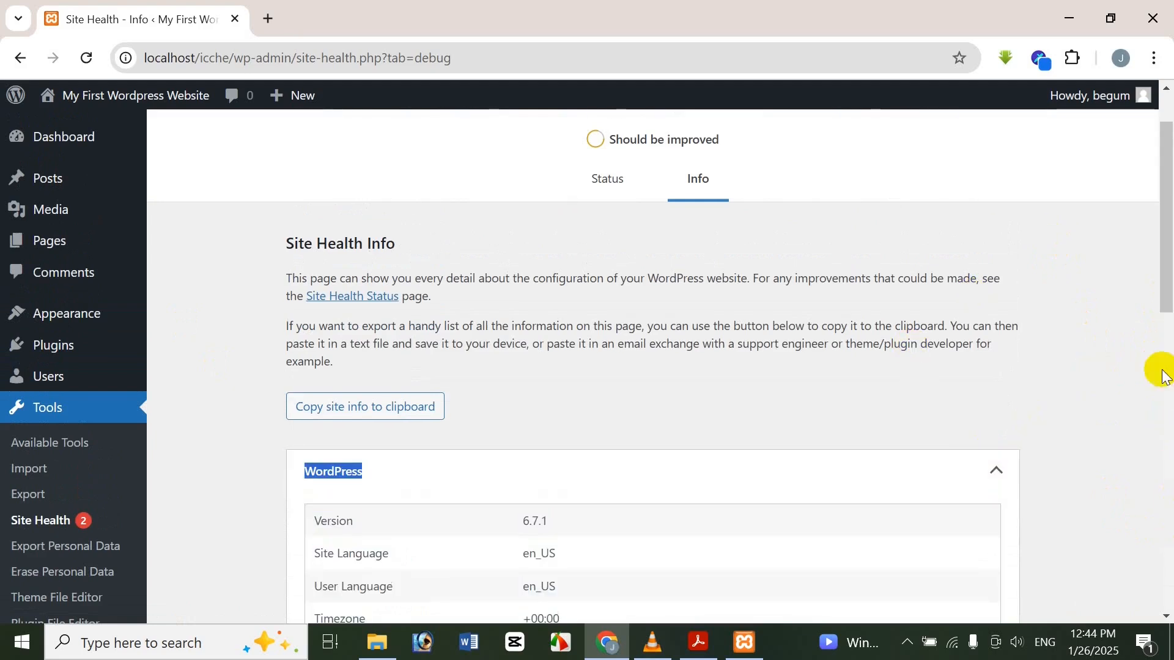
mouse_move(1164, 273)
left_mouse_down()
mouse_move(1158, 466)
mouse_move(1131, 246)
left_mouse_up()
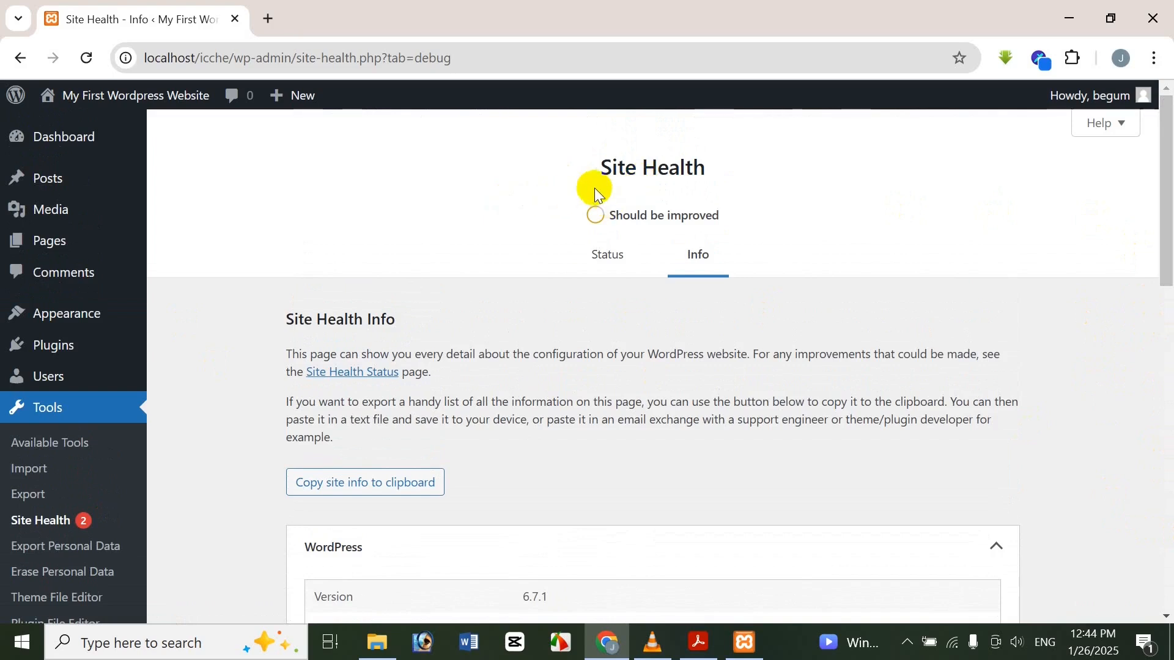
left_click(76, 142)
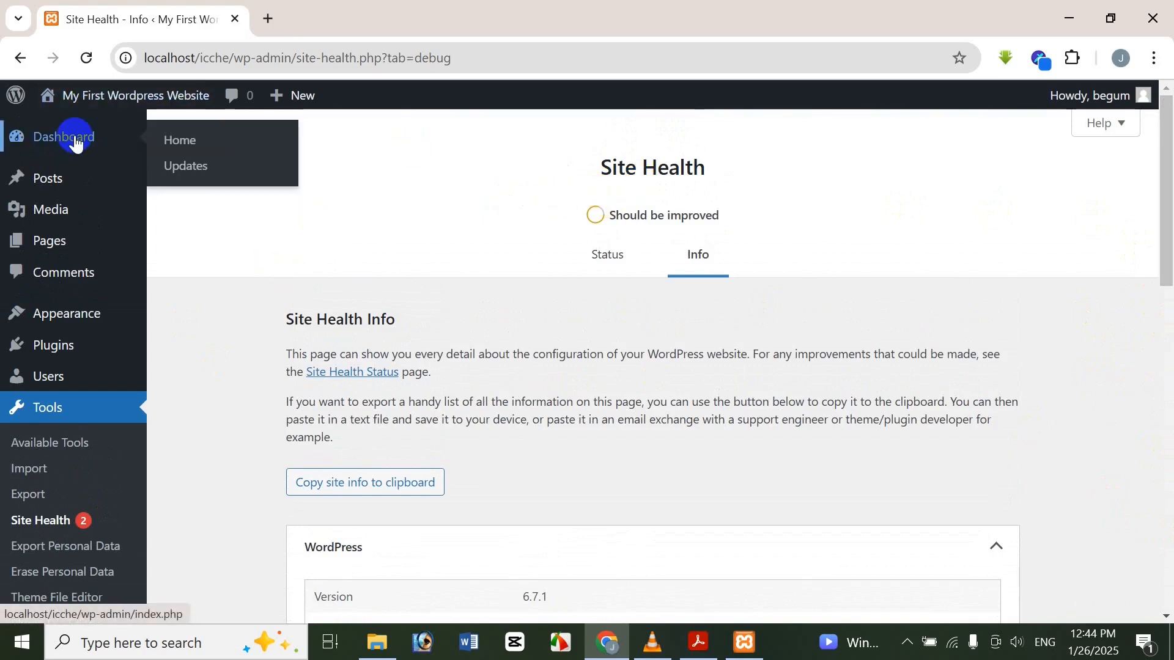
Go to Dashboard Home and scroll through Site Health Status, At a Glance and Activity widgets.
left_click(180, 150)
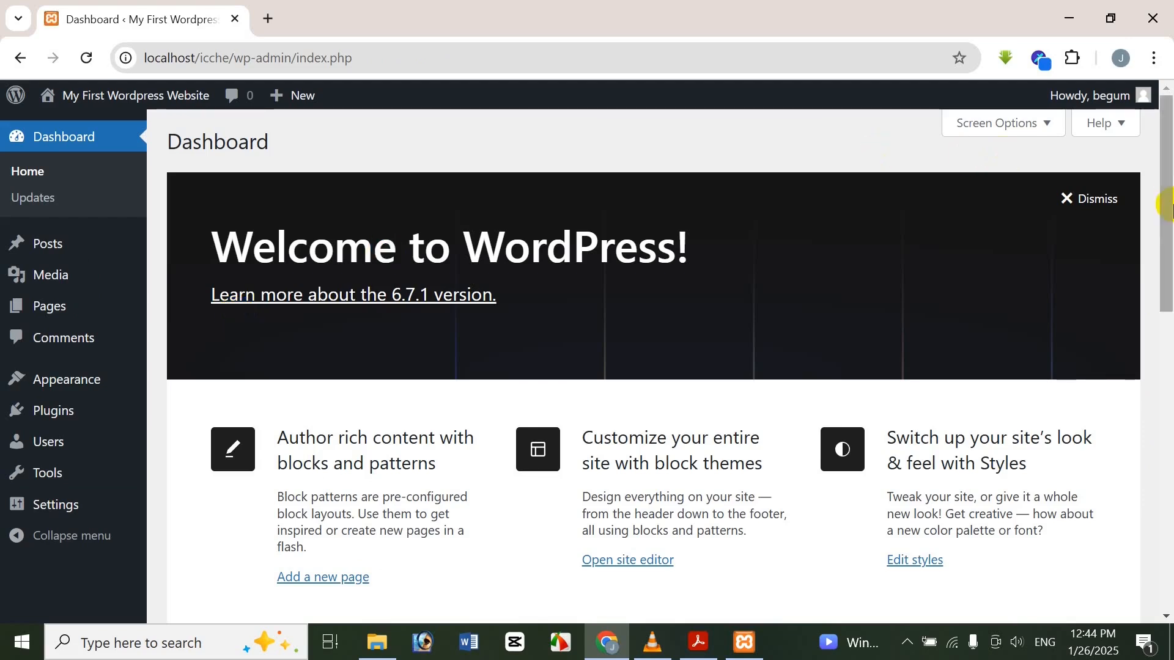
left_click_drag(1160, 218, 1135, 343)
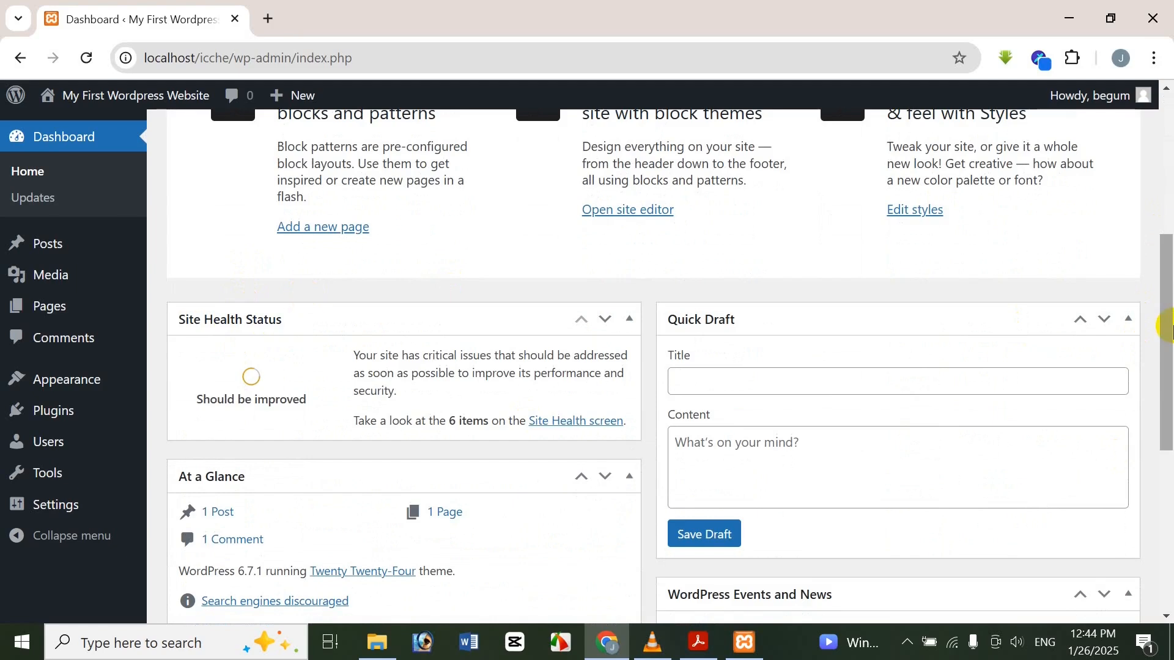
left_click_drag(1165, 315, 1169, 374)
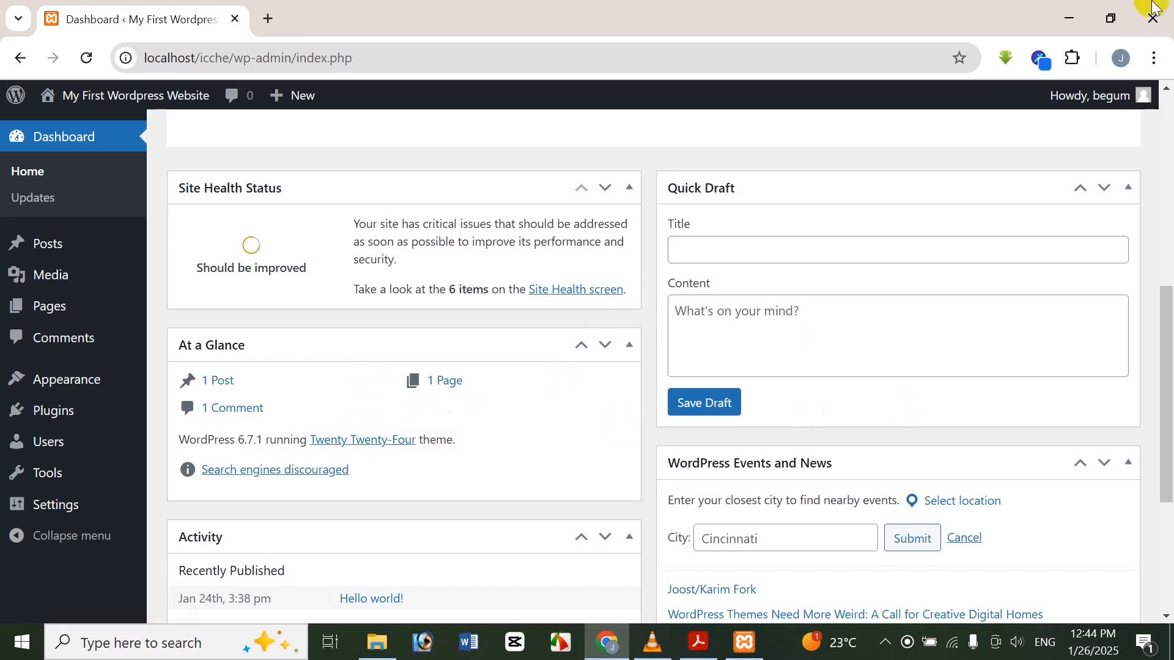
left_click_drag(1160, 369, 1164, 318)
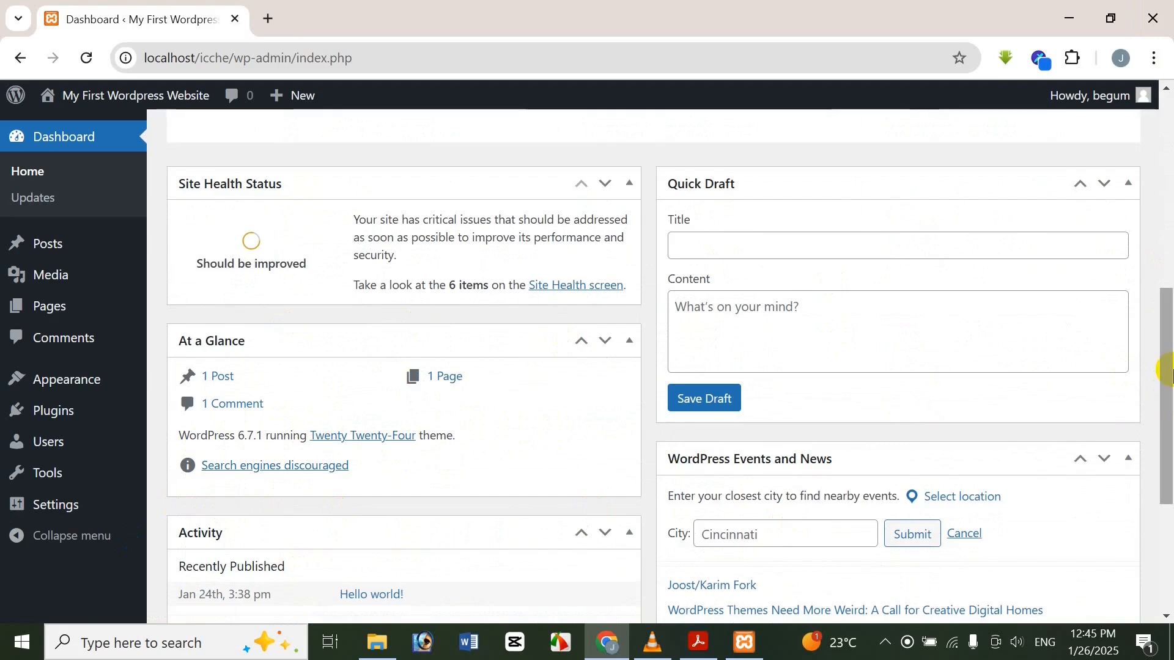
left_click_drag(1168, 372, 1162, 477)
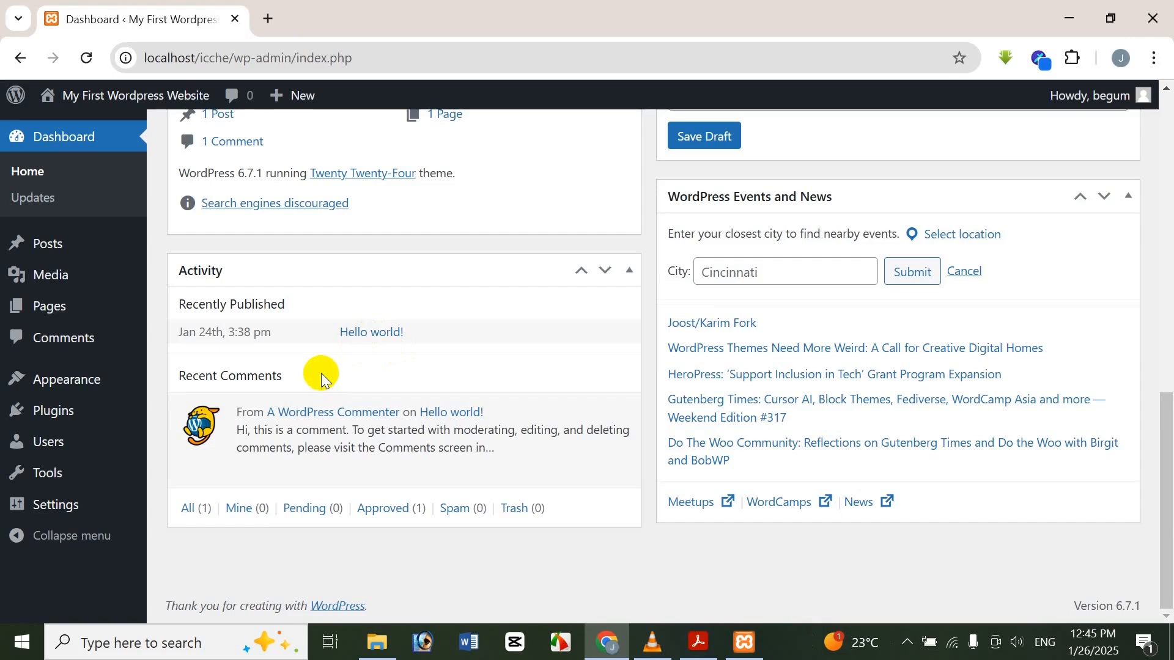
mouse_move(283, 432)
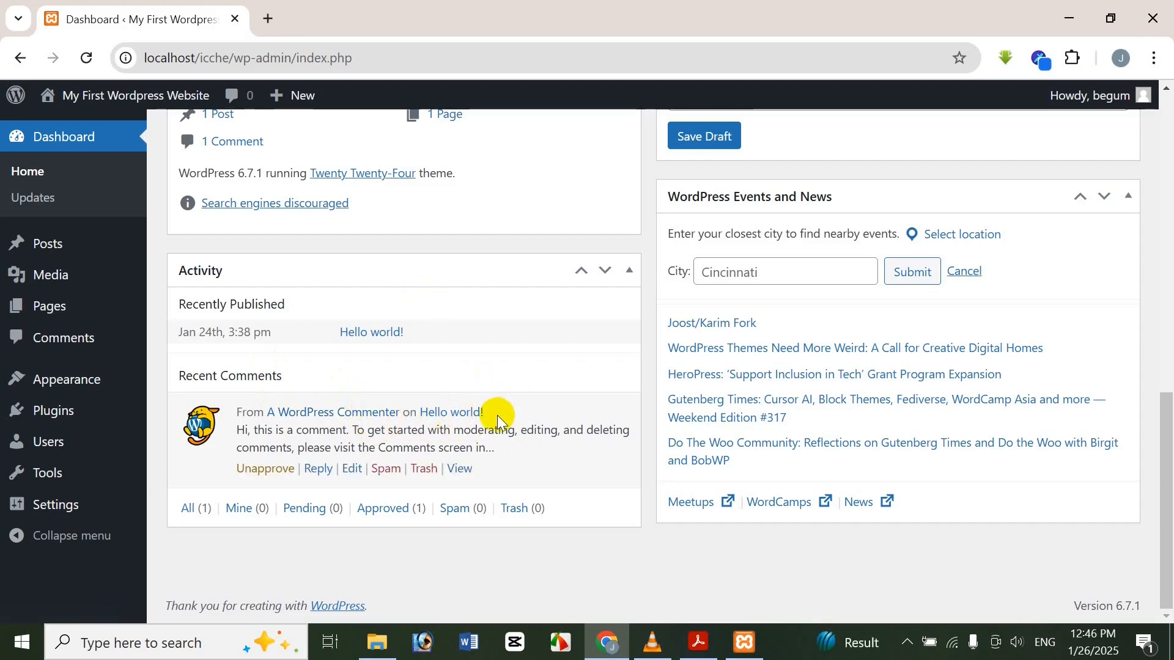
left_click_drag(1169, 477, 1171, 306)
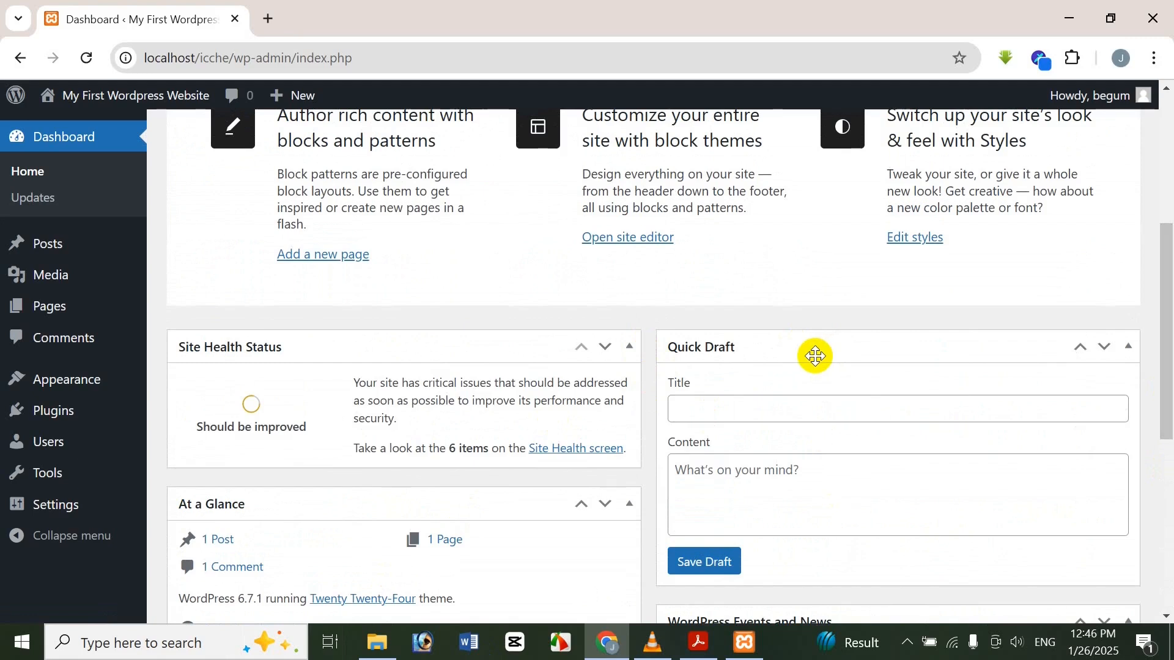
left_click(750, 415)
left_click(741, 469)
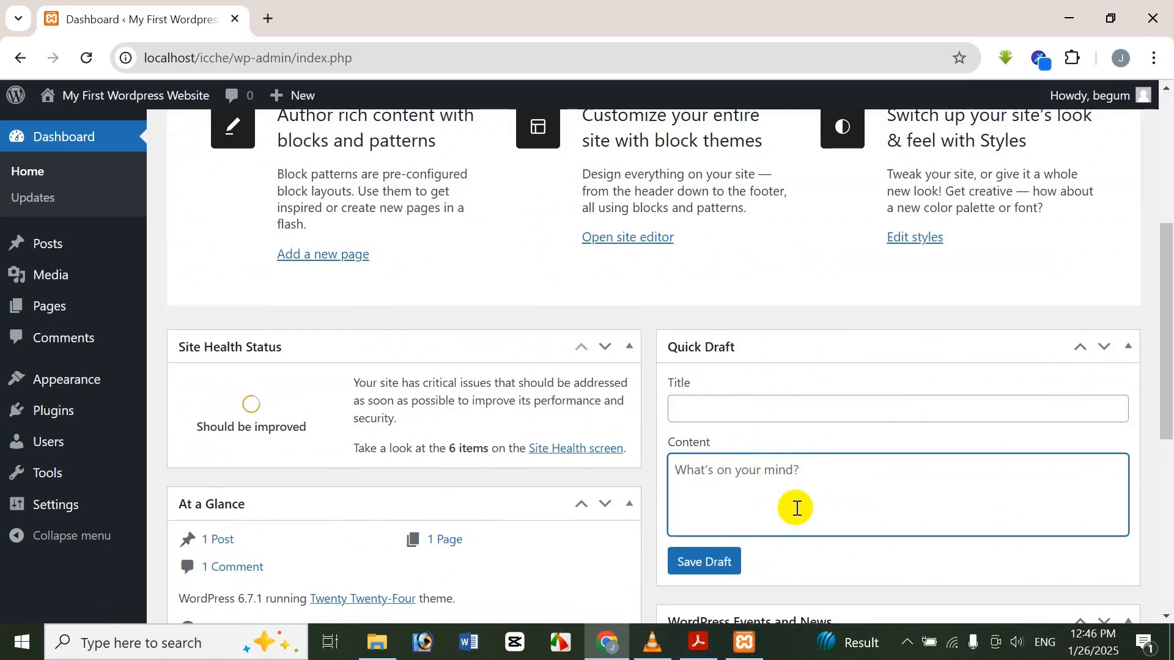
left_click(1151, 487)
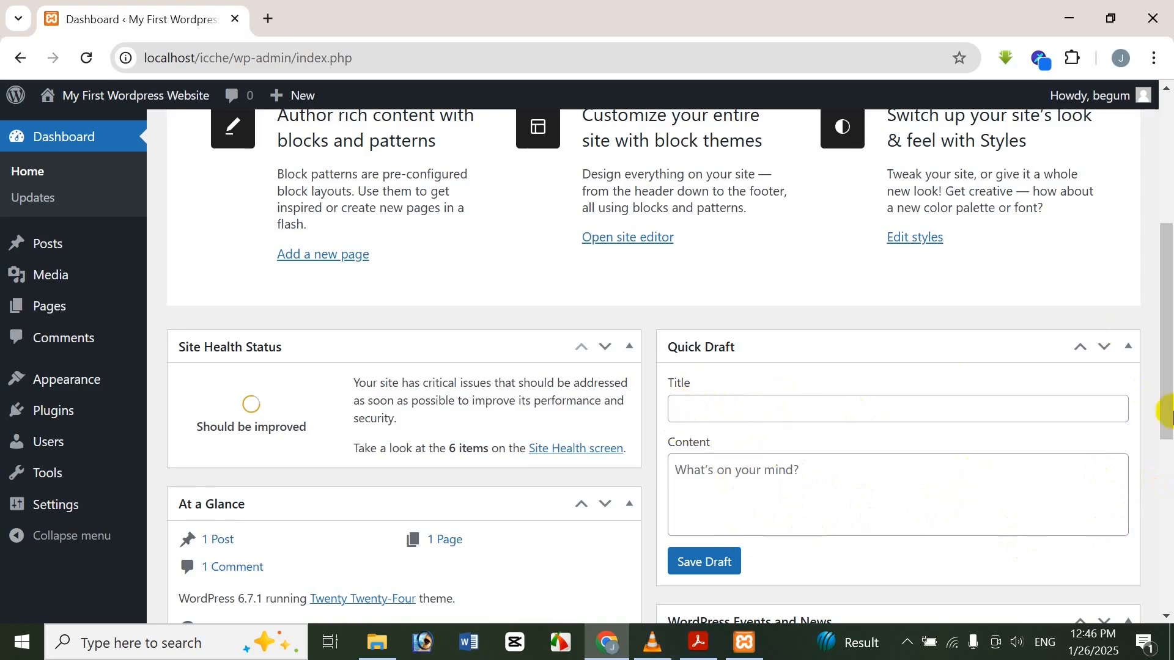
left_click_drag(1169, 330, 1169, 439)
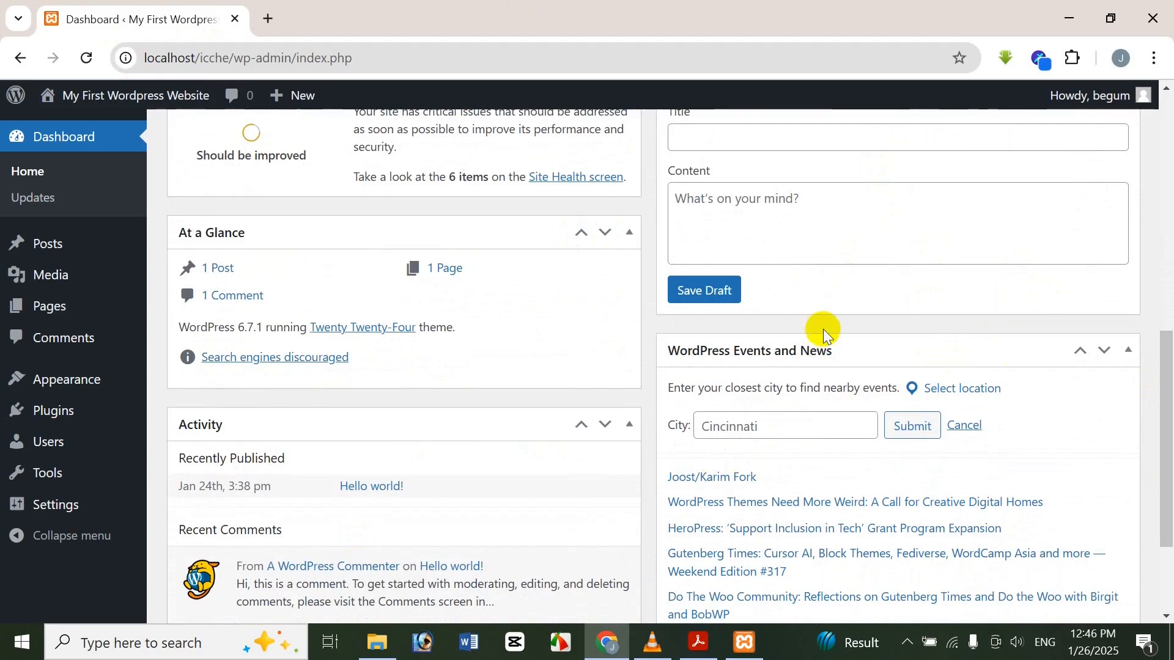
left_click_drag(1166, 441, 1165, 270)
scroll(1169, 526, "up", 2)
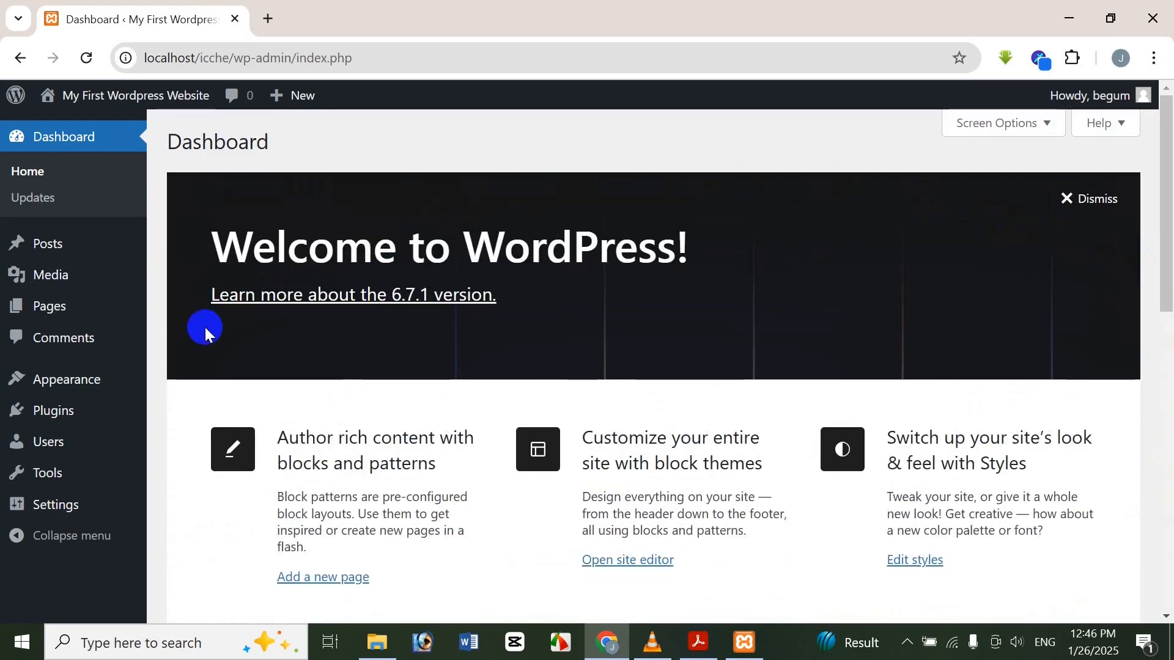
Open Dashboard > Updates confirming 6.7.1 is the latest version, then open a new Chrome tab.
left_click(26, 210)
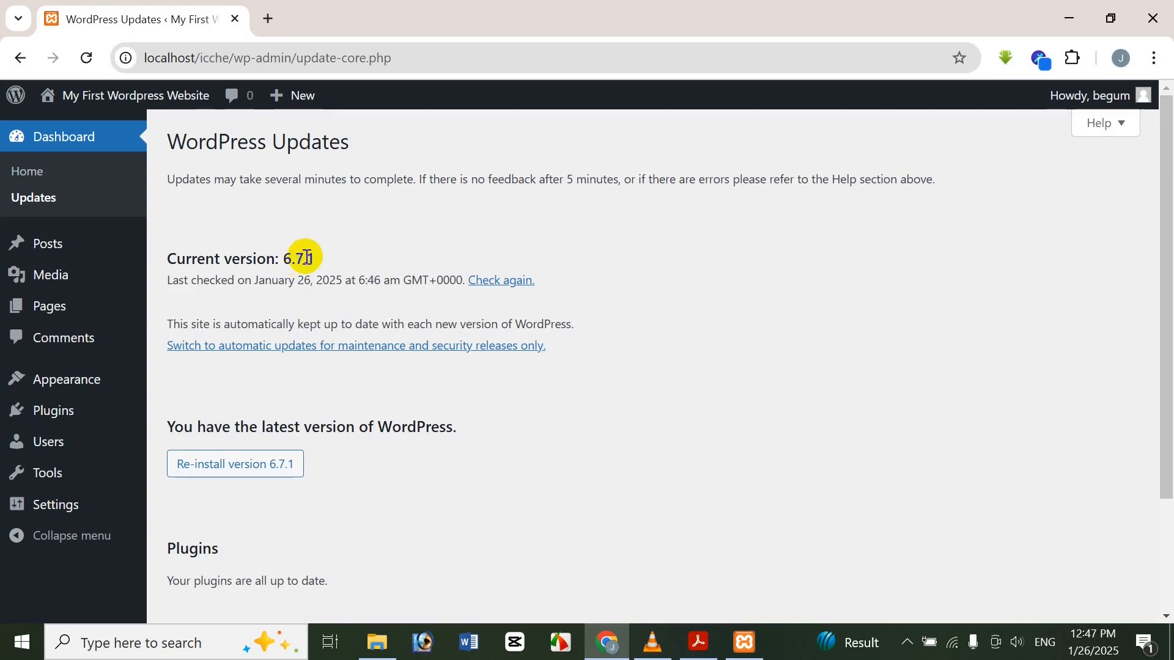
left_click(270, 13)
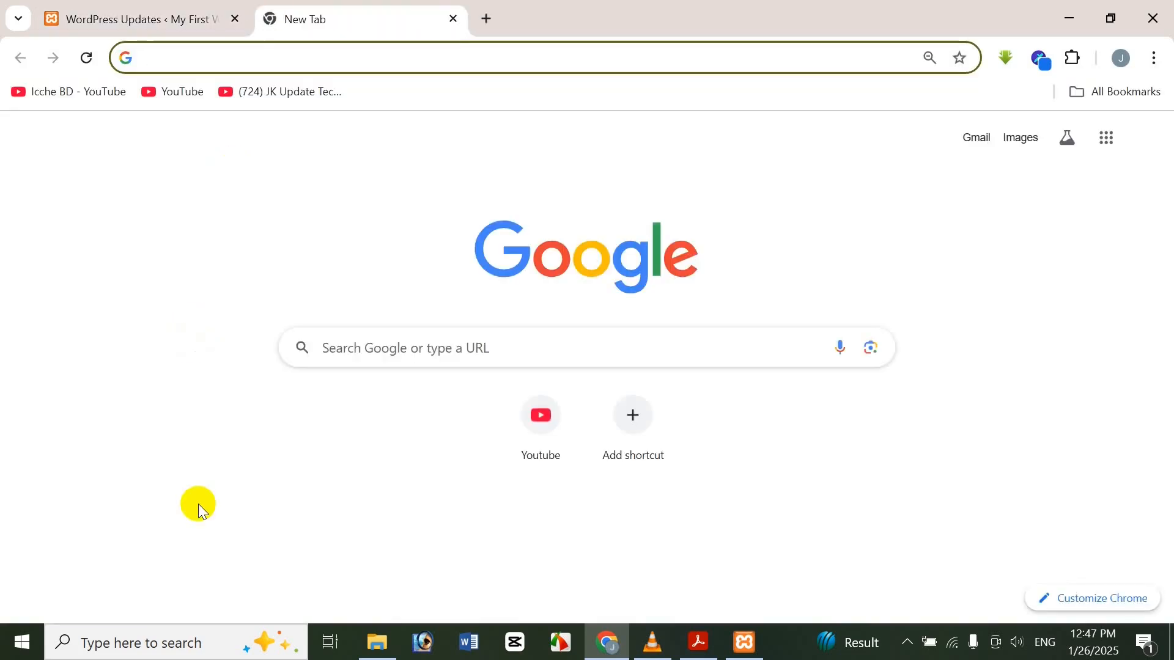
Load wordpress.org in the new tab and open its Download WordPress 6.7.1 page.
type("w")
key("Return")
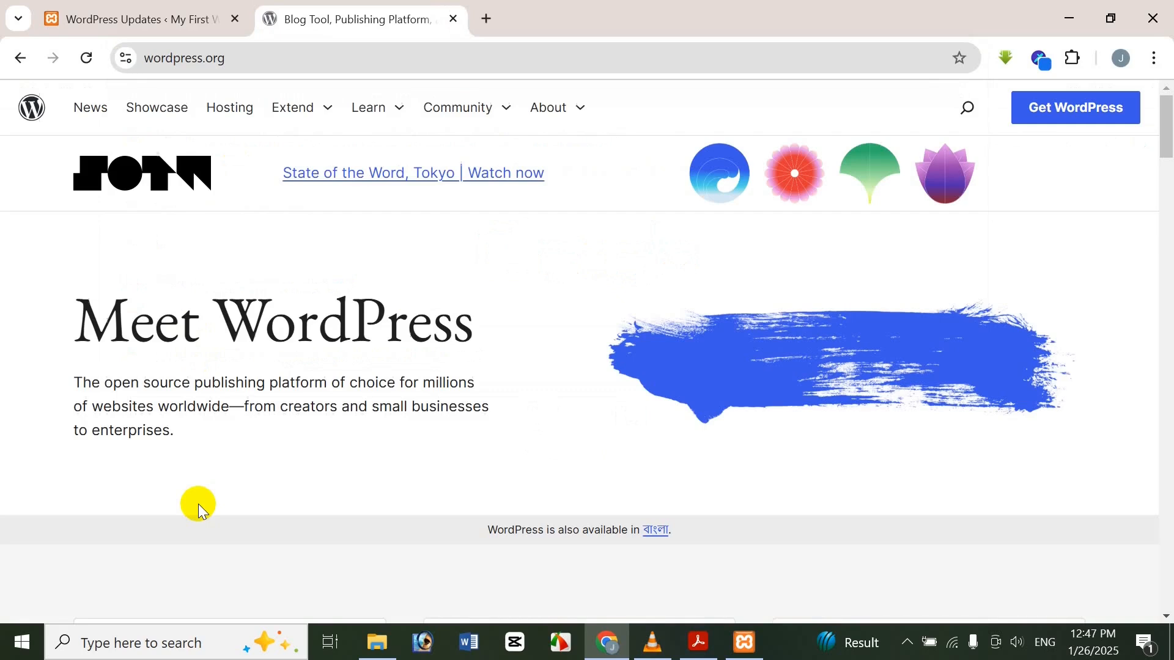
left_click(1028, 113)
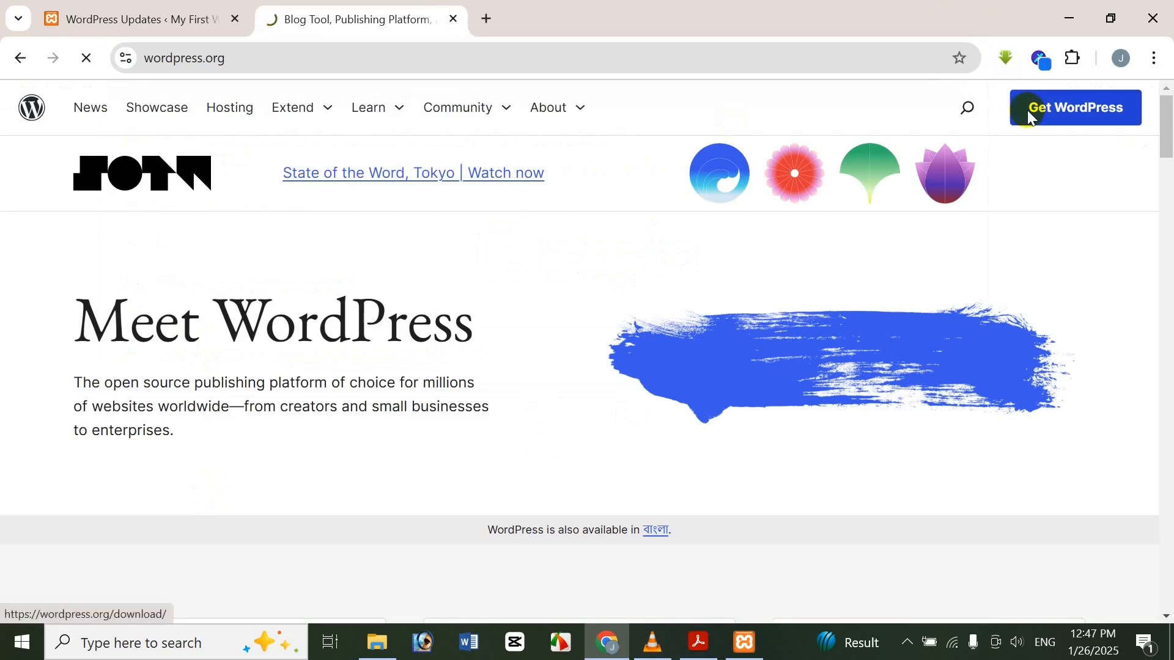
scroll(471, 285, "down", 5)
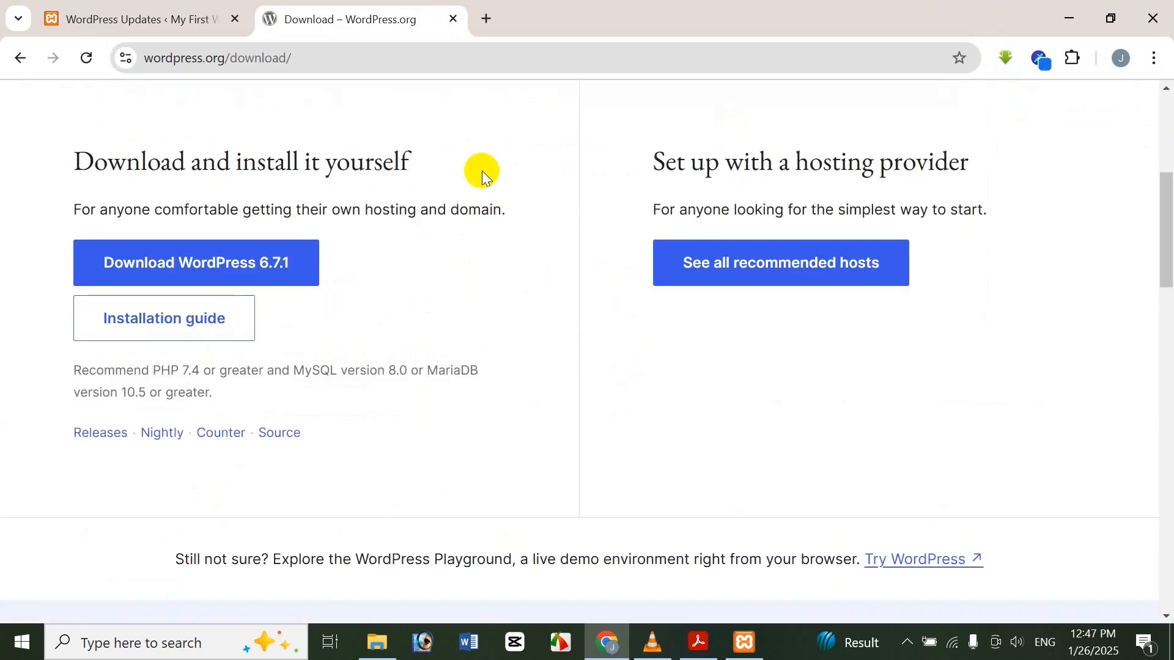
scroll(481, 171, "up", 1)
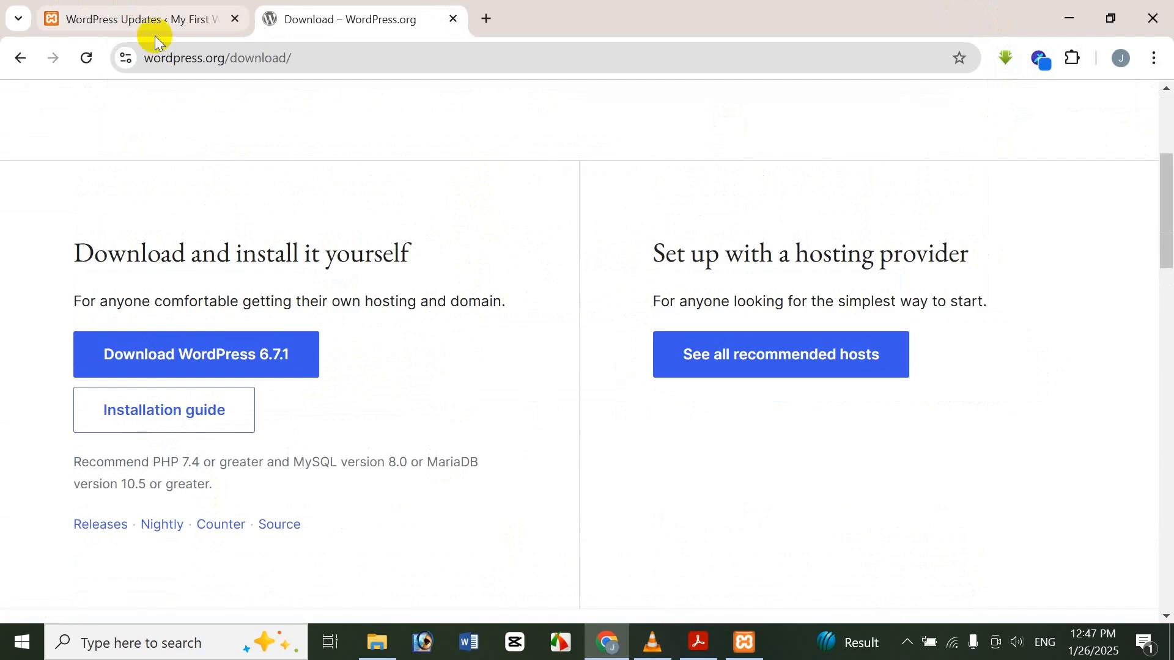
left_click(123, 12)
left_click(313, 8)
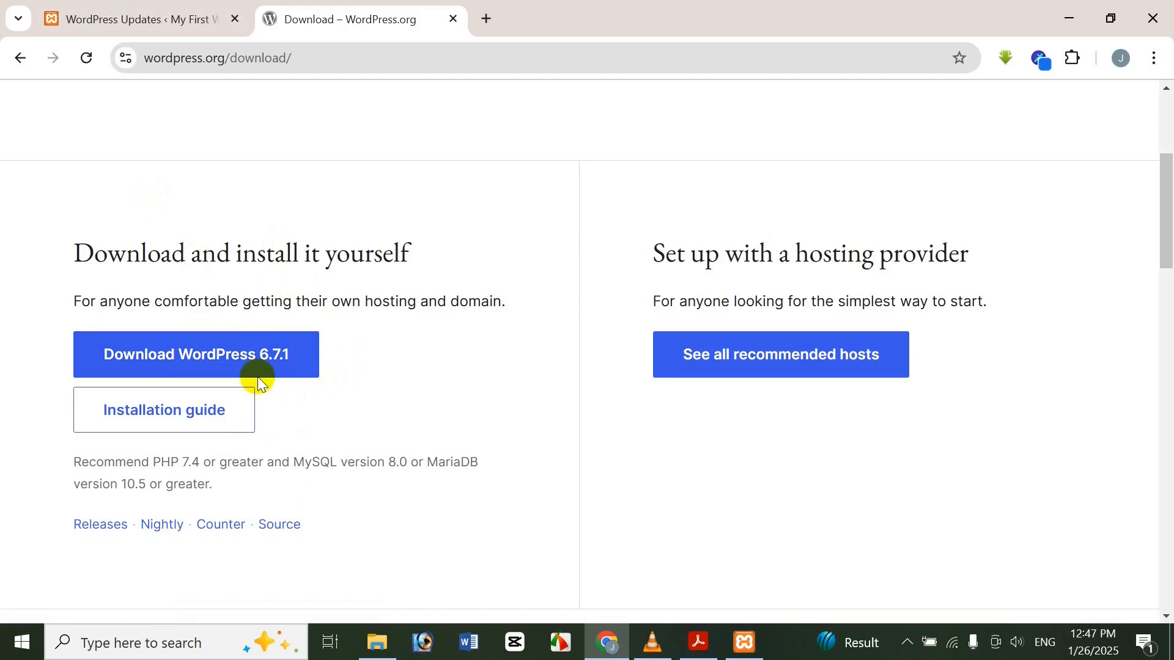
Compare version 6.7.1 on the Updates page with the download tab, then open Installed Plugins.
left_click(122, 9)
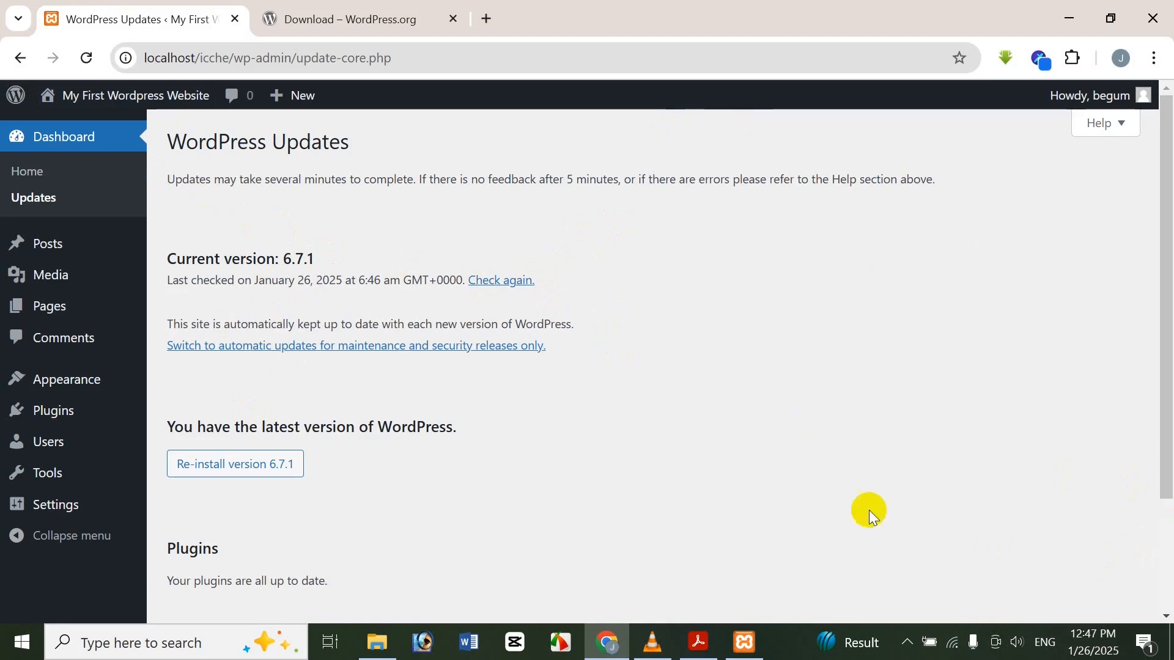
left_click(296, 11)
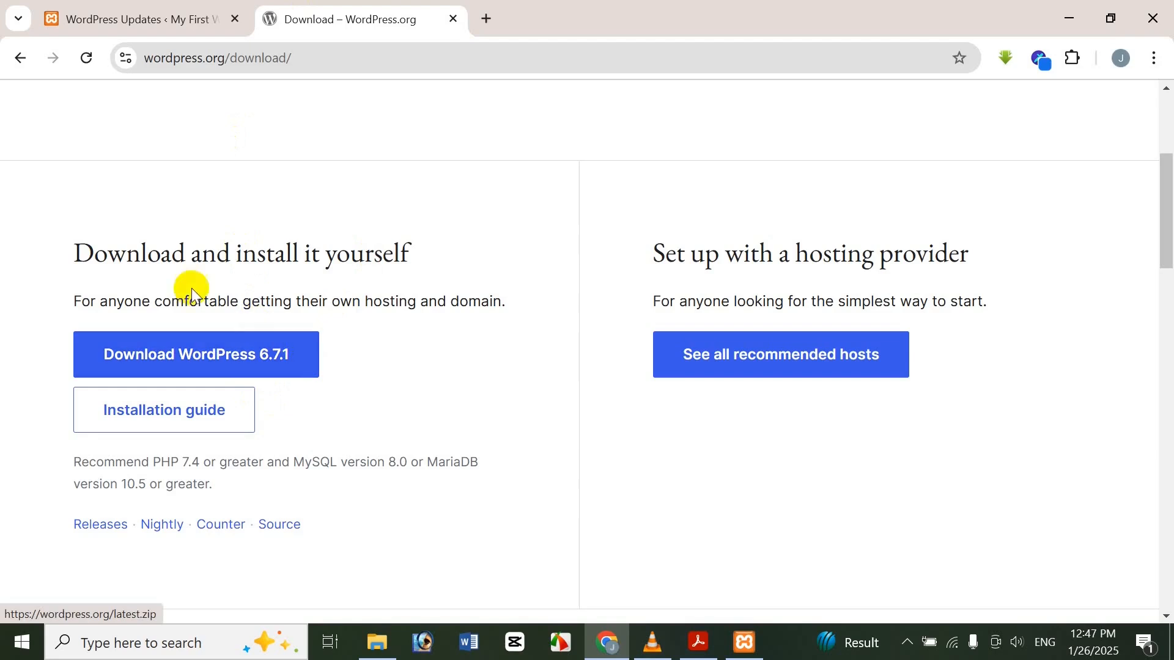
left_click(151, 9)
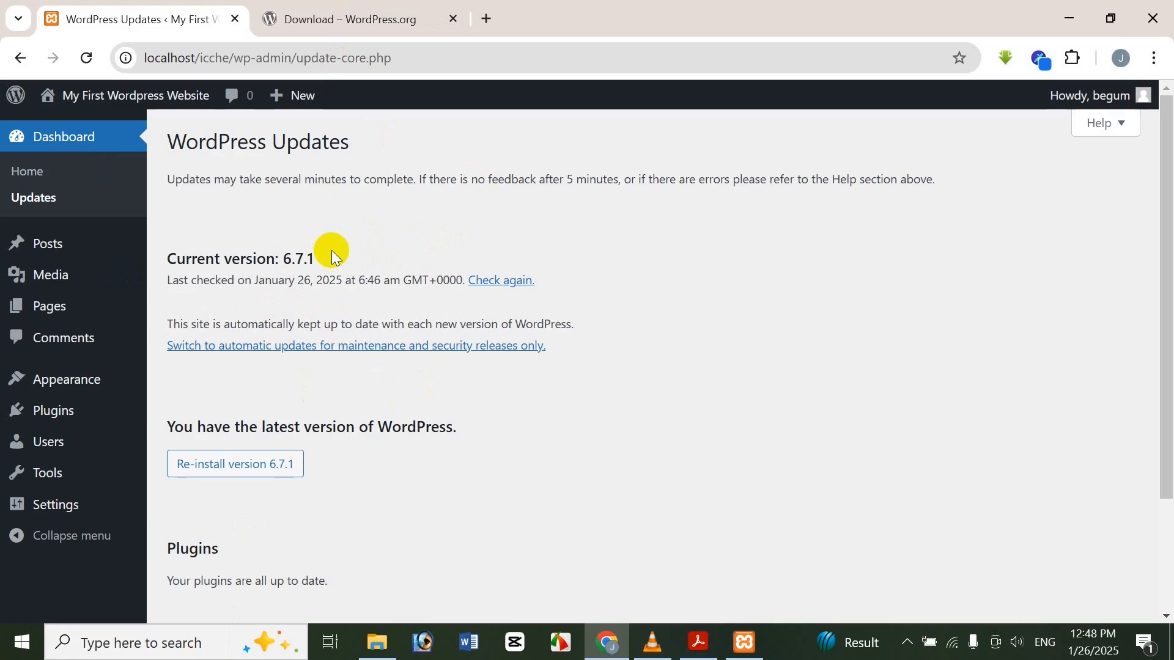
scroll(333, 472, "down", 3)
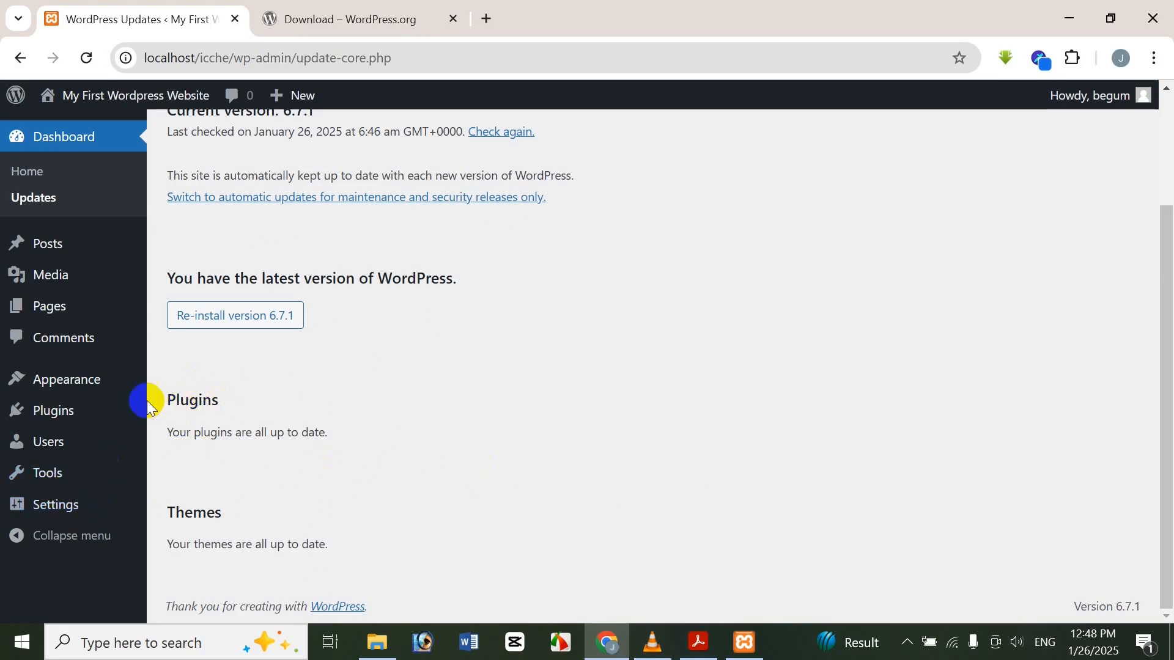
left_click(62, 426)
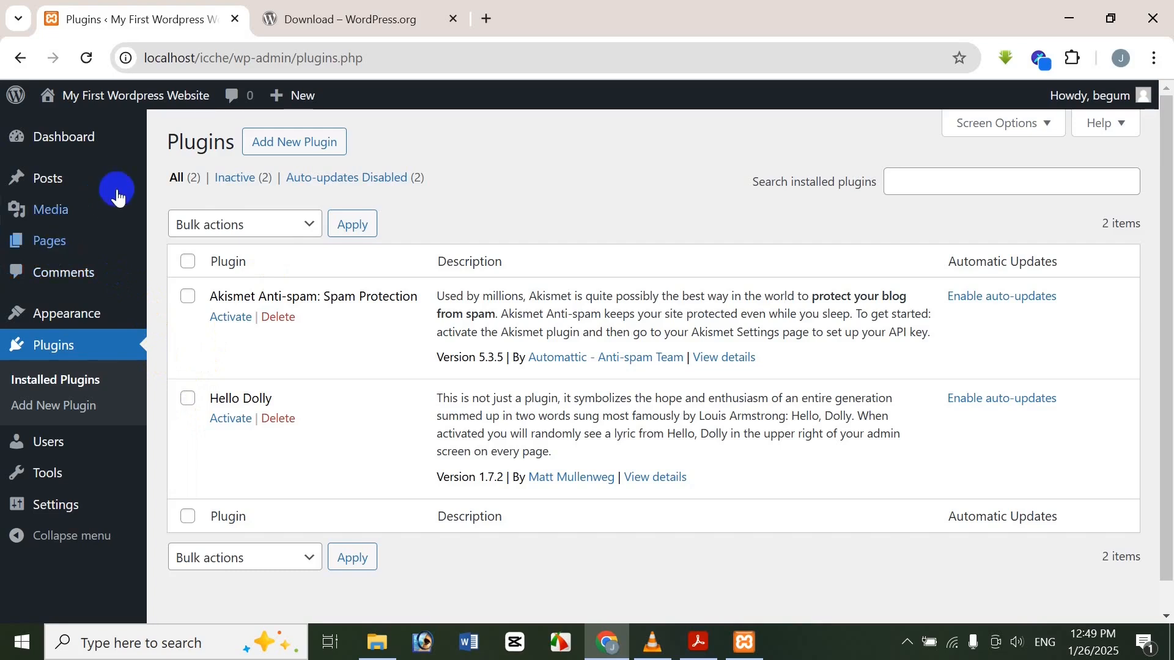
Return to Dashboard > Updates and scroll through its plugins and themes sections, all up to date.
mouse_move(90, 136)
left_click(189, 166)
scroll(461, 347, "down", 1)
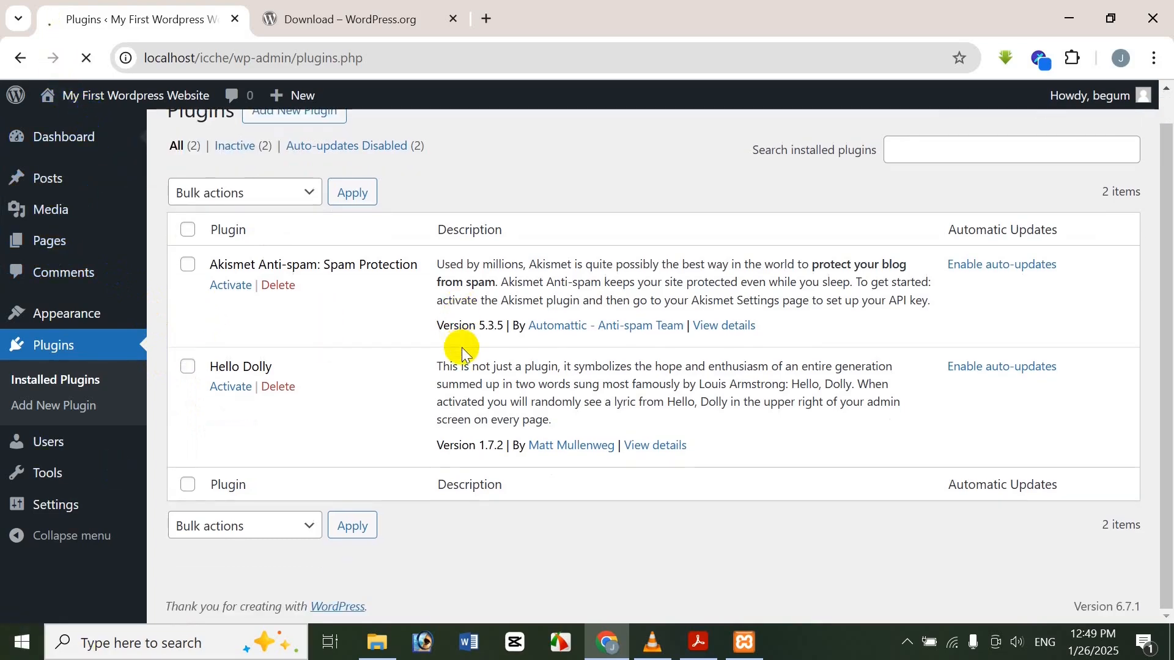
mouse_move(139, 229)
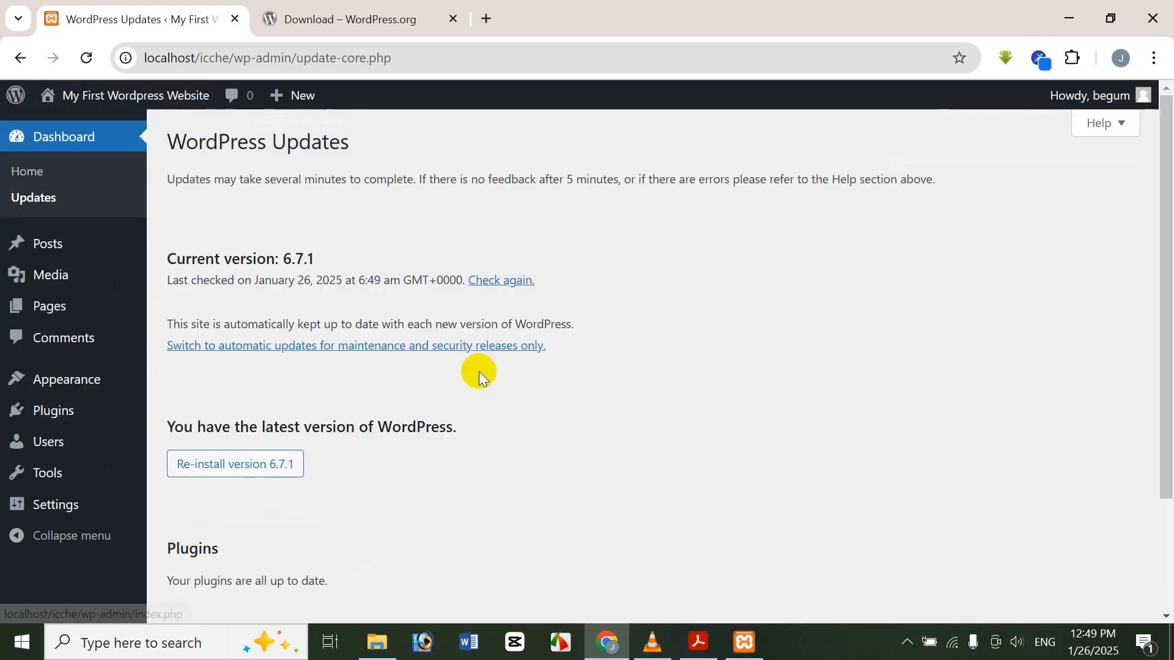
scroll(474, 361, "down", 2)
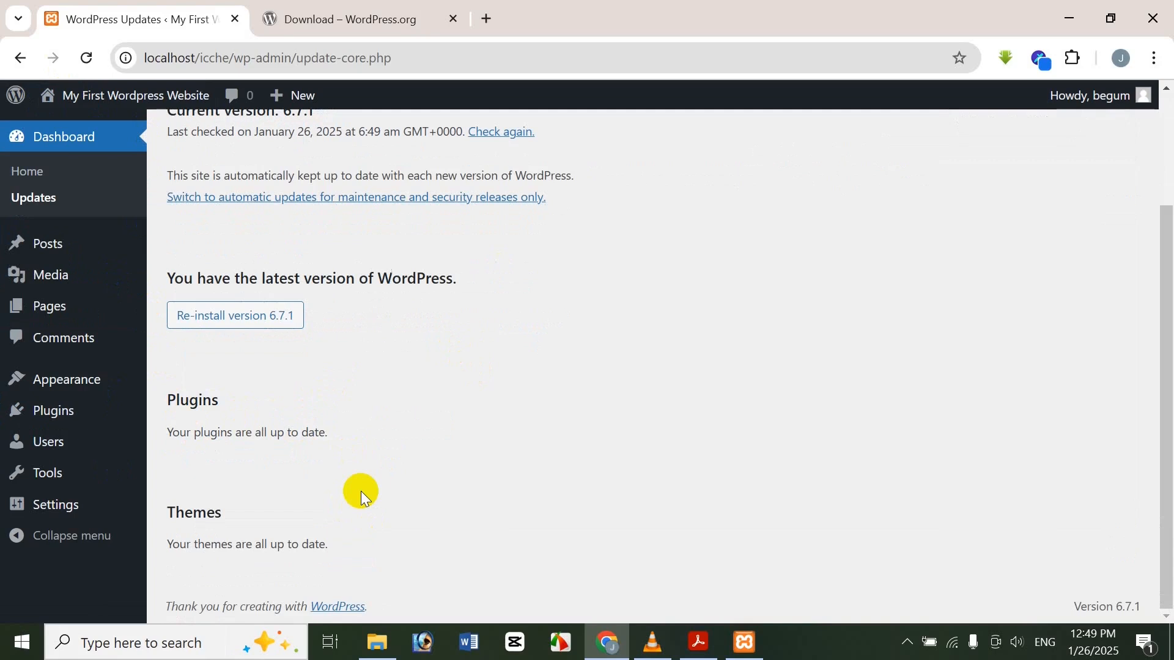
mouse_move(79, 382)
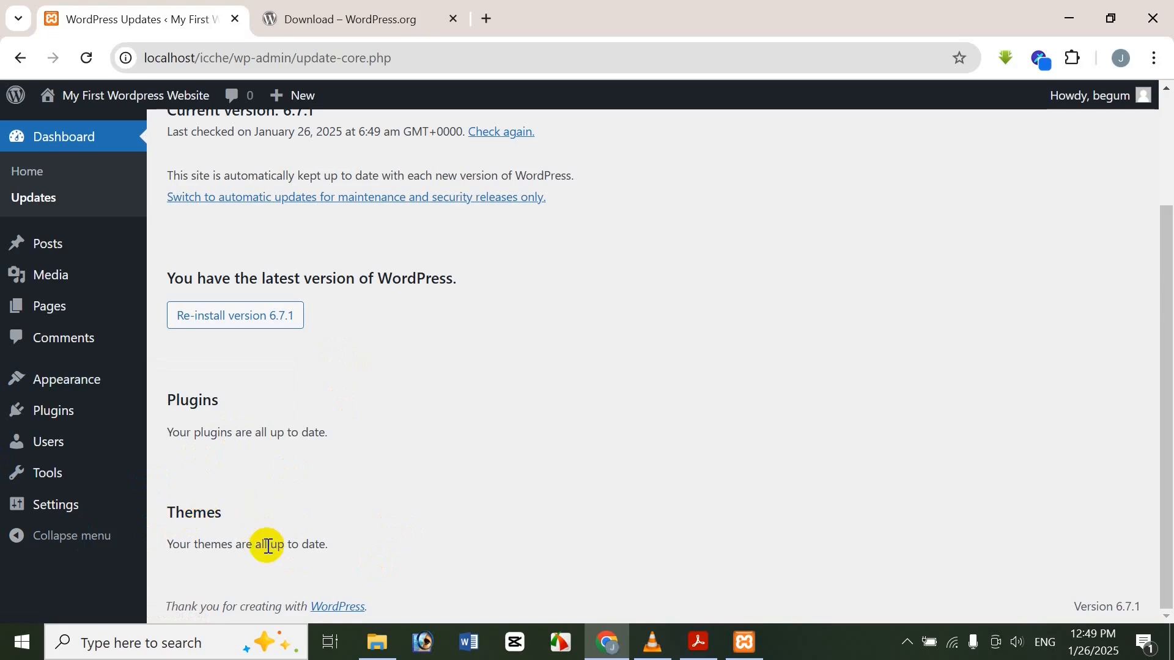
left_click(131, 487)
Visit Appearance > Themes, then go back to the Updates page.
mouse_move(86, 379)
left_click(218, 384)
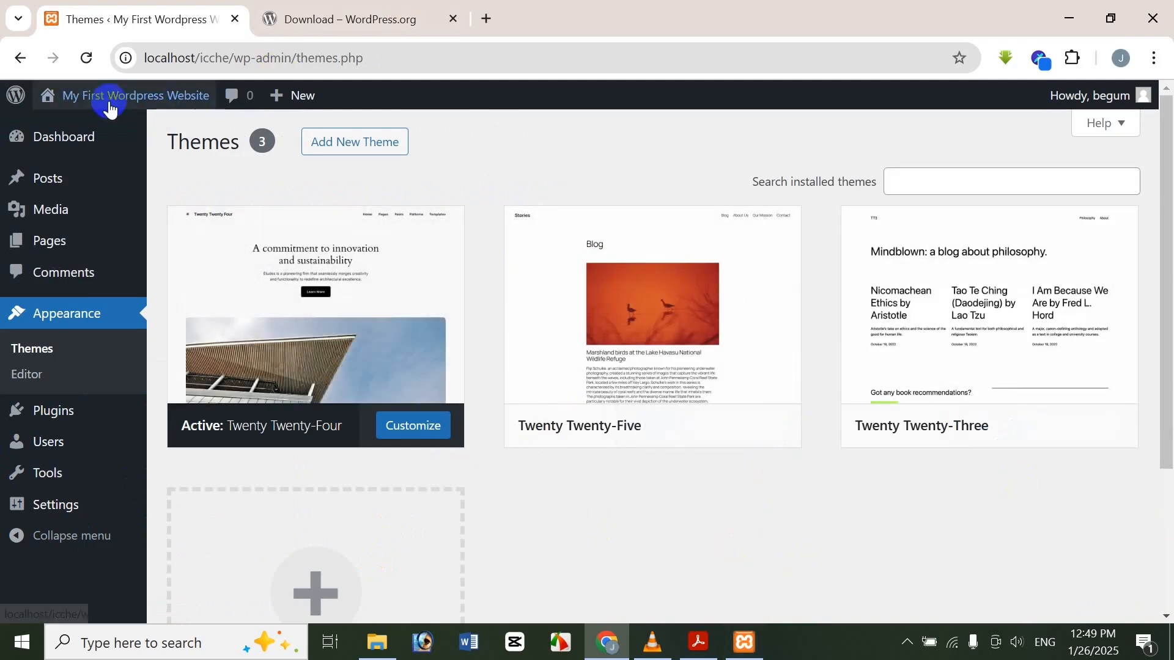
mouse_move(90, 139)
left_click(210, 177)
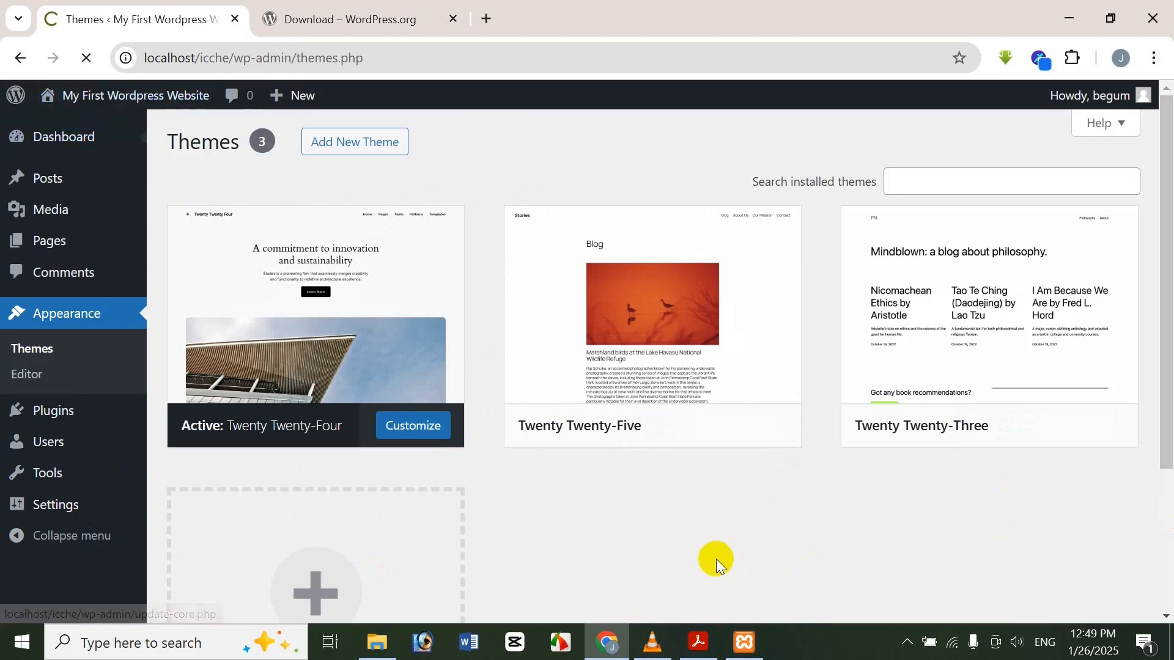
scroll(573, 343, "down", 2)
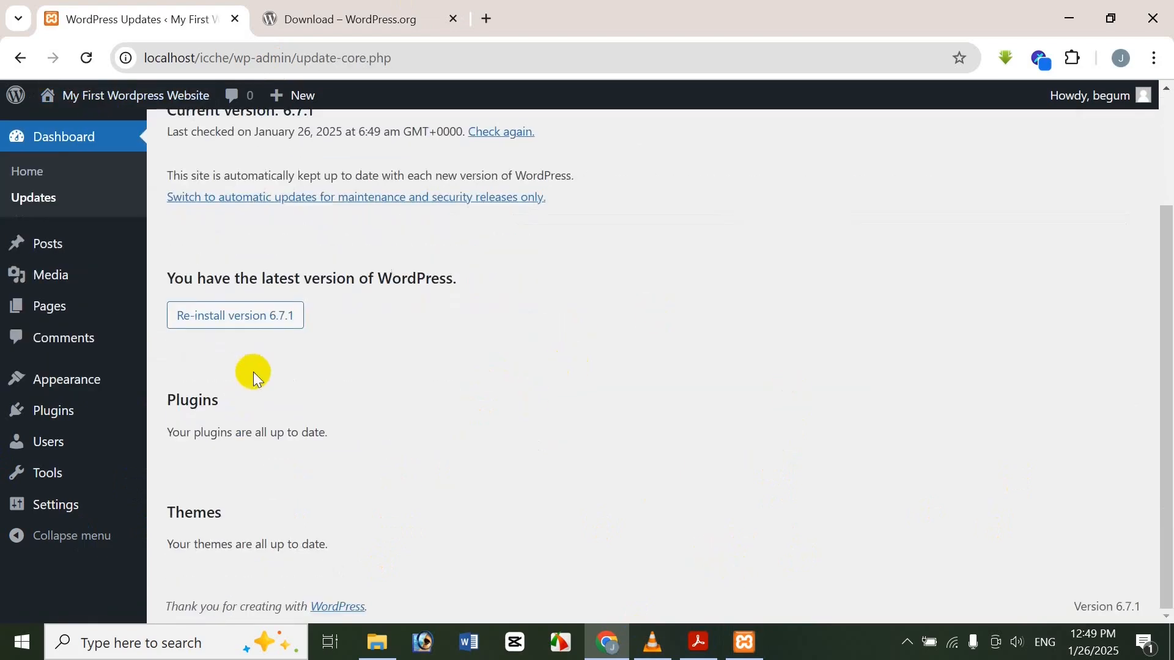
scroll(253, 371, "up", 2)
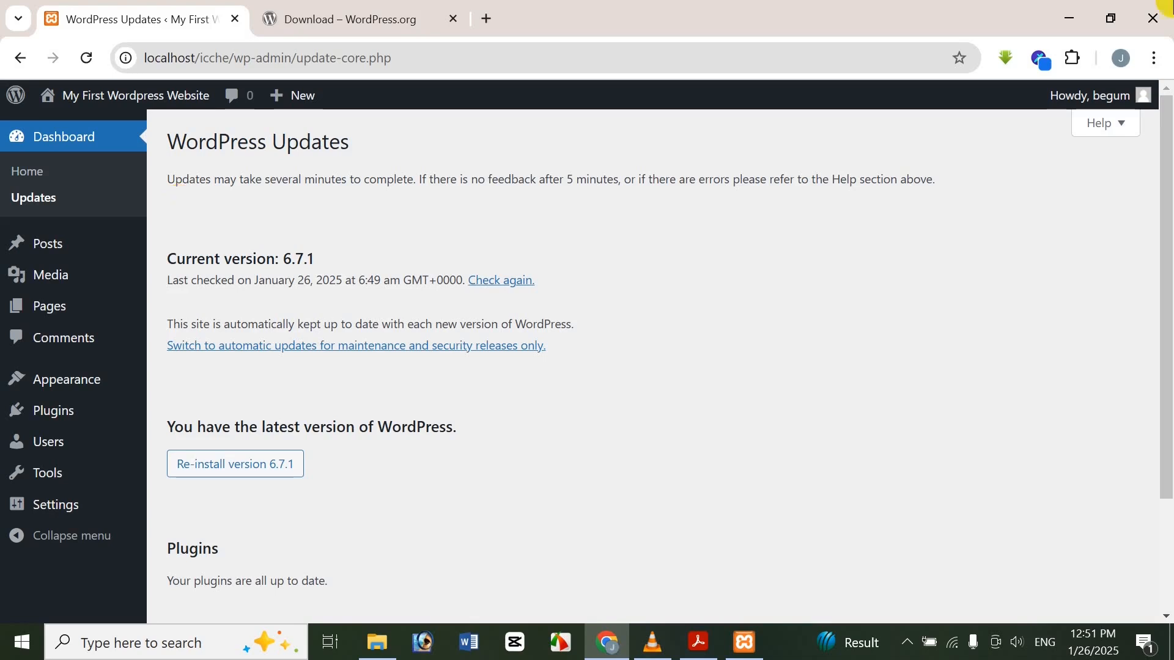
Bring the 'WordPress Bangla Tutorial Part 6' PDF forward in Adobe Acrobat.
left_click_drag(1160, 243, 990, 361)
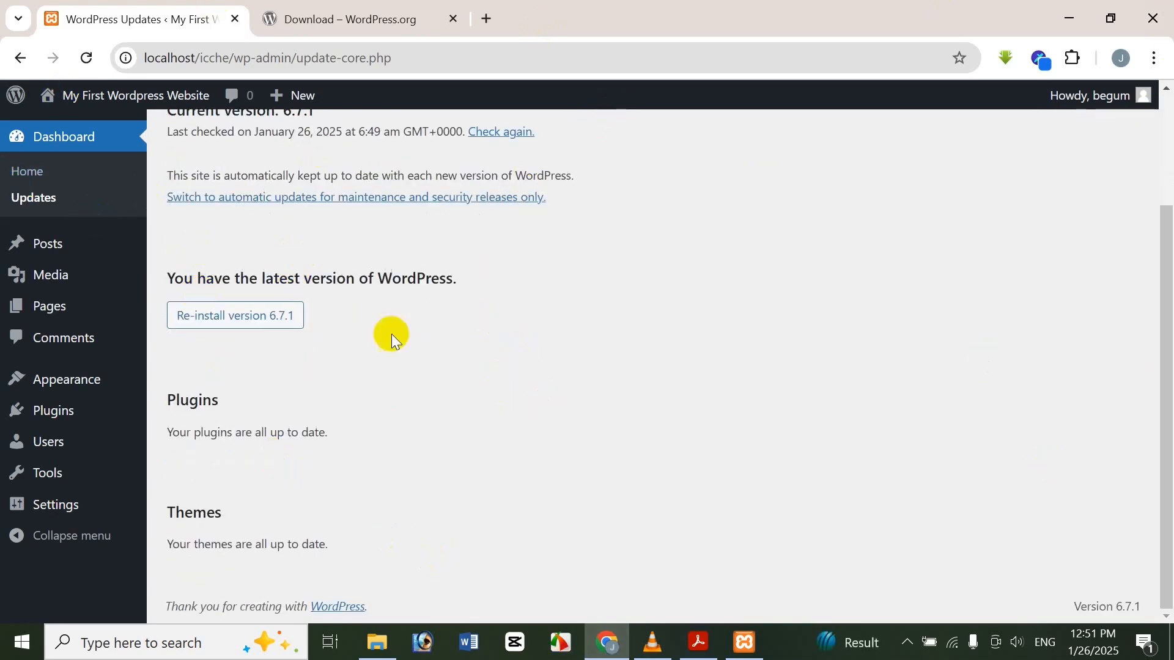
left_click_drag(1163, 341, 1160, 119)
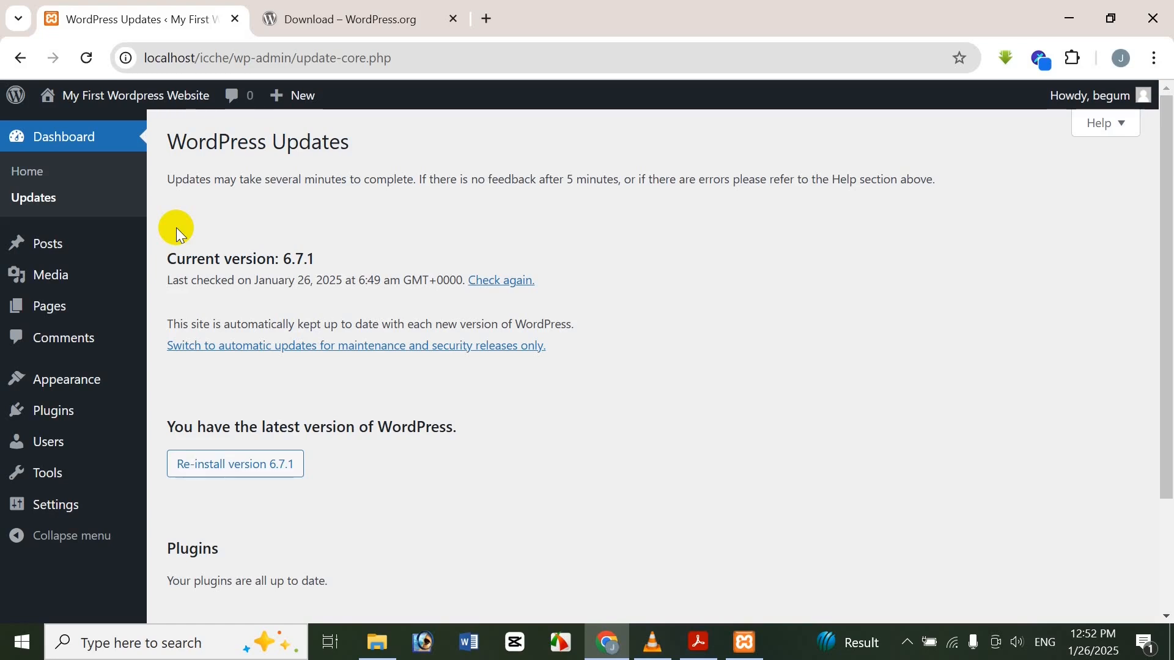
left_click(18, 200)
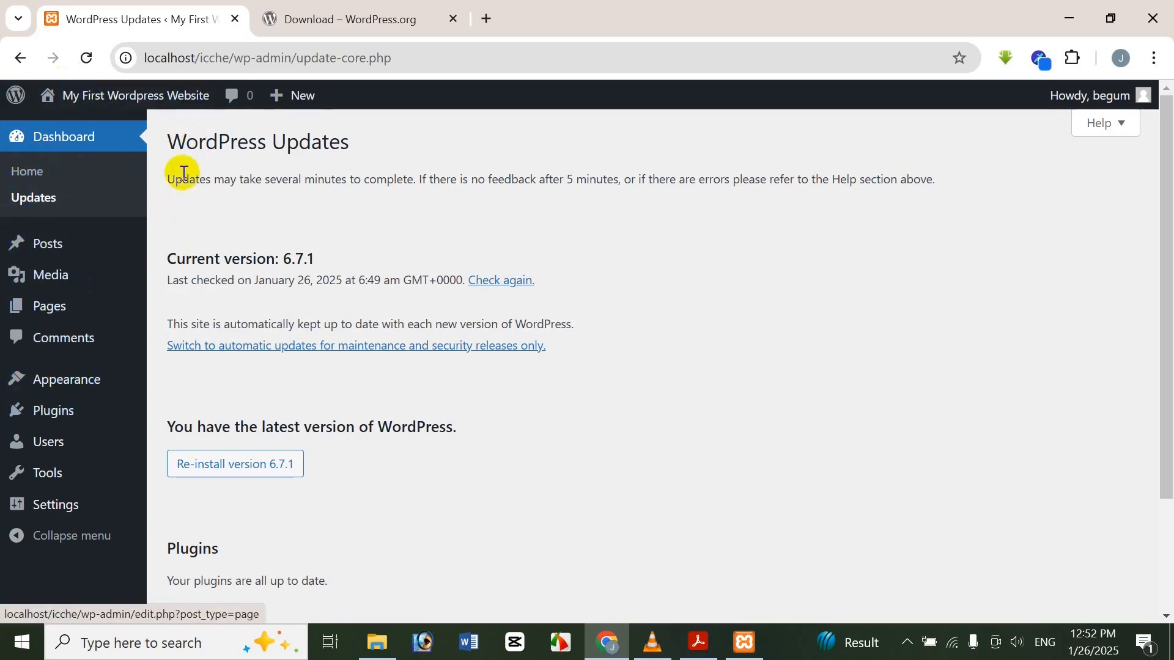
left_click(699, 641)
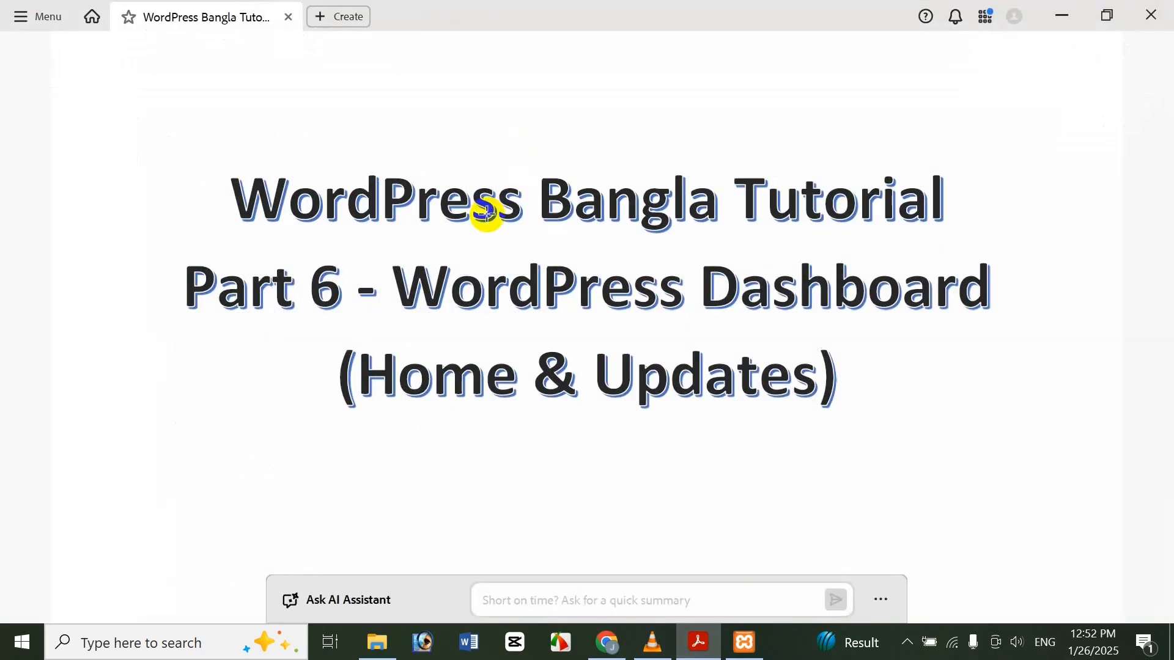